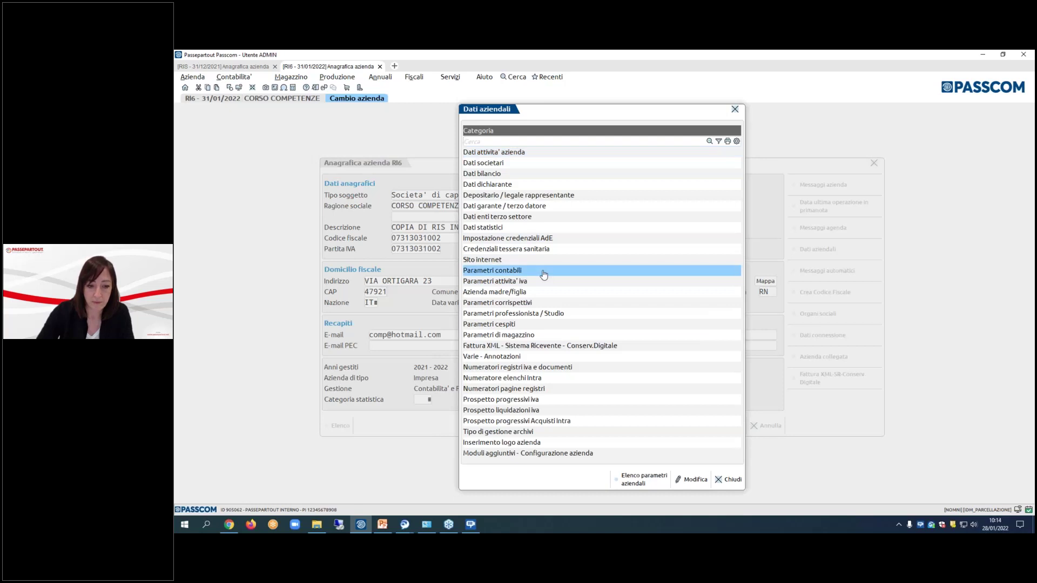
# - Review the company's Parametri contabili, including the ratei/risconti and automatic opening stock options, and confirm out of the company record
pyautogui.doubleClick(544, 275)
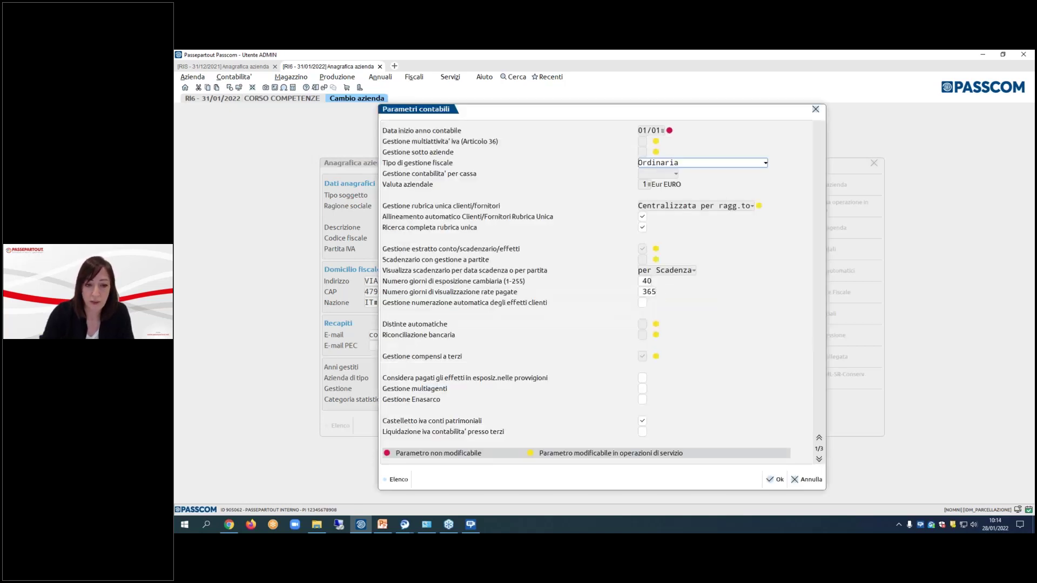
pyautogui.press('pagedown')
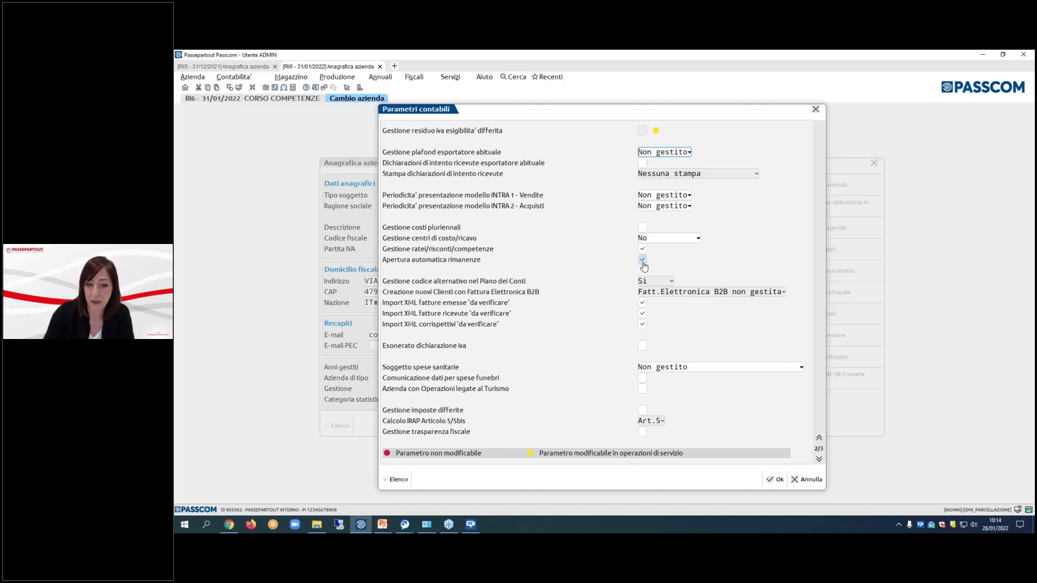
pyautogui.click(776, 479)
pyautogui.click(732, 482)
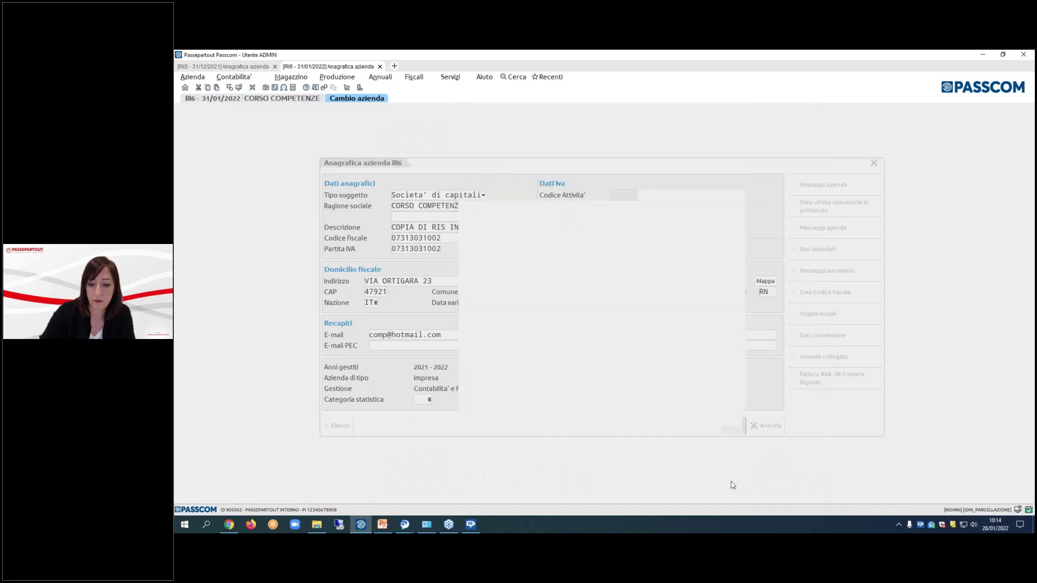
pyautogui.click(735, 427)
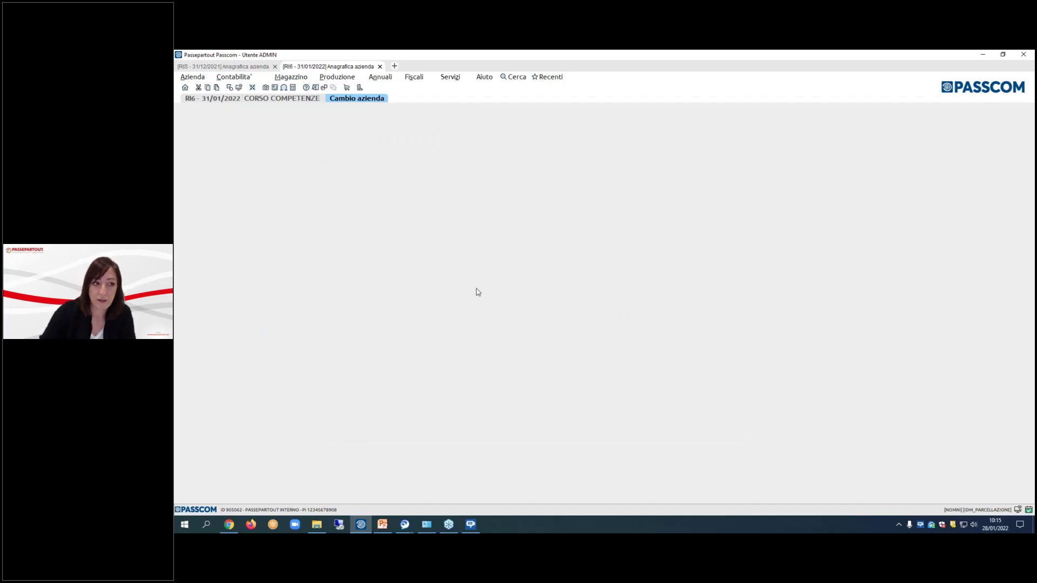
# - Open Conti automatici and check the accounts assigned to Ratei attivi, Risconti attivi, Risconti passivi and Rimanenze iniziali
pyautogui.click(193, 77)
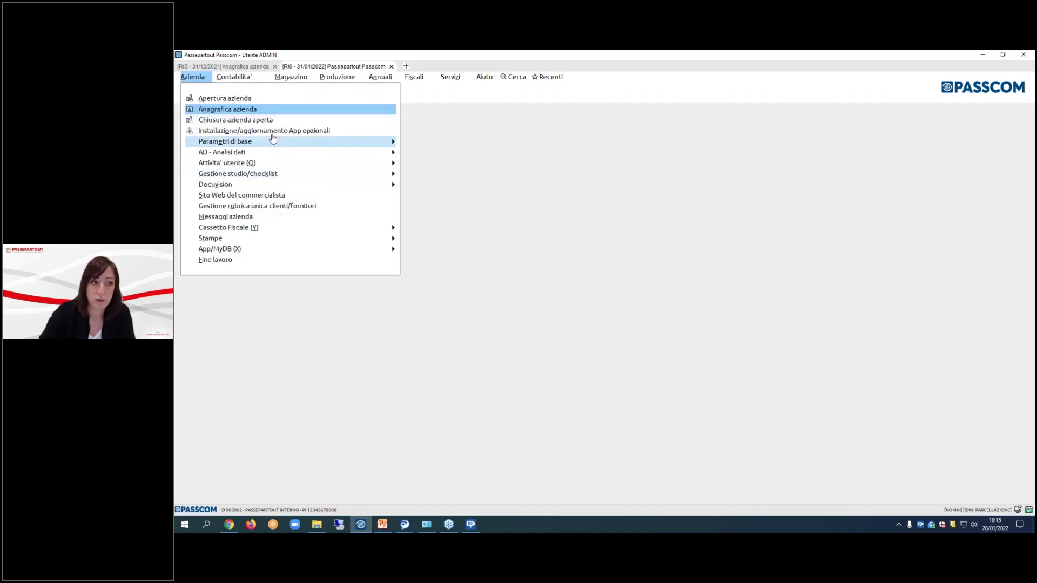
pyautogui.click(230, 142)
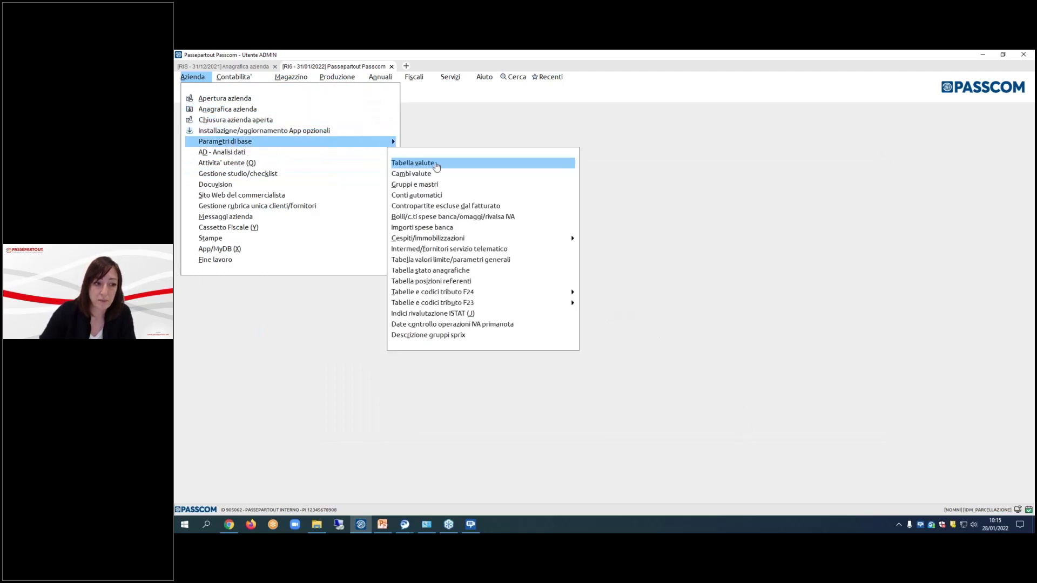
pyautogui.click(445, 196)
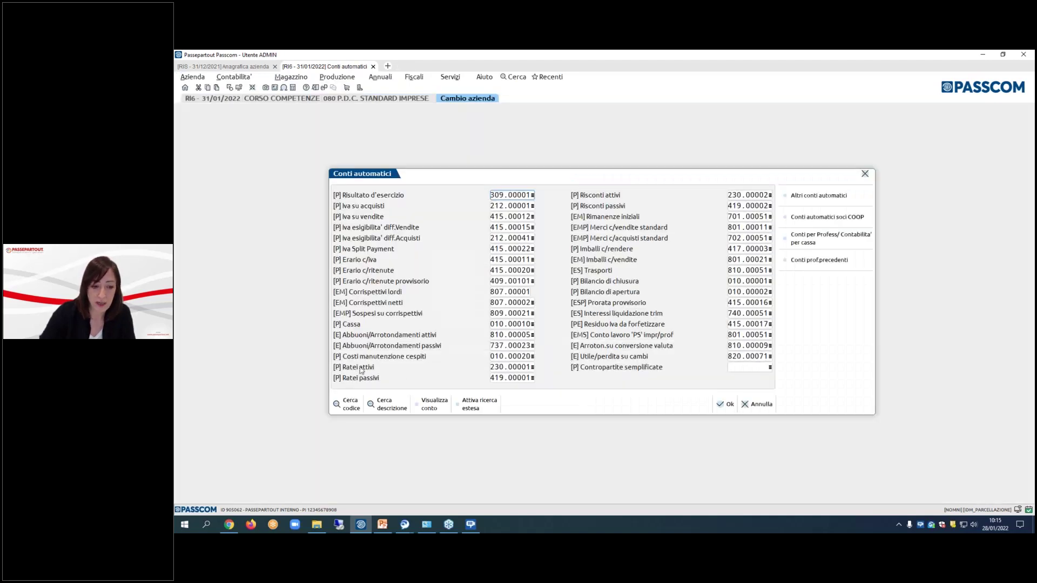
pyautogui.click(504, 367)
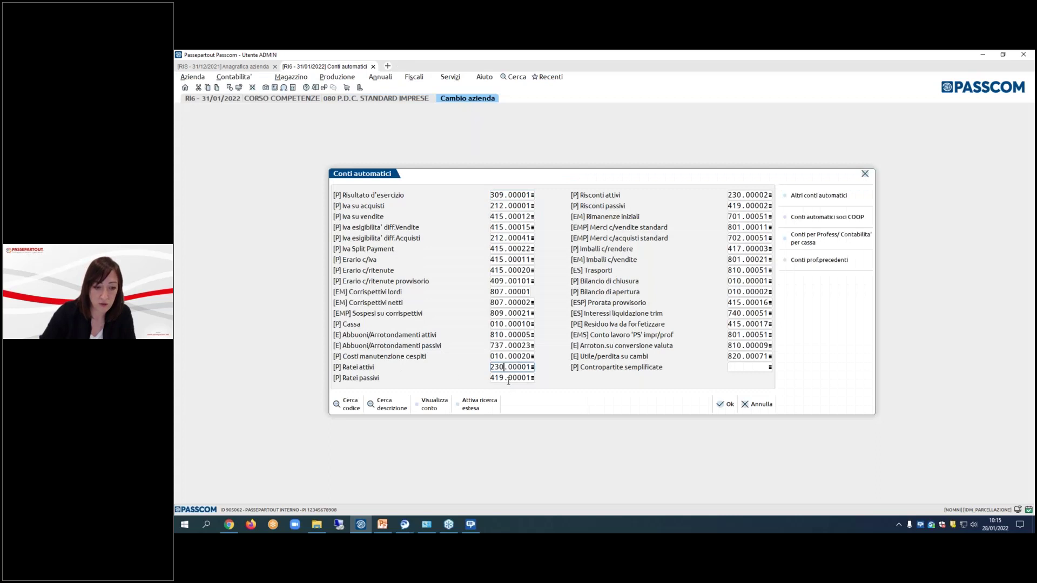
pyautogui.click(757, 195)
pyautogui.click(750, 203)
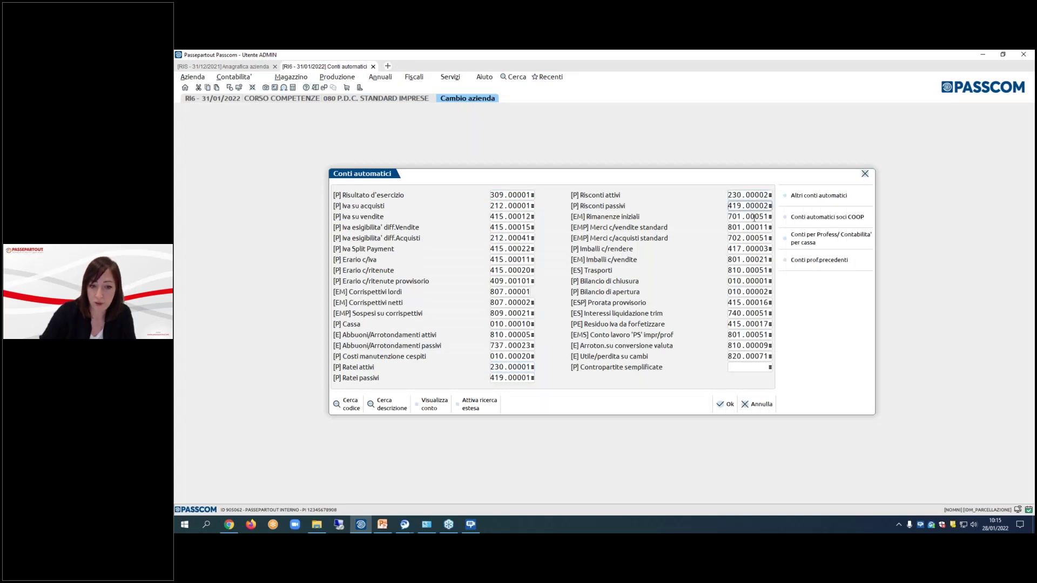
pyautogui.click(751, 217)
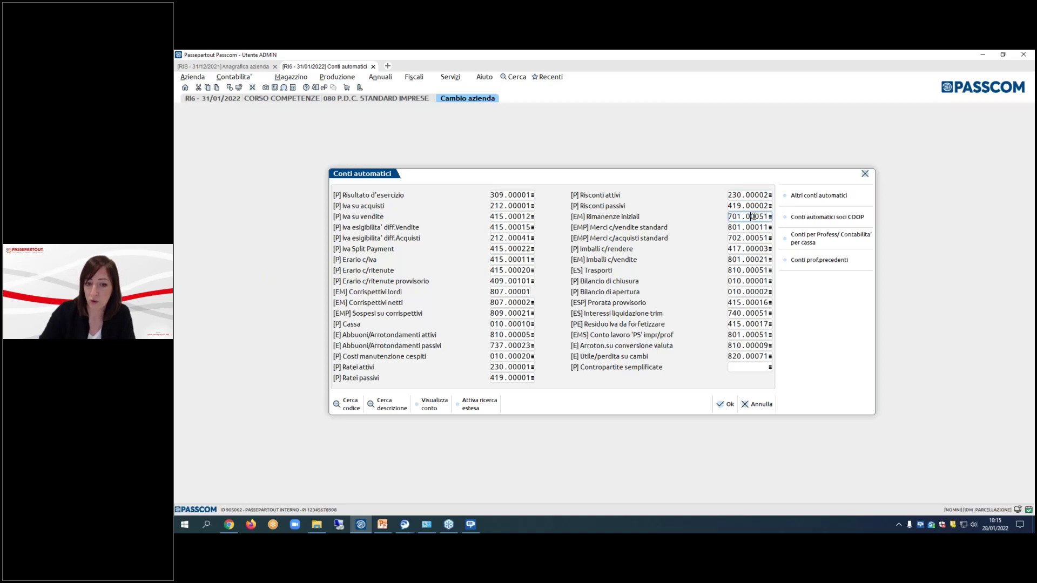
# - Check the Altri conti automatici for invoices to receive or issue and anticipated costs and revenues, and confirm out of the automatic accounts
pyautogui.click(840, 203)
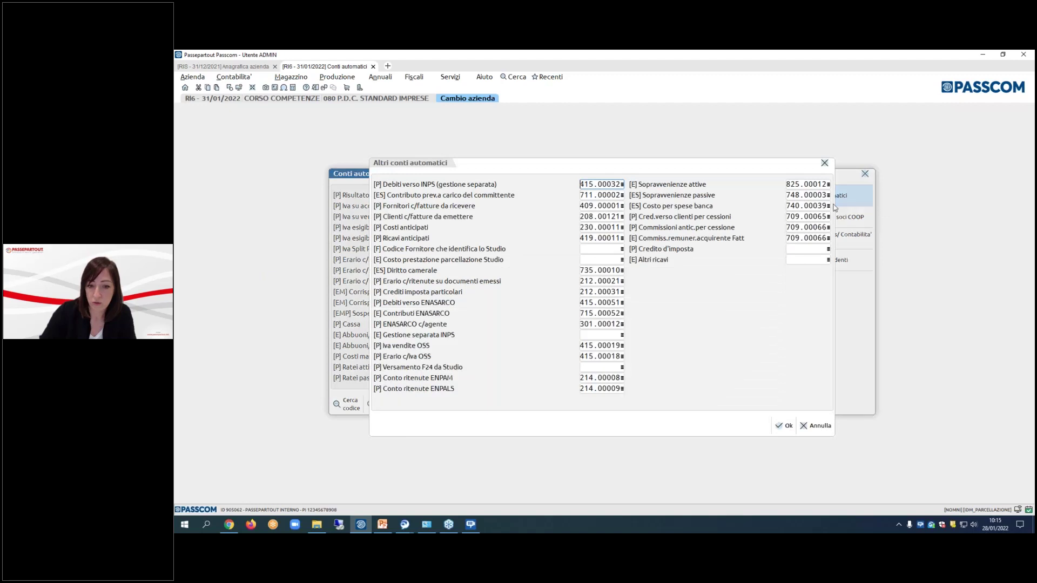
pyautogui.click(598, 206)
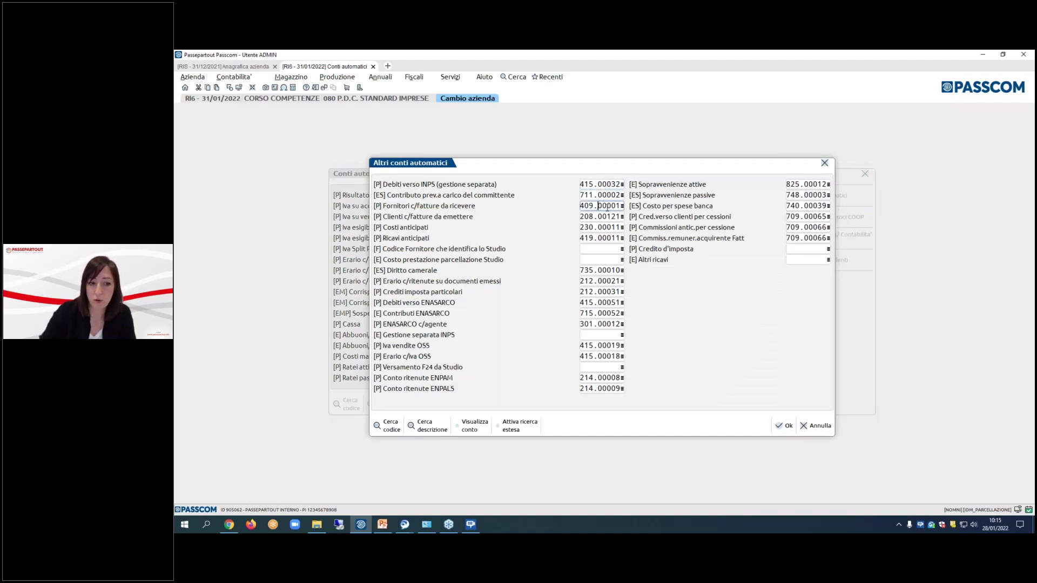
pyautogui.click(597, 217)
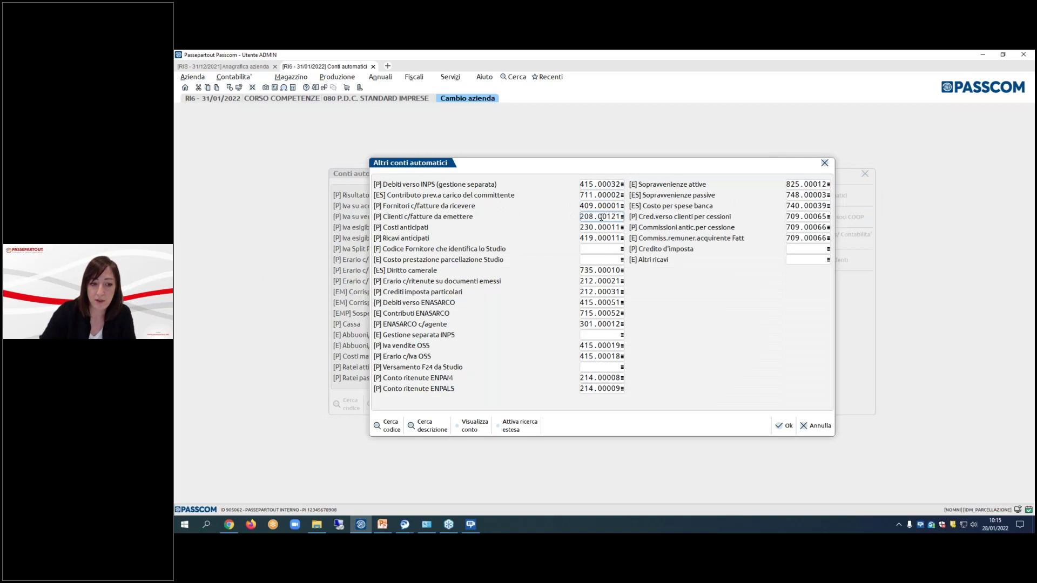
pyautogui.click(601, 241)
pyautogui.click(600, 227)
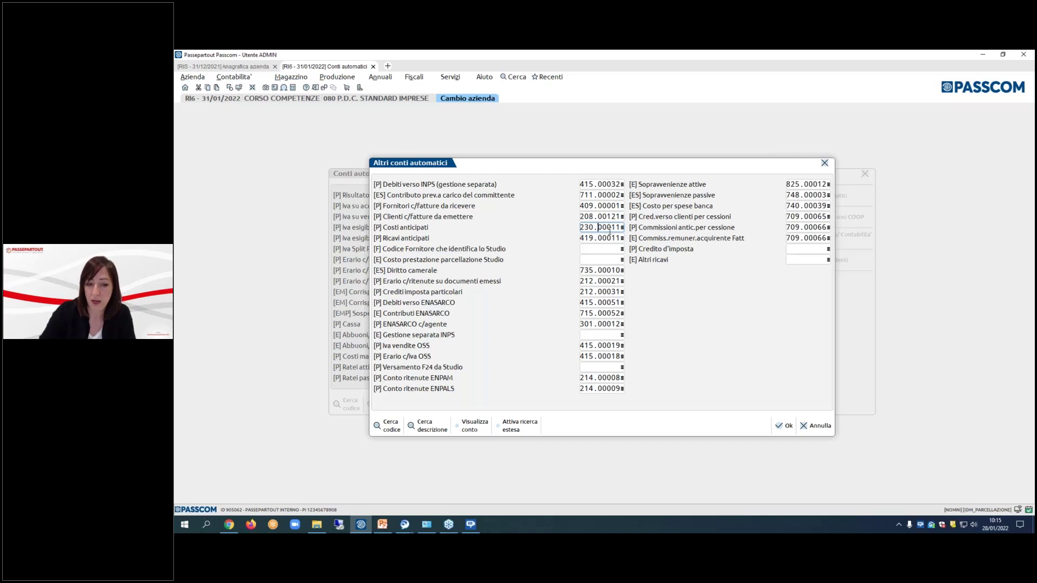
pyautogui.click(788, 426)
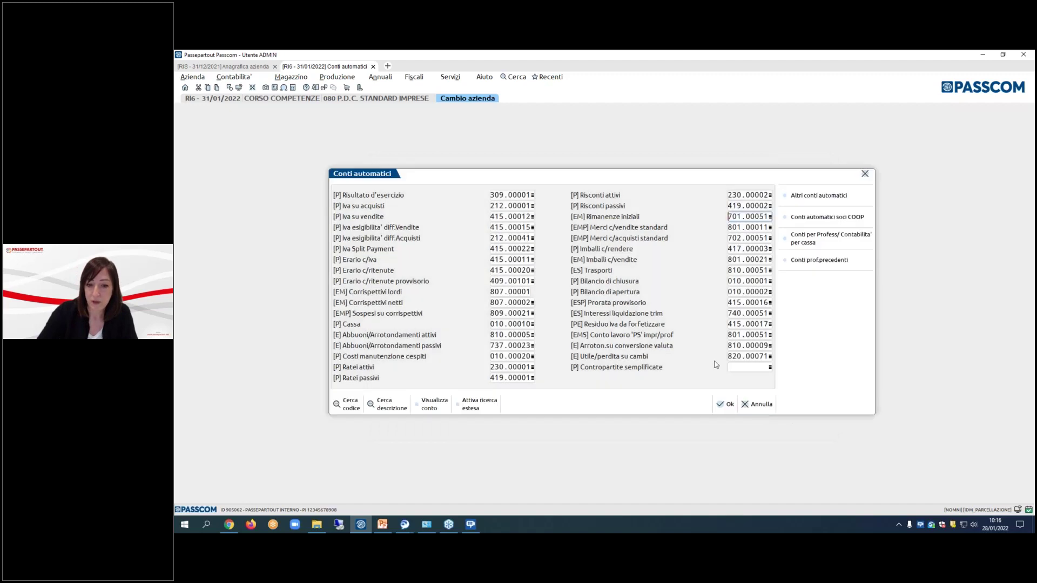
pyautogui.click(730, 402)
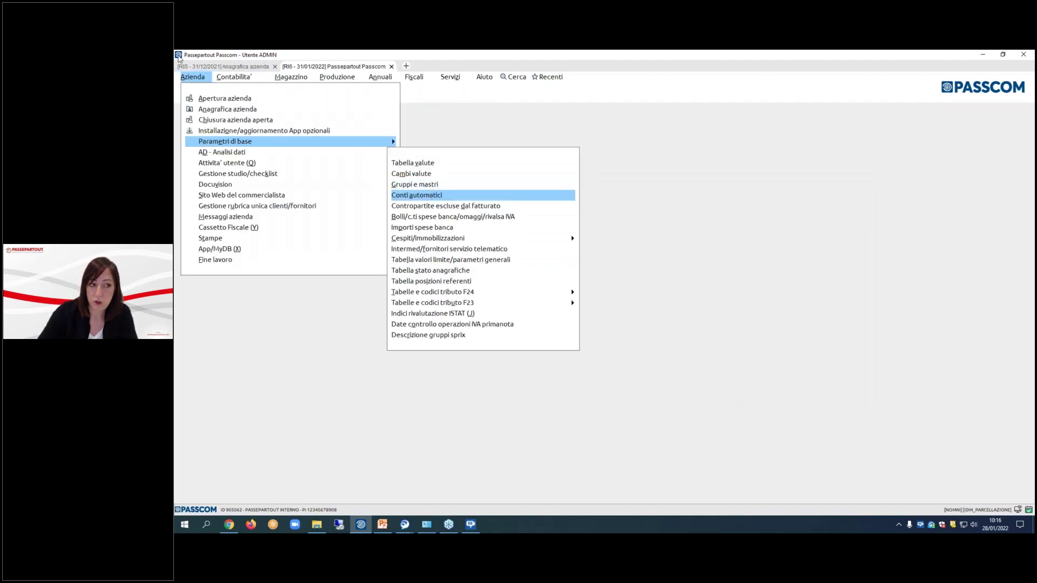
# - Open Anagrafica piano dei conti and list the accounts of mastro 713 COSTI GESTIONE AUTOVEICOLI in cost group 7
pyautogui.click(236, 79)
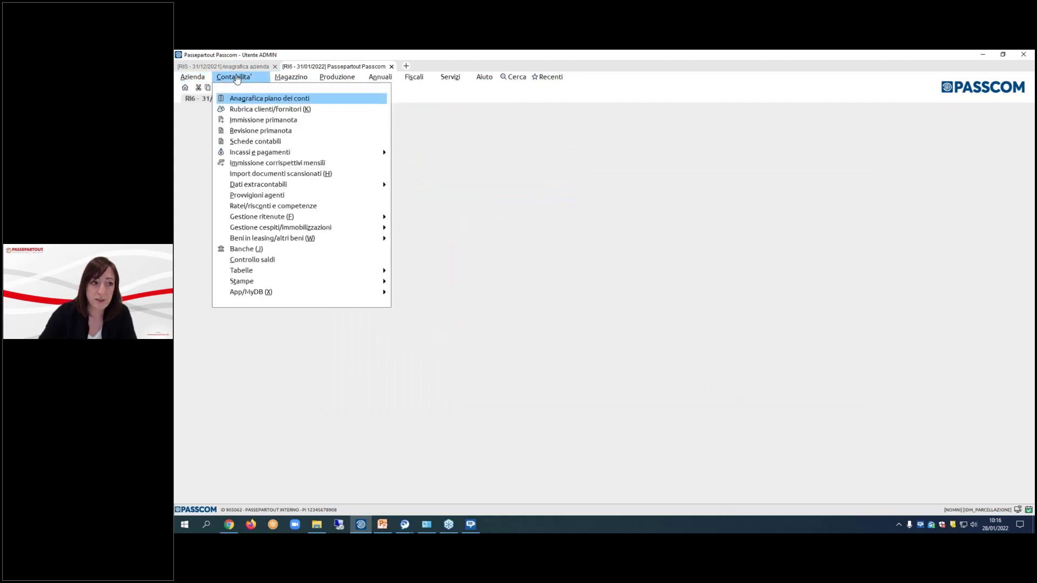
pyautogui.click(292, 100)
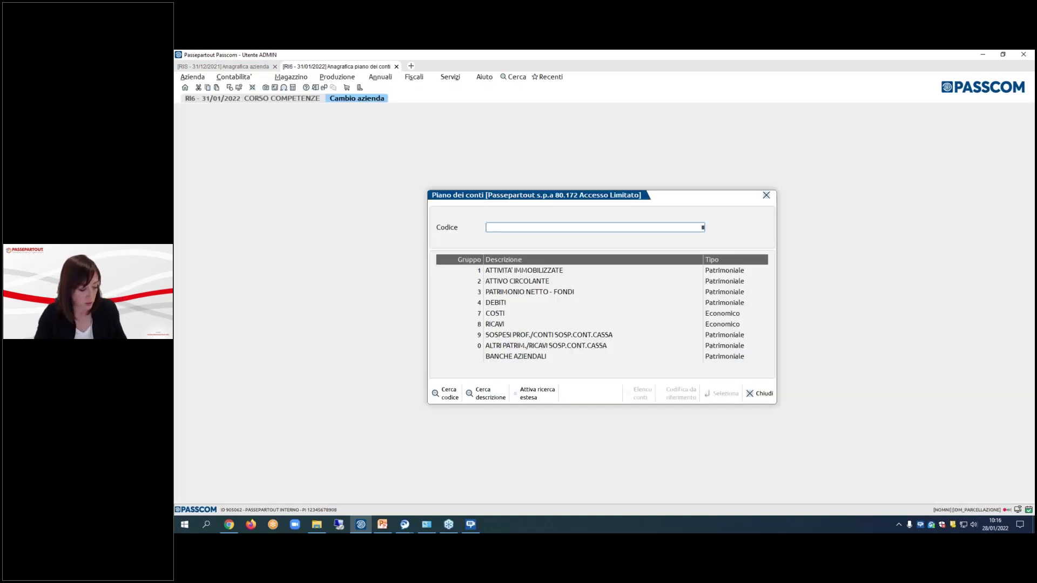
pyautogui.write('7')
pyautogui.press('Return')
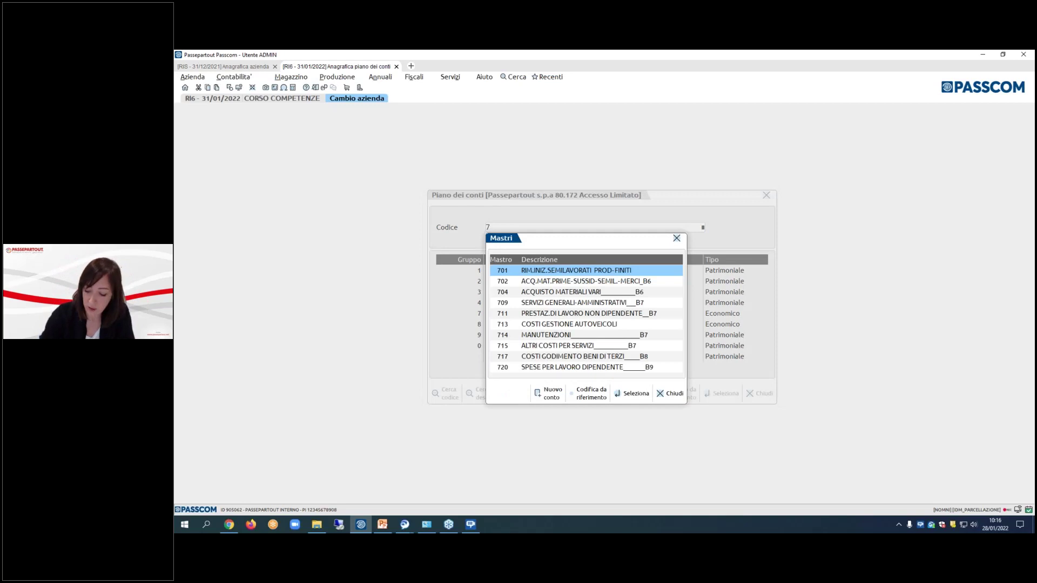
pyautogui.press('Down')
pyautogui.press('Down')
pyautogui.press('Down')
pyautogui.press('Down')
pyautogui.press('Down')
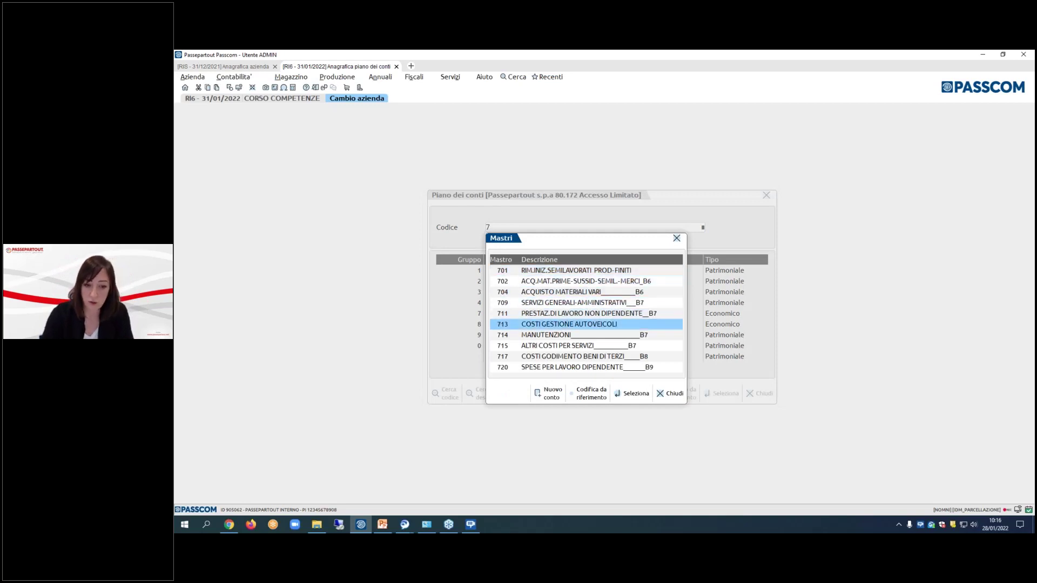
pyautogui.press('Return')
# - Check the Rateo/Risconto setting of account 713.00011 ASSICURAZIONI RCA and close the chart of accounts
pyautogui.press('Down')
pyautogui.press('Down')
pyautogui.press('Down')
pyautogui.press('Down')
pyautogui.press('Down')
pyautogui.press('Down')
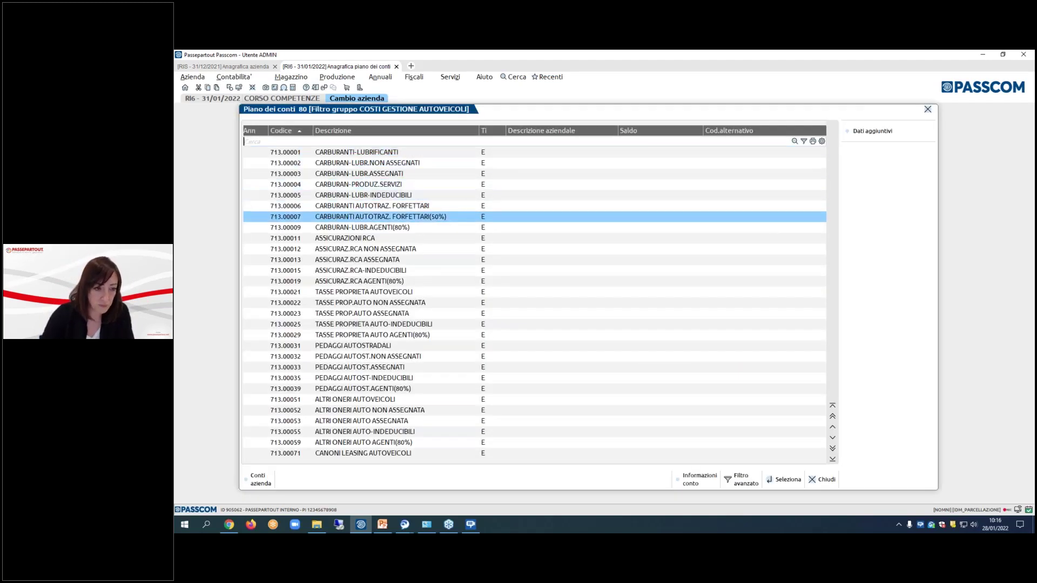
pyautogui.press('Down')
pyautogui.press('Down')
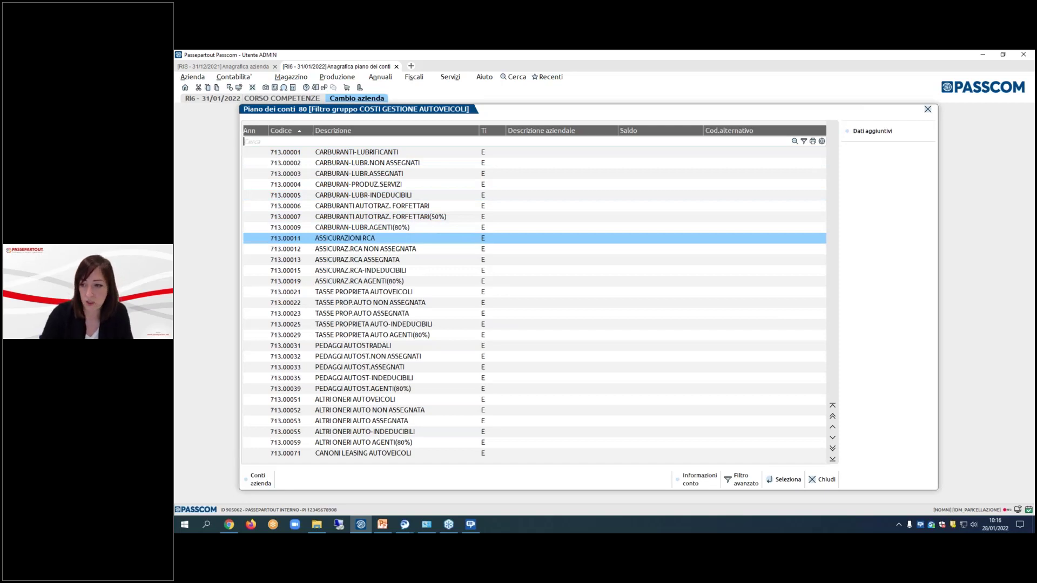
pyautogui.press('Escape')
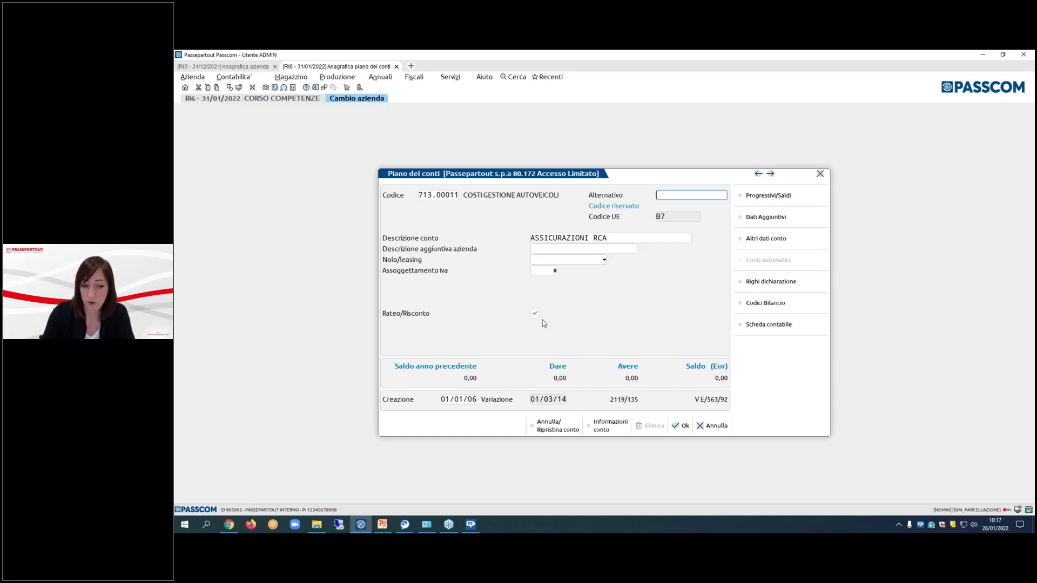
pyautogui.click(682, 426)
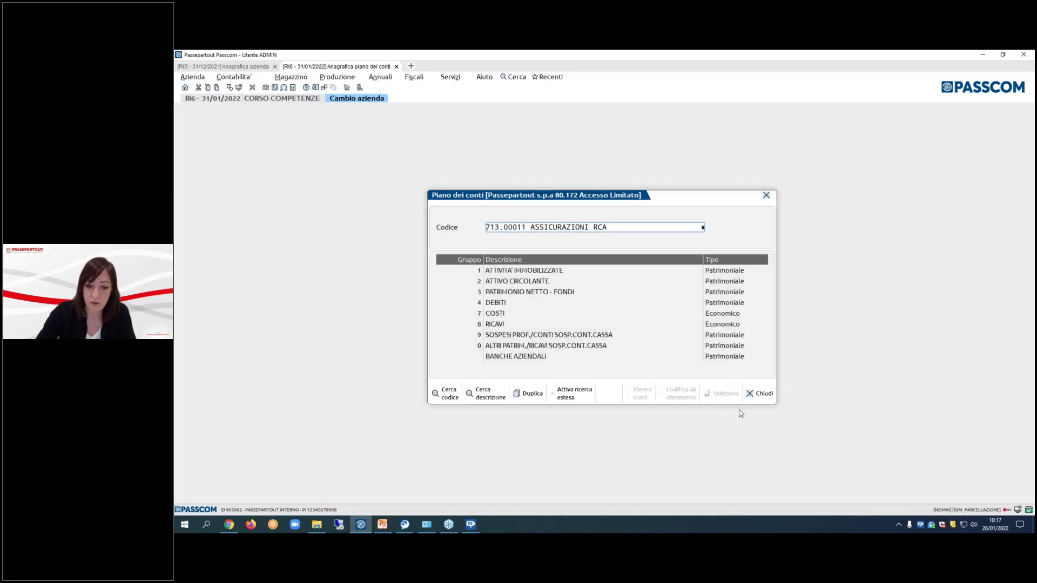
pyautogui.click(759, 393)
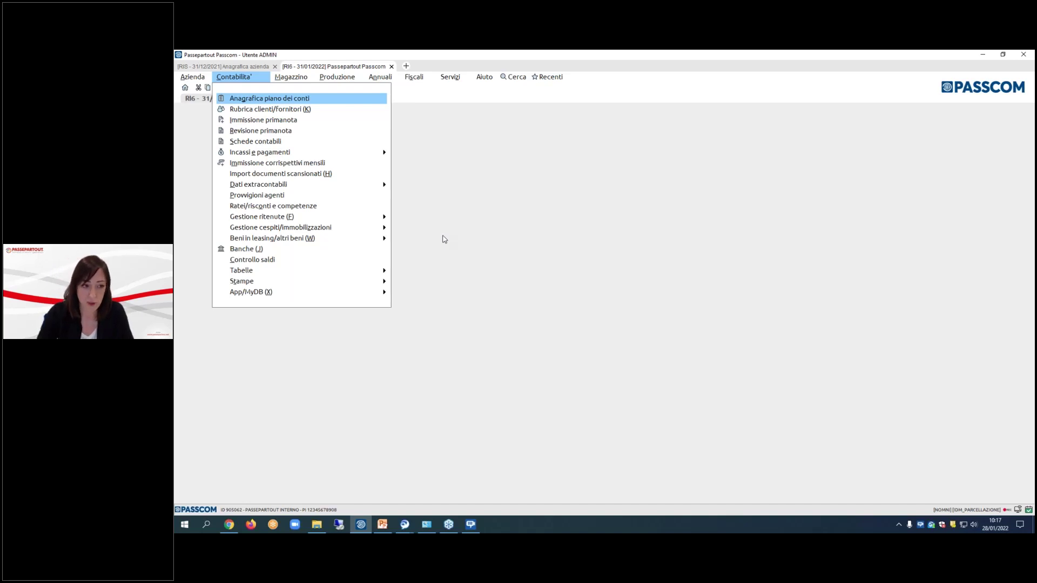
# - Switch to the RIS company session dated 31/12/2021 and close its company record without saving
pyautogui.press('Right')
pyautogui.press('Right')
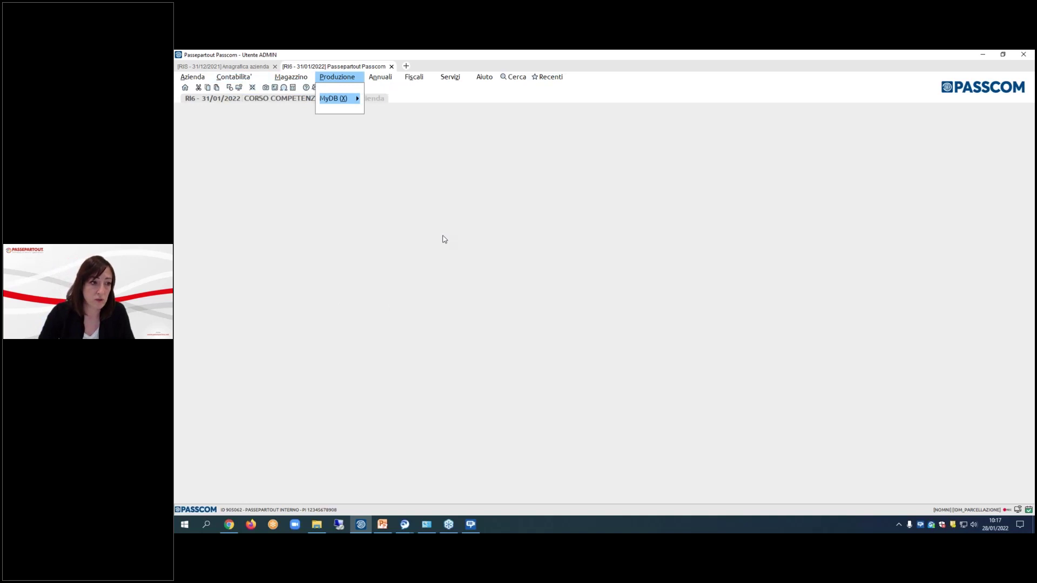
pyautogui.click(234, 67)
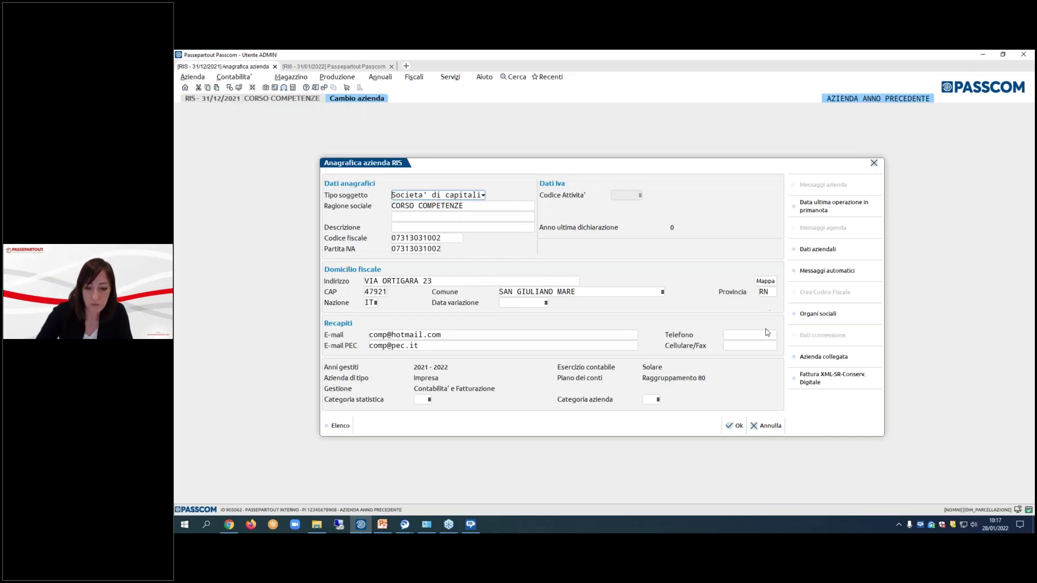
pyautogui.click(768, 427)
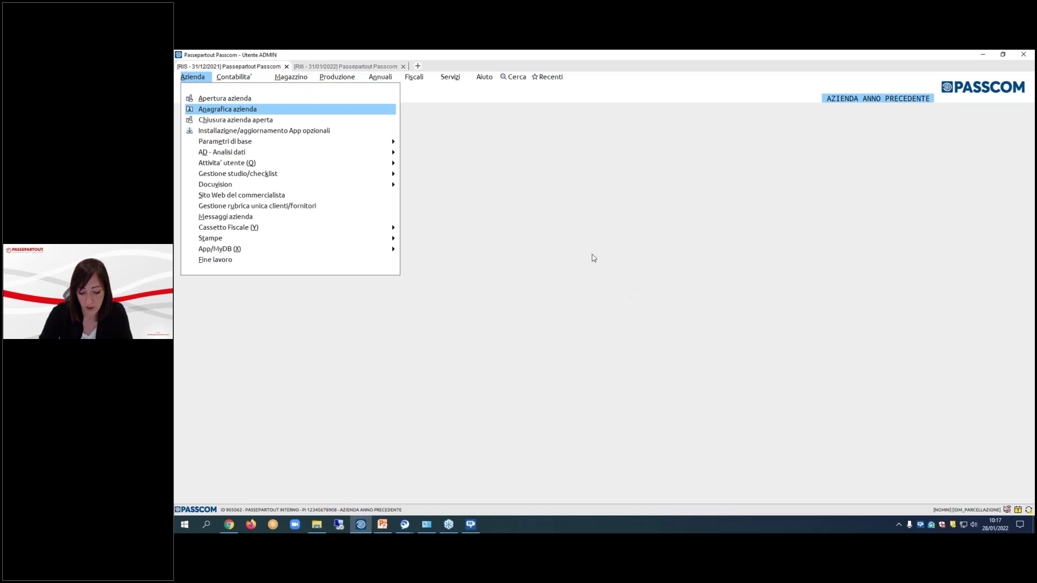
# - Start a new entry in Immissione primanota with the date 01/10/21
pyautogui.press('Right')
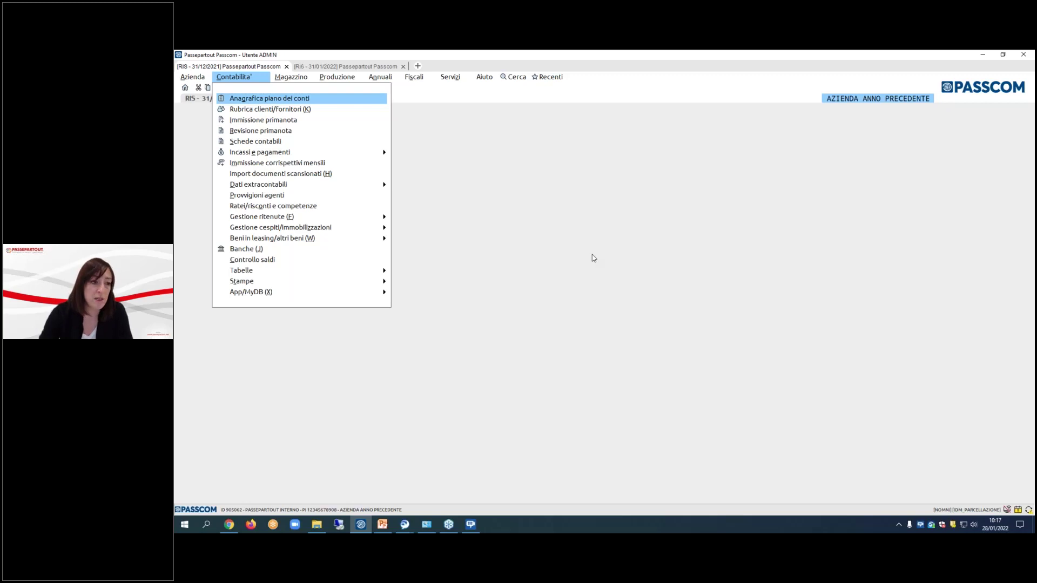
pyautogui.press('Down')
pyautogui.press('Down')
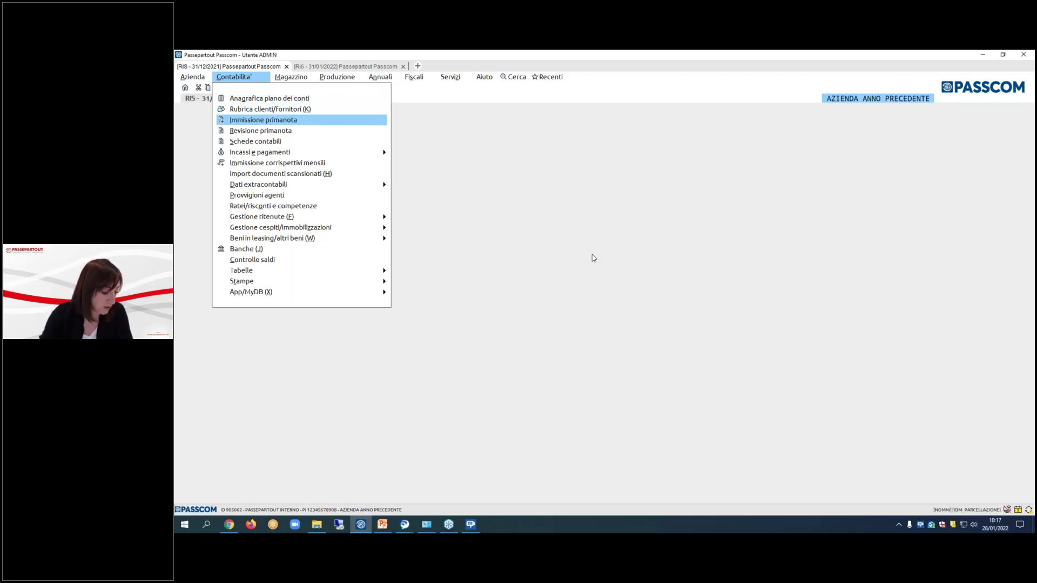
pyautogui.press('Return')
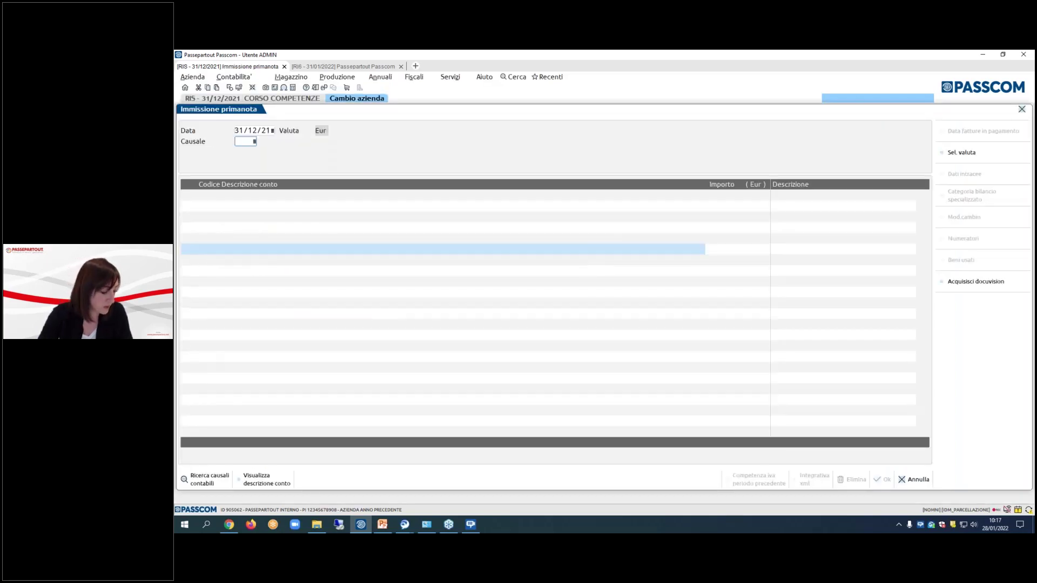
pyautogui.click(252, 130)
pyautogui.write('01')
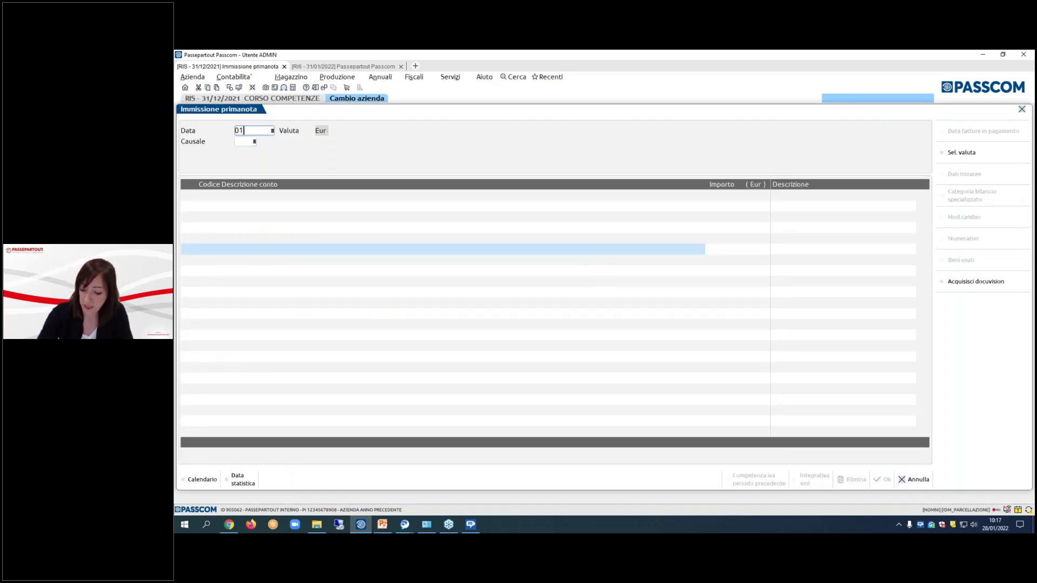
pyautogui.write('/10/21')
pyautogui.press('Return')
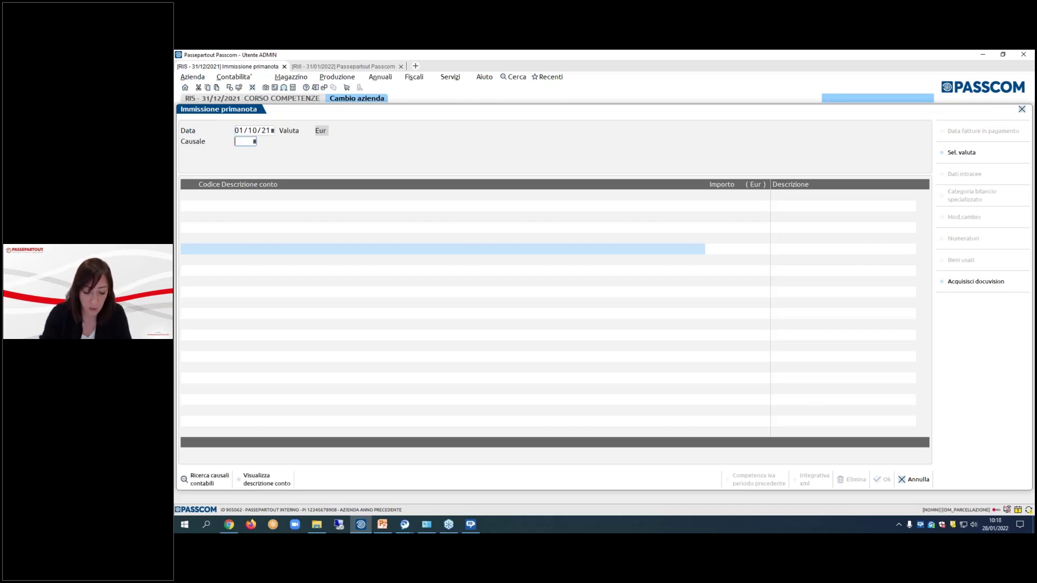
# - Assign causale PG to the entry, leave the description empty and set the payment date to 01/10/21
pyautogui.write('PG')
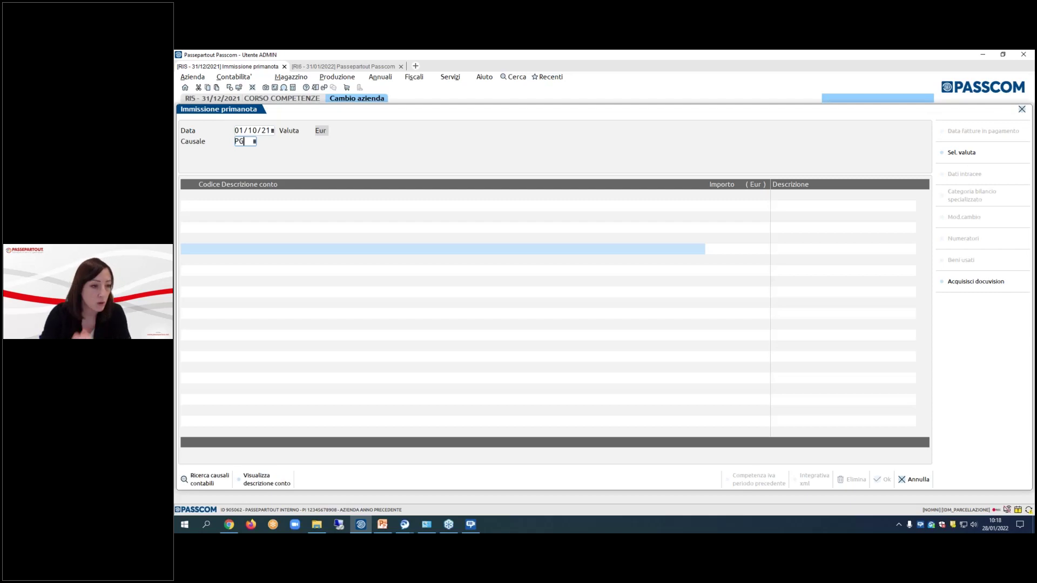
pyautogui.press('Return')
pyautogui.press('Return')
pyautogui.write('01/10/21')
pyautogui.press('Return')
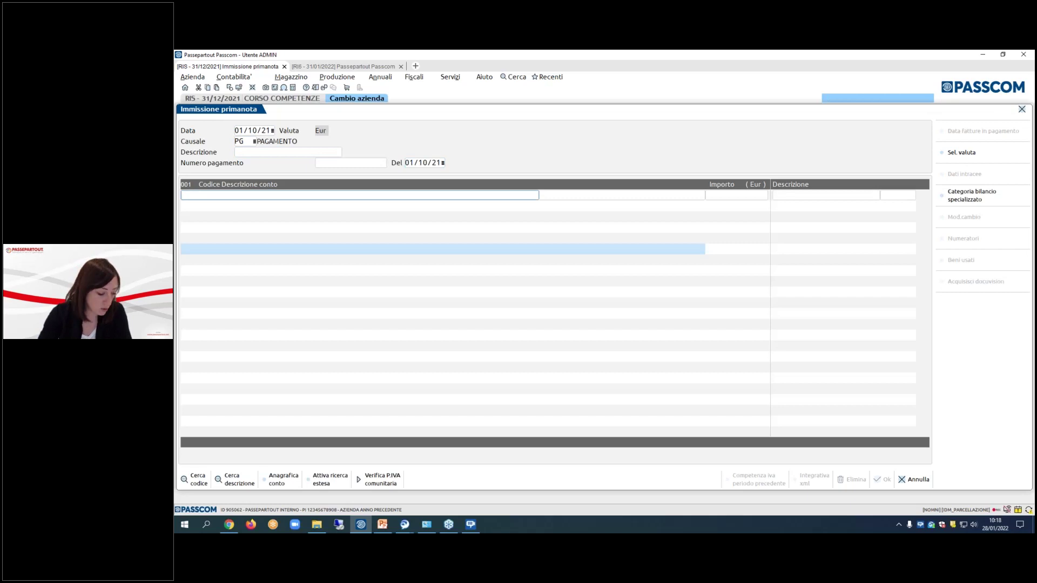
# - Enter account 713.00011 ASSICURAZIONI RCA on the first line of the entry with a debit amount of 650
pyautogui.write('713')
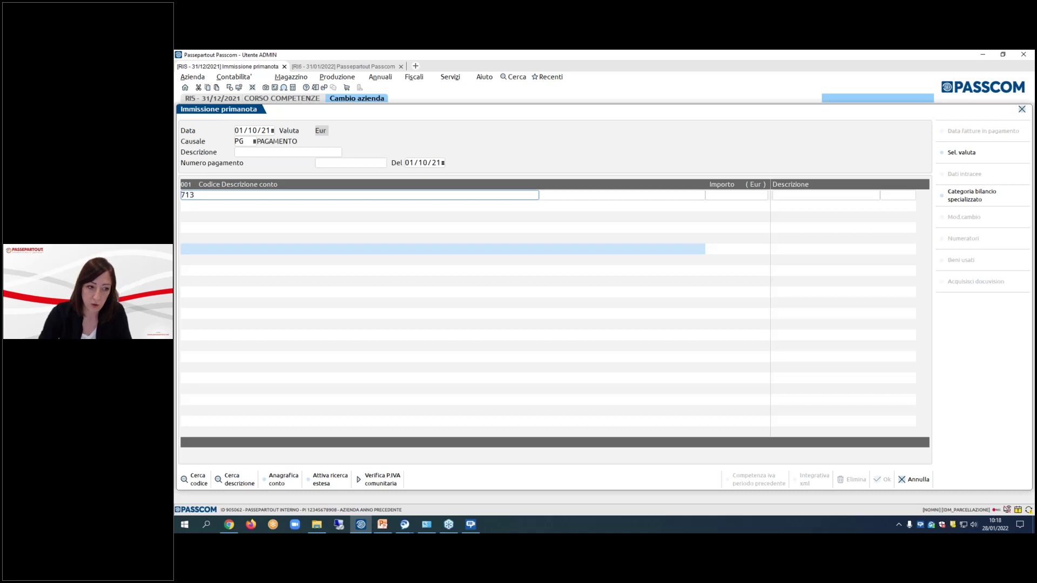
pyautogui.write('.11')
pyautogui.press('Return')
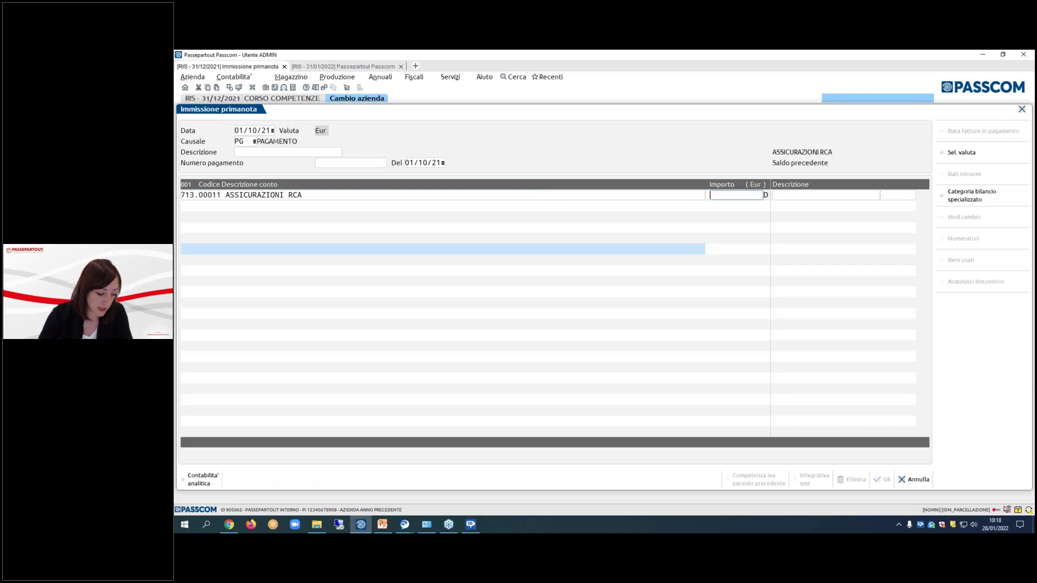
pyautogui.write('650')
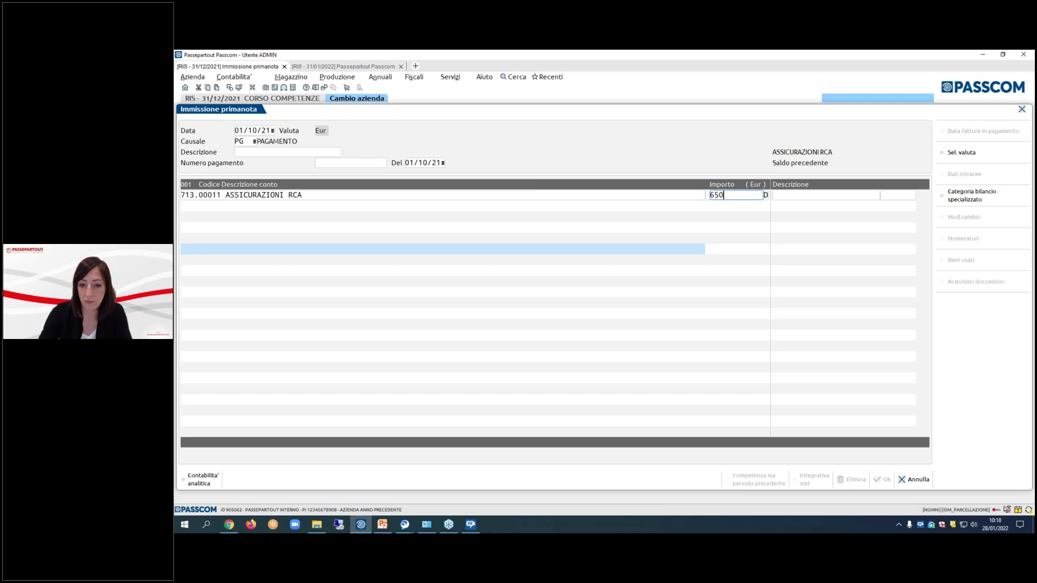
pyautogui.press('Return')
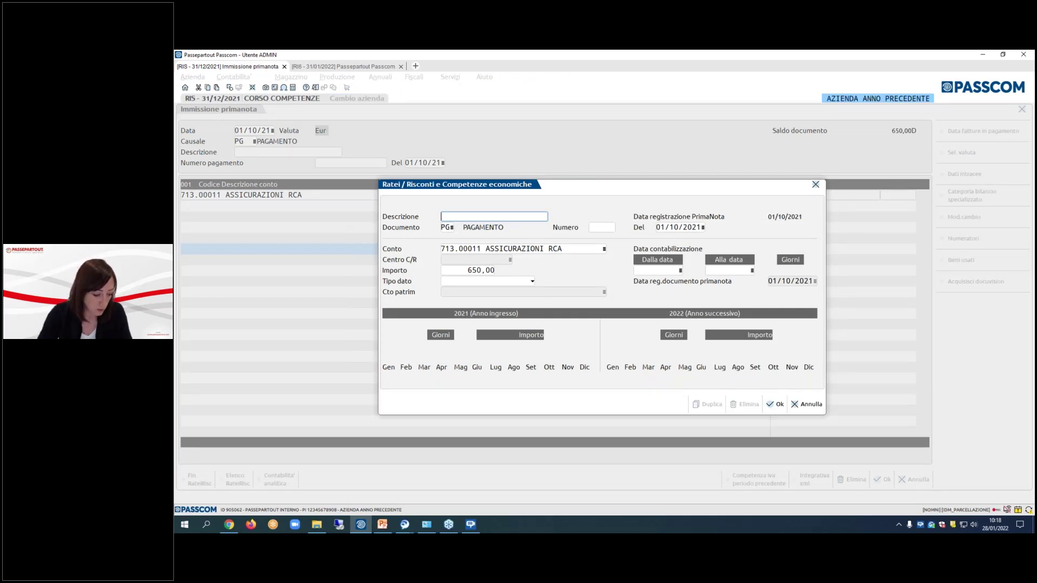
# - Describe the economic competence record as ASSICURAZIONE, keeping the proposed document, date, account and amount
pyautogui.write('AS')
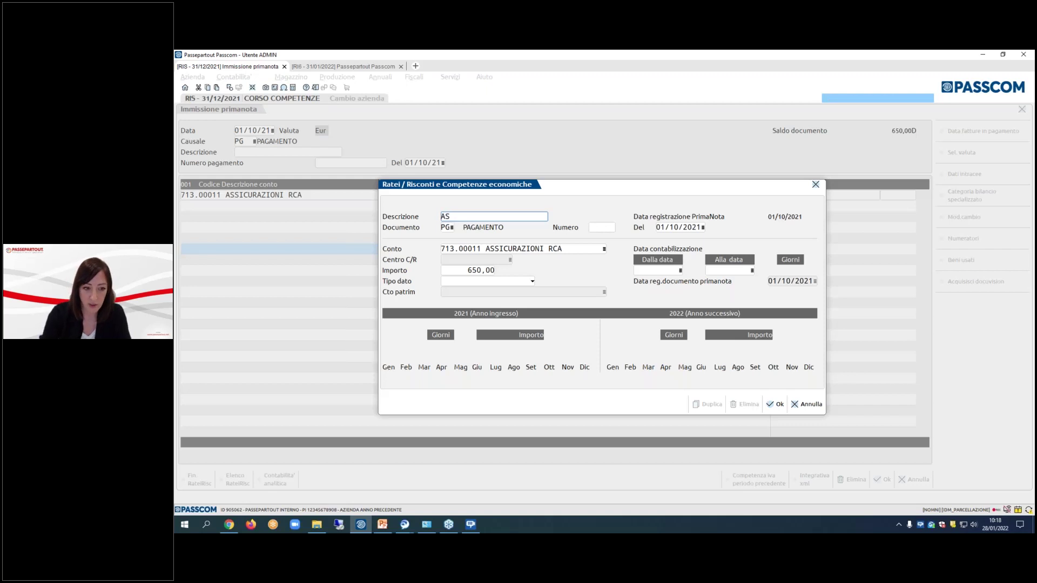
pyautogui.write('S')
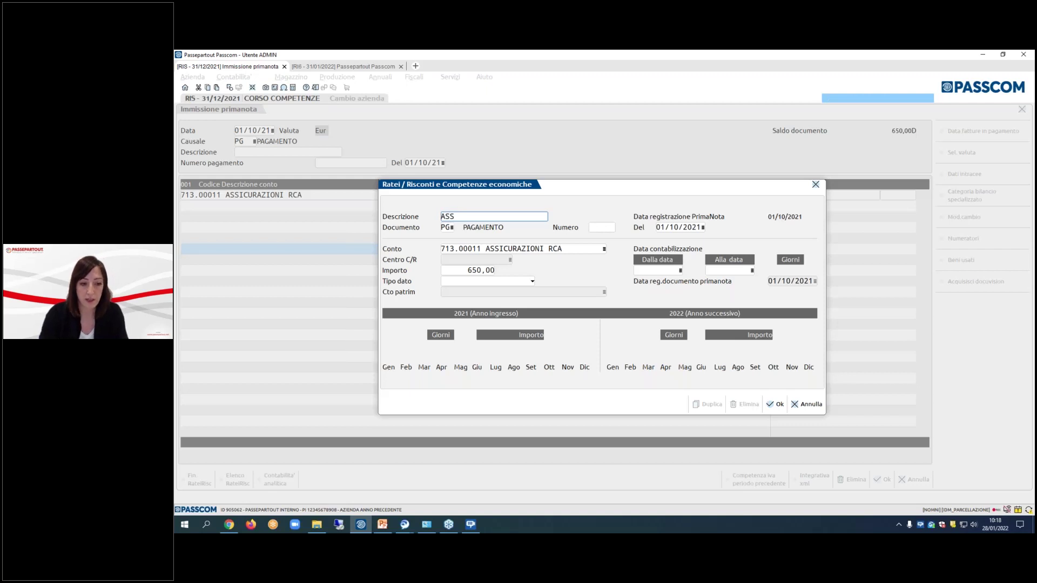
pyautogui.write('ICURAZIONE')
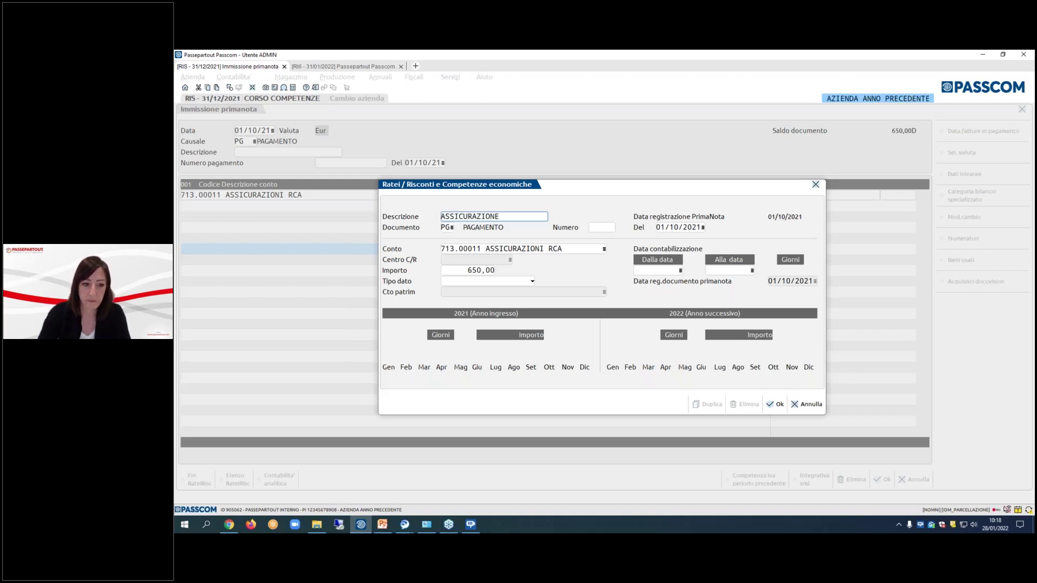
pyautogui.press('Return')
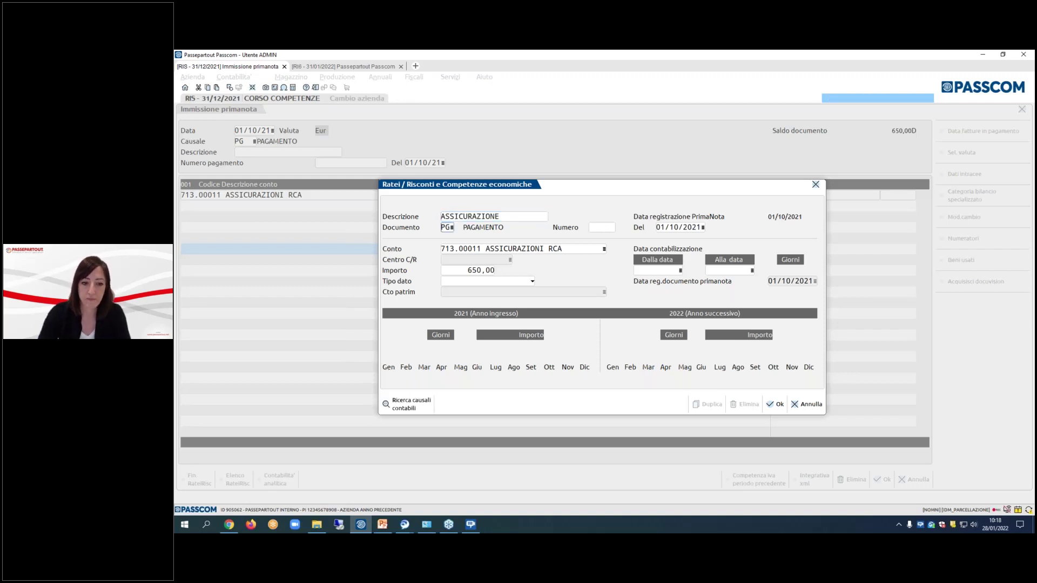
pyautogui.press('Return')
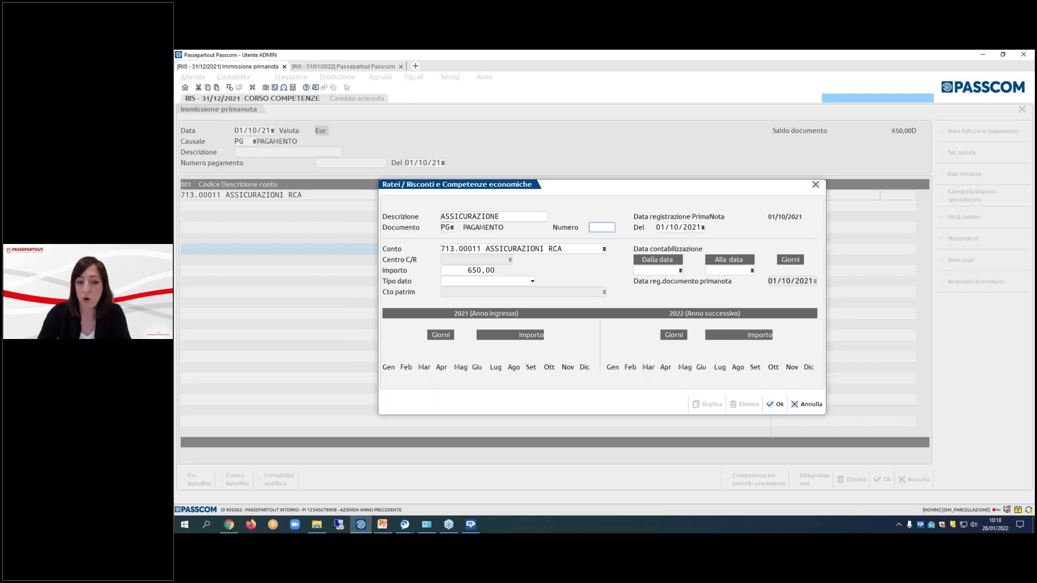
pyautogui.press('Return')
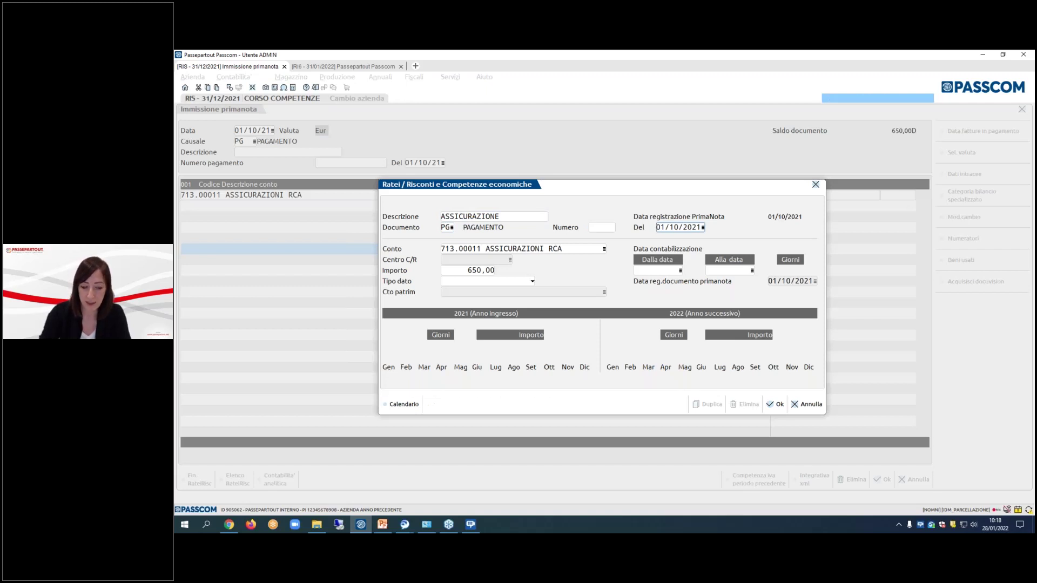
pyautogui.click(523, 248)
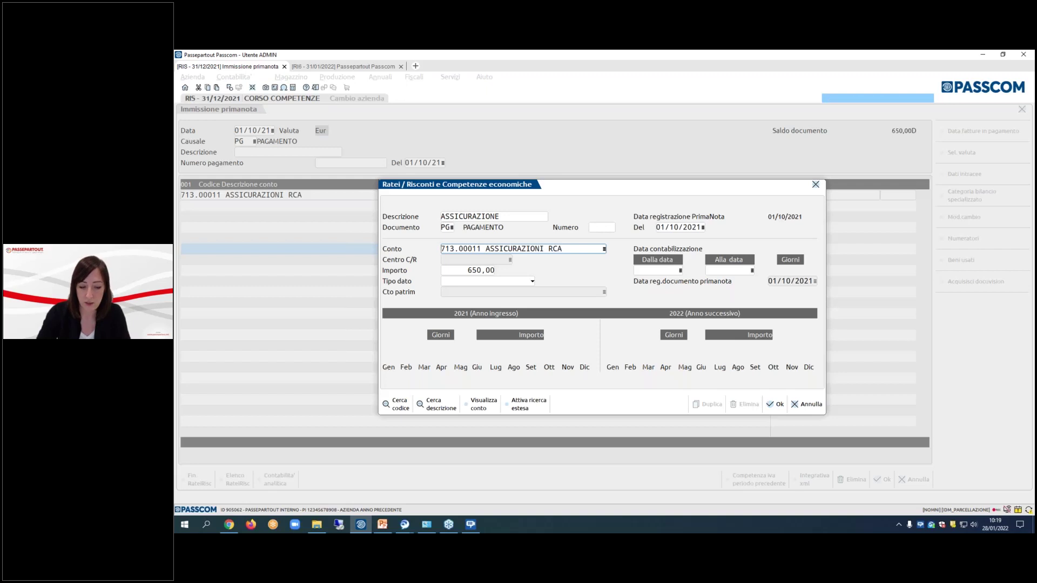
pyautogui.click(467, 270)
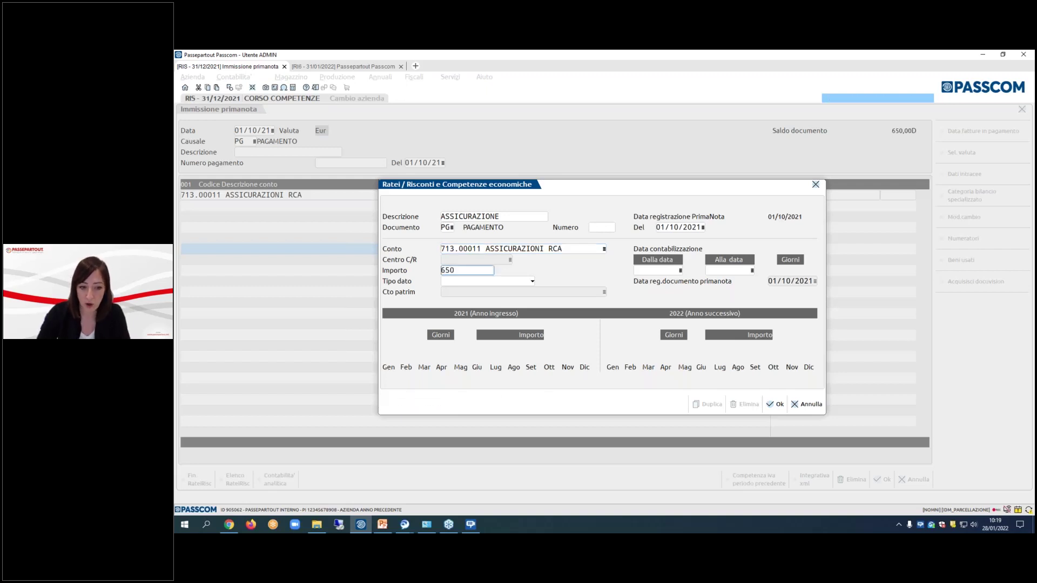
# - Set the competence period of the insurance cost from 01/10/2021 to 30/09/2022
pyautogui.click(656, 270)
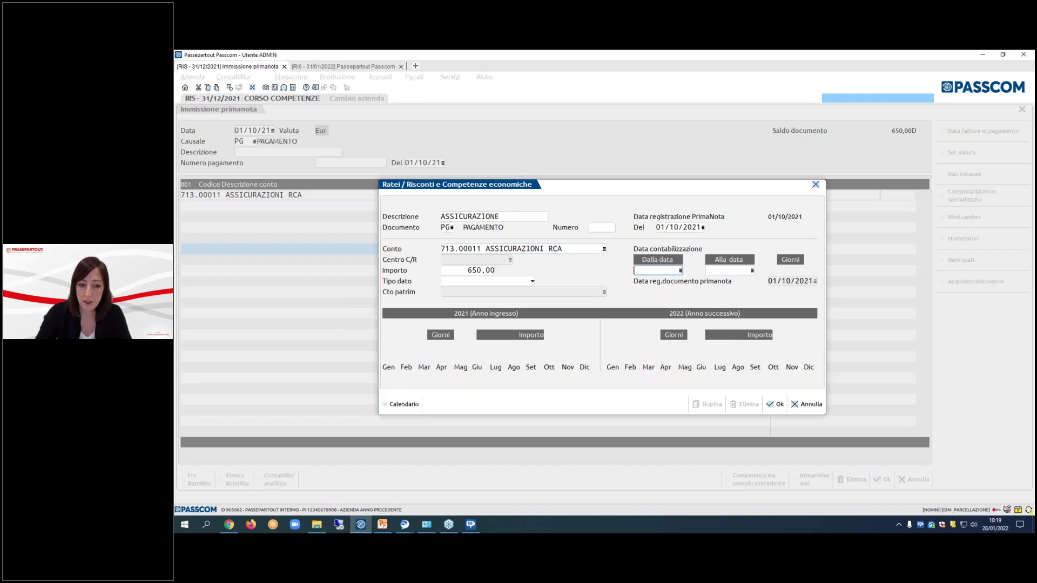
pyautogui.write('011021')
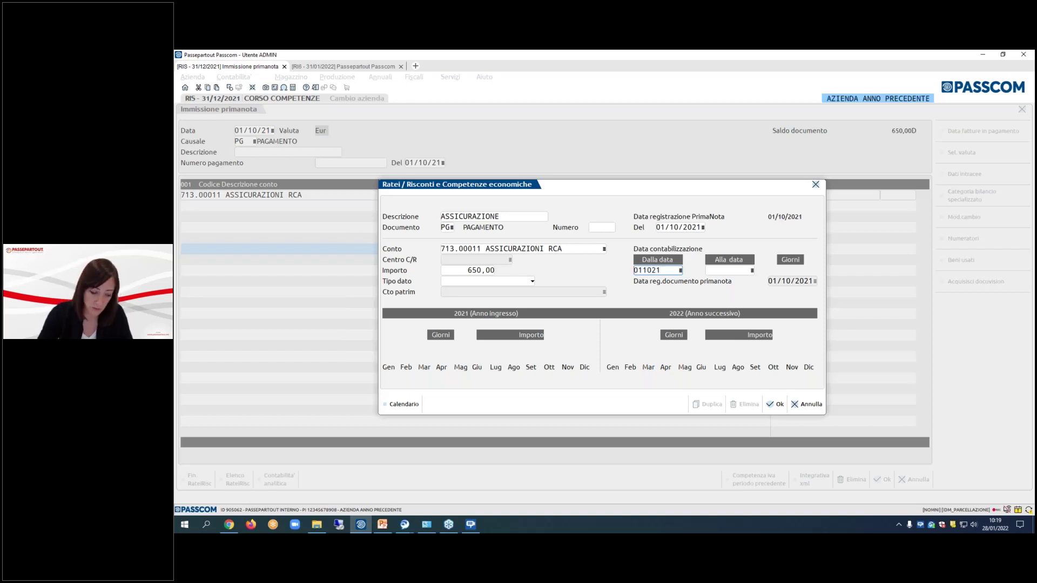
pyautogui.press('Return')
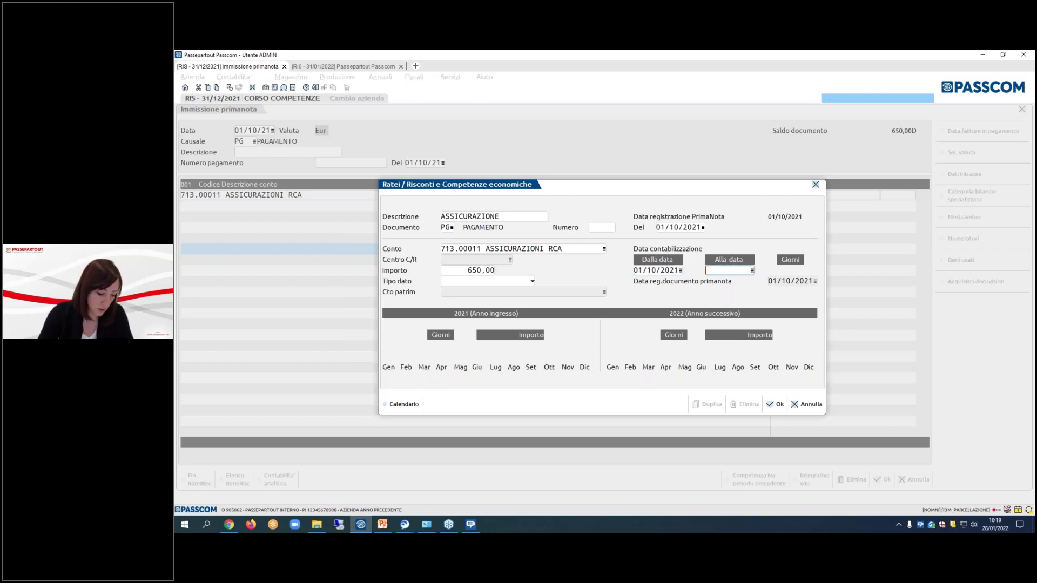
pyautogui.write('30')
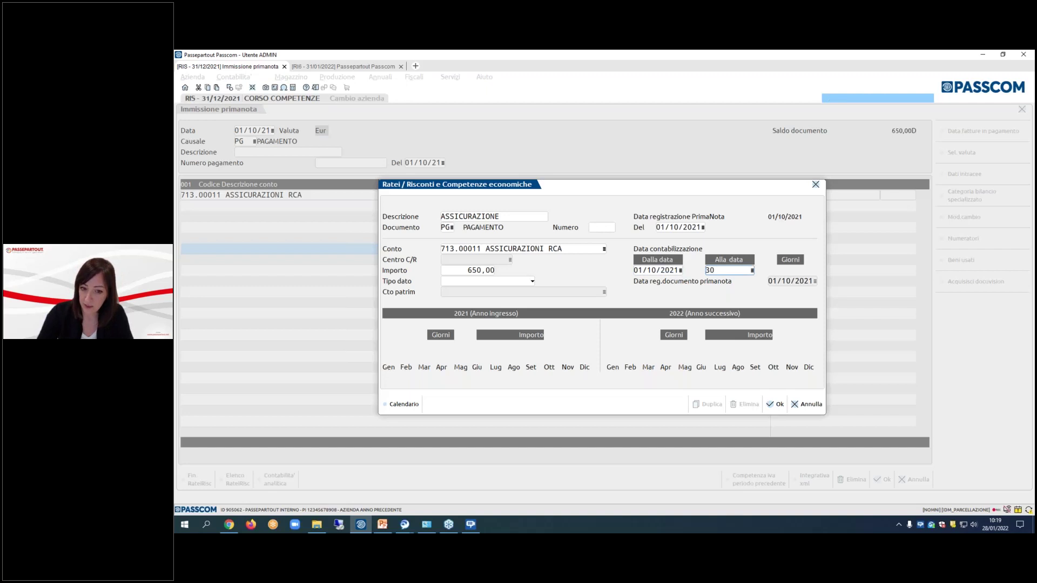
pyautogui.write('0922')
pyautogui.press('Return')
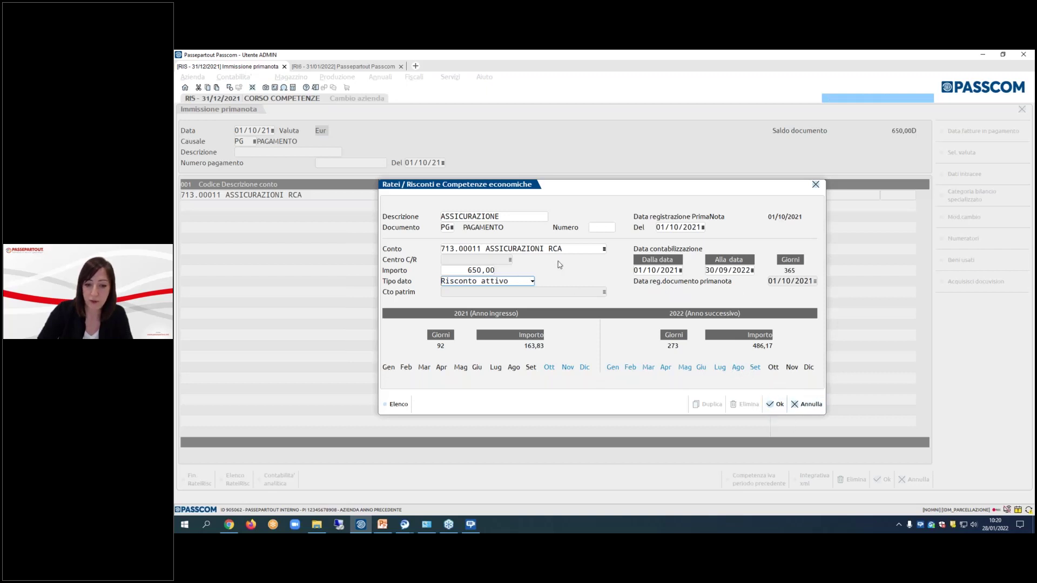
# - Review the available Tipo dato options, keep Risconto attivo and confirm the competence record
pyautogui.click(533, 282)
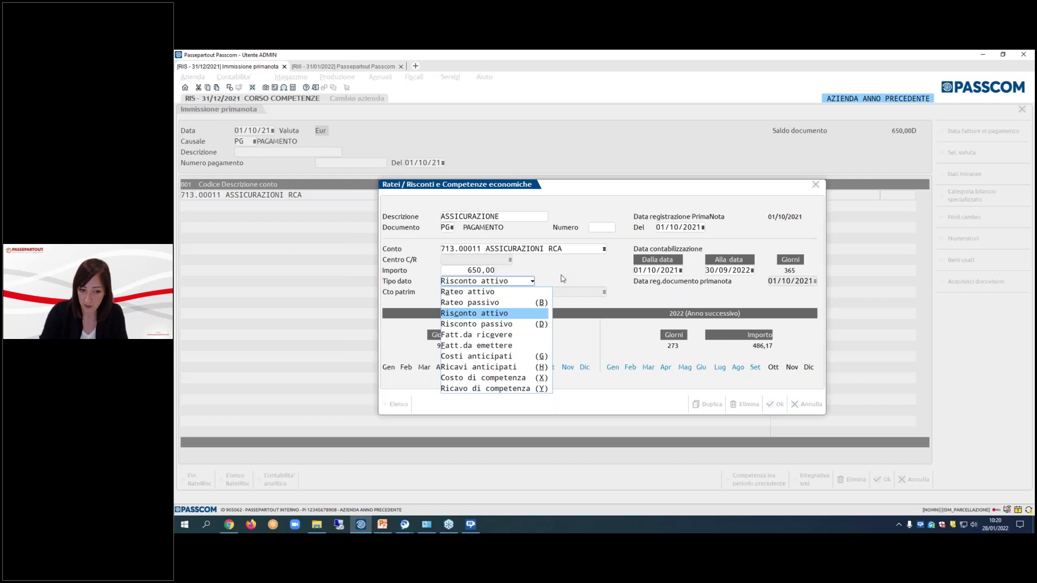
pyautogui.press('Down')
pyautogui.press('Down')
pyautogui.press('Down')
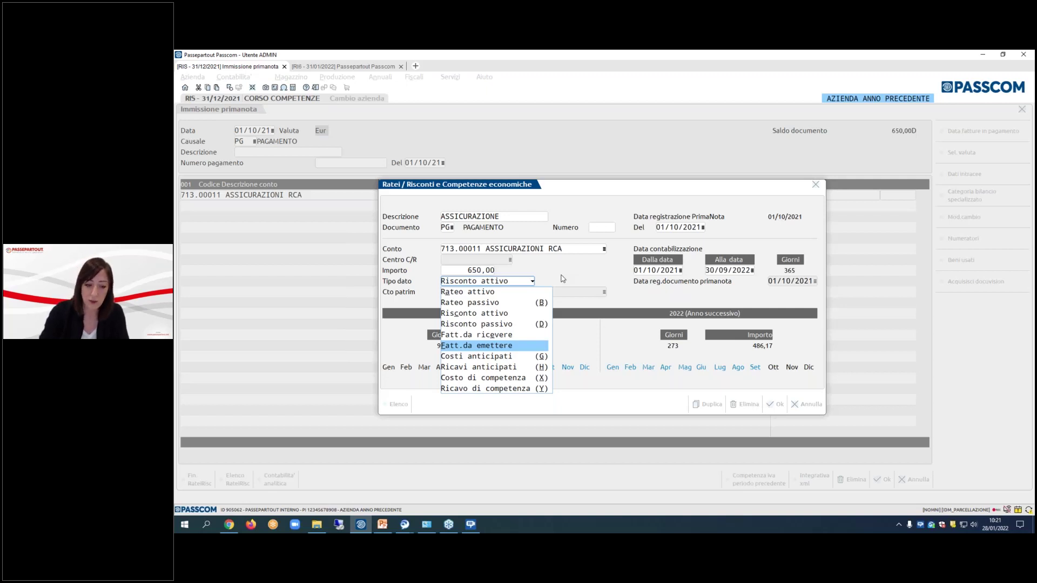
pyautogui.press('Down')
pyautogui.press('Down')
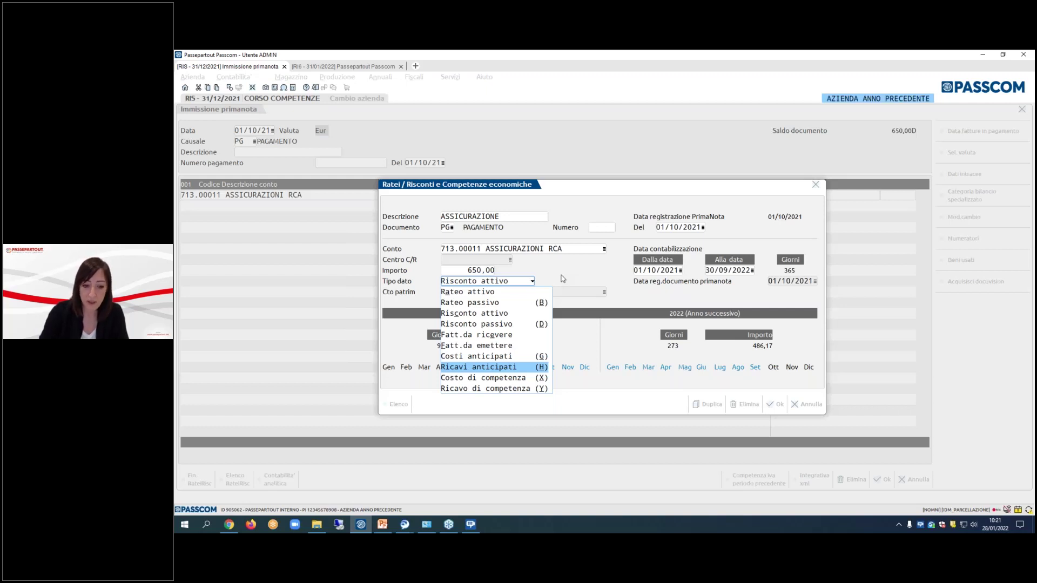
pyautogui.press('Down')
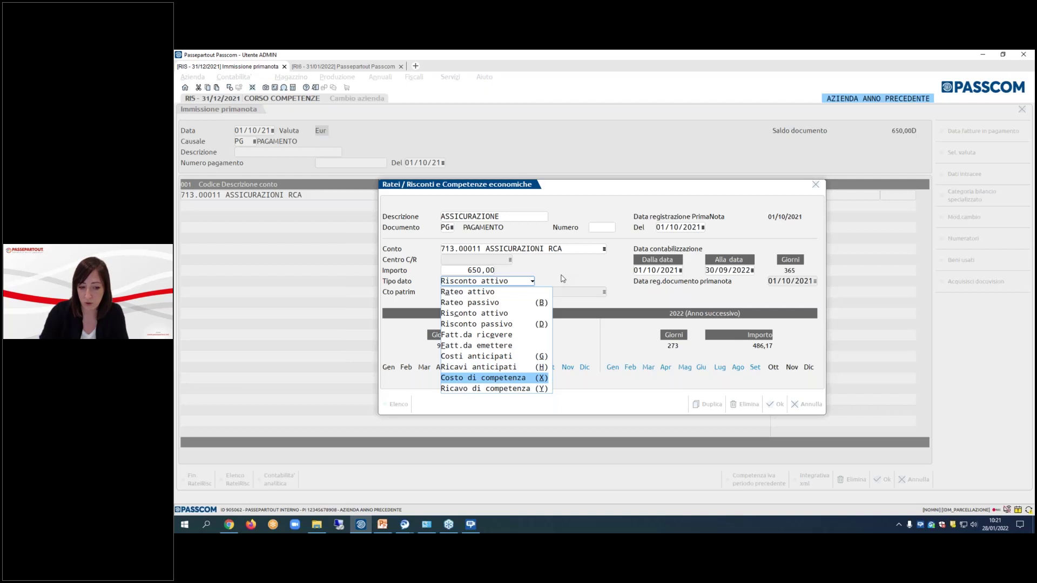
pyautogui.press('Down')
pyautogui.press('Up')
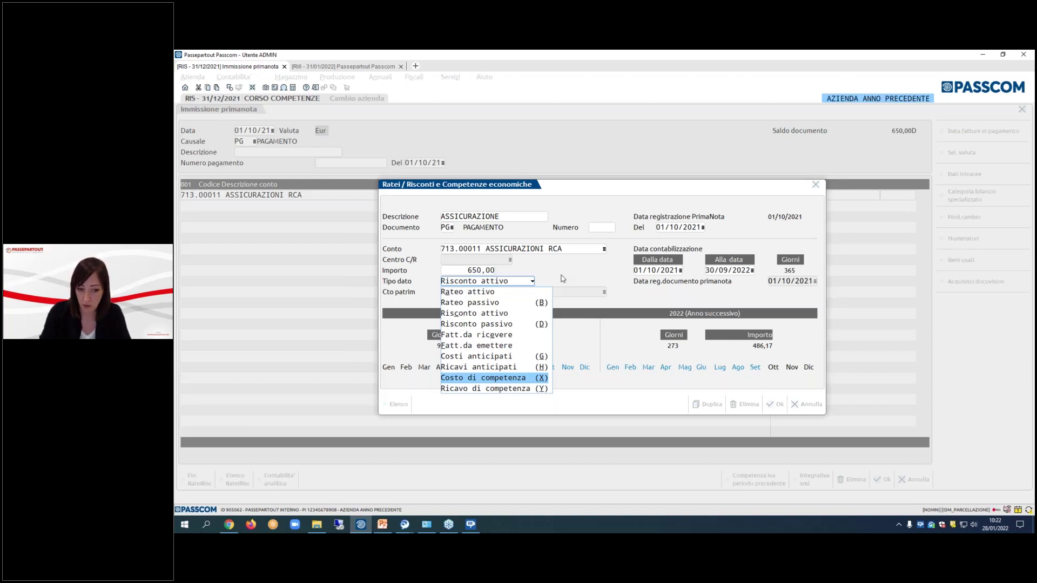
pyautogui.click(562, 279)
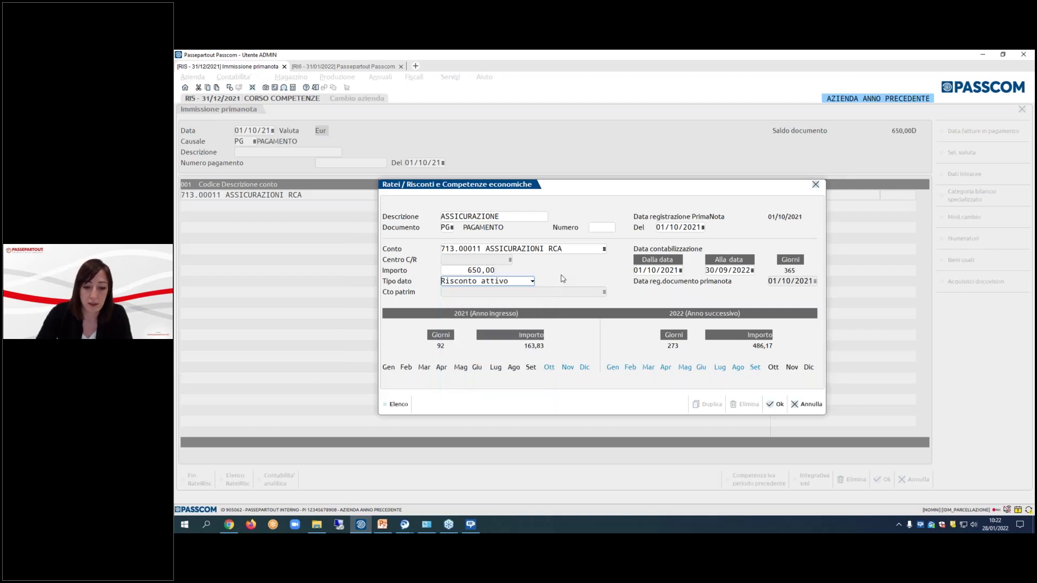
pyautogui.click(776, 405)
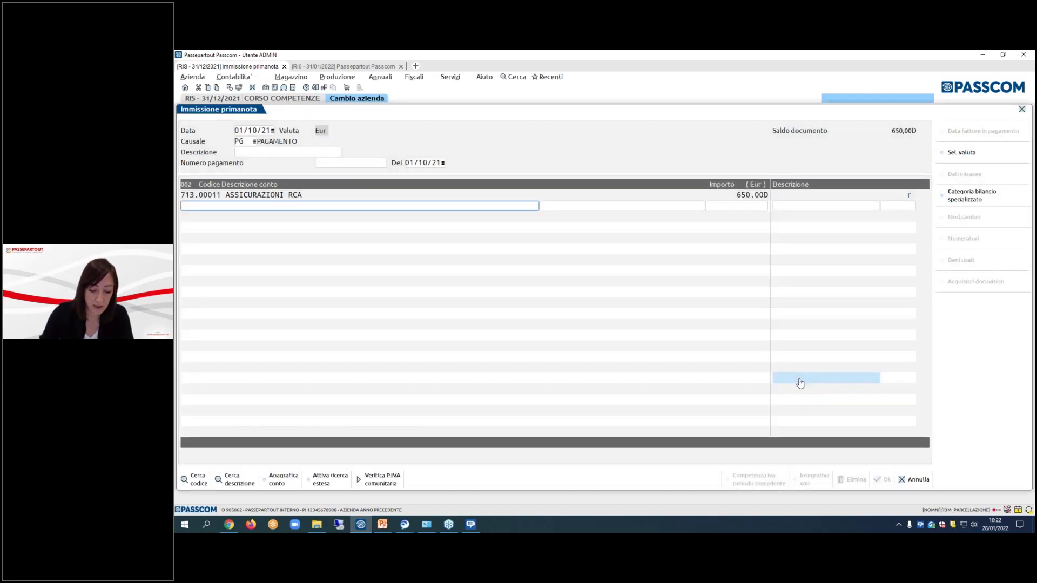
# - Add account 202.00001 BANCA as the balancing credit line, then save the entry and close Immissione primanota
pyautogui.write('b')
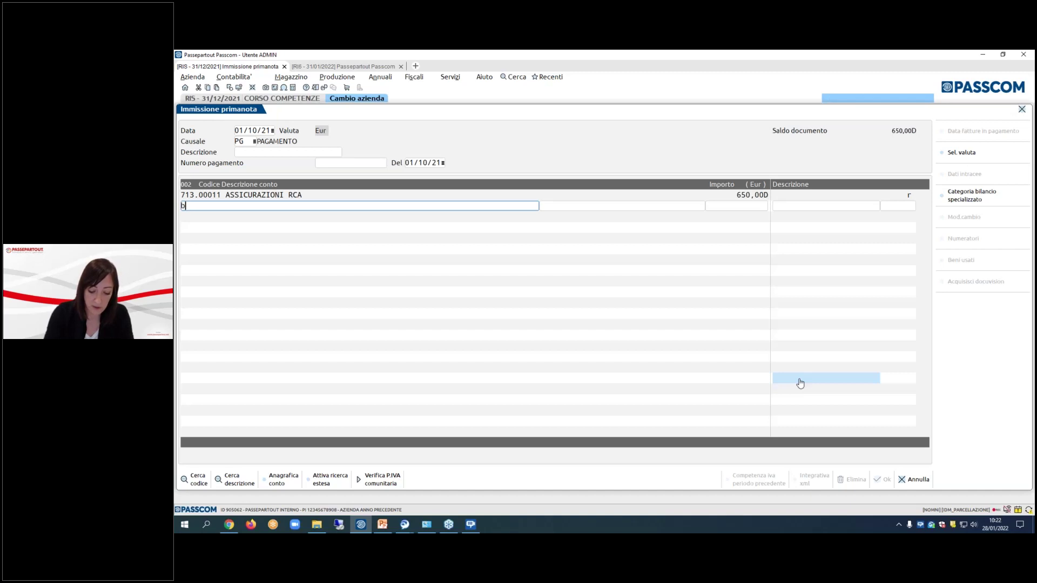
pyautogui.write('anca')
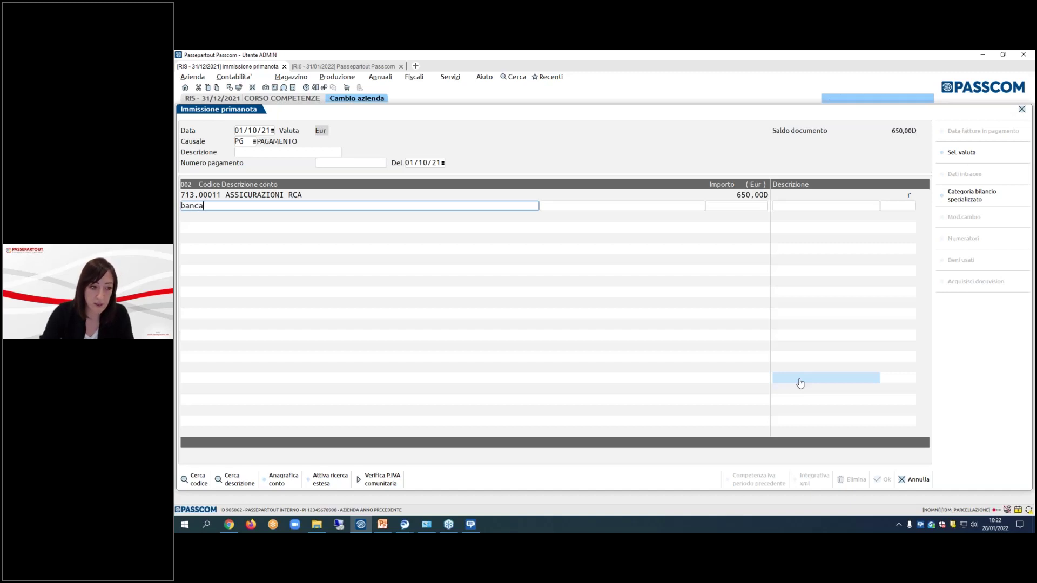
pyautogui.press('Return')
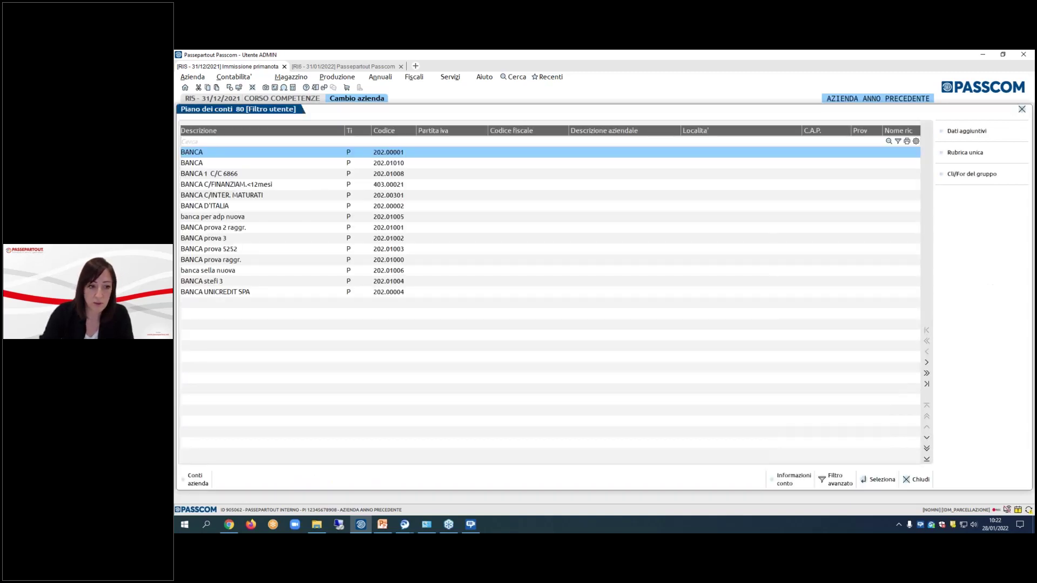
pyautogui.press('Return')
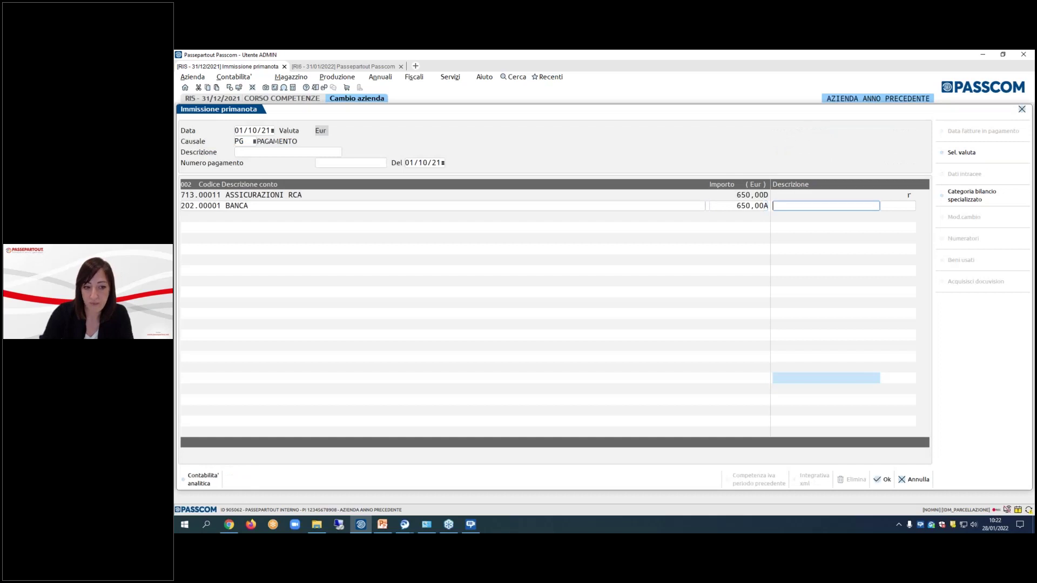
pyautogui.press('Return')
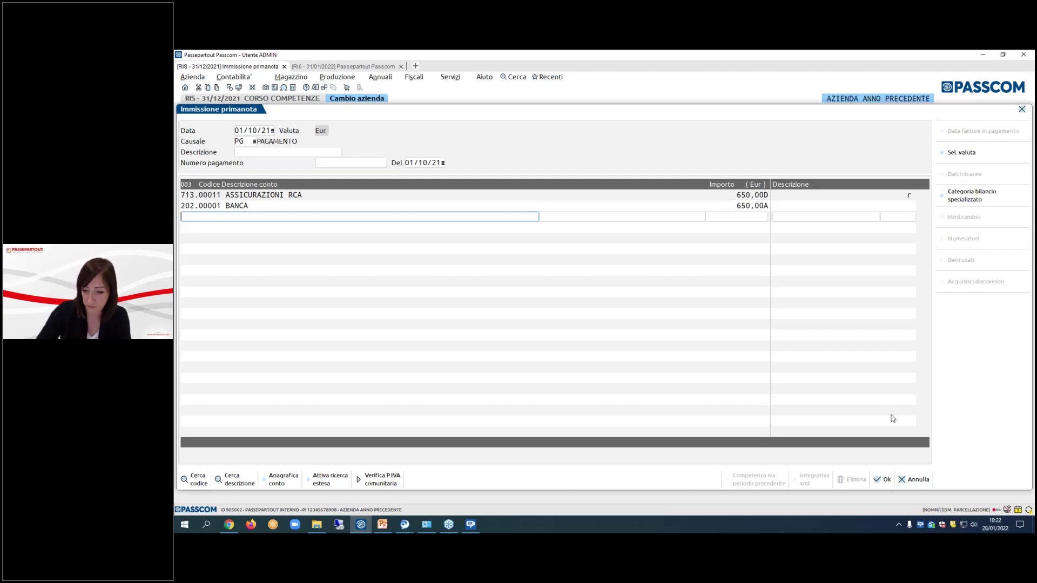
pyautogui.click(884, 480)
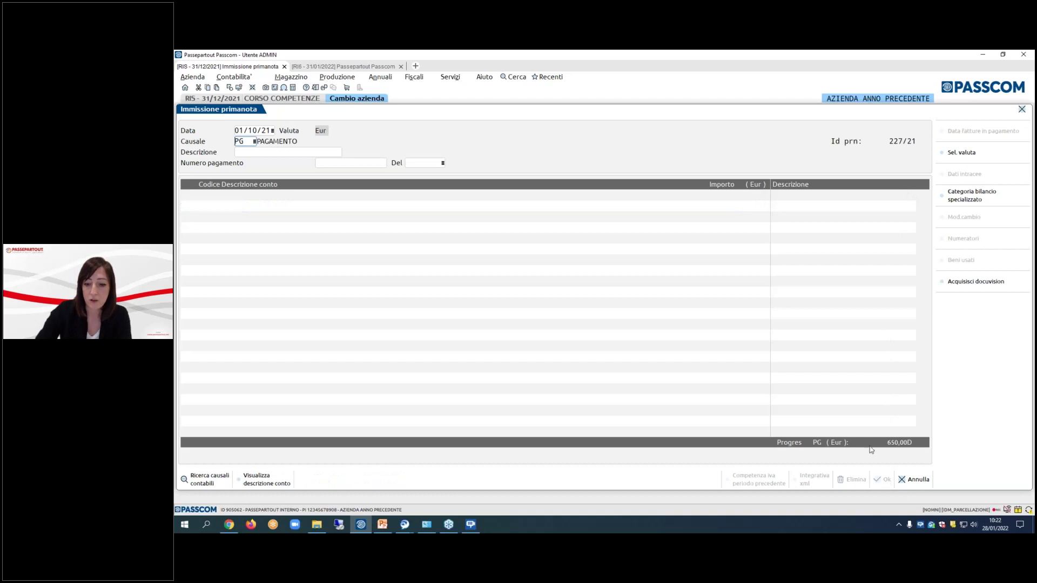
pyautogui.click(914, 479)
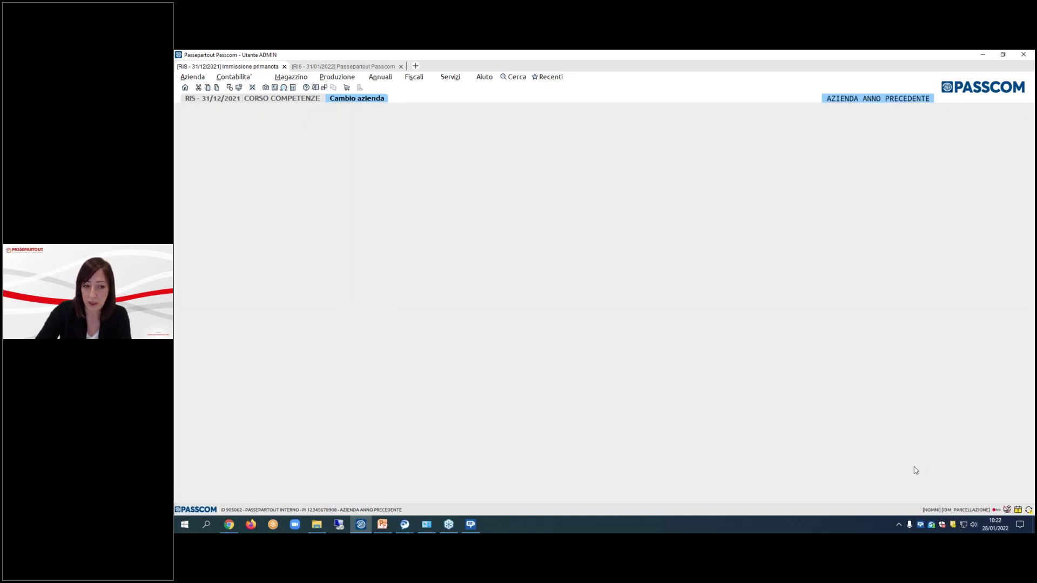
# - Open the Ratei/risconti e competenze archive, inspect the ASSICURAZIONE record and close it without changes
pyautogui.hotkey('alt', 'c')
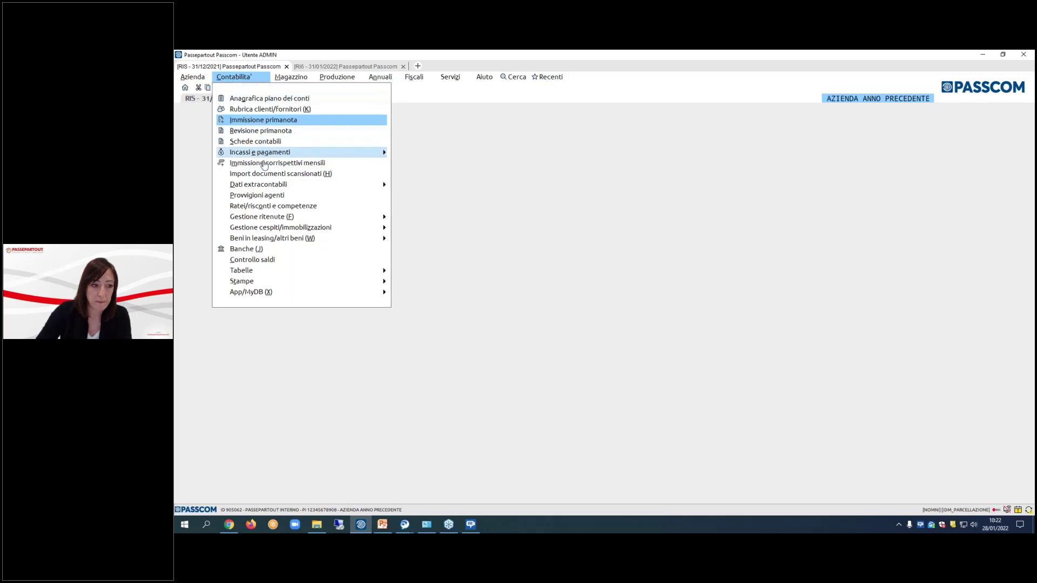
pyautogui.click(295, 210)
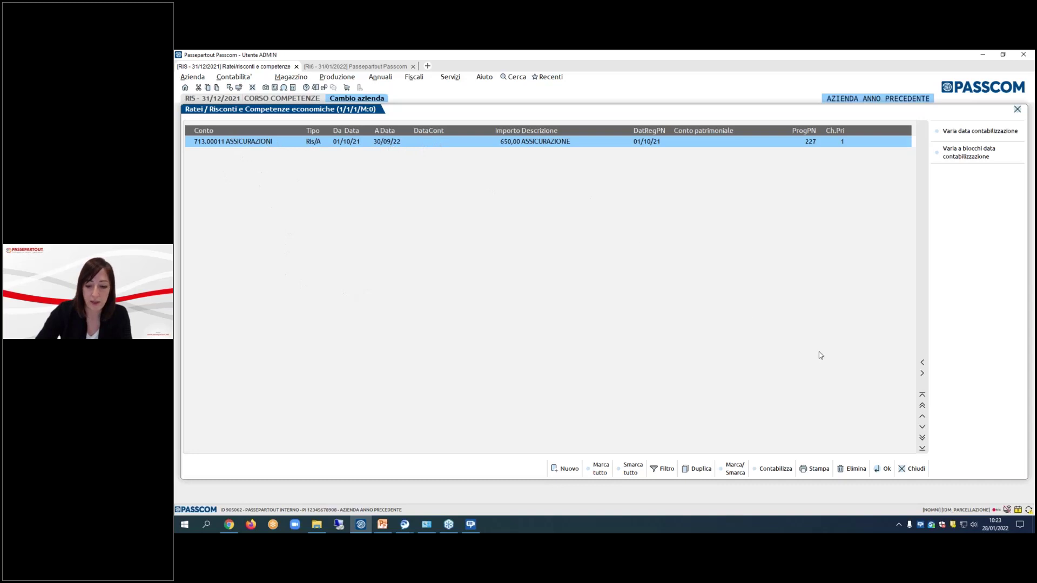
pyautogui.click(884, 469)
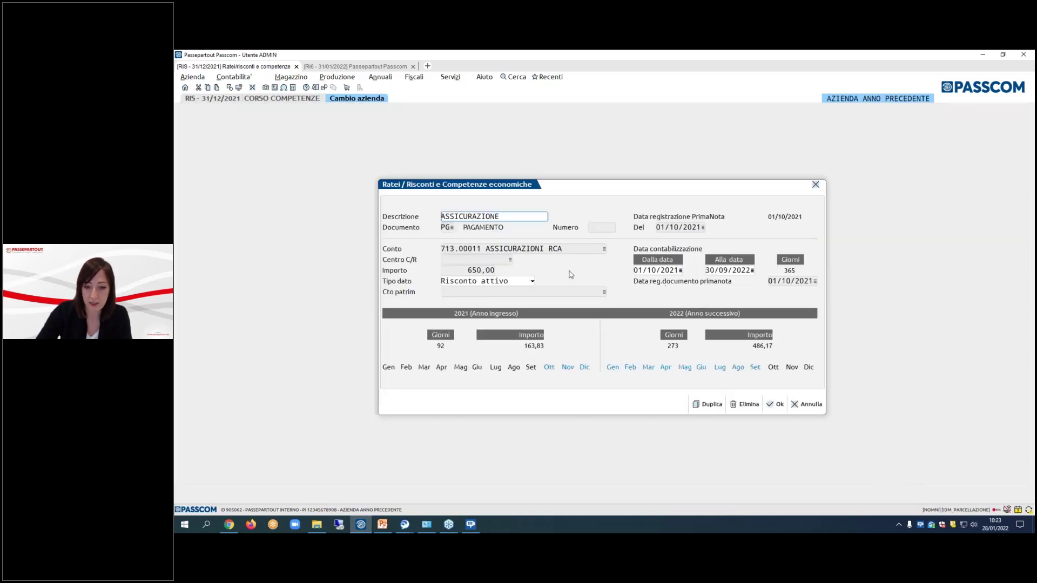
pyautogui.click(810, 405)
pyautogui.click(709, 318)
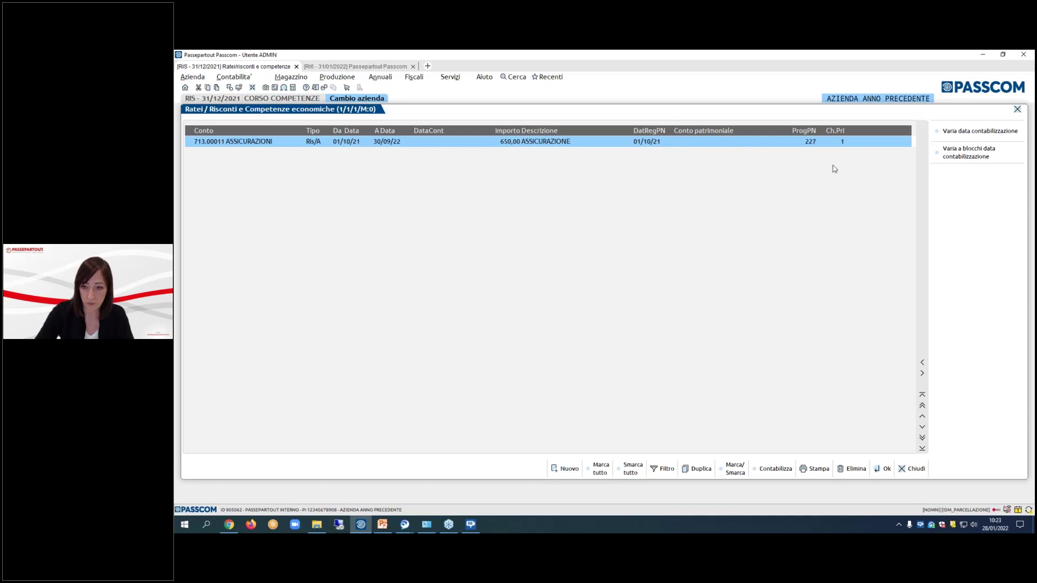
# - Close the ratei/risconti archive and reopen company RIS CORSO COMPETENZE with opening date 31/01/2022
pyautogui.click(914, 469)
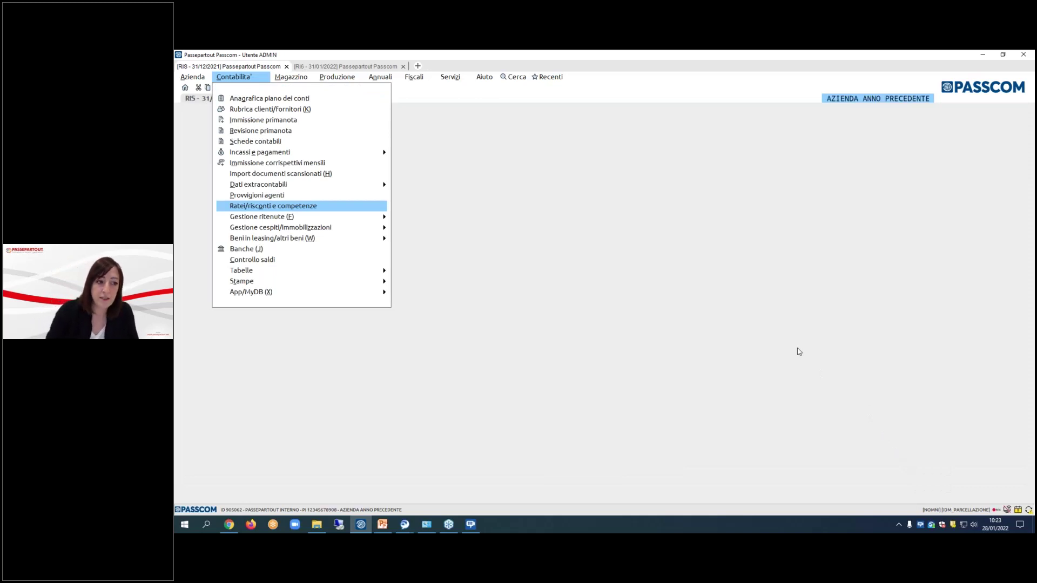
pyautogui.press('Left')
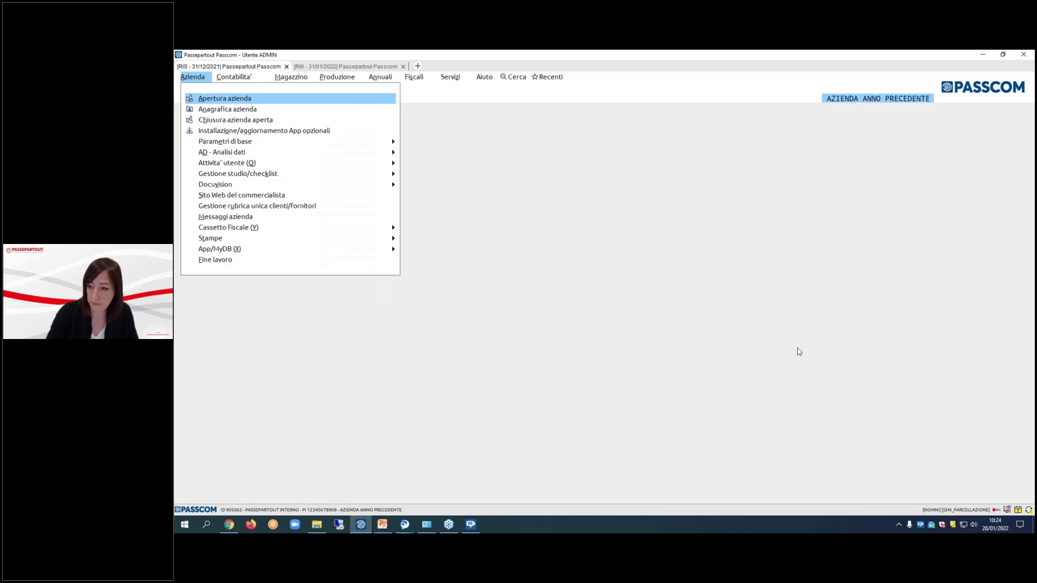
pyautogui.press('Return')
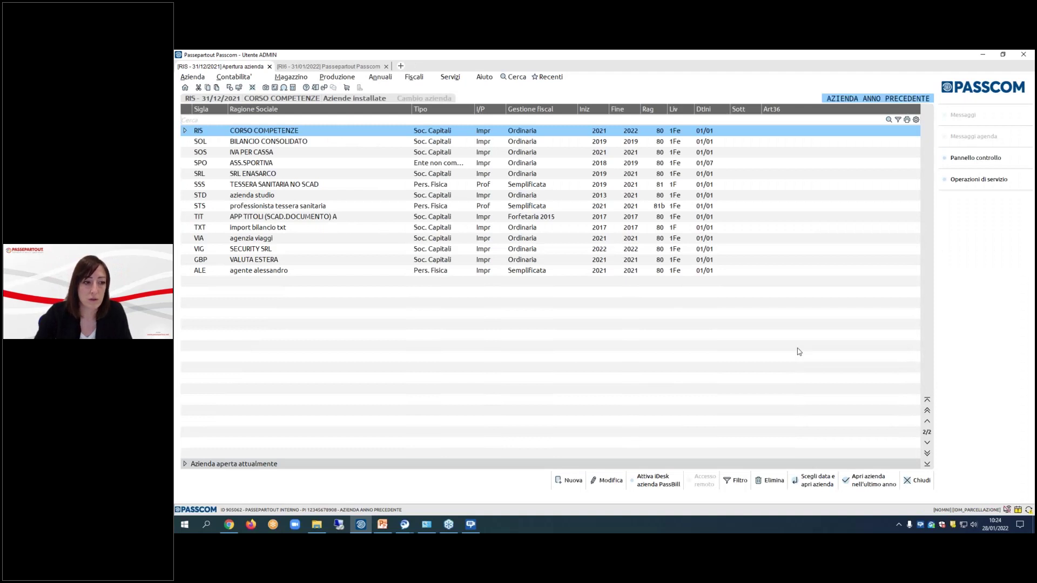
pyautogui.press('Return')
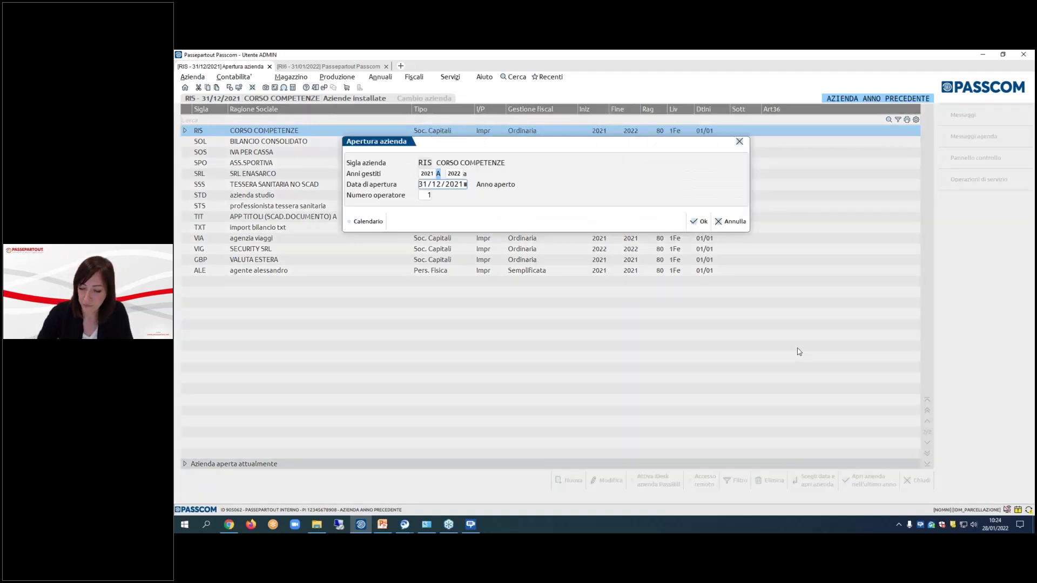
pyautogui.write('310122')
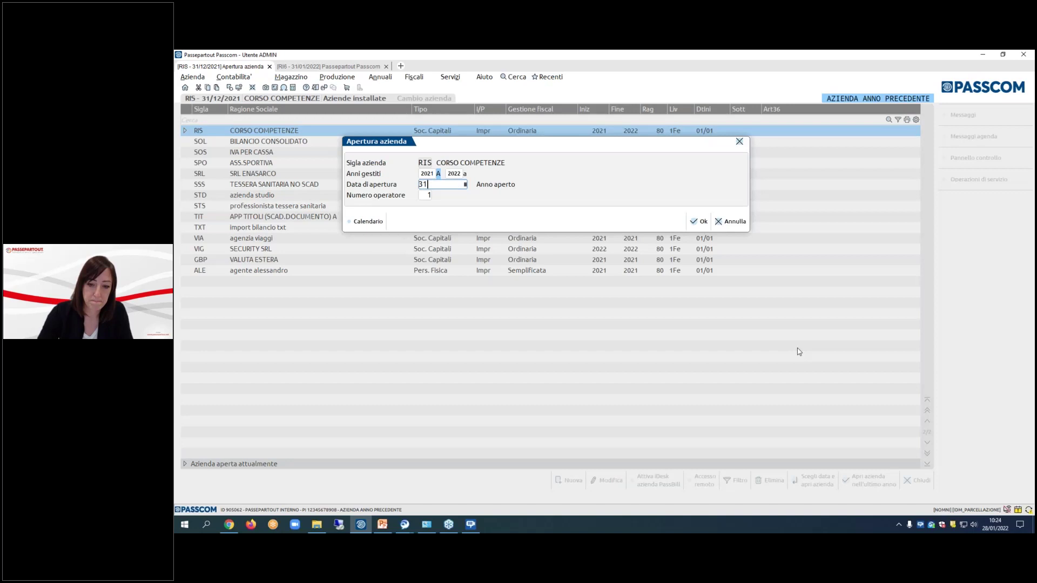
pyautogui.press('Return')
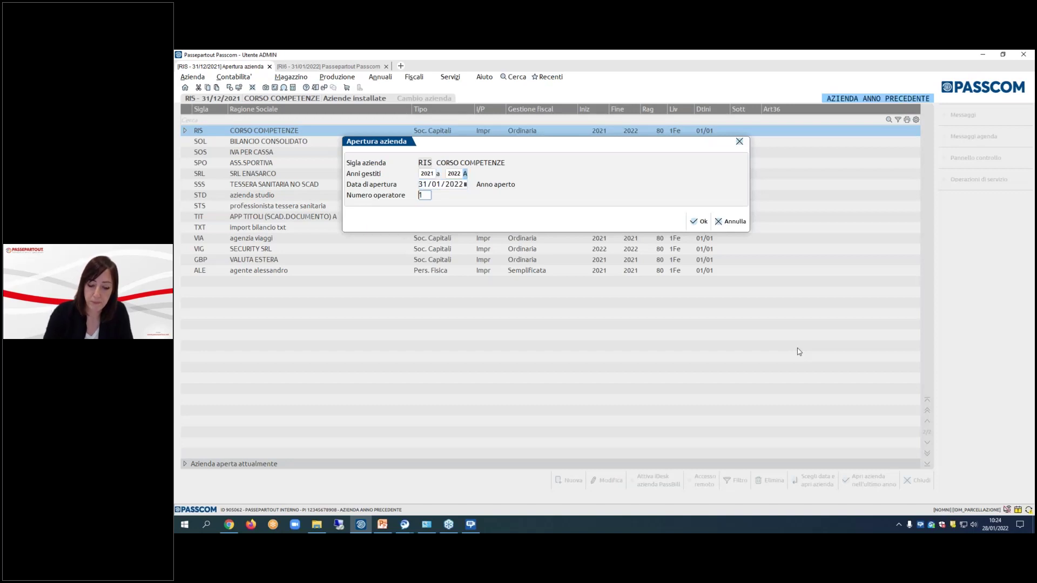
pyautogui.press('Return')
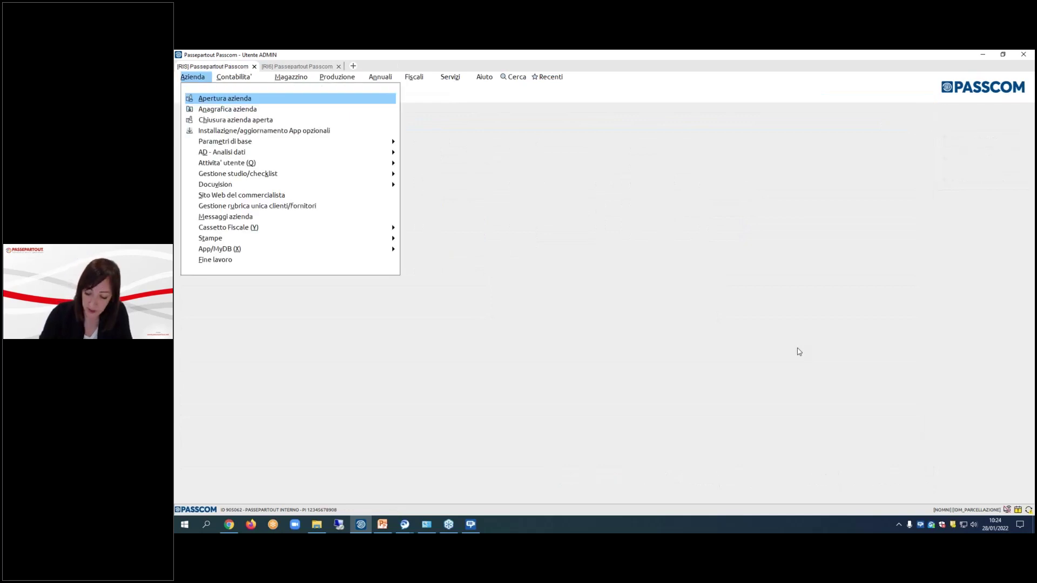
# - Start a new primanota entry with causale GR GIROCONTO and set its document date to 31/01/21
pyautogui.press('Right')
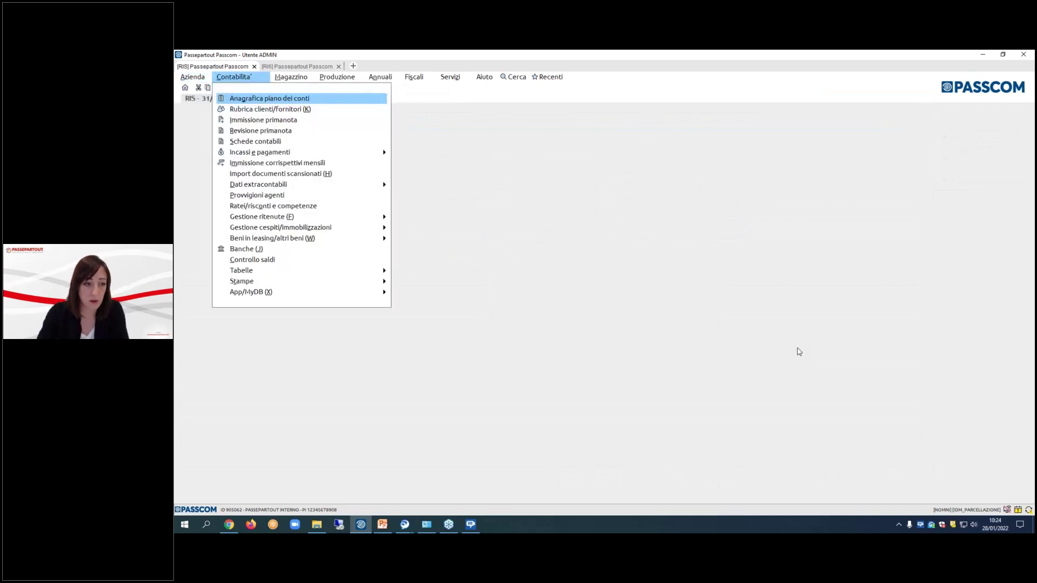
pyautogui.press('Down')
pyautogui.press('Down')
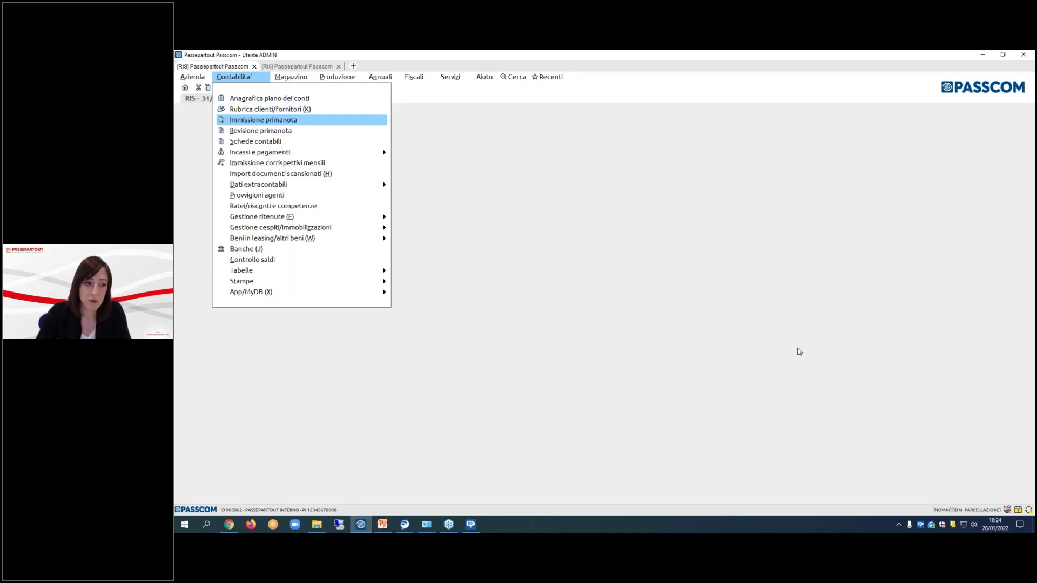
pyautogui.press('Return')
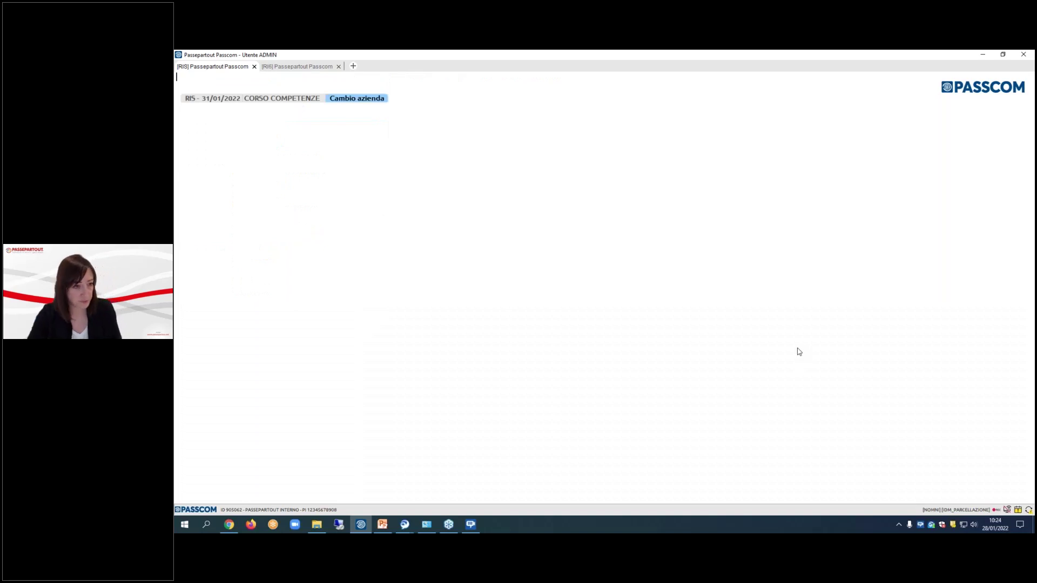
pyautogui.write('GR')
pyautogui.press('Return')
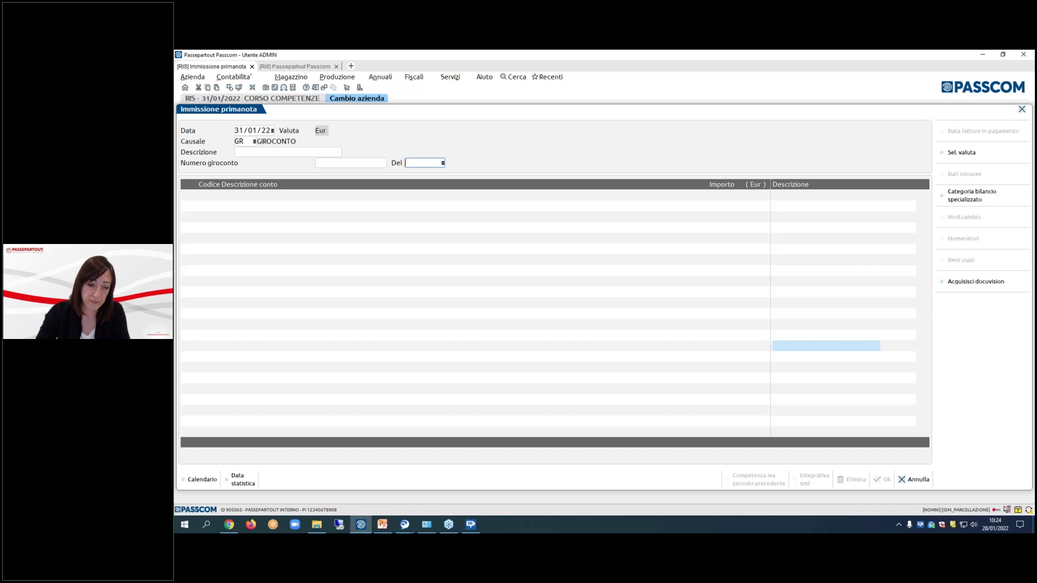
pyautogui.write('310121')
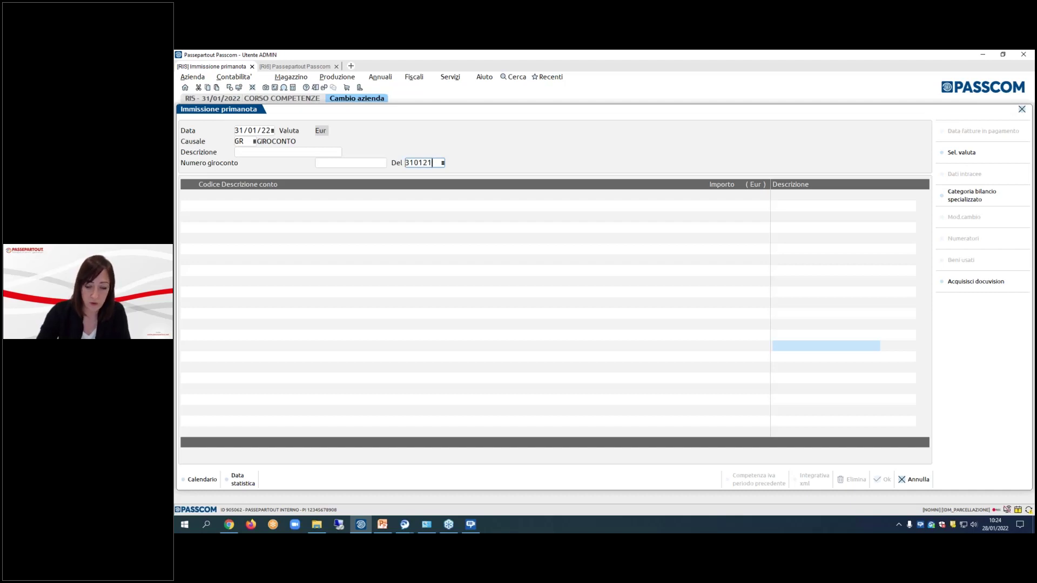
pyautogui.press('Return')
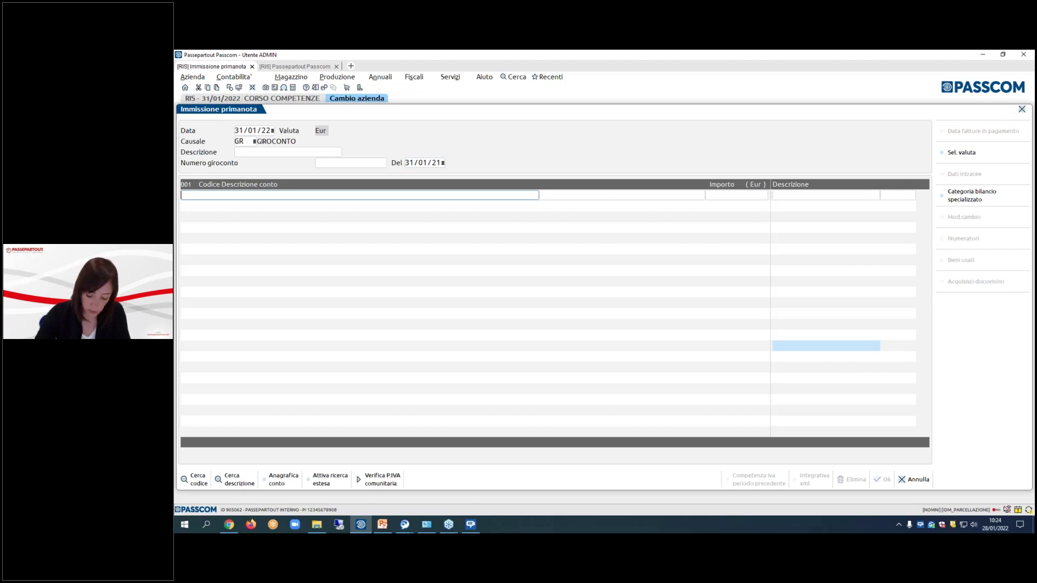
# - Add account 717.00001 FITTI PASSIVI as the first line with a debit of 1.000,00
pyautogui.write('717')
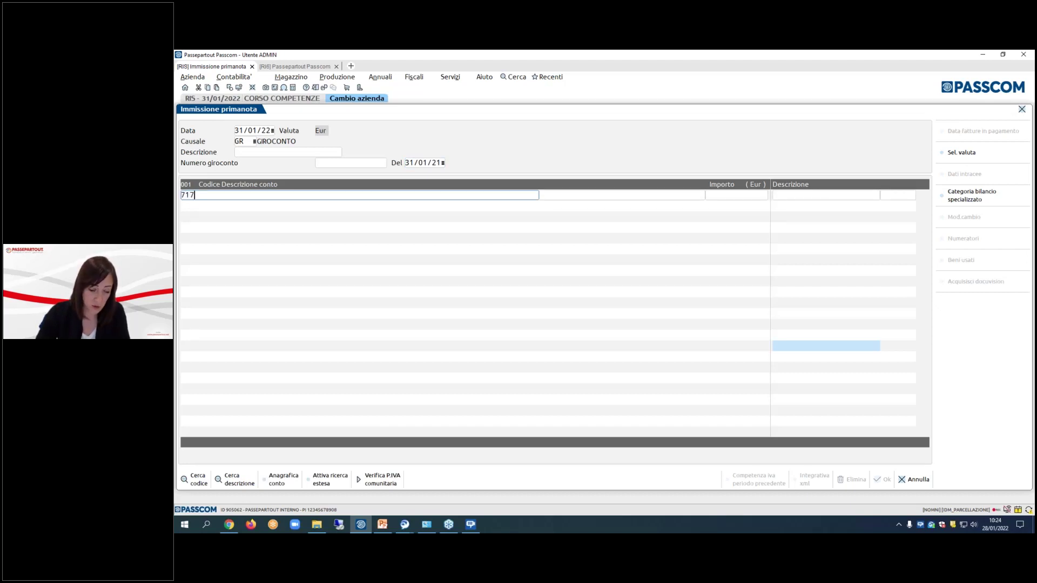
pyautogui.write('.1')
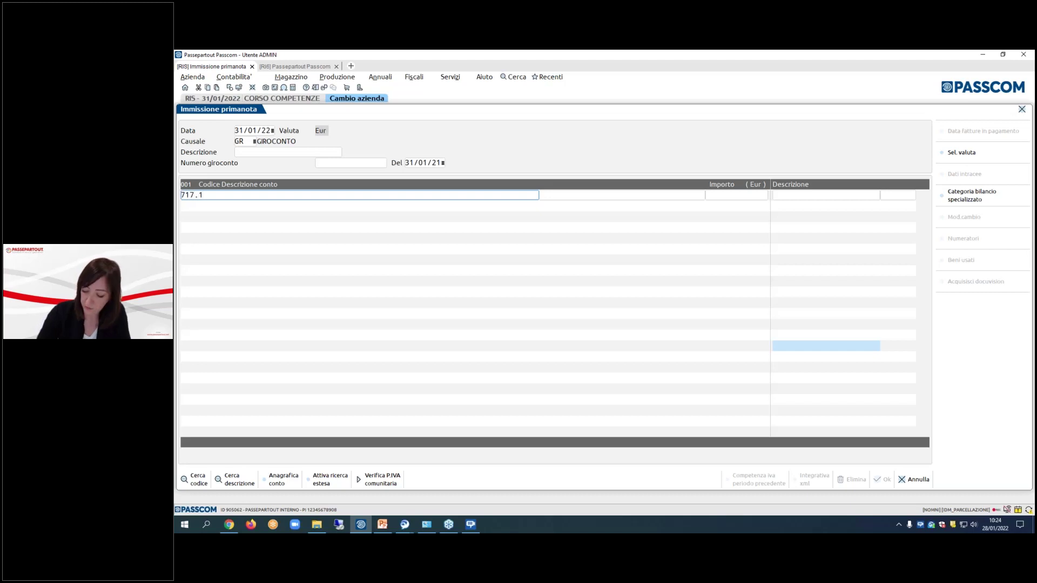
pyautogui.press('Return')
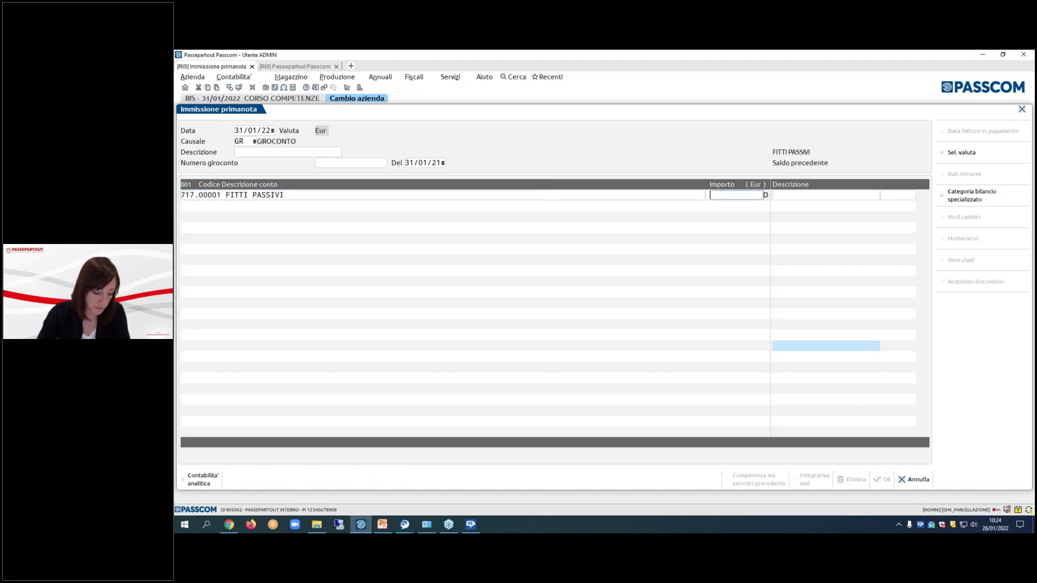
pyautogui.write('1000')
pyautogui.press('Return')
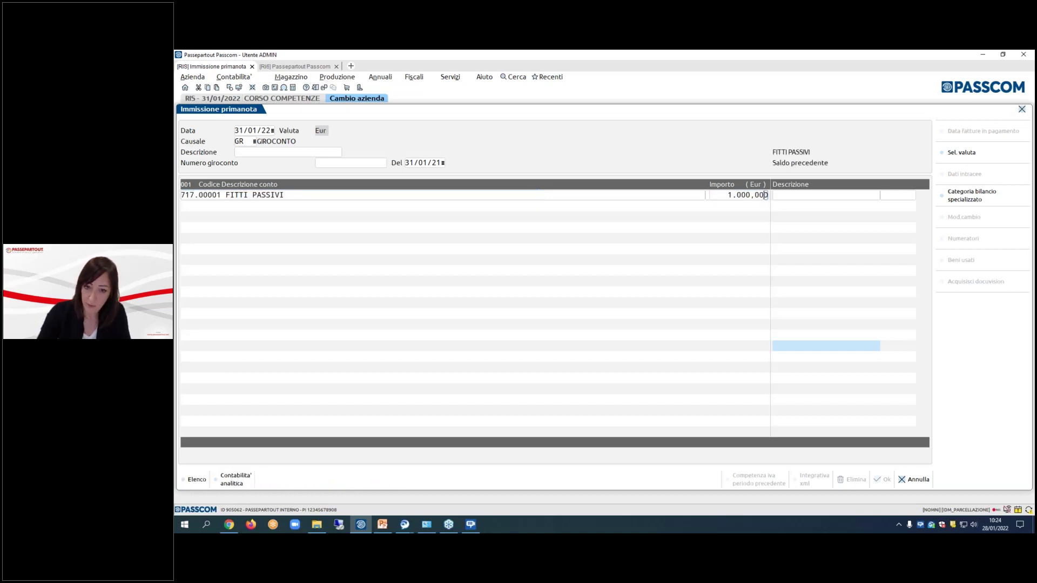
pyautogui.press('Return')
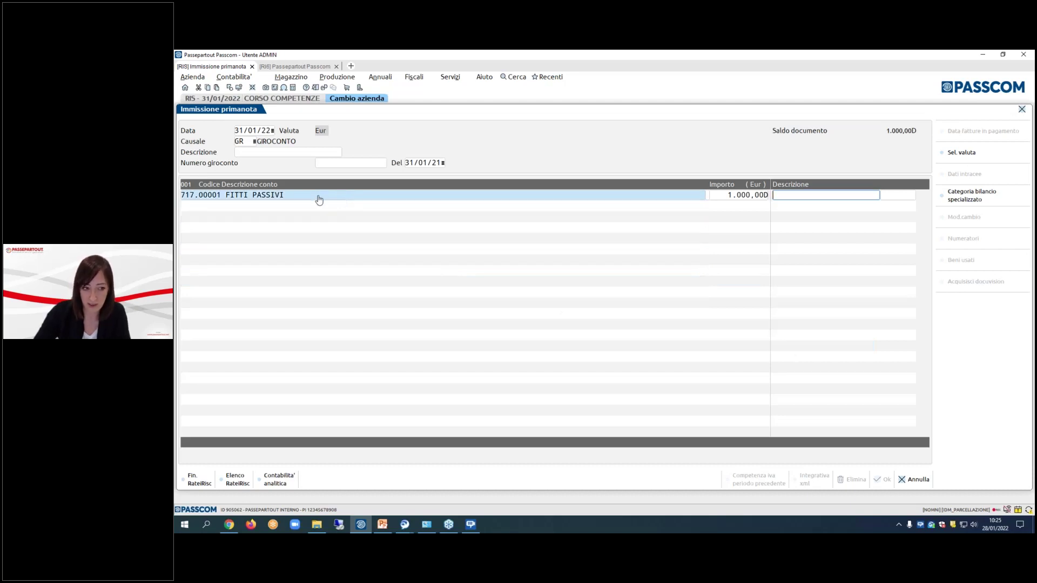
# - Open the ratei/risconti competence record of the rent line and set its description to FITTI PASSIVI
pyautogui.click(205, 484)
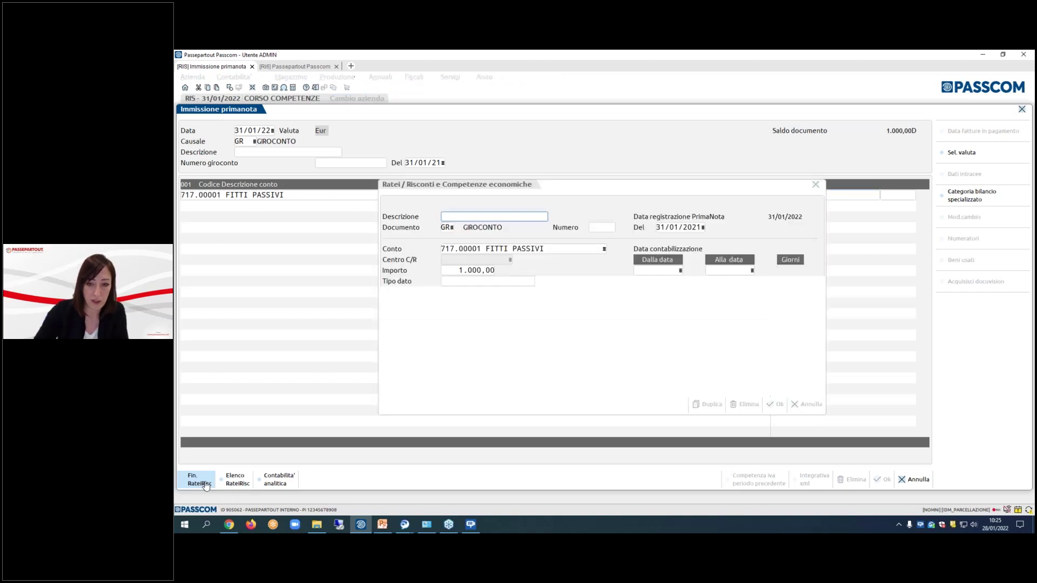
pyautogui.write('FITTI')
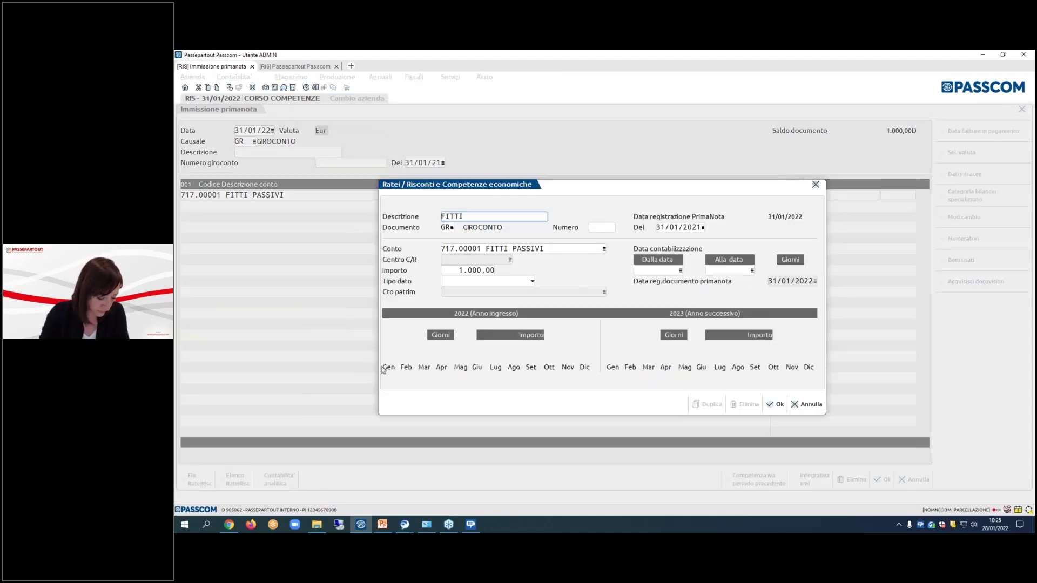
pyautogui.write(' PASSIVI')
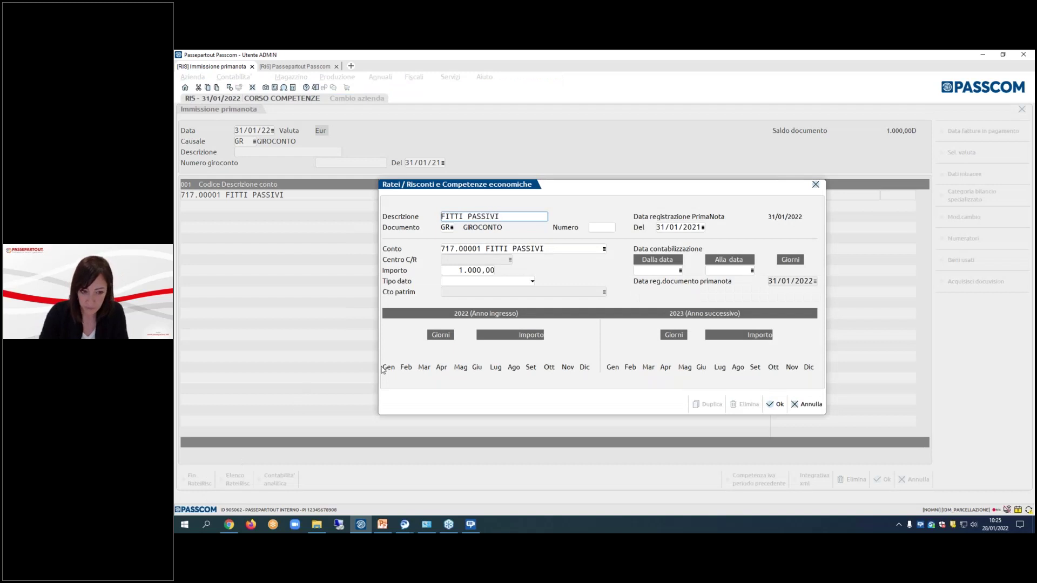
# - Set the competence period of the rent cost from 01/09/2021 to 28/02/2022
pyautogui.press('Tab')
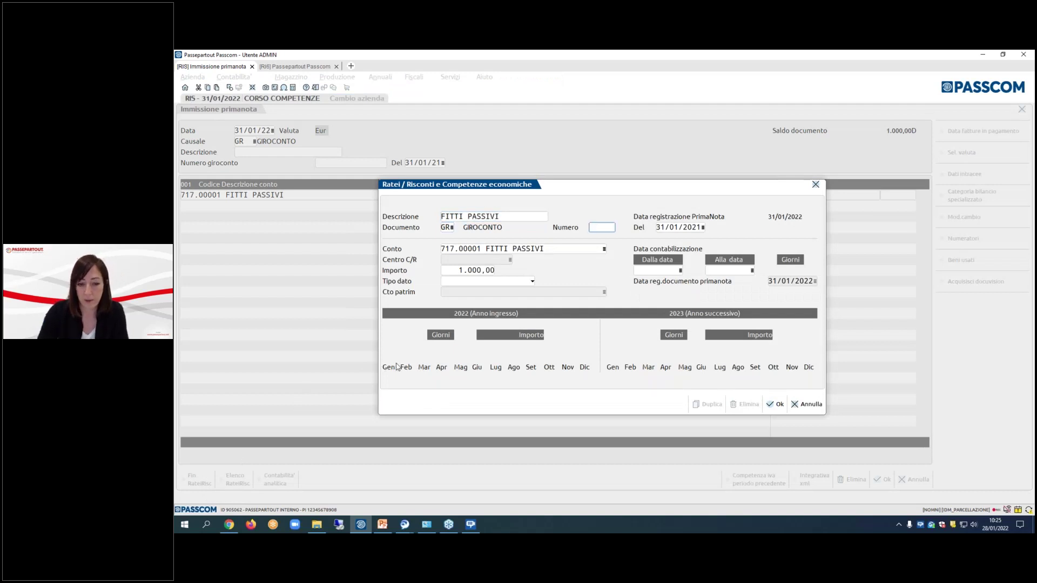
pyautogui.press('Tab')
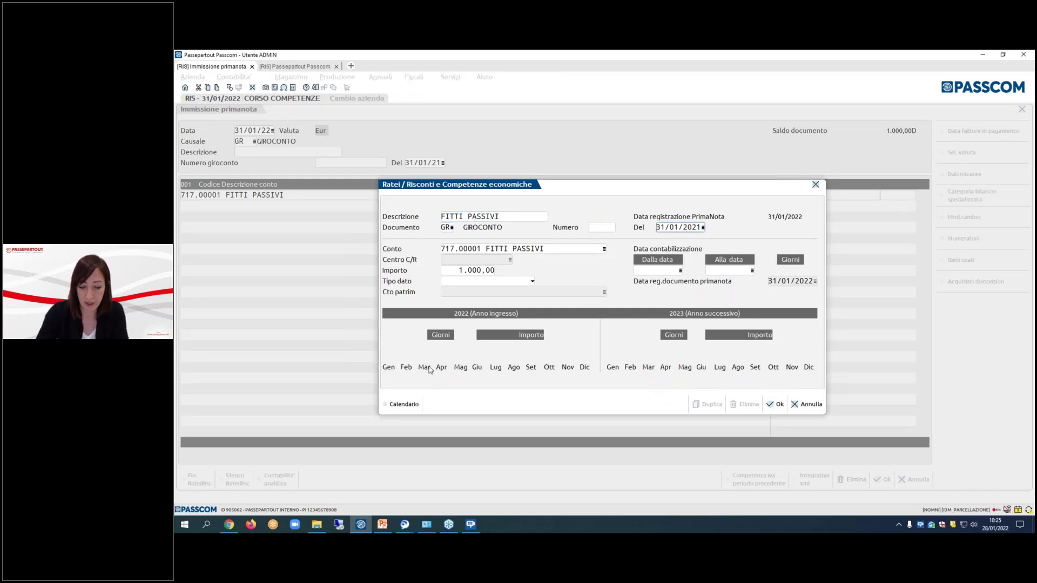
pyautogui.press('Tab')
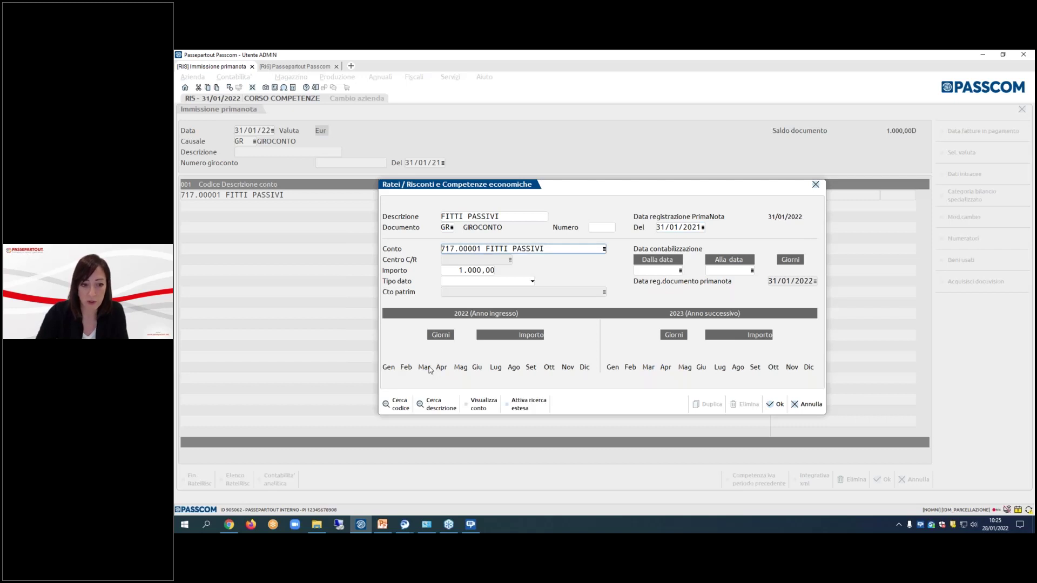
pyautogui.press('Tab')
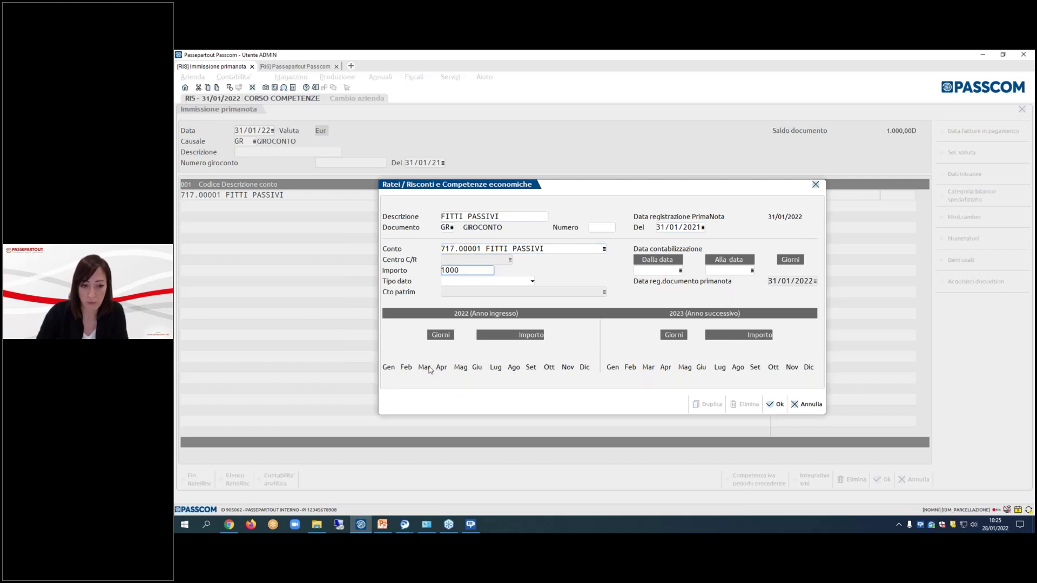
pyautogui.press('Tab')
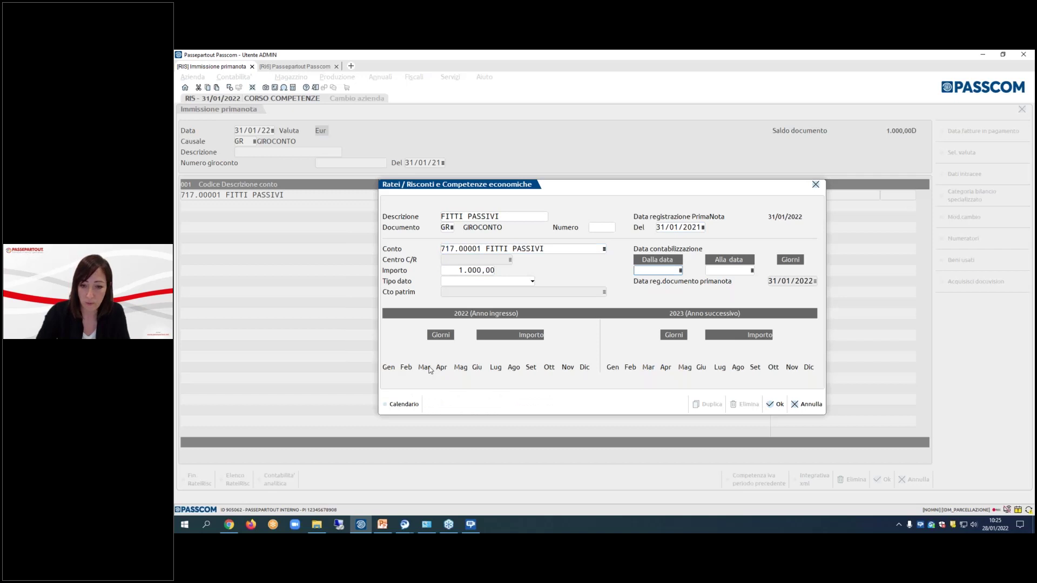
pyautogui.write('01')
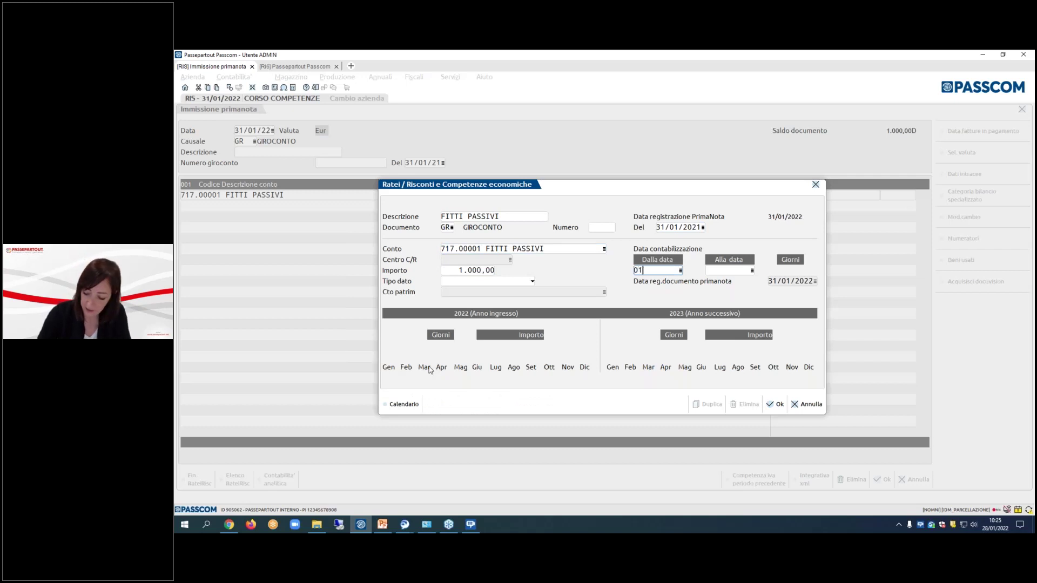
pyautogui.write('/09')
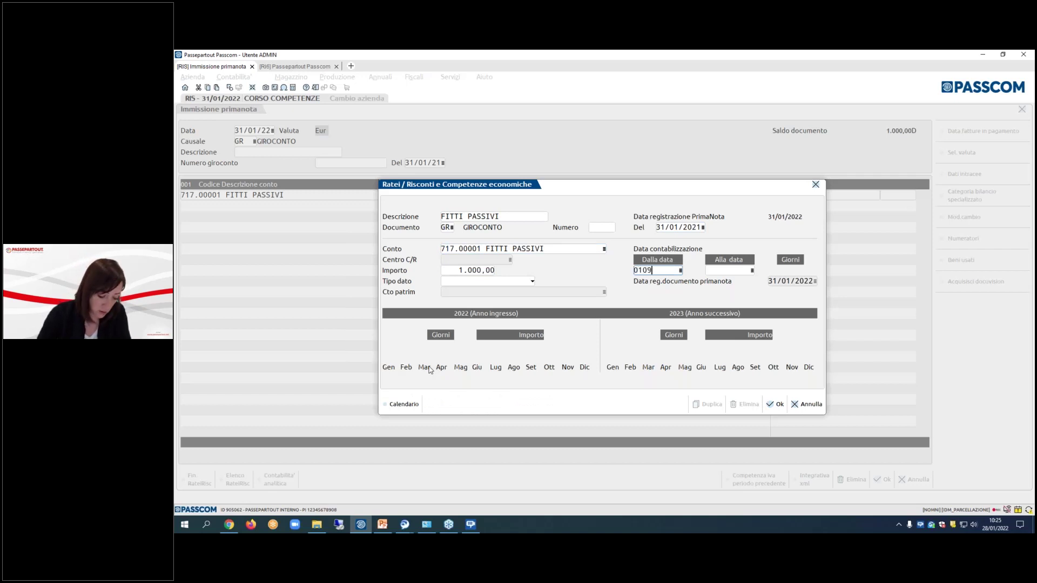
pyautogui.write('/2021')
pyautogui.press('Tab')
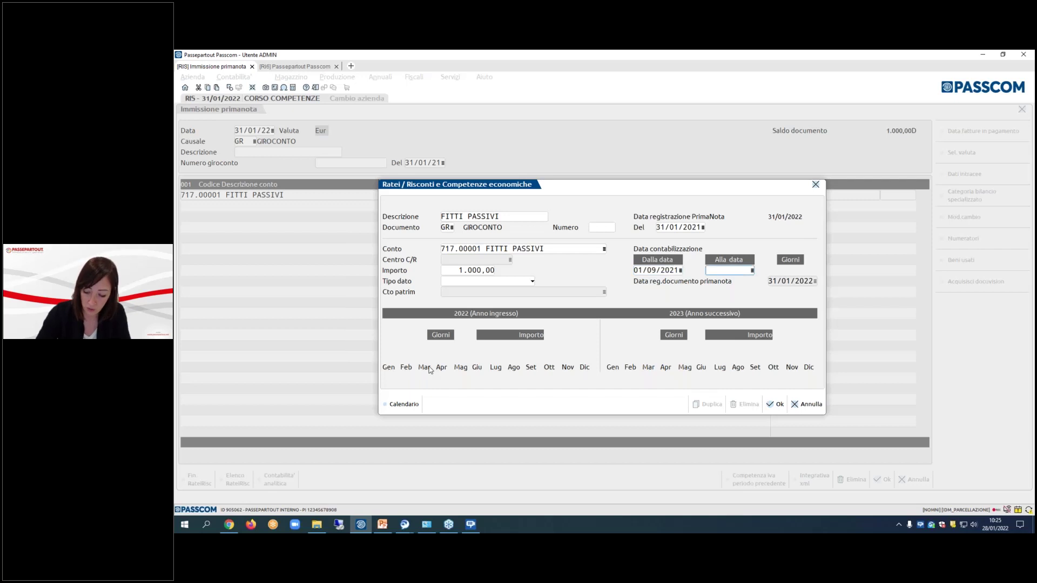
pyautogui.write('280222')
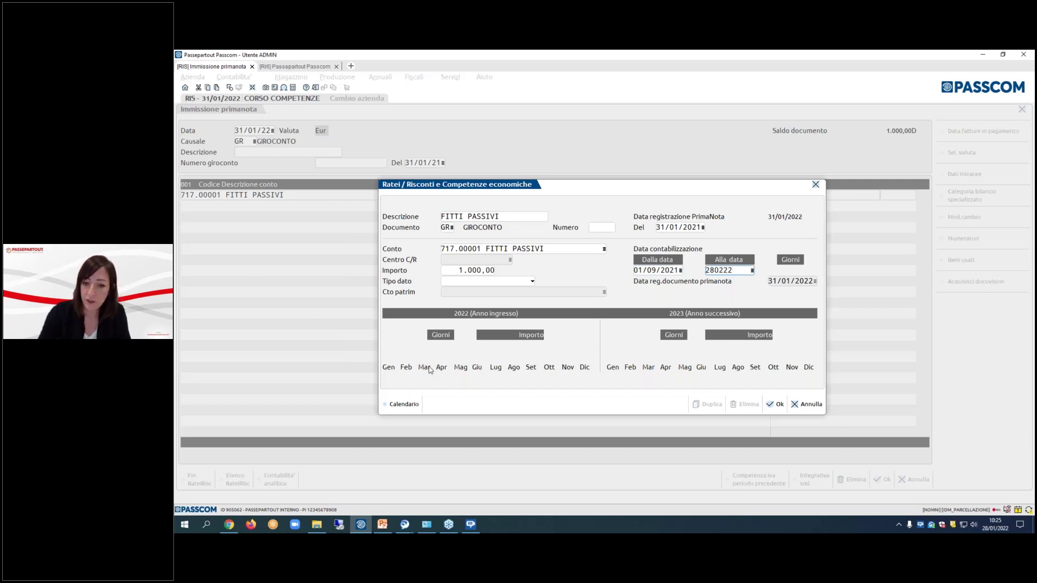
pyautogui.press('Tab')
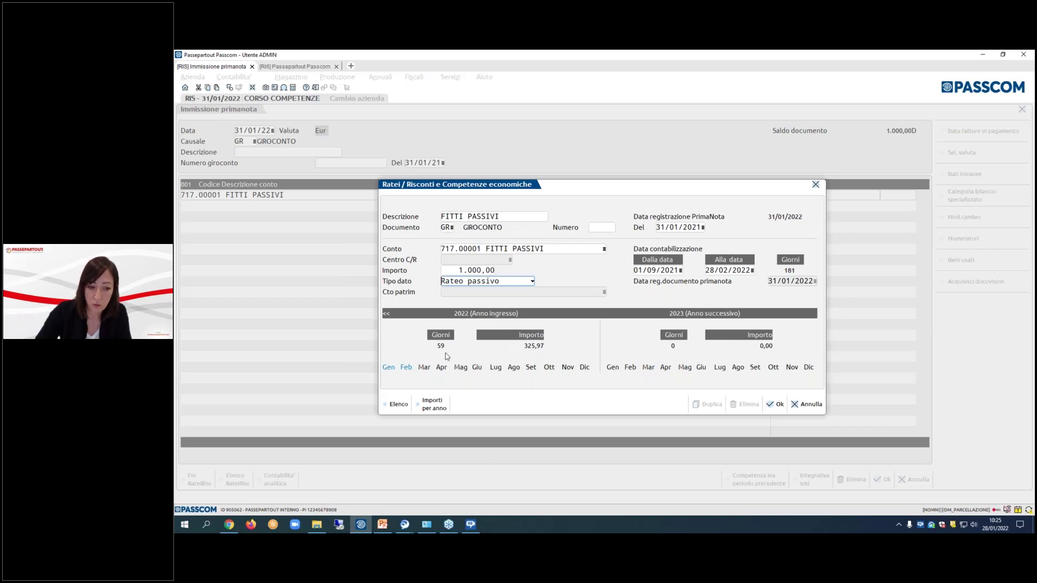
# - Check the rent's Importi per anno breakdown and confirm the competence record
pyautogui.click(436, 406)
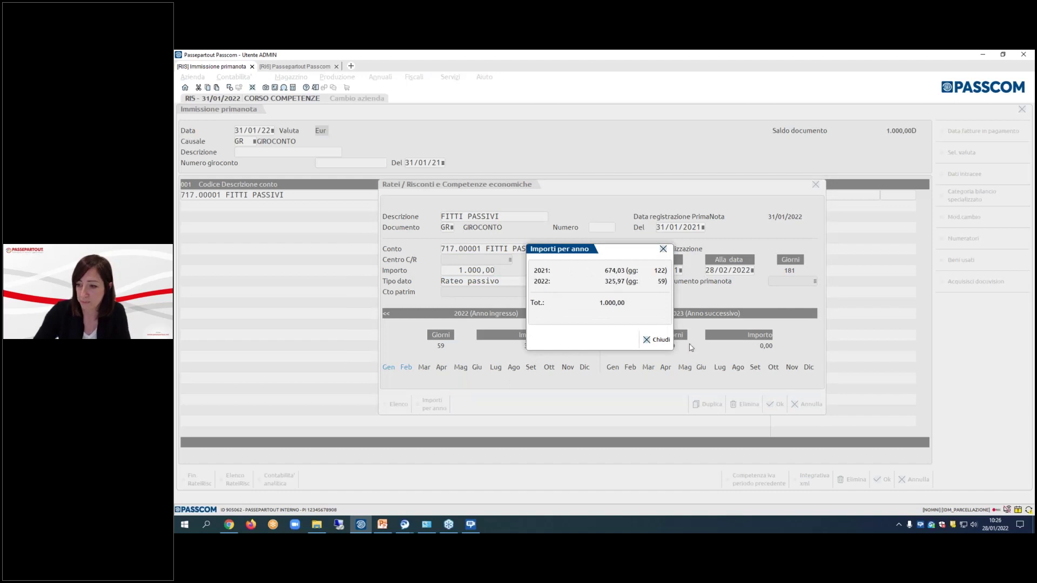
pyautogui.click(656, 339)
pyautogui.click(778, 405)
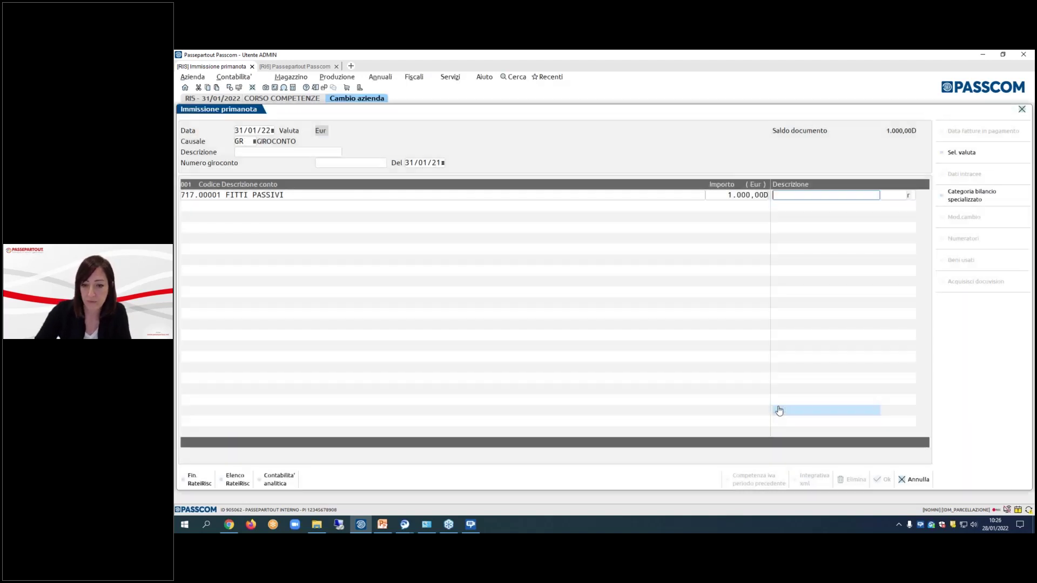
# - Add account 202.00001 BANCA as the balancing second line with a credit of 1.000,00
pyautogui.press('Return')
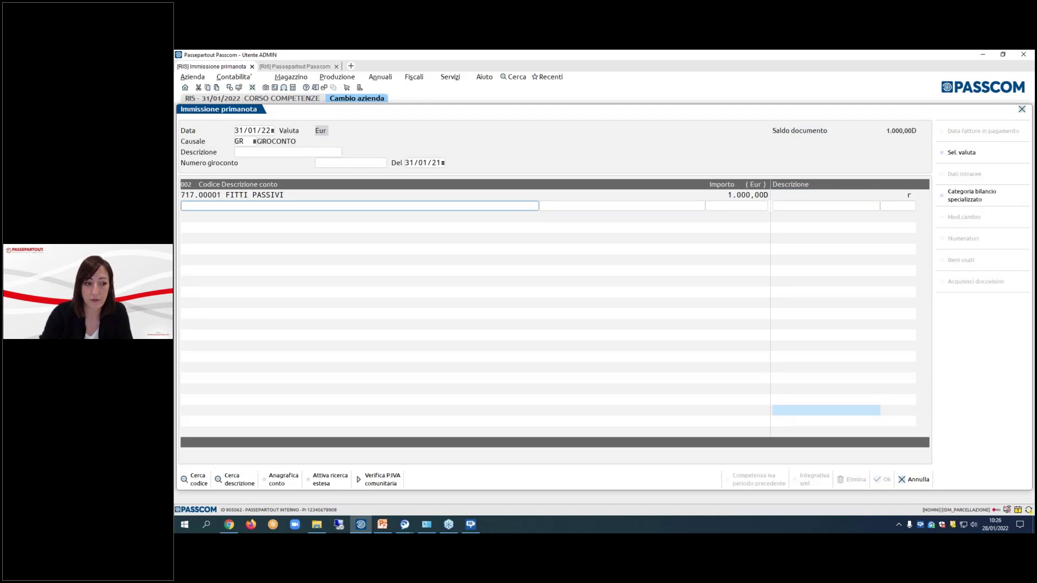
pyautogui.write('banca')
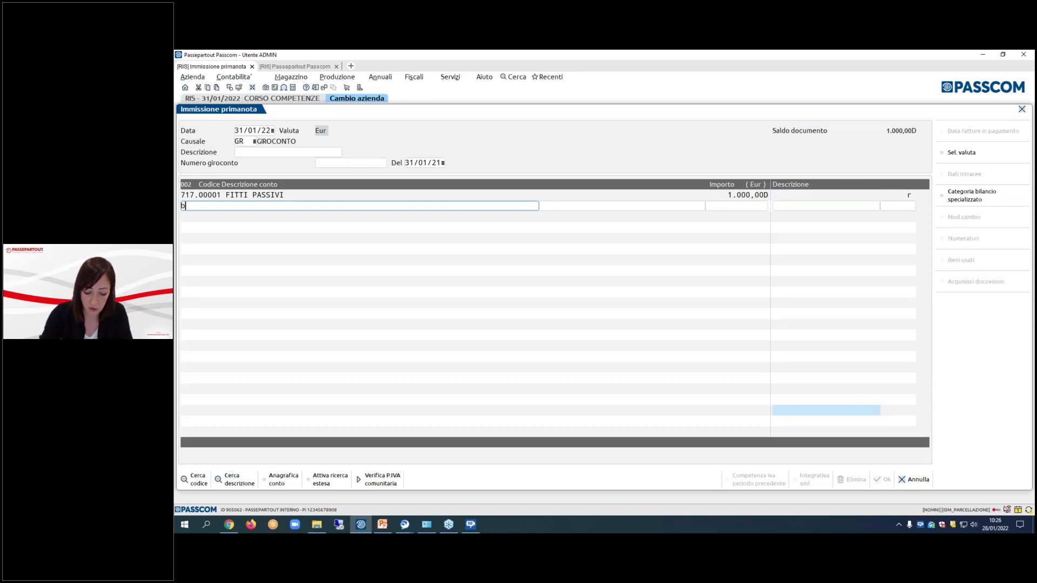
pyautogui.press('Return')
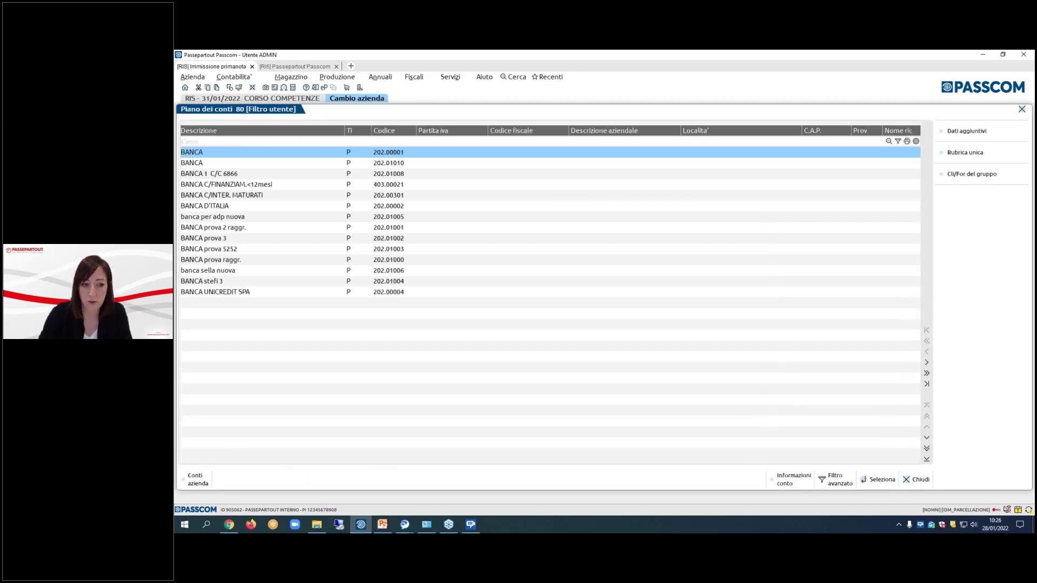
pyautogui.press('Return')
pyautogui.press('Return')
pyautogui.press('Return')
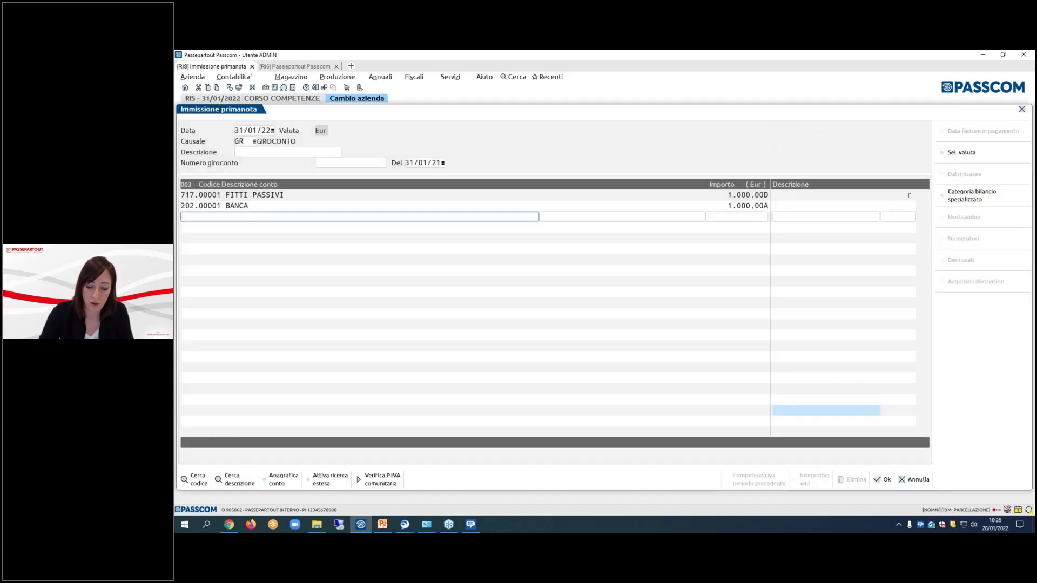
# - Correct the giroconto's document date to 31/01/22 and save the rent entry
pyautogui.press('F10')
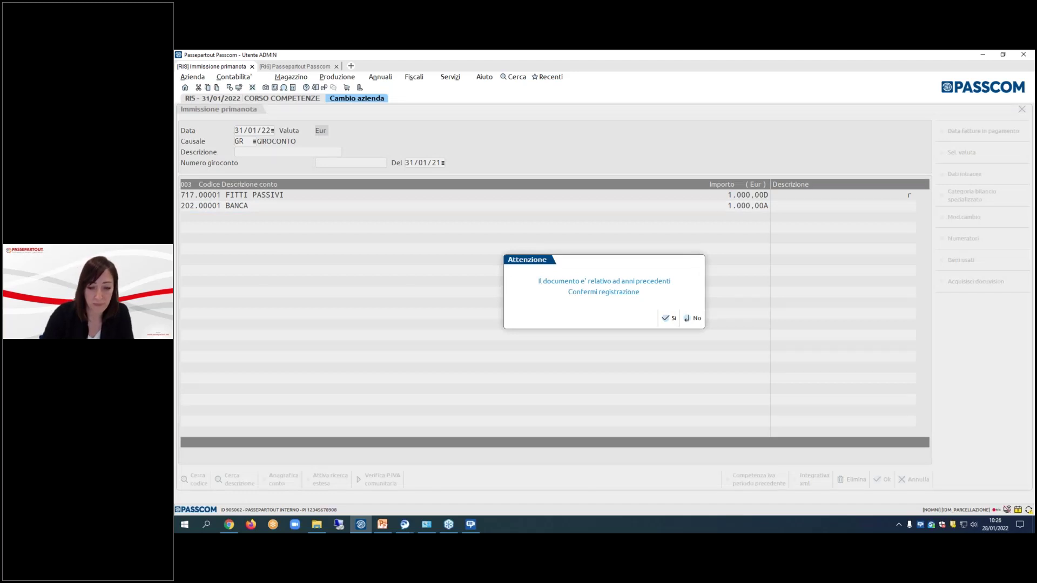
pyautogui.click(693, 319)
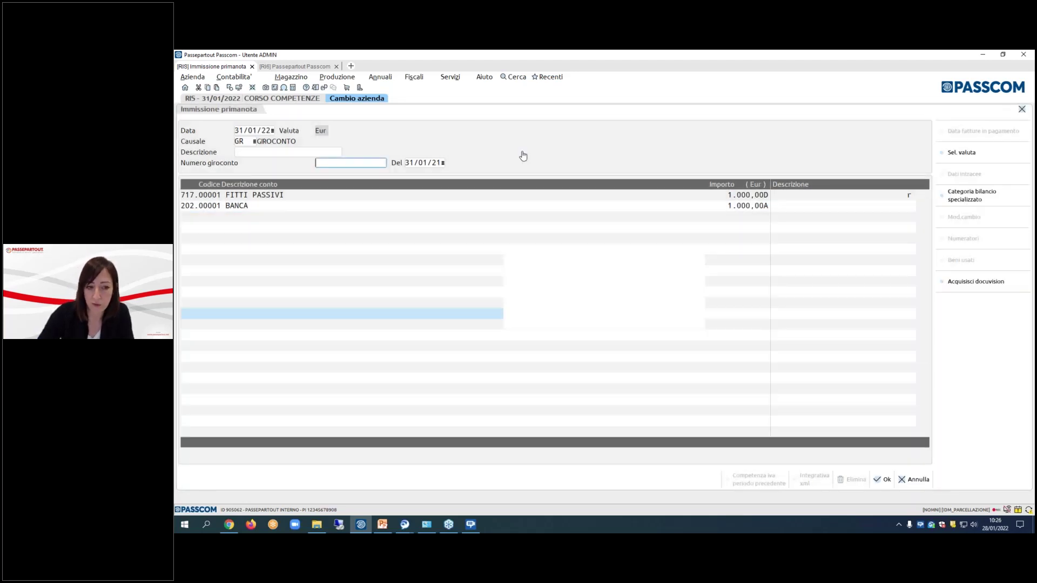
pyautogui.click(435, 162)
pyautogui.press('BackSpace')
pyautogui.press('BackSpace')
pyautogui.write('22')
pyautogui.press('Return')
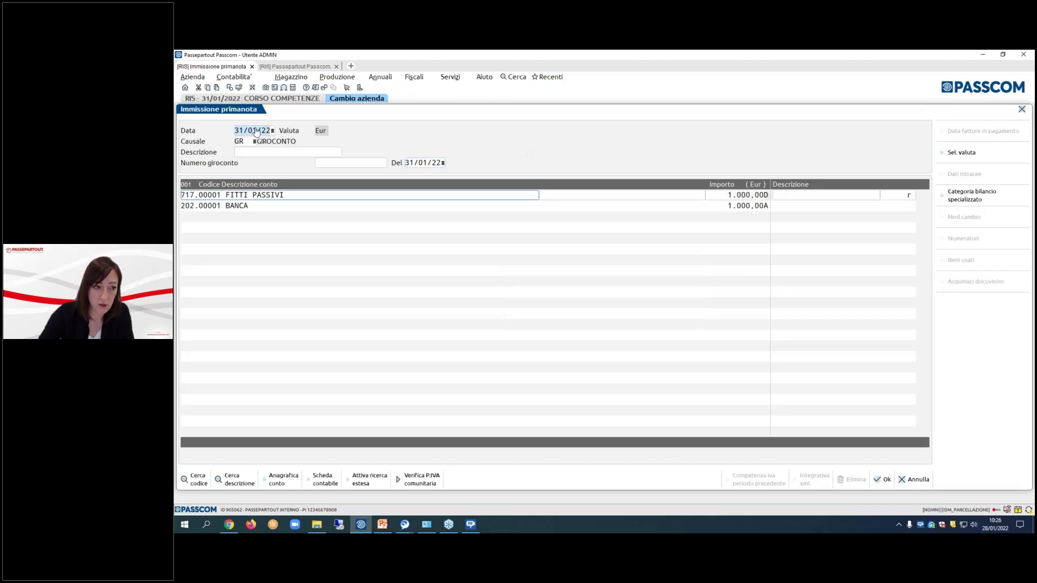
pyautogui.click(884, 480)
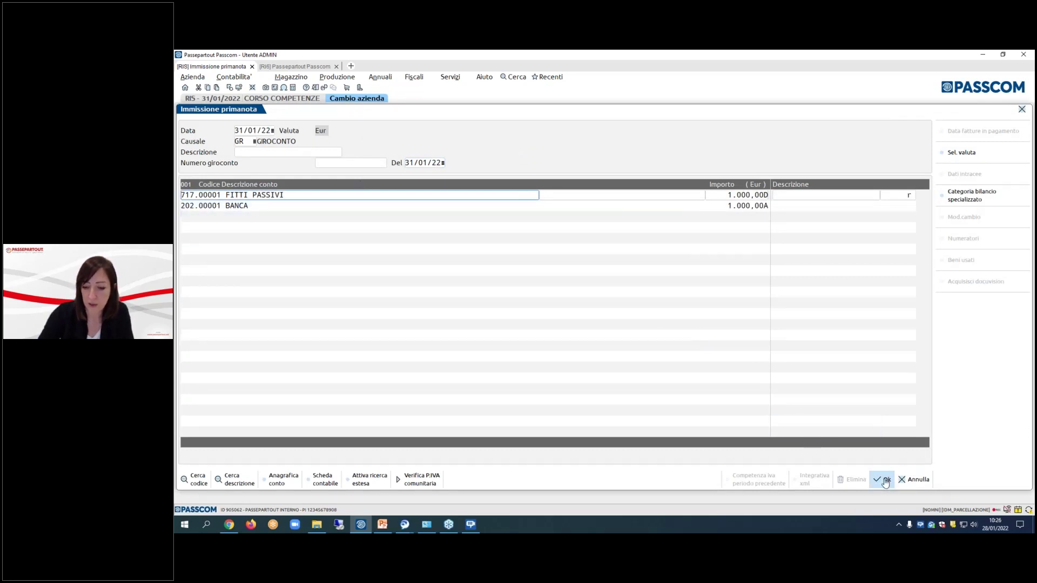
# - Leave the primanota entry form and open the Revisione primanota list
pyautogui.click(921, 481)
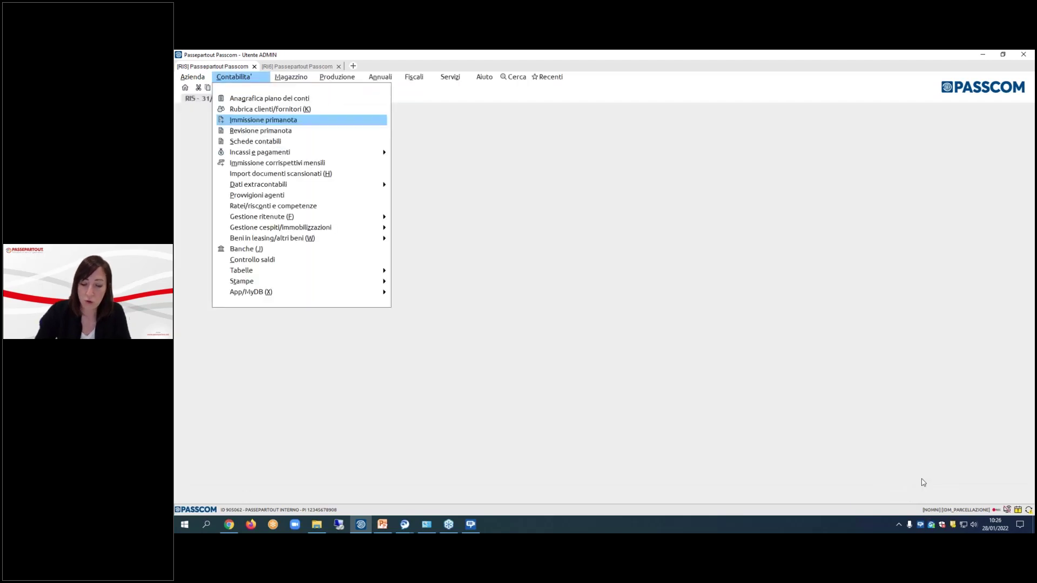
pyautogui.press('Down')
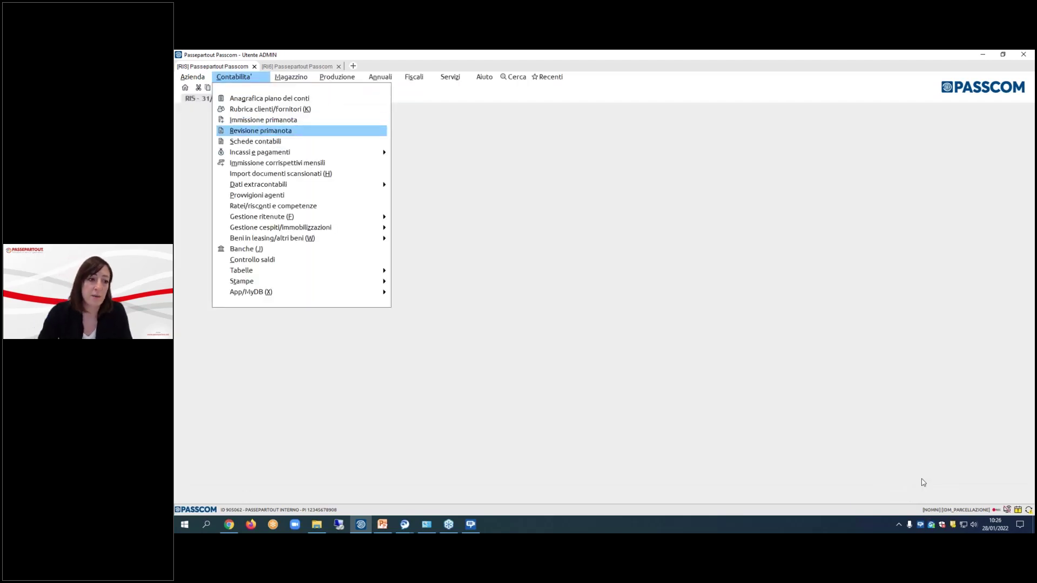
pyautogui.press('Return')
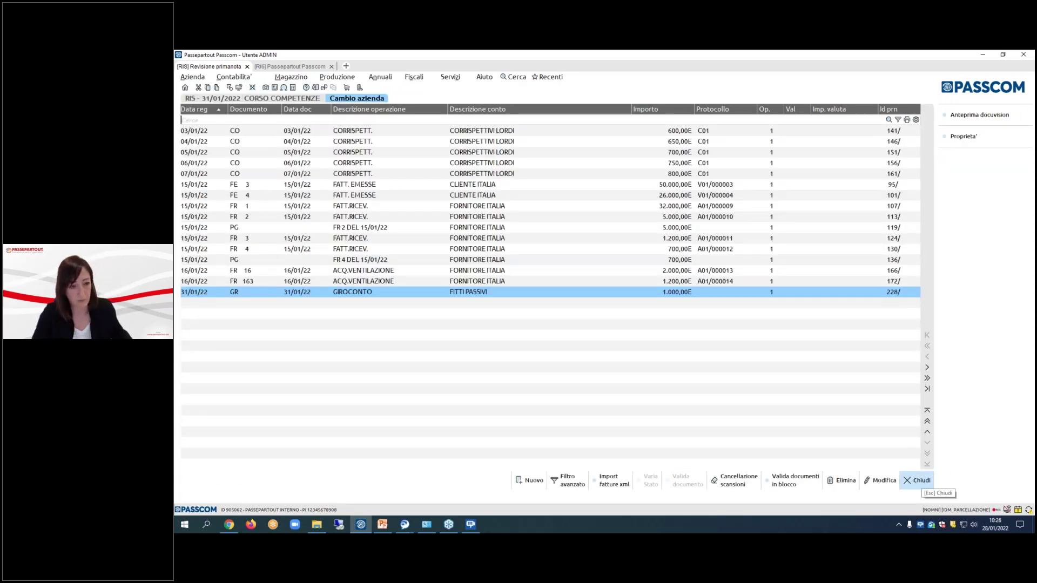
# - Start the XML import of received invoices (Fatture ricevute) from file
pyautogui.click(619, 483)
pyautogui.press('Down')
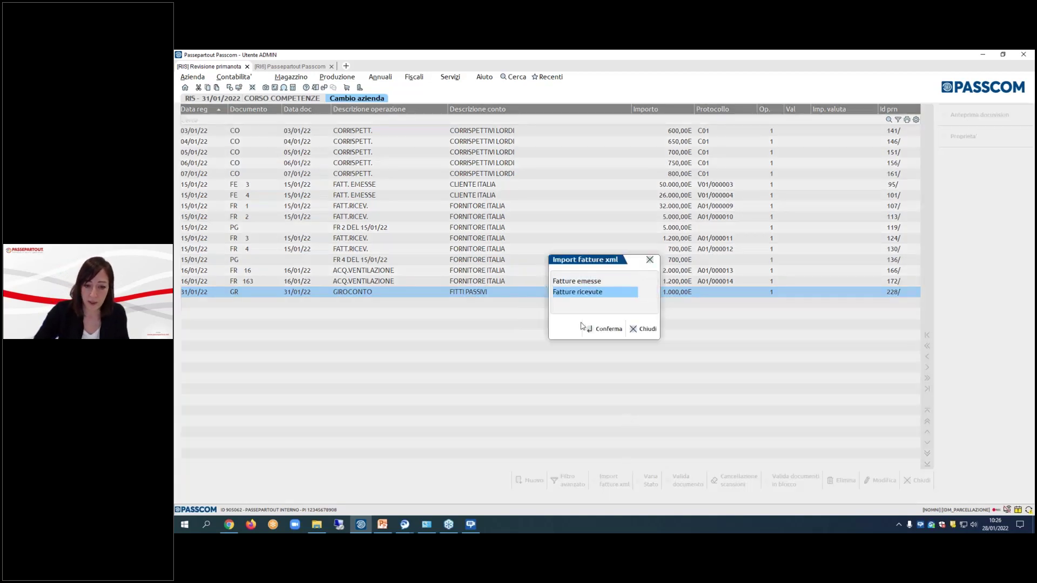
pyautogui.click(608, 331)
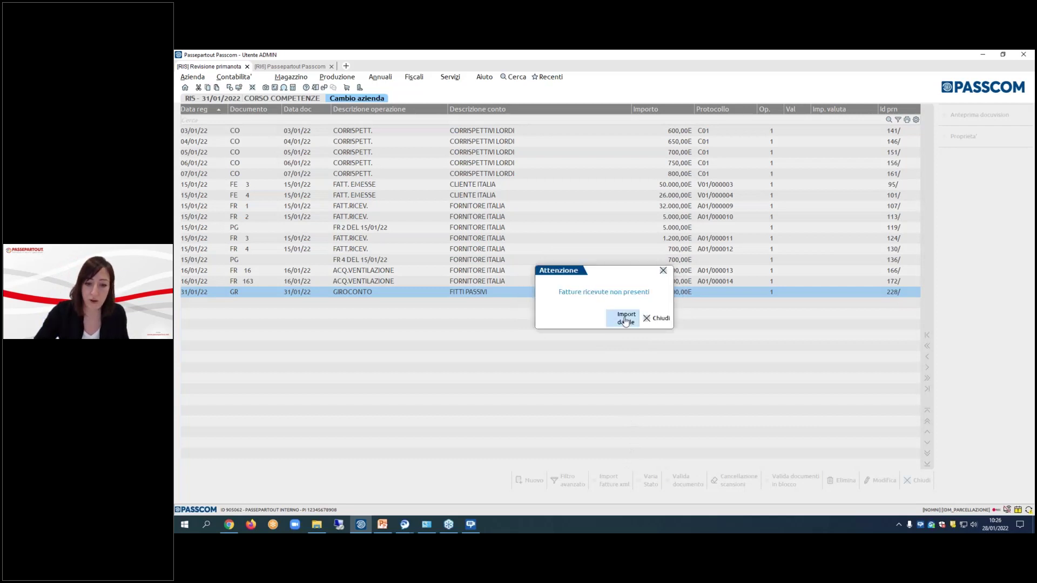
pyautogui.click(625, 320)
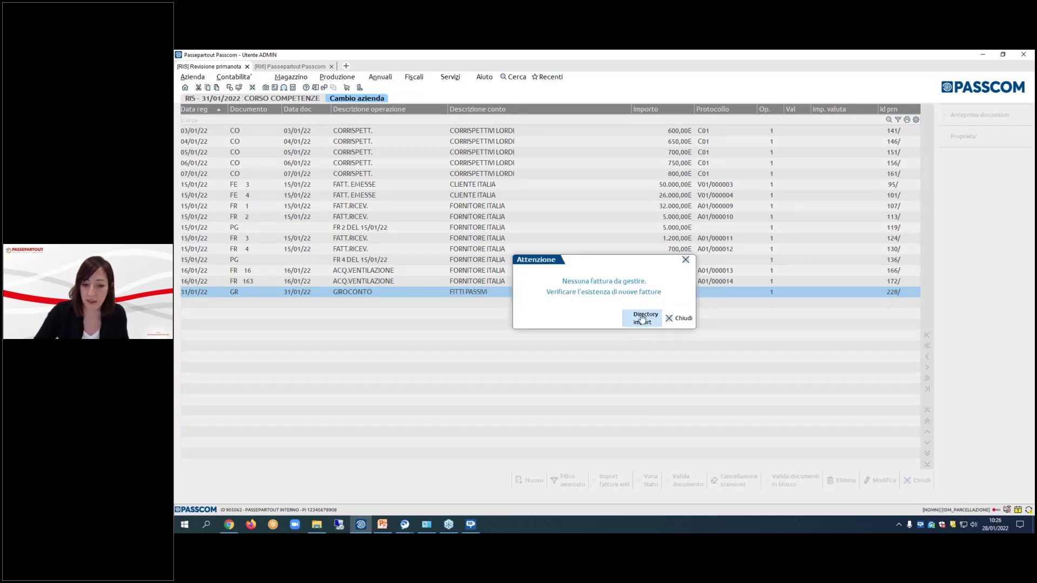
# - Set the invoice import directory to the ImportCompetenze folder and confirm it
pyautogui.click(462, 326)
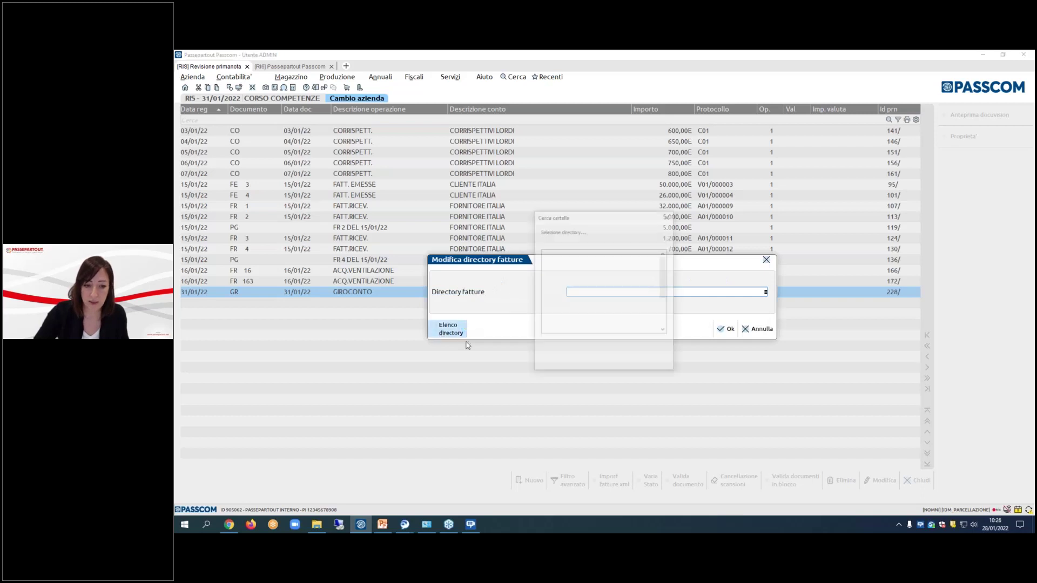
pyautogui.scroll(-6, 583, 295)
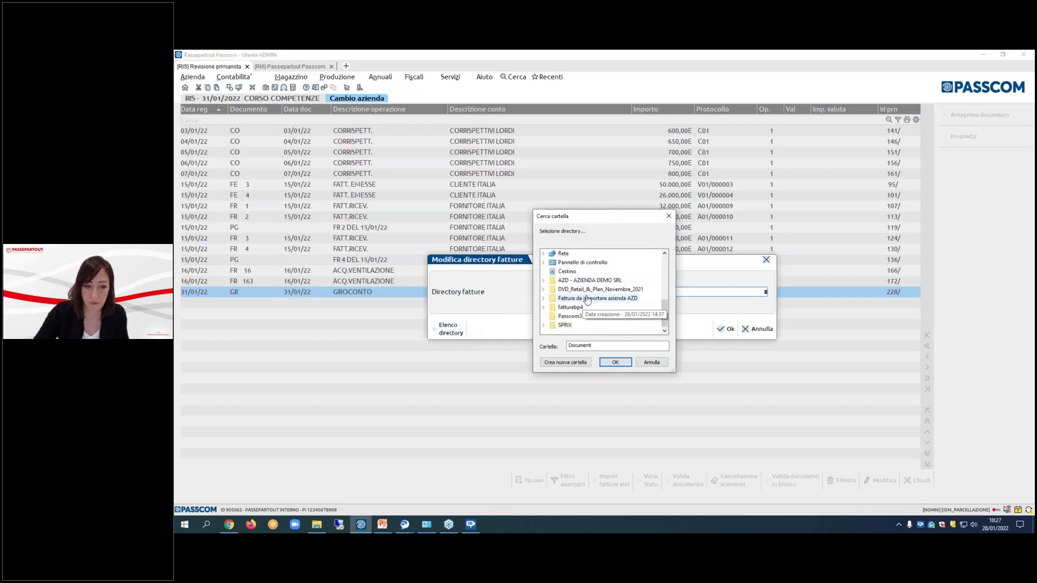
pyautogui.moveTo(665, 312); pyautogui.dragTo(665, 272)
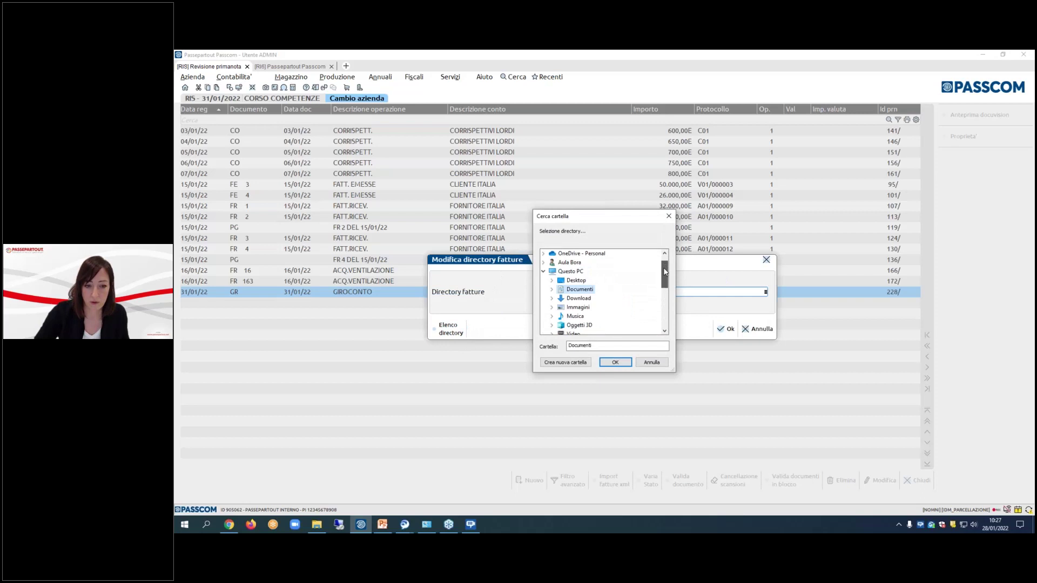
pyautogui.click(571, 271)
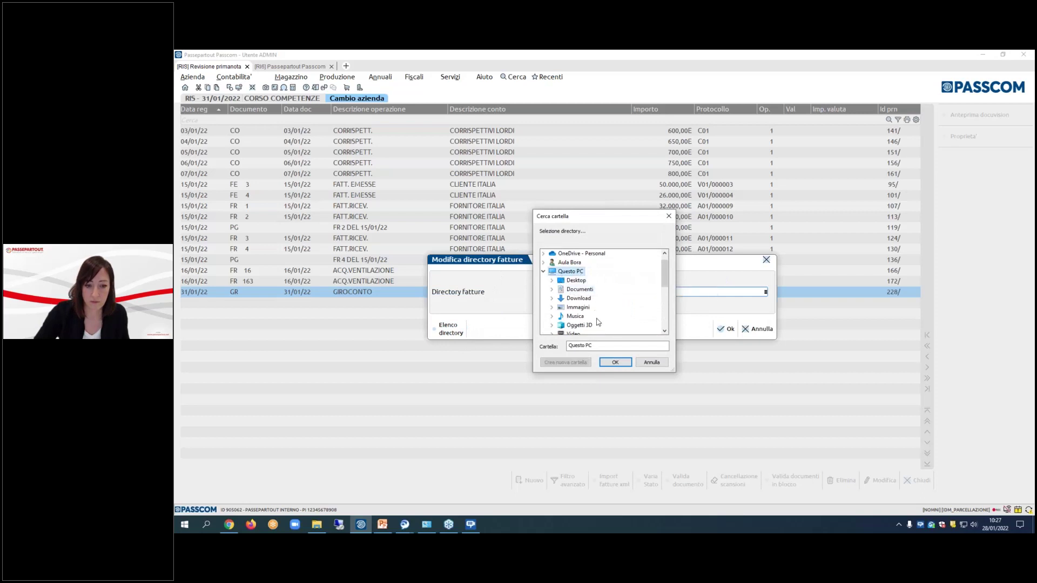
pyautogui.scroll(-2, 598, 322)
pyautogui.click(598, 297)
pyautogui.scroll(-4, 613, 299)
pyautogui.doubleClick(584, 290)
pyautogui.click(606, 298)
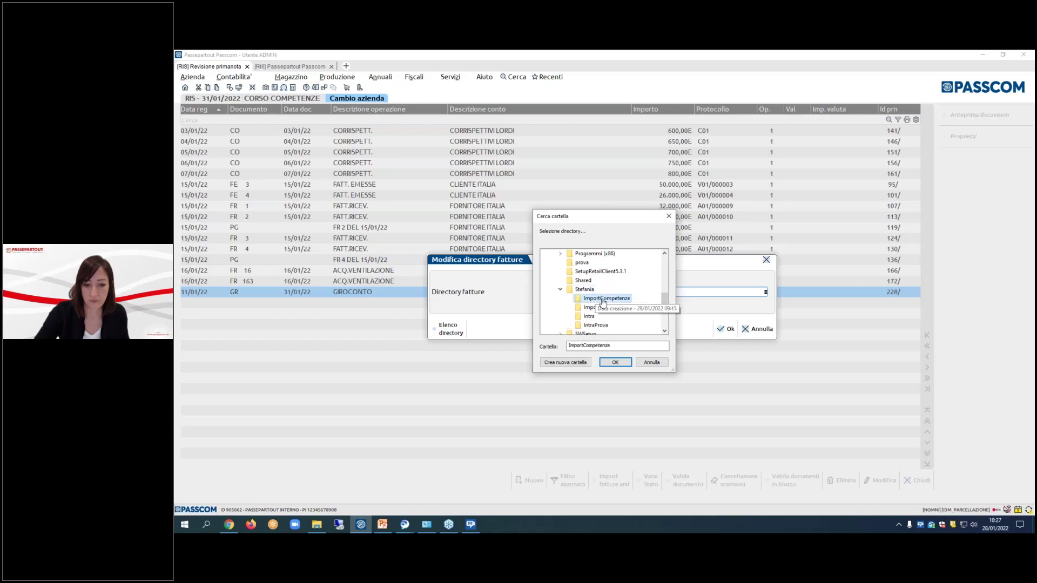
pyautogui.click(615, 362)
pyautogui.click(726, 328)
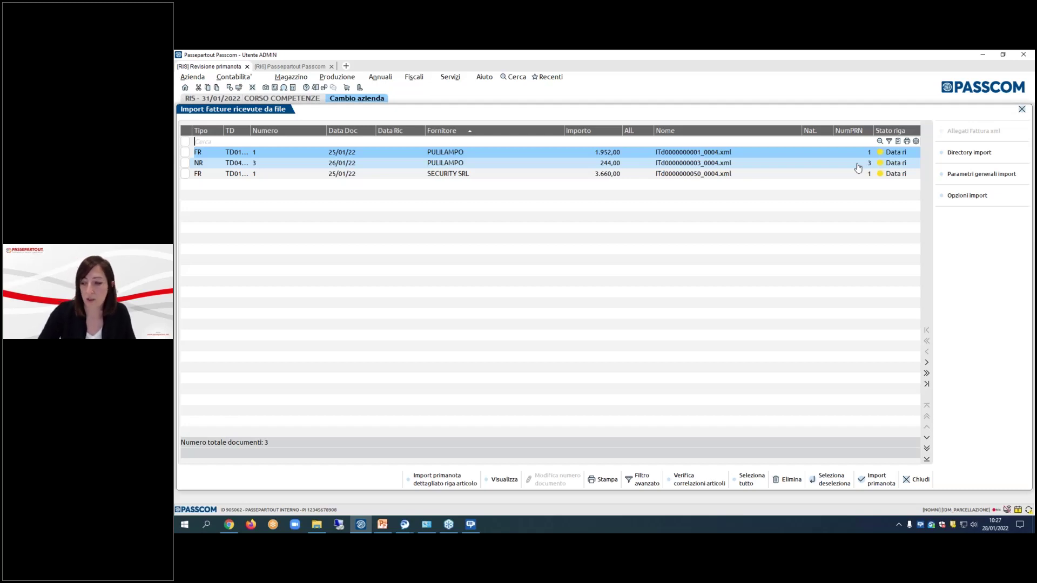
# - Select the PULILAMPO FR invoice of 1.952,00 for import and view its document before closing it
pyautogui.click(186, 153)
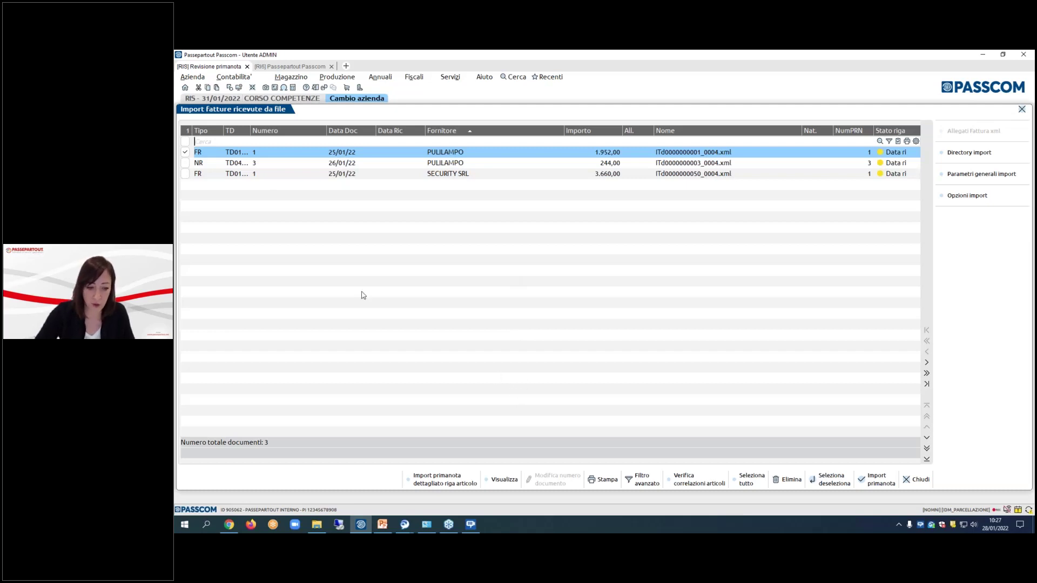
pyautogui.click(504, 481)
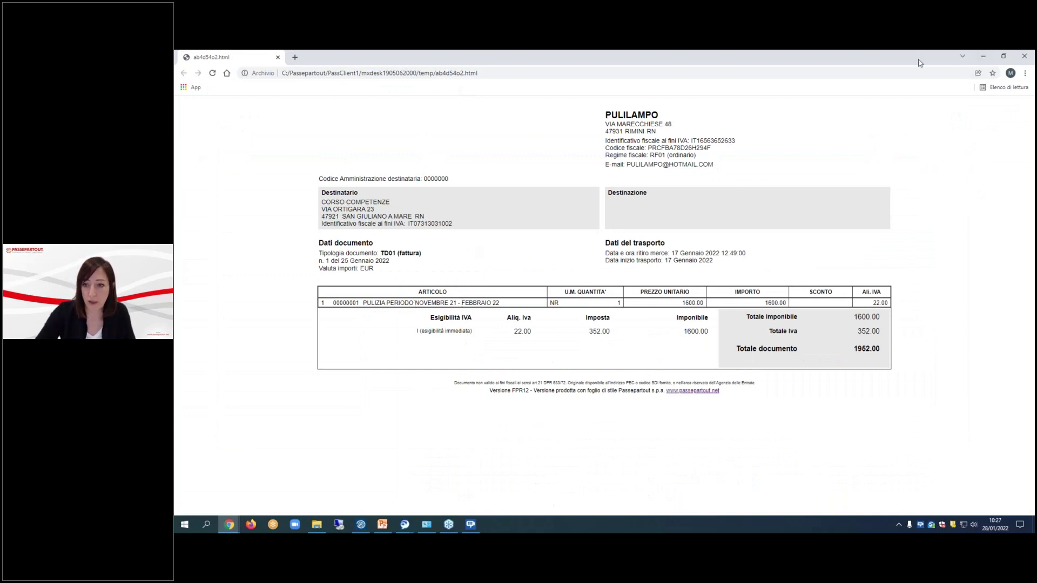
pyautogui.click(1024, 56)
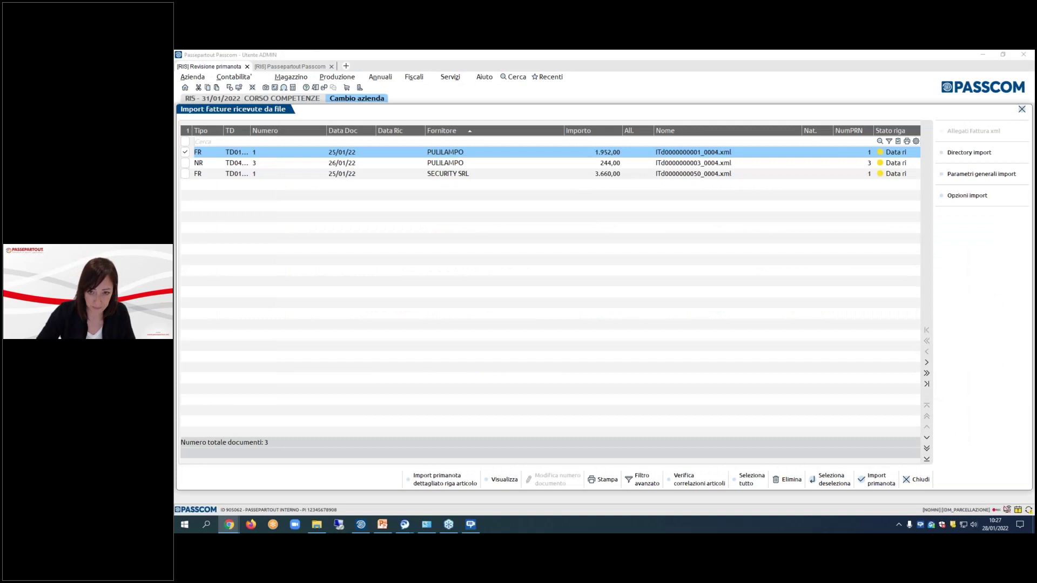
# - Import the selected PULILAMPO invoice into primanota with the proposed general import parameters
pyautogui.click(878, 485)
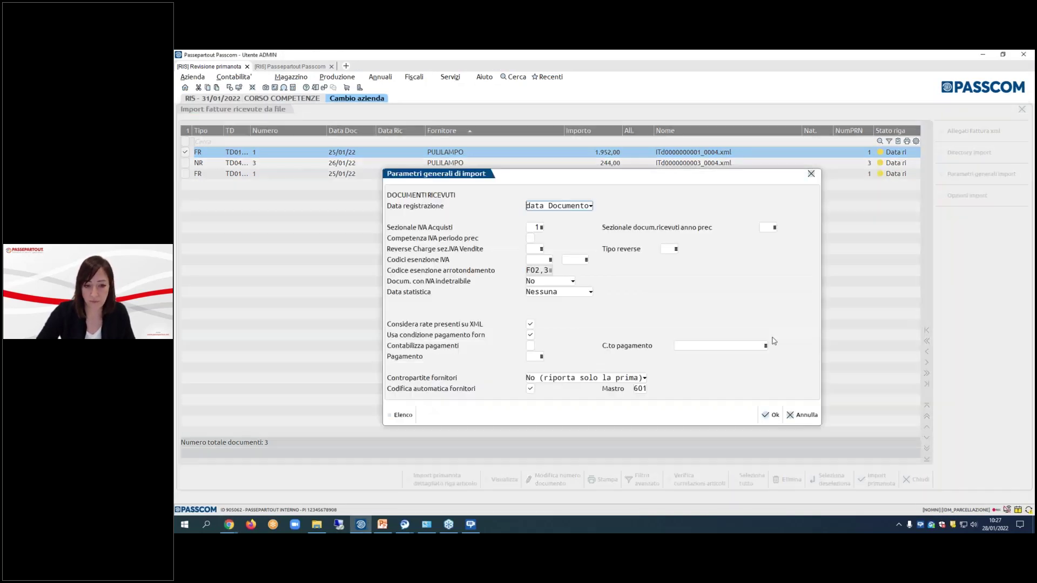
pyautogui.click(769, 416)
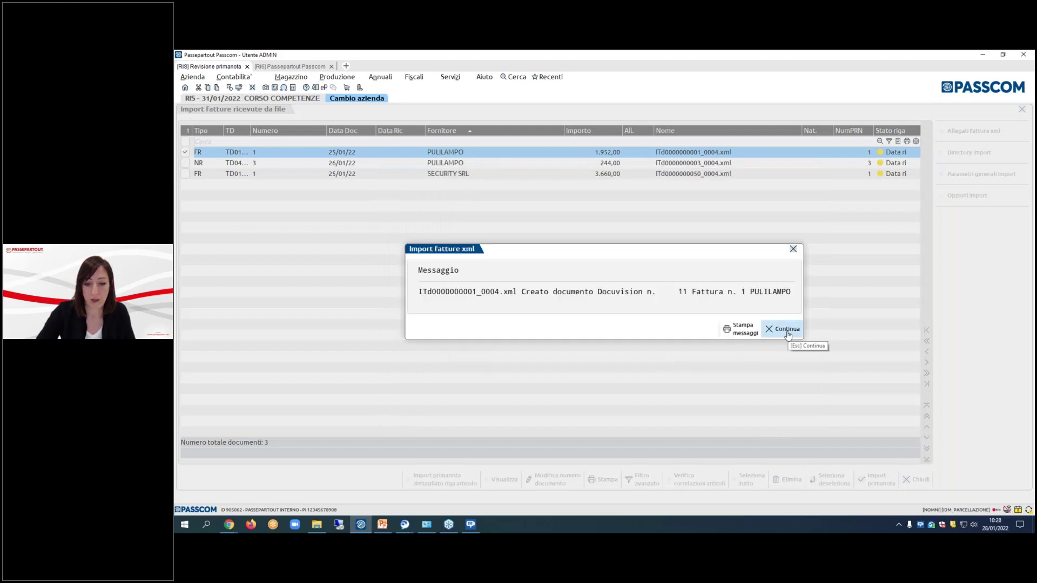
pyautogui.click(785, 330)
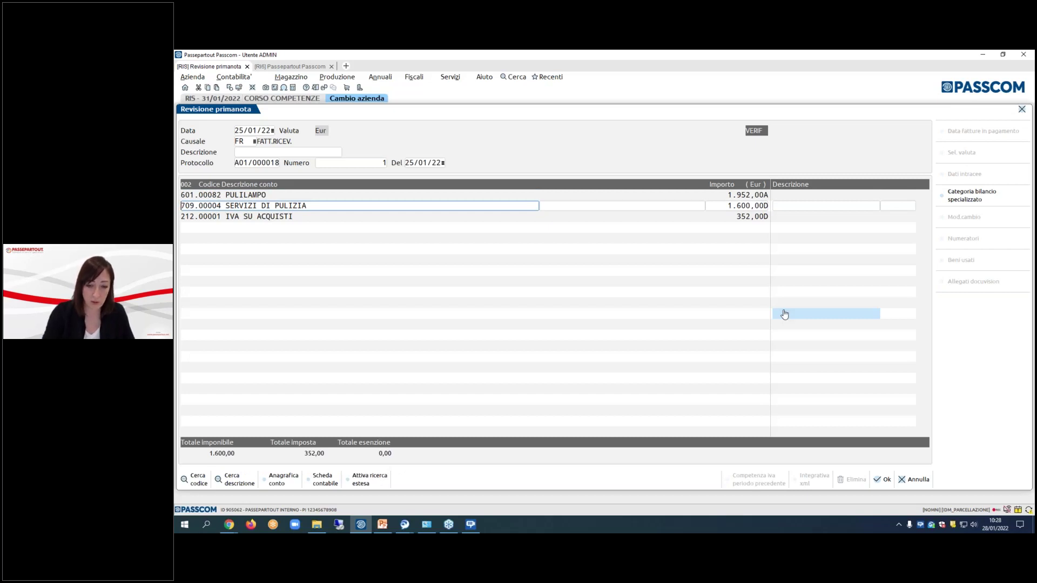
# - Accept the VAT details of the 709.00004 SERVIZI DI PULIZIA line and open its ratei/risconti competence record
pyautogui.press('Up')
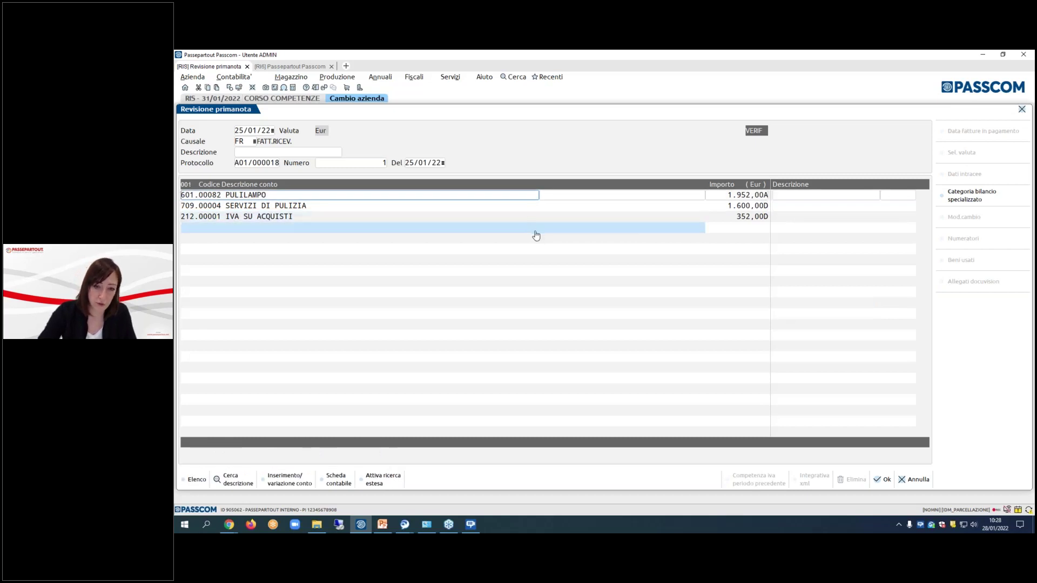
pyautogui.press('Down')
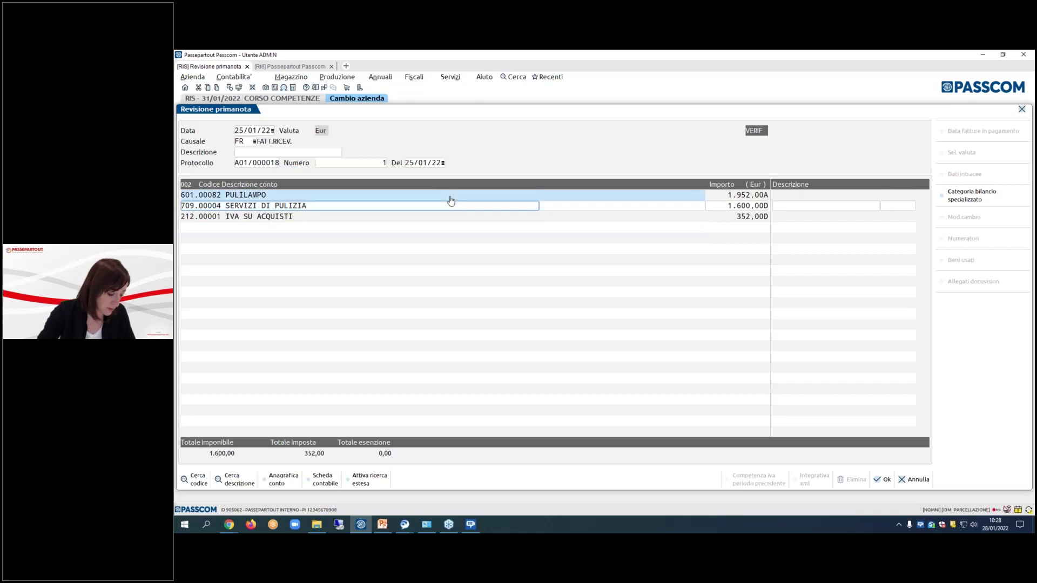
pyautogui.press('Return')
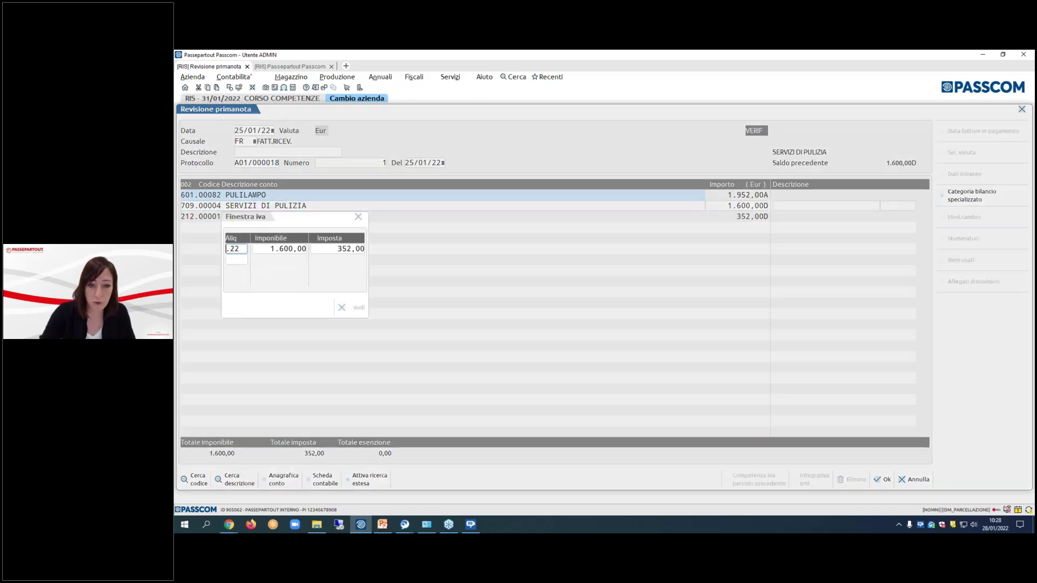
pyautogui.press('Return')
pyautogui.press('Return')
pyautogui.press('Return')
pyautogui.press('Return')
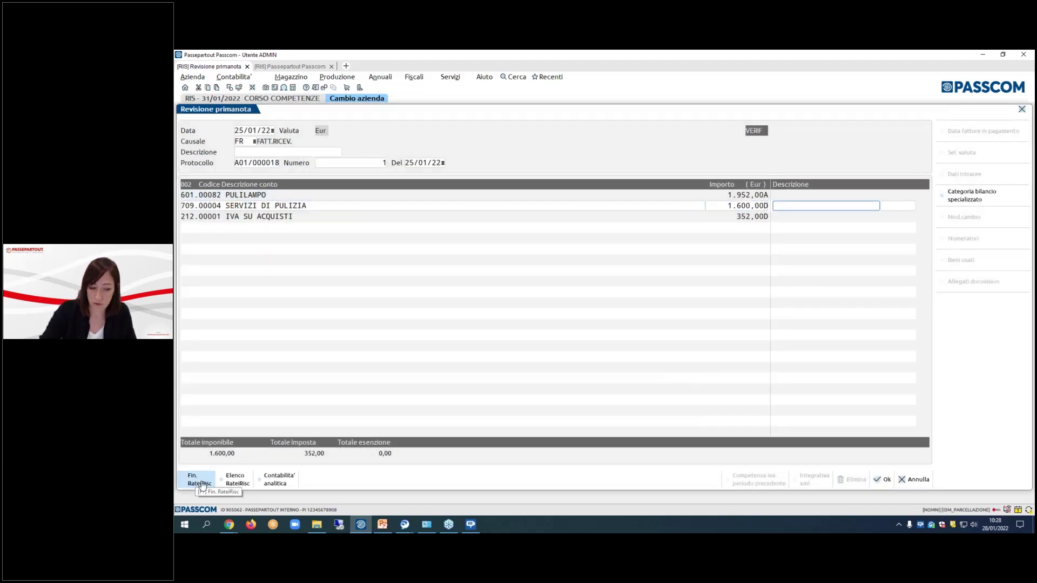
pyautogui.click(199, 483)
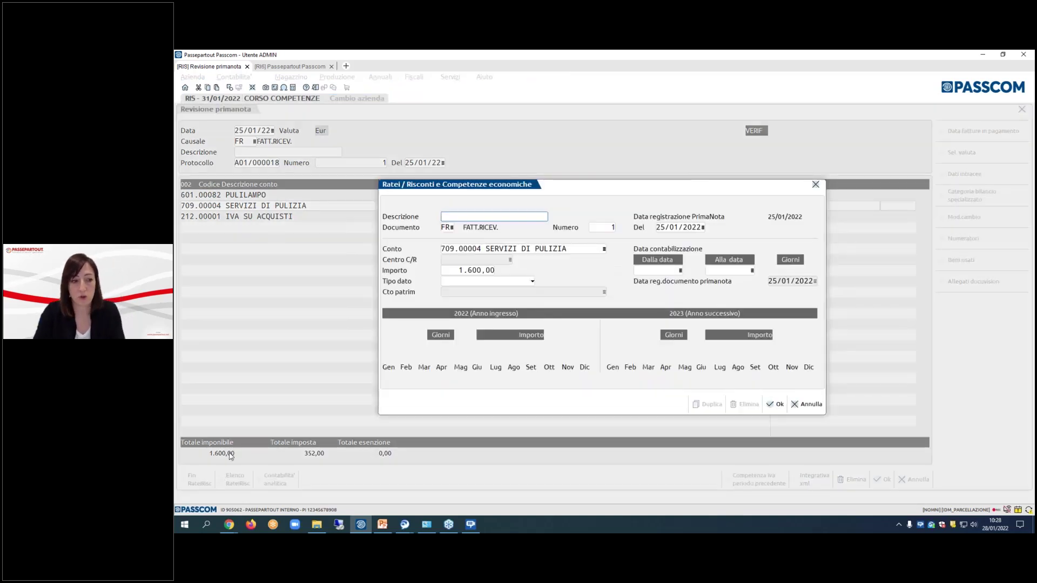
# - Set the cleaning cost's competence description to PULIZIA NOV21-FEB22
pyautogui.write('PULIZIA')
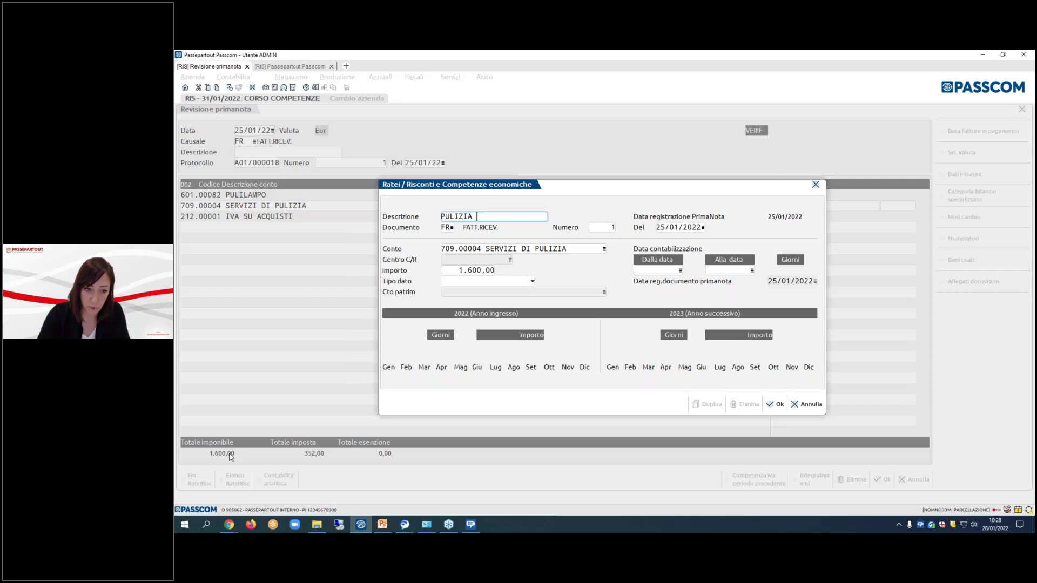
pyautogui.write('NOV21')
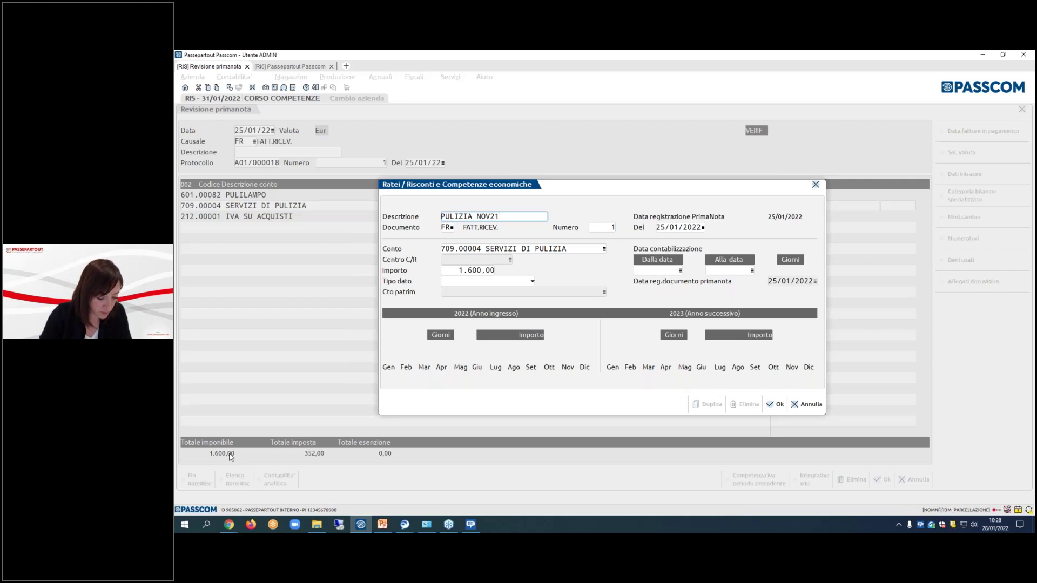
pyautogui.write('-FEB22')
pyautogui.press('Return')
# - Set the cleaning cost's competence period from 01/11/2021 to 28/02/2022, keeping the proposed amount
pyautogui.press('Return')
pyautogui.press('Return')
pyautogui.press('Return')
pyautogui.press('Return')
pyautogui.press('Return')
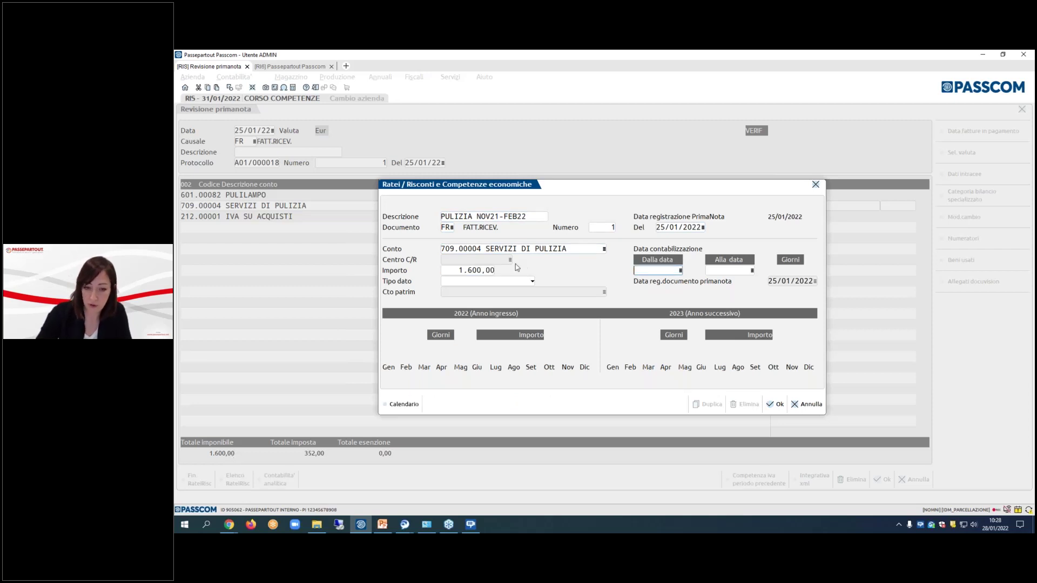
pyautogui.write('011121')
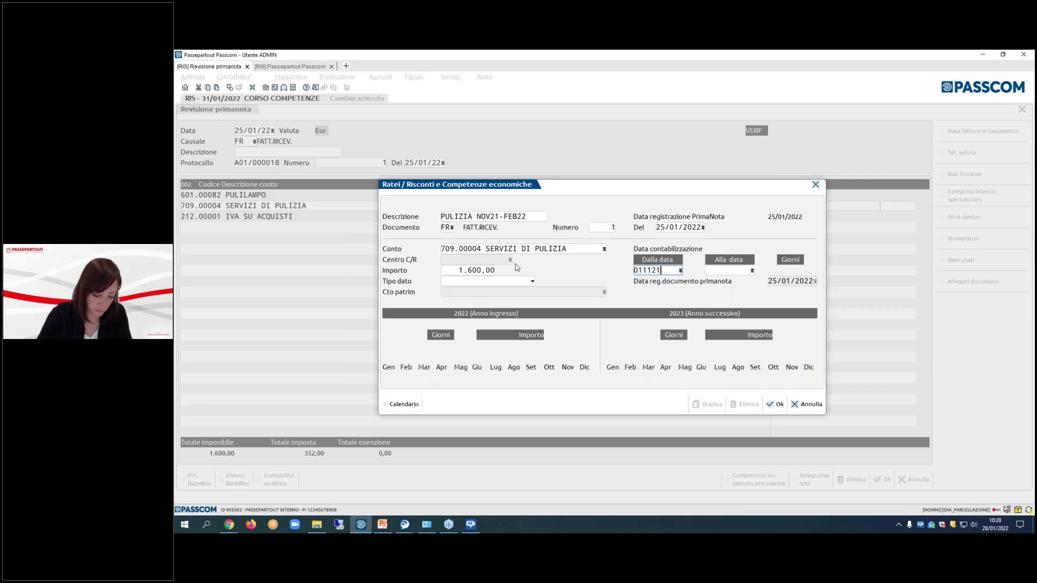
pyautogui.press('Return')
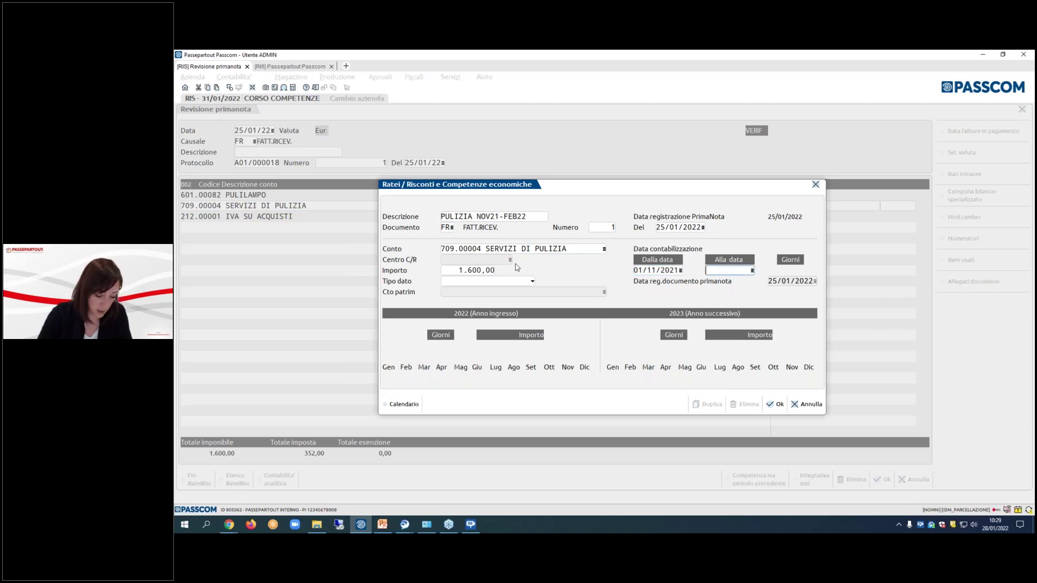
pyautogui.write('28')
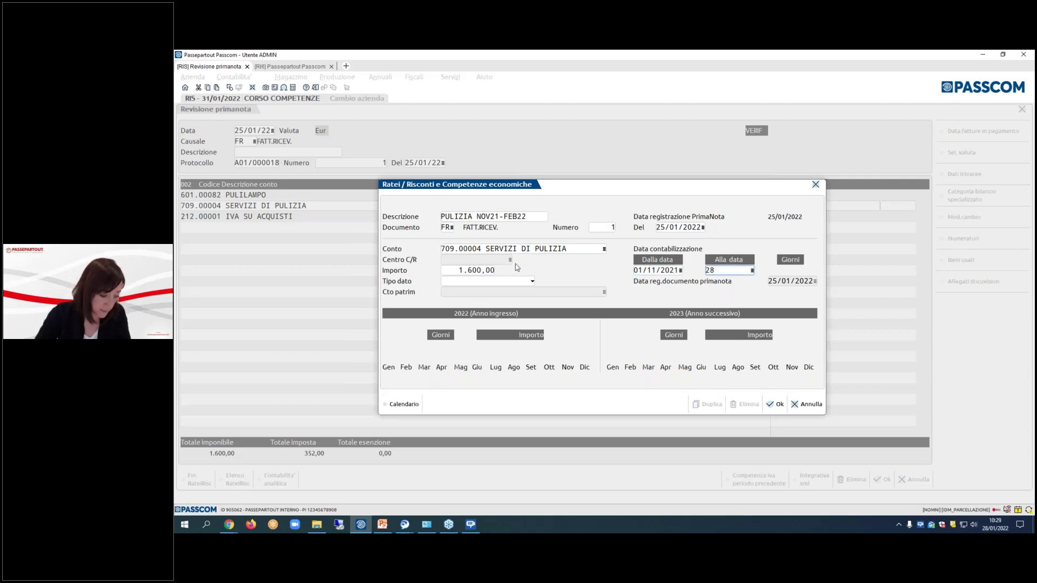
pyautogui.write('/02/202')
pyautogui.press('Return')
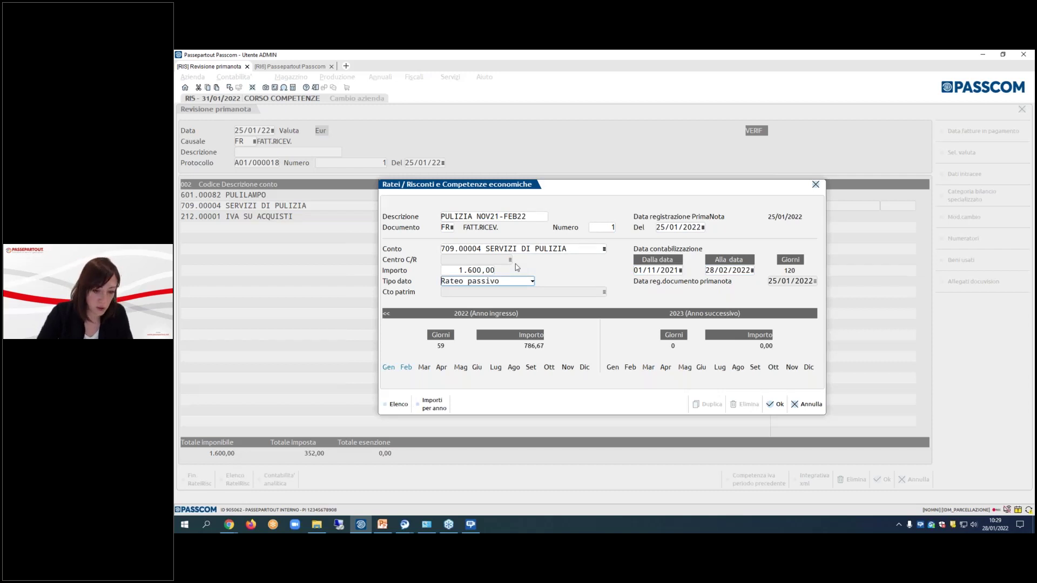
# - Confirm the cleaning cost's rateo passivo record and save the PULILAMPO registration, removing its "da verificare" mark
pyautogui.click(773, 407)
pyautogui.press('Return')
pyautogui.press('Return')
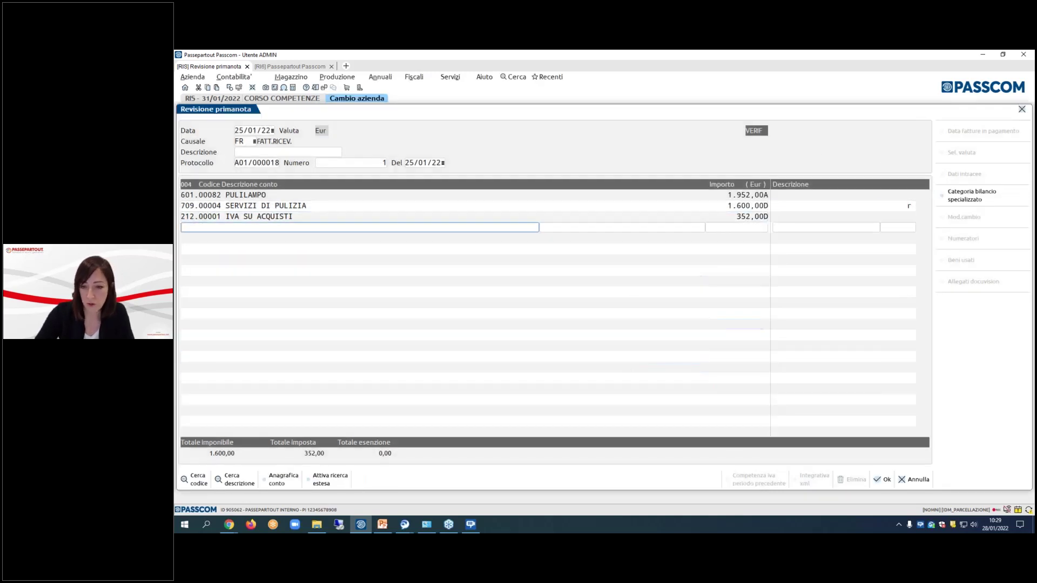
pyautogui.click(884, 482)
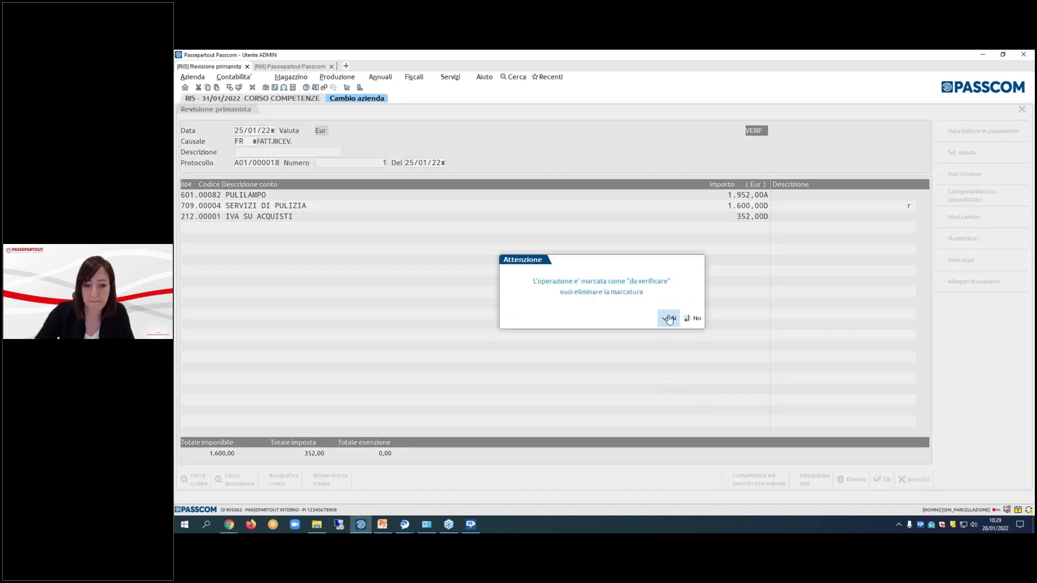
pyautogui.click(669, 320)
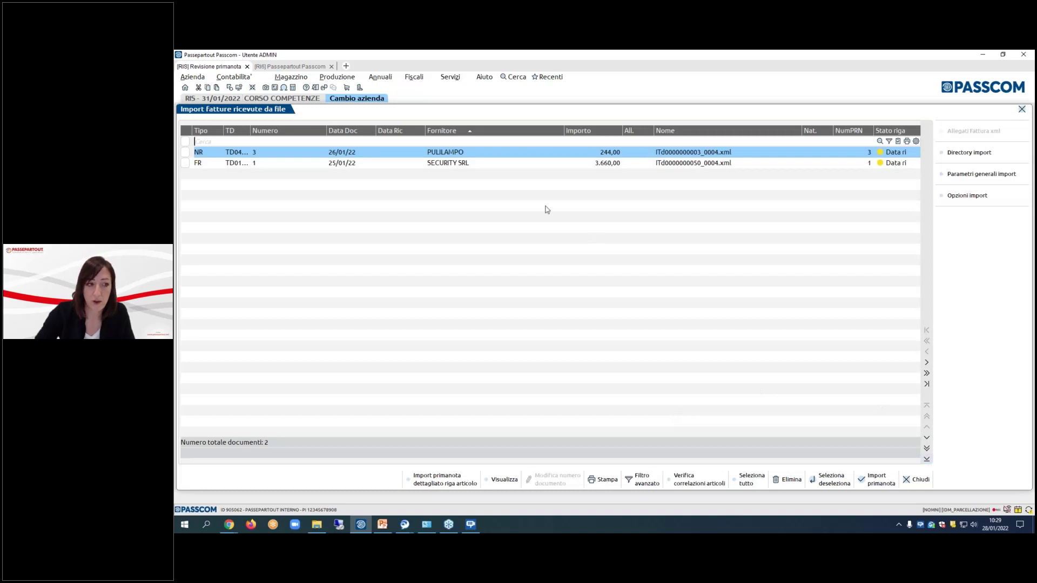
# - Select the SECURITY SRL FR invoice of 3.660,00 for import and view its document before closing it
pyautogui.press('Down')
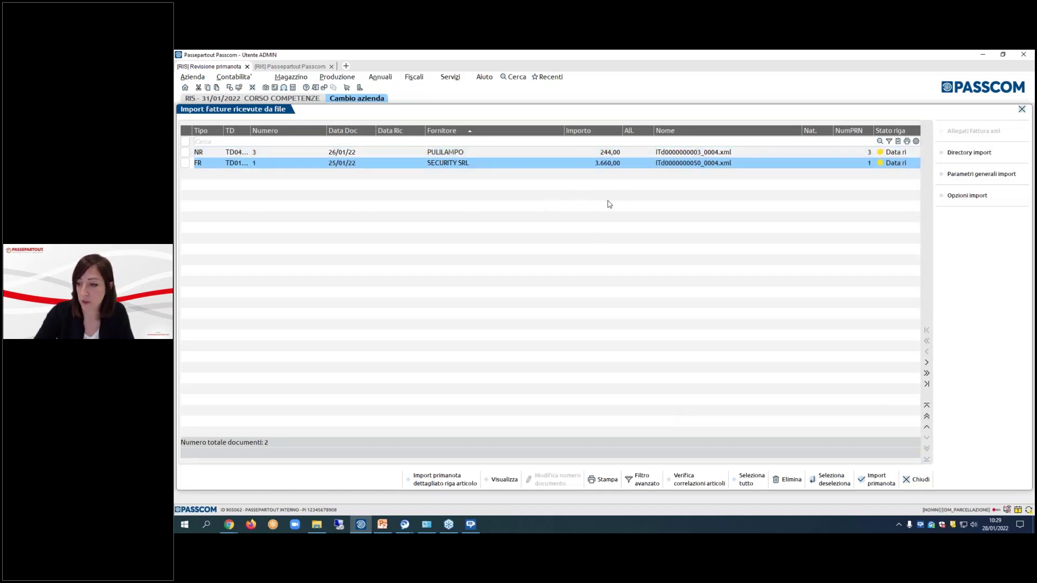
pyautogui.click(184, 164)
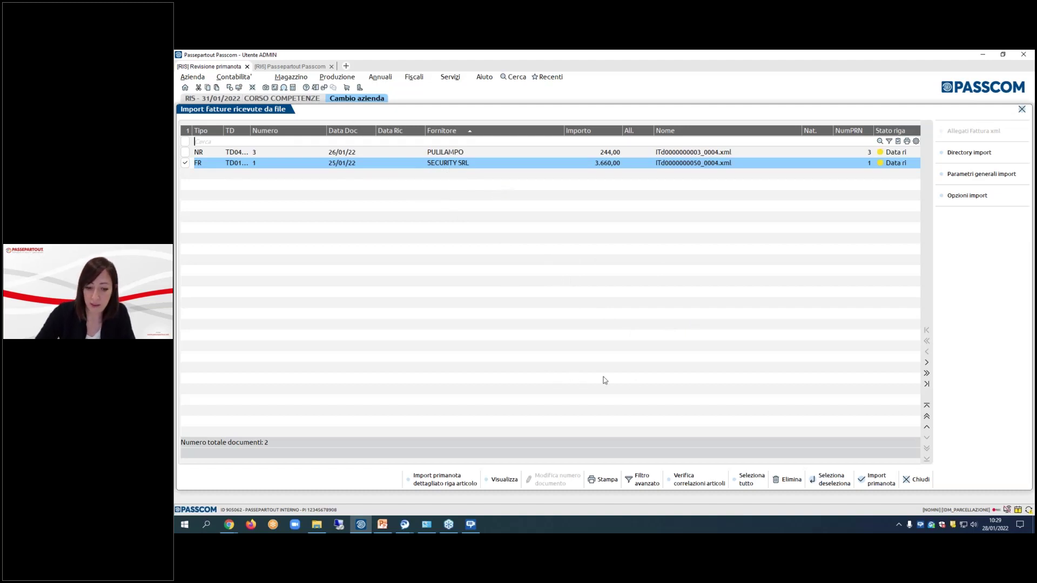
pyautogui.click(502, 480)
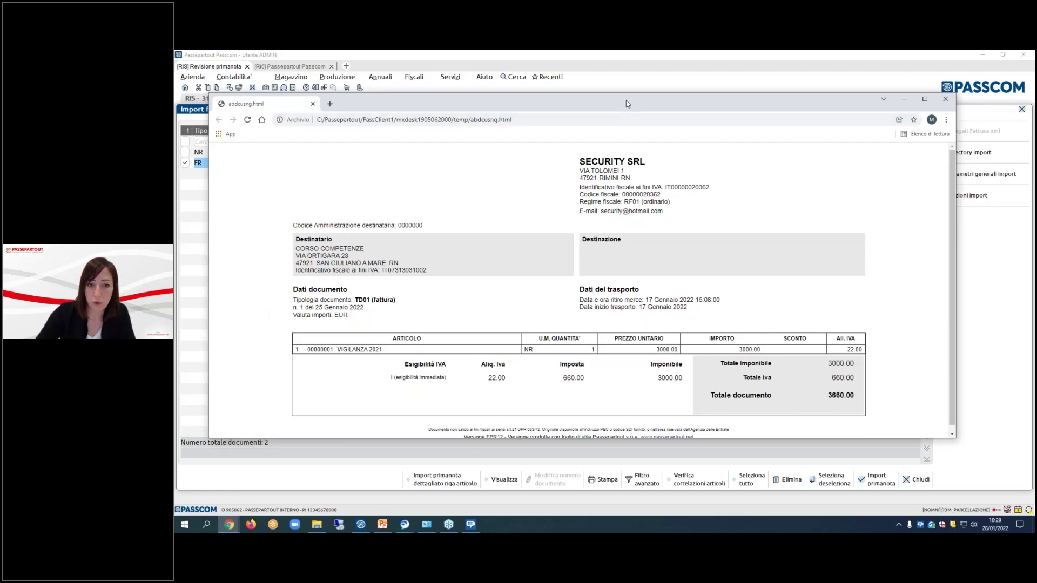
pyautogui.moveTo(628, 106); pyautogui.dragTo(1022, 125)
pyautogui.click(951, 98)
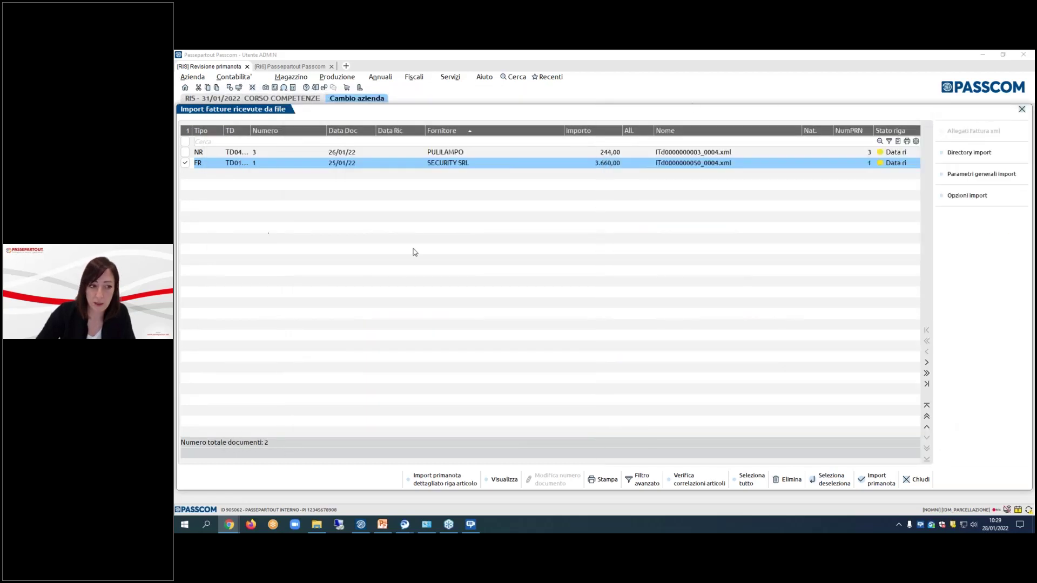
# - Import the selected SECURITY SRL invoice into primanota with the proposed general import parameters
pyautogui.click(881, 483)
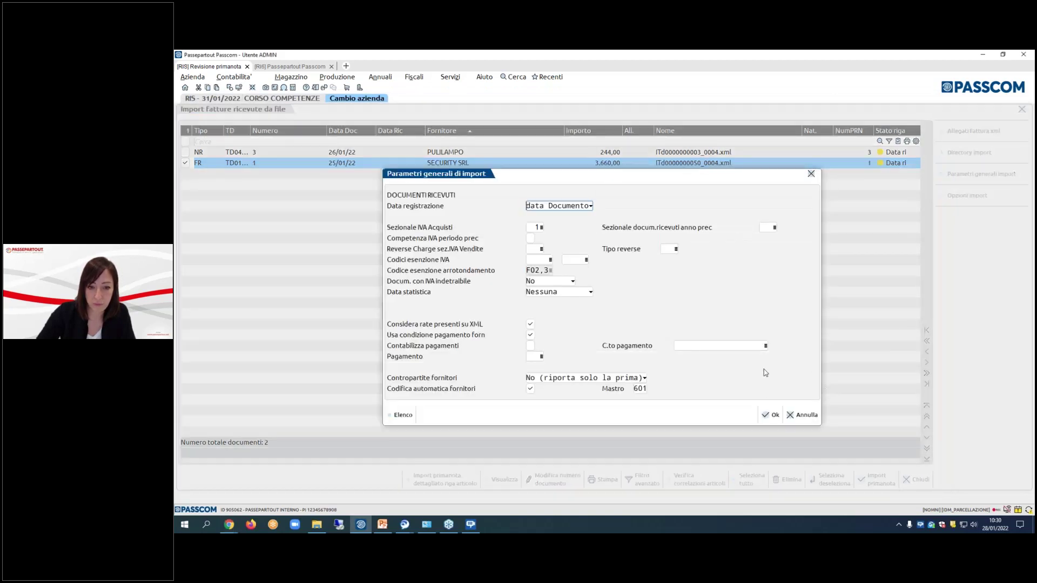
pyautogui.click(770, 414)
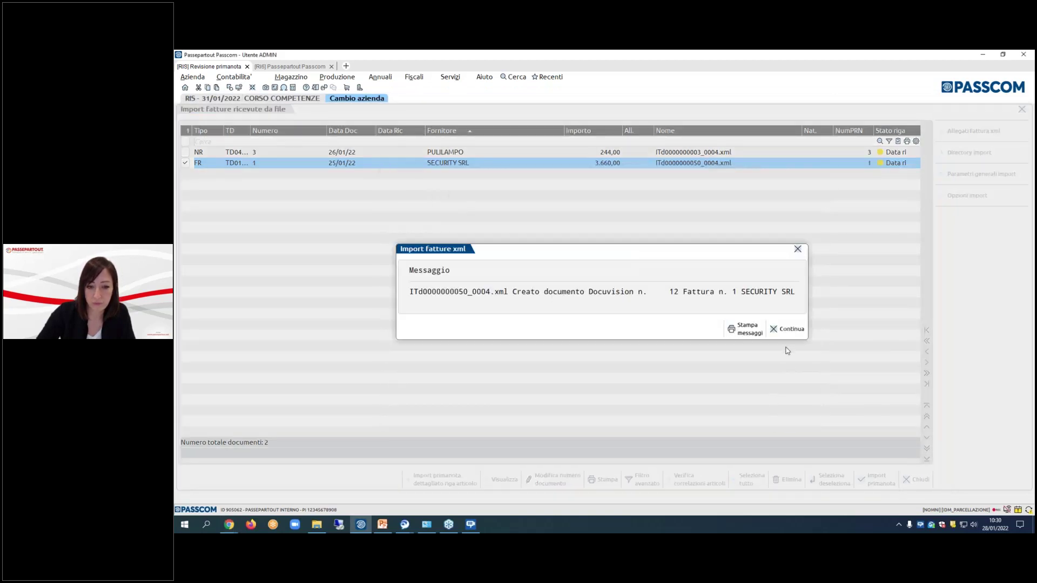
pyautogui.click(788, 329)
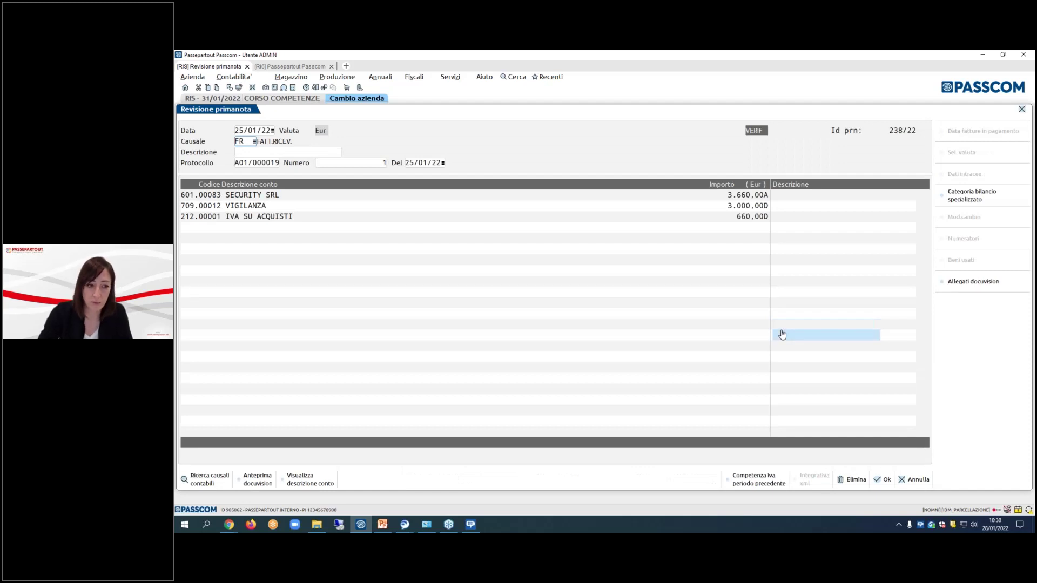
# - Clear the VAT rate and the amount of the 709.00012 VIGILANZA line in the SECURITY SRL registration
pyautogui.press('Down')
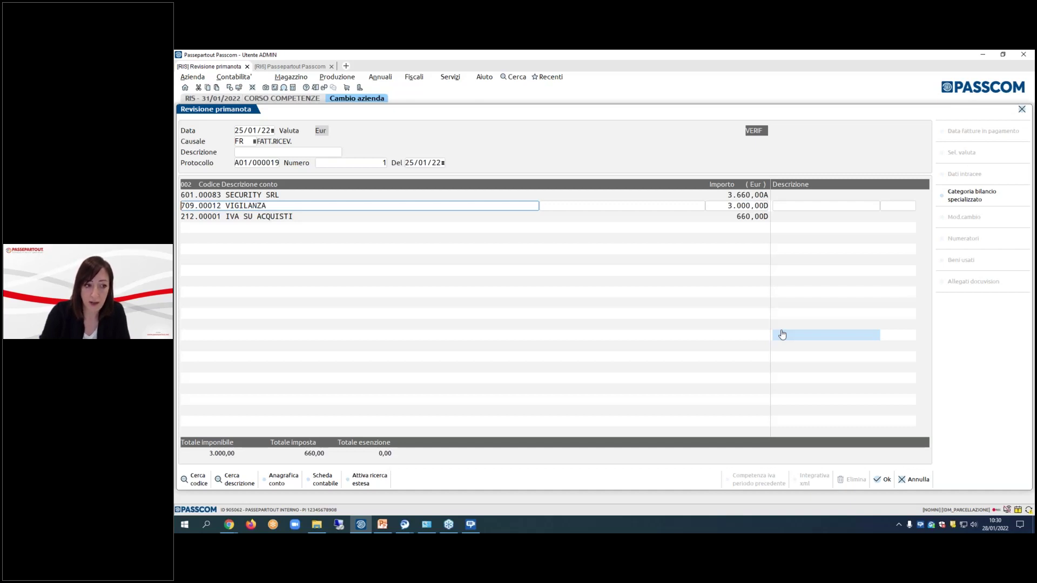
pyautogui.press('Return')
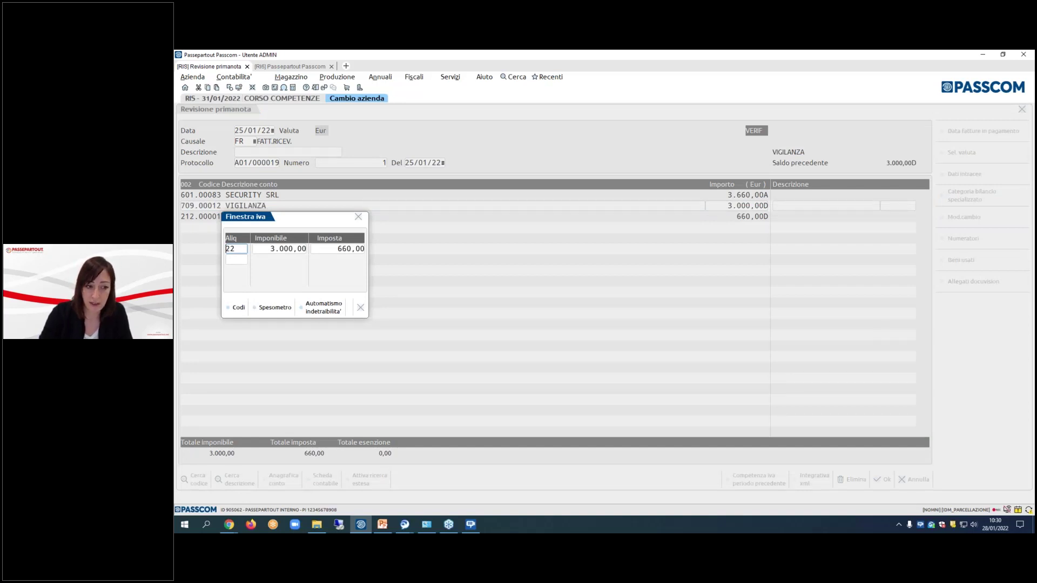
pyautogui.press('Delete')
pyautogui.press('Delete')
pyautogui.press('Escape')
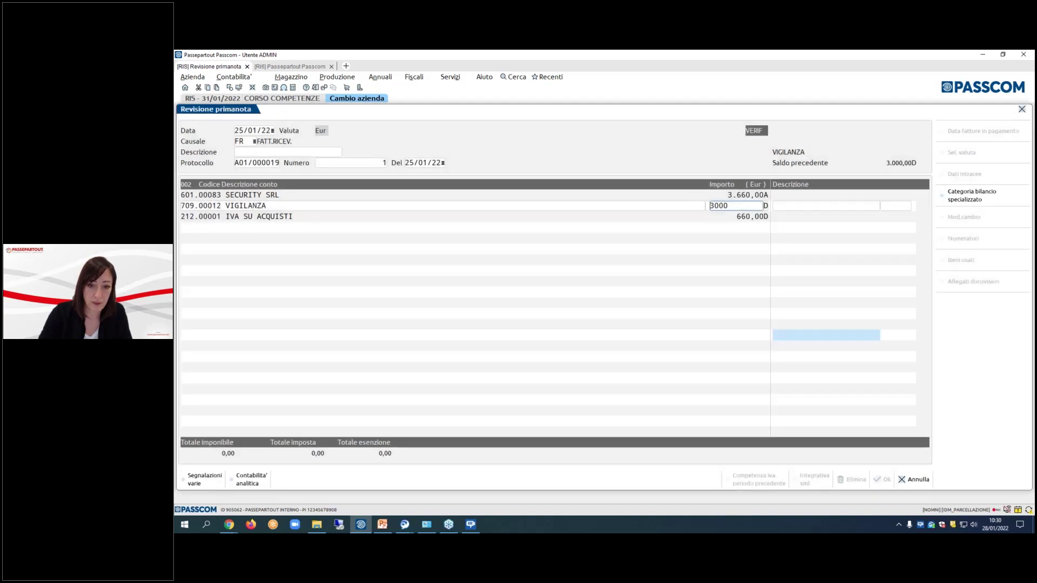
pyautogui.press('Delete')
pyautogui.press('Delete')
pyautogui.press('Delete')
pyautogui.press('Delete')
pyautogui.click(826, 206)
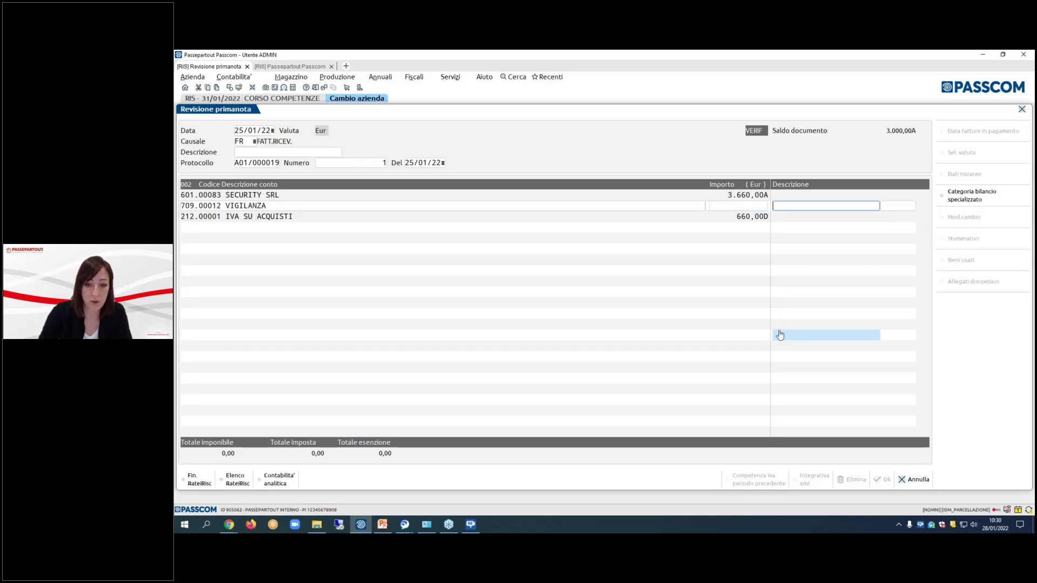
# - Open the ratei/risconti competence record of the VIGILANZA line and set its description to VIGILANZA 2021
pyautogui.click(201, 483)
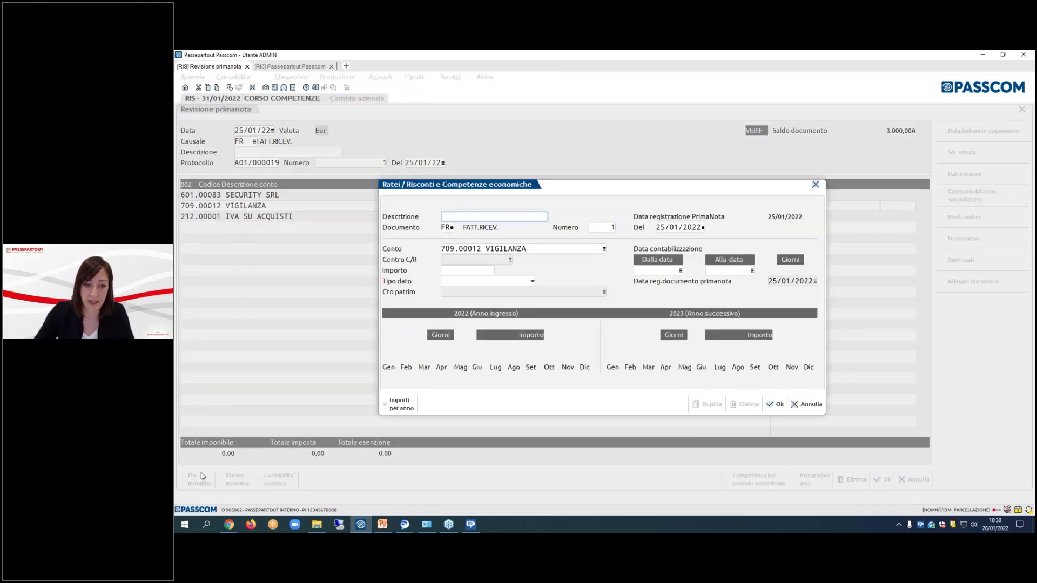
pyautogui.write('VIGILANZA')
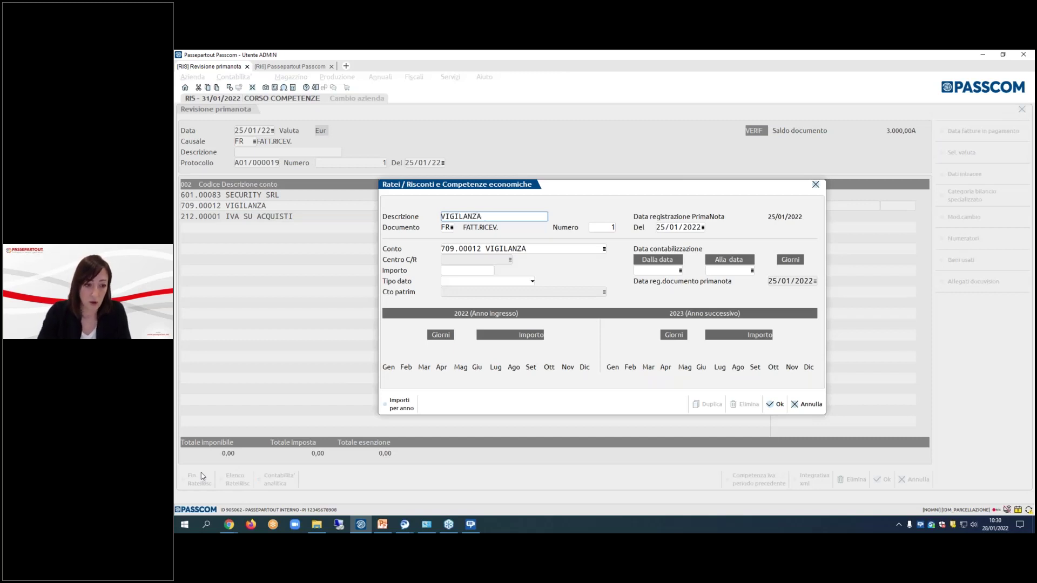
pyautogui.write(' 2021')
pyautogui.press('Return')
pyautogui.press('Return')
pyautogui.press('Return')
pyautogui.press('Return')
pyautogui.press('Return')
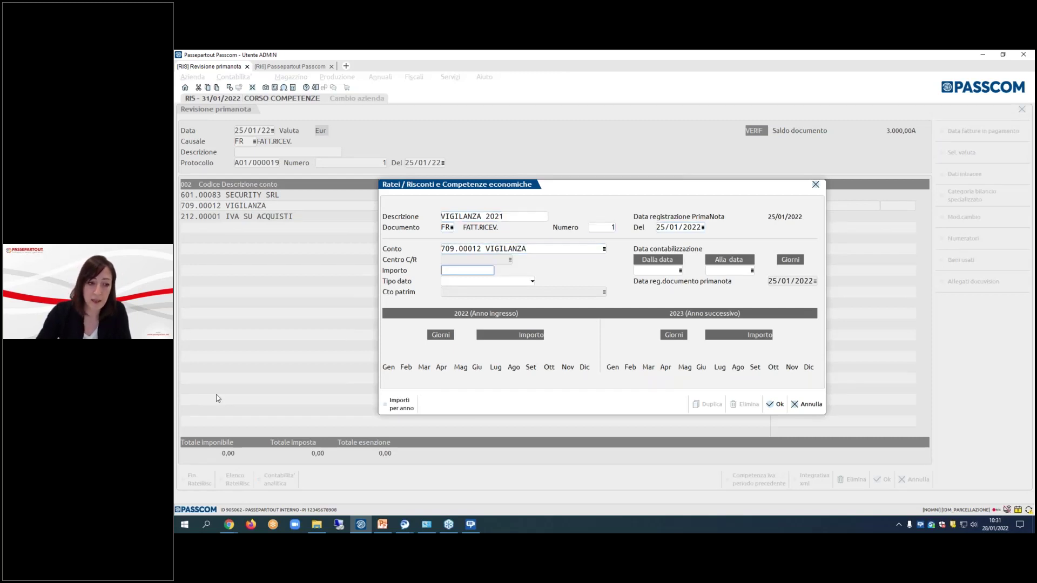
# - Set the surveillance amount to 3000 and its competence period from 01/01/2021 to 31/12/2021, accepting the type Fatt.da ricevere
pyautogui.moveTo(636, 189); pyautogui.dragTo(641, 221)
pyautogui.write('3')
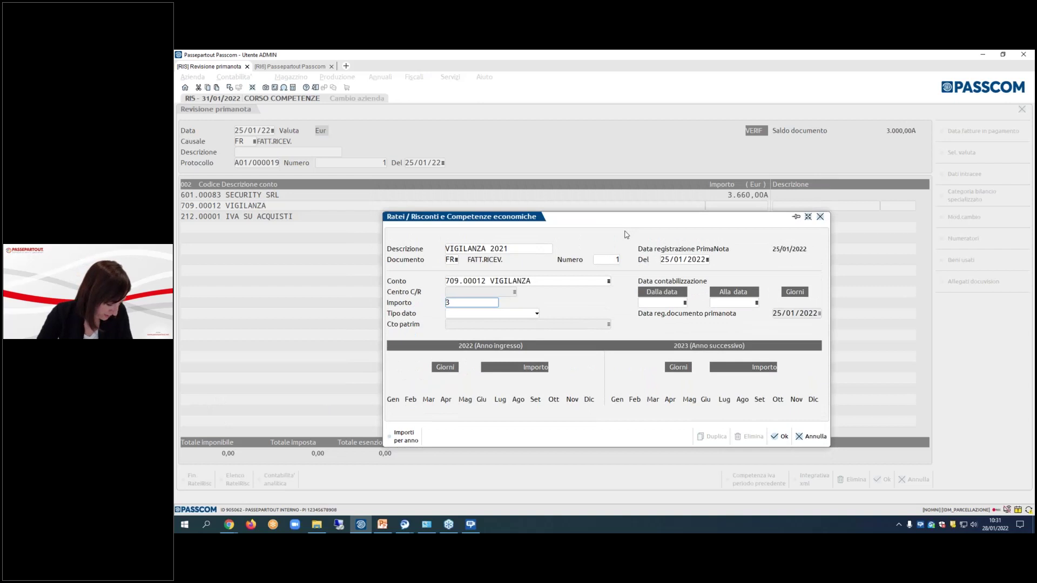
pyautogui.write('000')
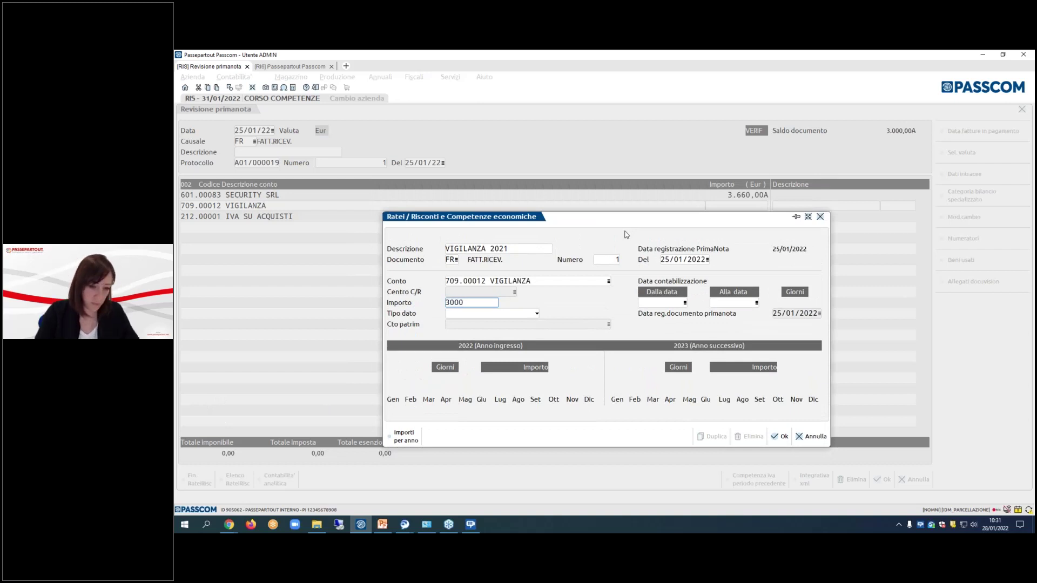
pyautogui.press('Return')
pyautogui.write('010121')
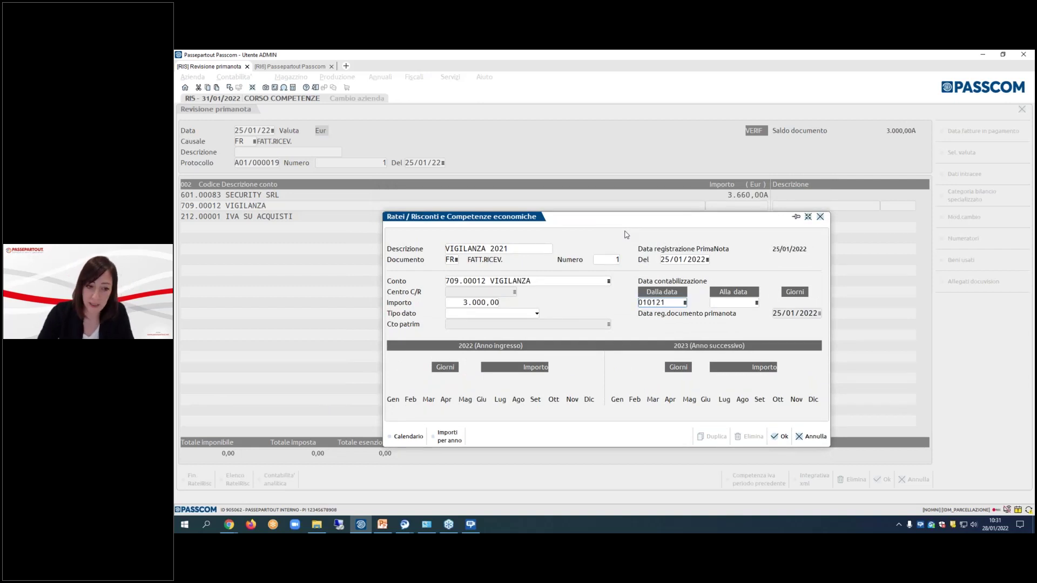
pyautogui.press('Return')
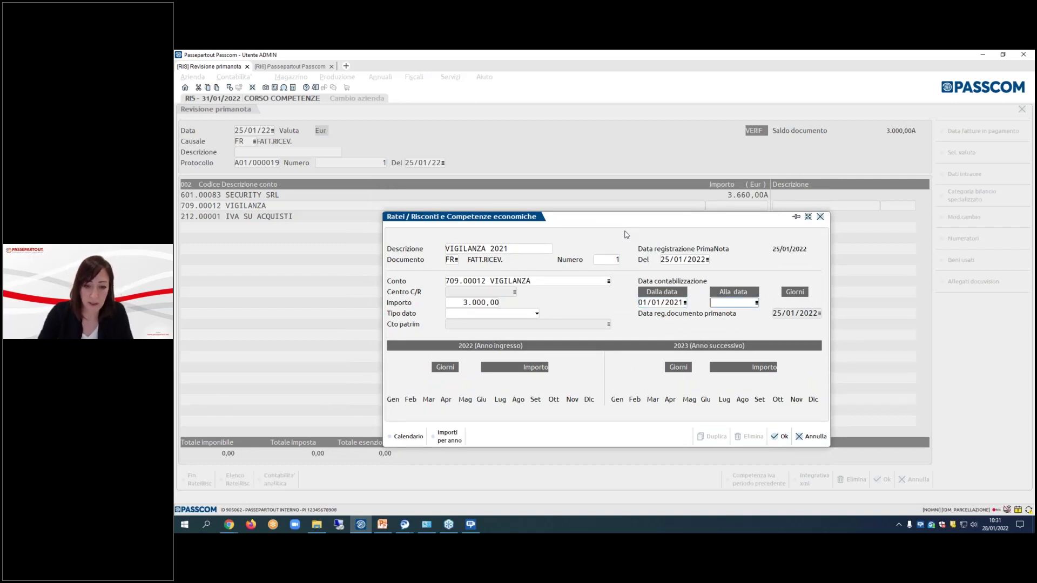
pyautogui.write('31/12/202')
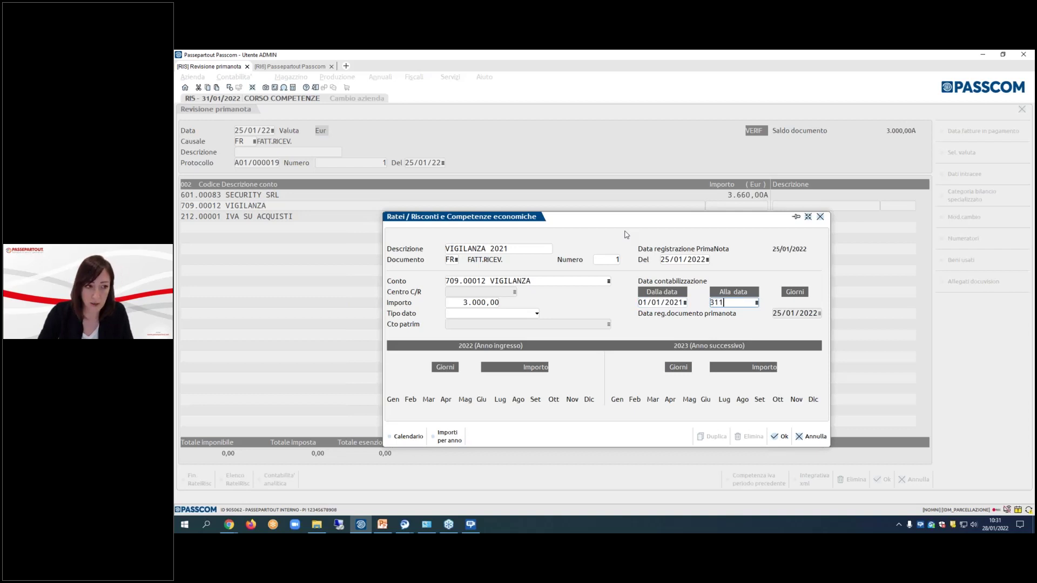
pyautogui.write('1')
pyautogui.press('Return')
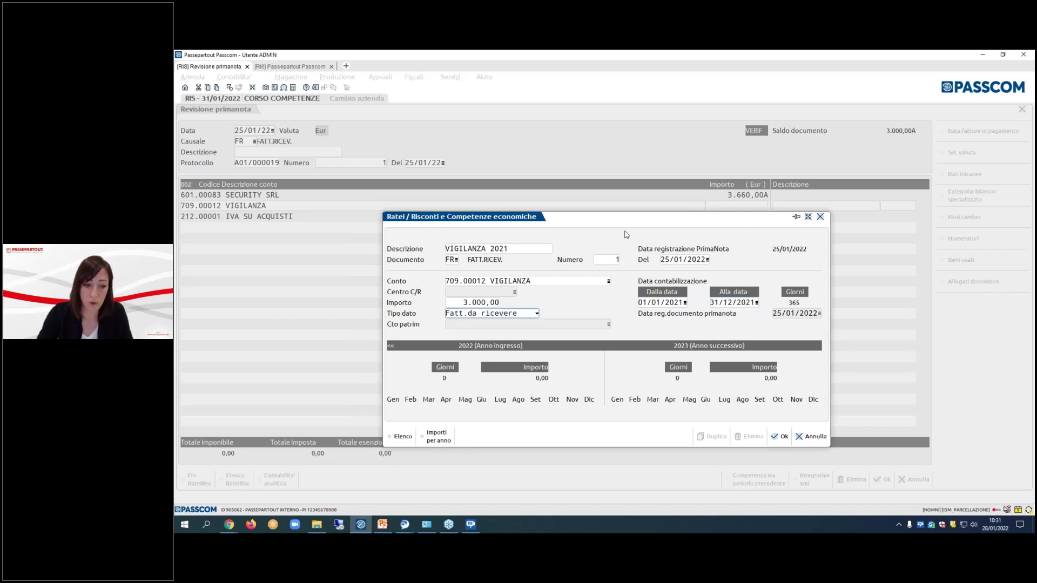
pyautogui.press('Return')
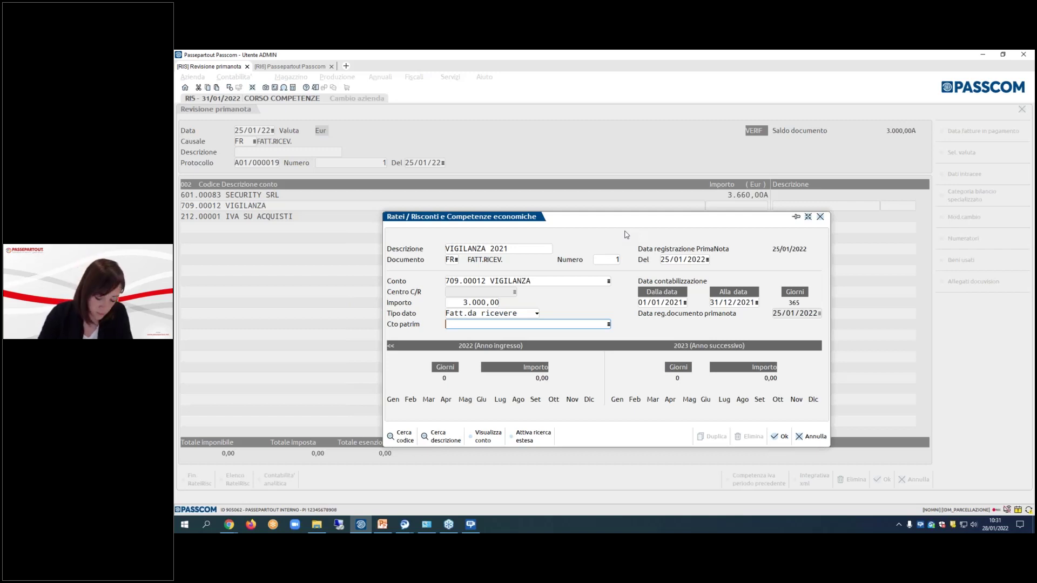
# - Look up the 409 accounts and assign 409.00001 FORNITORI C/FATTURE DA RICEVERE as the record's balance sheet account
pyautogui.write('409.')
pyautogui.press('Return')
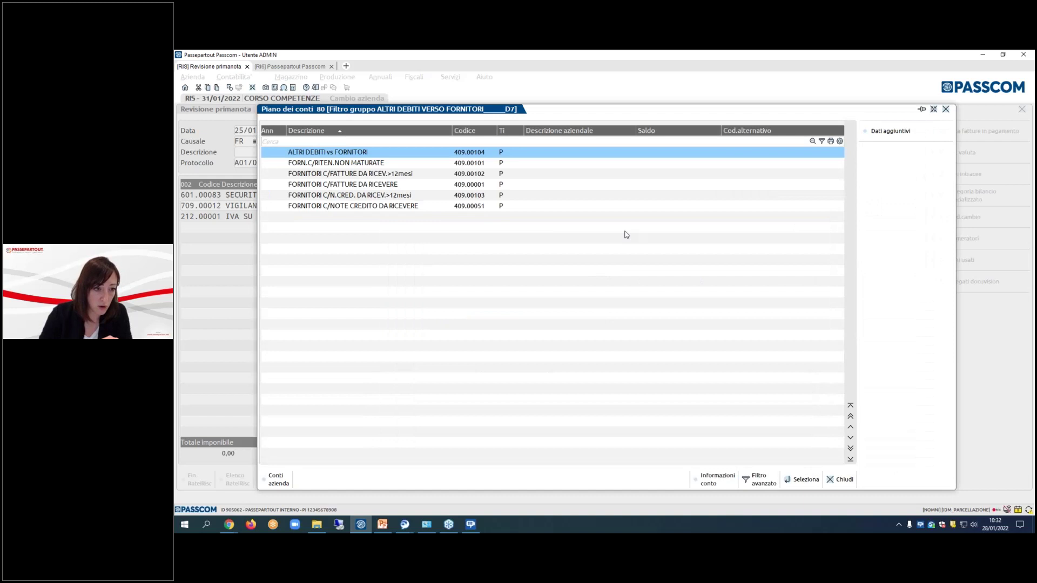
pyautogui.press('Down')
pyautogui.press('Down')
pyautogui.press('Down')
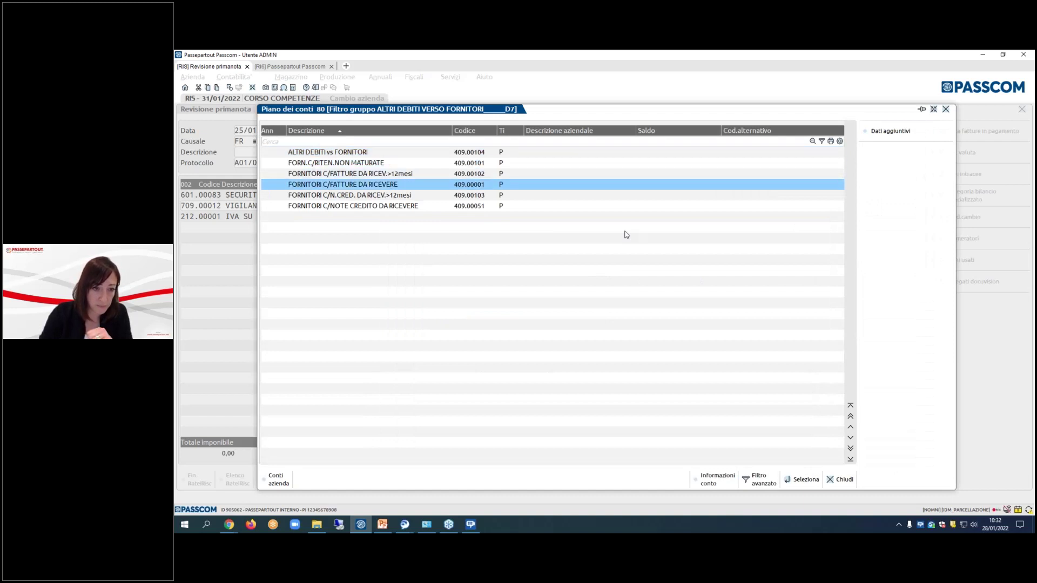
pyautogui.press('Return')
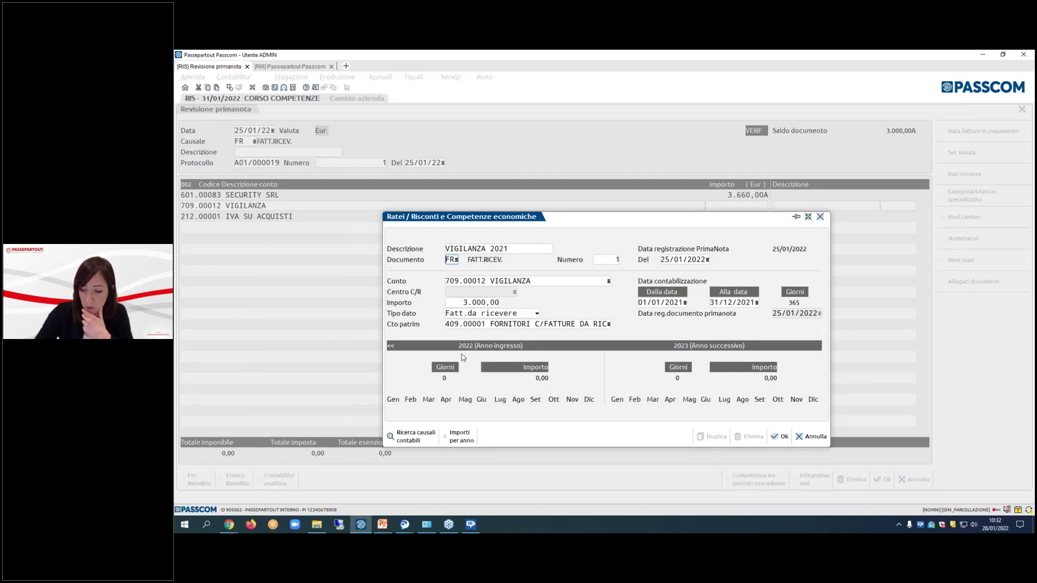
# - Check the surveillance record's amounts per year, confirm the record and move to the 212.00001 IVA SU ACQUISTI line
pyautogui.click(460, 437)
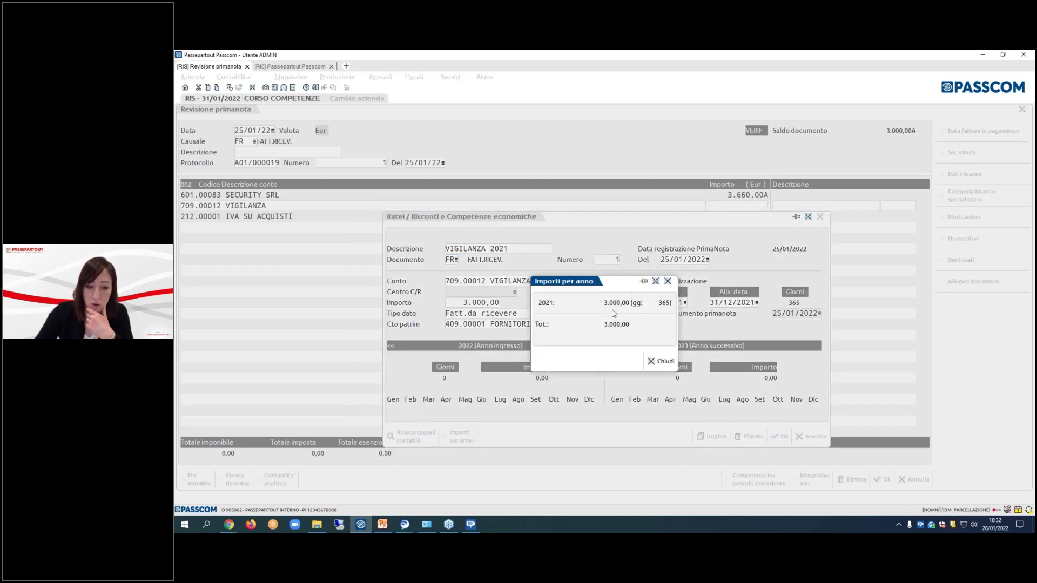
pyautogui.click(662, 361)
pyautogui.click(784, 436)
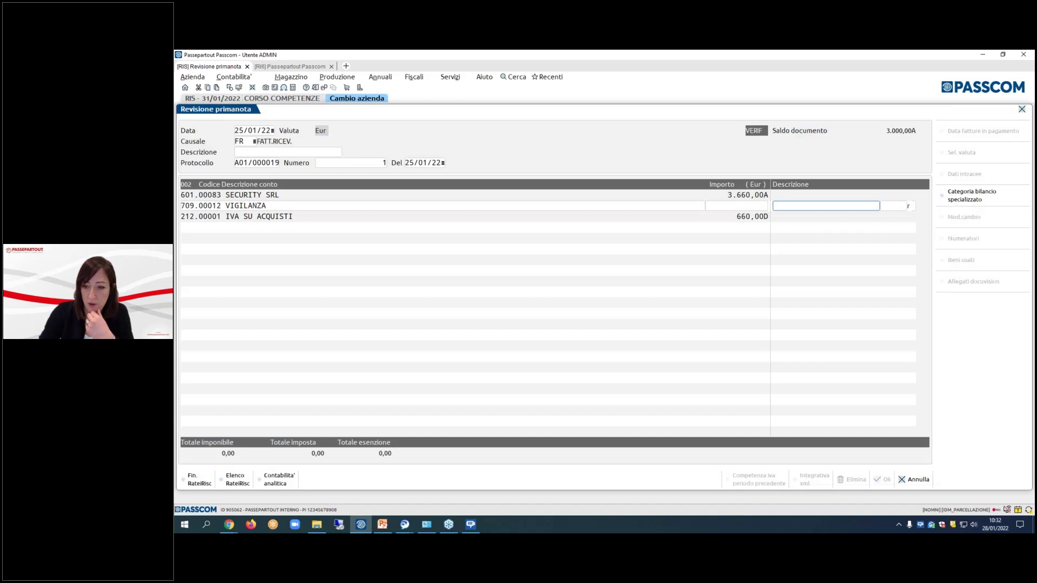
pyautogui.click(243, 216)
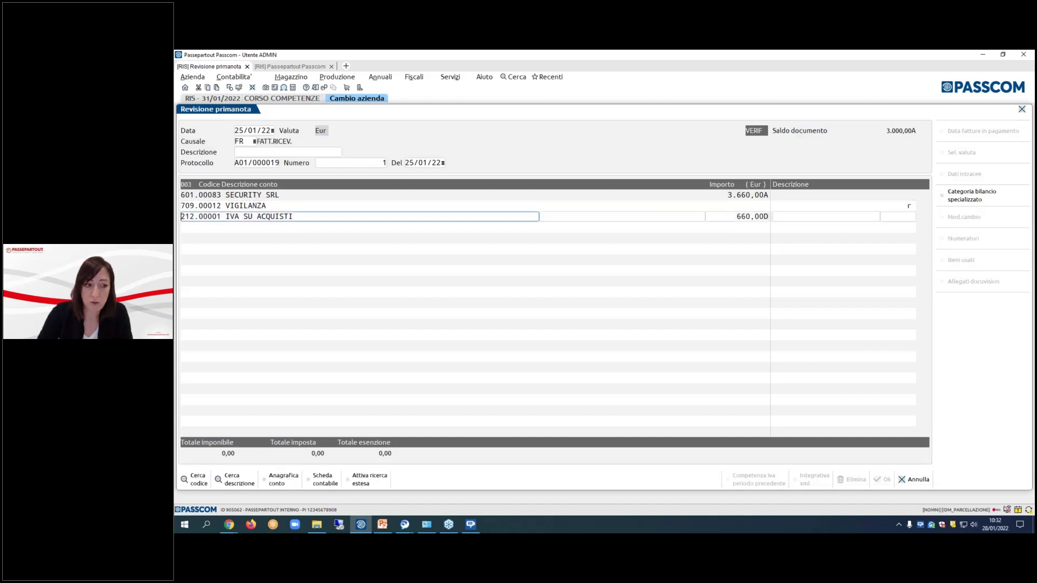
# - Replace the IVA SU ACQUISTI line with account 409.00001 FORNITORI C/FATTURE DA RICEVERE, using 22% VAT on a taxable amount of 3000
pyautogui.press('Delete')
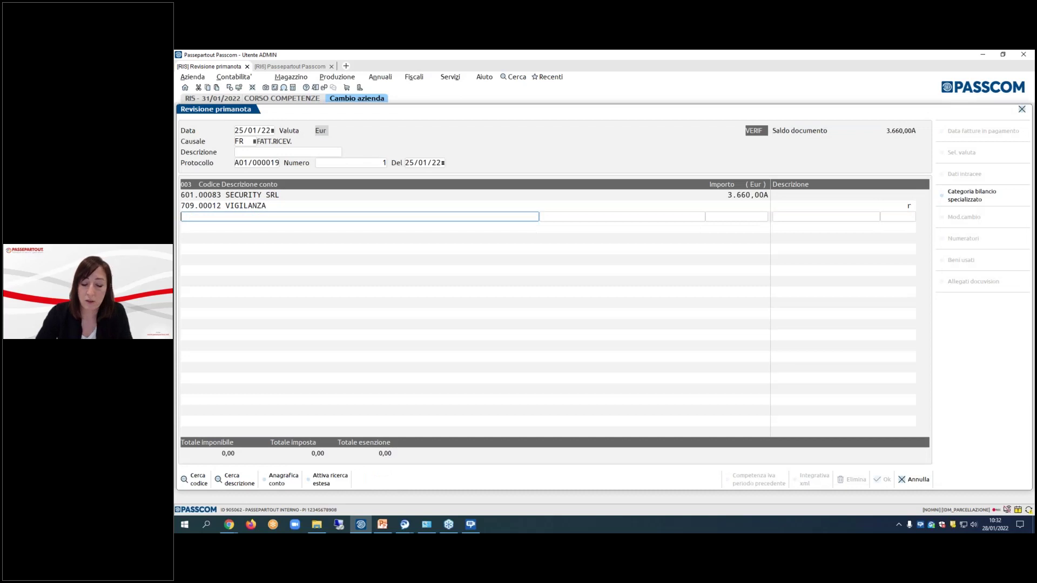
pyautogui.write('409.1')
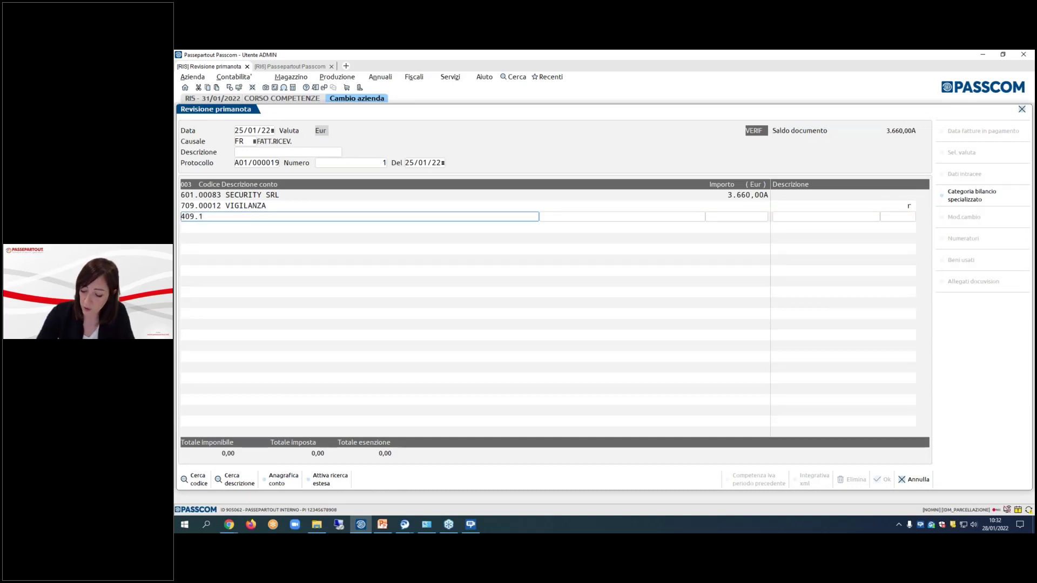
pyautogui.press('Return')
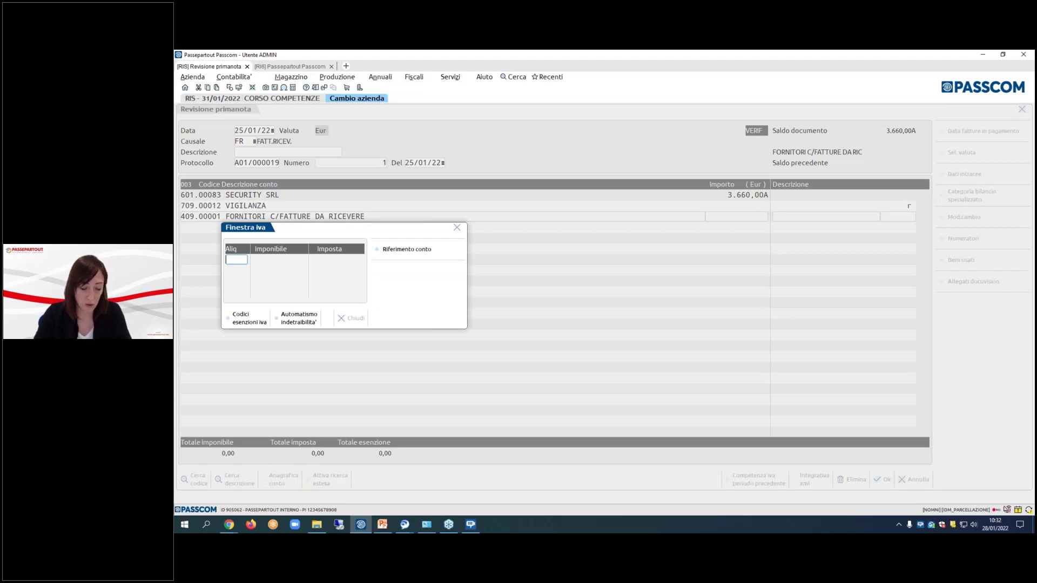
pyautogui.write('22')
pyautogui.press('Return')
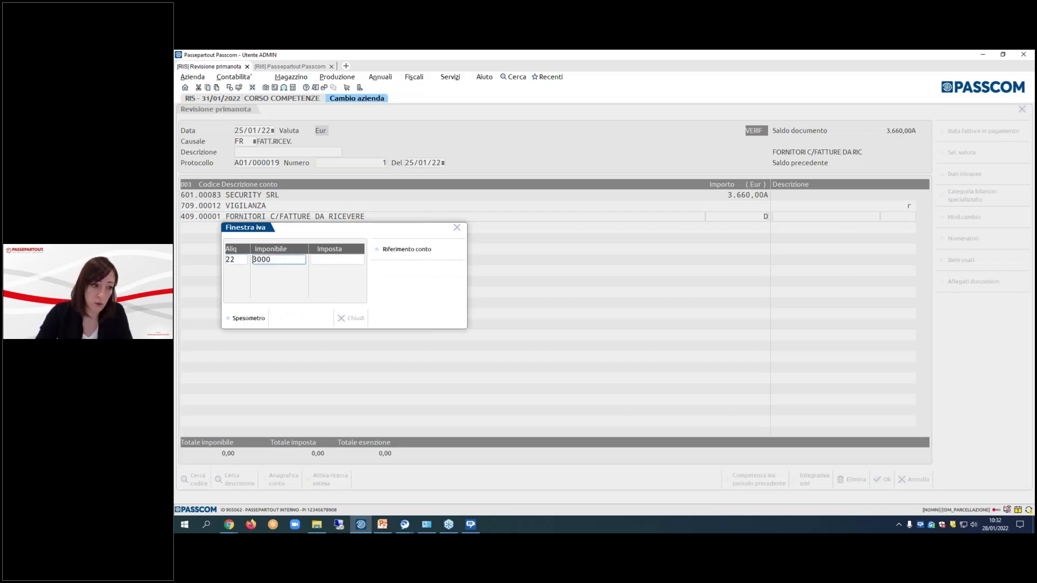
pyautogui.press('Return')
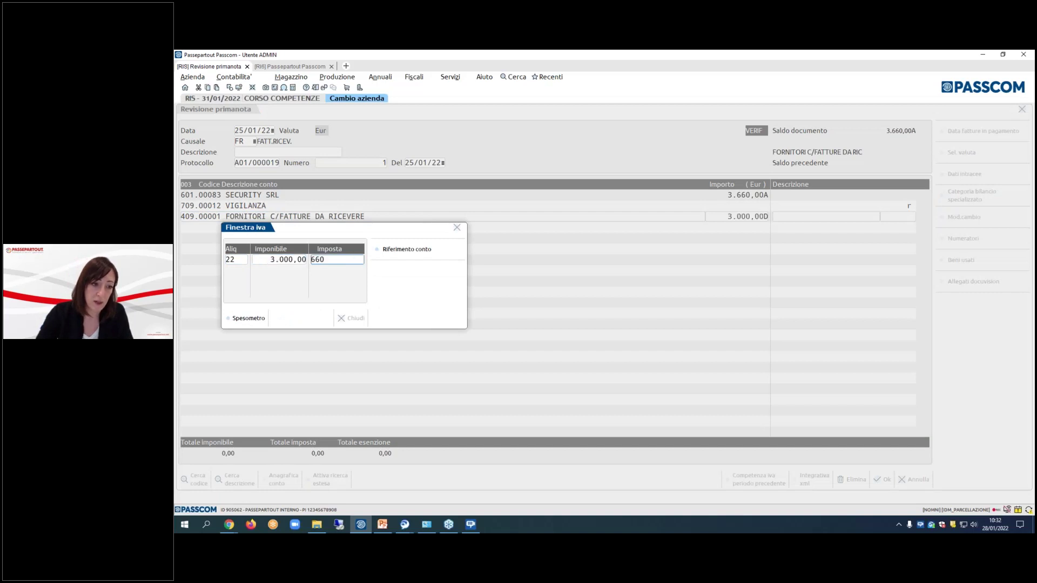
# - Assign 709.00012 VIGILANZA as the reference account of the 22% VAT line
pyautogui.click(420, 252)
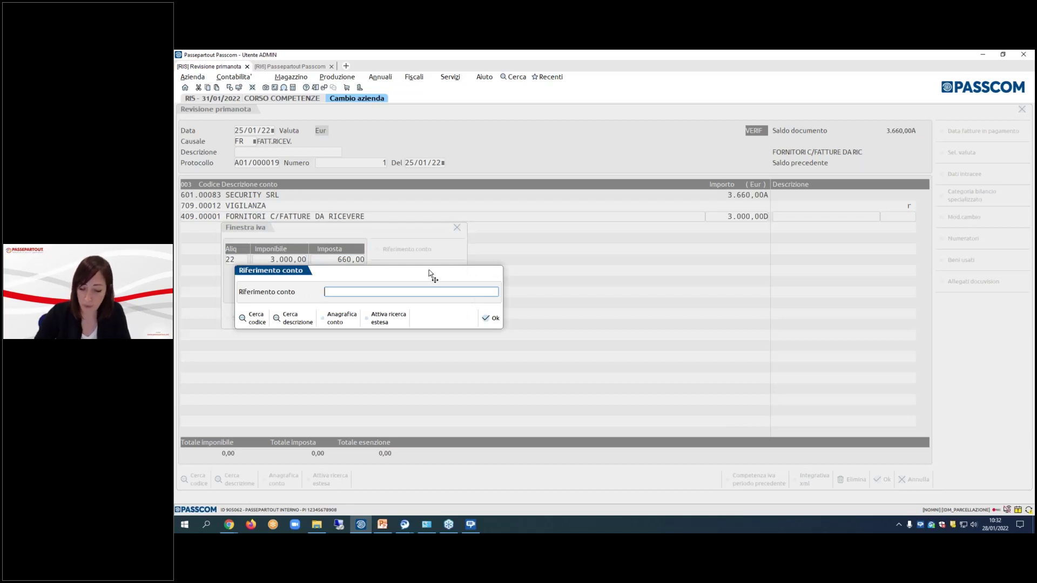
pyautogui.write('709.')
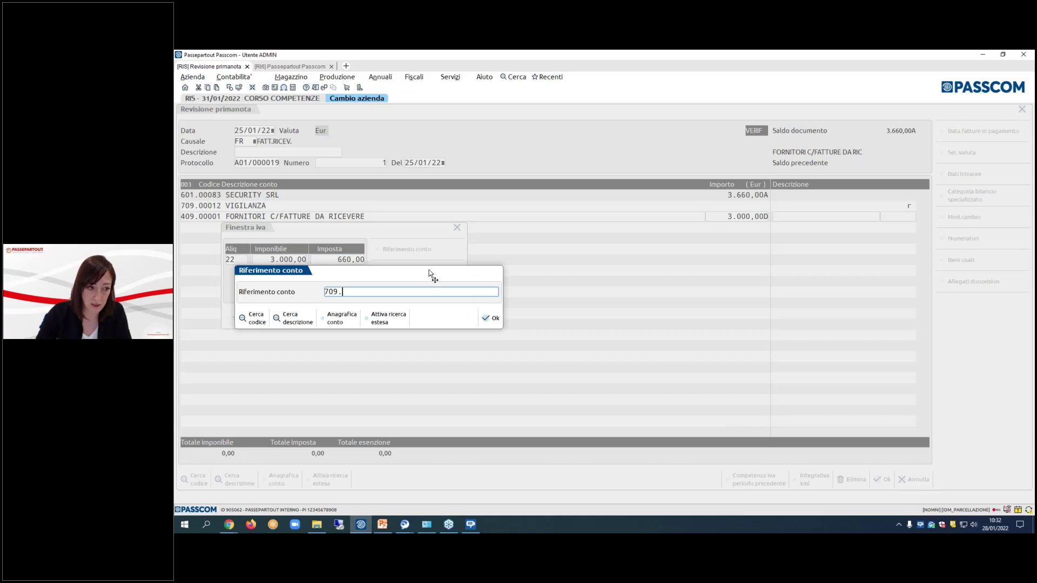
pyautogui.write('00012')
pyautogui.press('Return')
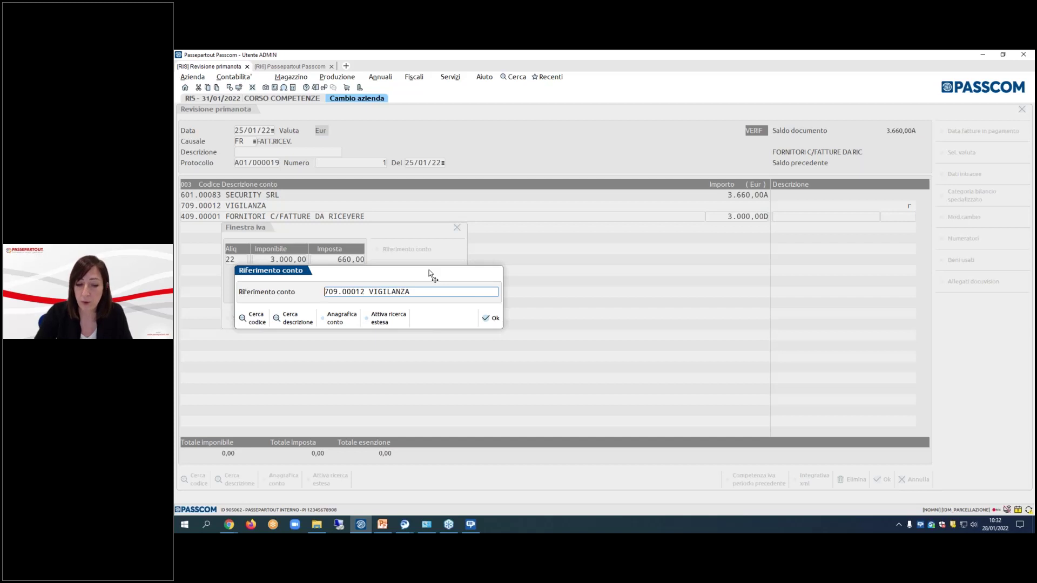
pyautogui.click(494, 319)
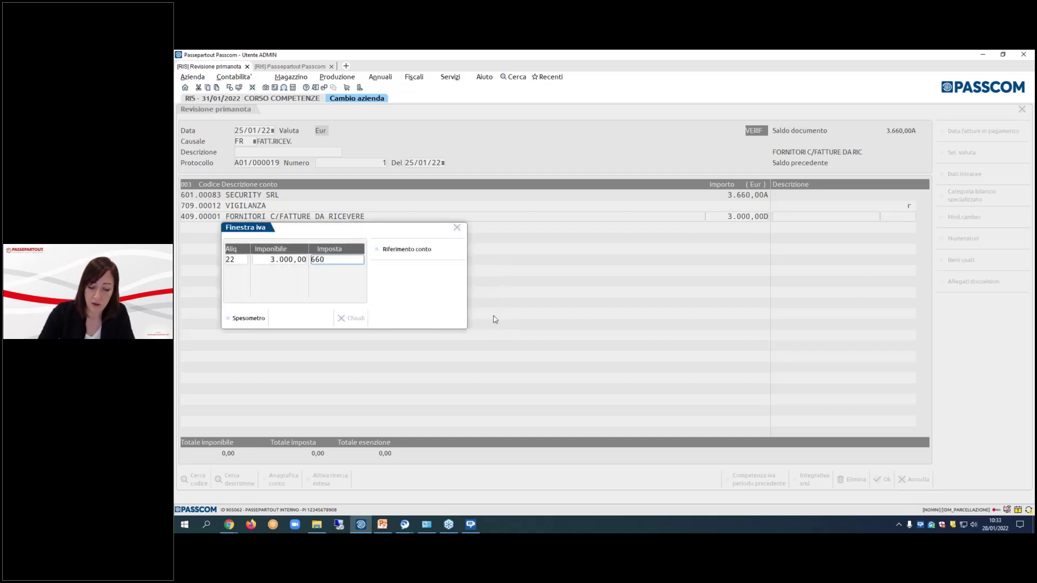
# - Accept the 660 VAT and 3000 amount, then save the SECURITY SRL registration despite the ratei/risconti mismatch warning
pyautogui.press('Return')
pyautogui.press('Return')
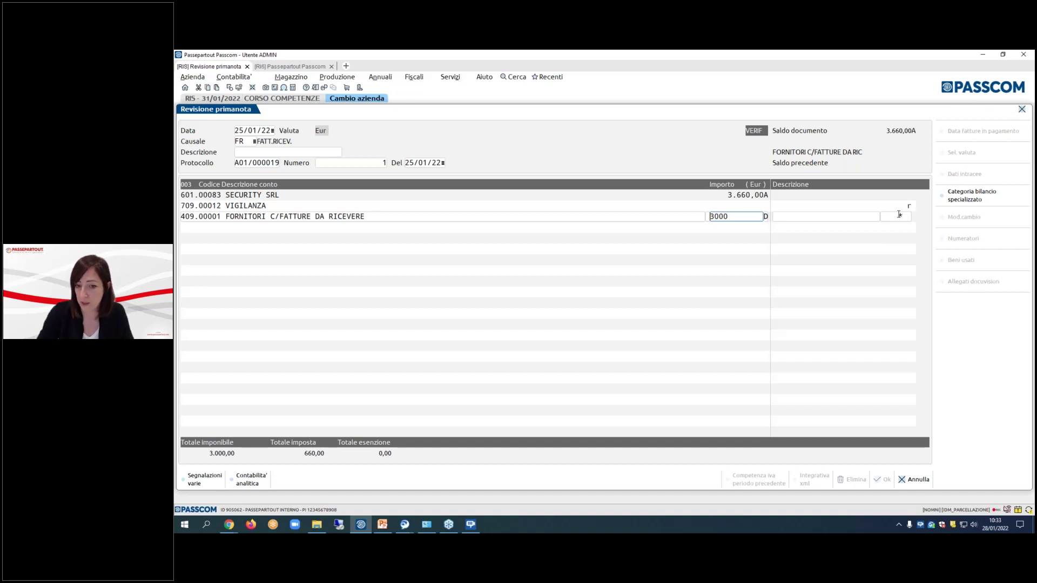
pyautogui.press('Return')
pyautogui.press('Return')
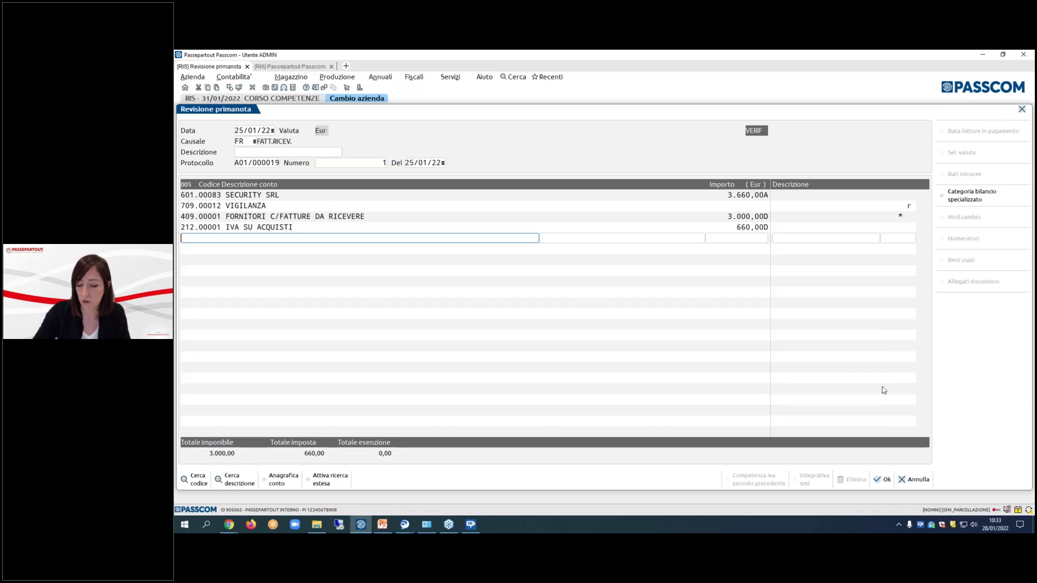
pyautogui.click(883, 480)
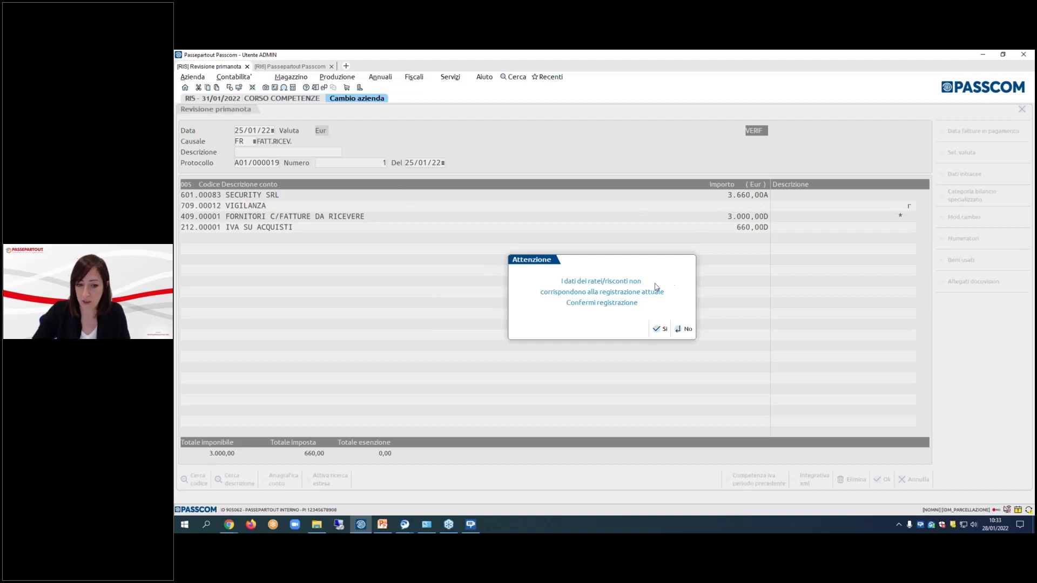
pyautogui.click(660, 331)
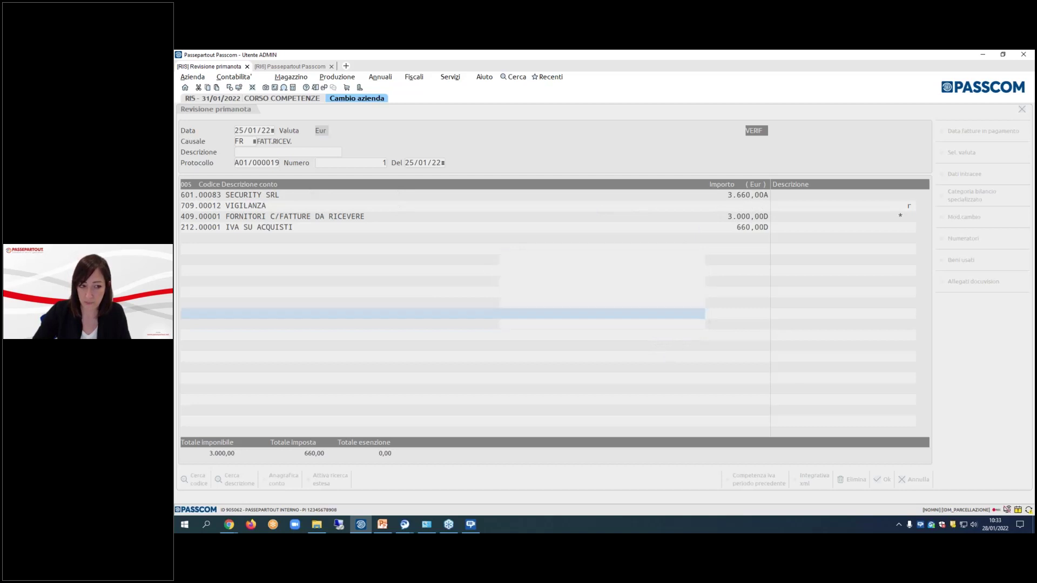
pyautogui.click(670, 319)
pyautogui.click(921, 481)
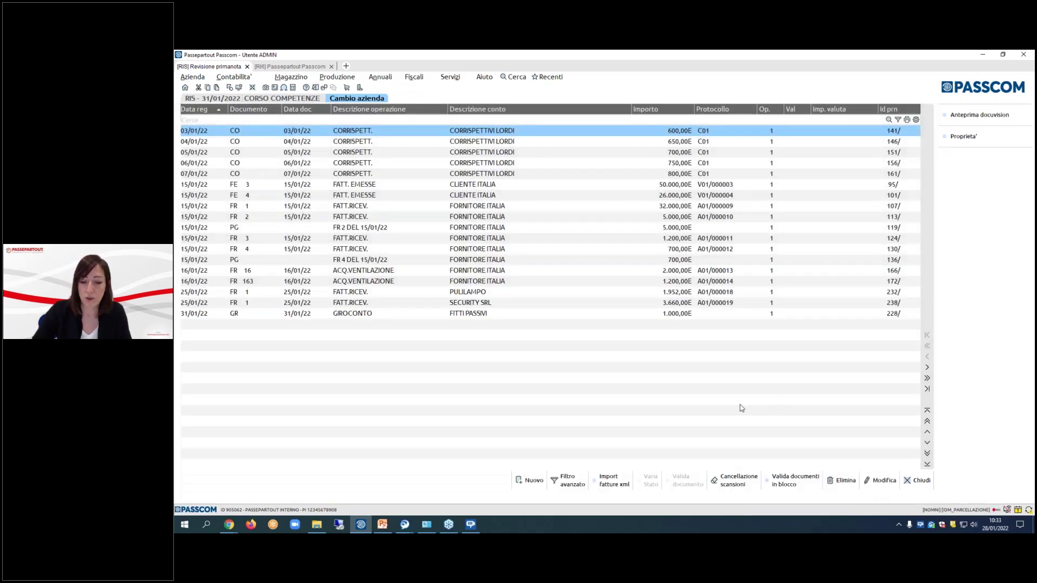
# - Start a new primanota entry with causale FE (FATT. EMESSE), document number 1, dated 31/01/22
pyautogui.click(529, 482)
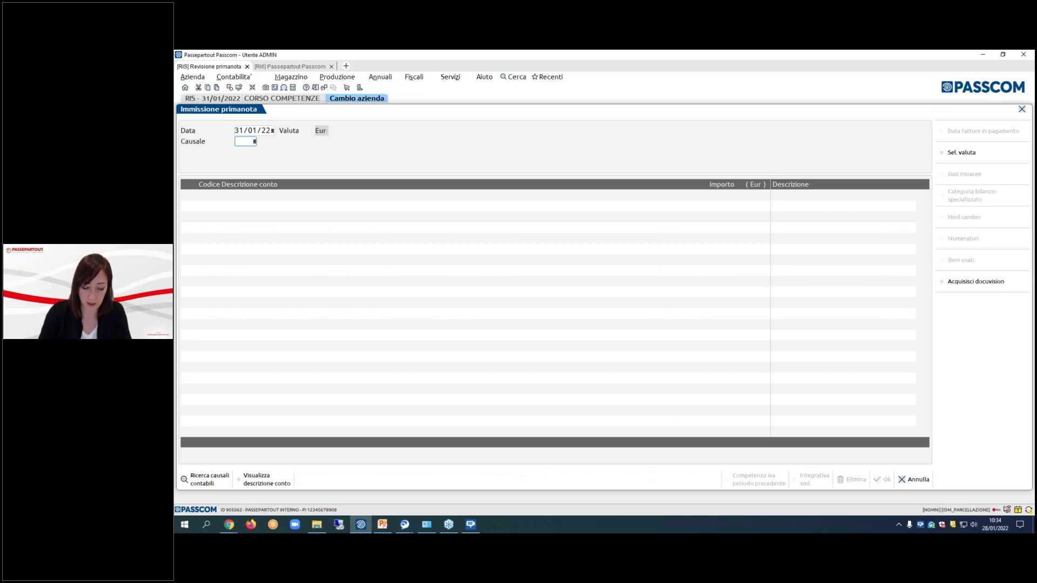
pyautogui.write('FE')
pyautogui.press('Return')
pyautogui.press('Return')
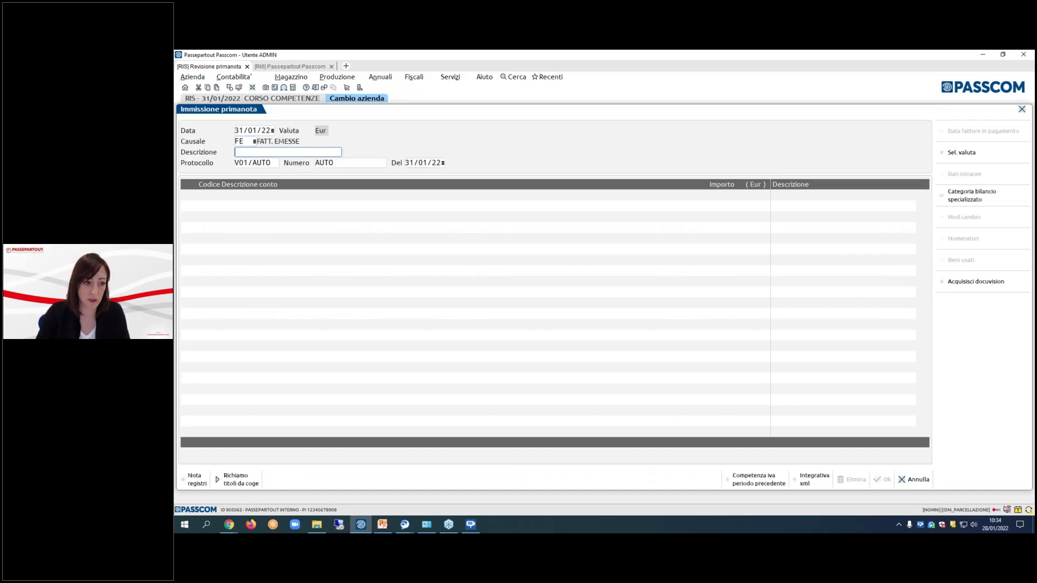
pyautogui.press('Return')
pyautogui.write('1')
pyautogui.press('Return')
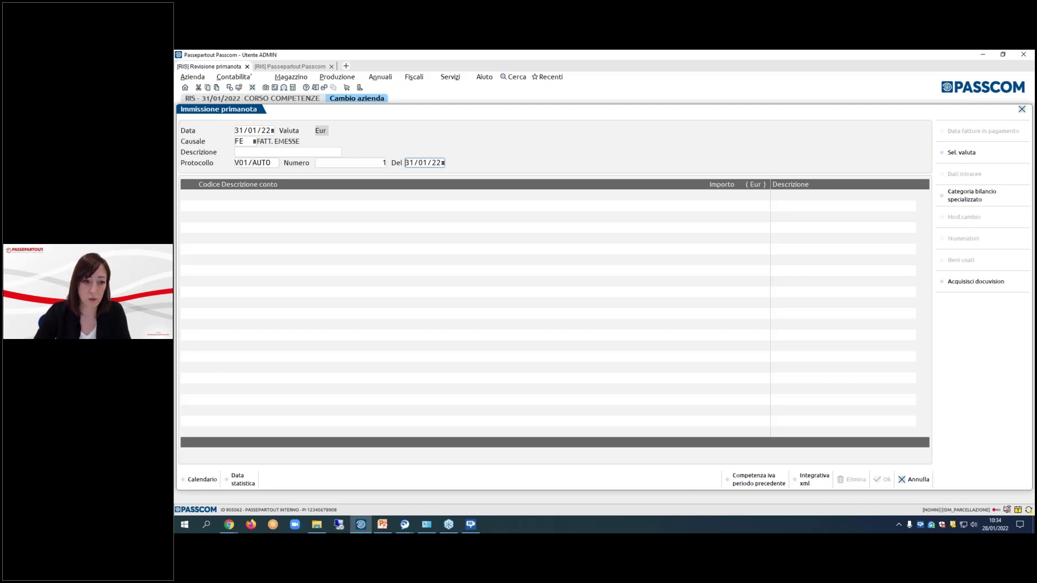
pyautogui.press('Return')
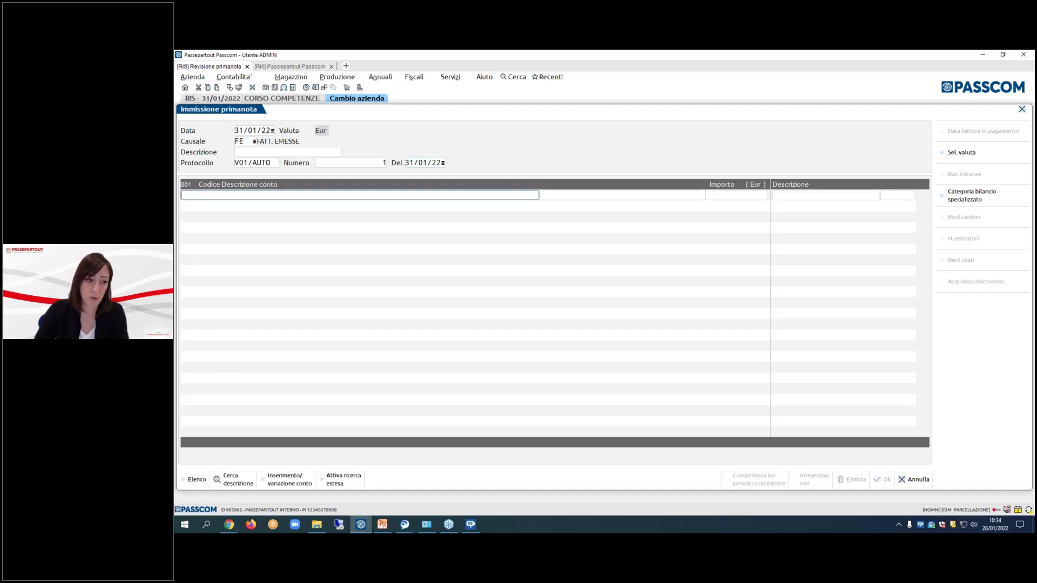
# - Enter customer 501.00002 CLIENTE ITALIA on the first line with an amount of 1000
pyautogui.press('F2')
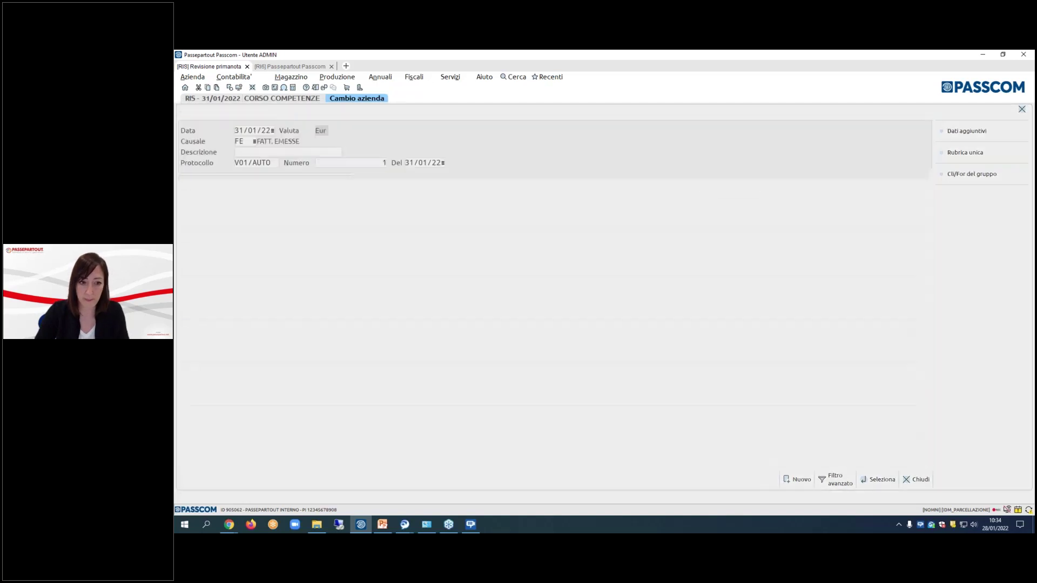
pyautogui.press('Return')
pyautogui.write('1000')
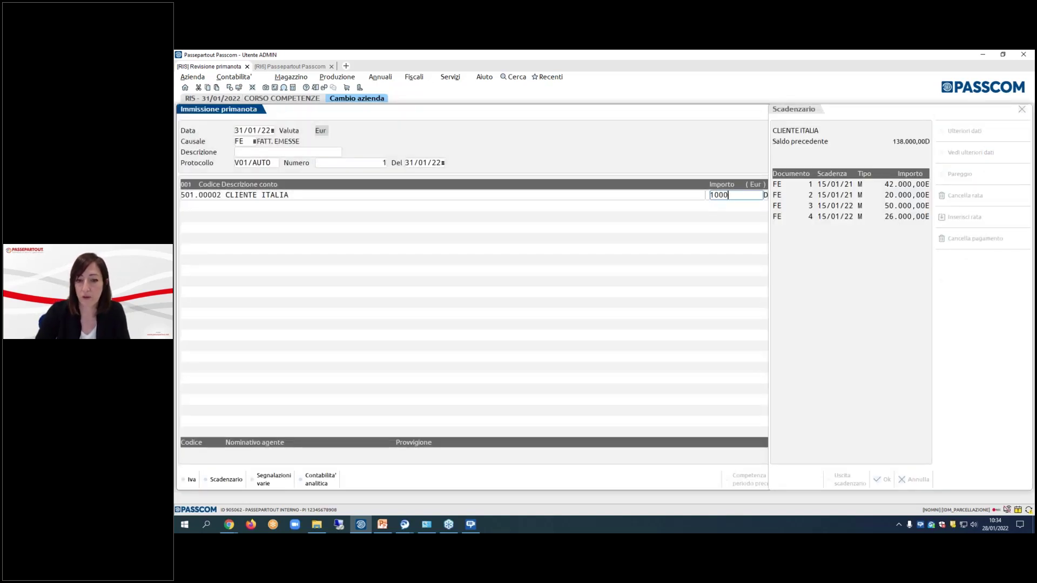
pyautogui.press('Return')
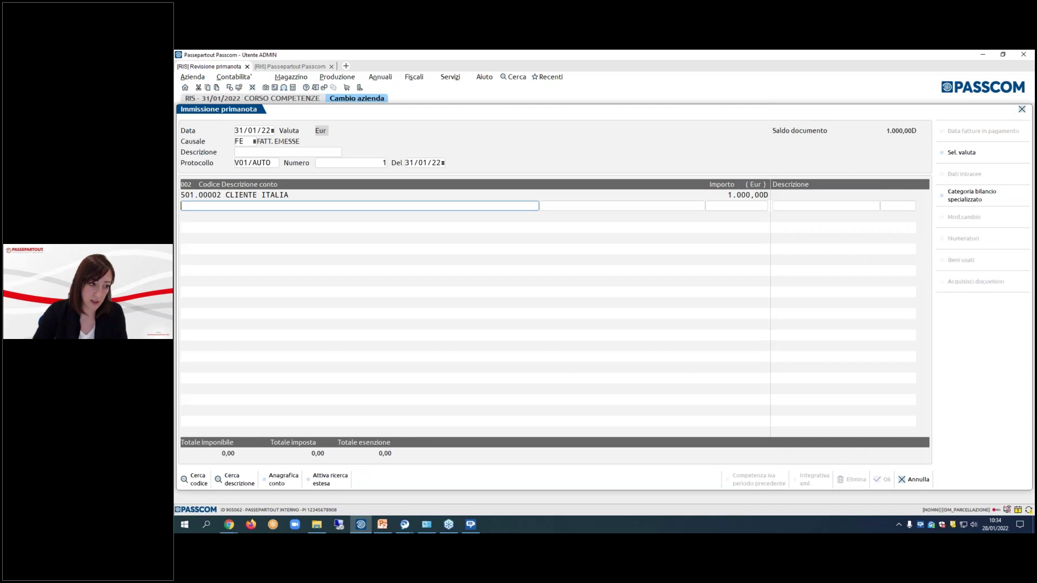
# - Choose the revenue account 803.00001 RICAVI PRESTAZIONI SERVIZI from the RICAVI group for the second line
pyautogui.press('F2')
pyautogui.press('Down')
pyautogui.press('Down')
pyautogui.press('Down')
pyautogui.press('Down')
pyautogui.press('Down')
pyautogui.press('Down')
pyautogui.press('Down')
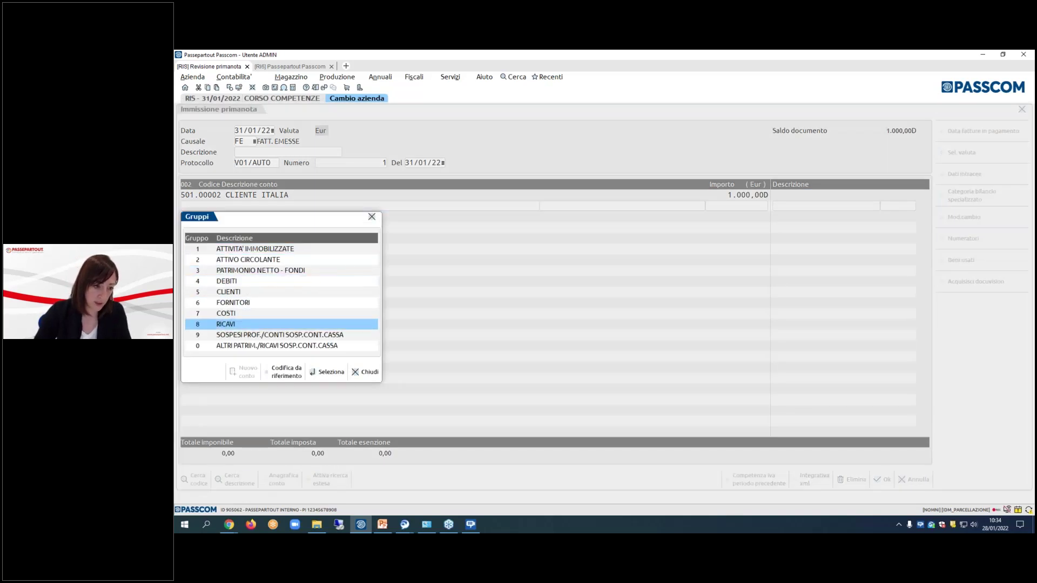
pyautogui.press('Return')
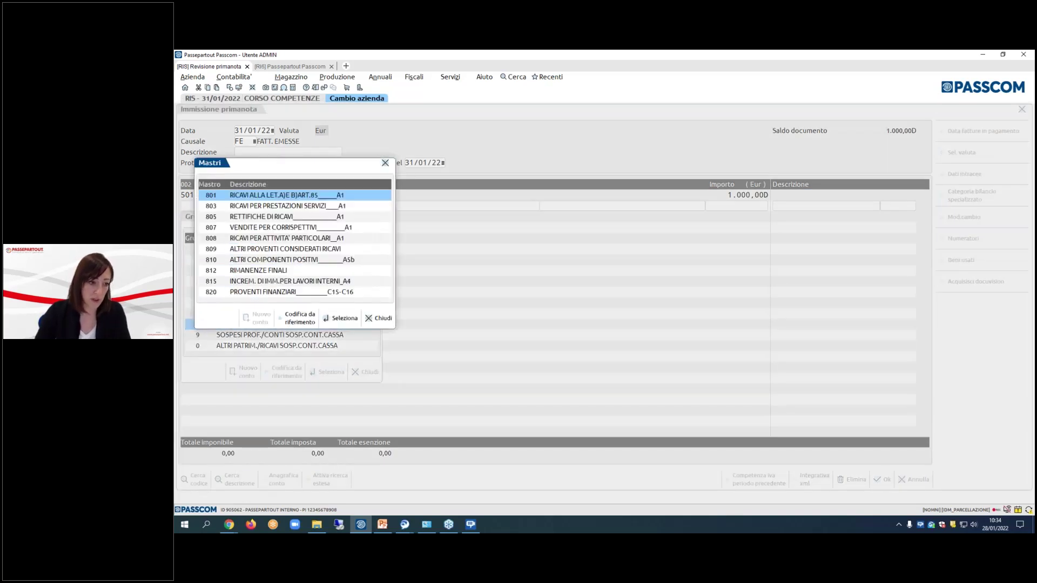
pyautogui.press('Down')
pyautogui.press('Return')
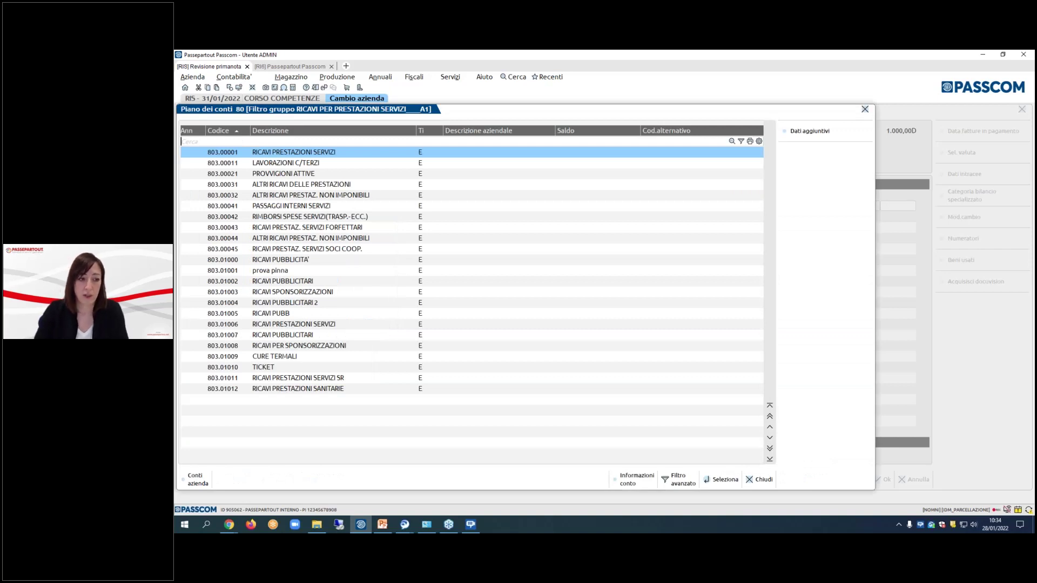
pyautogui.press('Return')
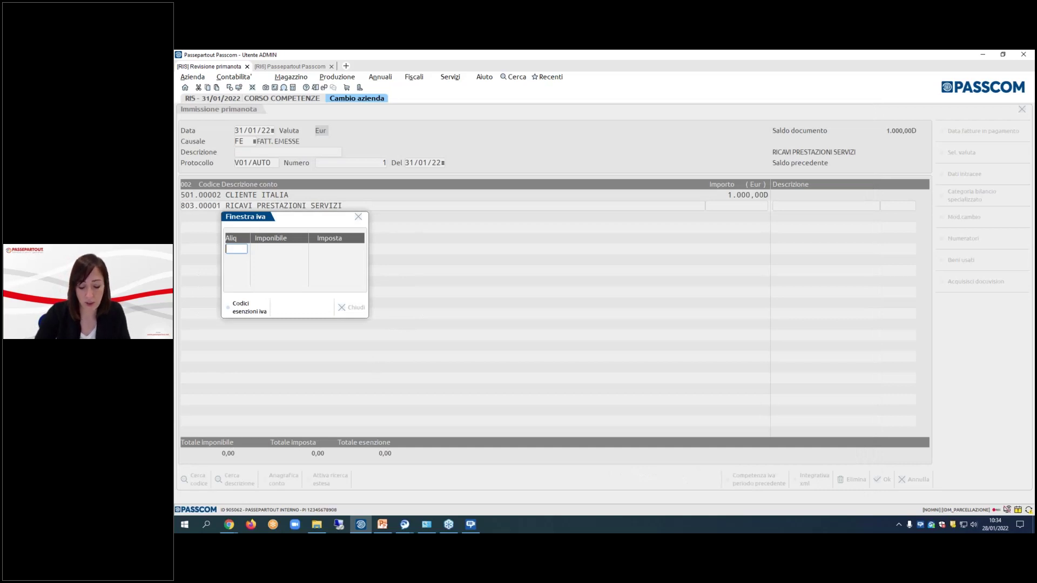
# - Skip the VAT breakdown, open the revenue line's ratei/risconti record and set its description to SERVIZI 2021, keeping the proposed document data and account
pyautogui.press('Escape')
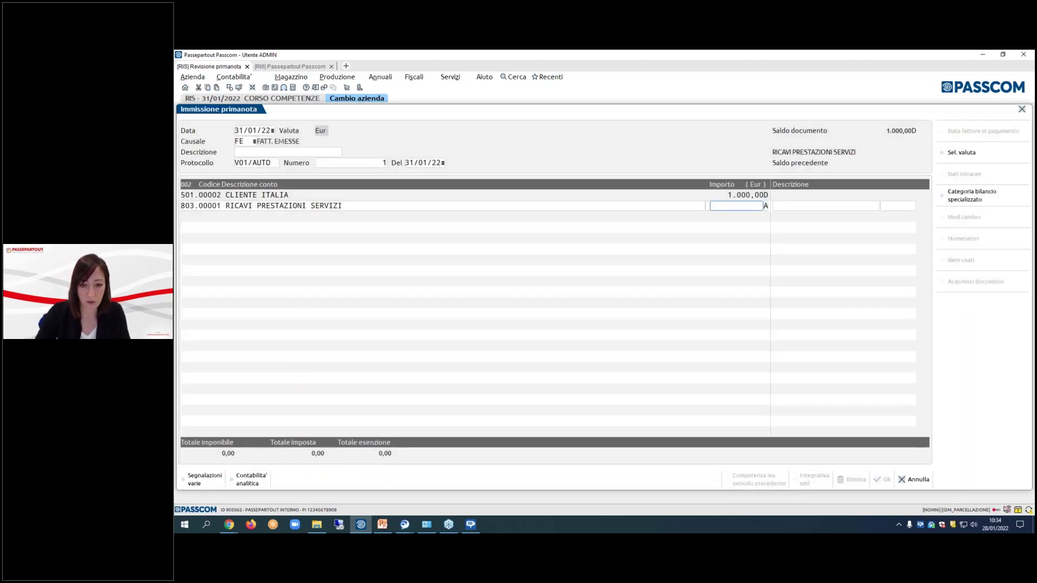
pyautogui.click(826, 206)
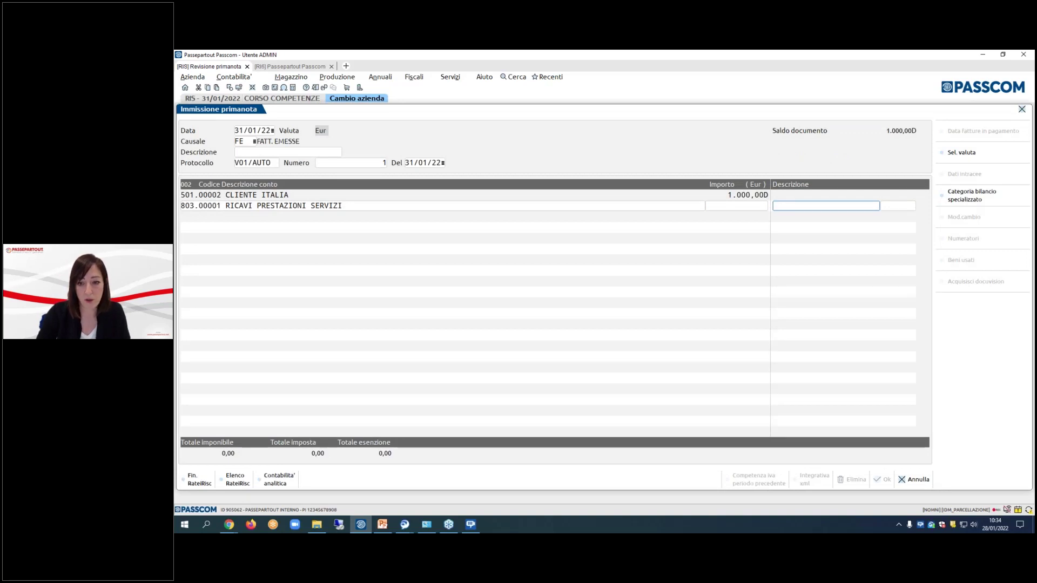
pyautogui.click(205, 482)
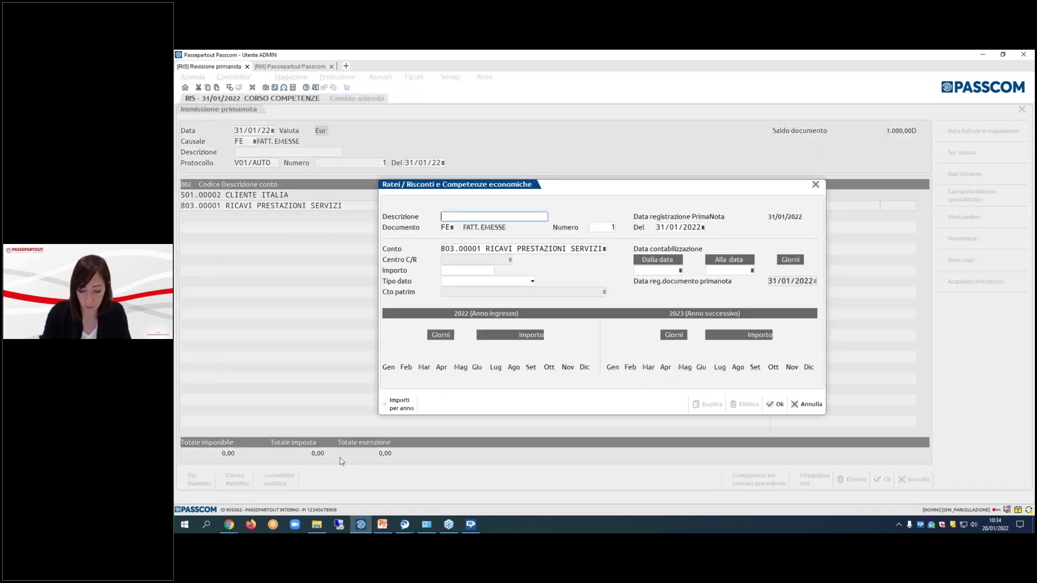
pyautogui.write('SERV')
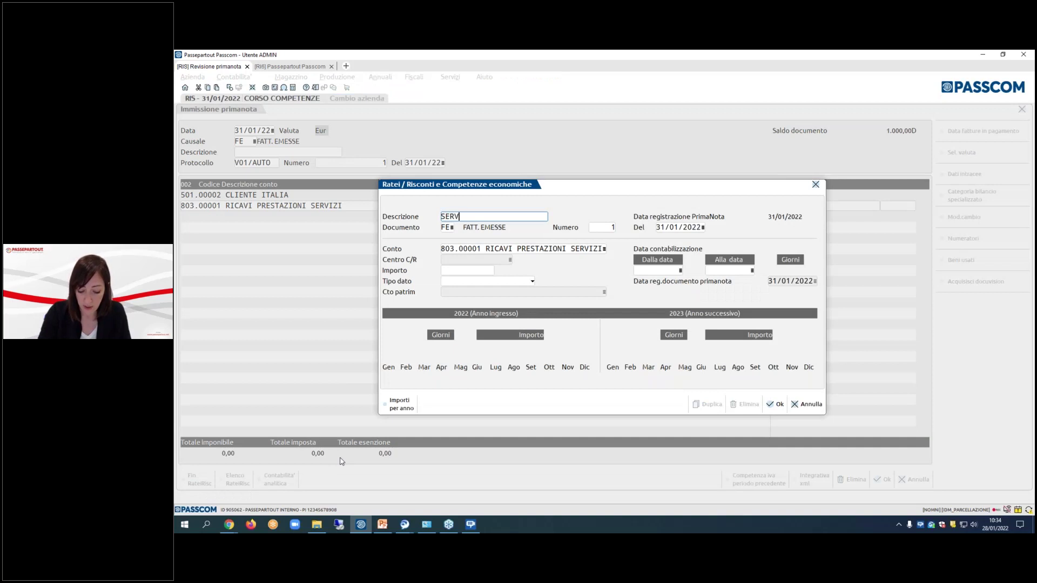
pyautogui.write('IZI')
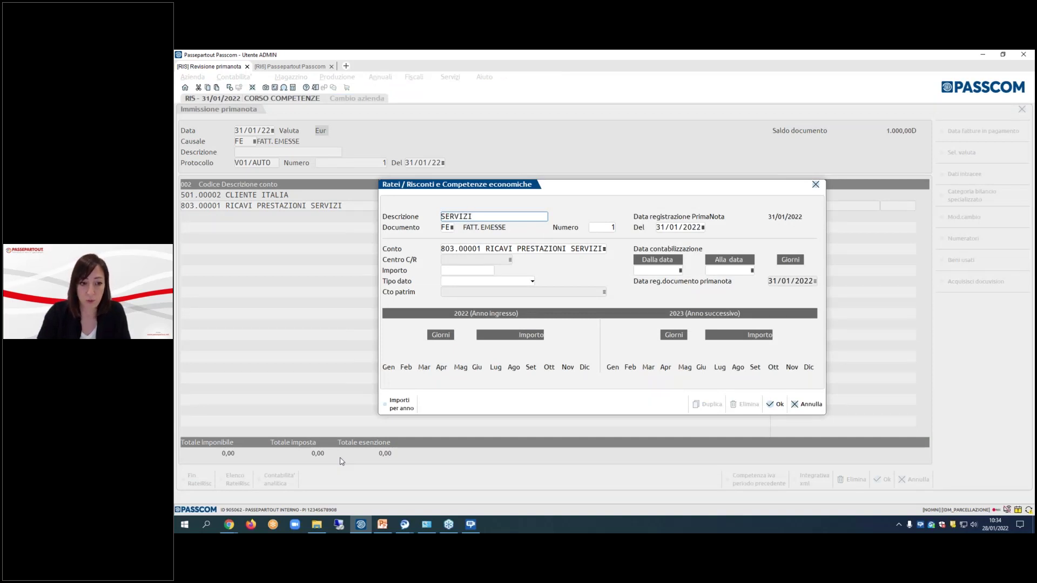
pyautogui.write(' 2021')
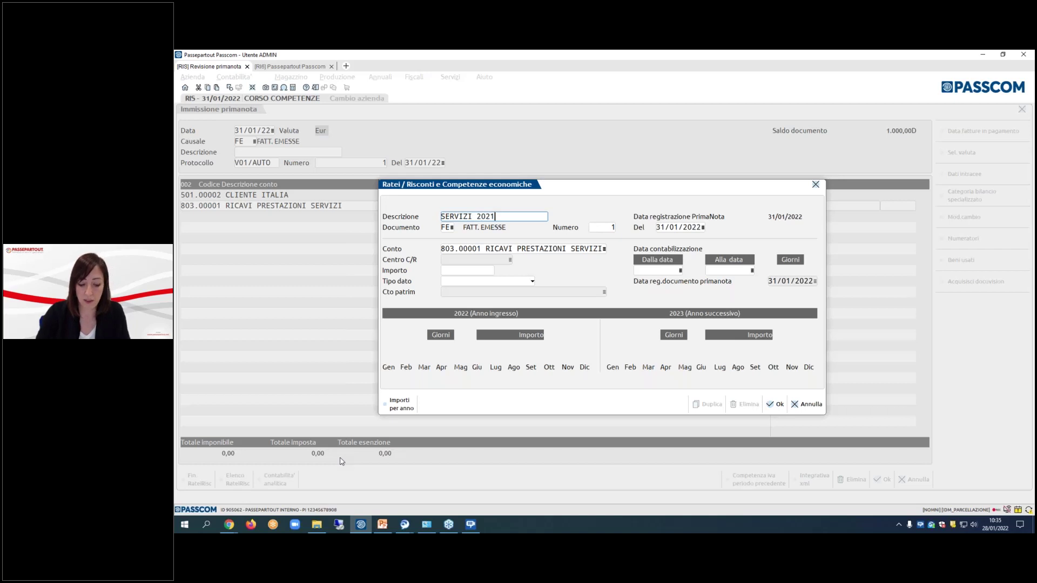
pyautogui.press('Return')
pyautogui.press('Return')
pyautogui.press('Return')
pyautogui.press('Return')
pyautogui.press('Return')
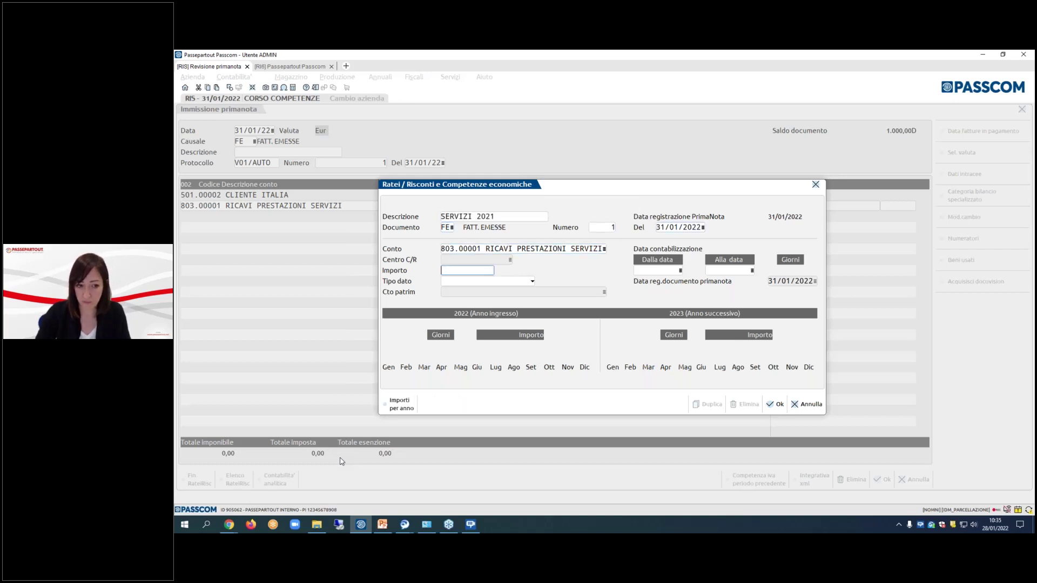
pyautogui.moveTo(672, 186); pyautogui.dragTo(672, 218)
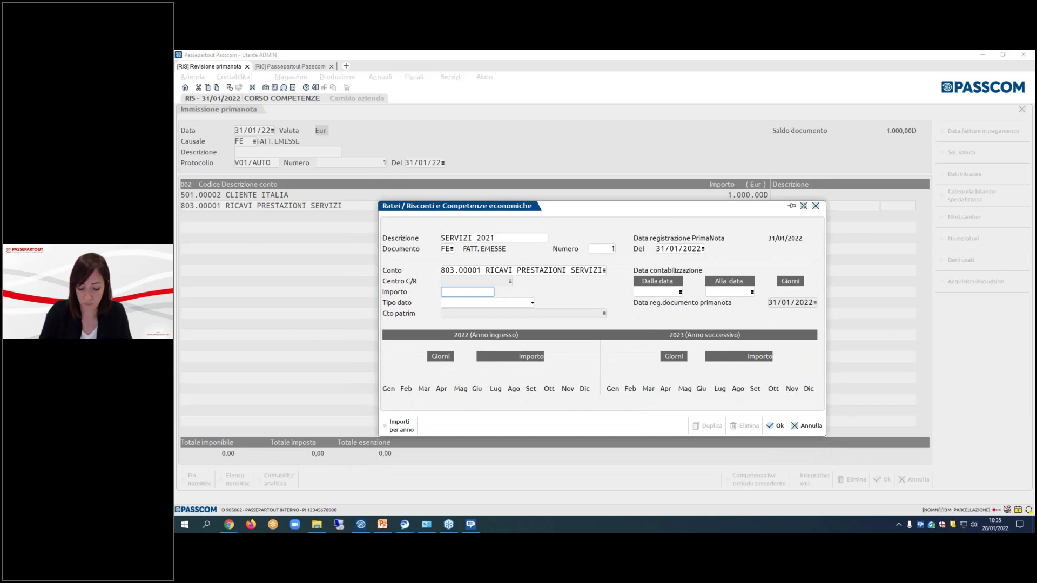
pyautogui.press('super')
pyautogui.write('cal')
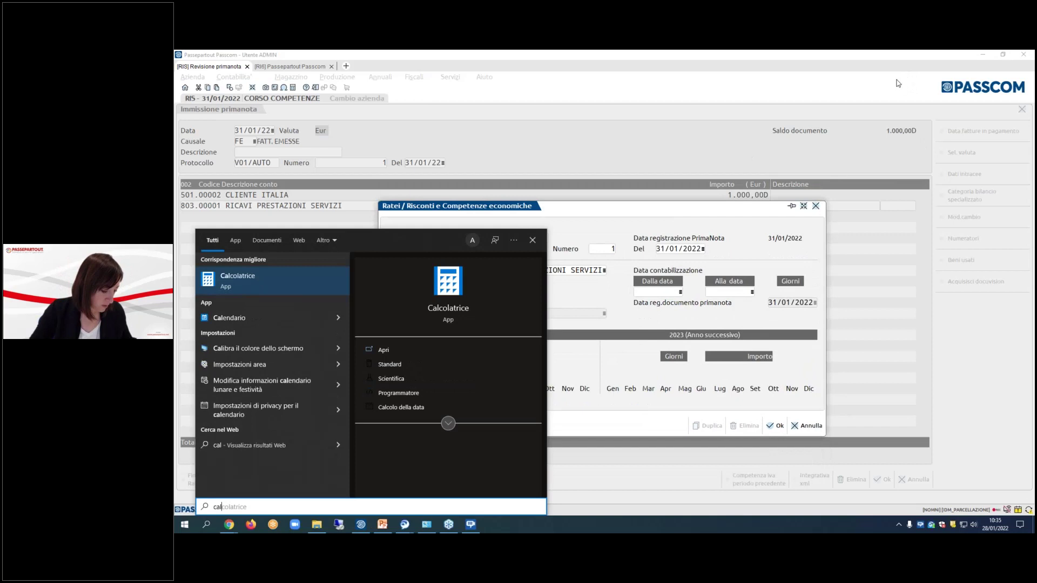
pyautogui.click(533, 241)
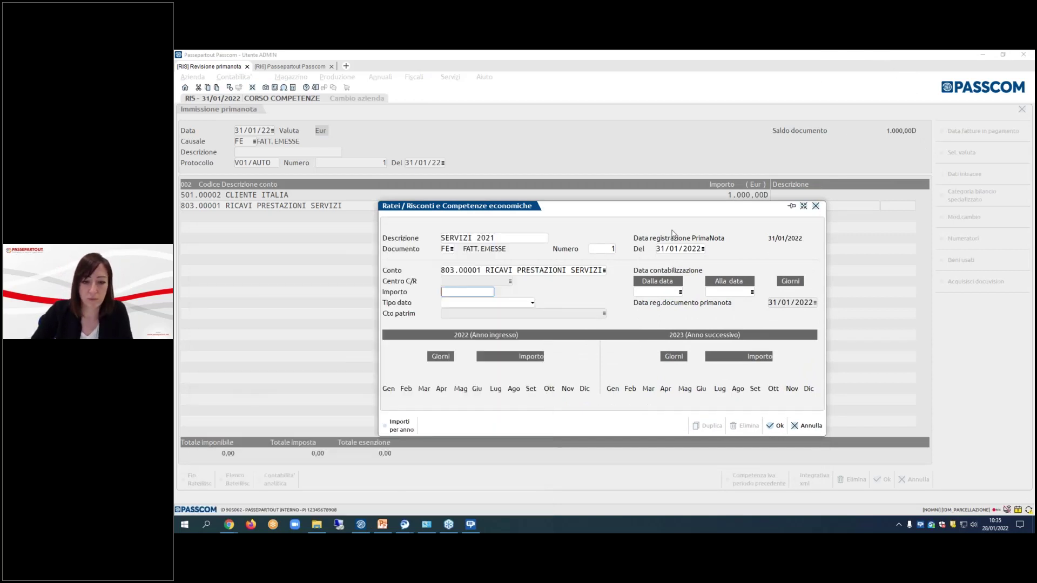
# - Discard the open ratei/risconti record and set the CLIENTE ITALIA line's amount to 2000, confirming the line
pyautogui.click(812, 426)
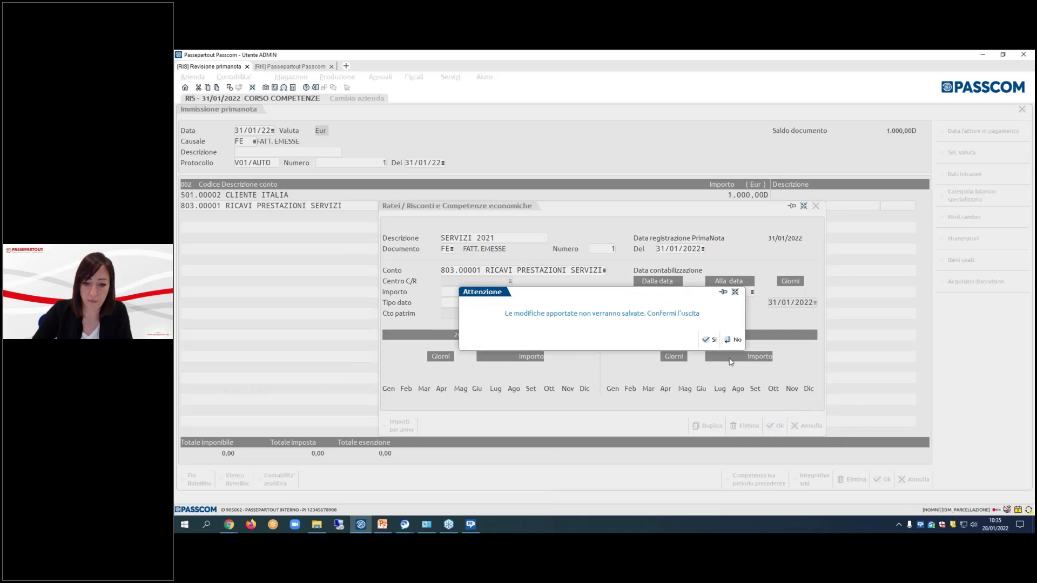
pyautogui.click(713, 341)
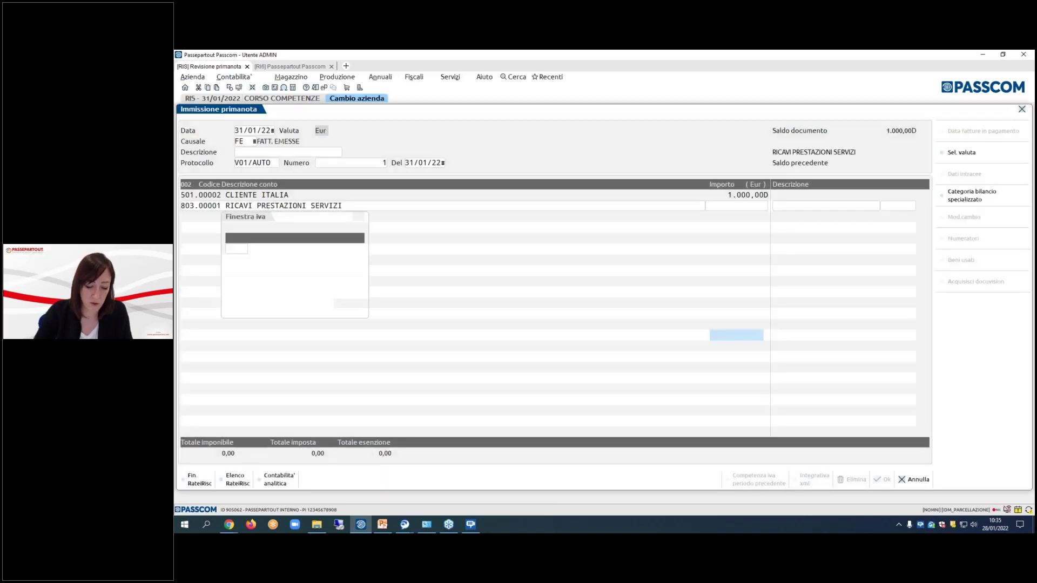
pyautogui.press('Return')
pyautogui.write('2000')
pyautogui.press('Return')
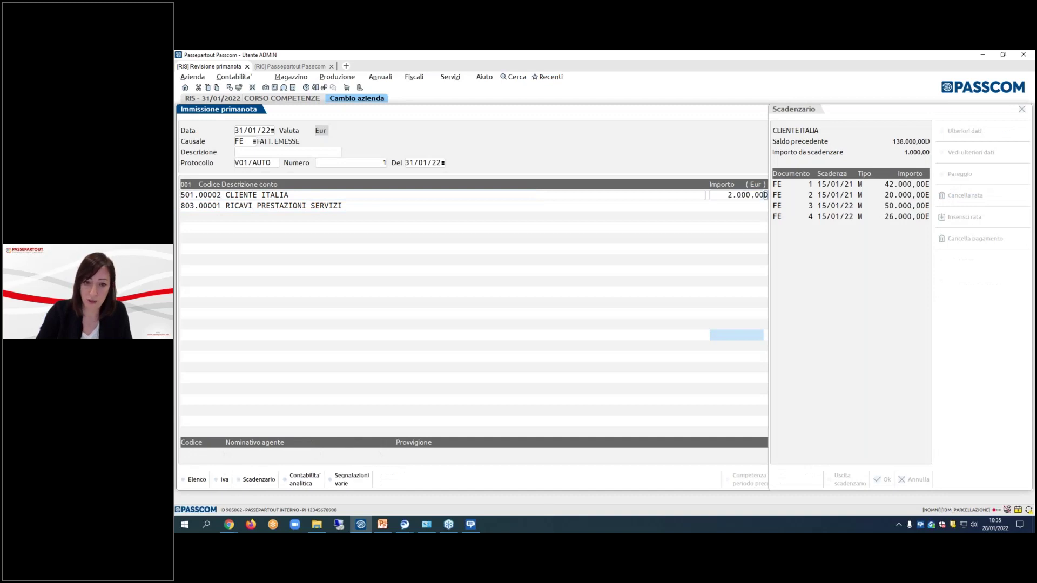
pyautogui.press('Return')
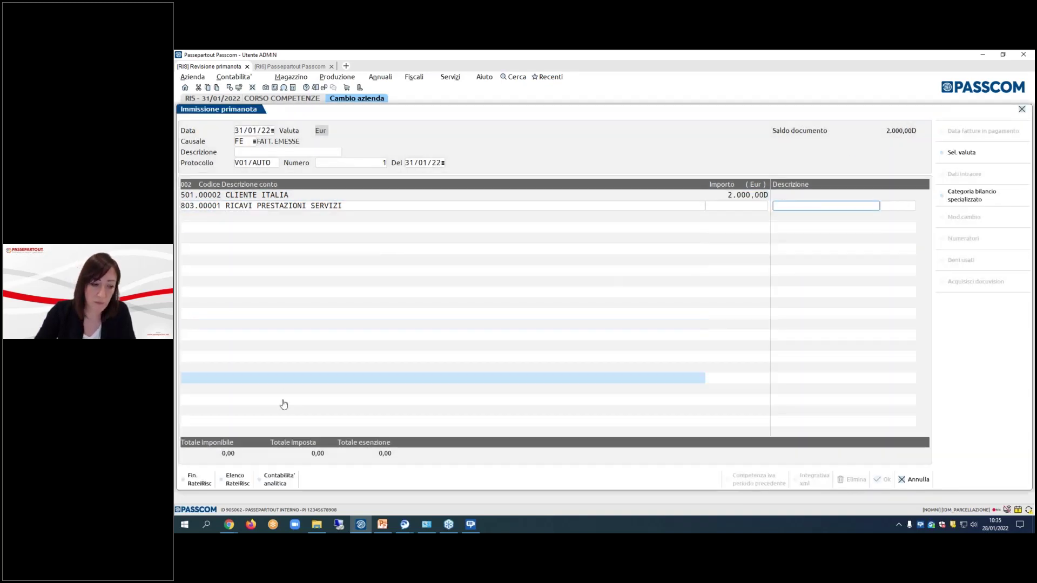
# - Create a ratei/risconti record on the revenue line described as SERVIZI 2021, with an amount of 1639,34, keeping the proposed document data and account
pyautogui.click(204, 481)
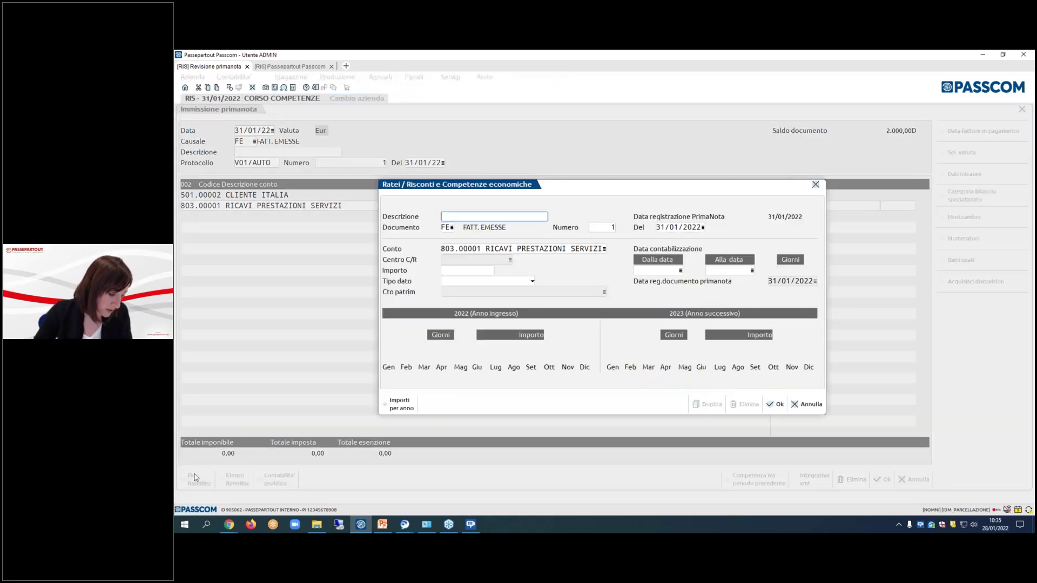
pyautogui.write('SERVIZI 2021')
pyautogui.press('Return')
pyautogui.press('Return')
pyautogui.press('Return')
pyautogui.press('Return')
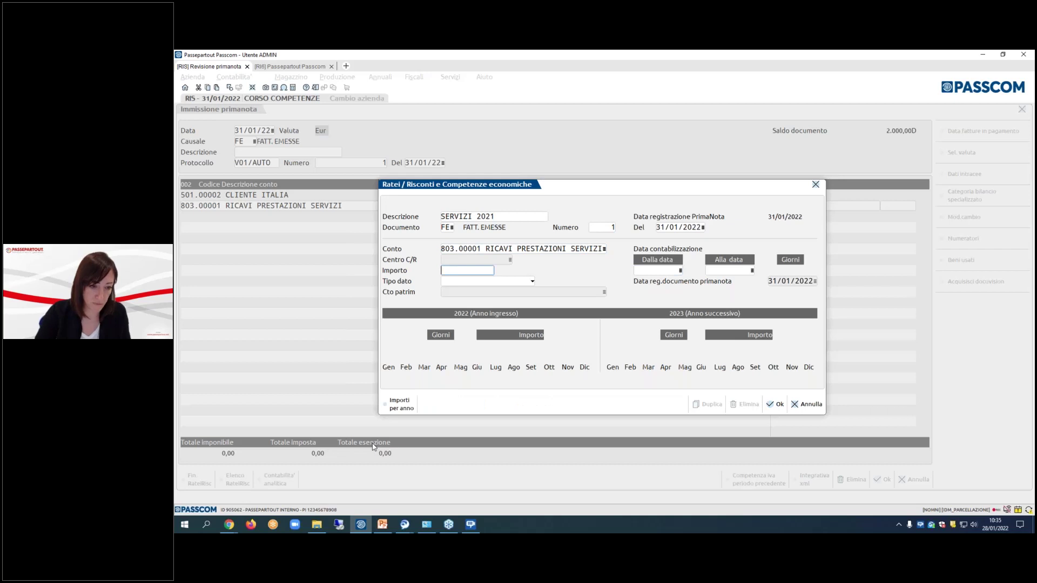
pyautogui.write('1')
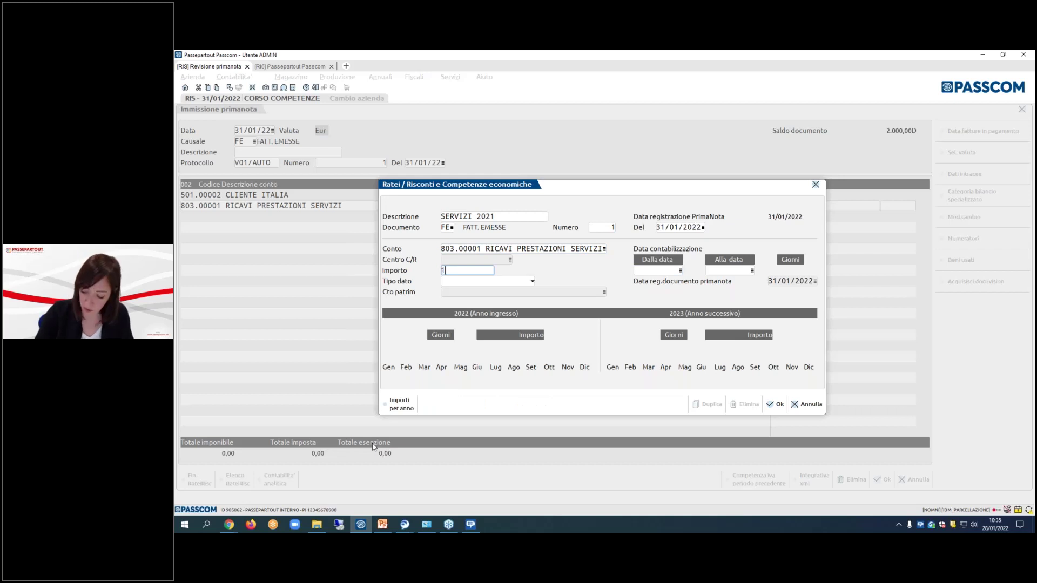
pyautogui.write('639,34')
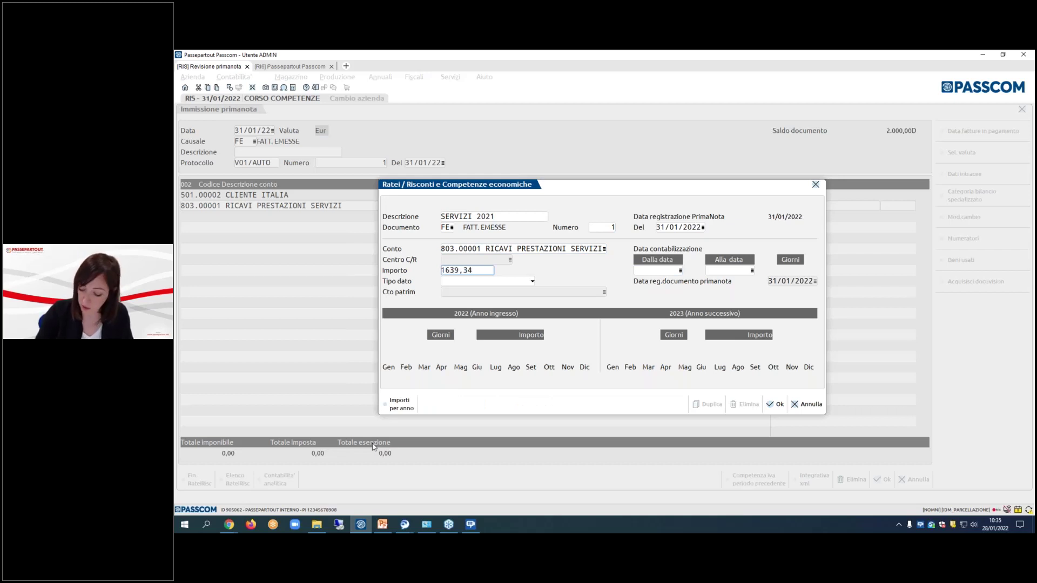
pyautogui.press('Return')
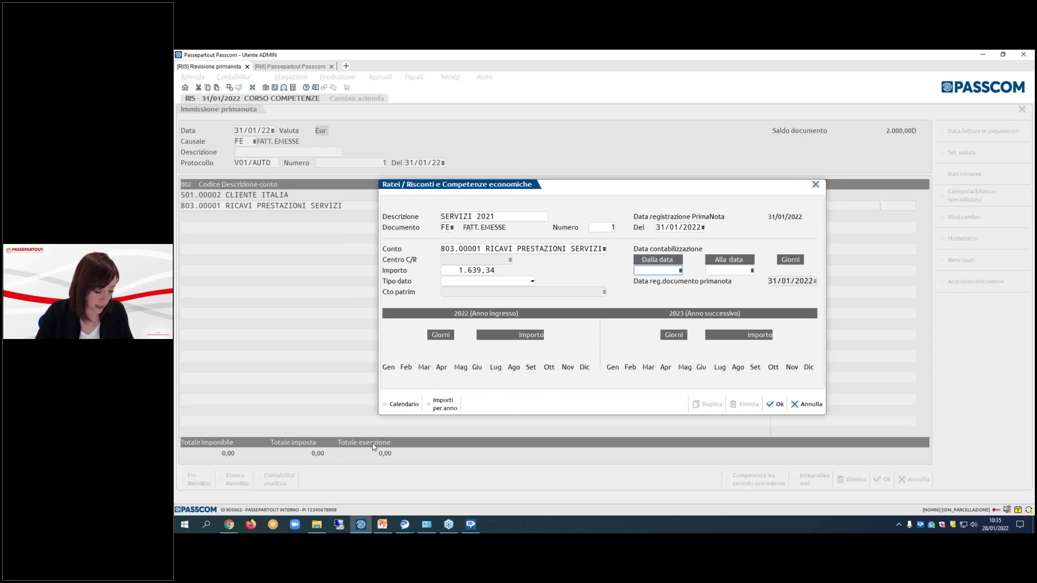
# - Set the record's competence period from 01/01/2021 to 31/12/2021
pyautogui.write('010121')
pyautogui.press('Return')
pyautogui.write('31')
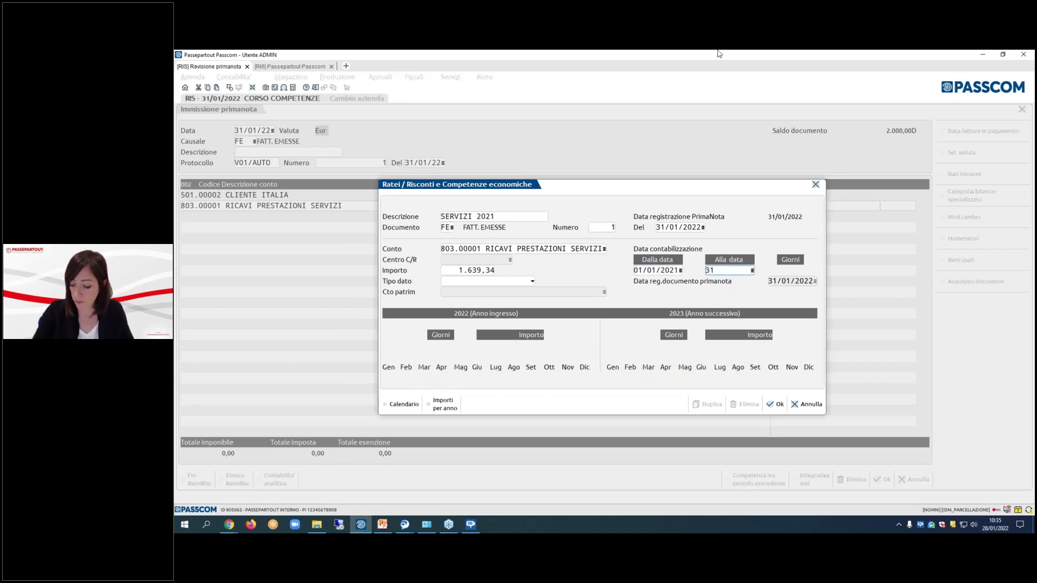
pyautogui.write('1221')
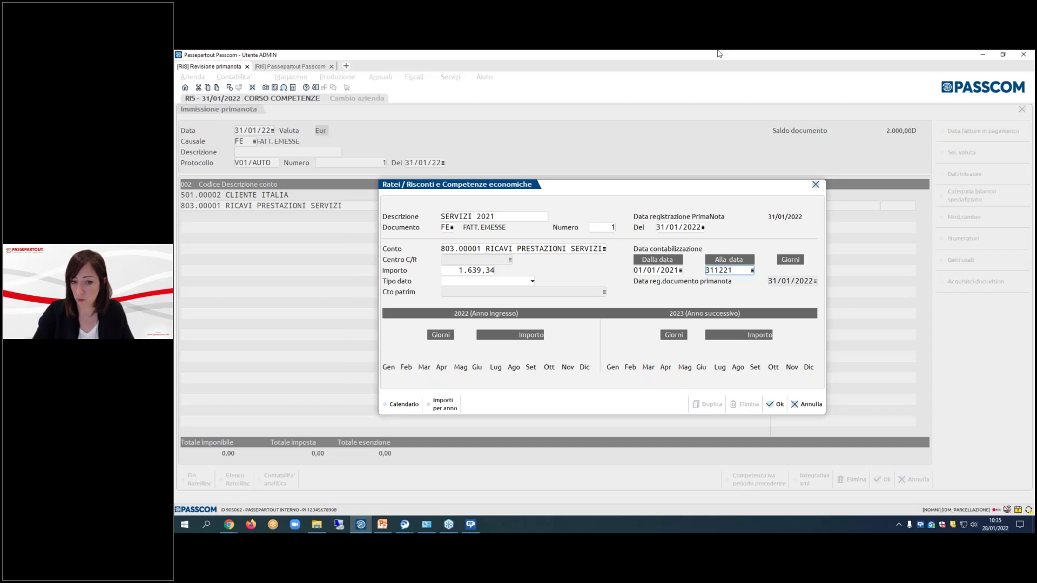
pyautogui.press('Return')
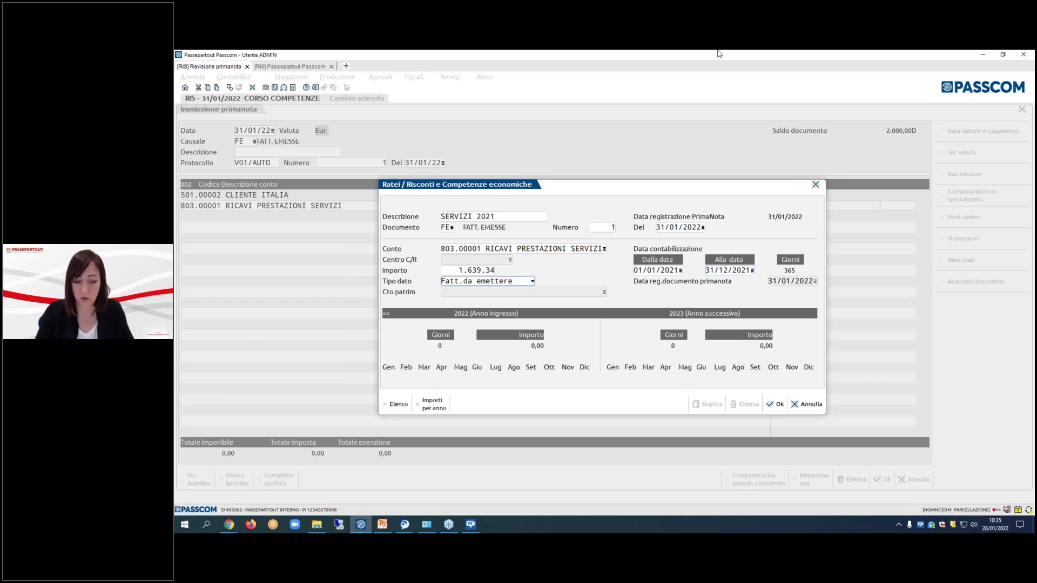
# - Keep the data type Fatt.da emettere, assign balance-sheet account 208.00121 CLIENTI C/FATTURE DA EMETTERE and save the record without an amount on the revenue line
pyautogui.press('Return')
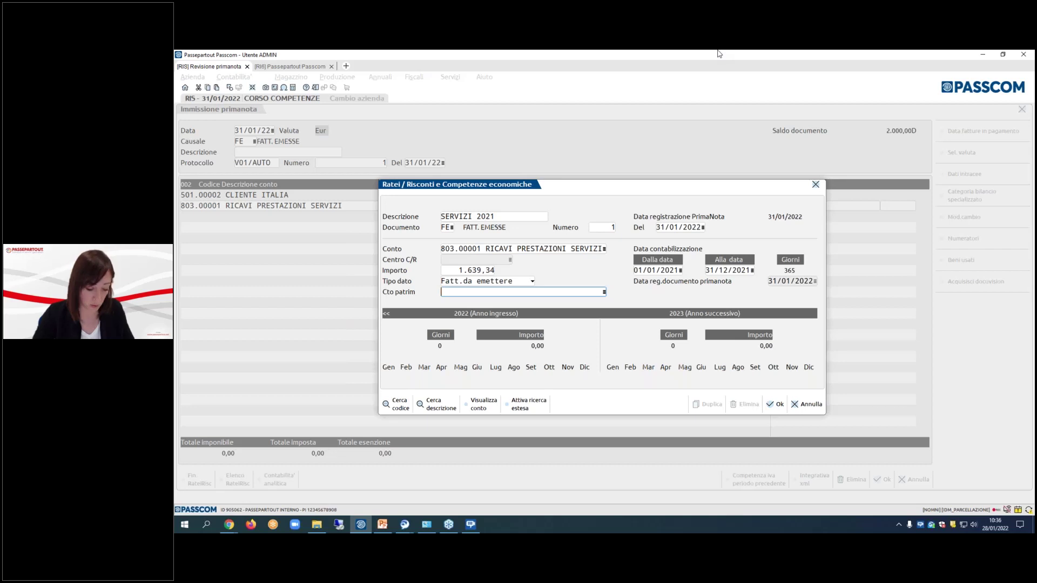
pyautogui.write('208.121')
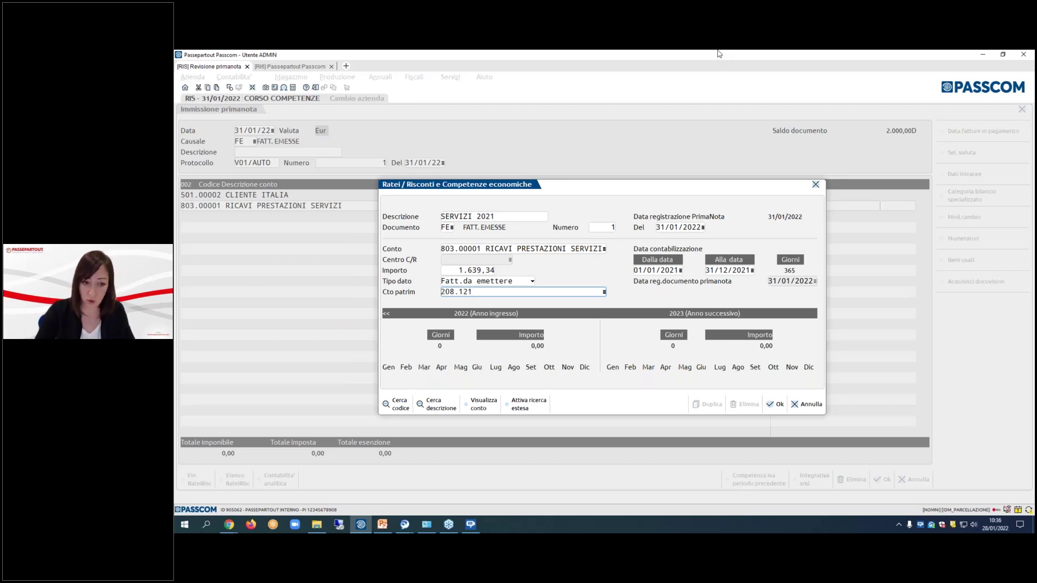
pyautogui.press('Return')
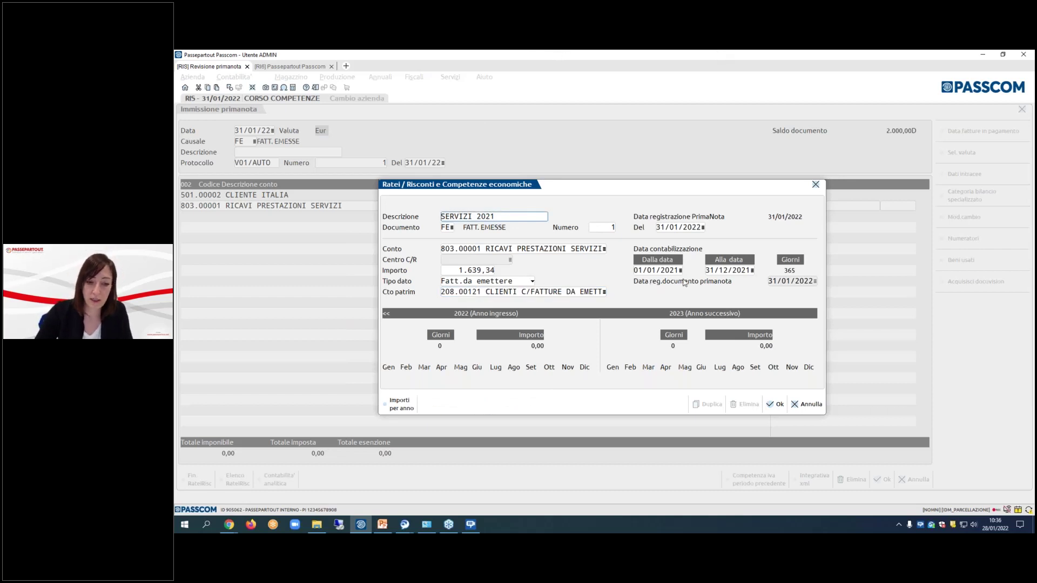
pyautogui.click(778, 404)
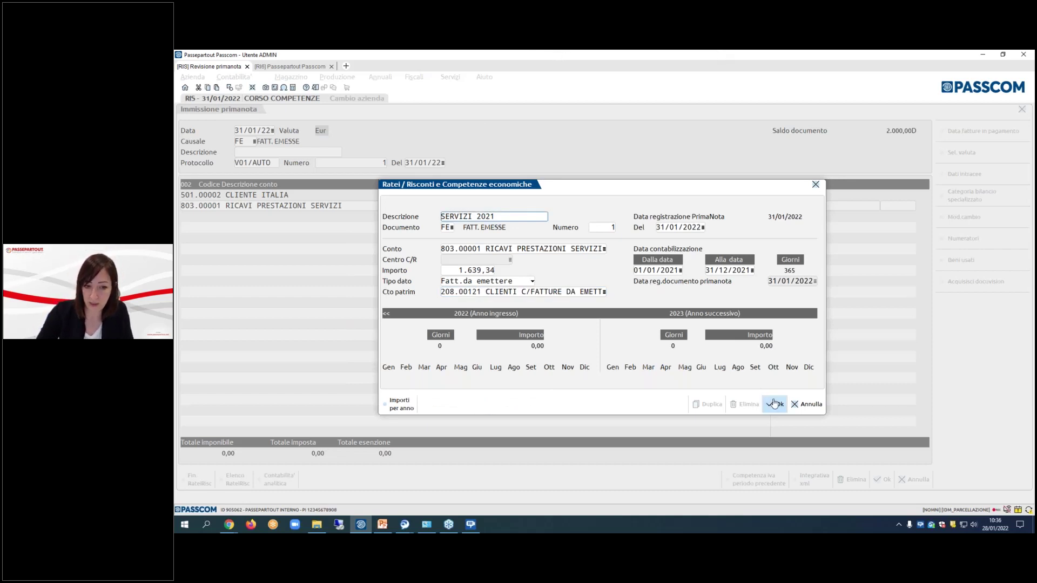
pyautogui.press('Return')
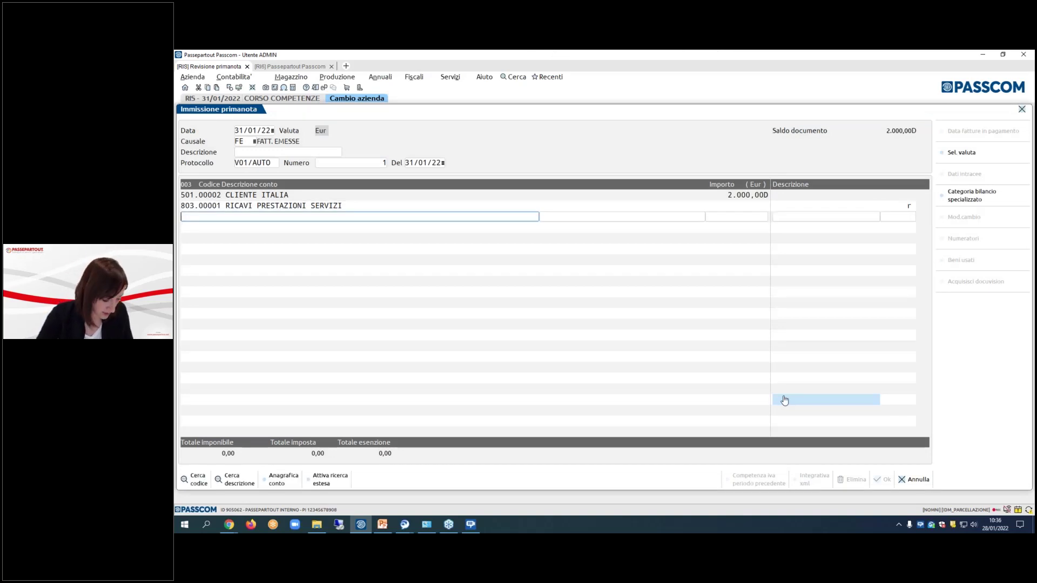
# - Add account 208.00121 CLIENTI C/FATTURE DA EMETTERE on the third line with a 22% VAT rate and a taxable amount of 1639,34
pyautogui.write('208.121')
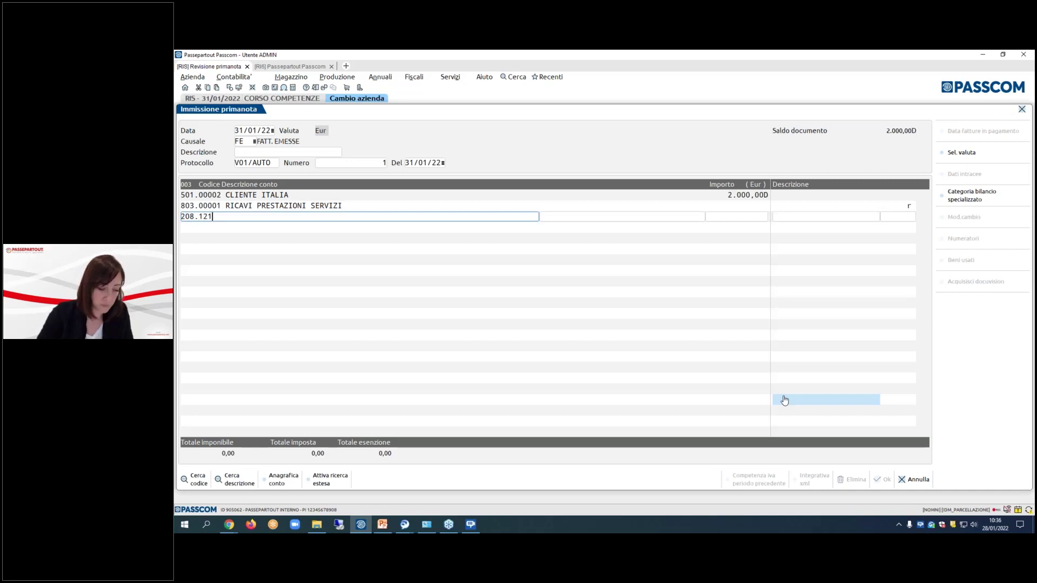
pyautogui.press('Return')
pyautogui.write('22')
pyautogui.press('Return')
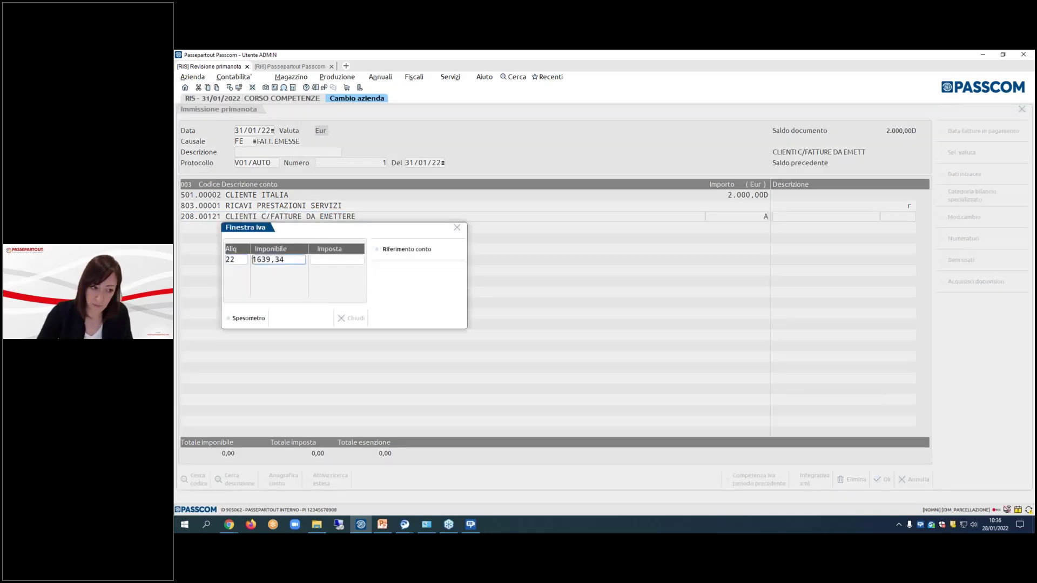
pyautogui.press('Return')
# - Set 803.00001 RICAVI PRESTAZIONI SERVIZI as the VAT line's reference account and close the VAT breakdown
pyautogui.click(432, 249)
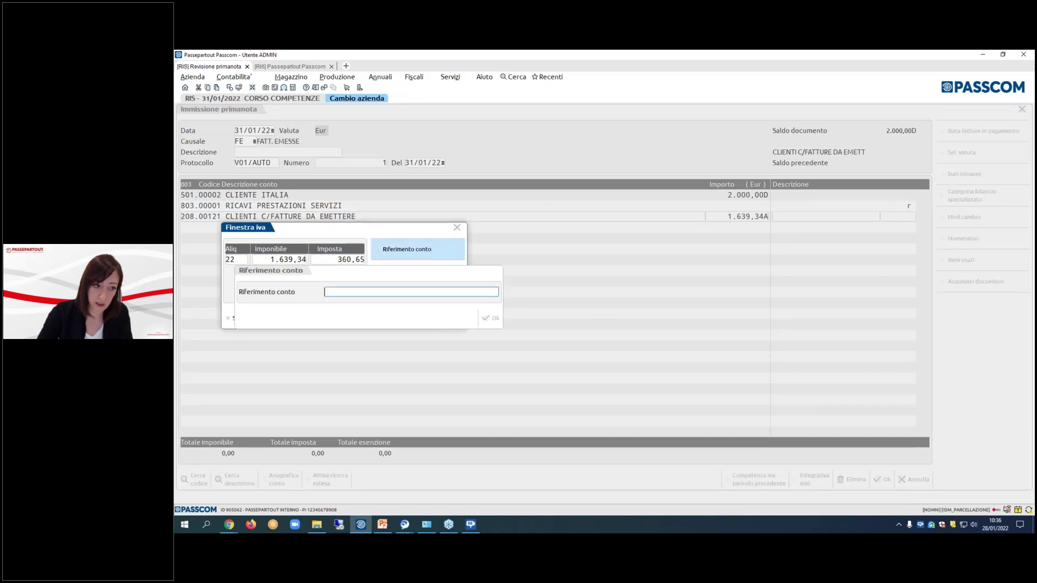
pyautogui.write('803.0000')
pyautogui.write('1')
pyautogui.press('Return')
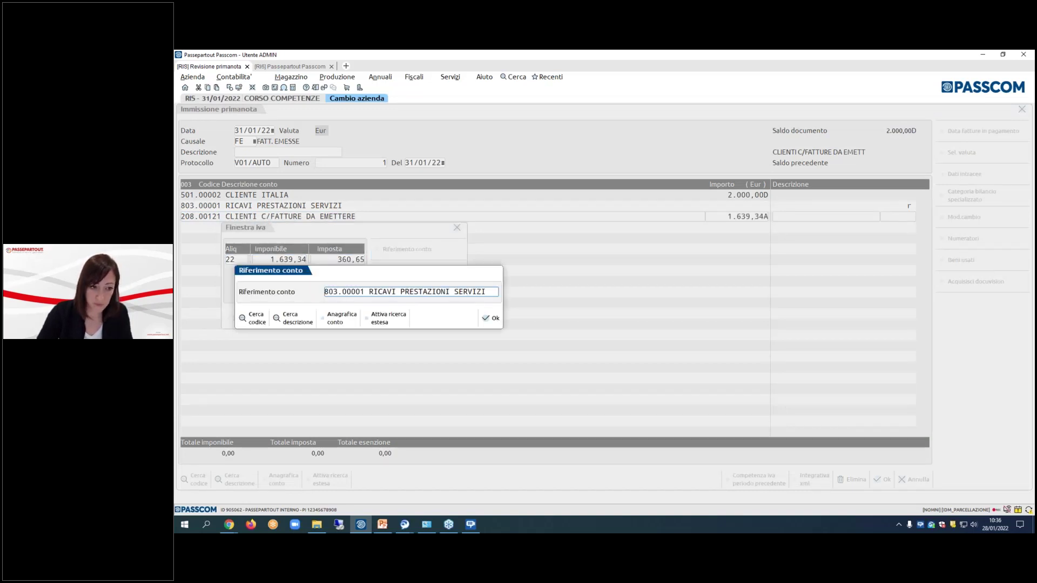
pyautogui.click(485, 325)
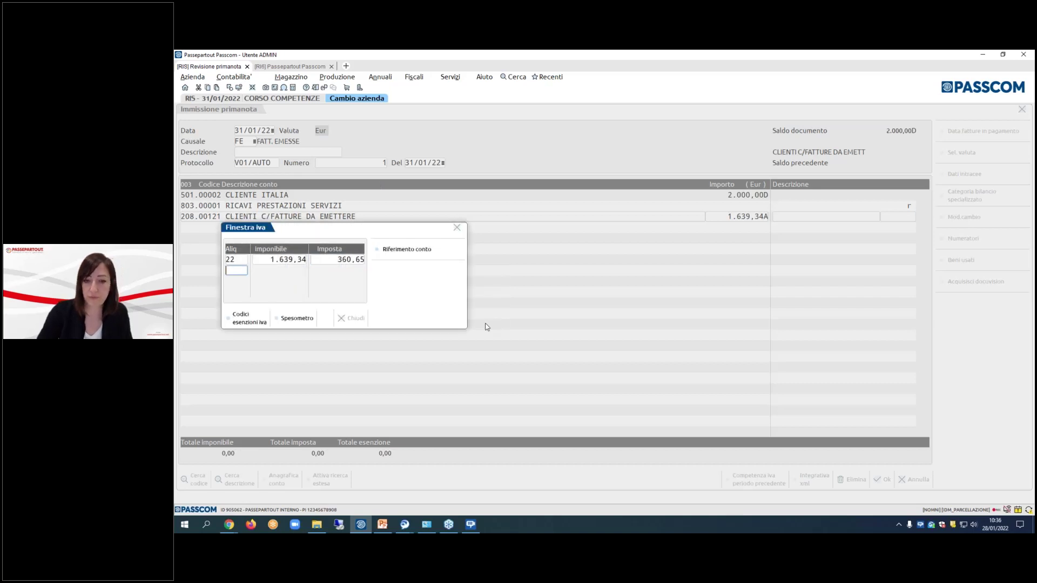
pyautogui.press('Return')
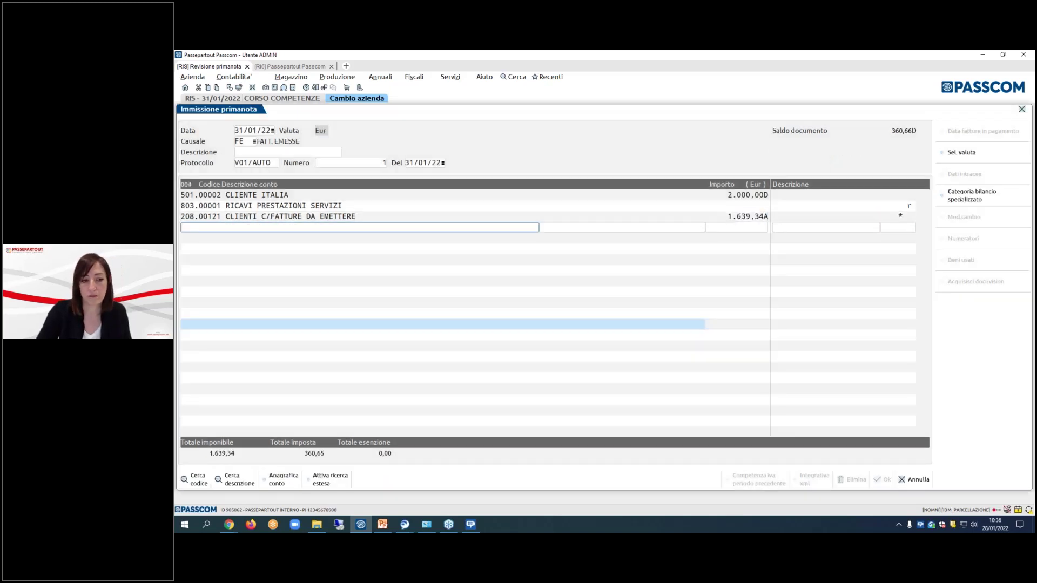
# - Correct the tax on the CLIENTI C/FATTURE DA EMETTERE line to 360,66, accept the difference and post it to 415.00012 IVA SU VENDITE
pyautogui.press('Up')
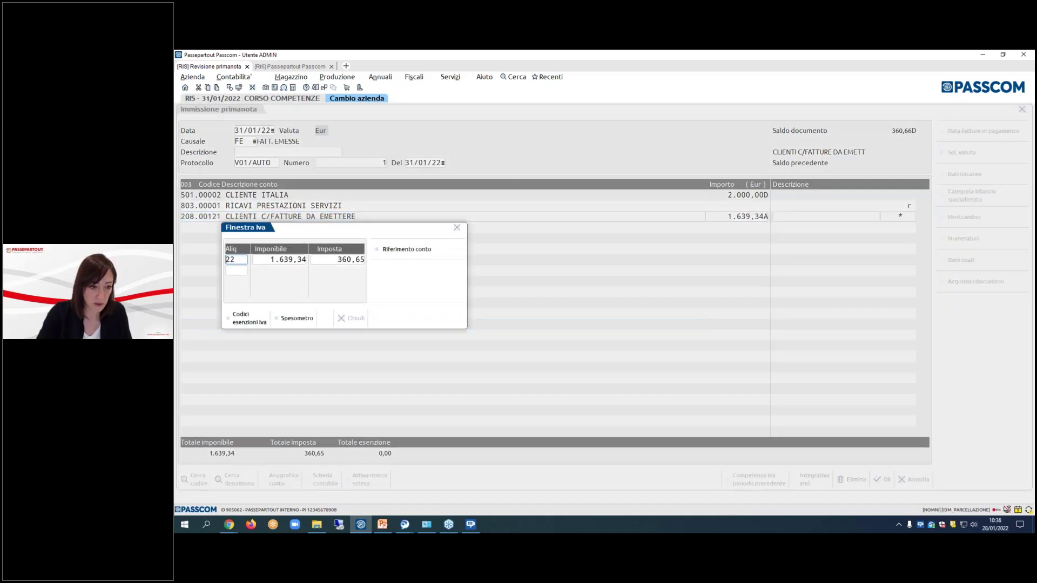
pyautogui.press('Return')
pyautogui.press('Return')
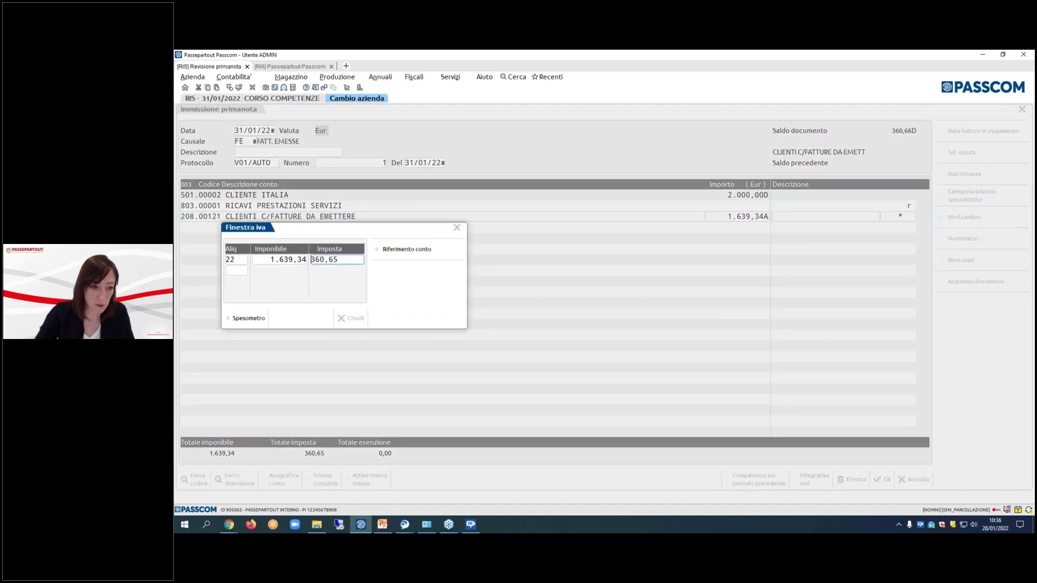
pyautogui.press('Right')
pyautogui.press('Right')
pyautogui.press('Right')
pyautogui.press('Delete')
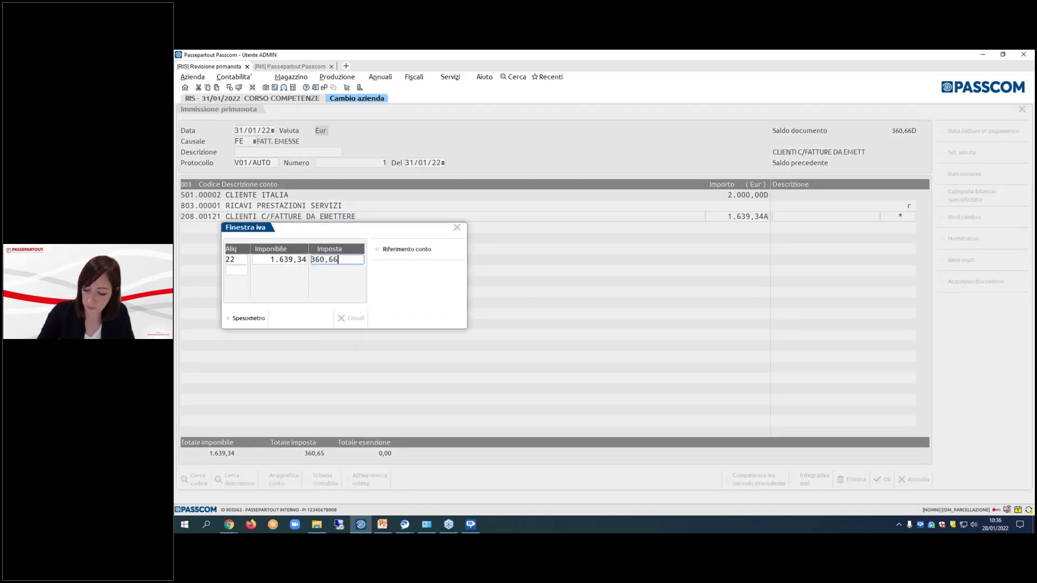
pyautogui.press('Return')
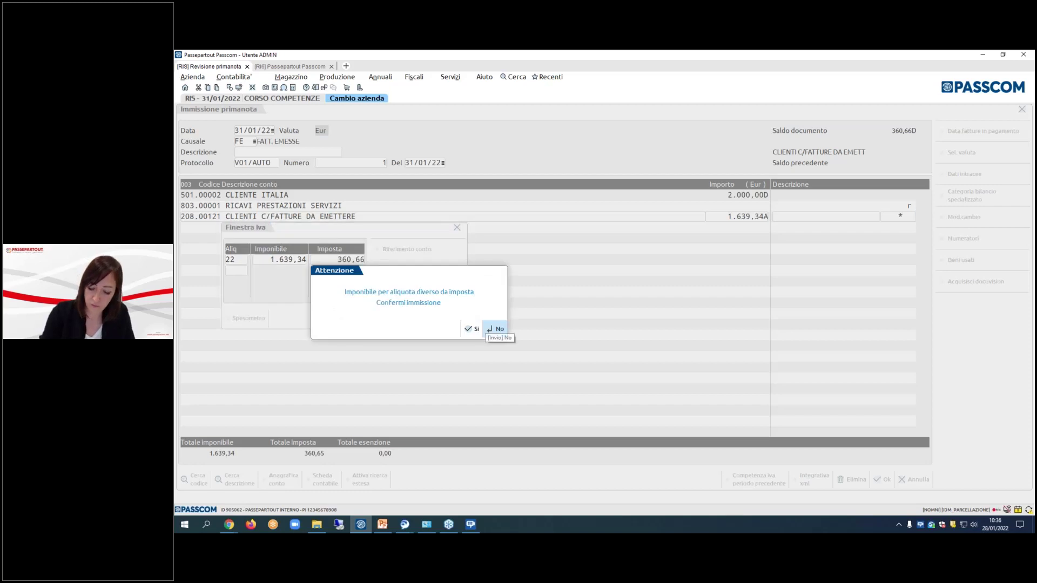
pyautogui.click(493, 330)
pyautogui.press('Return')
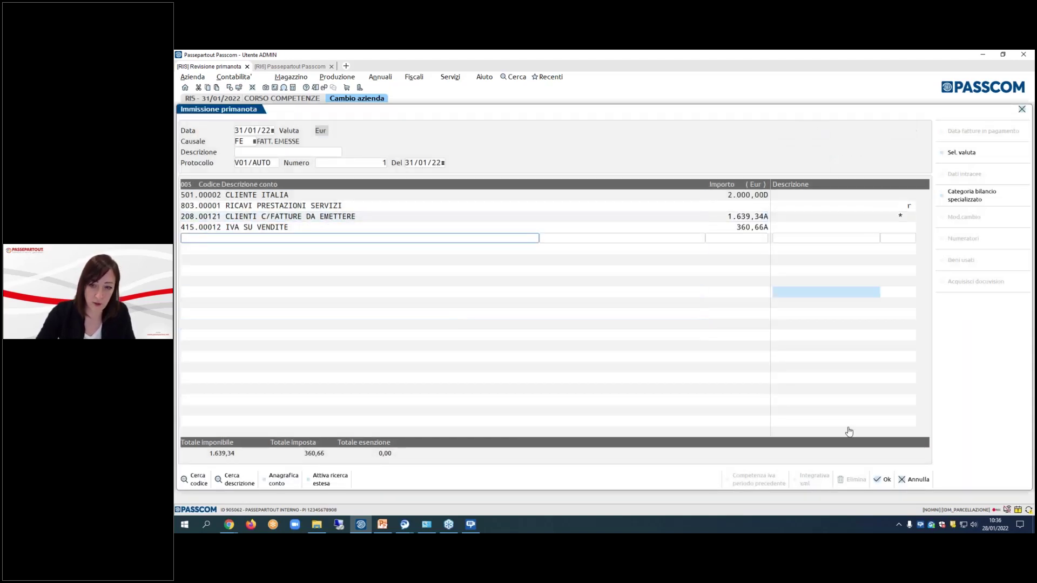
# - Save the issued invoice entry, accepting the proposed payment schedule and confirming the registration
pyautogui.click(885, 480)
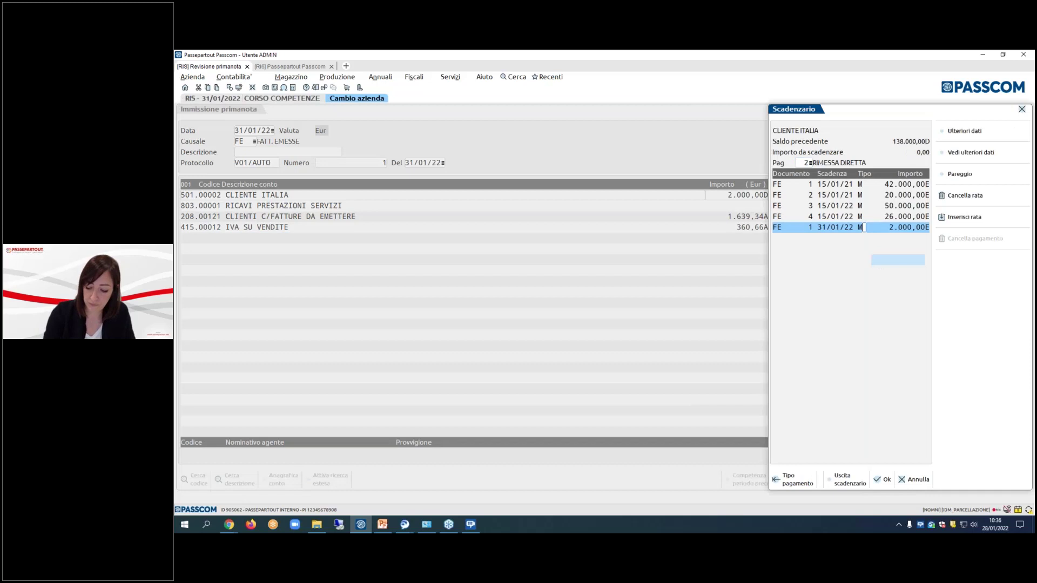
pyautogui.press('F10')
pyautogui.press('F10')
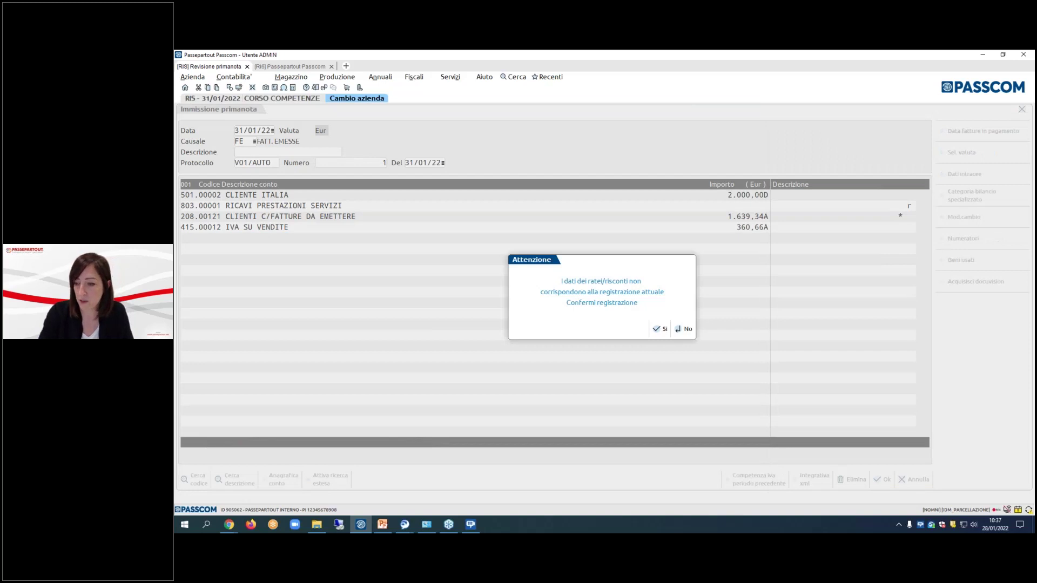
pyautogui.press('F10')
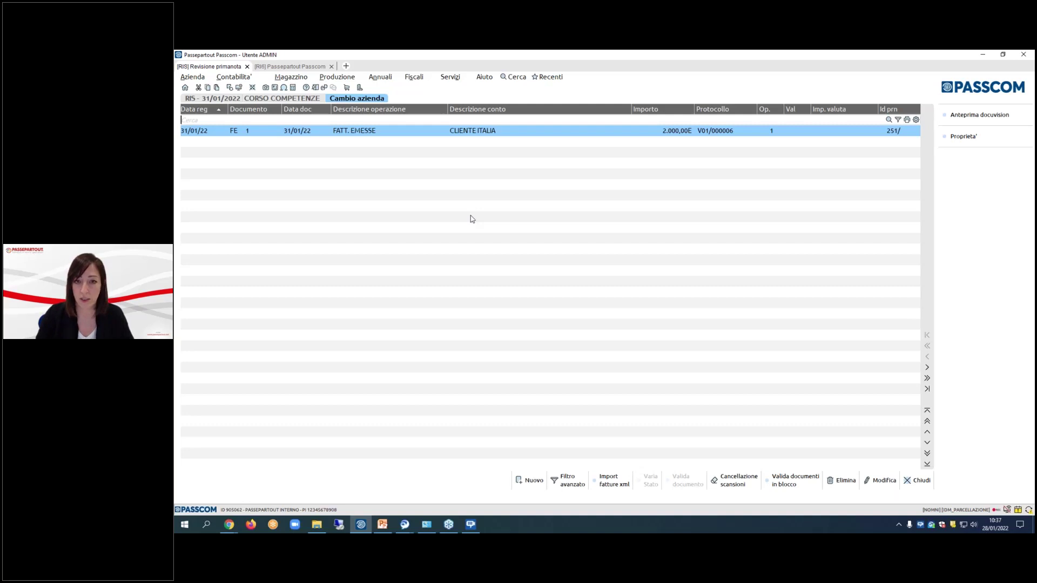
# - Start a new record in the ratei/risconti e competenze archive with description ALTRI SERVIZI and document type FR
pyautogui.click(241, 79)
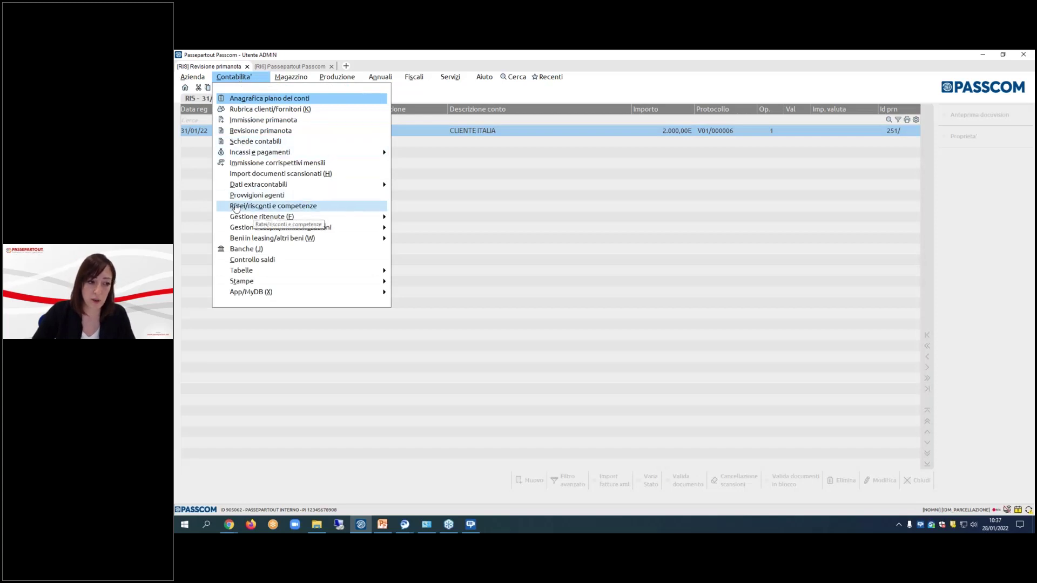
pyautogui.click(375, 212)
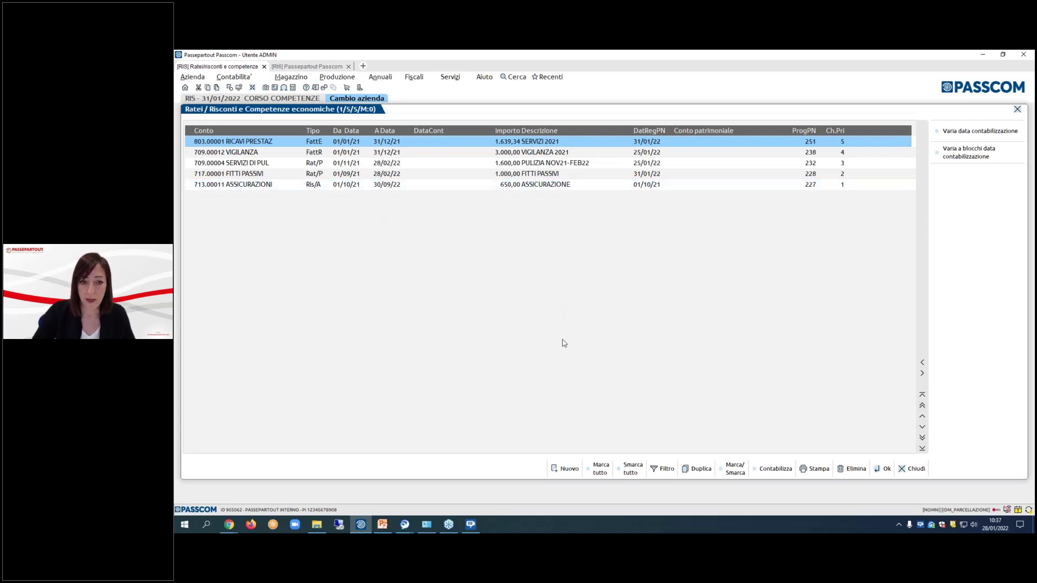
pyautogui.click(569, 469)
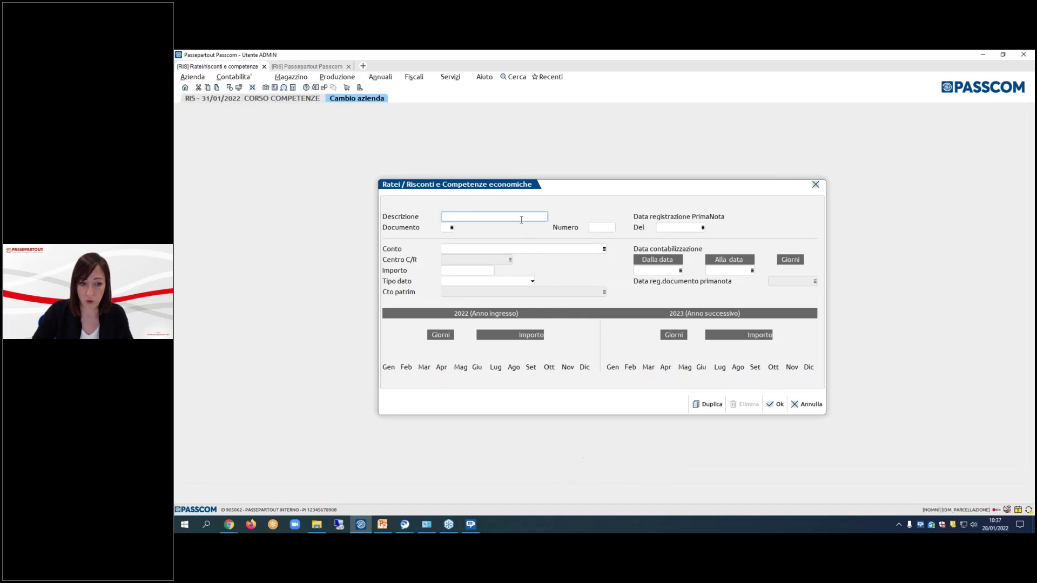
pyautogui.write('A')
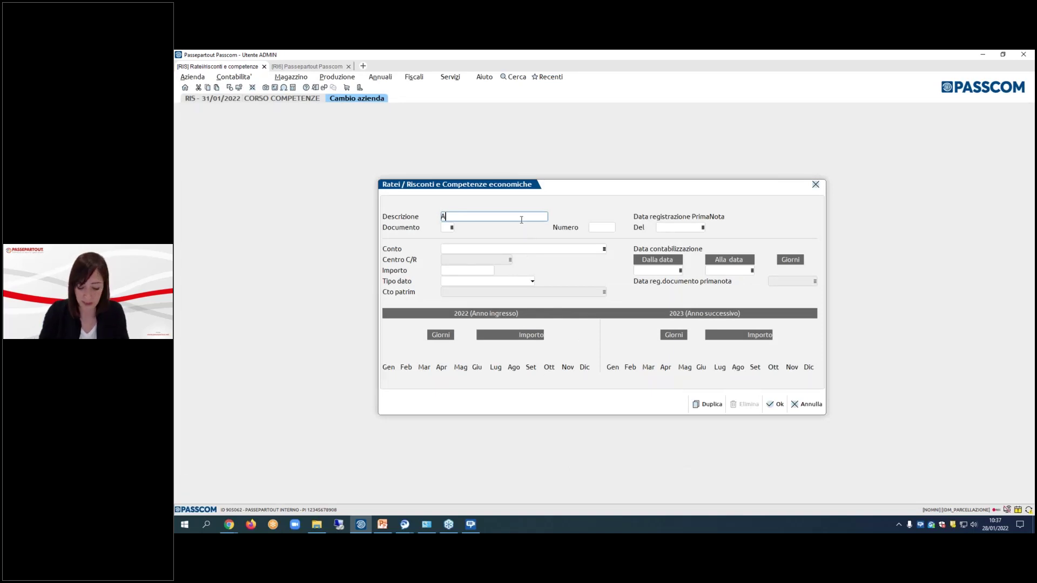
pyautogui.write('LTRI SERVIZI')
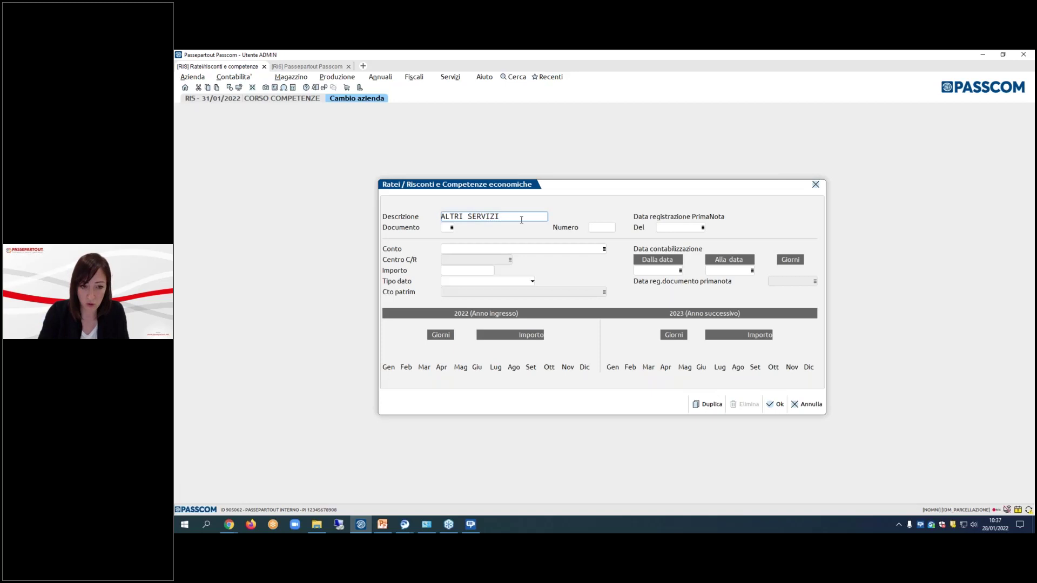
pyautogui.press('Tab')
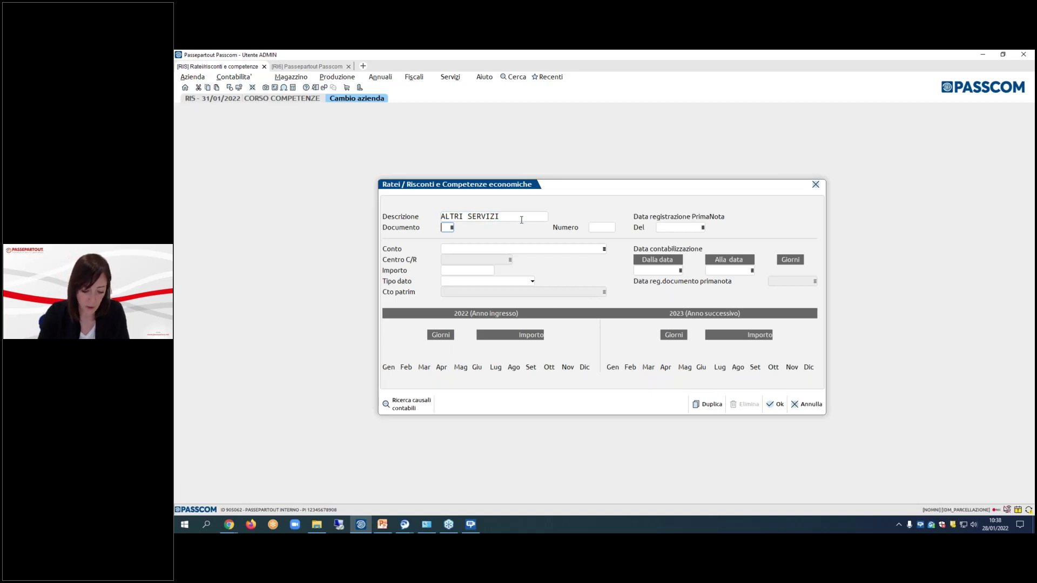
pyautogui.write('FR')
pyautogui.press('Tab')
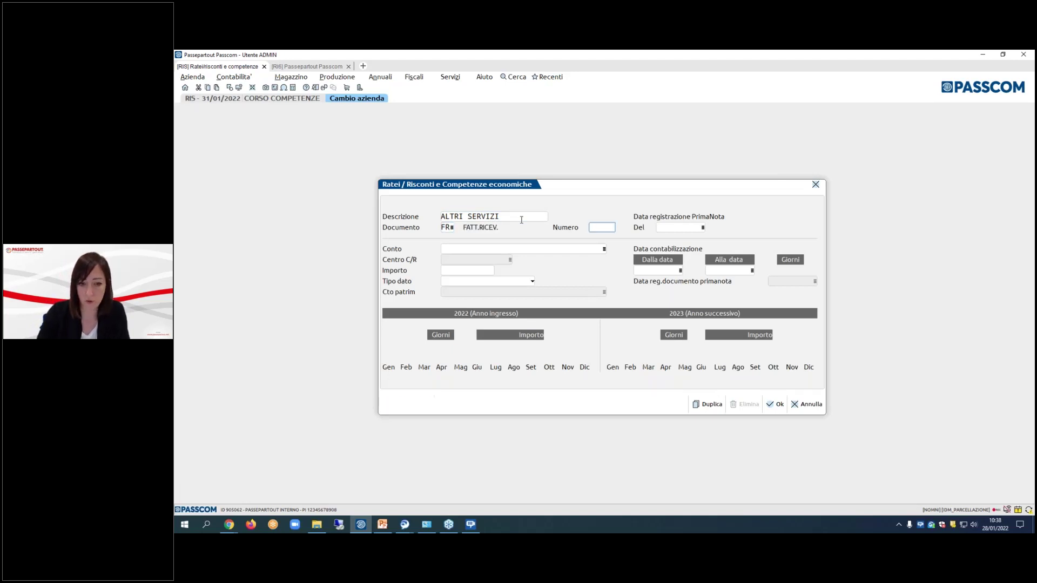
pyautogui.press('Tab')
pyautogui.press('Tab')
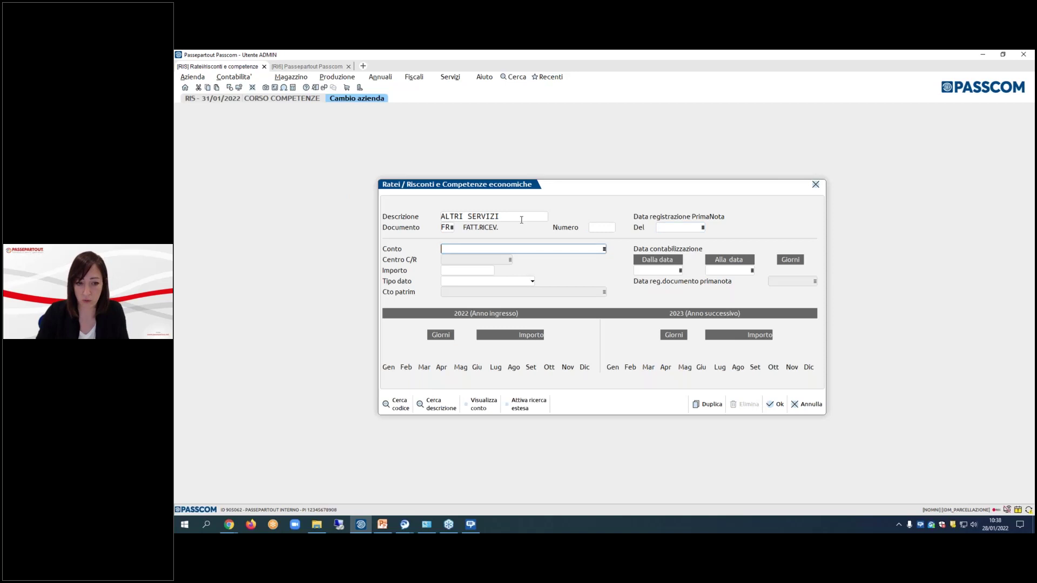
# - Assign account 709.00041 ALTRI SERVIZI to the record and set its amount to 3754,10
pyautogui.write('709.41')
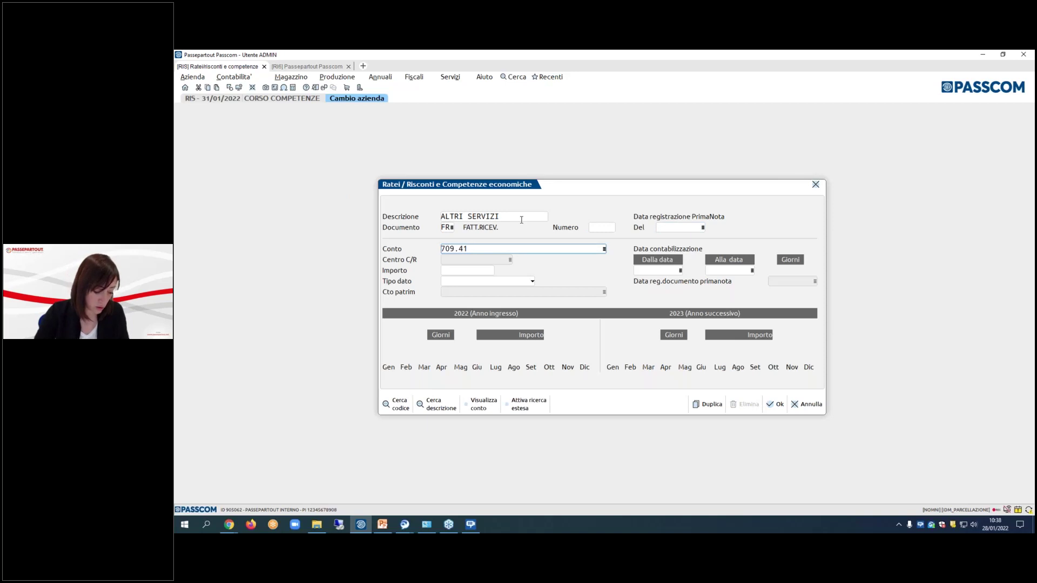
pyautogui.press('Tab')
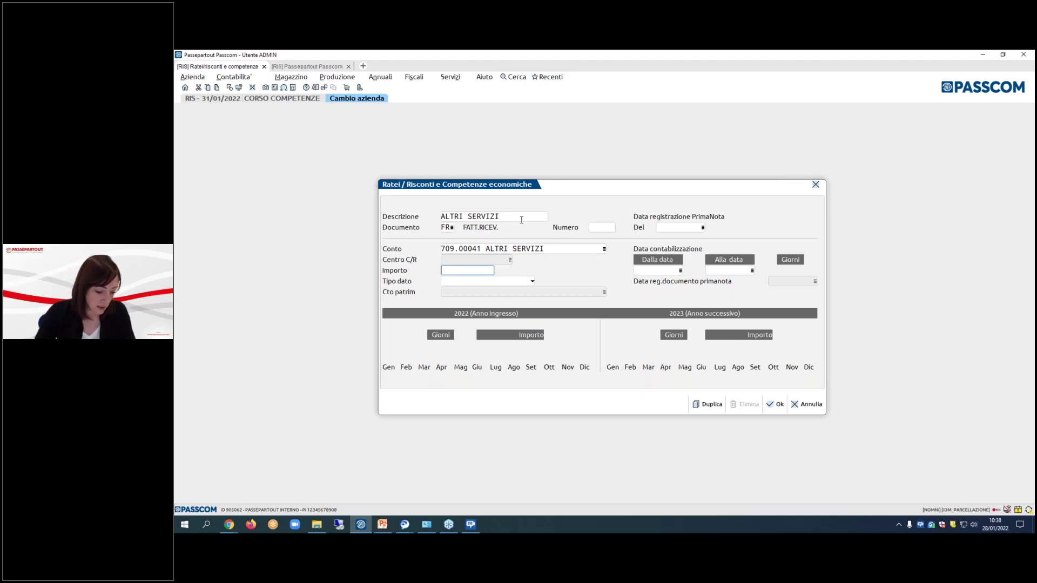
pyautogui.write('749')
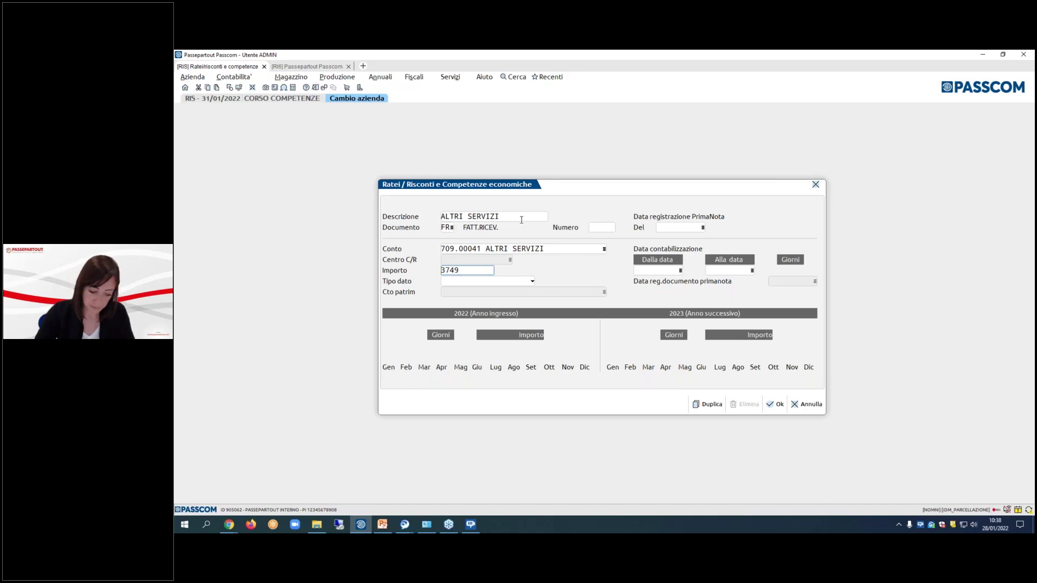
pyautogui.press('BackSpace')
pyautogui.press('BackSpace')
pyautogui.write('54,10')
pyautogui.press('Return')
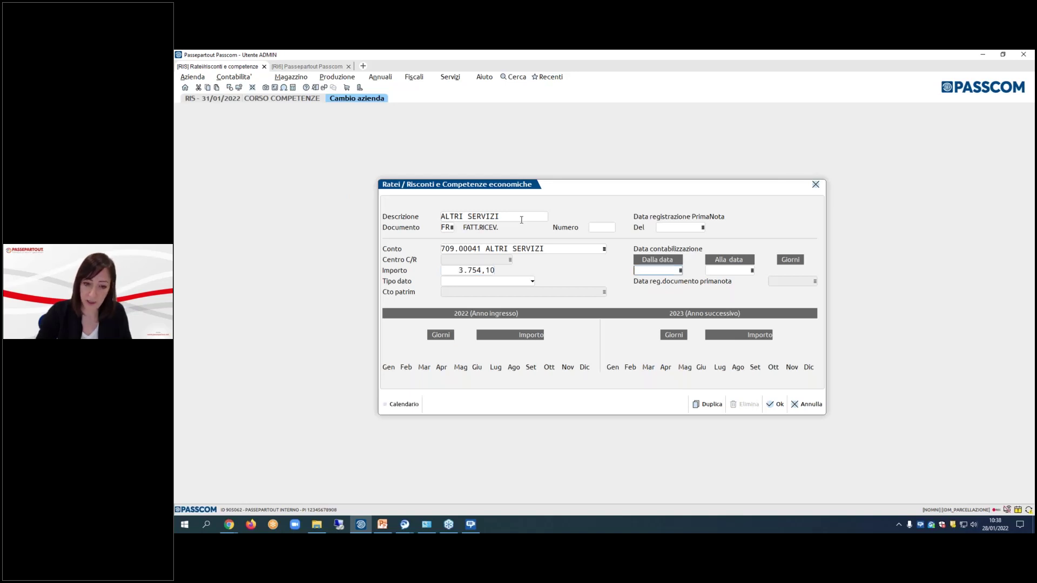
# - Set the record's accrual period from 01/01/2021 to 31/12/2021
pyautogui.write('01')
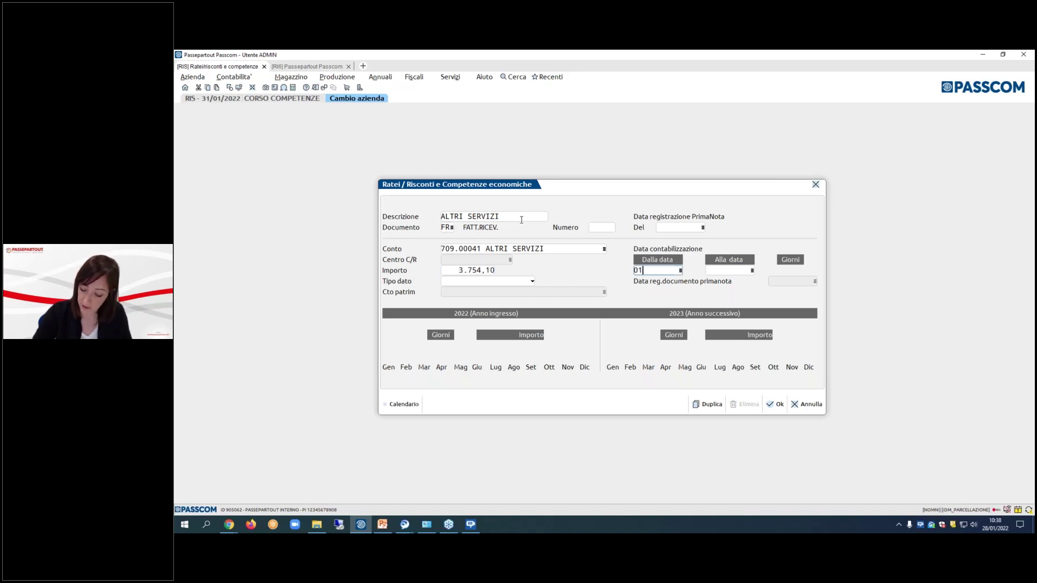
pyautogui.write('/01/202')
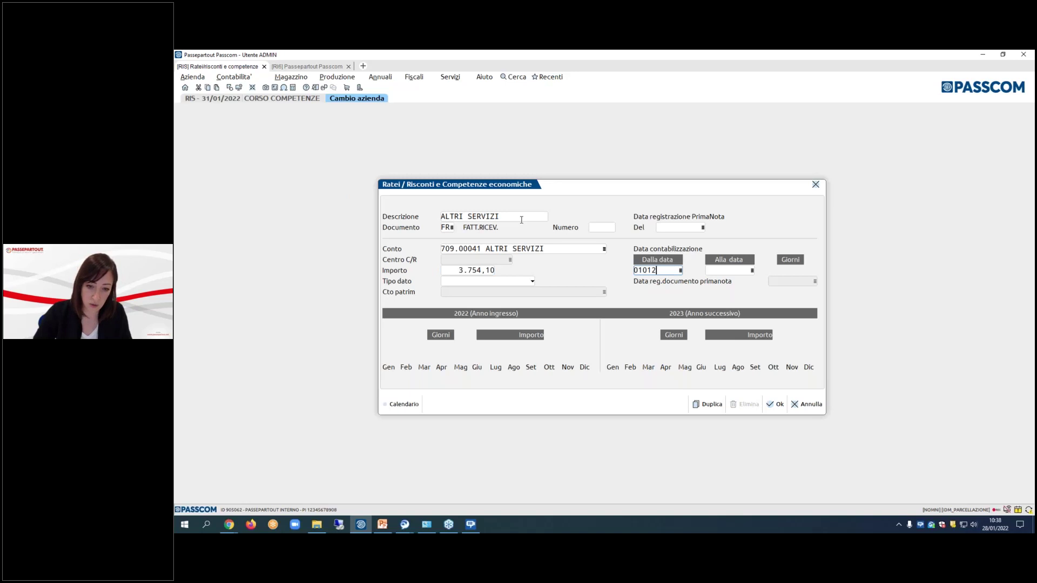
pyautogui.write('1')
pyautogui.press('Return')
pyautogui.write('311221')
pyautogui.press('Return')
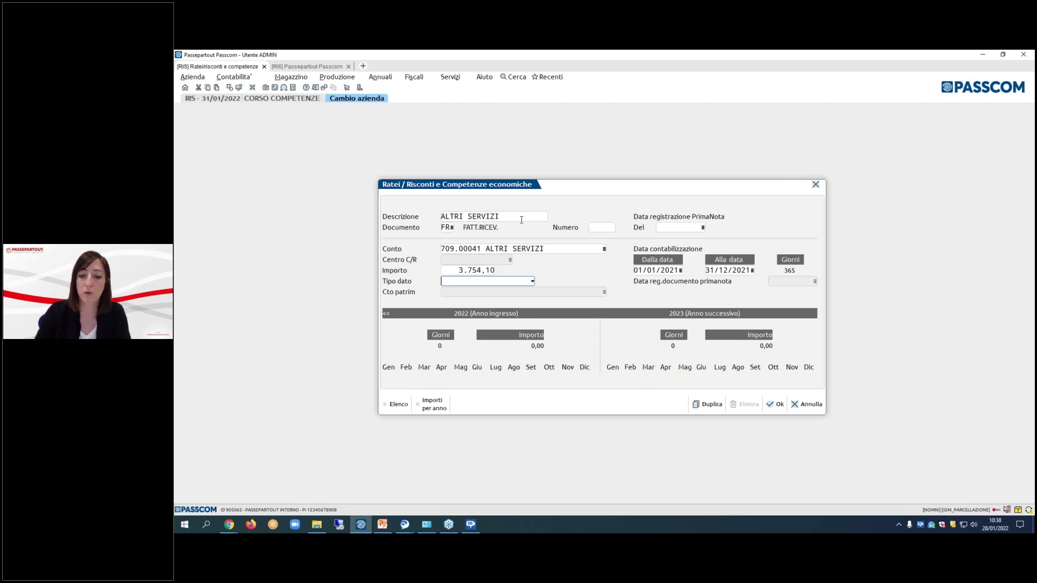
# - Set the record's data type to Fatt.da ricevere and its prima nota document registration date to 31/01/2022
pyautogui.hotkey('alt', 'Down')
pyautogui.press('Down')
pyautogui.press('Down')
pyautogui.press('Down')
pyautogui.press('Down')
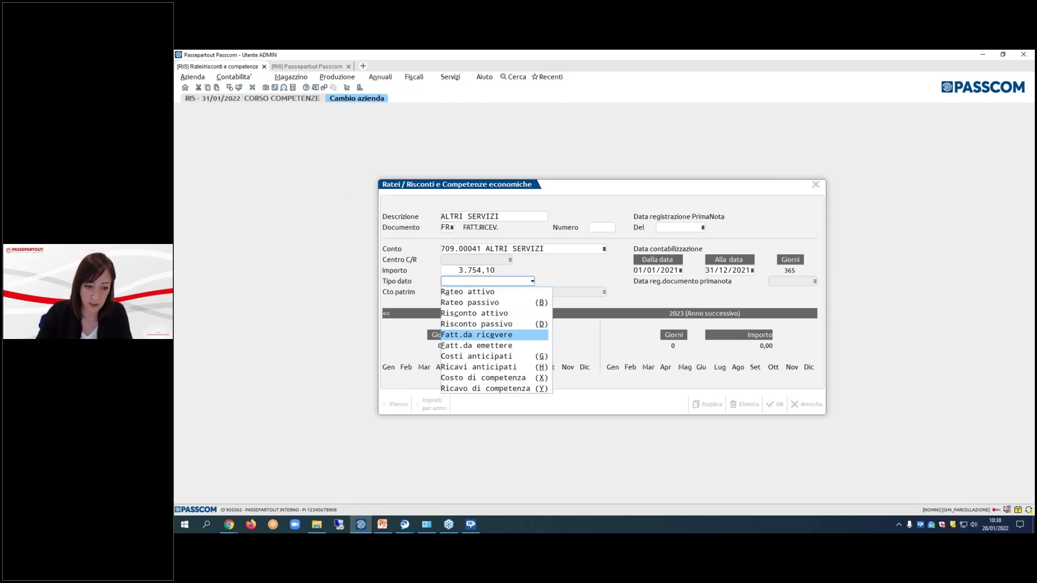
pyautogui.press('Return')
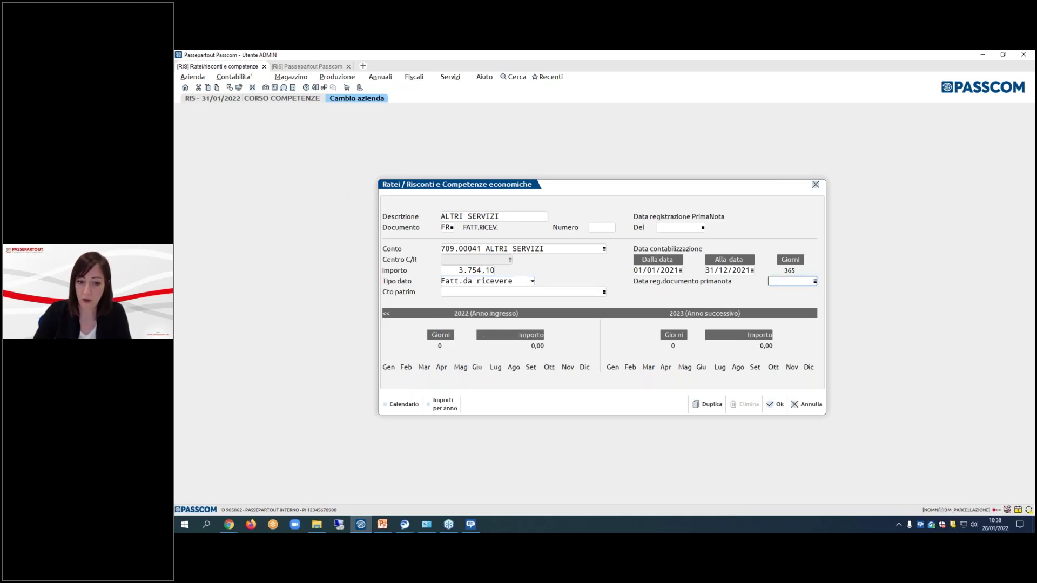
pyautogui.write('31')
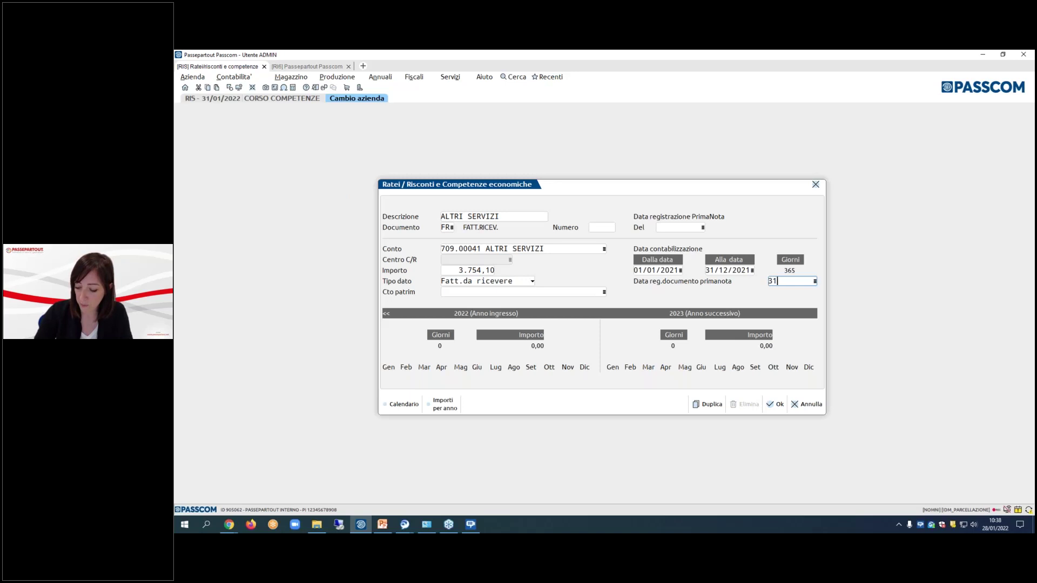
pyautogui.write('01')
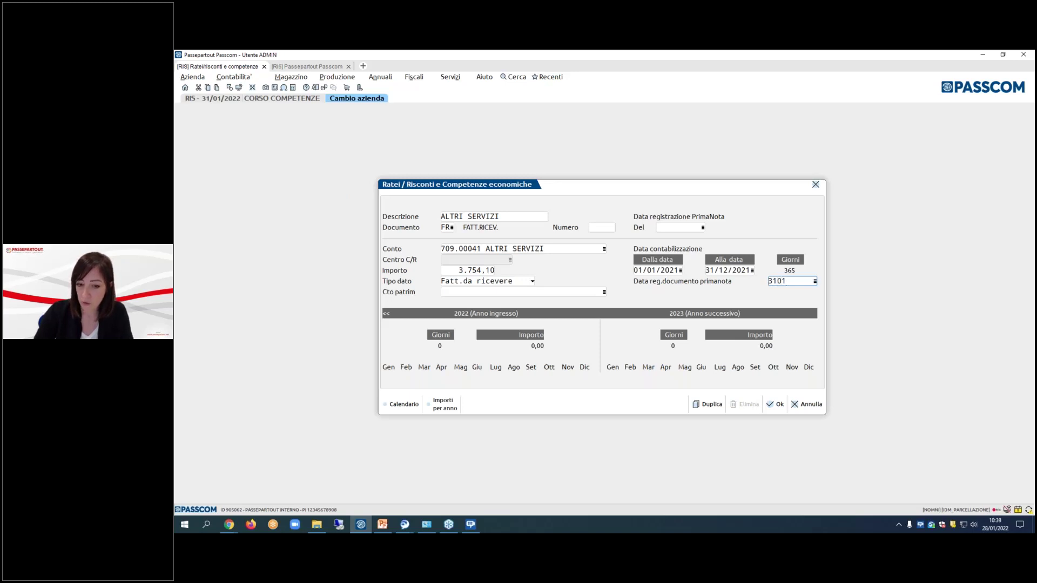
pyautogui.write('22')
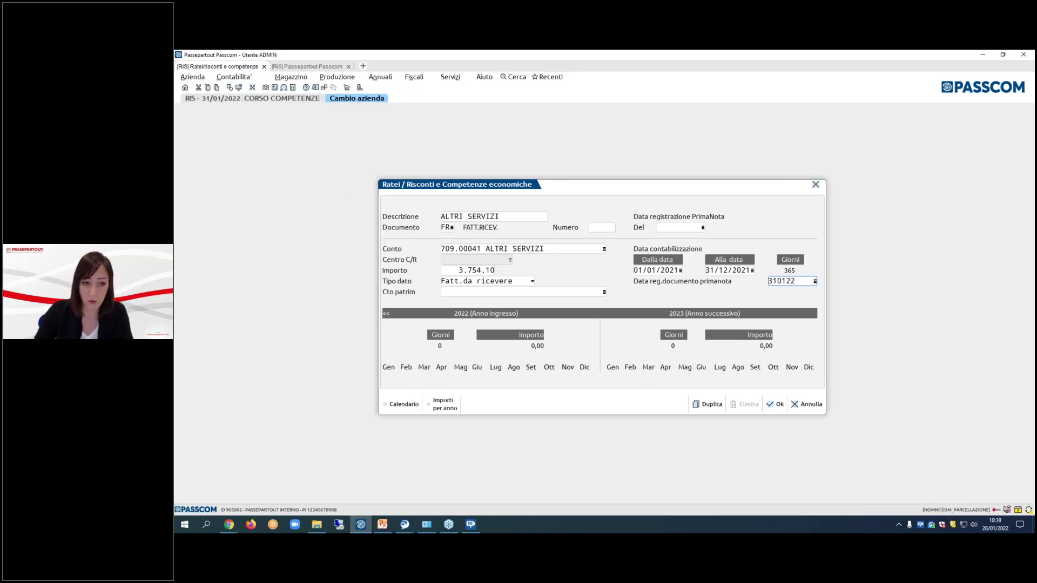
pyautogui.press('Return')
# - Set 409.00001 FORNITORI C/FATTURE DA RICEVERE as the record's balance sheet account and save the record
pyautogui.write('409.1')
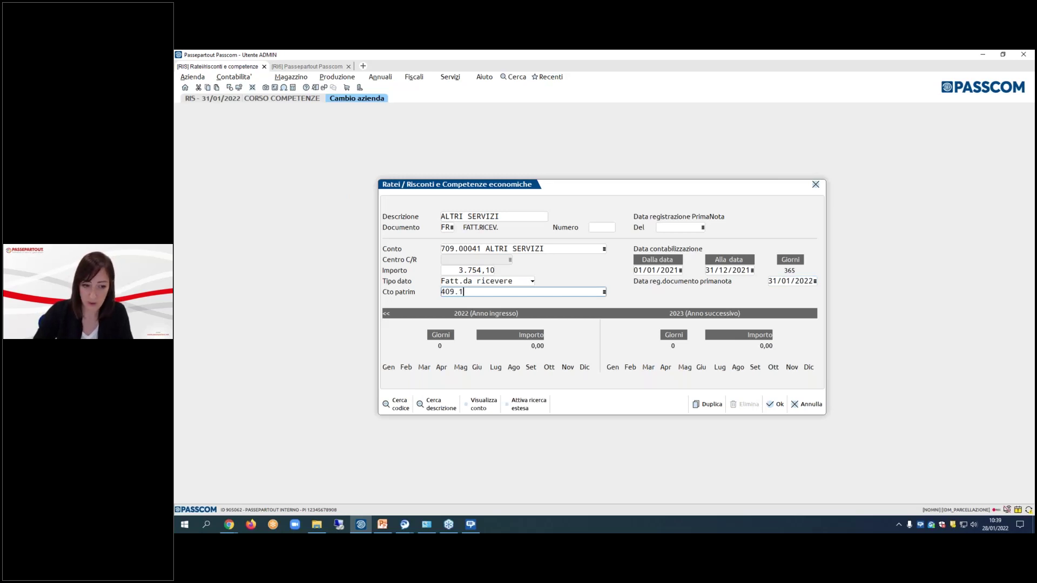
pyautogui.press('Return')
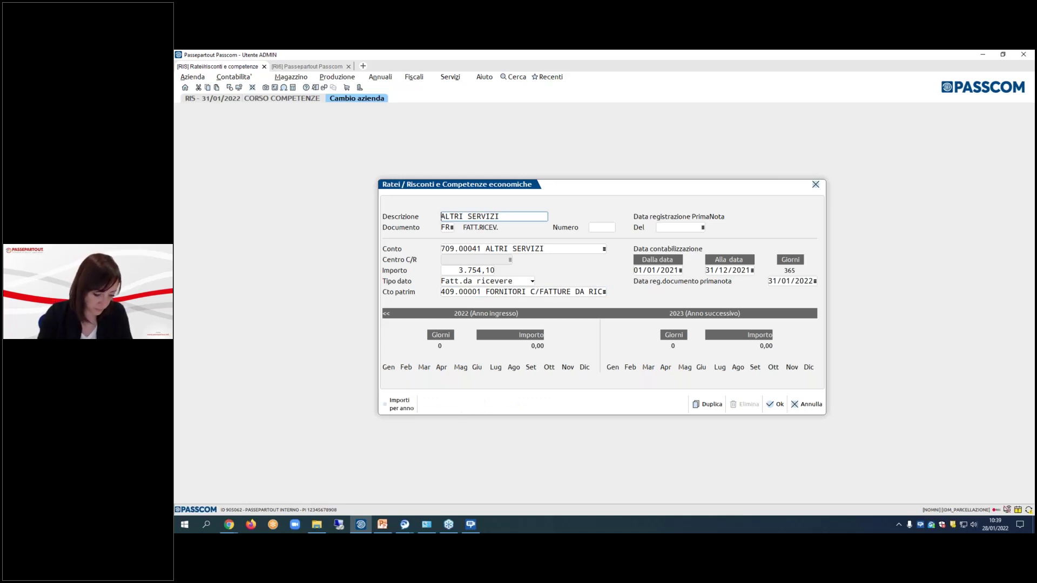
pyautogui.press('F10')
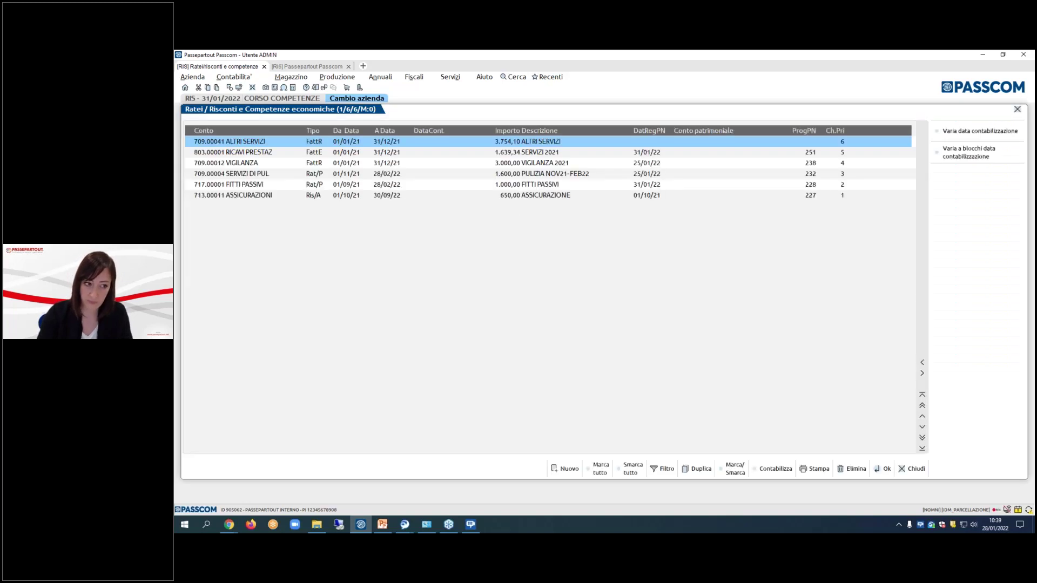
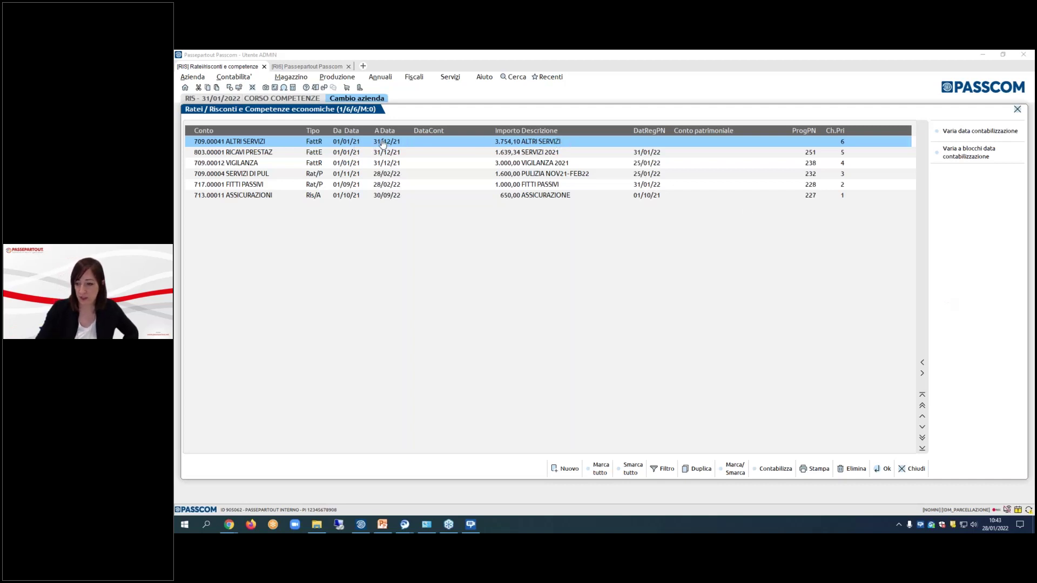
# - Reopen the ALTRI SERVIZI record to review its prima nota document registration date, and return to the archive list
pyautogui.doubleClick(416, 145)
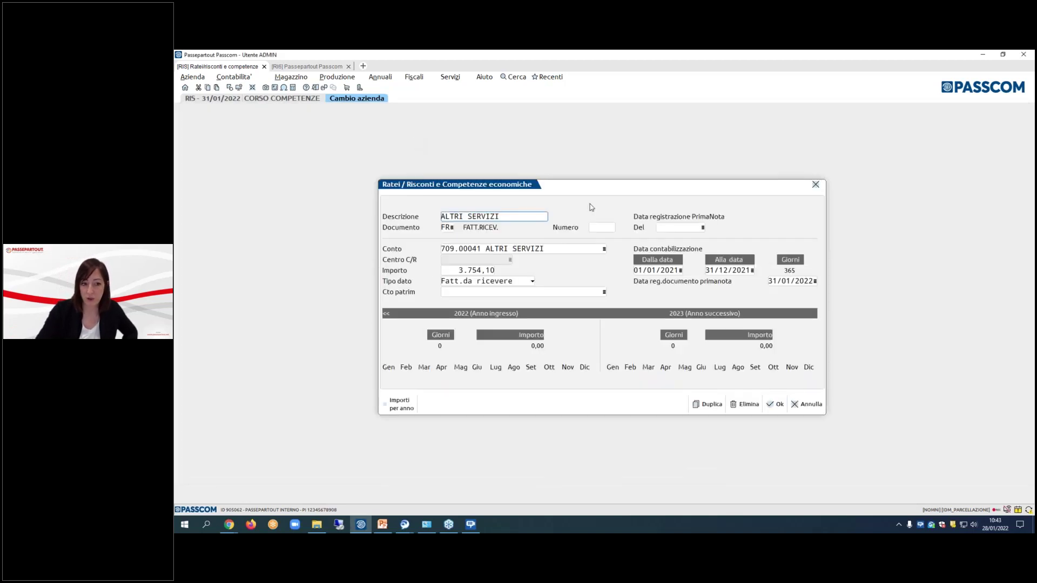
pyautogui.click(793, 281)
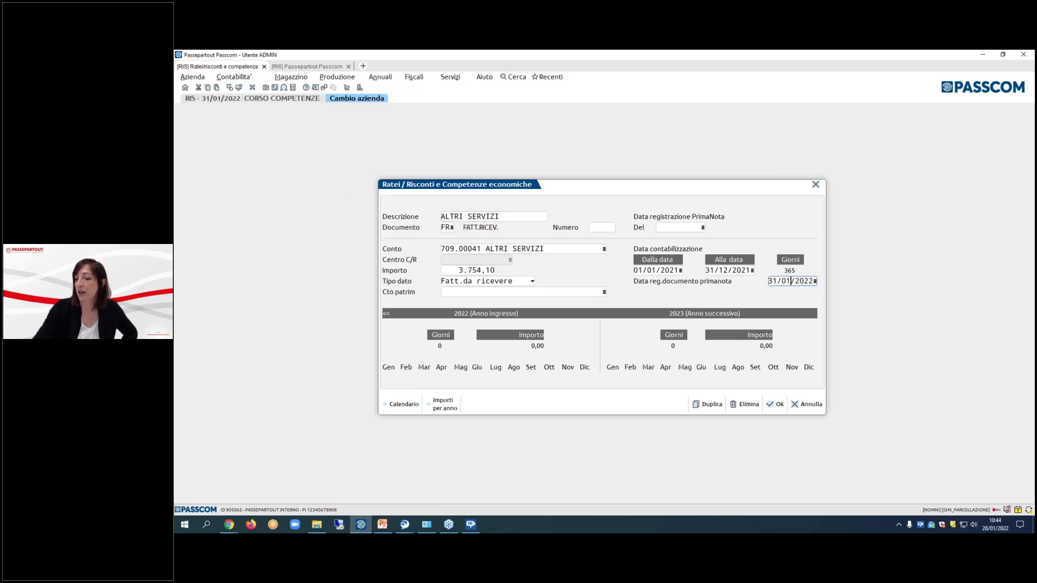
pyautogui.click(779, 407)
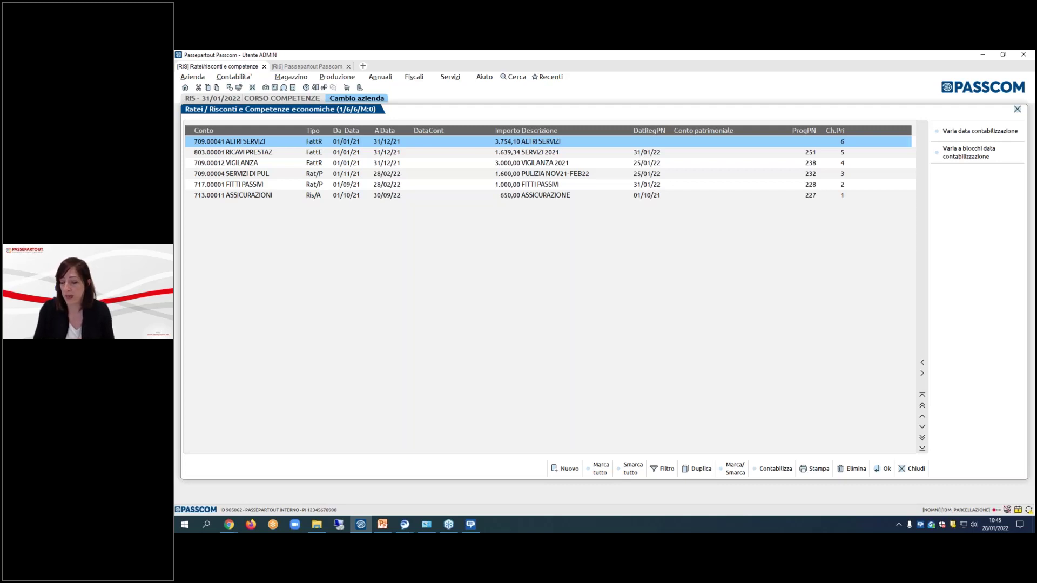
pyautogui.click(562, 469)
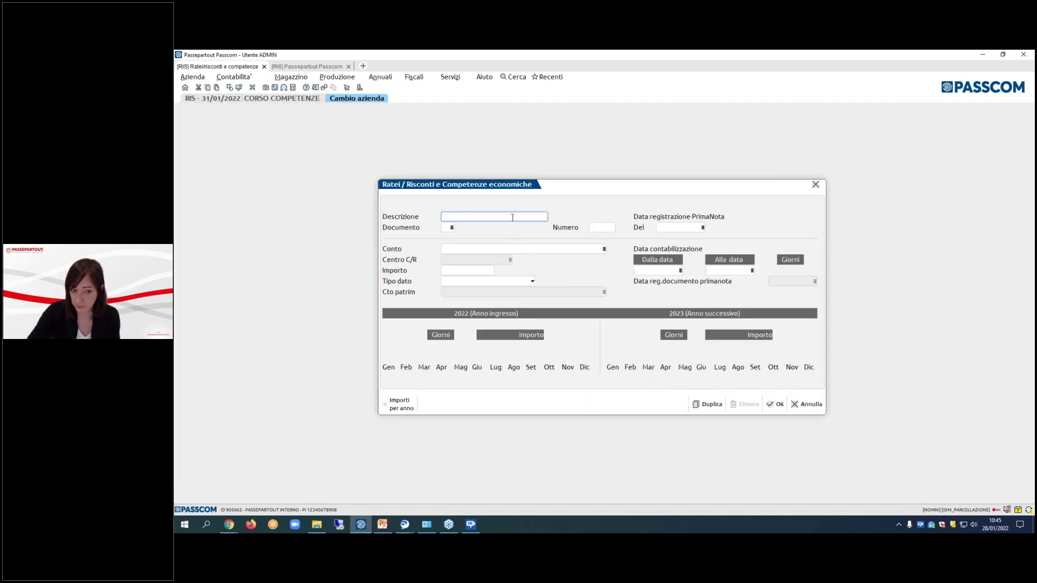
pyautogui.click(532, 250)
pyautogui.click(654, 270)
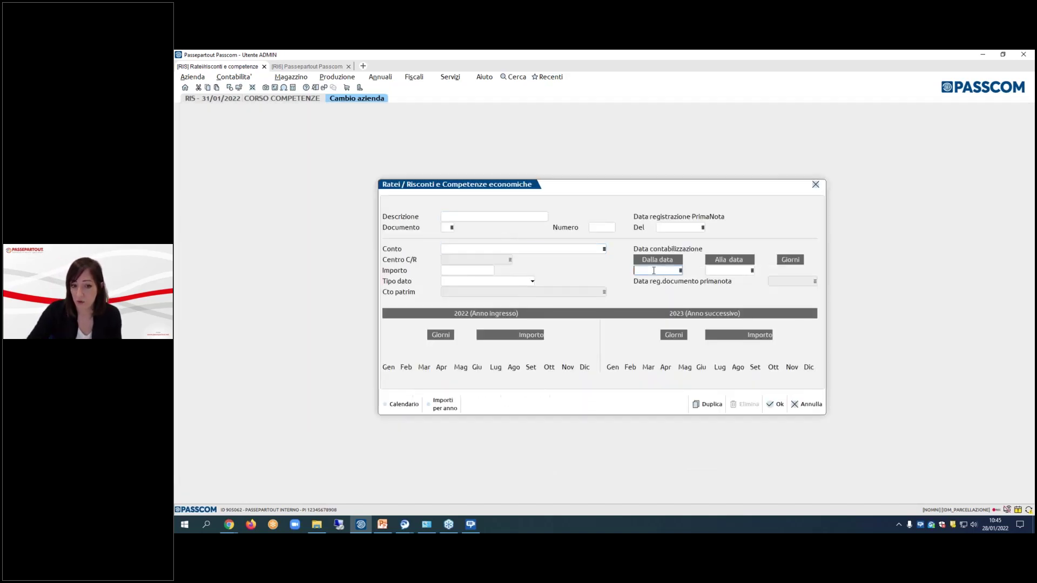
pyautogui.write('010121')
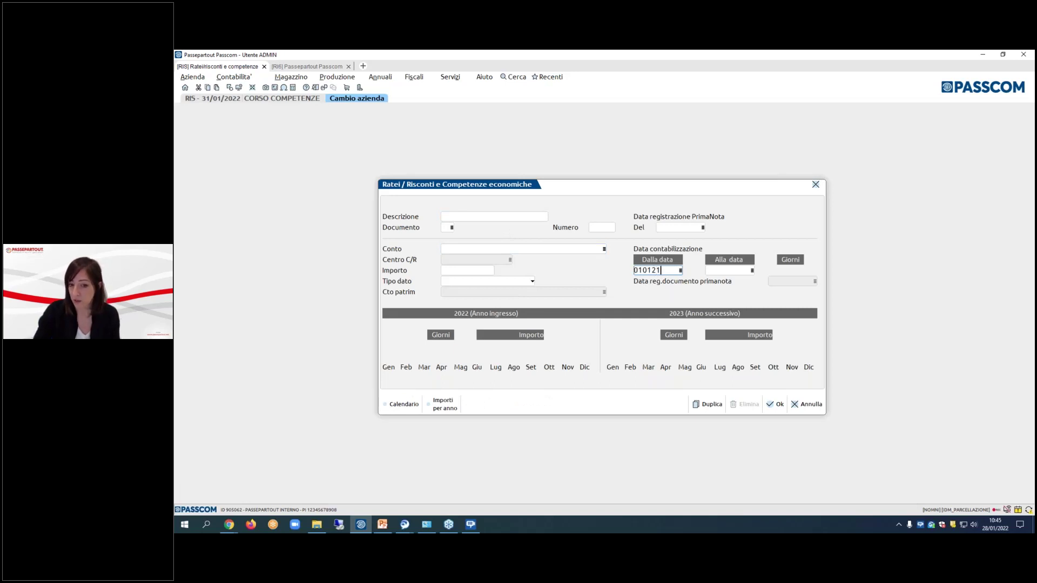
pyautogui.press('Tab')
pyautogui.write('31/12/202')
pyautogui.write('1')
pyautogui.press('Tab')
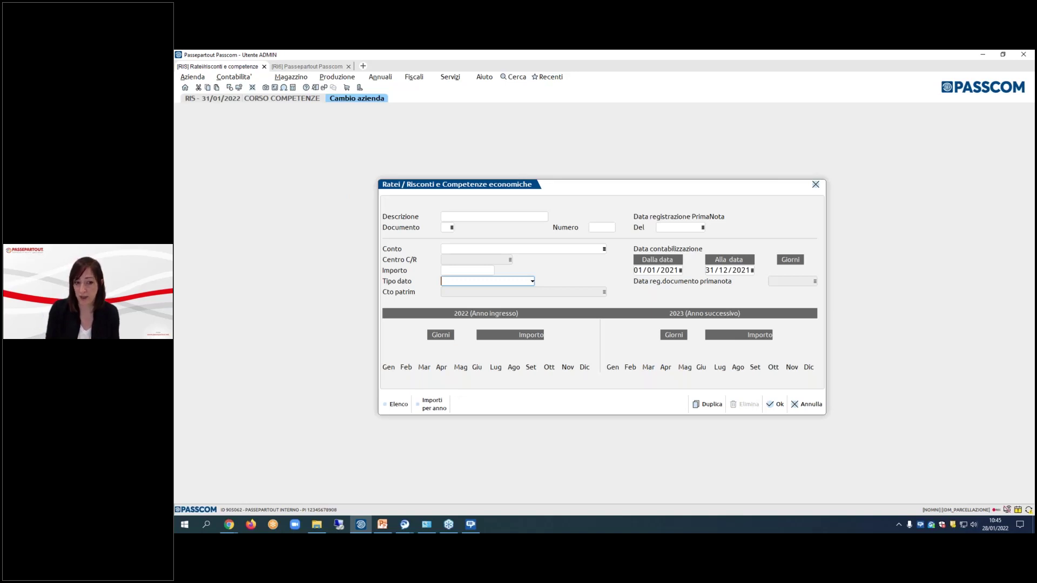
pyautogui.click(495, 216)
pyautogui.press('Return')
pyautogui.press('Return')
pyautogui.press('Return')
pyautogui.press('Return')
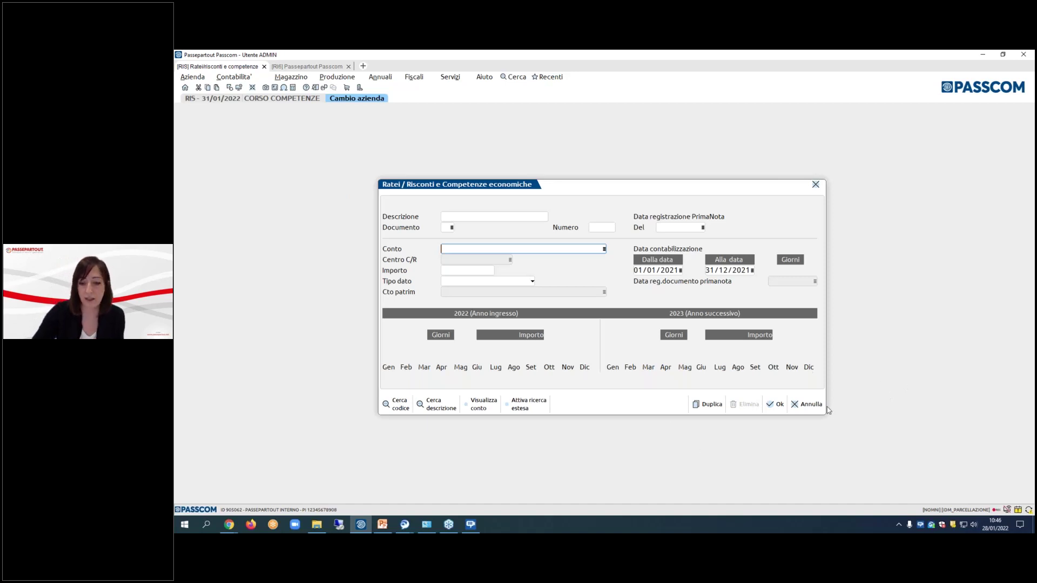
pyautogui.click(808, 404)
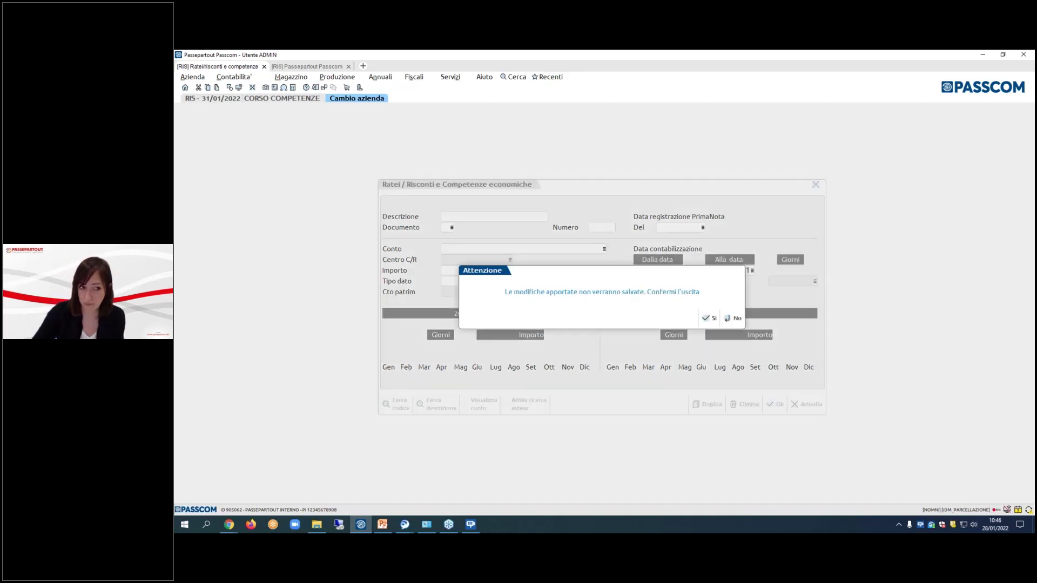
pyautogui.click(708, 318)
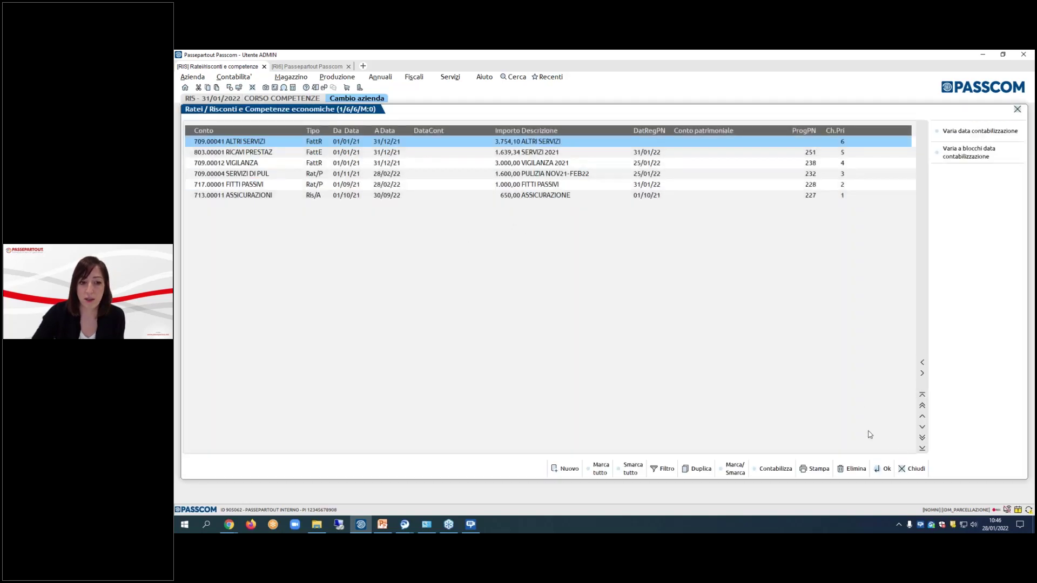
# - Close the ratei/risconti e competenze economiche archive
pyautogui.click(912, 469)
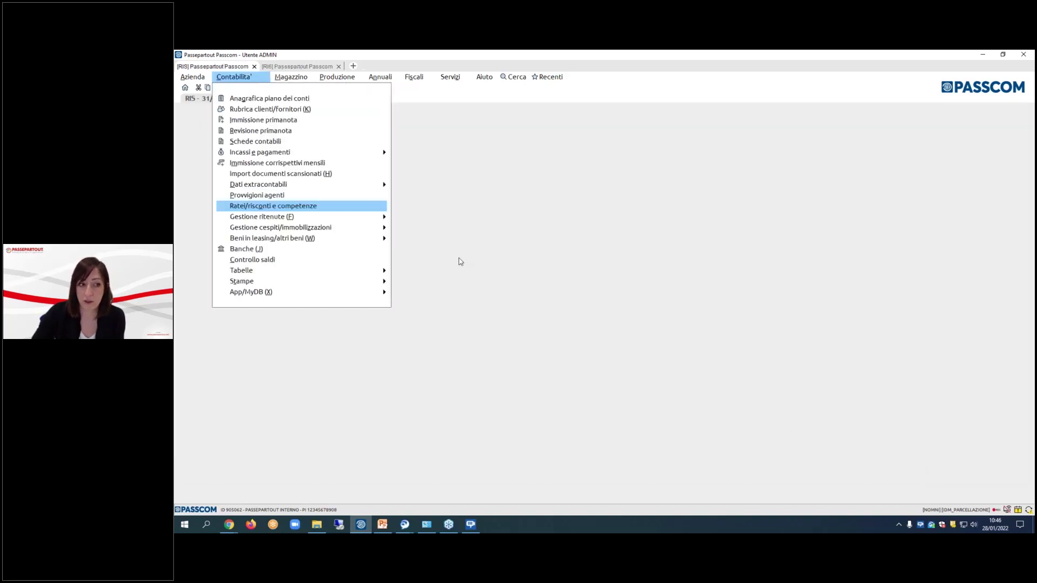
# - Open the Revisione primanota list of the company's accounting entries
pyautogui.press('Up')
pyautogui.press('Up')
pyautogui.press('Up')
pyautogui.press('Up')
pyautogui.press('Up')
pyautogui.press('Up')
pyautogui.press('Up')
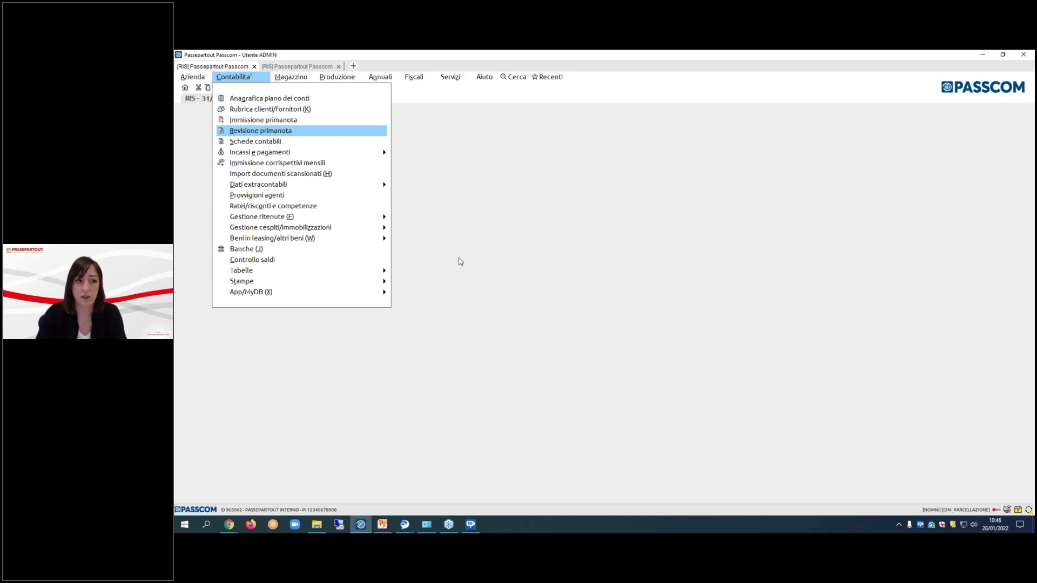
pyautogui.press('Return')
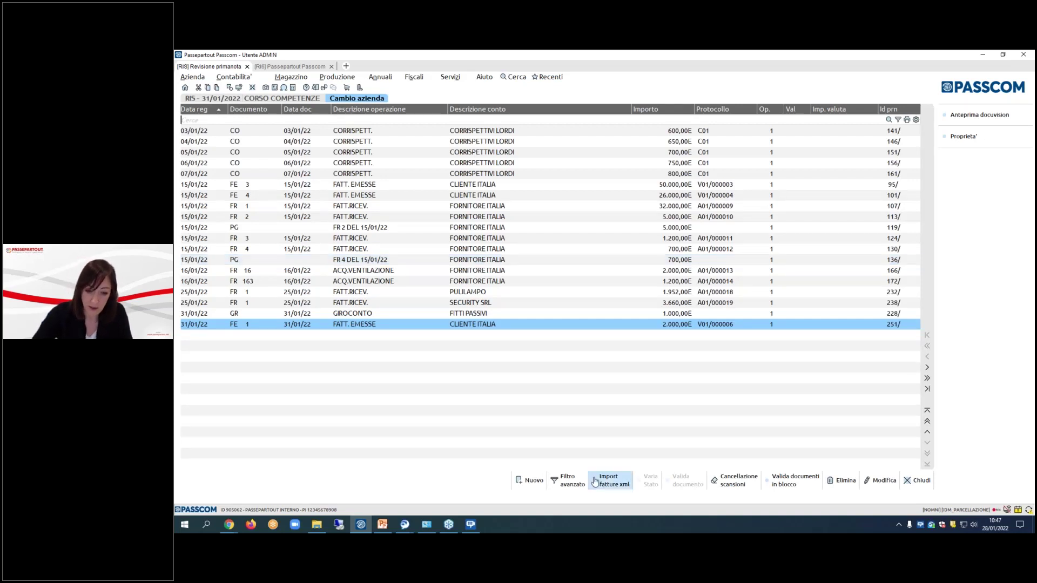
# - Start the XML import of Fatture ricevute and view the PULILAMPO TD04 credit note number 3 before closing its preview
pyautogui.click(614, 484)
pyautogui.press('Down')
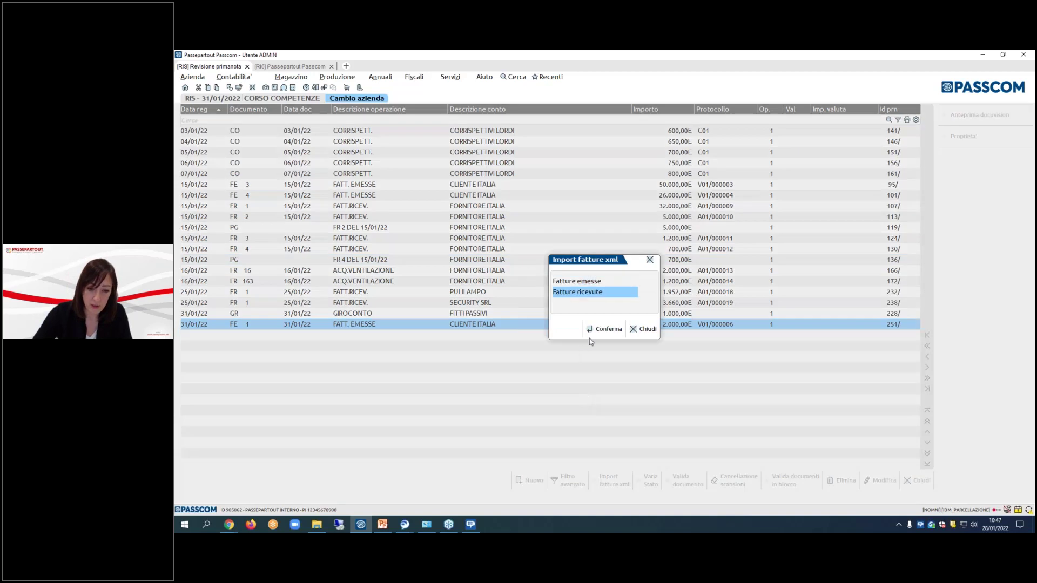
pyautogui.click(610, 329)
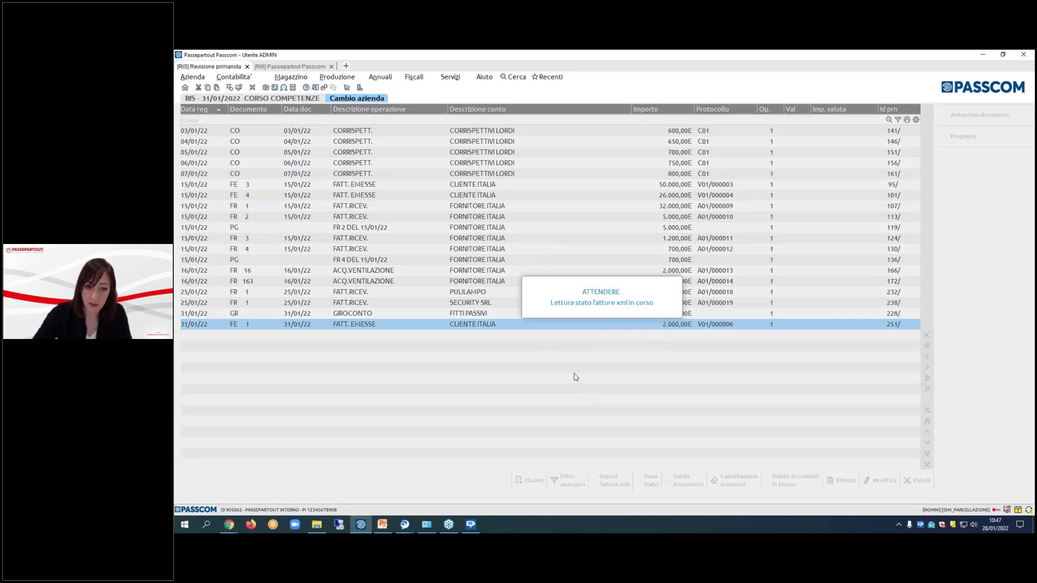
pyautogui.click(622, 319)
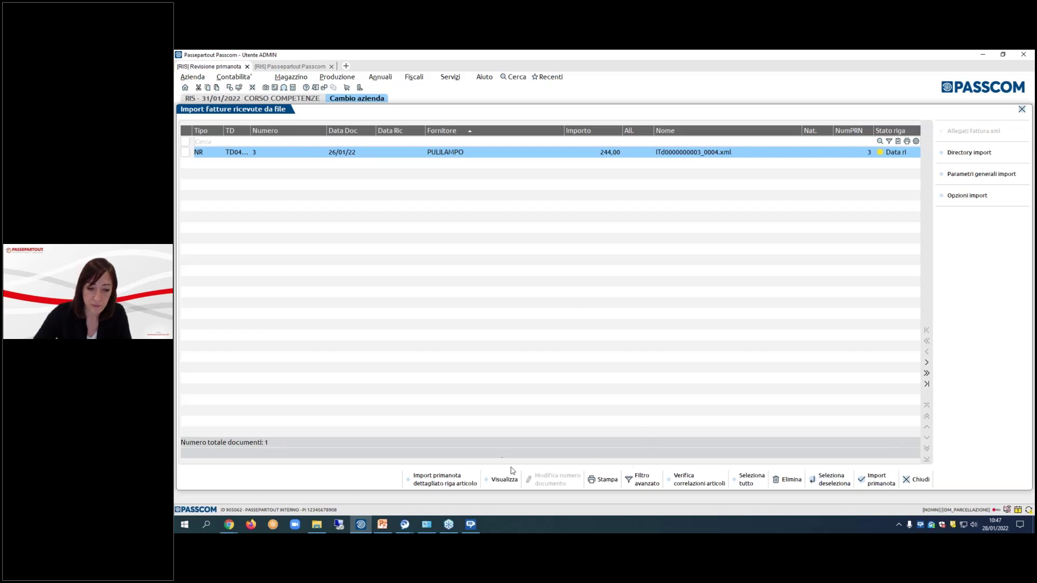
pyautogui.click(503, 483)
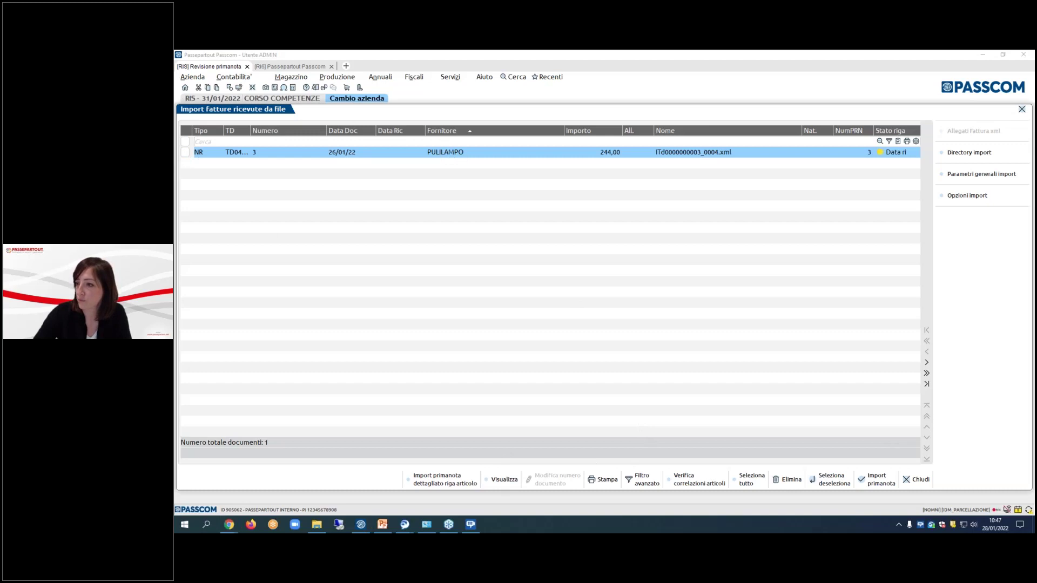
pyautogui.moveTo(296, 85); pyautogui.dragTo(291, 85)
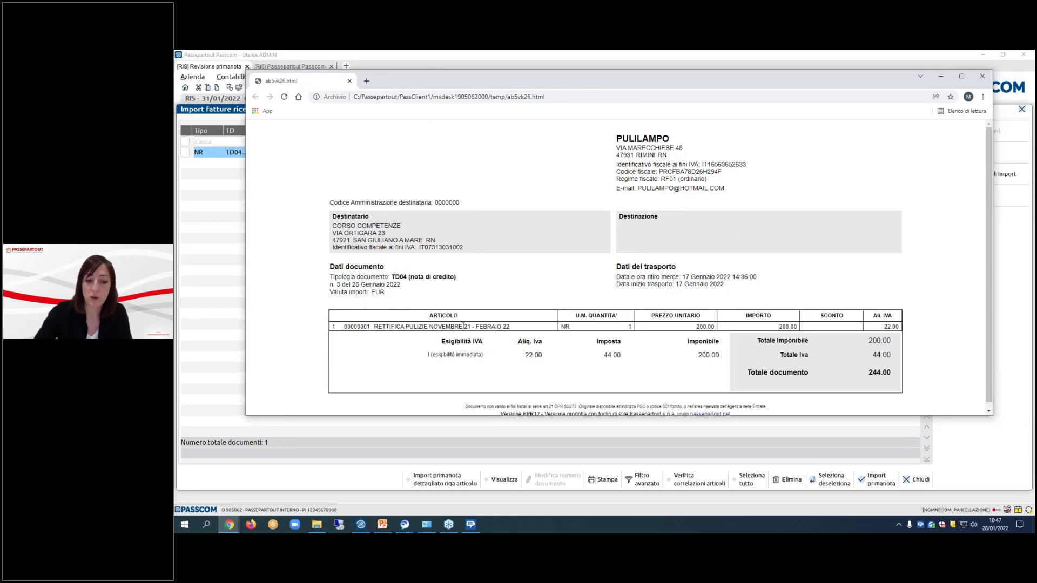
pyautogui.hotkey('ctrl', 'w')
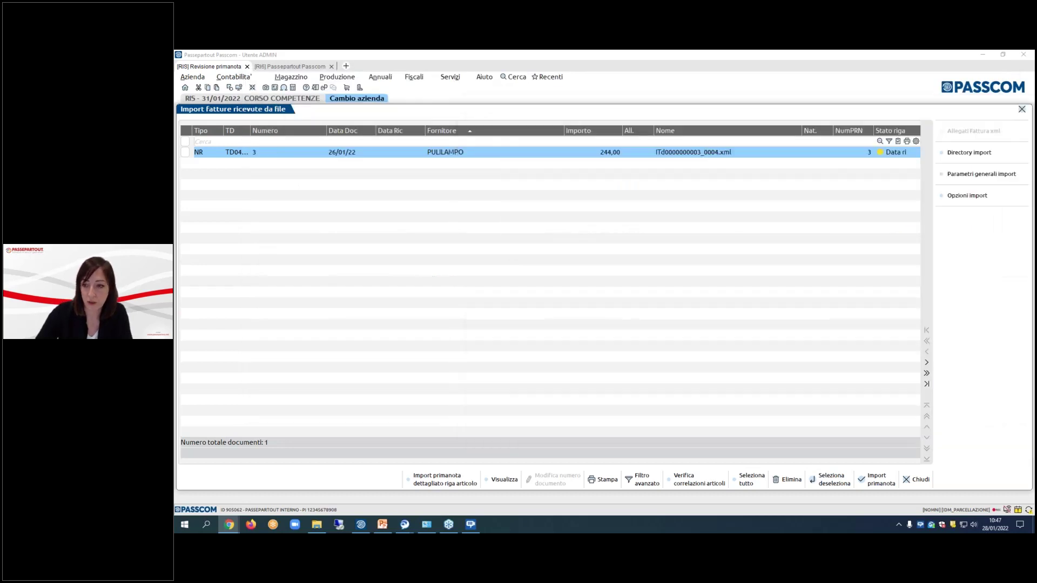
# - Select the PULILAMPO credit note and import it into prima nota with the proposed general import parameters
pyautogui.click(185, 153)
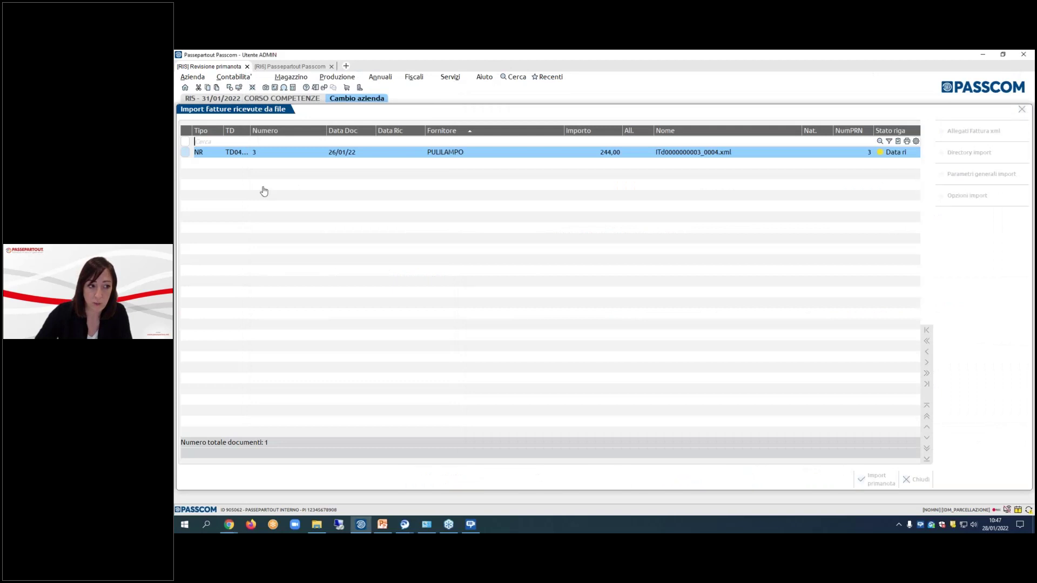
pyautogui.click(888, 477)
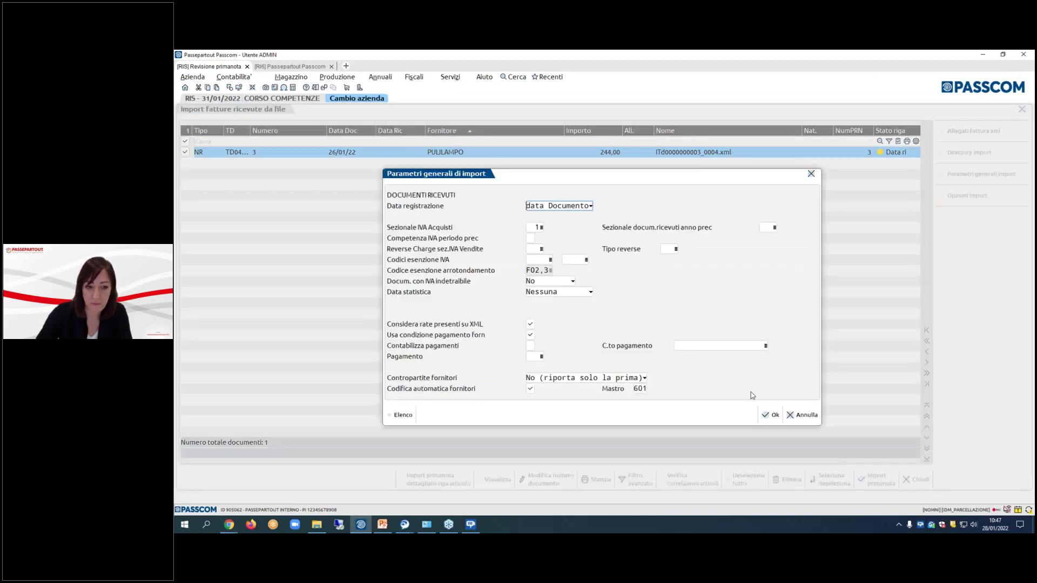
pyautogui.click(772, 415)
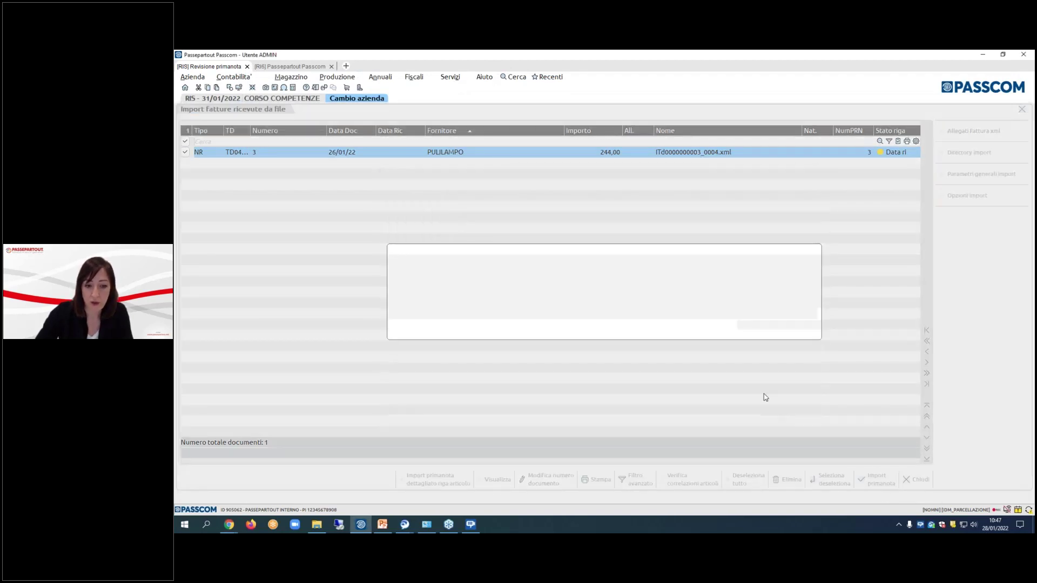
pyautogui.click(802, 329)
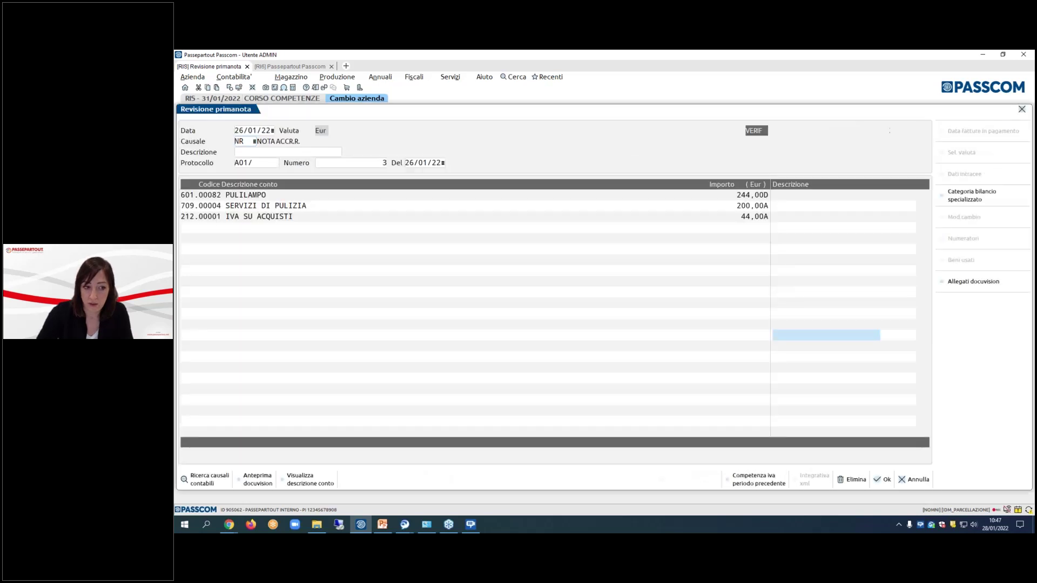
# - Go through the credit note's VAT and cost lines, save it without the "da verificare" mark, and close the import list
pyautogui.press('Return')
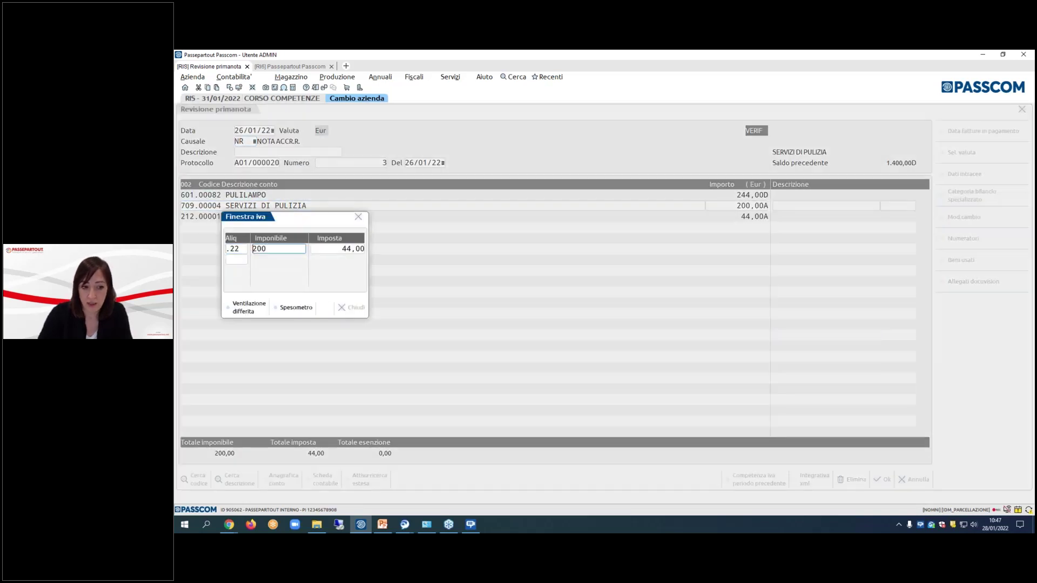
pyautogui.press('Return')
pyautogui.press('Return')
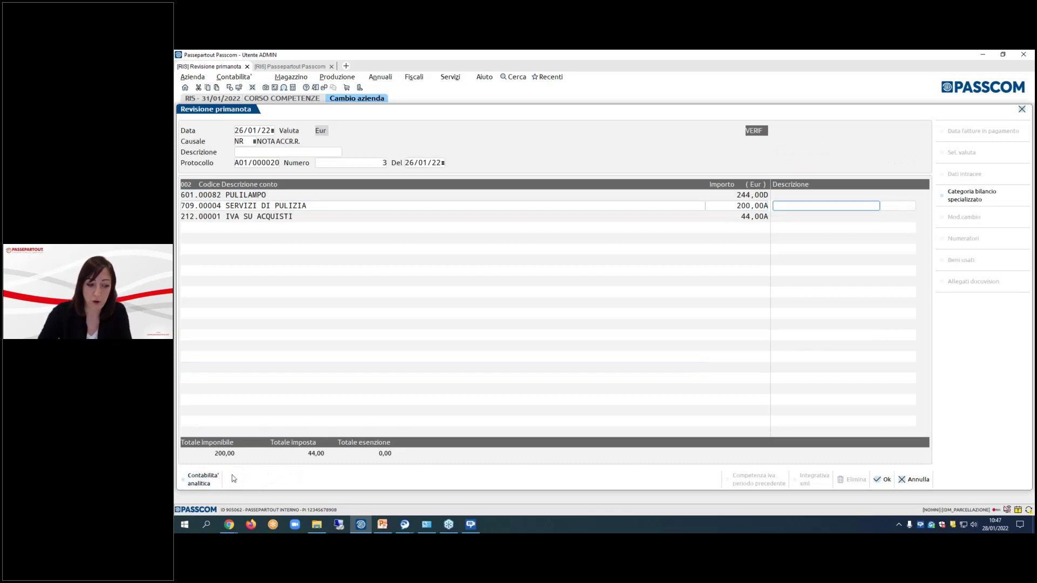
pyautogui.press('Return')
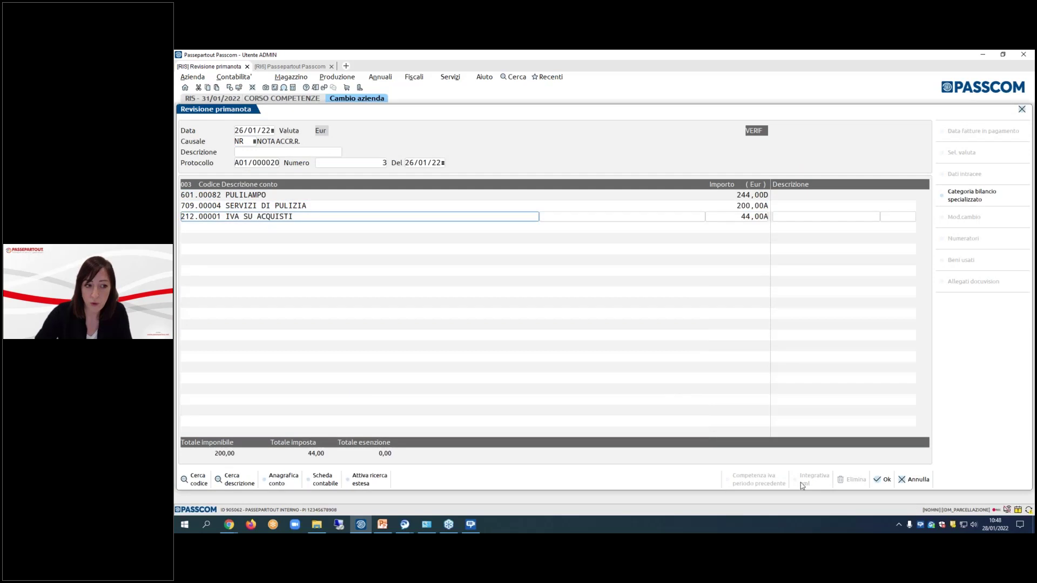
pyautogui.click(885, 480)
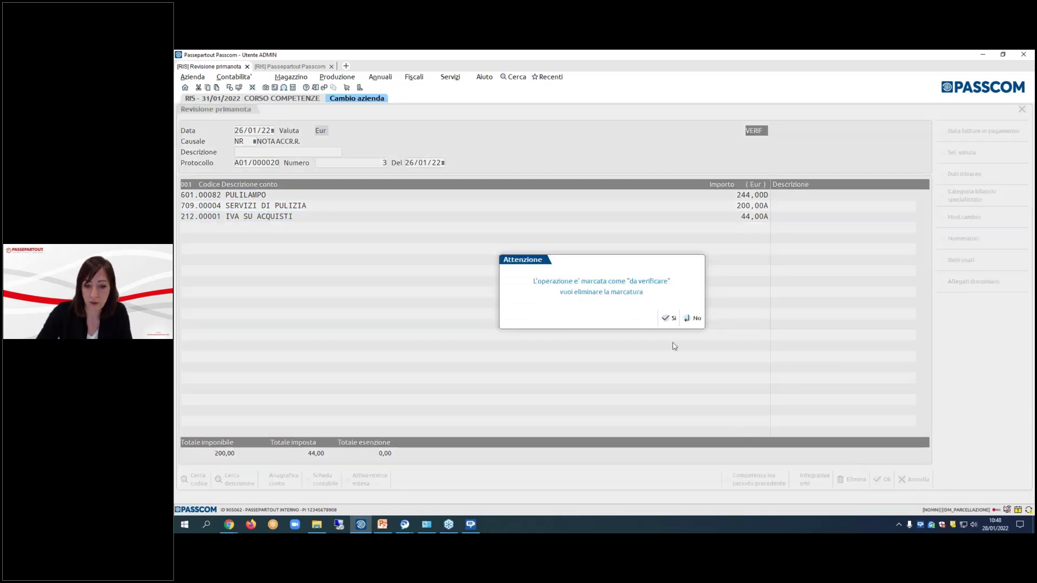
pyautogui.click(670, 318)
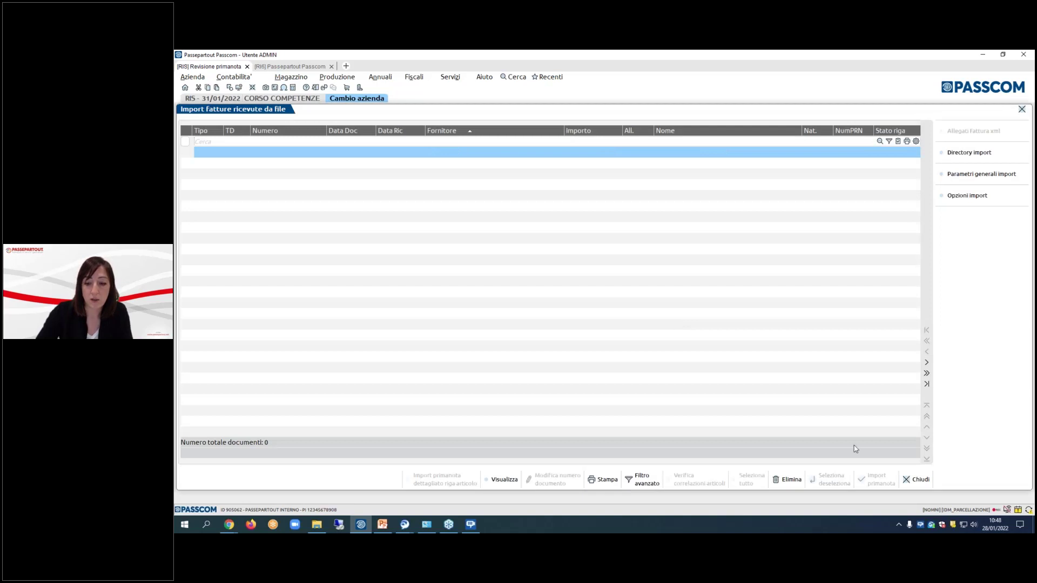
pyautogui.click(913, 480)
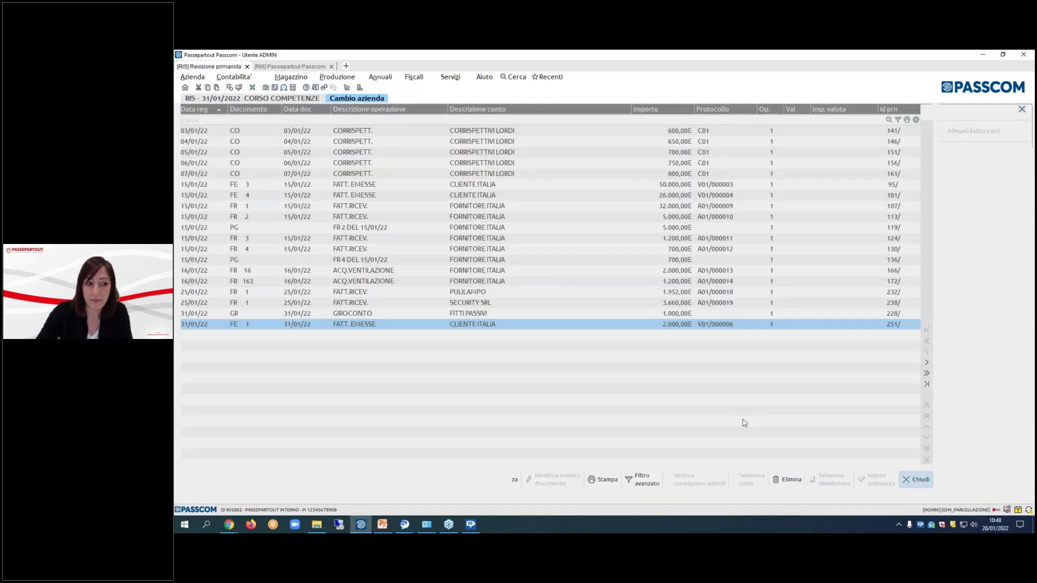
# - Open the PULILAMPO FATT.RICEV. registration of 25/01/22 from the prima nota list
pyautogui.press('Down')
pyautogui.press('Down')
pyautogui.press('Down')
pyautogui.press('Down')
pyautogui.press('Down')
pyautogui.press('Down')
pyautogui.press('Down')
pyautogui.press('Down')
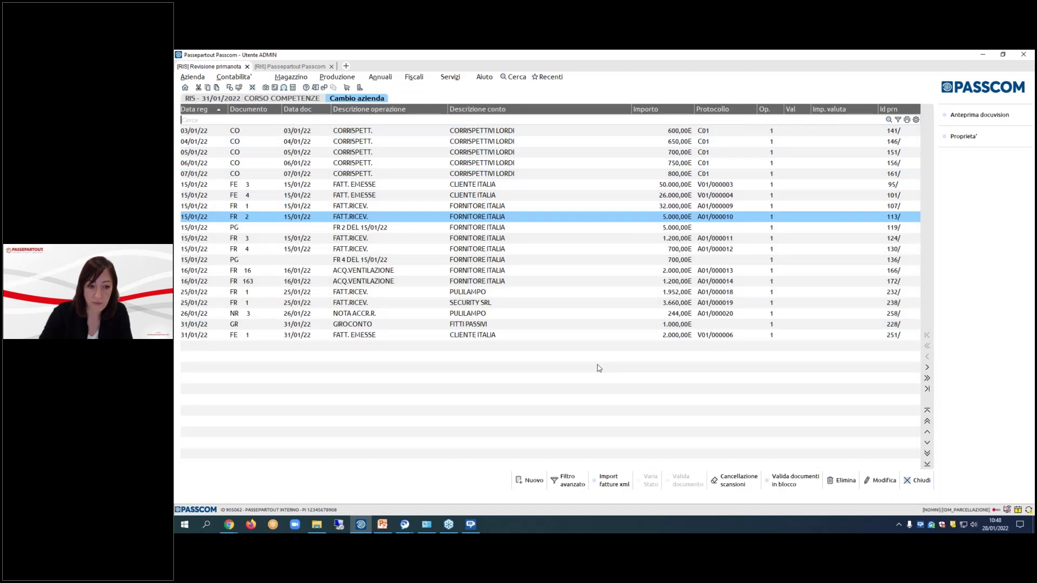
pyautogui.press('Down')
pyautogui.press('Down')
pyautogui.press('Down')
pyautogui.press('Down')
pyautogui.press('Down')
pyautogui.press('Down')
pyautogui.press('Down')
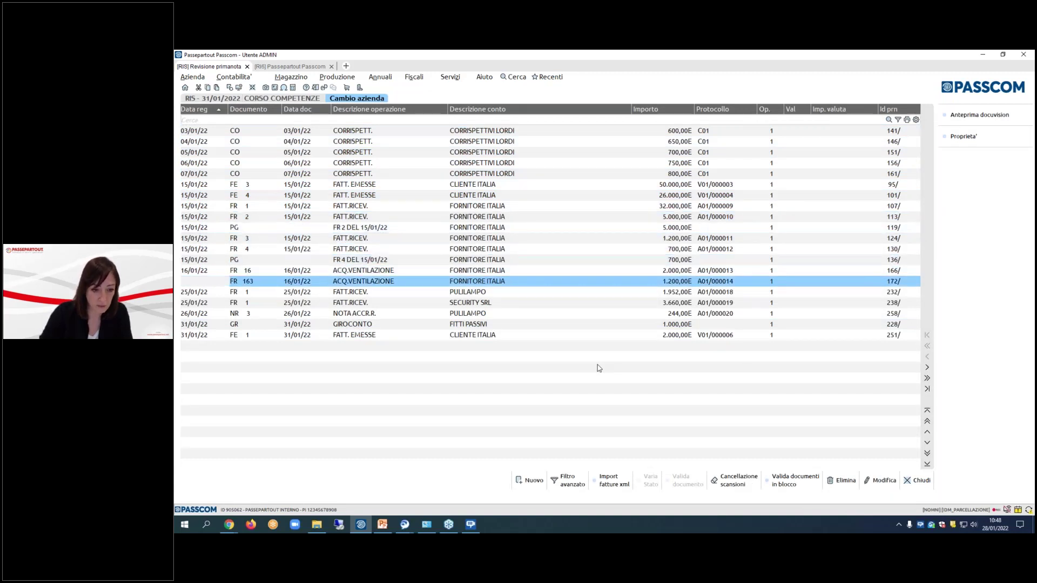
pyautogui.press('Return')
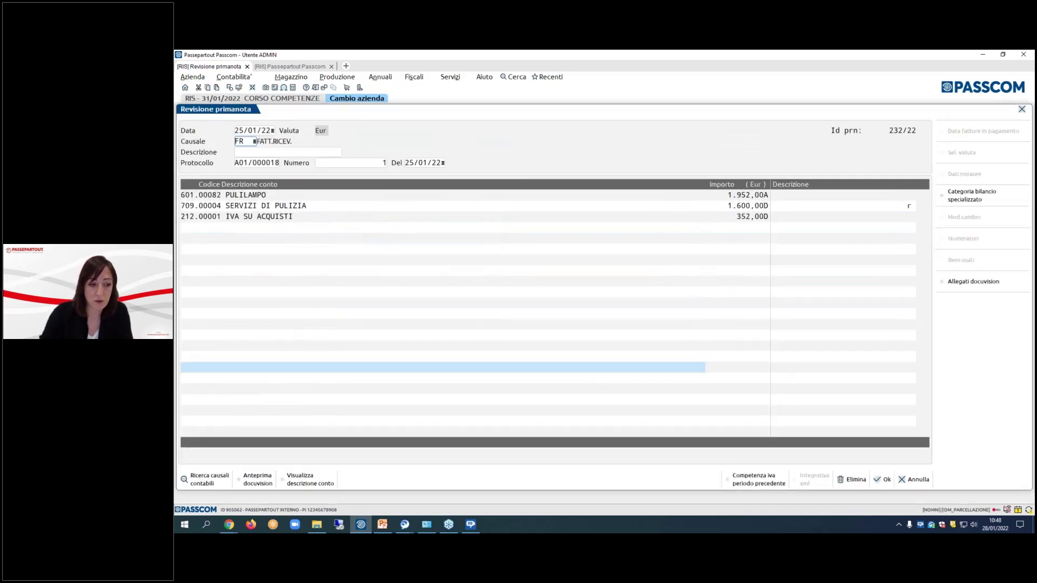
# - Open the ratei/risconti data of the invoice's 709.00004 SERVIZI DI PULIZIA line
pyautogui.press('Return')
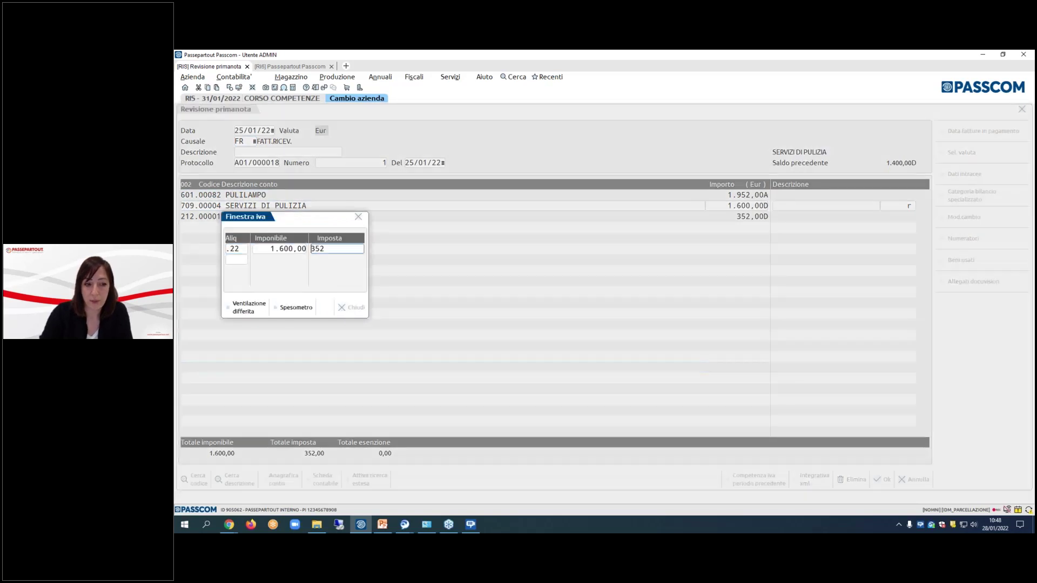
pyautogui.press('Return')
pyautogui.press('Return')
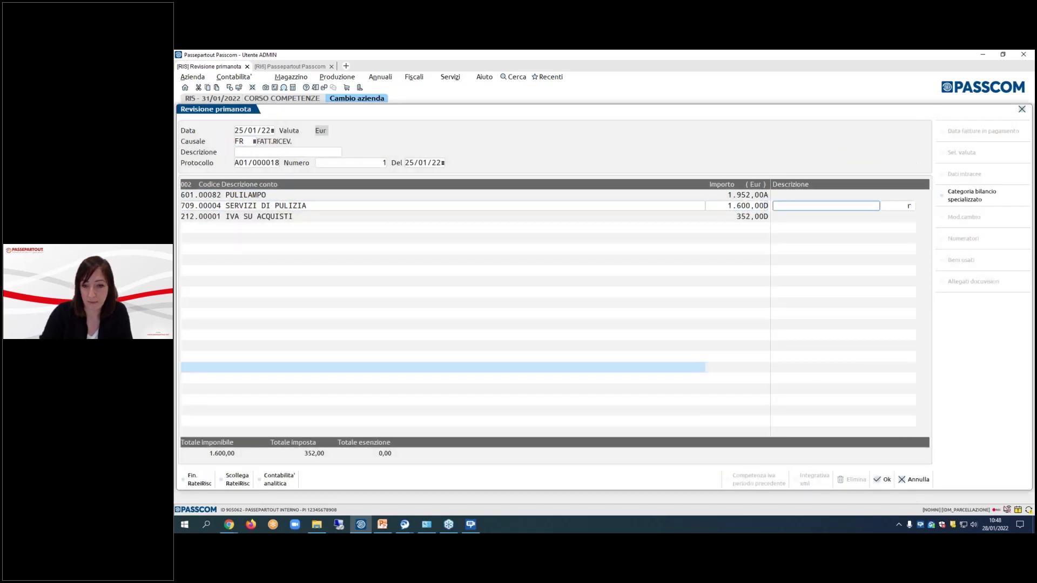
pyautogui.click(200, 478)
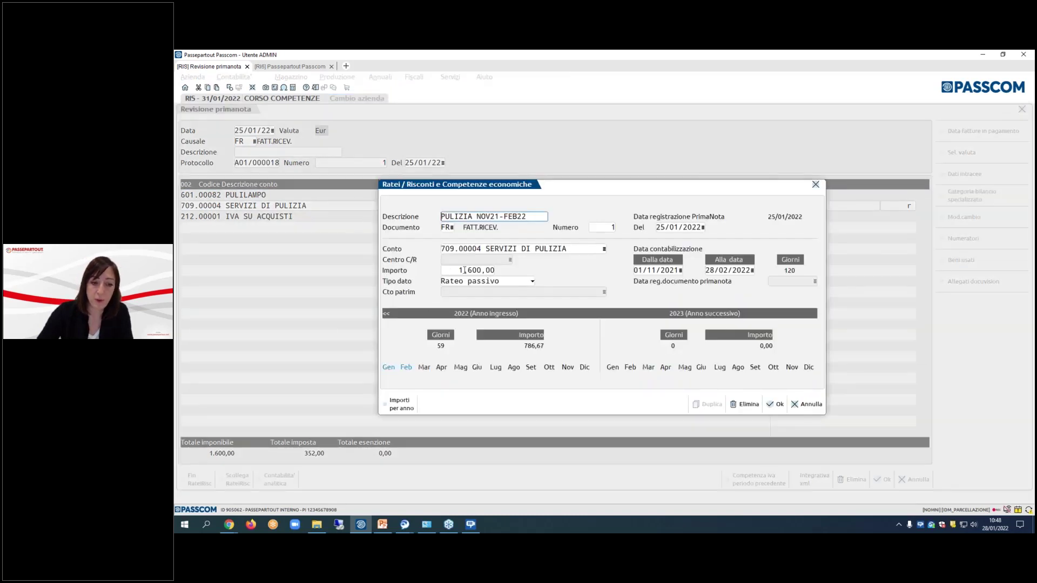
pyautogui.moveTo(593, 190); pyautogui.dragTo(575, 244)
# - Set the amount of the PULIZIA NOV21-FEB22 accrual record to 1.400,00
pyautogui.click(441, 322)
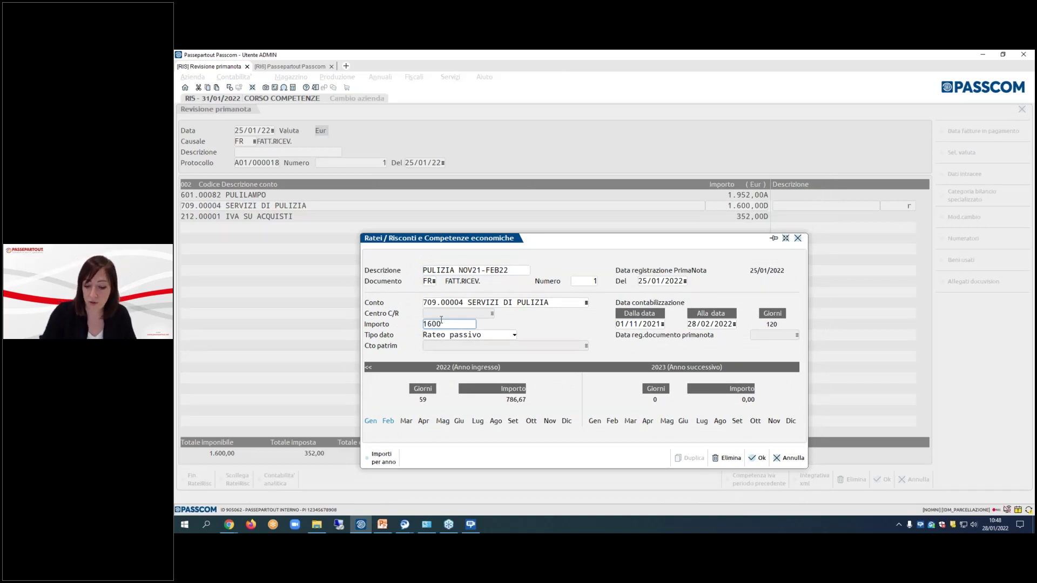
pyautogui.press('Left')
pyautogui.press('Left')
pyautogui.press('BackSpace')
pyautogui.write('4')
pyautogui.press('Return')
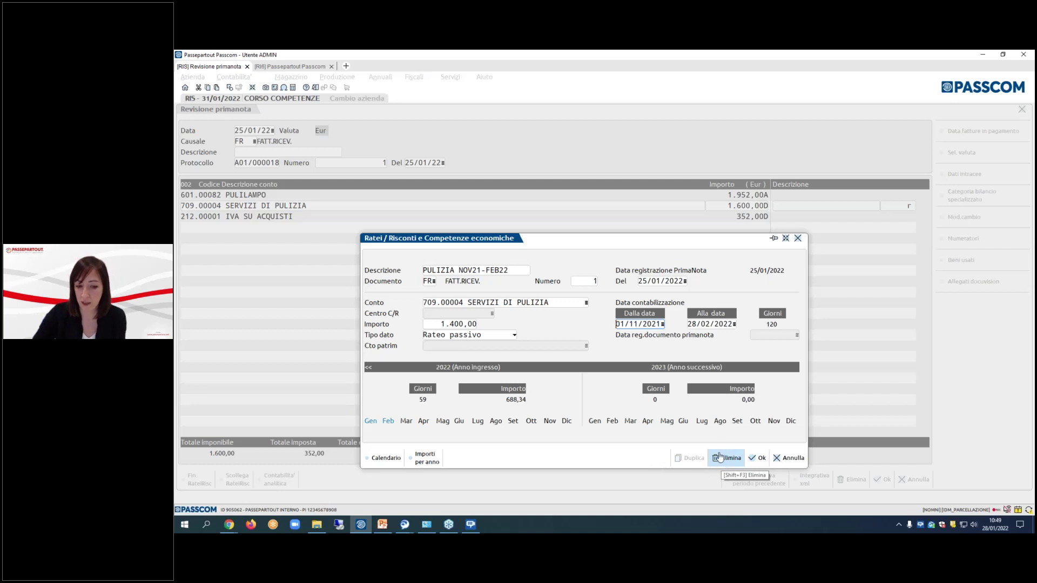
# - Save the accrual record and the invoice registration, accepting that the ratei/risconti data differ from the registration
pyautogui.click(757, 461)
pyautogui.click(885, 481)
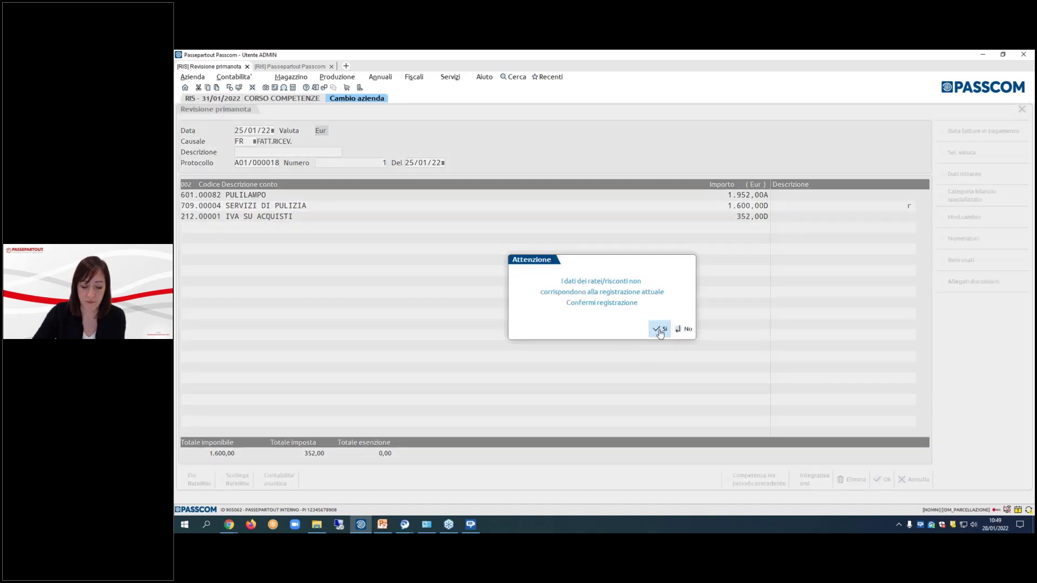
pyautogui.click(660, 331)
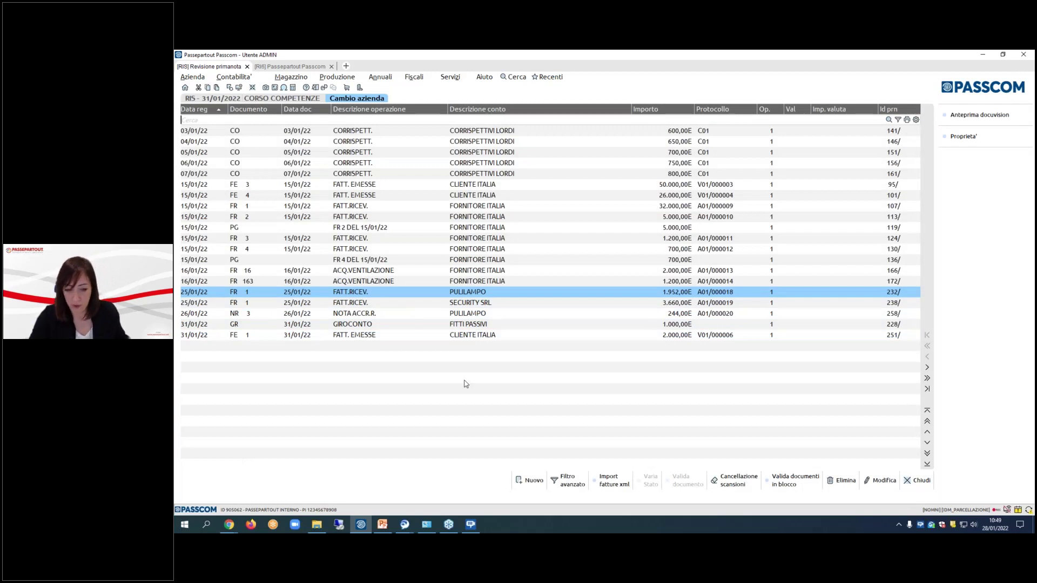
# - Switch to the Ratei e Risconti presentation in PowerPoint
pyautogui.click(383, 524)
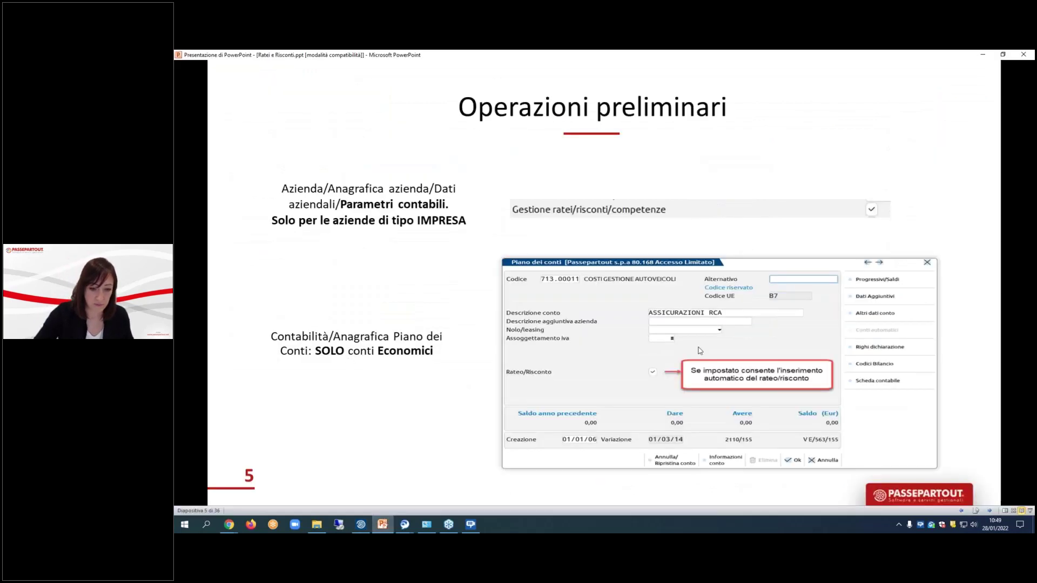
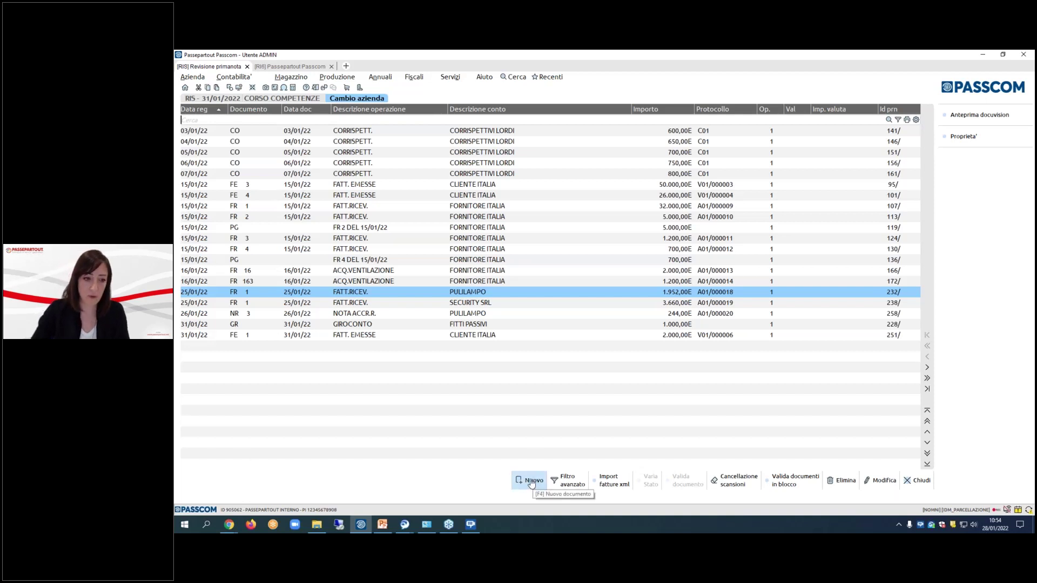
# - Reopen company RIS CORSO COMPETENZE with opening date 31/12/2021
pyautogui.click(189, 77)
pyautogui.click(225, 98)
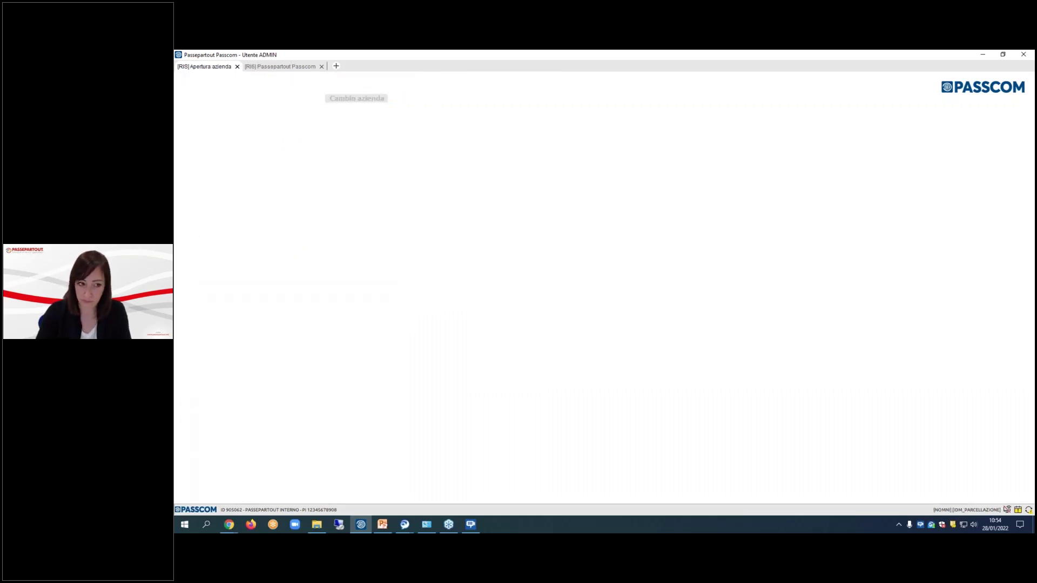
pyautogui.press('Return')
pyautogui.write('311221')
pyautogui.press('Return')
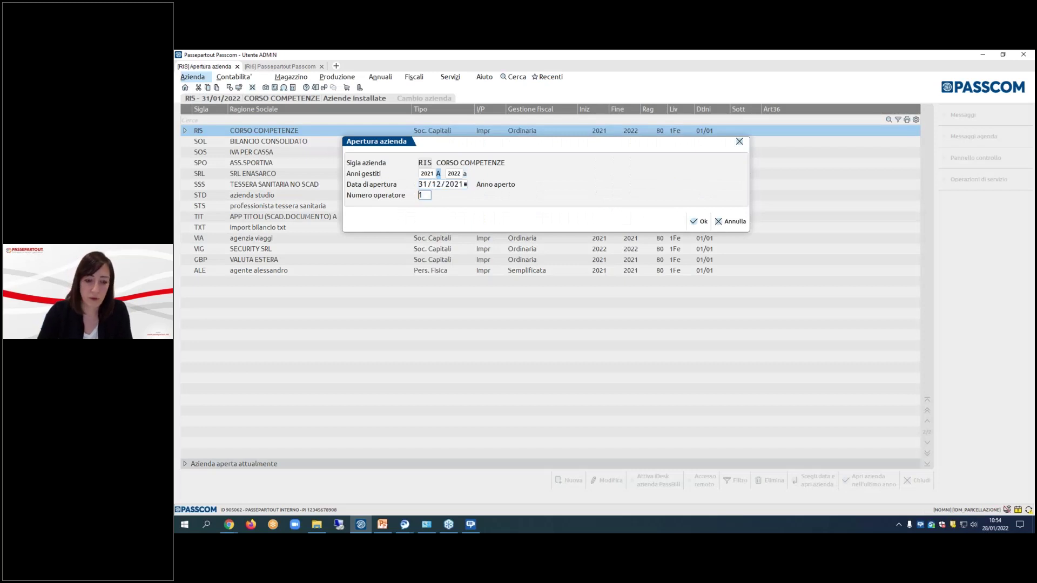
pyautogui.press('Return')
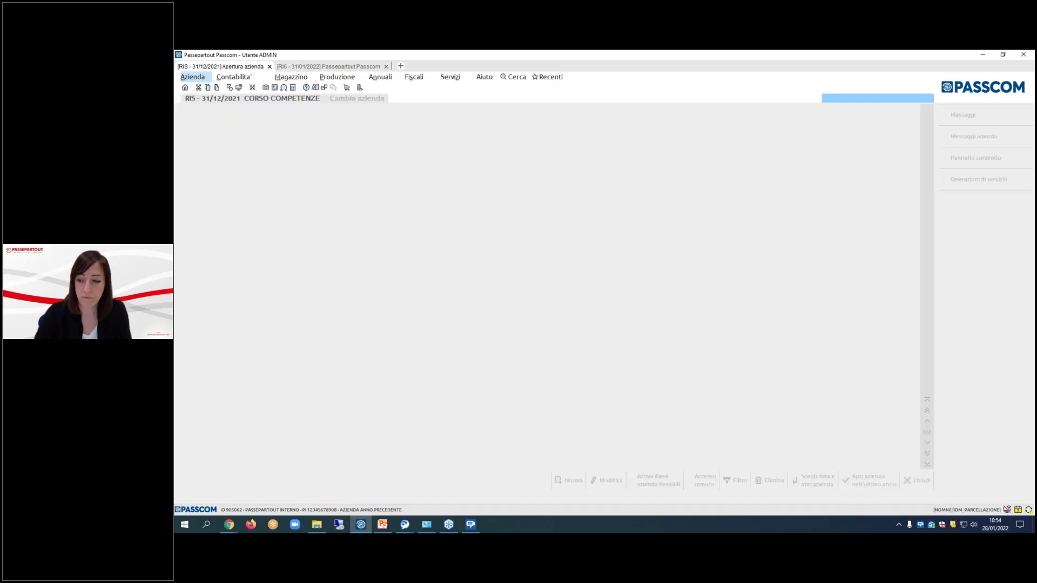
# - Start a first-note entry dated 31/12/21 with causale FR, document number 1 and document date 31/12/21
pyautogui.press('Right')
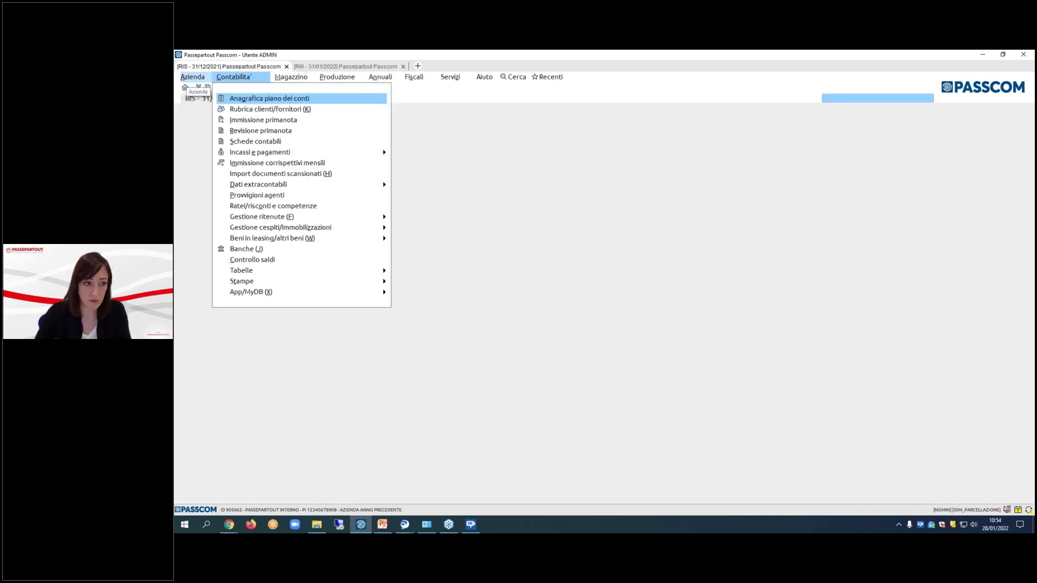
pyautogui.press('Down')
pyautogui.press('Down')
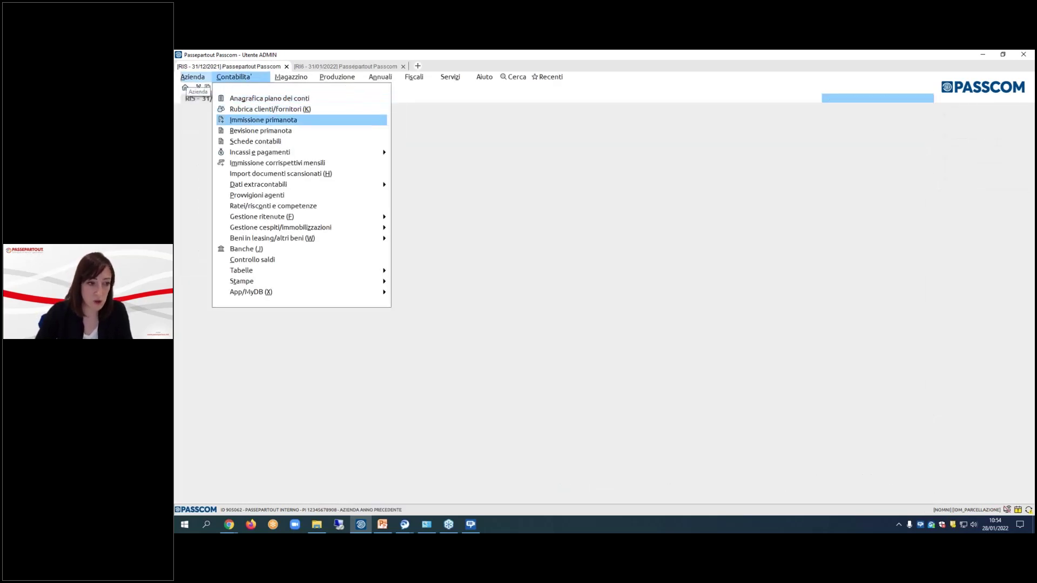
pyautogui.press('Return')
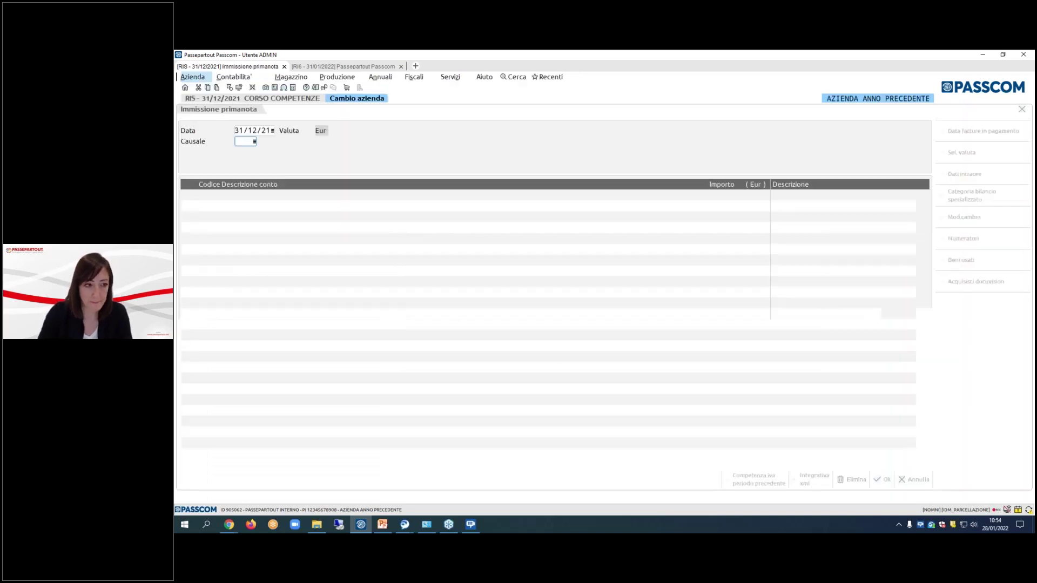
pyautogui.write('FR')
pyautogui.press('Return')
pyautogui.press('Return')
pyautogui.write('1')
pyautogui.press('Return')
pyautogui.write('311221')
pyautogui.press('Return')
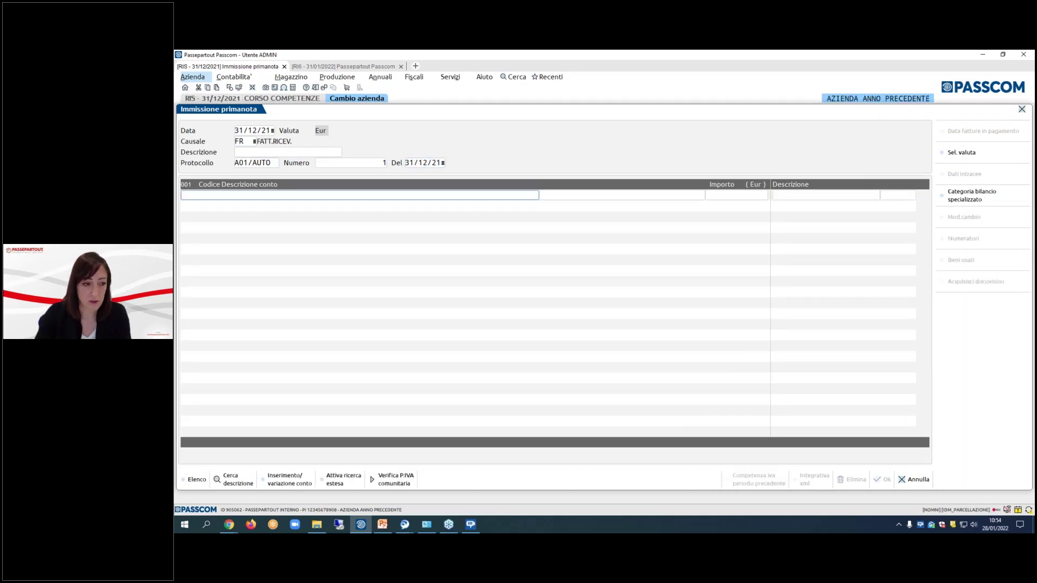
# - Enter supplier FORNITORE ITALIA on the first line with an amount of 2.200,00
pyautogui.press('F2')
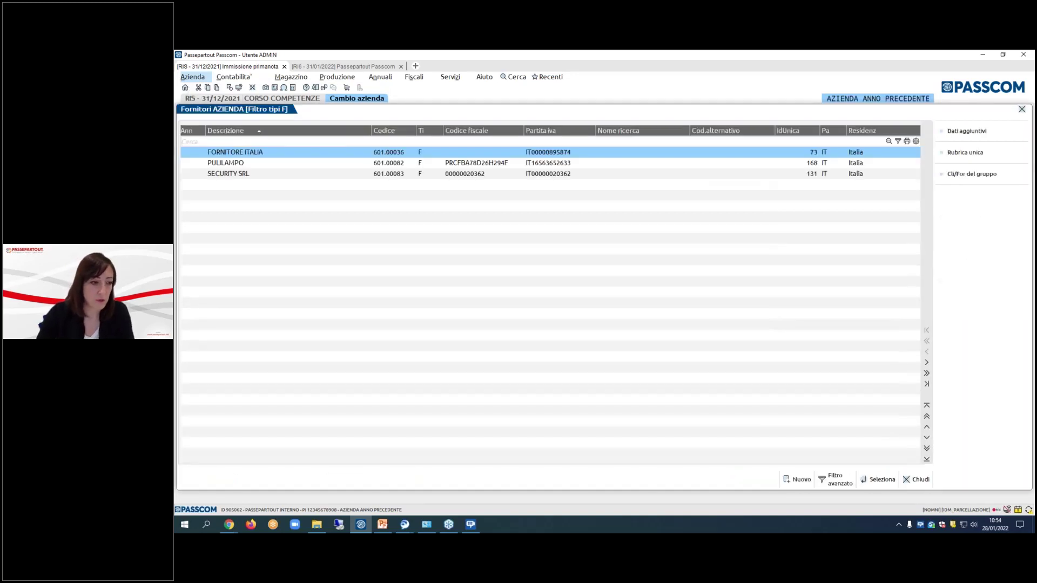
pyautogui.press('Return')
pyautogui.write('2000')
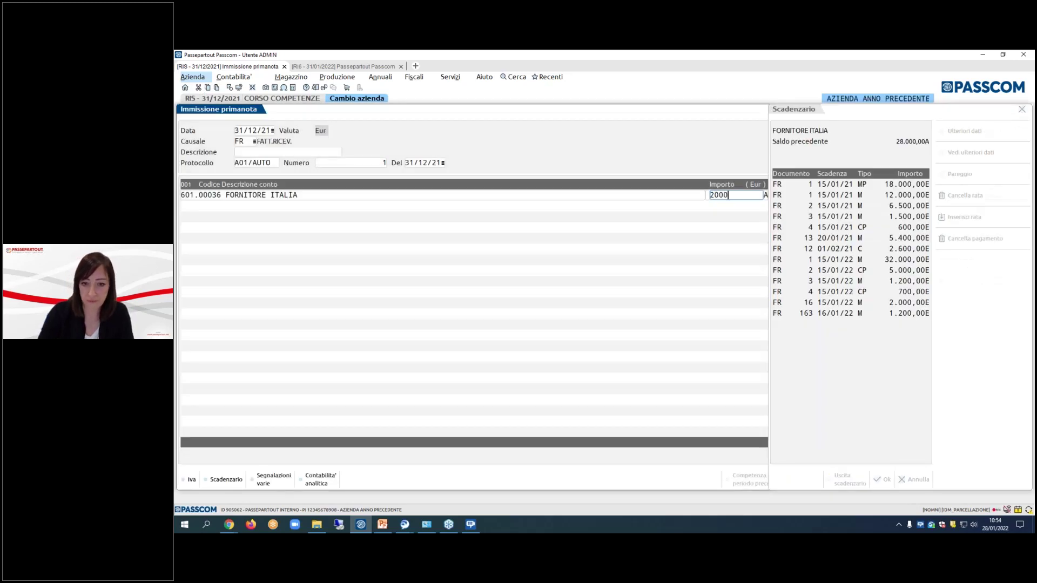
pyautogui.press('BackSpace')
pyautogui.press('BackSpace')
pyautogui.press('BackSpace')
pyautogui.write('20')
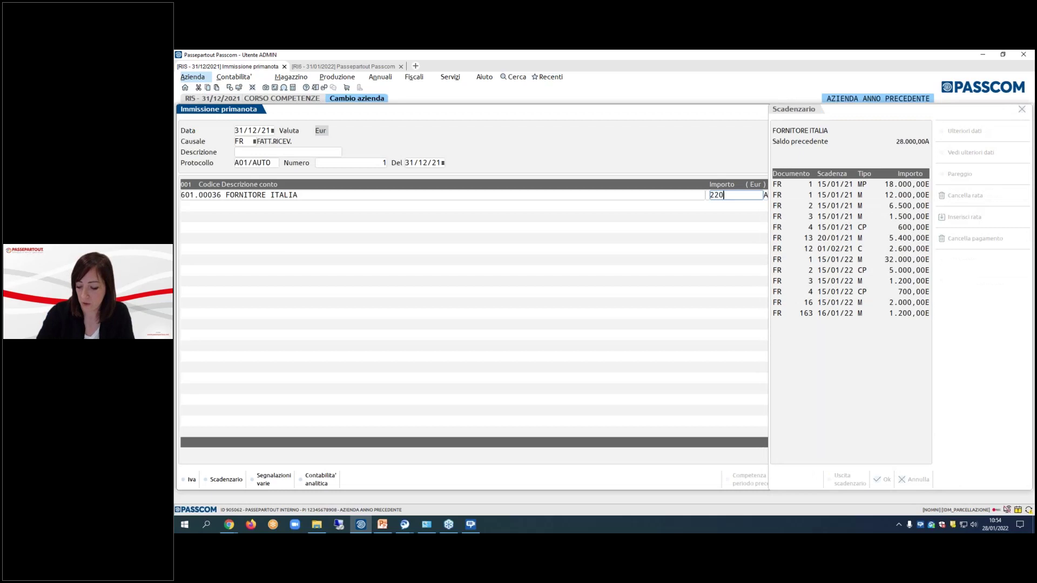
pyautogui.write('0')
pyautogui.press('Return')
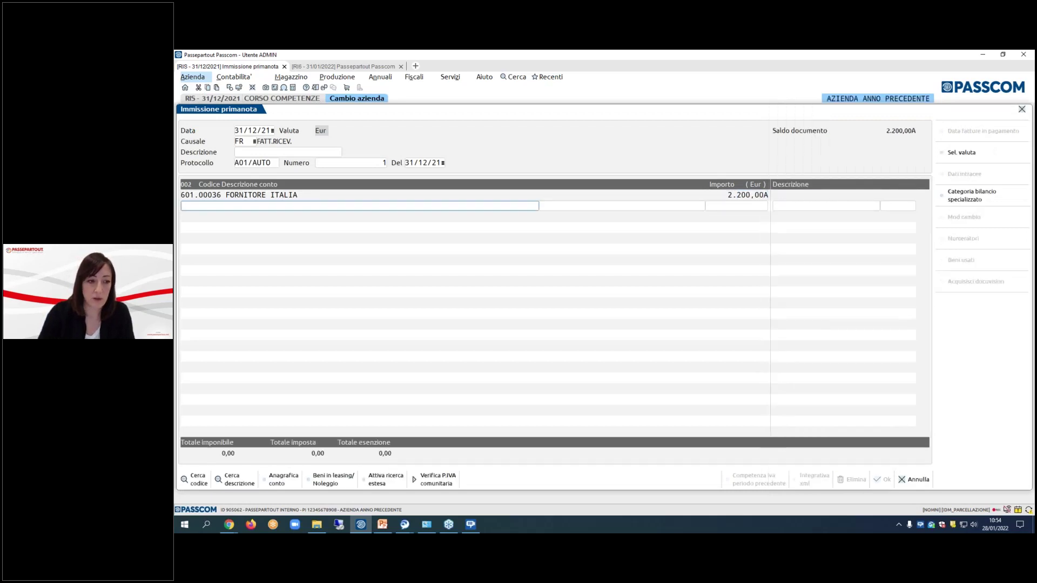
# - Select cost account 709.00001 RISCALDAMENTO, from the COSTI group and SERVIZI GENERALI-AMMINISTRATIVI master, for the second line
pyautogui.press('F2')
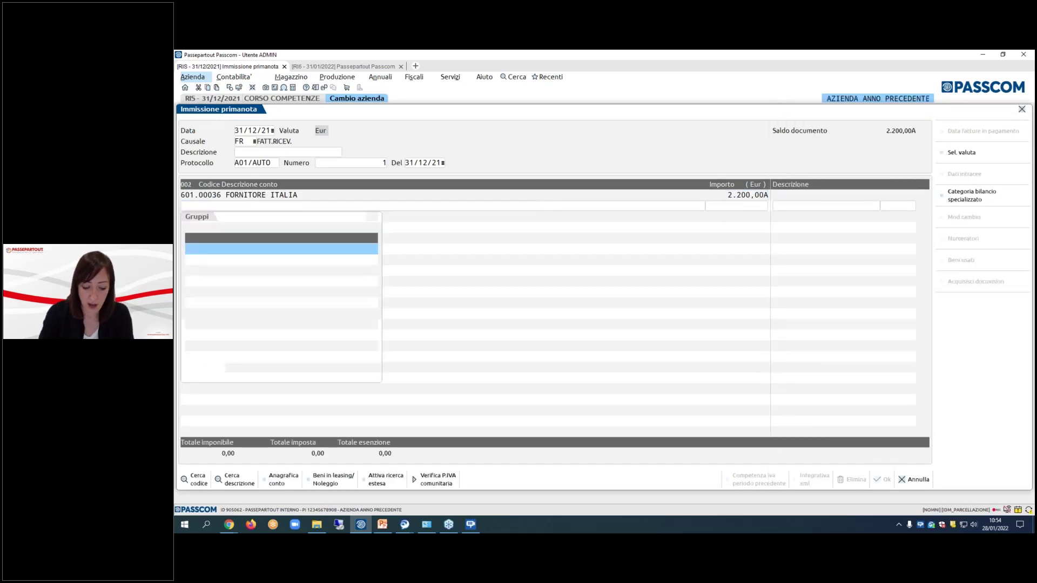
pyautogui.press('Down')
pyautogui.press('Down')
pyautogui.press('Down')
pyautogui.press('Down')
pyautogui.press('Down')
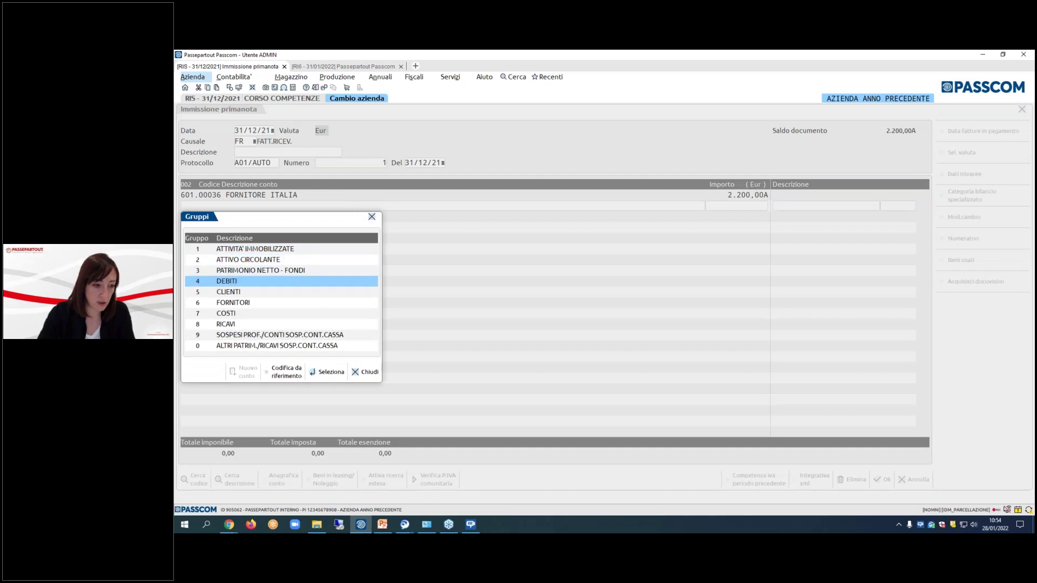
pyautogui.press('Down')
pyautogui.press('Return')
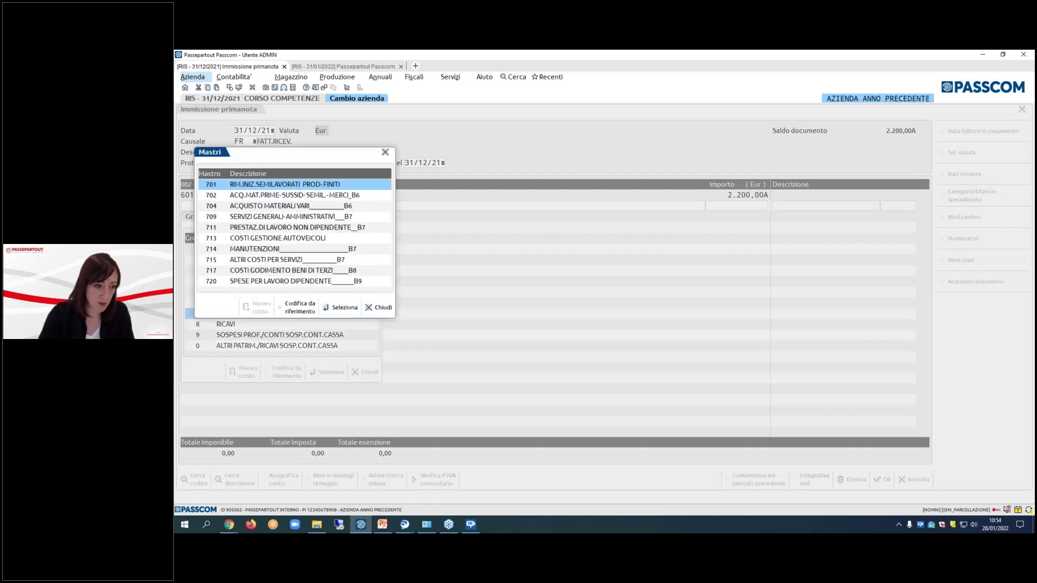
pyautogui.press('Down')
pyautogui.press('Down')
pyautogui.press('Down')
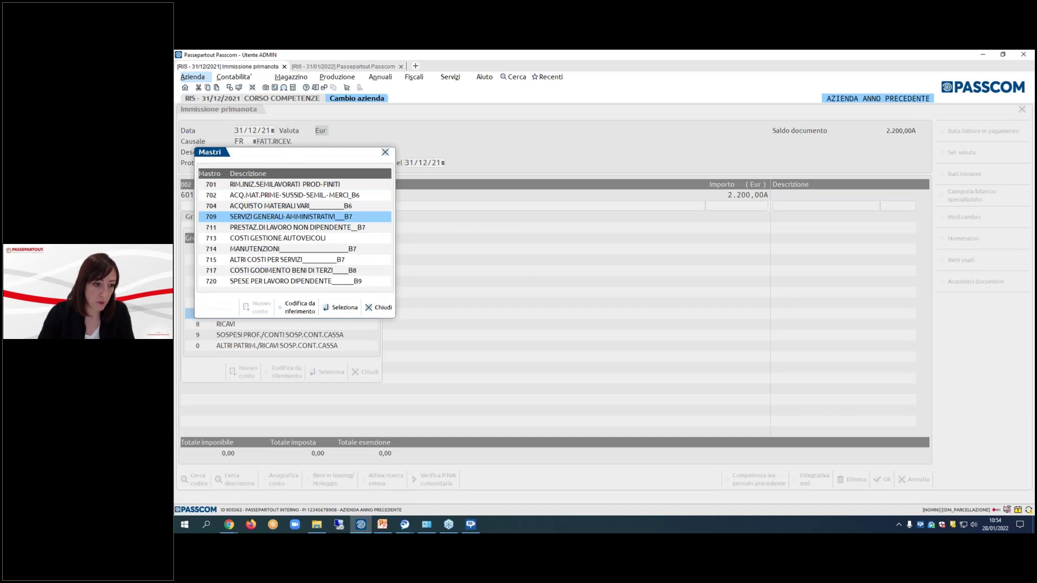
pyautogui.press('Return')
pyautogui.press('Return')
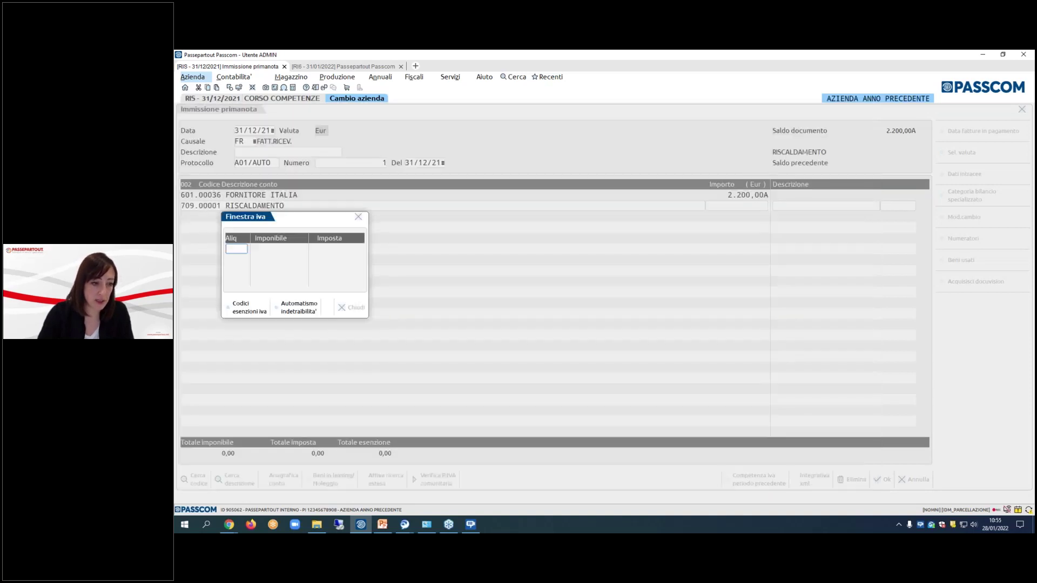
# - Apply the 22 VAT rate to the RISCALDAMENTO line, accepting the calculated taxable amount and tax
pyautogui.write('22')
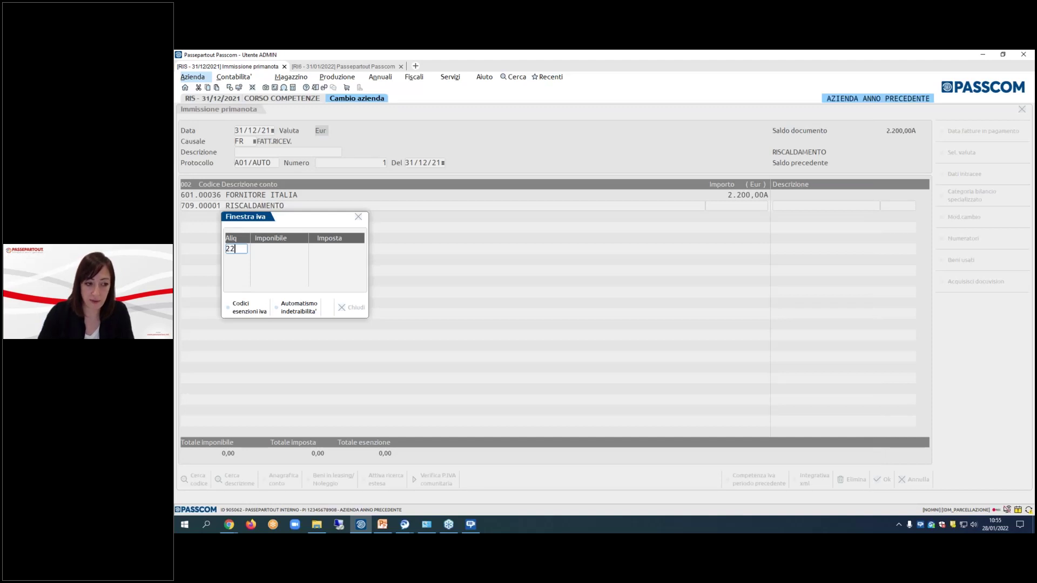
pyautogui.press('Return')
pyautogui.press('Return')
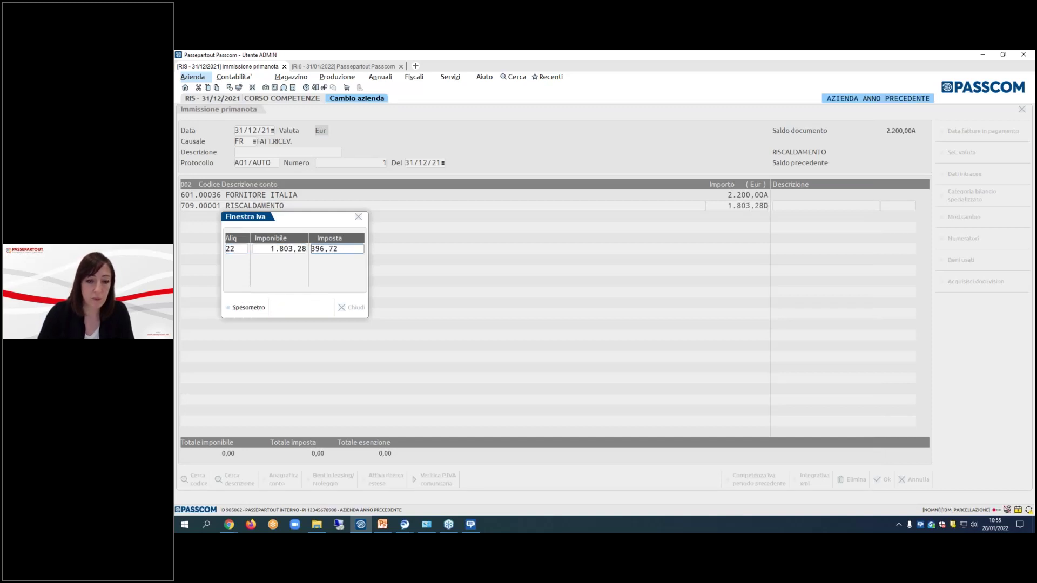
pyautogui.press('Return')
pyautogui.press('Return')
pyautogui.click(826, 205)
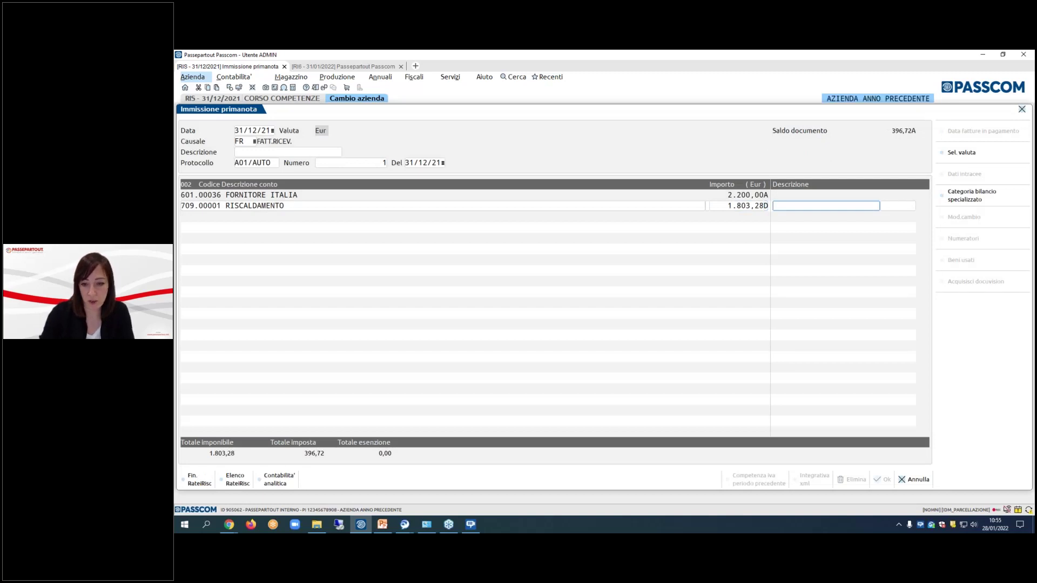
# - Create a ratei/risconti record for the RISCALDAMENTO line with the description RISCALDAMENTO 2022
pyautogui.click(199, 484)
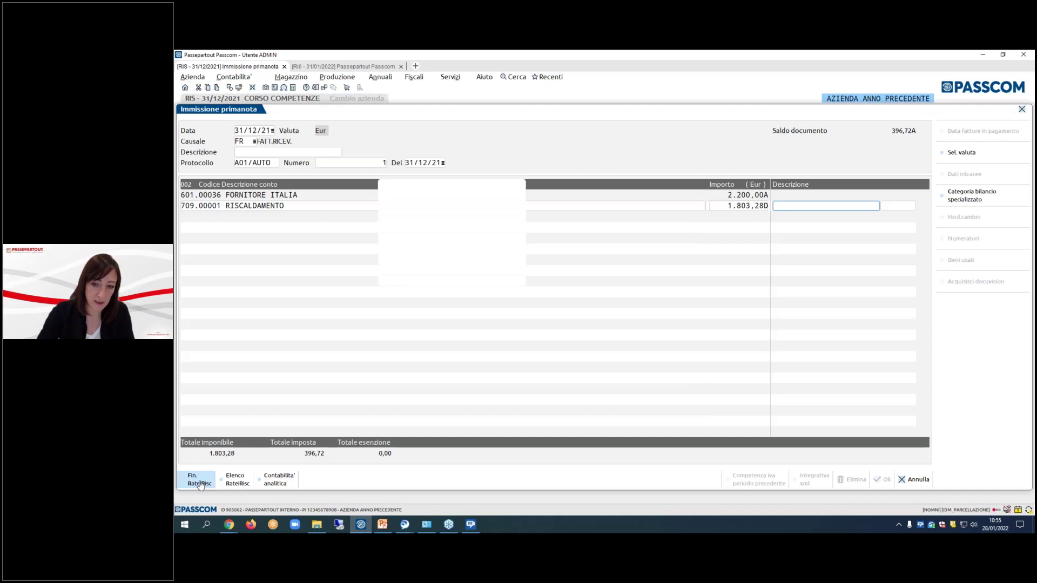
pyautogui.write('RISCALDAMENTO')
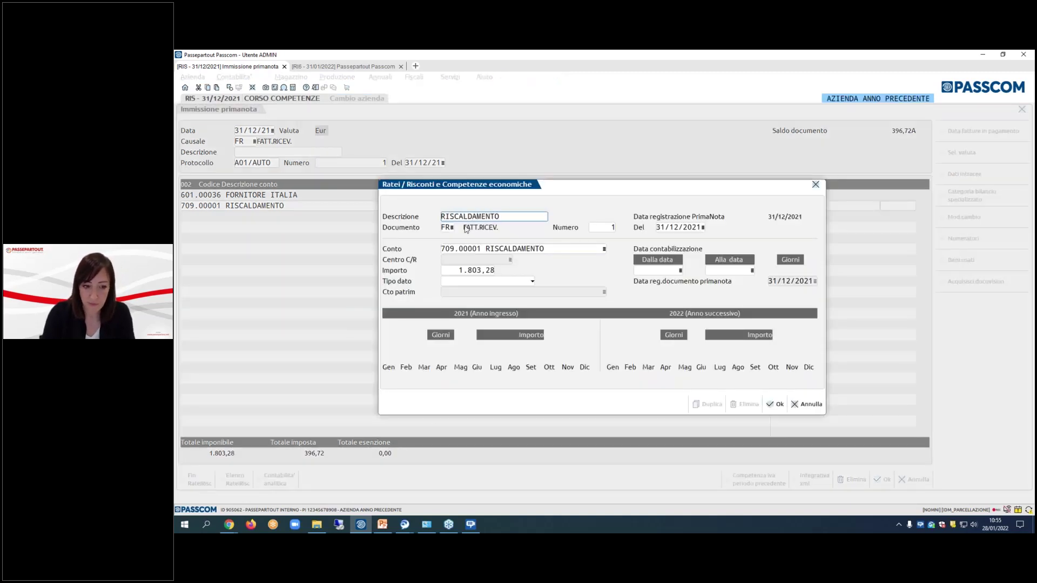
pyautogui.write(' 2022')
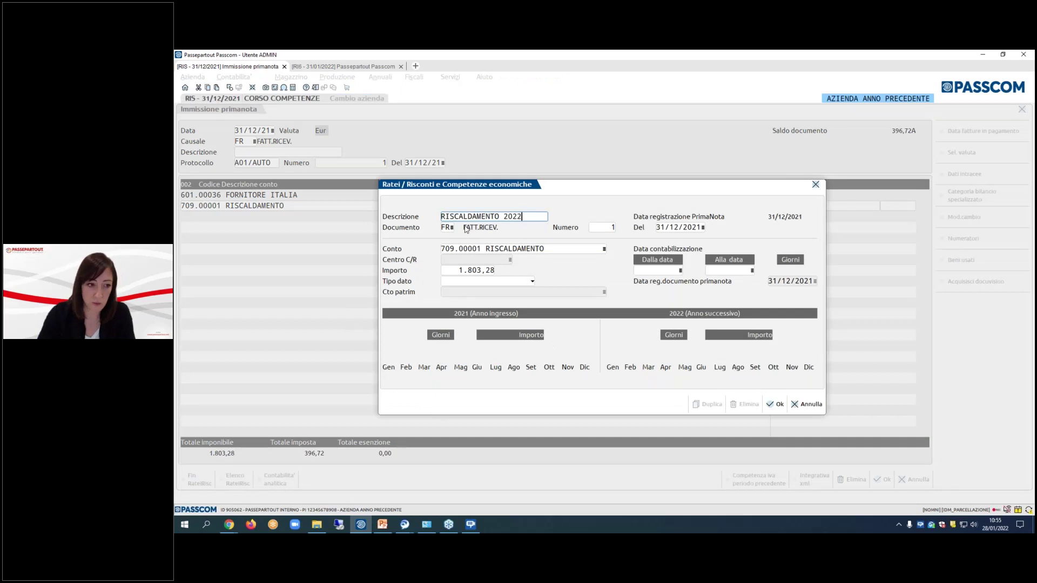
# - Set the accrual record's competence period from 01/01/2022 to 31/12/2022
pyautogui.press('Tab')
pyautogui.press('Tab')
pyautogui.press('Tab')
pyautogui.press('Tab')
pyautogui.press('Tab')
pyautogui.press('Tab')
pyautogui.write('010122')
pyautogui.press('Tab')
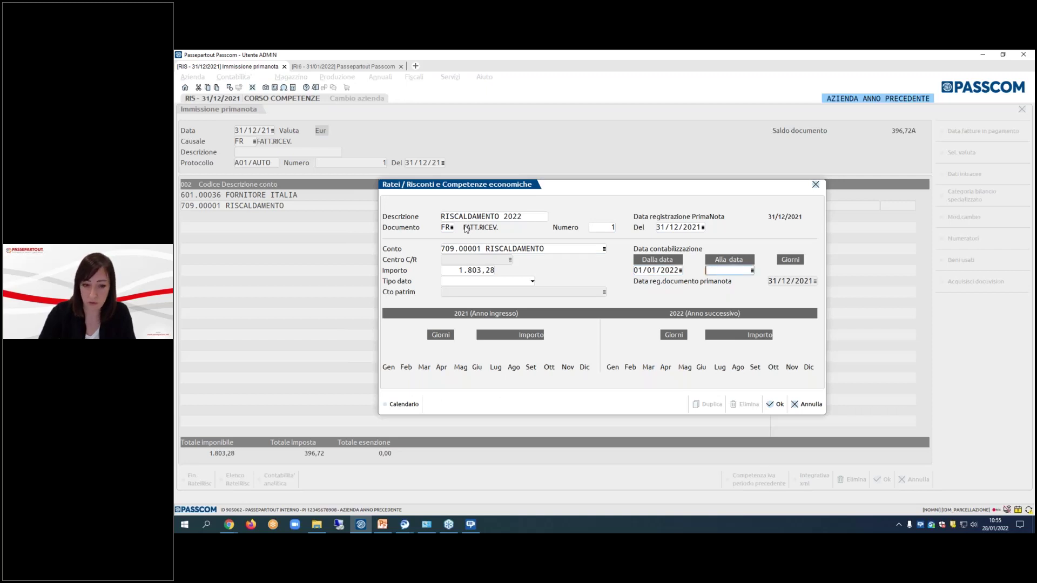
pyautogui.write('311221')
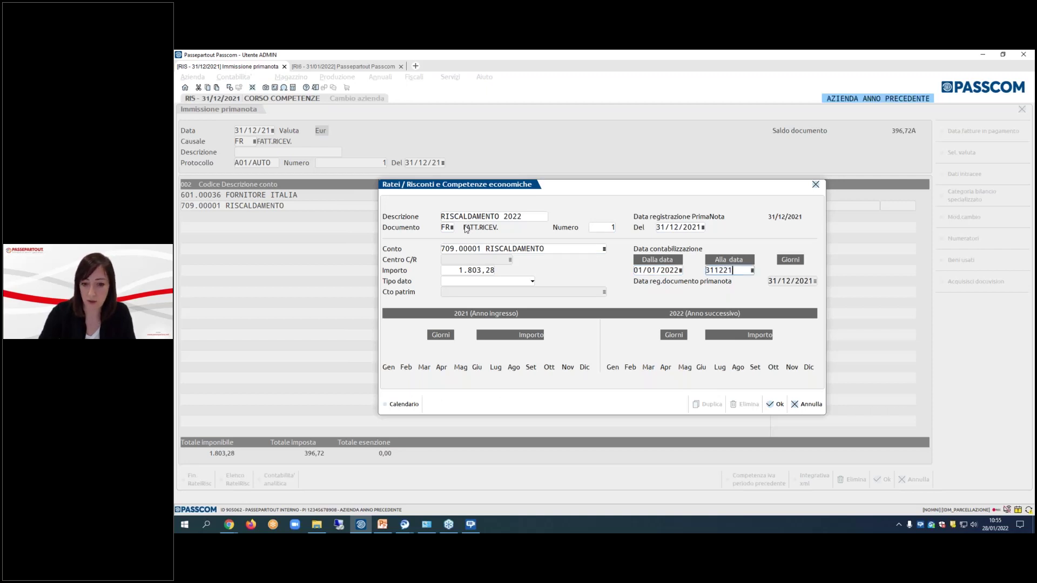
pyautogui.press('BackSpace')
pyautogui.write('2')
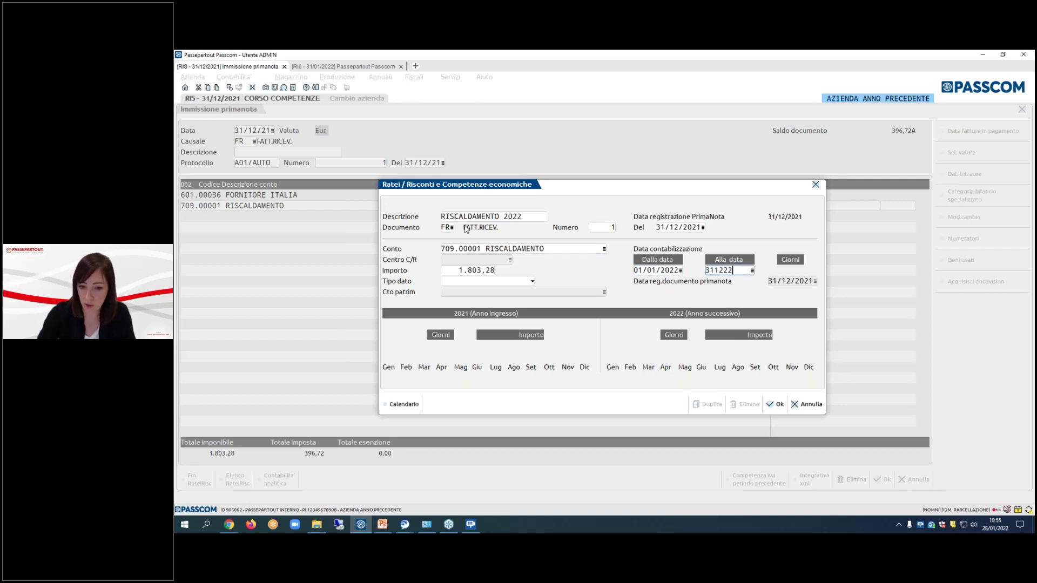
pyautogui.press('Tab')
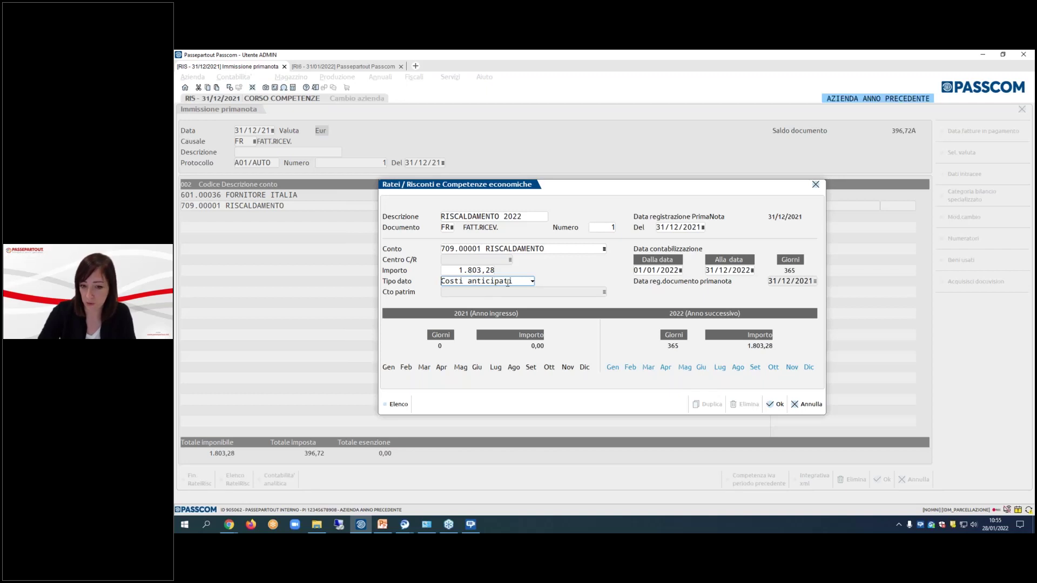
# - Accept Costi anticipati as the data type and confirm the RISCALDAMENTO 2022 accrual record
pyautogui.press('Tab')
pyautogui.click(778, 404)
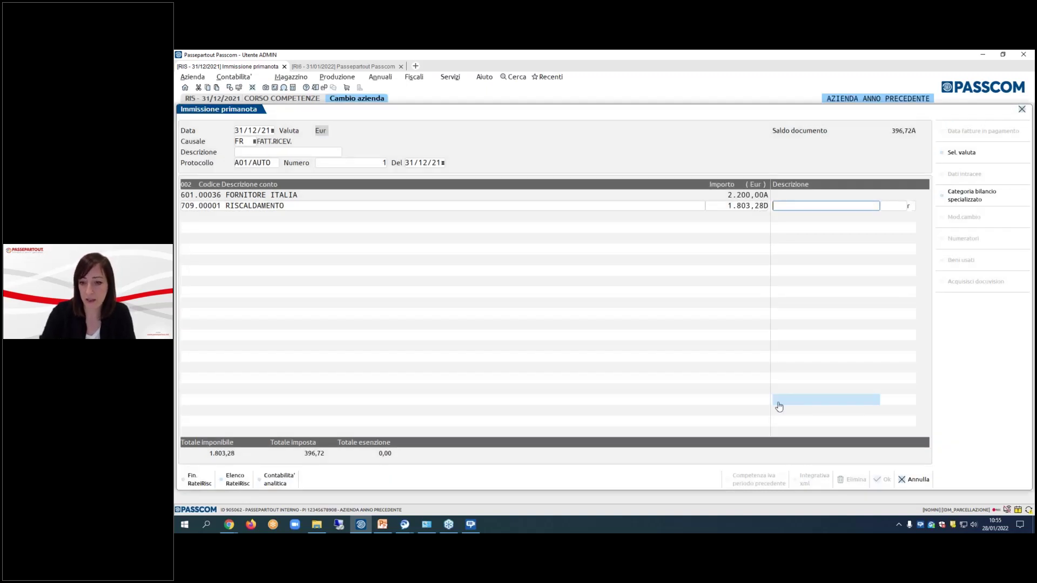
pyautogui.click(779, 407)
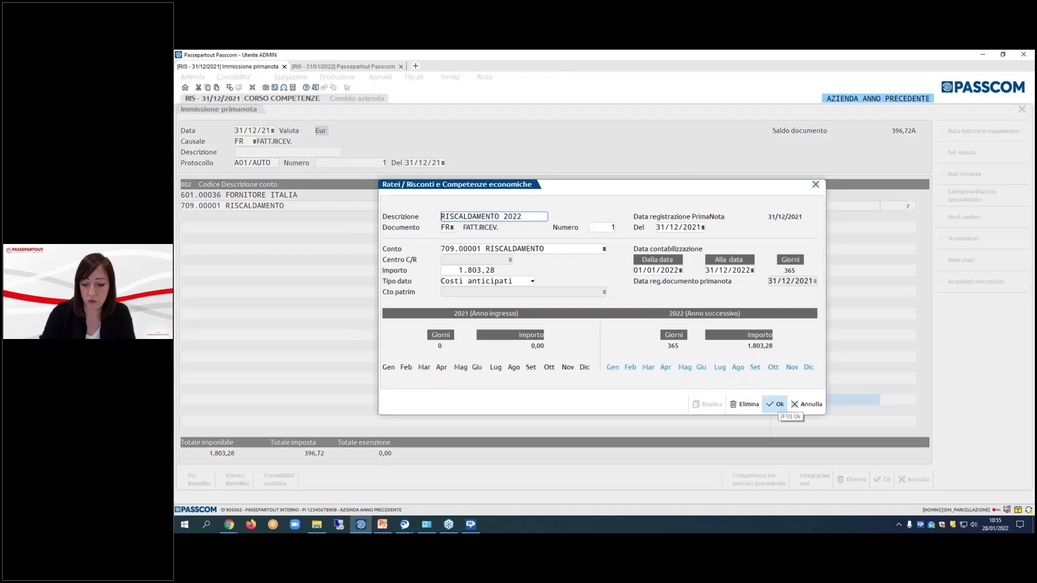
pyautogui.click(776, 404)
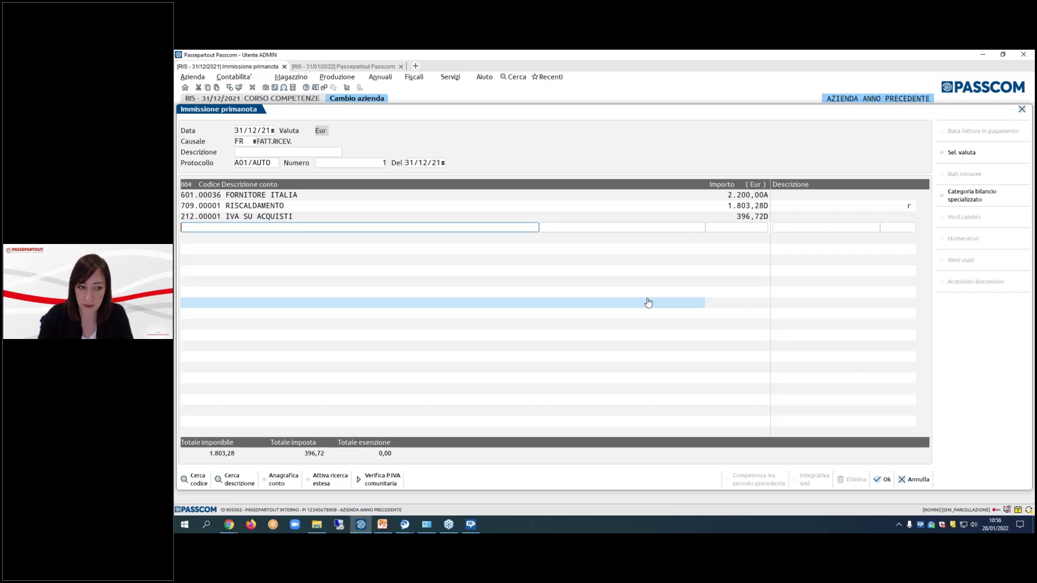
# - Save the heating invoice registration, accepting its payment schedule, and leave first-note entry
pyautogui.press('F10')
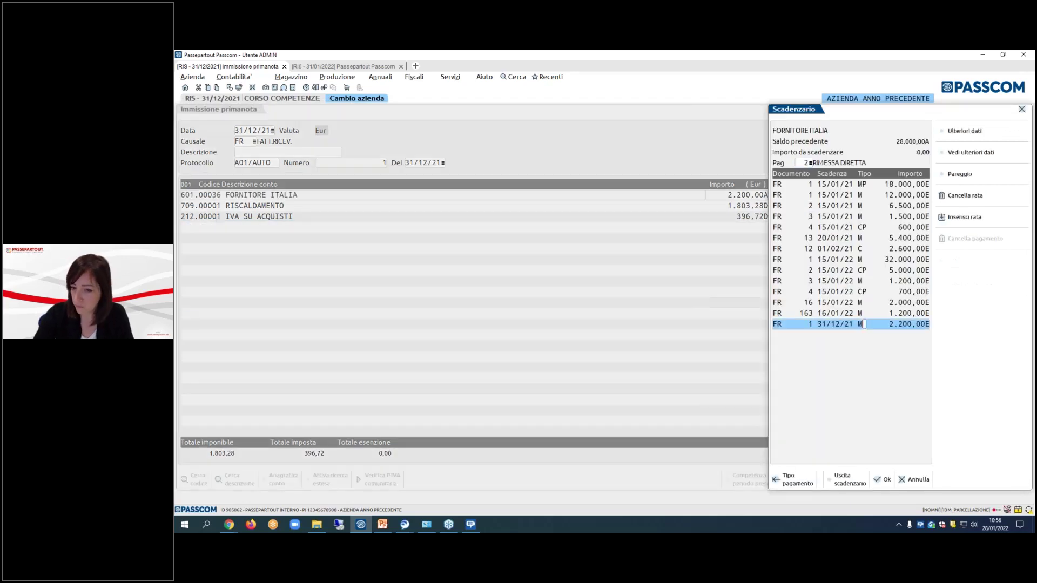
pyautogui.press('F10')
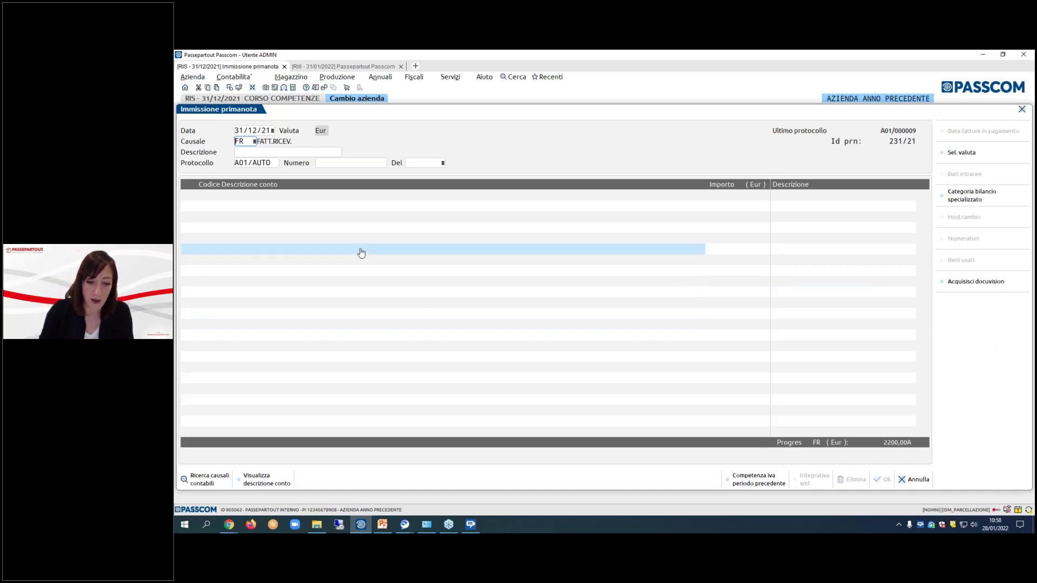
pyautogui.click(918, 480)
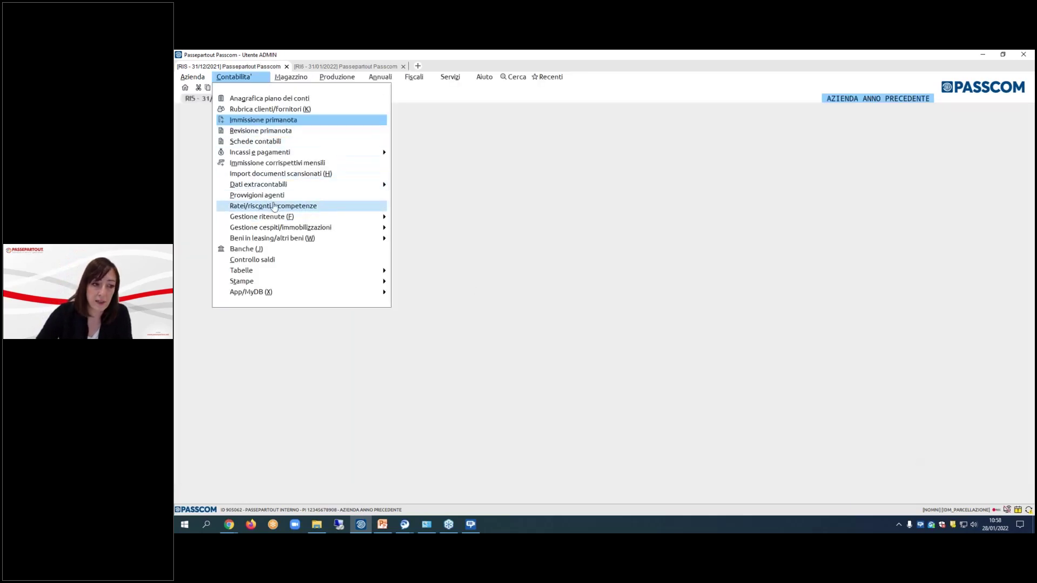
# - Open the Ratei/risconti e competenze list and its filter settings
pyautogui.click(291, 206)
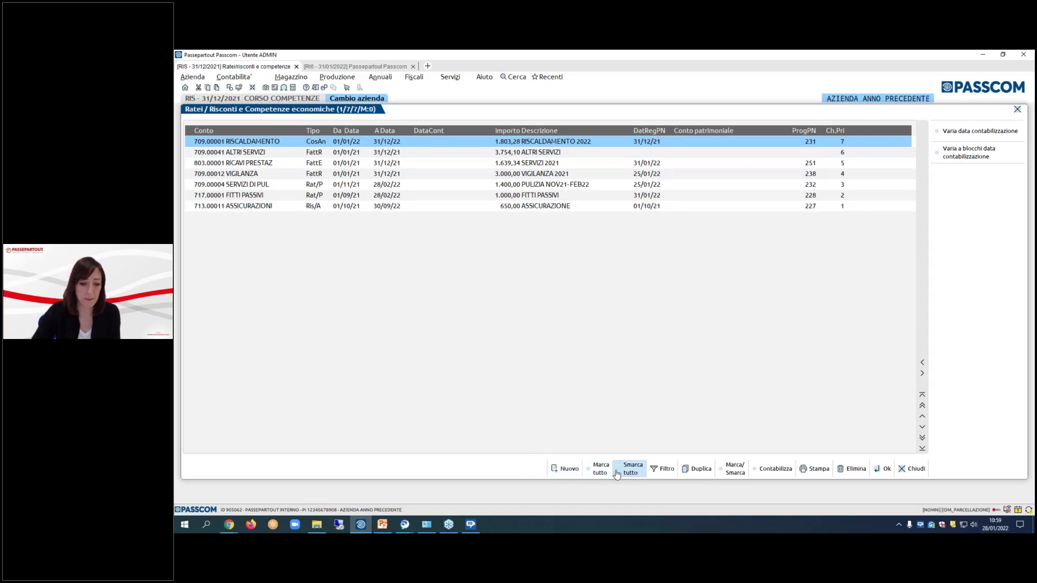
pyautogui.click(668, 473)
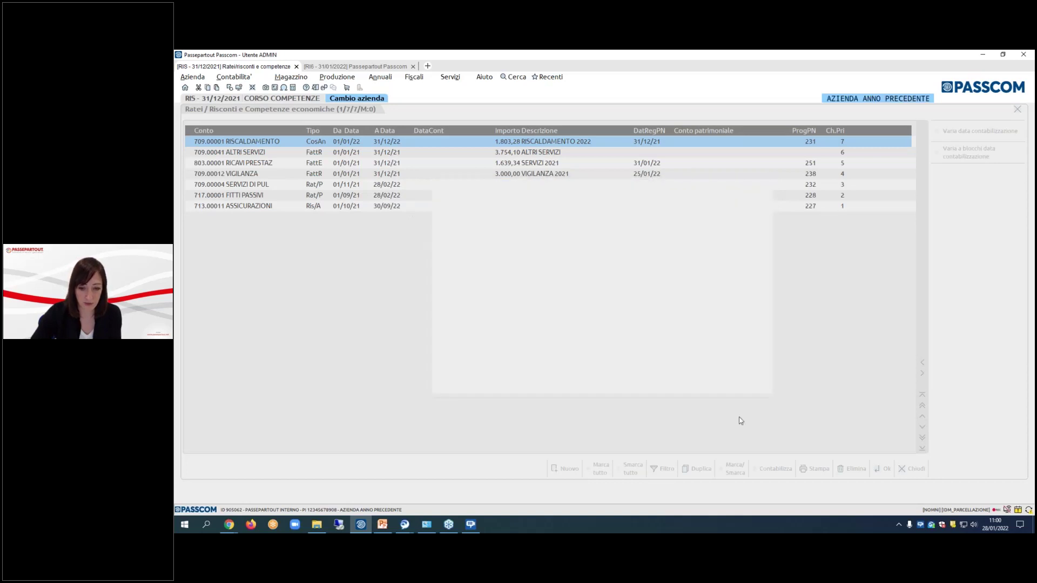
# - Open the list of accruals, deferrals and economic accruals and mark only the 713.00011 ASSICURAZIONI entry
pyautogui.click(753, 383)
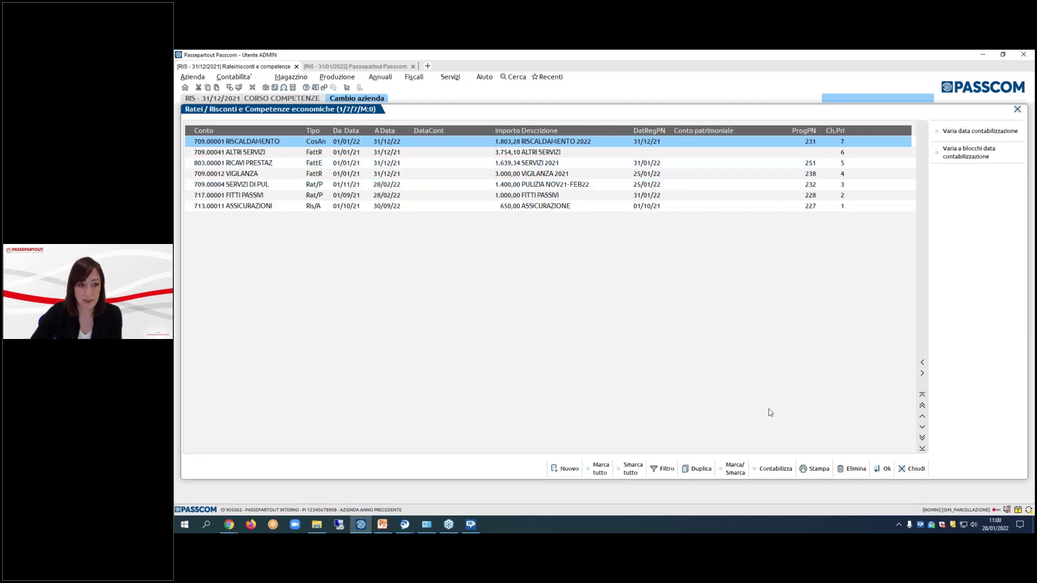
pyautogui.press('Down')
pyautogui.press('Down')
pyautogui.press('Down')
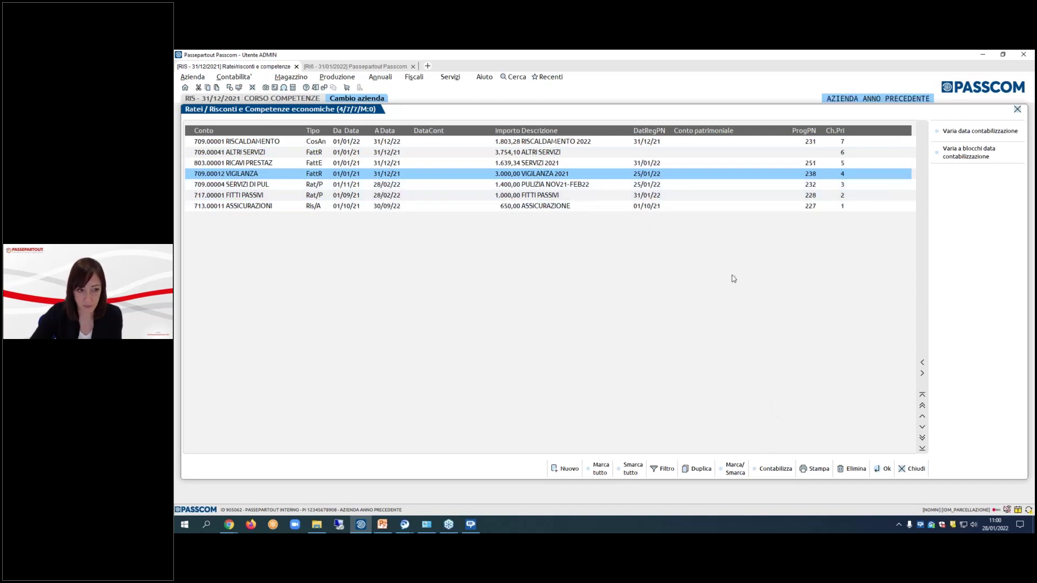
pyautogui.press('Down')
pyautogui.press('Down')
pyautogui.press('Down')
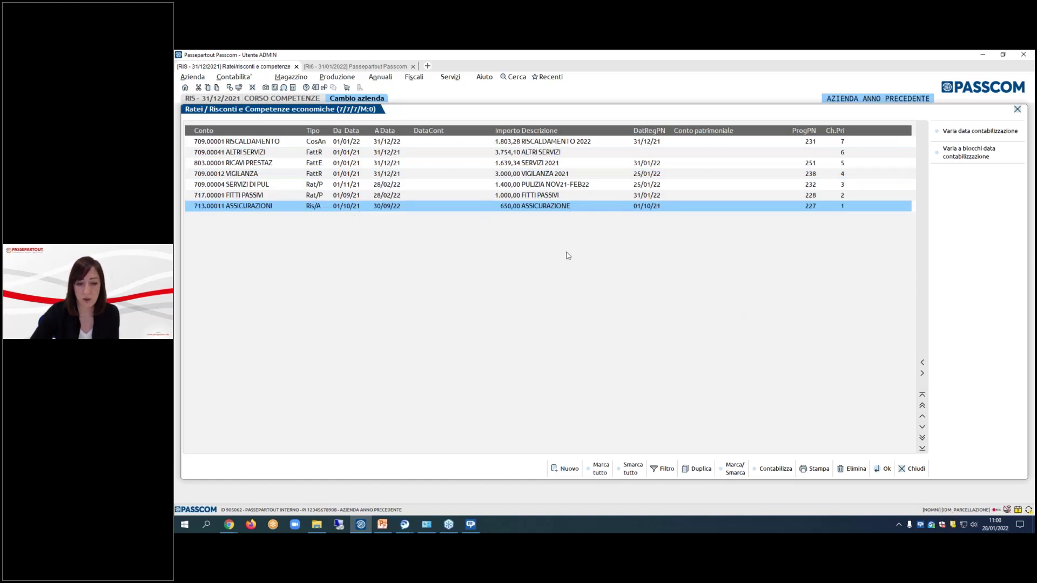
pyautogui.click(735, 472)
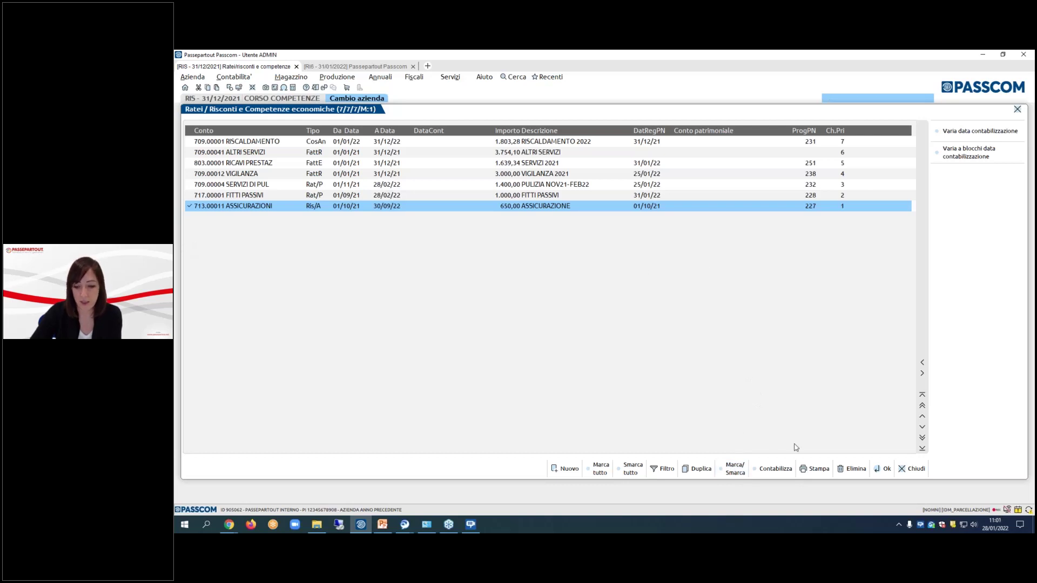
# - Run a trial posting of the marked insurance entry dated 31/12/2021 with reason code GR, printing the journal to screen
pyautogui.click(781, 471)
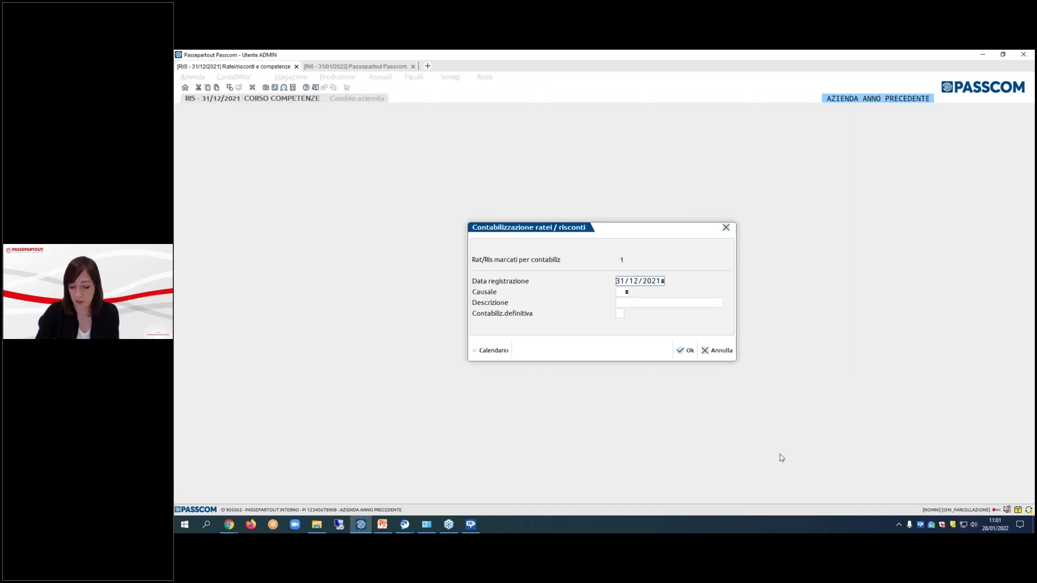
pyautogui.press('Return')
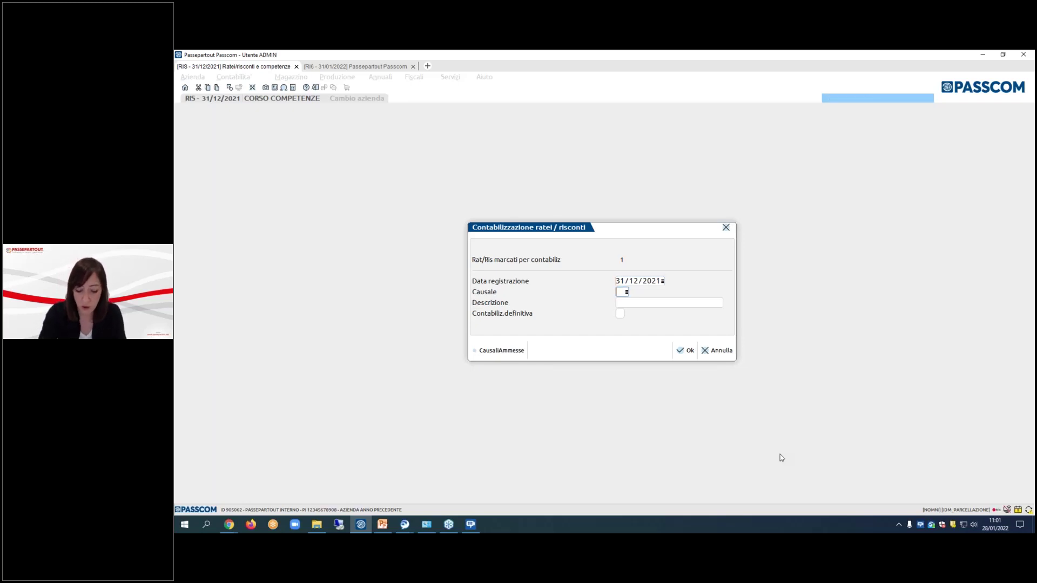
pyautogui.write('GR')
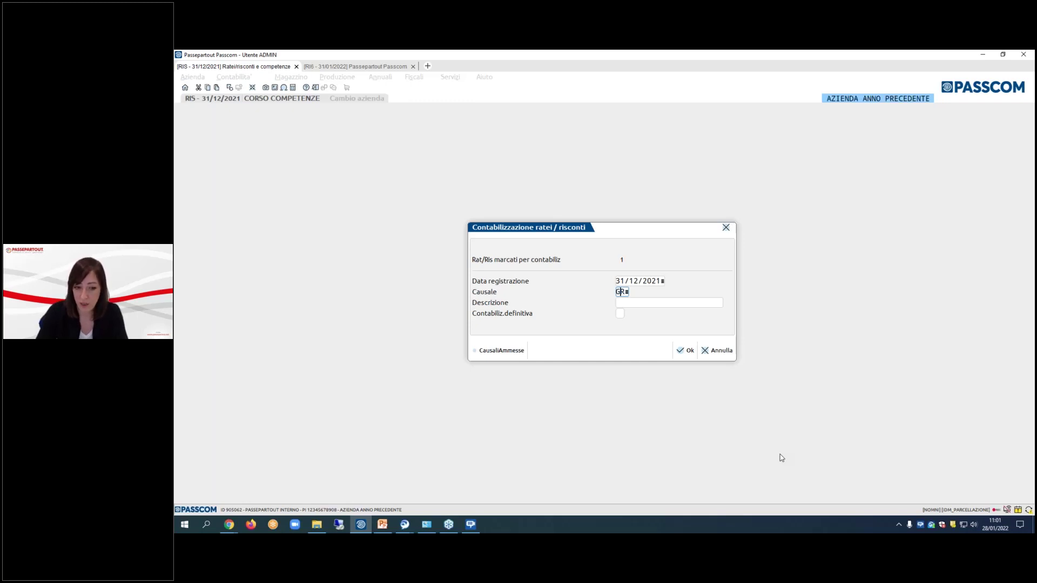
pyautogui.press('Return')
pyautogui.press('Return')
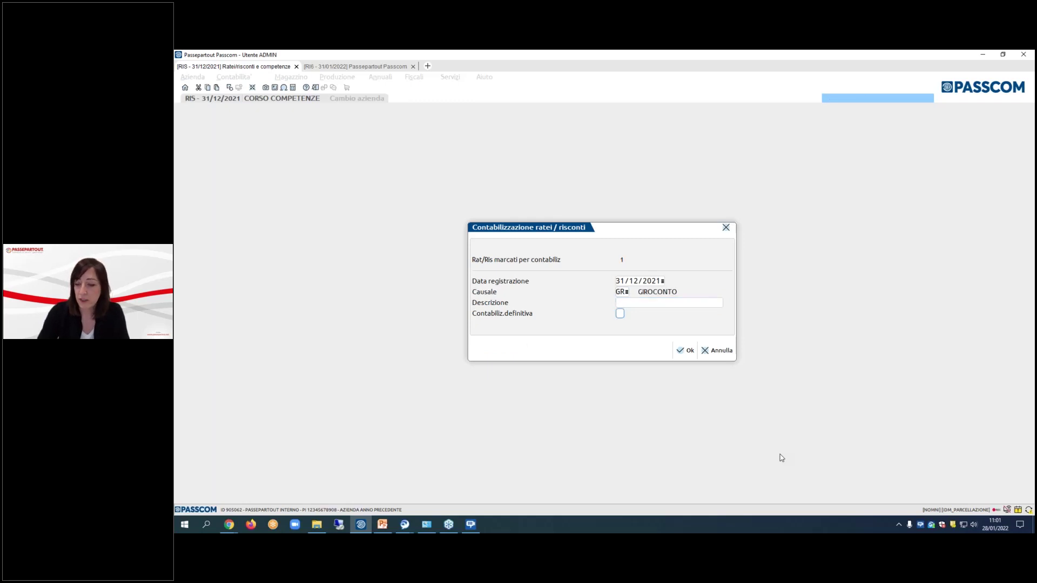
pyautogui.click(687, 352)
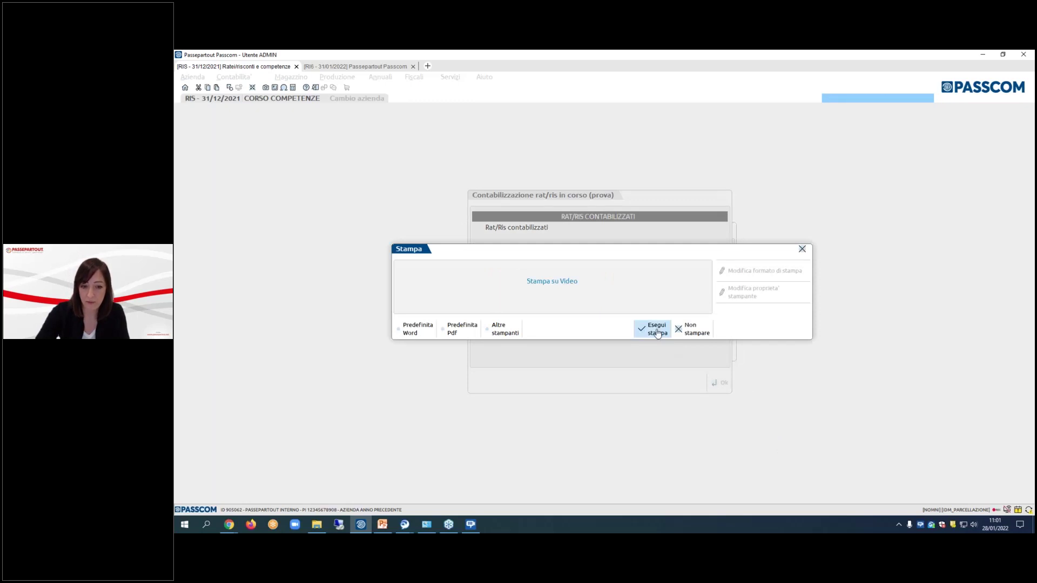
pyautogui.click(657, 331)
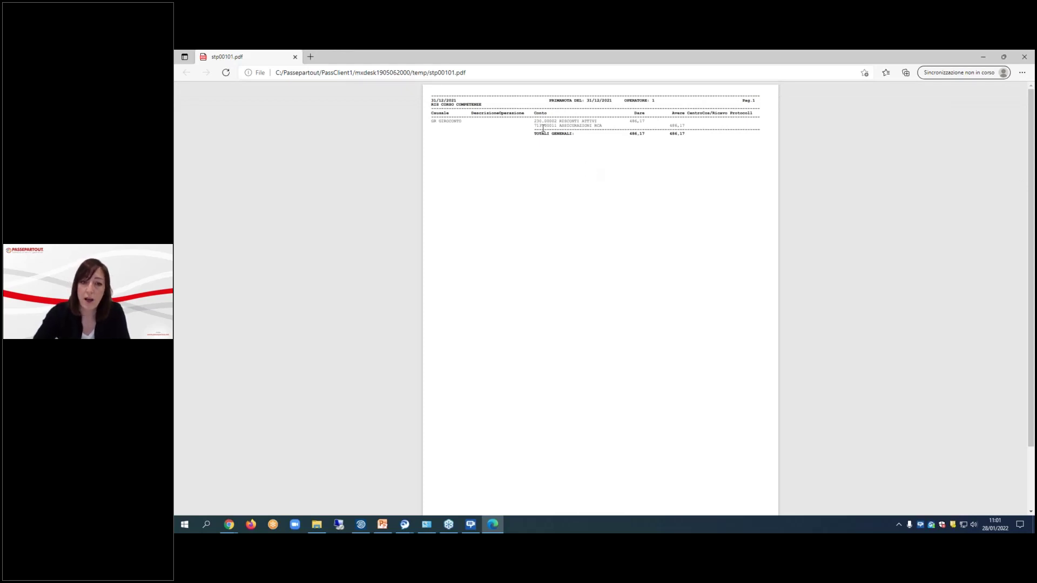
# - Examine the accounts and amounts in the insurance entry's trial journal, return to Passcom and dismiss the posting report
pyautogui.moveTo(536, 125); pyautogui.dragTo(603, 127)
pyautogui.click(707, 154)
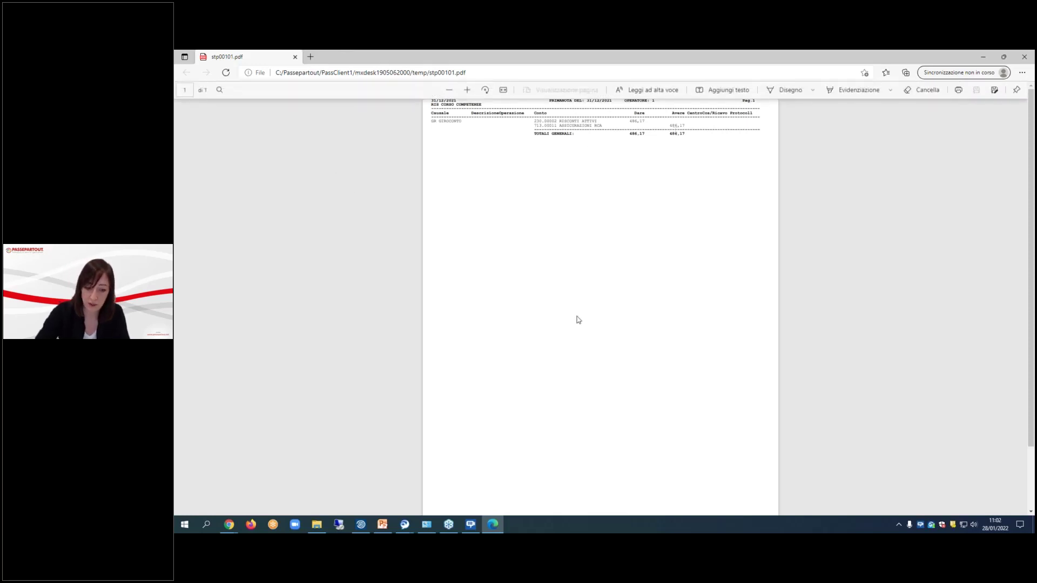
pyautogui.click(361, 524)
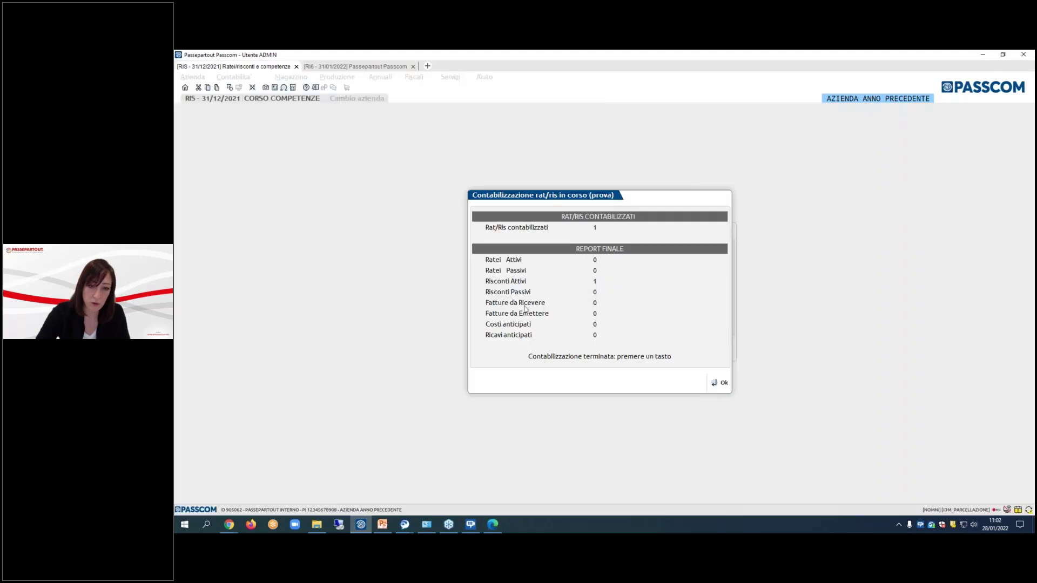
pyautogui.click(722, 384)
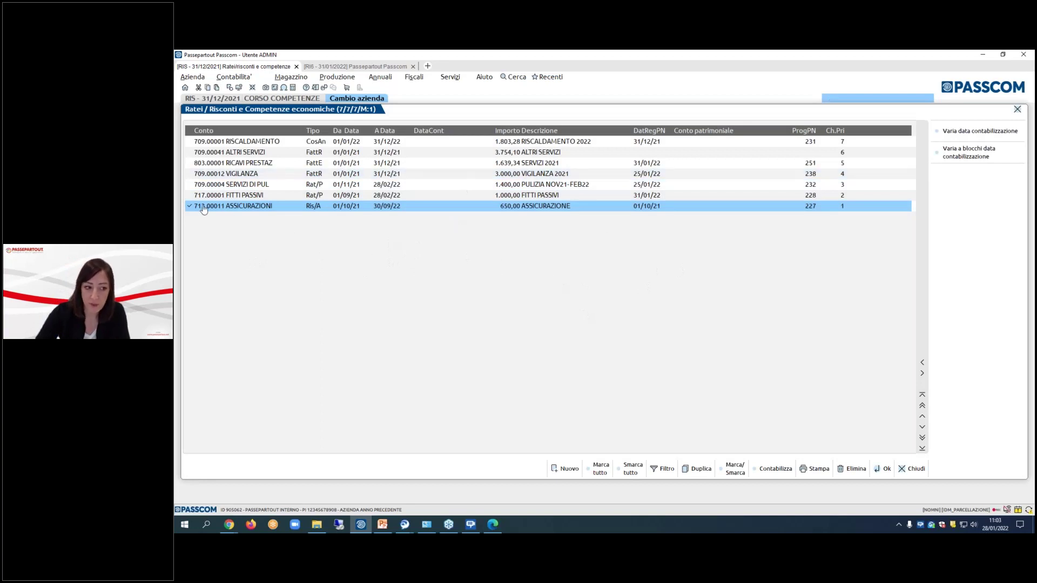
# - Unmark the ASSICURAZIONI entry and inspect the FITTI PASSIVI record's details, leaving it without saving
pyautogui.click(748, 472)
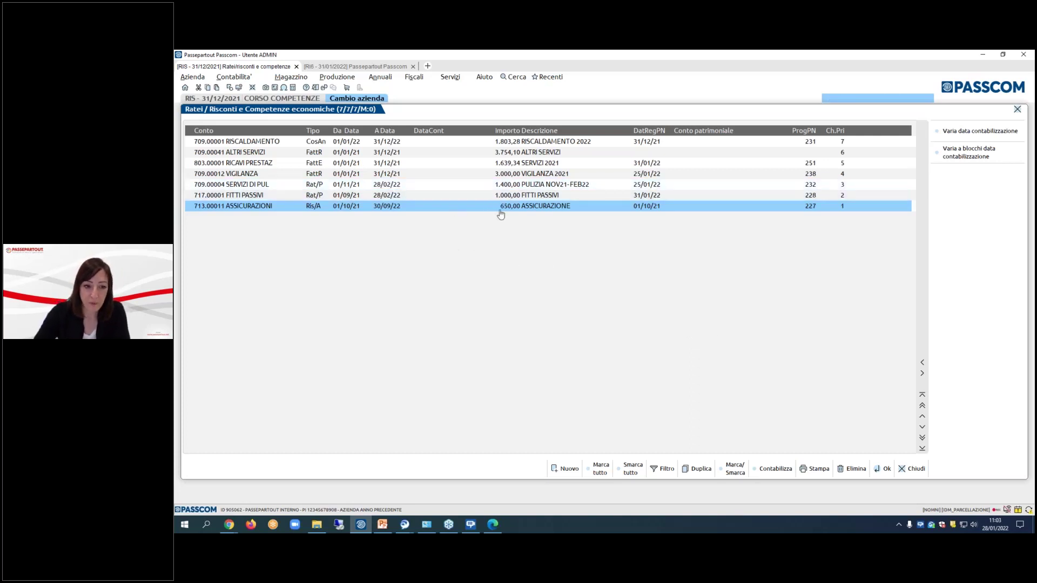
pyautogui.press('Up')
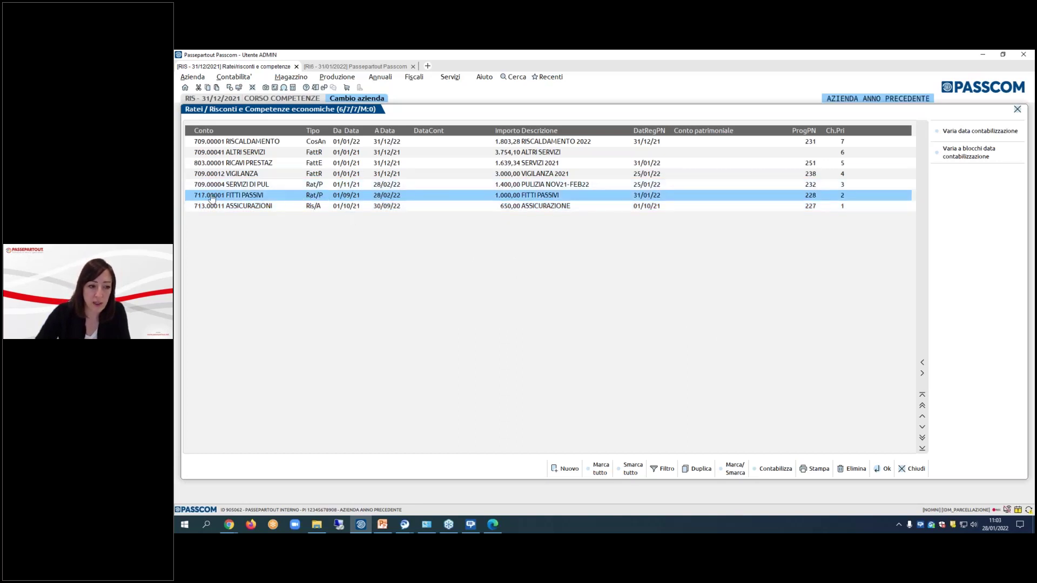
pyautogui.doubleClick(190, 196)
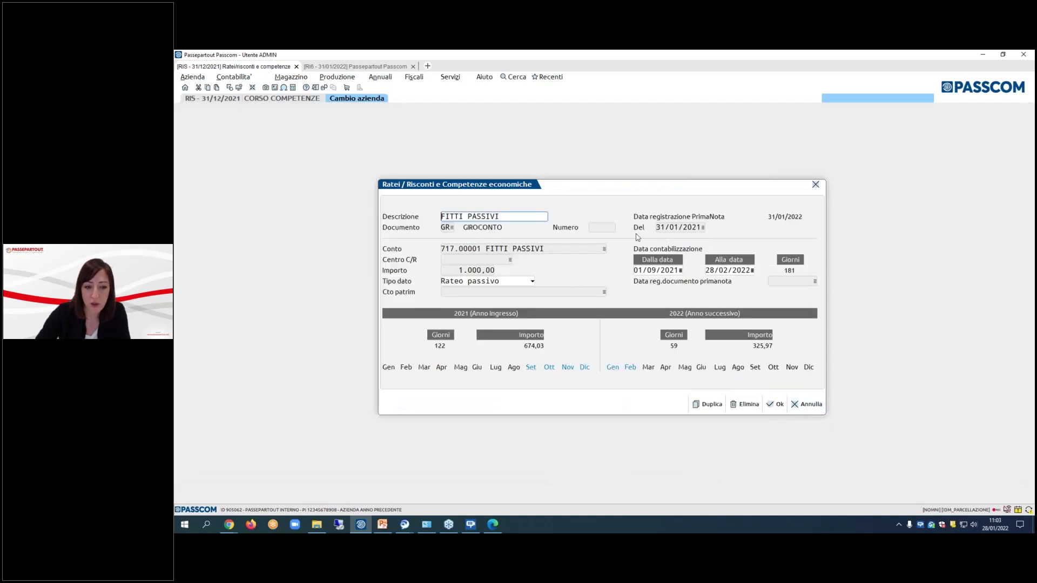
pyautogui.click(810, 405)
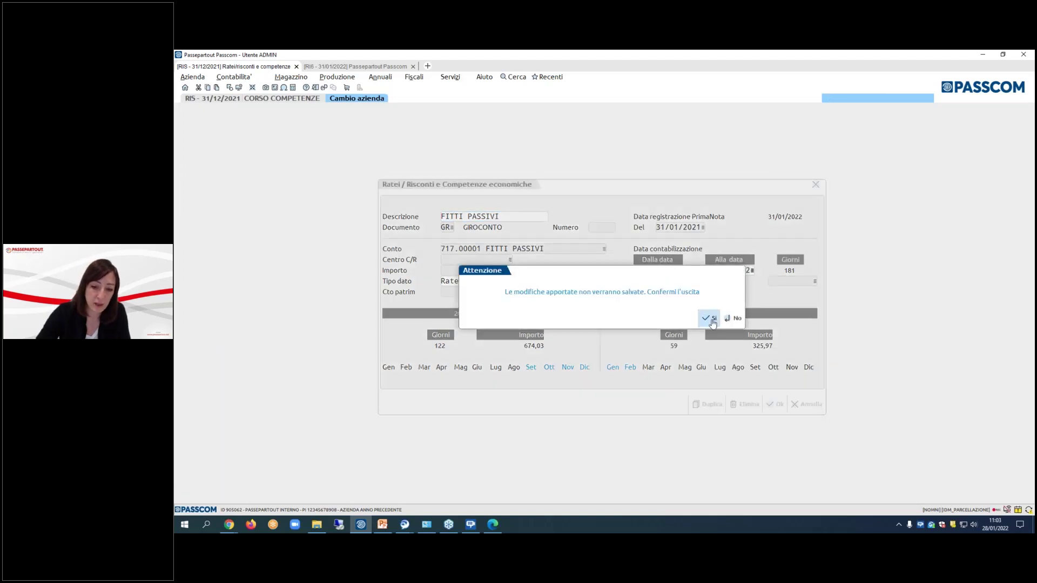
pyautogui.click(709, 318)
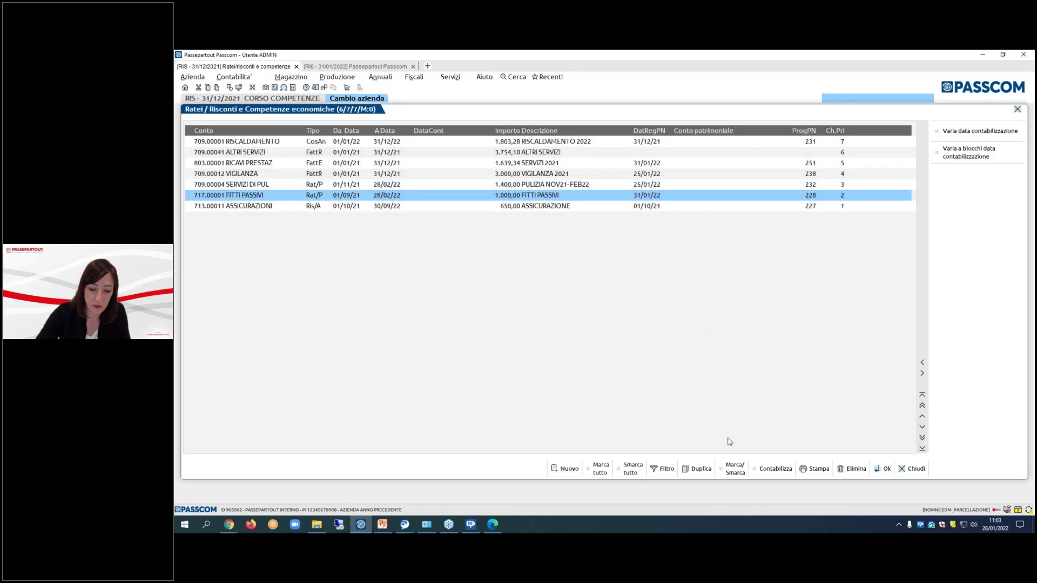
# - Mark the FITTI PASSIVI entry and run its trial posting dated 31/12/2021 with reason code GR, reviewing the on-screen journal and closing the report
pyautogui.click(734, 469)
pyautogui.click(776, 469)
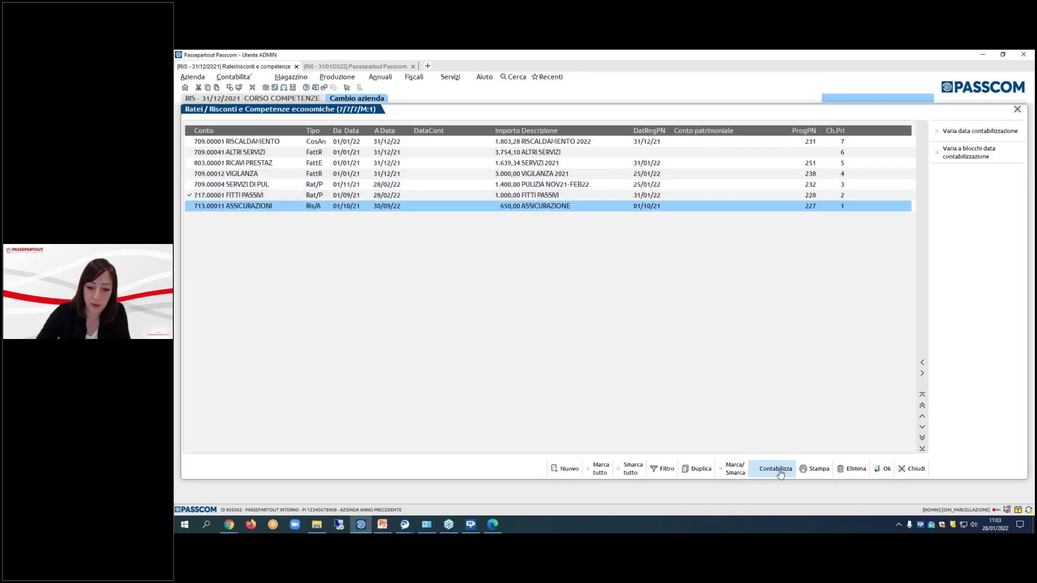
pyautogui.click(686, 352)
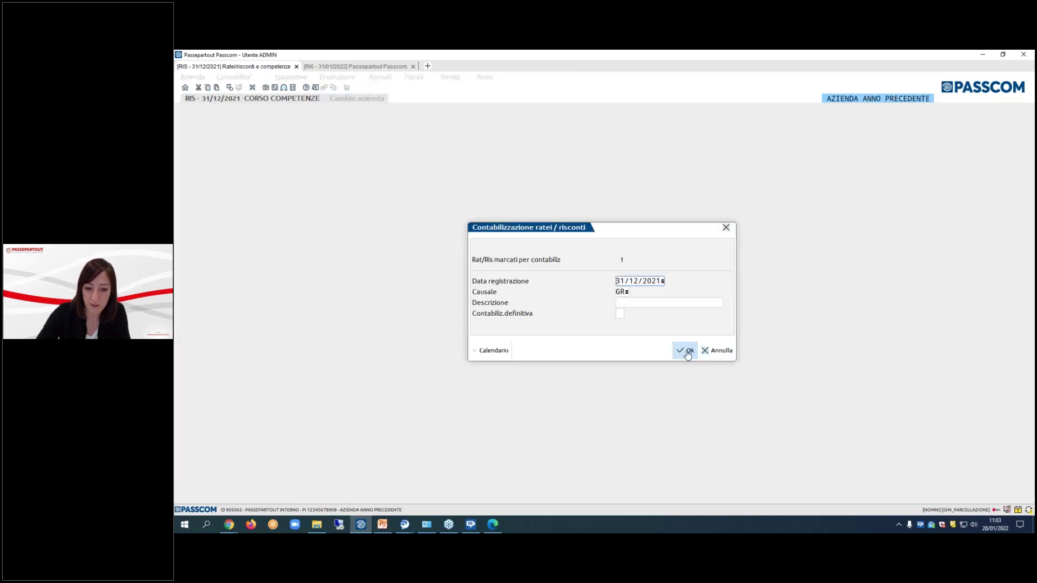
pyautogui.click(654, 331)
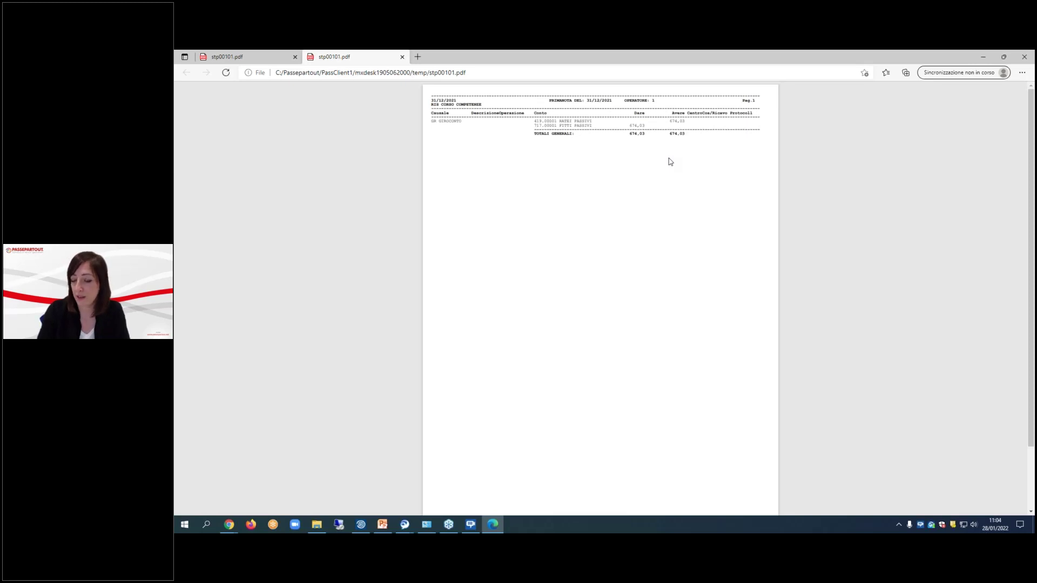
pyautogui.click(361, 524)
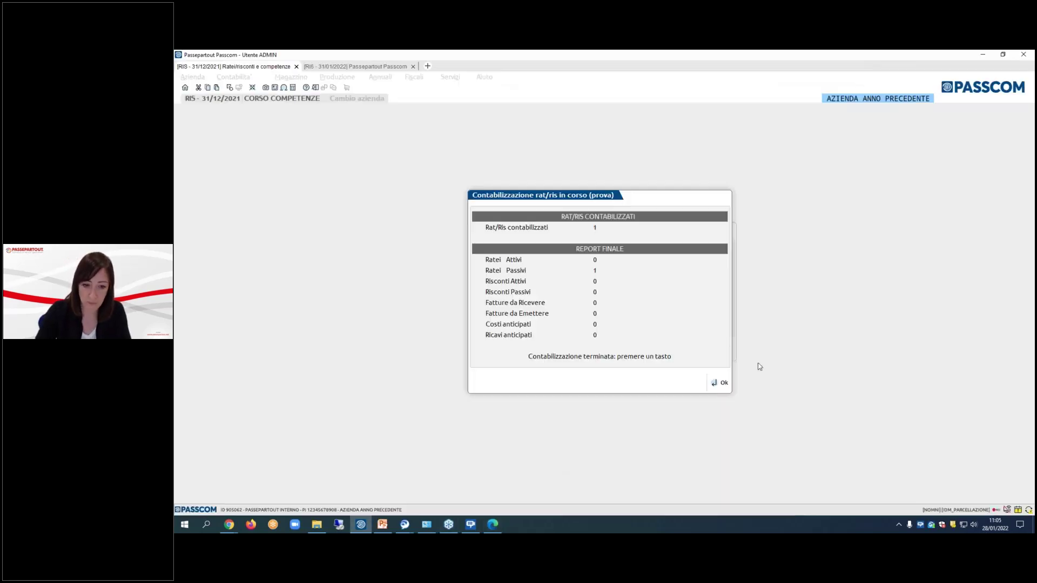
pyautogui.click(719, 382)
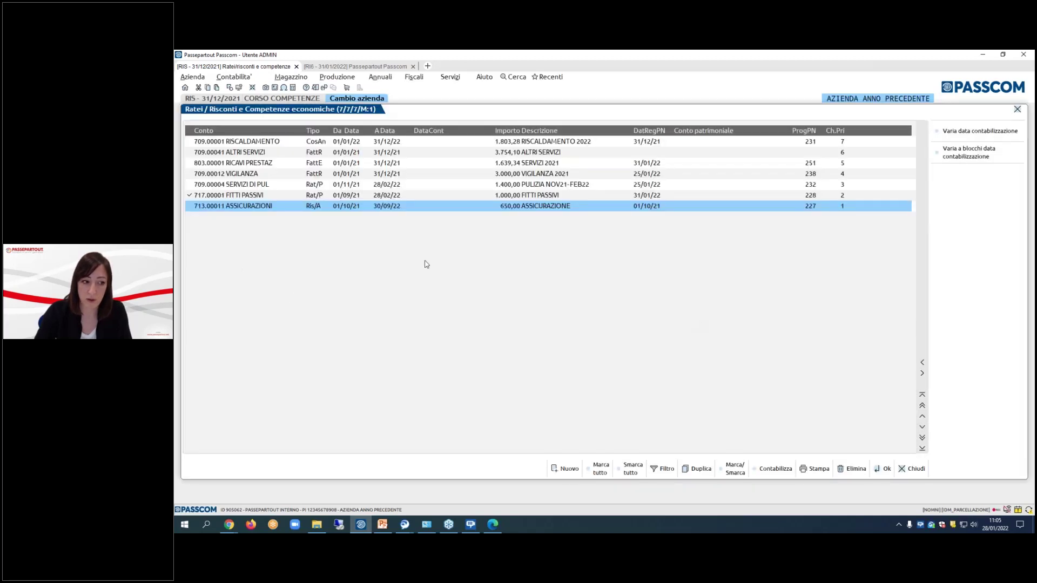
# - Mark all entries and prepare their posting dated 31/12/2021 with reason code GR and the description "scritture assestamento"
pyautogui.press('Up')
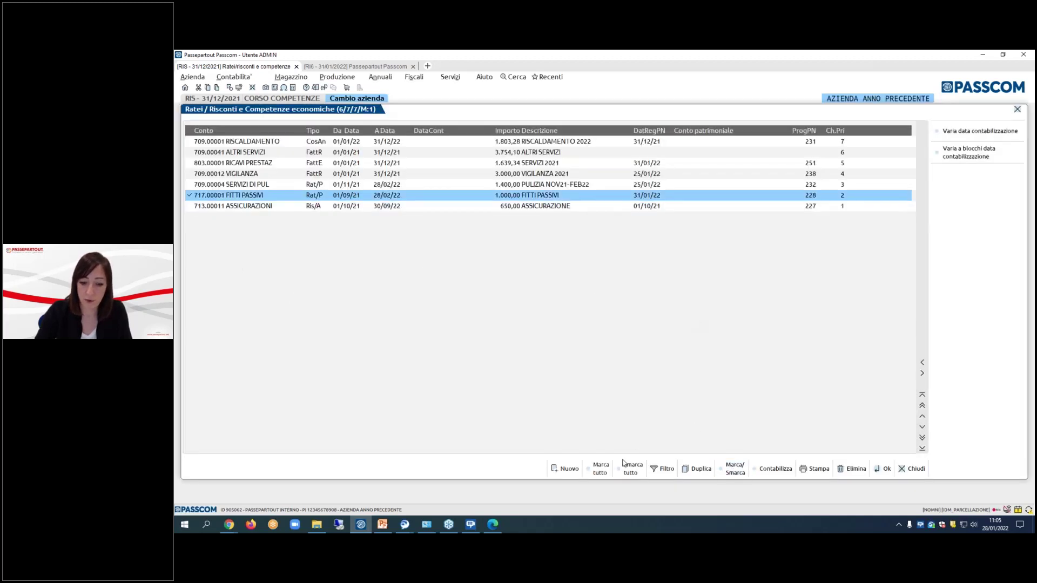
pyautogui.click(599, 470)
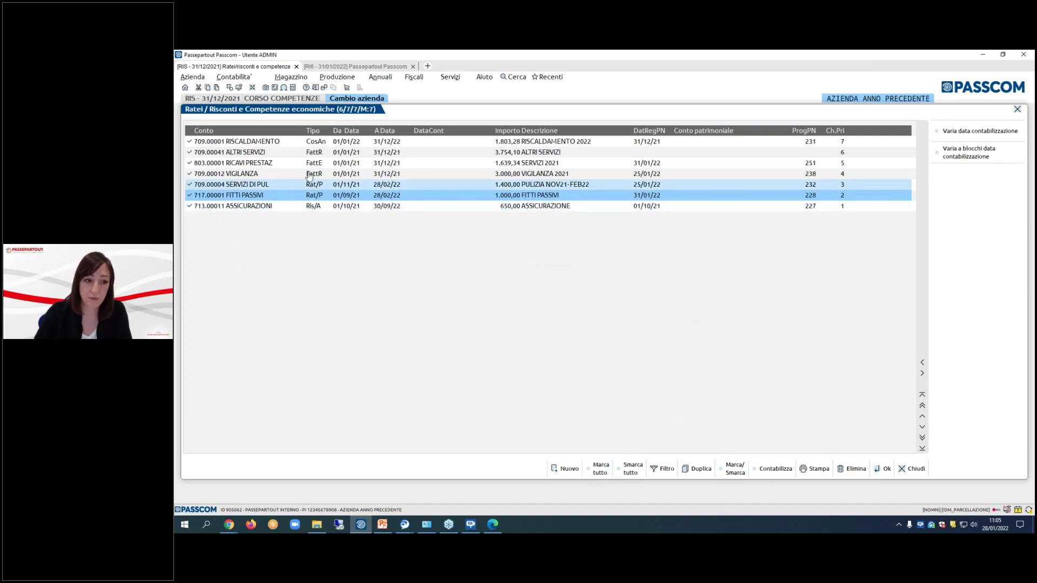
pyautogui.click(785, 467)
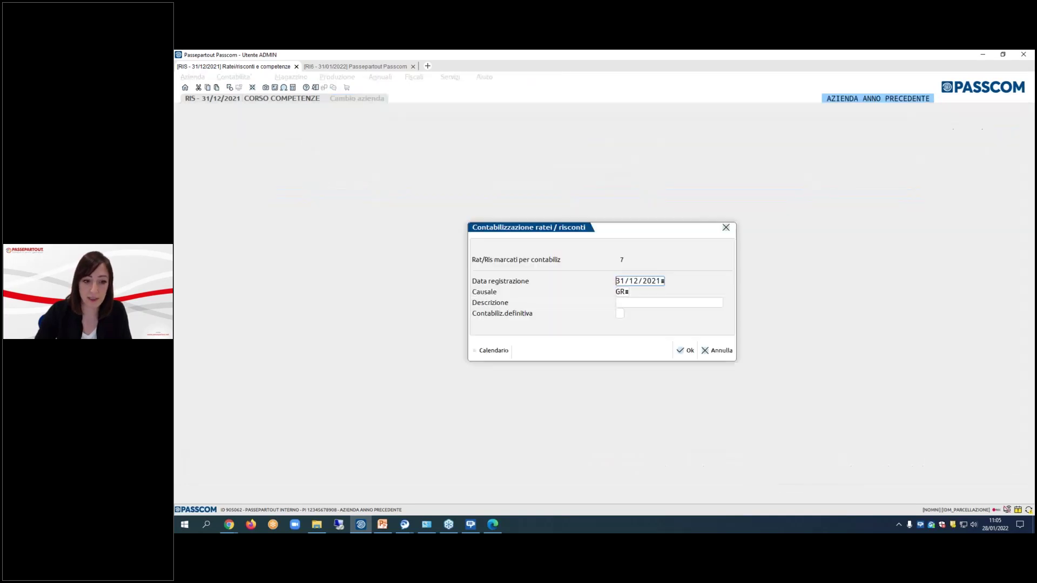
pyautogui.press('Return')
pyautogui.press('Return')
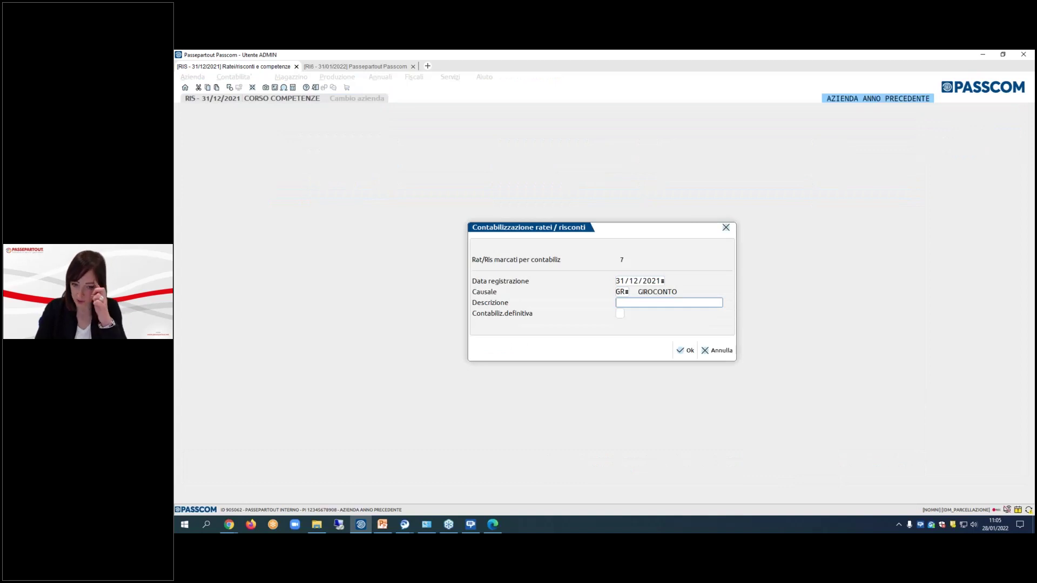
pyautogui.write('scritture')
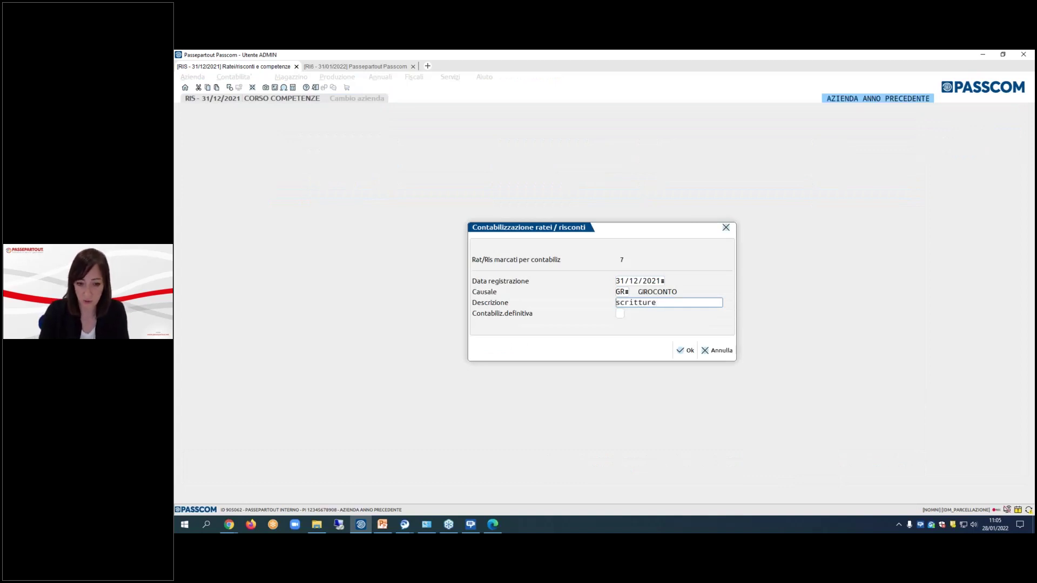
pyautogui.write(' assesa')
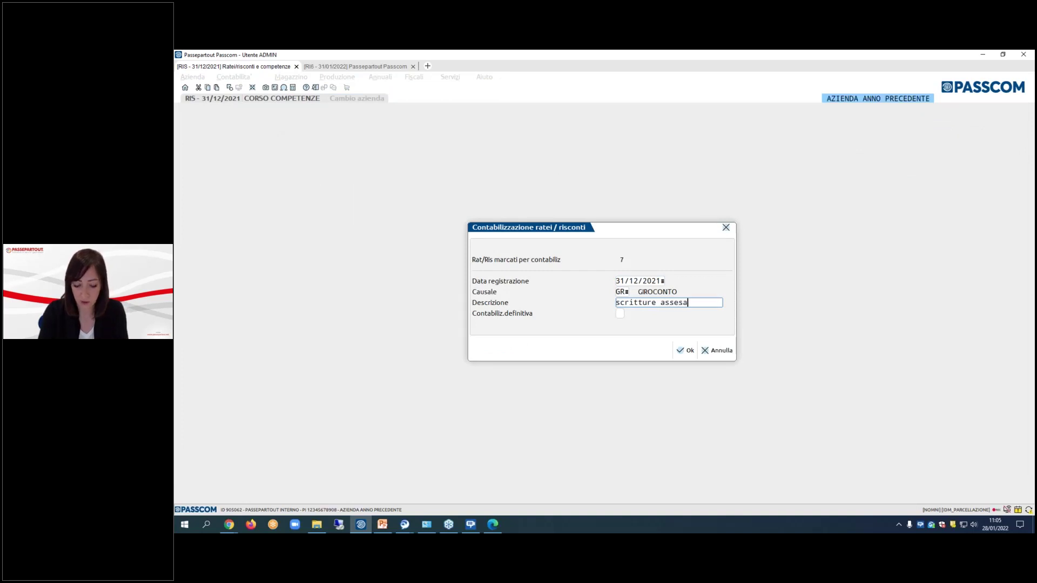
pyautogui.press('BackSpace')
pyautogui.write('tamento')
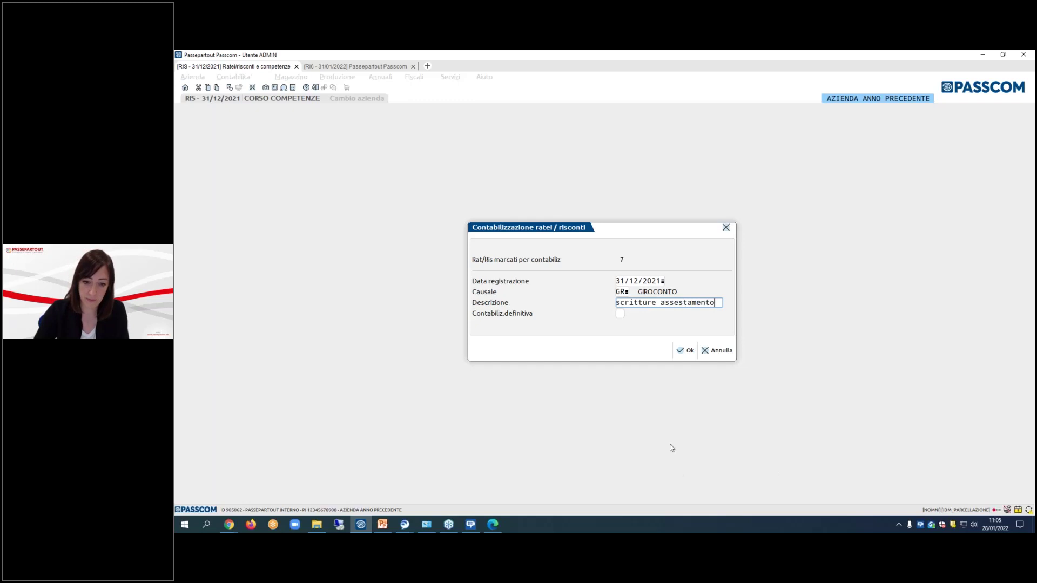
# - Run the posting as definitive, print the resulting journal to screen and return to Passcom's final report
pyautogui.click(620, 313)
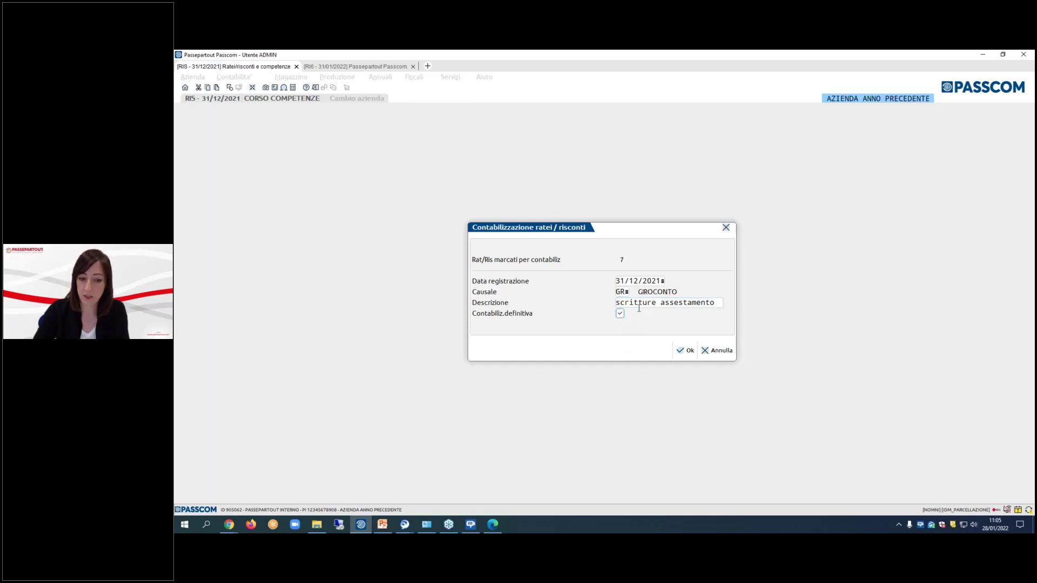
pyautogui.click(686, 351)
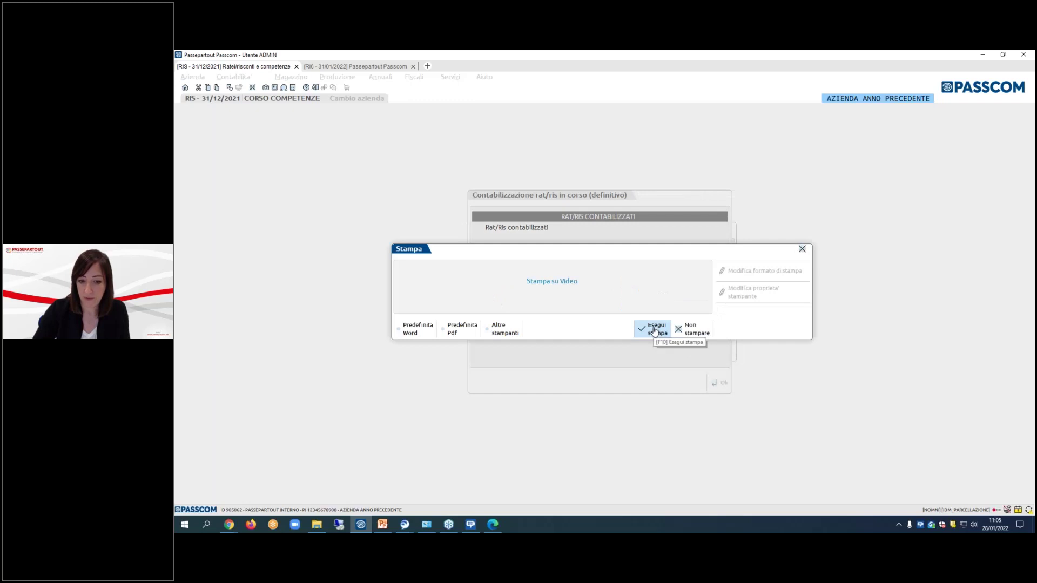
pyautogui.click(654, 331)
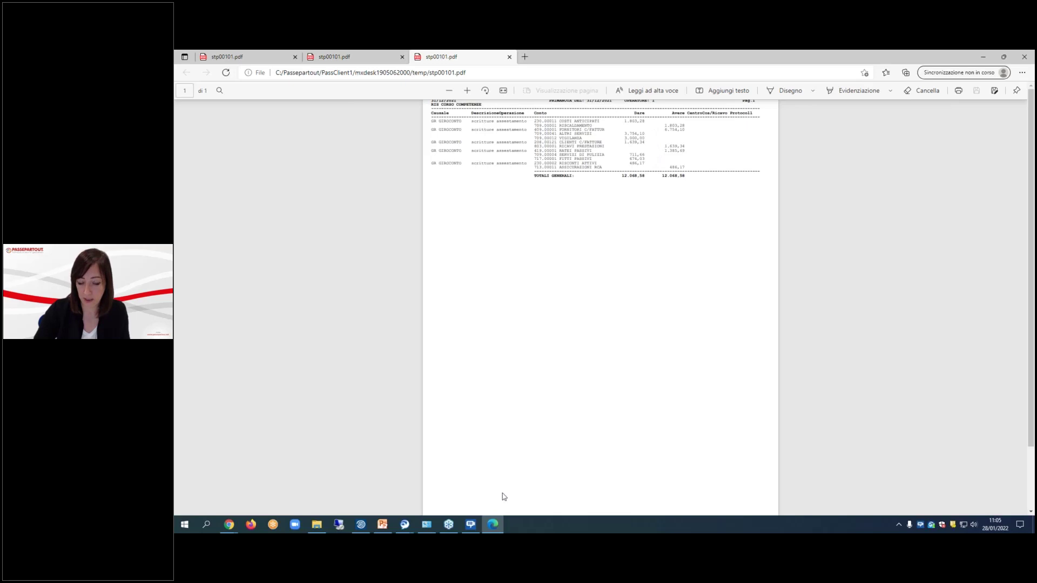
pyautogui.moveTo(362, 527)
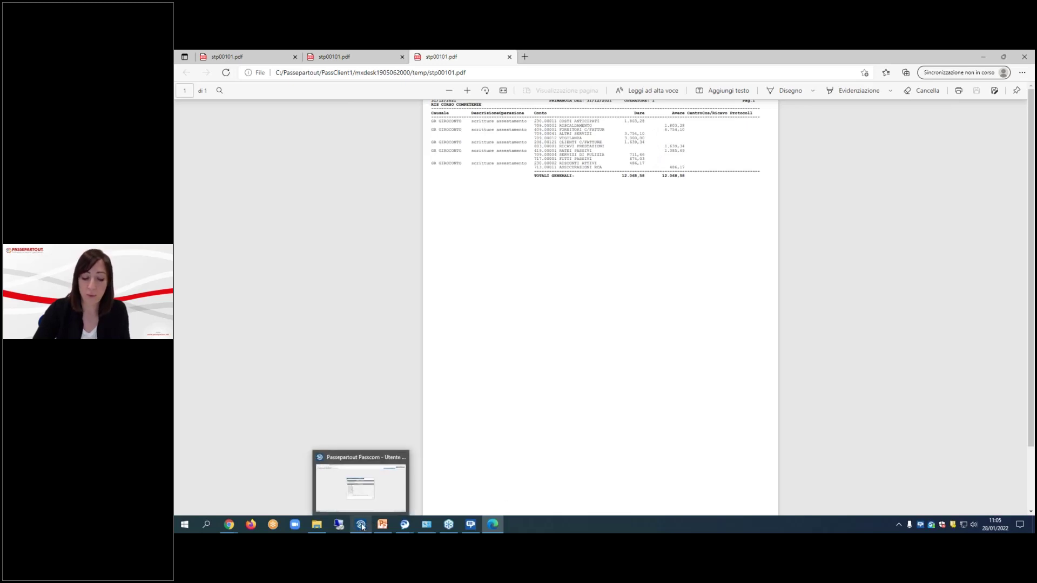
pyautogui.click(405, 482)
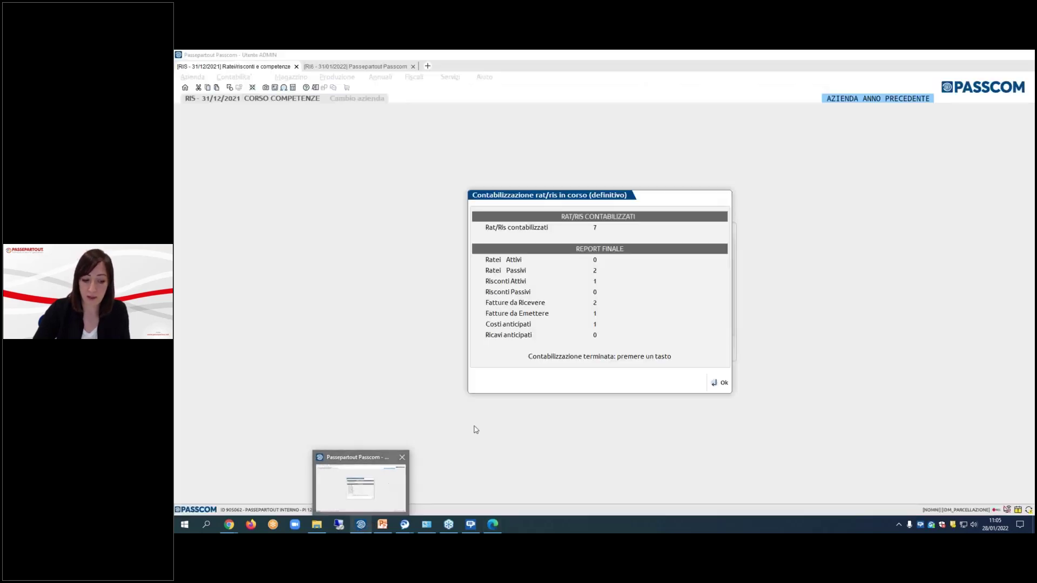
# - Dismiss the final report and check the posting date of the FITTI PASSIVI entry, leaving the accruals list without changes
pyautogui.click(719, 382)
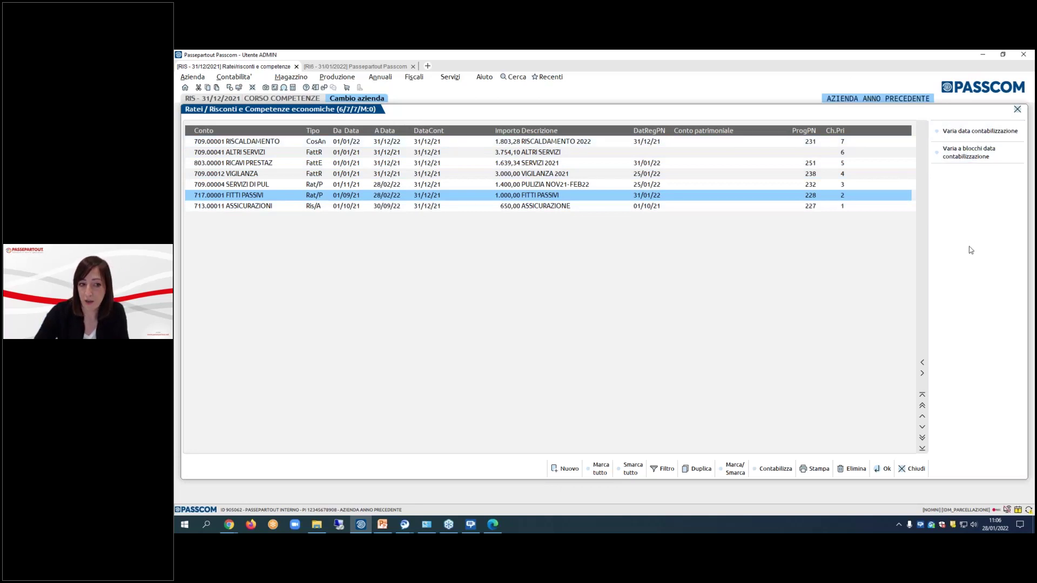
pyautogui.click(982, 133)
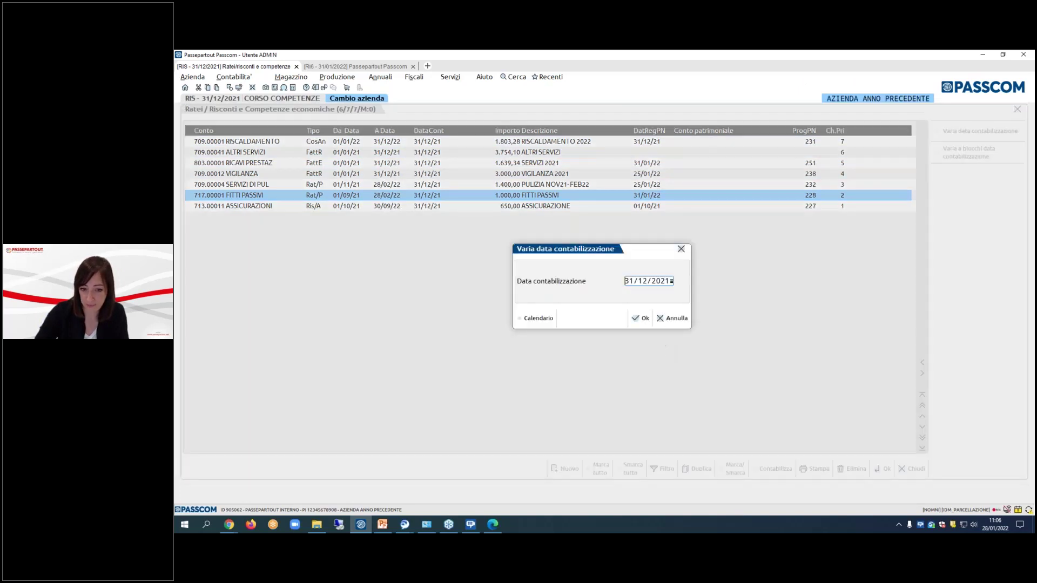
pyautogui.click(670, 320)
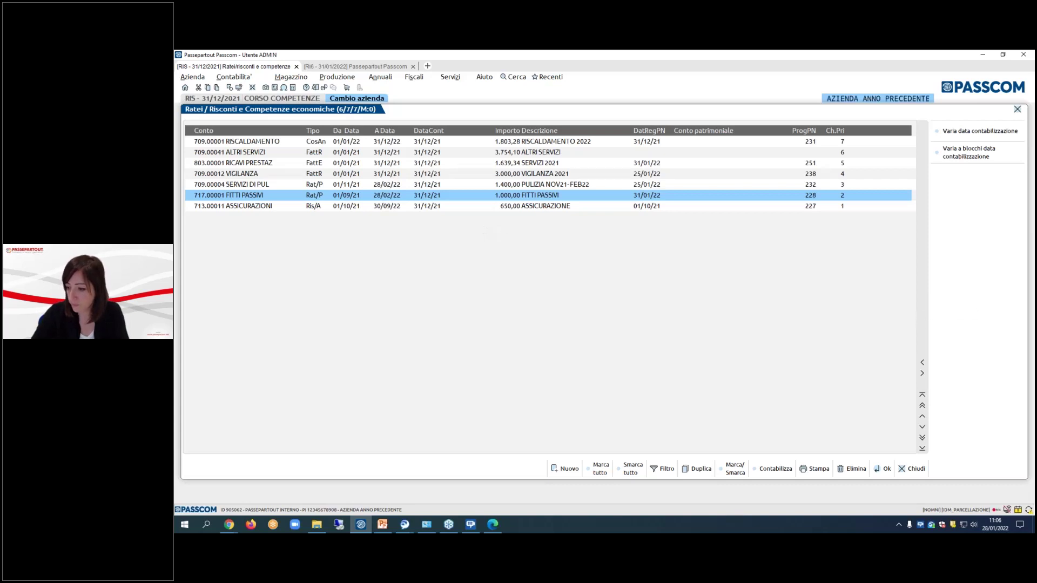
pyautogui.click(914, 470)
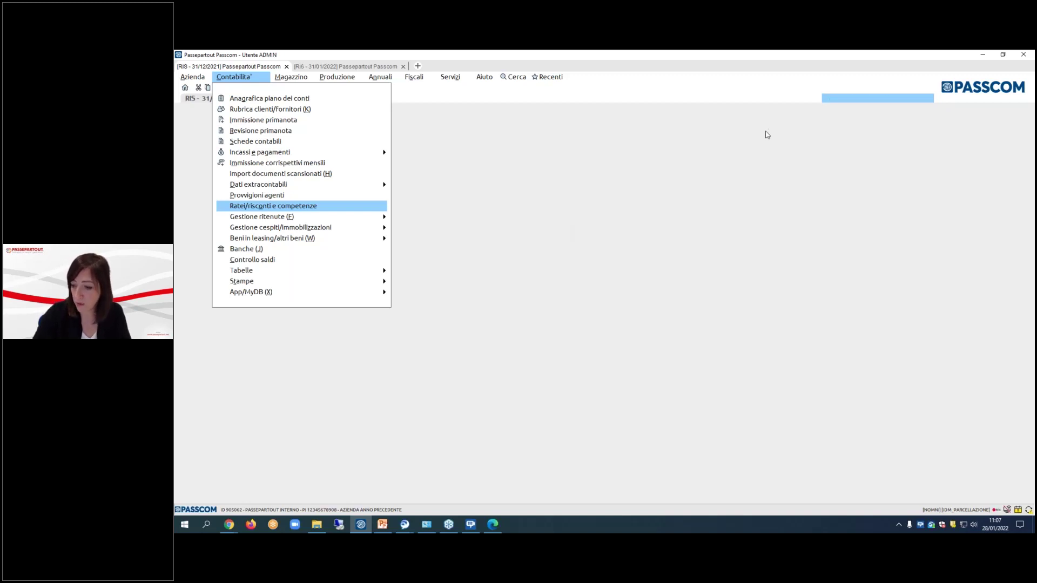
# - In the journal revision list, open the 31/12/21 supplier invoice and inspect the accrual details linked to its RISCALDAMENTO line
pyautogui.click(256, 125)
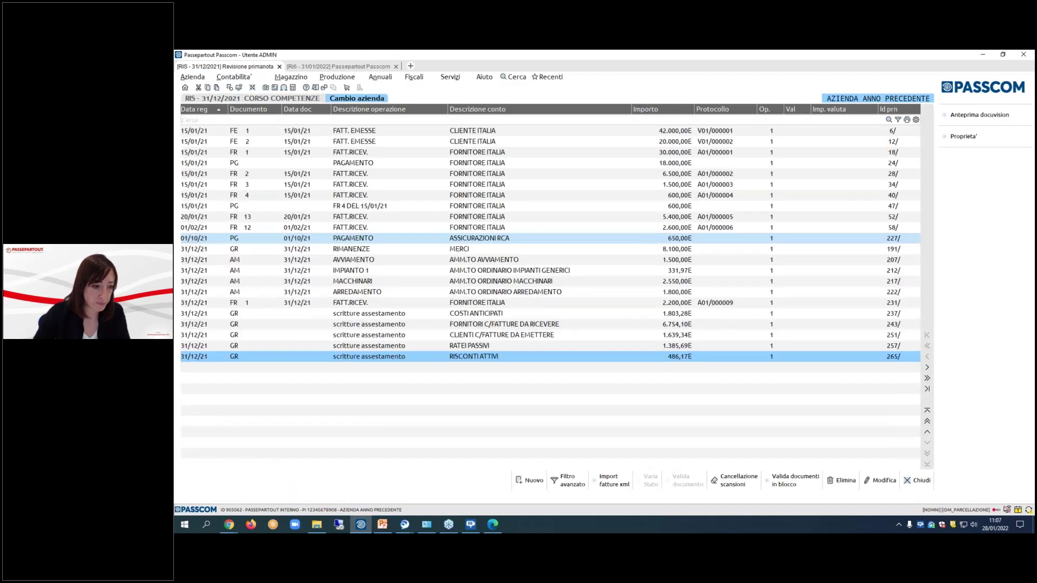
pyautogui.press('Up')
pyautogui.press('Up')
pyautogui.press('Up')
pyautogui.press('Up')
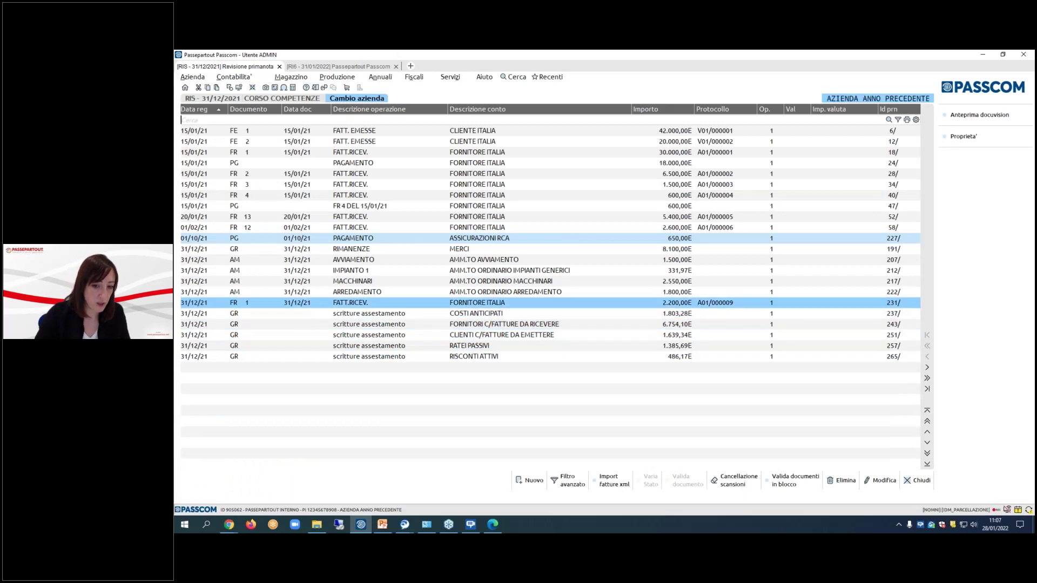
pyautogui.press('Return')
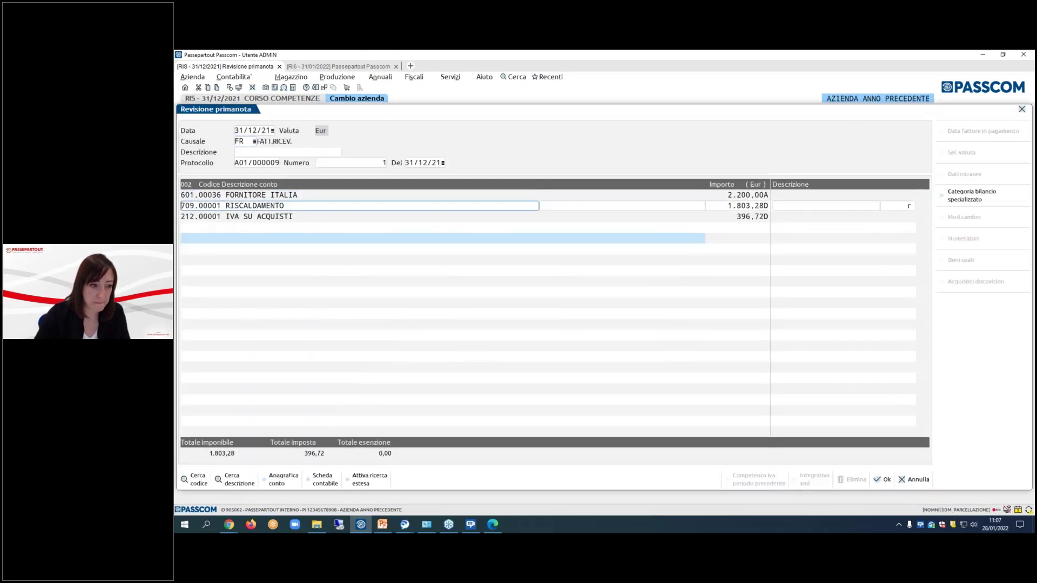
pyautogui.press('Return')
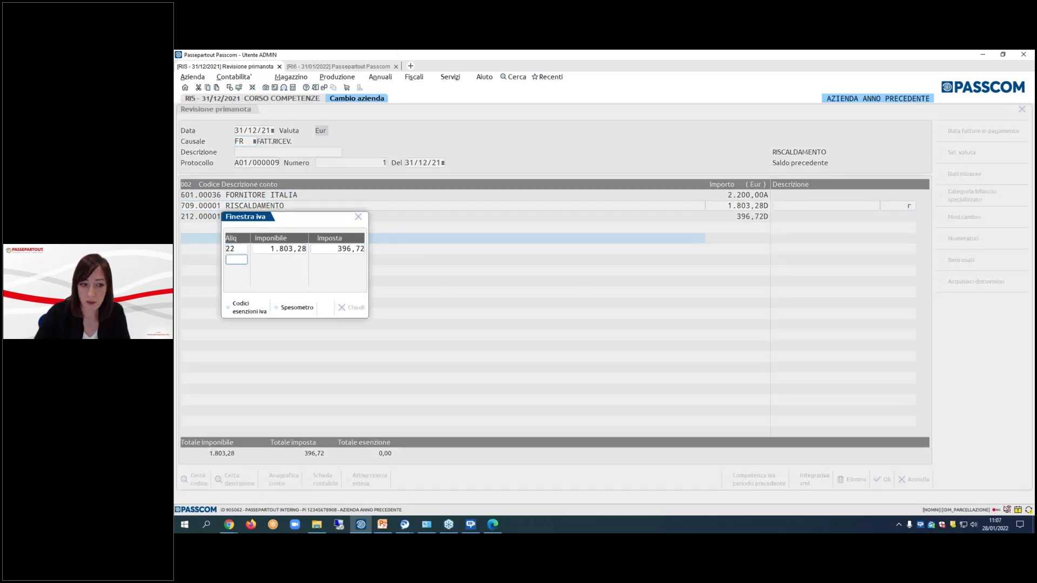
pyautogui.press('Return')
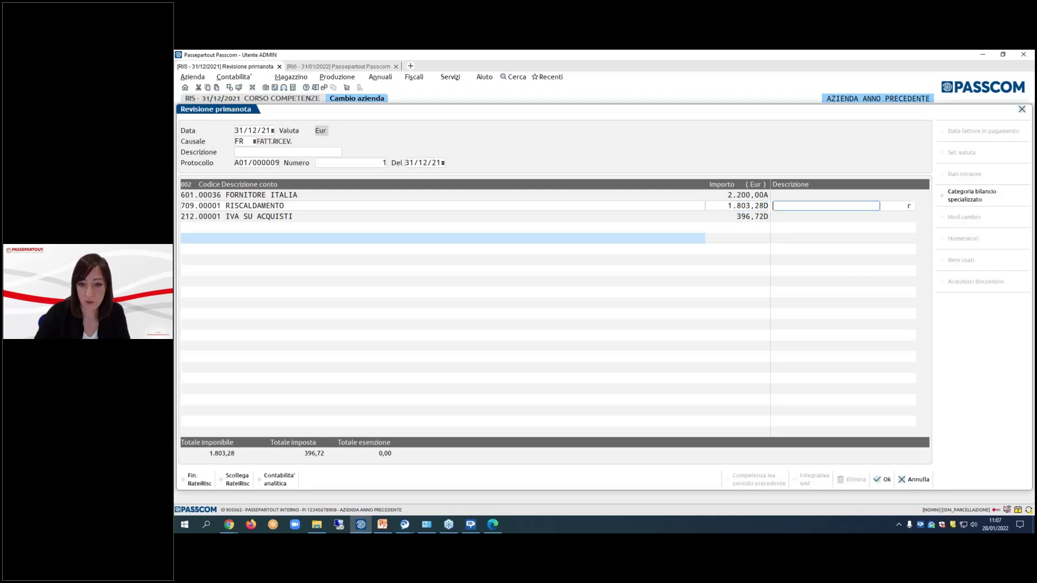
pyautogui.click(200, 481)
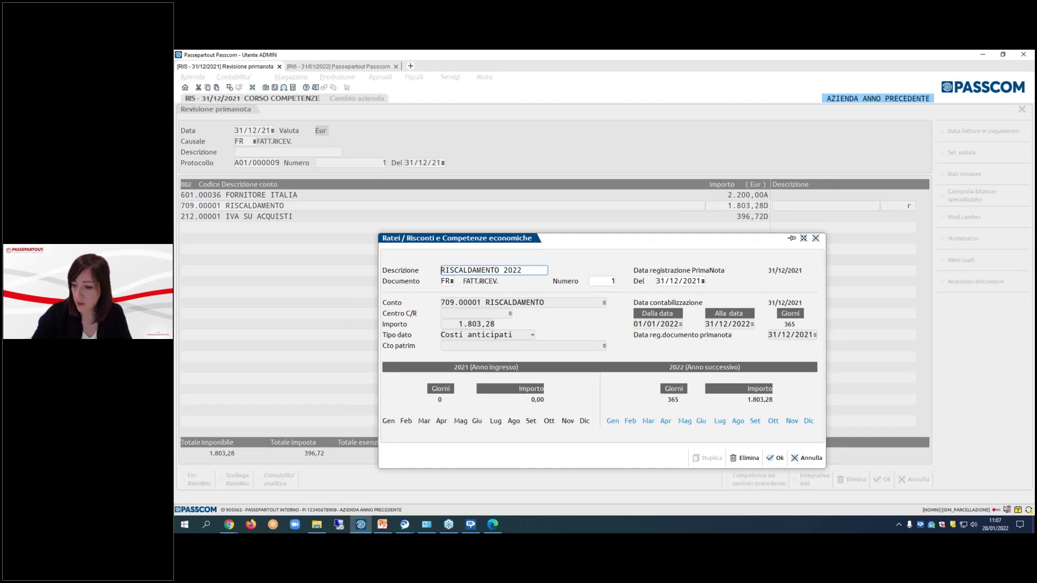
pyautogui.click(775, 459)
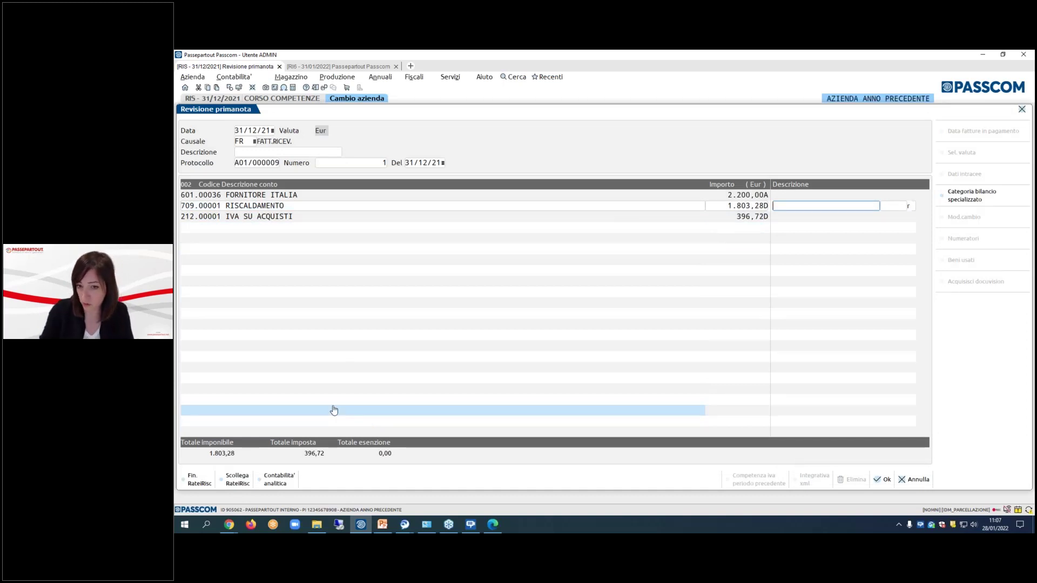
pyautogui.click(914, 480)
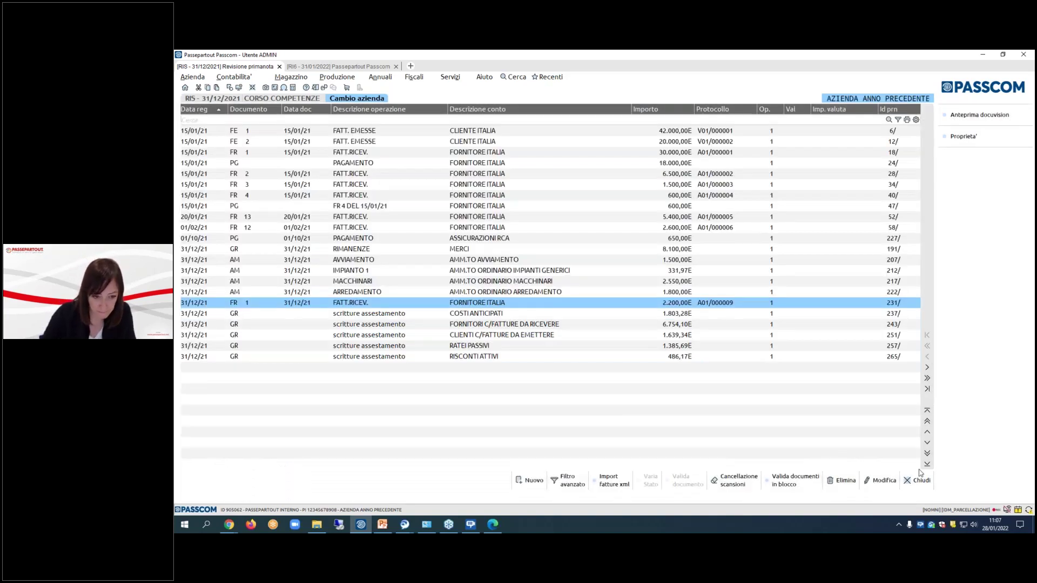
# - Open the COSTI ANTICIPATI adjustment entry in the journal, review its account lines and leave it without saving
pyautogui.press('Down')
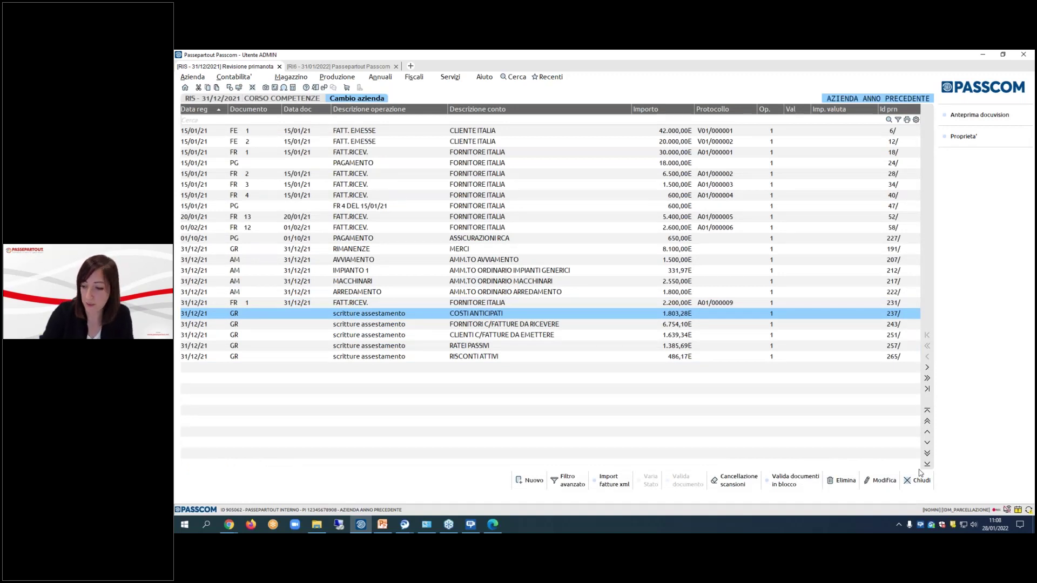
pyautogui.press('Return')
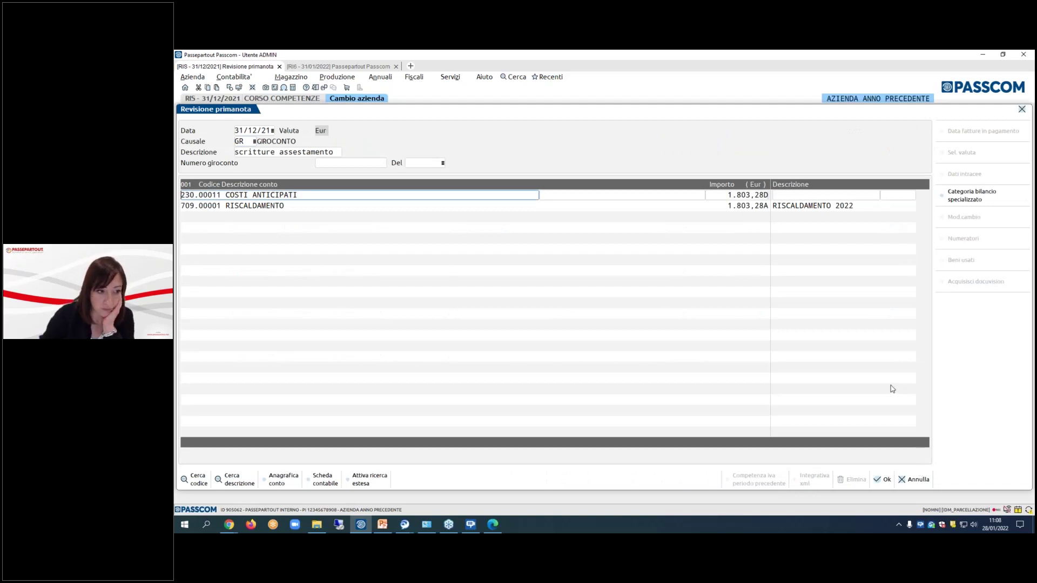
pyautogui.press('Down')
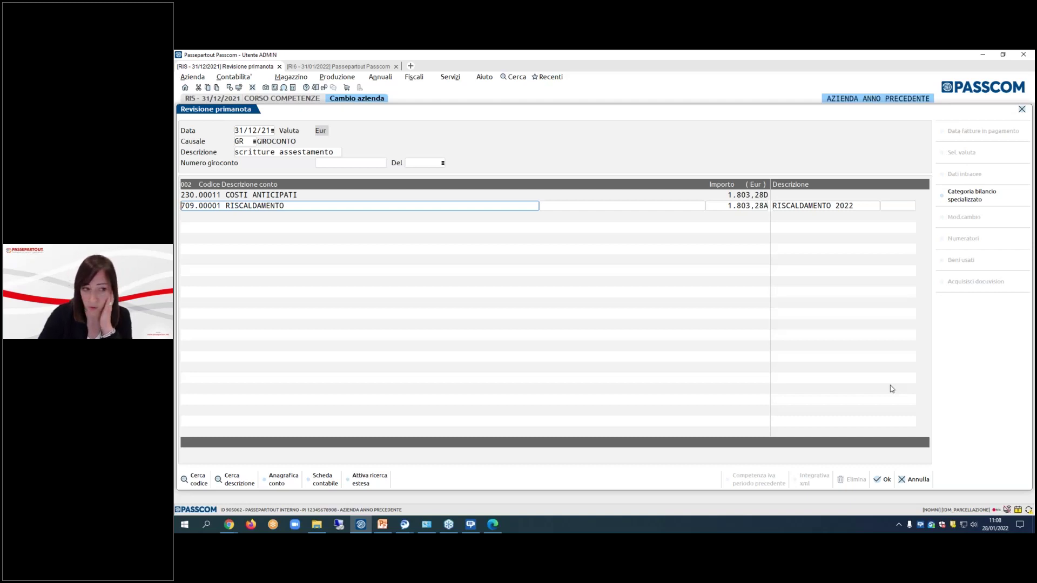
pyautogui.press('Up')
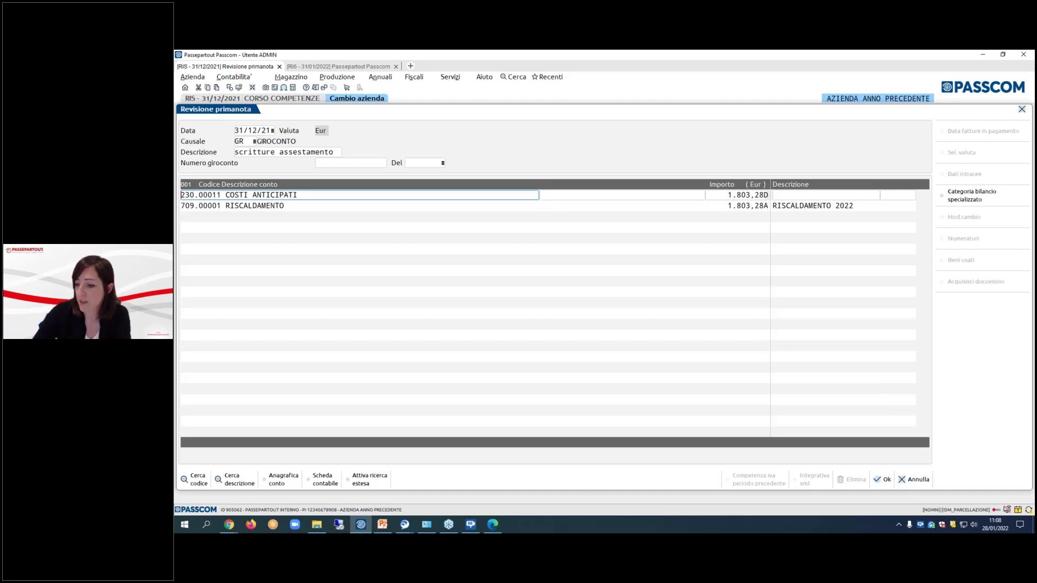
pyautogui.click(912, 479)
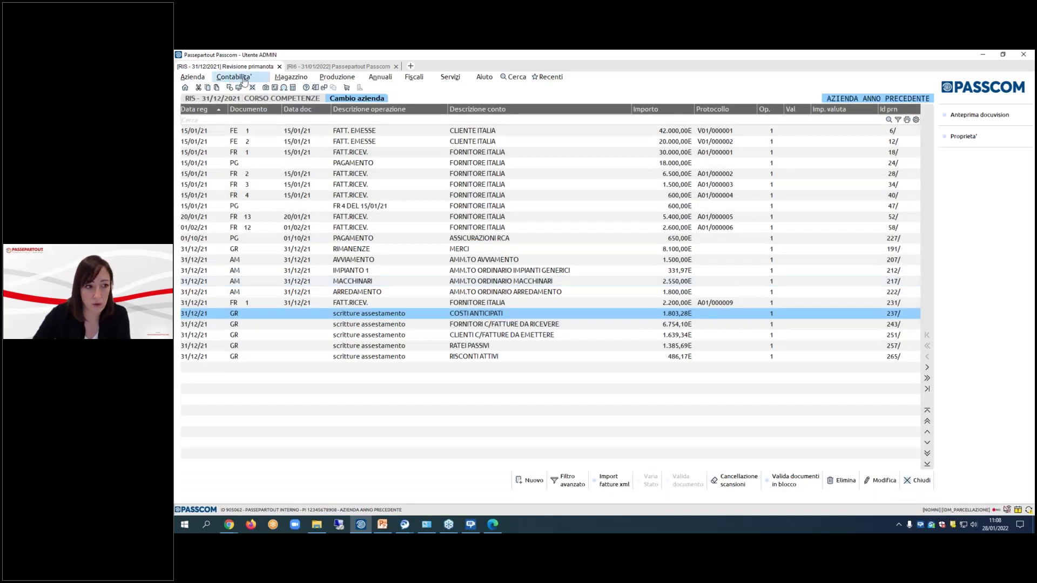
# - Clear the posting date of all accrual and deferral entries in bulk, confirming the operation with the word PROCEDI
pyautogui.click(233, 76)
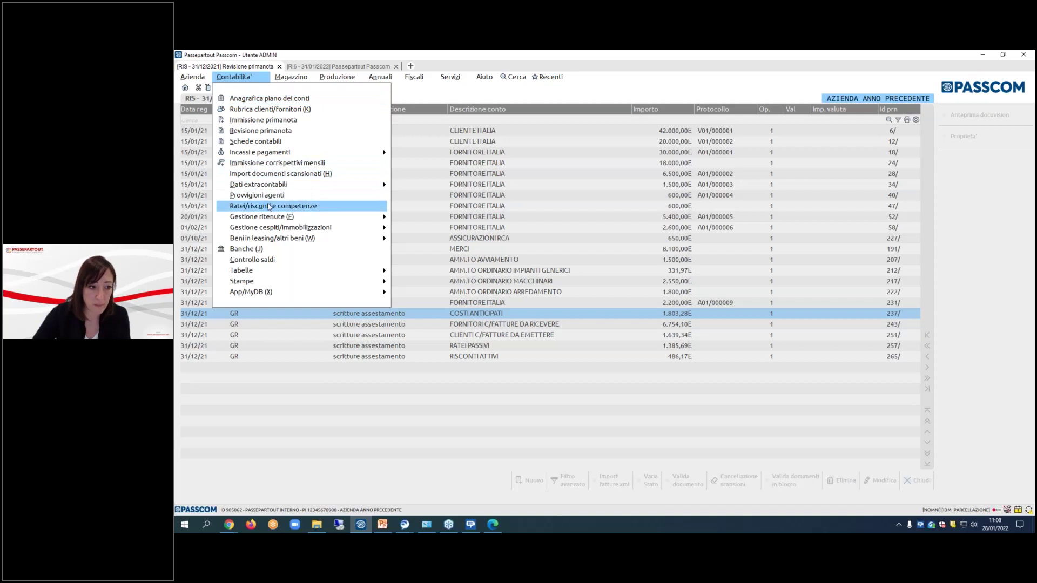
pyautogui.click(273, 206)
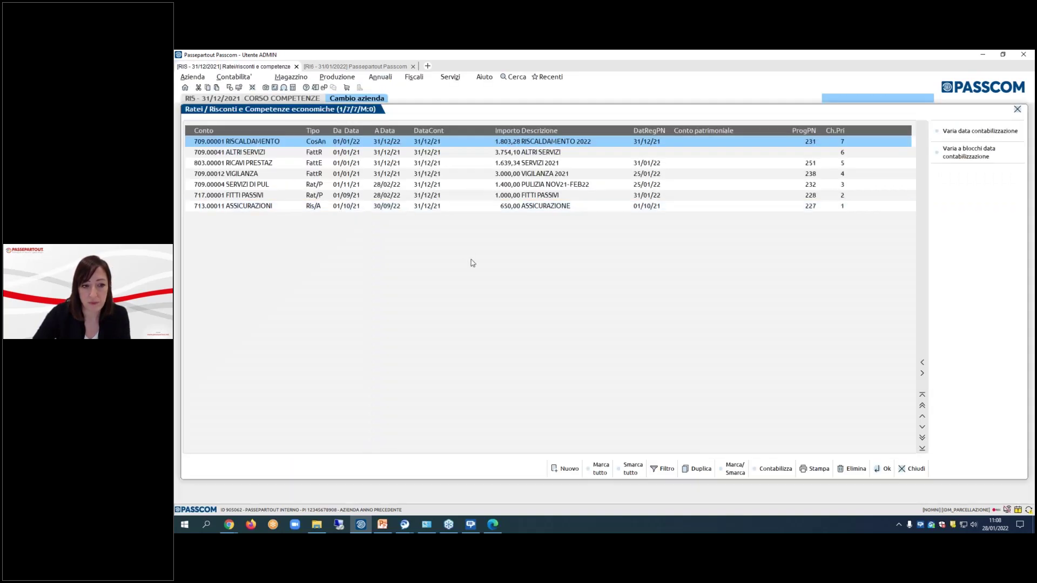
pyautogui.click(984, 156)
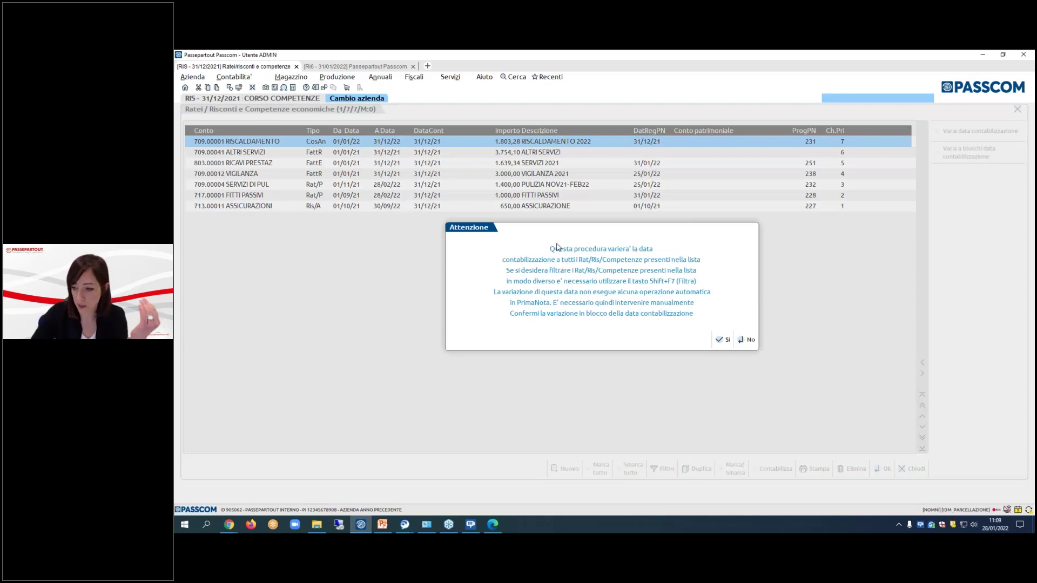
pyautogui.click(718, 340)
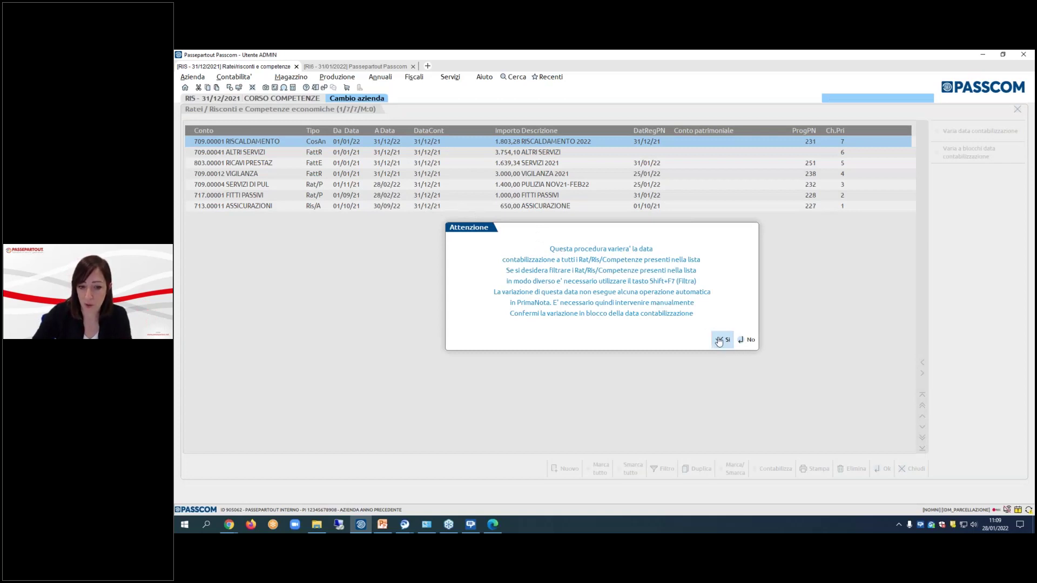
pyautogui.press('BackSpace')
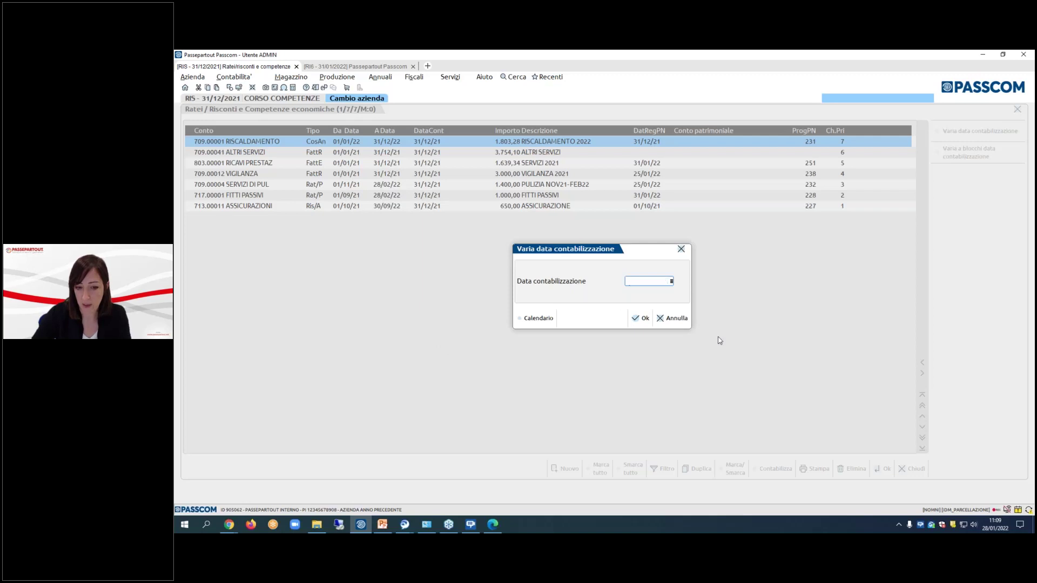
pyautogui.click(643, 320)
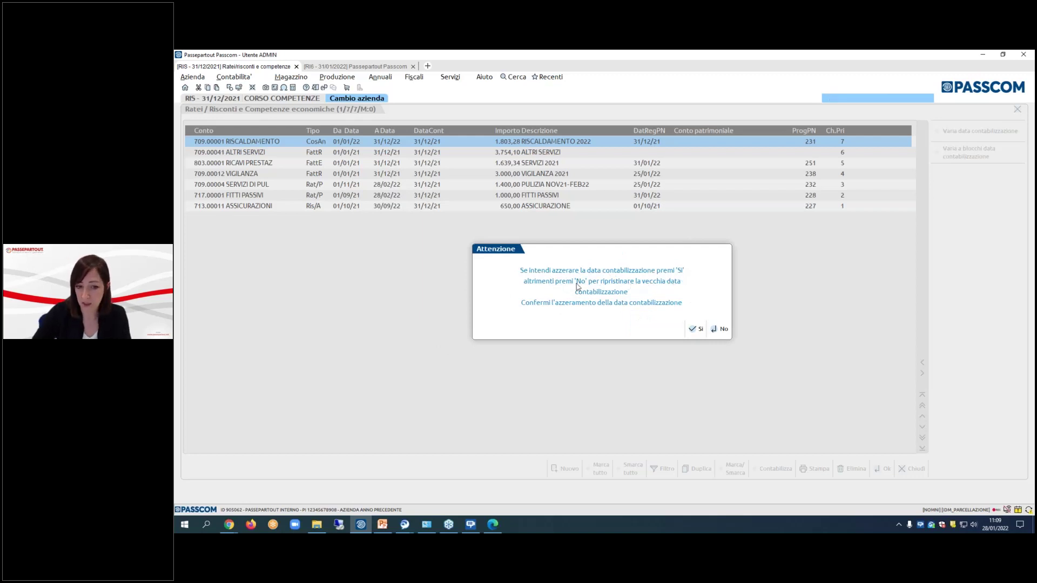
pyautogui.click(697, 329)
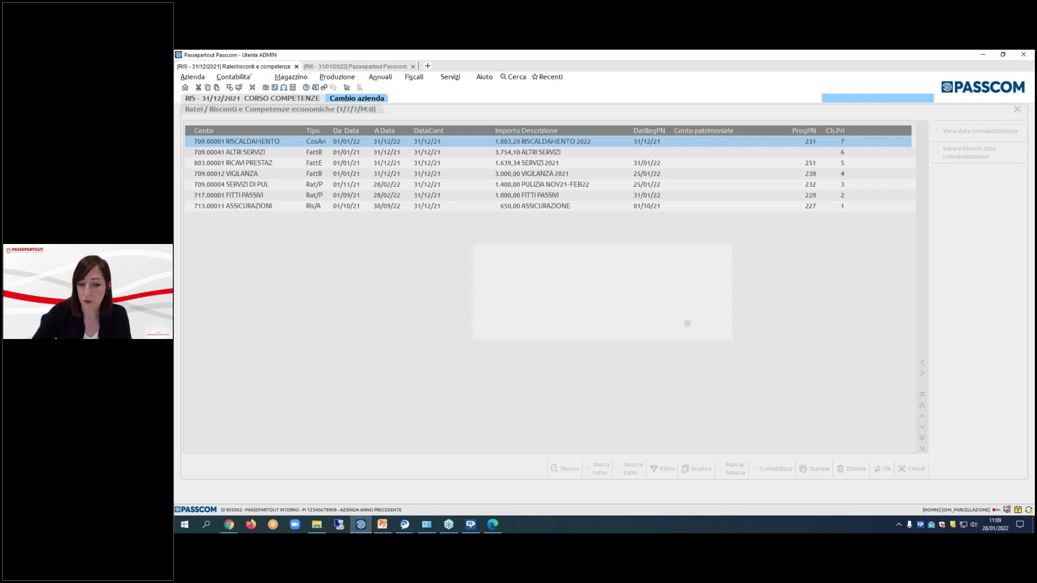
pyautogui.write('PR')
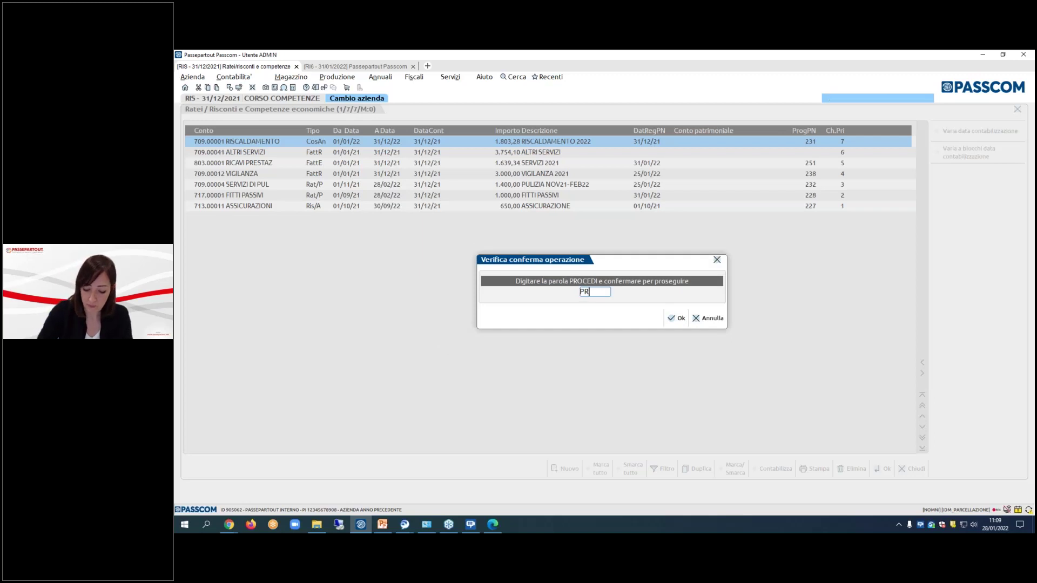
pyautogui.write('OCEDI')
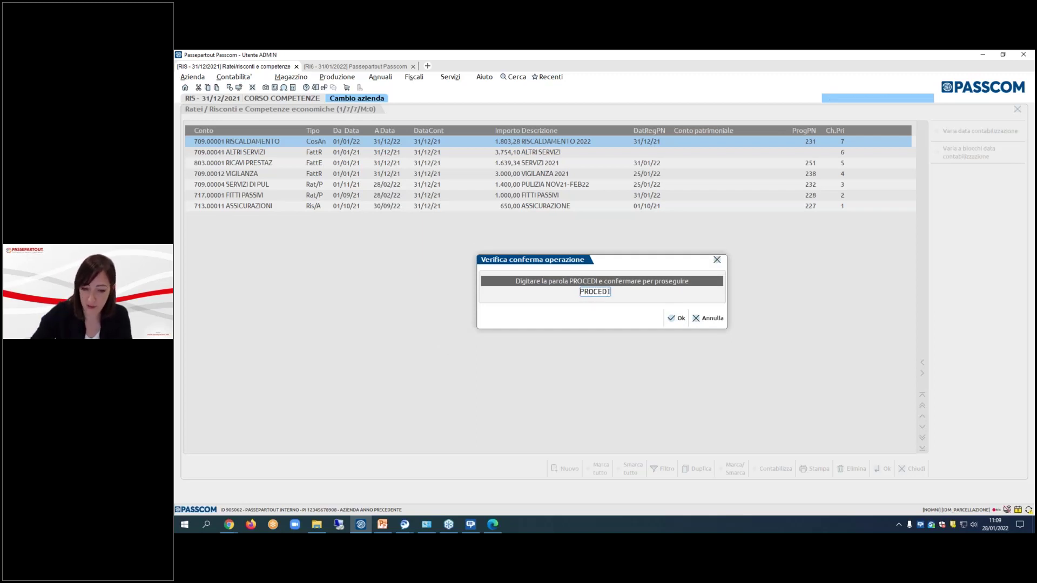
pyautogui.click(677, 319)
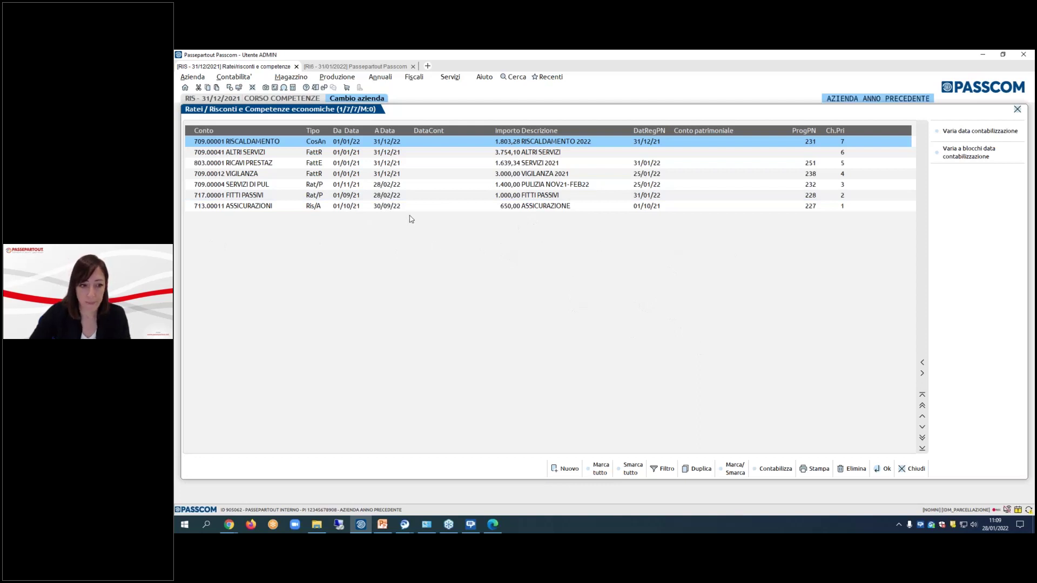
pyautogui.click(604, 472)
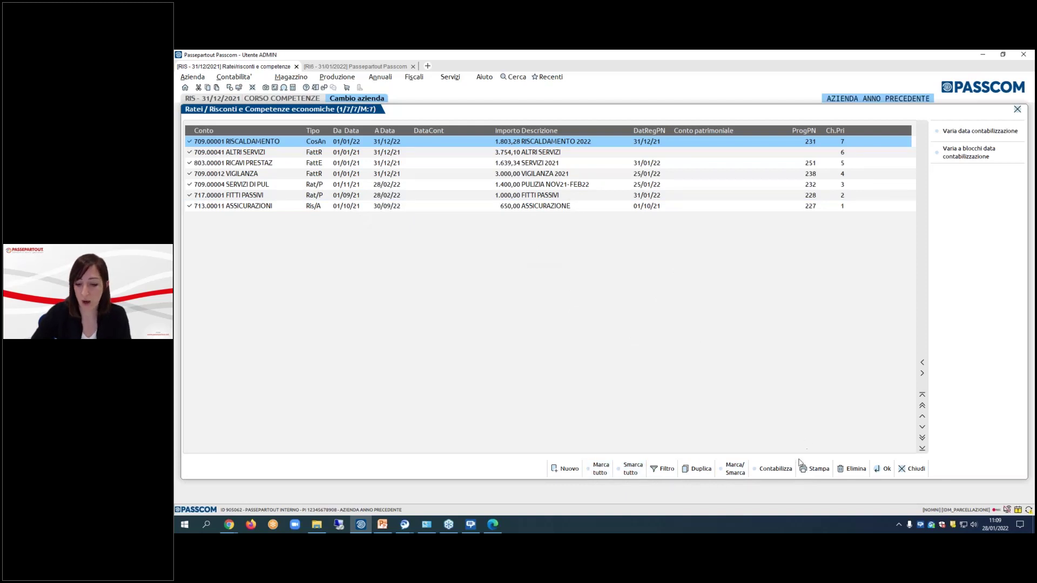
pyautogui.click(778, 469)
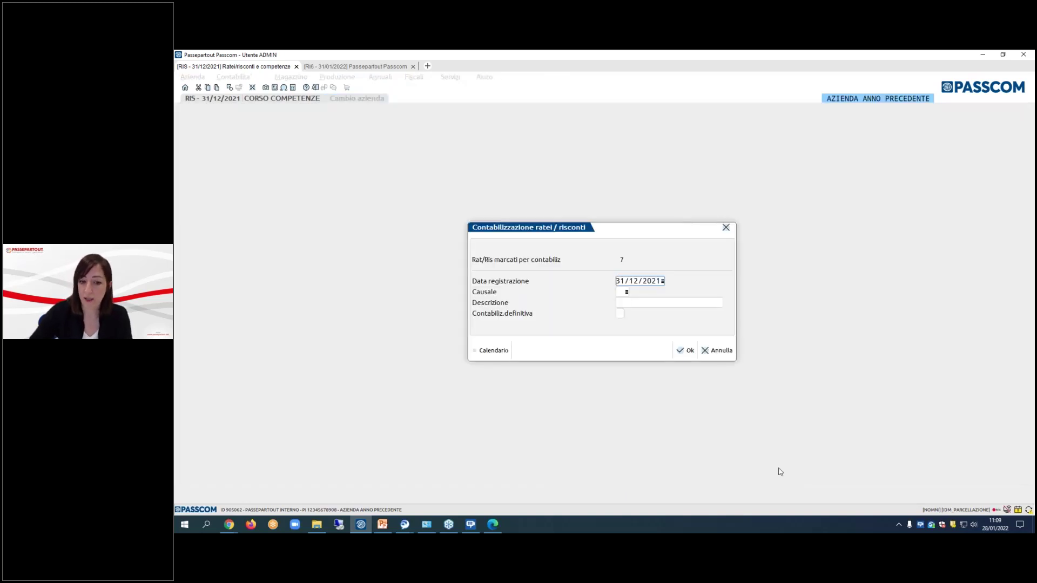
pyautogui.press('Return')
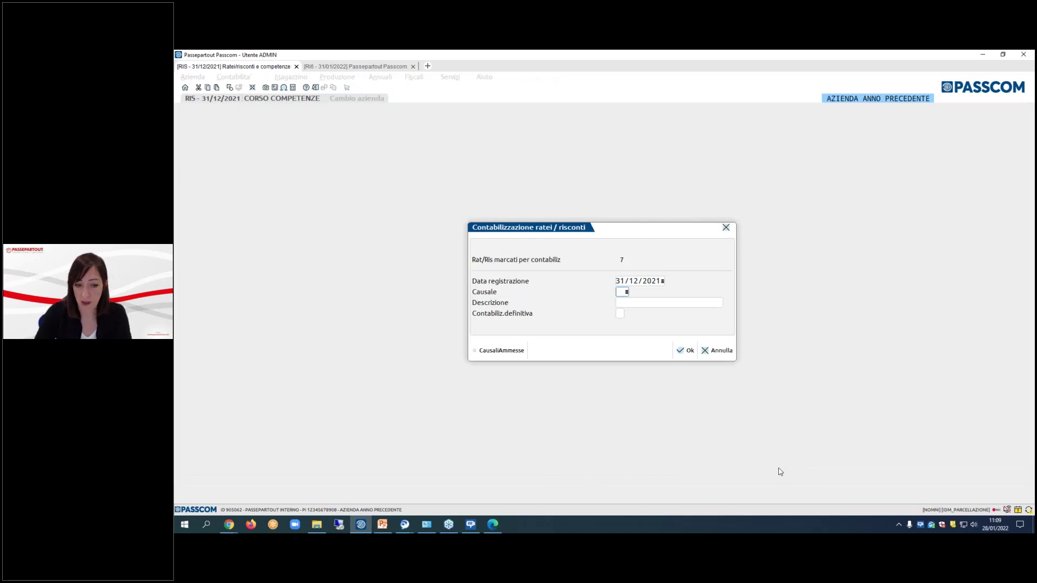
pyautogui.press('Escape')
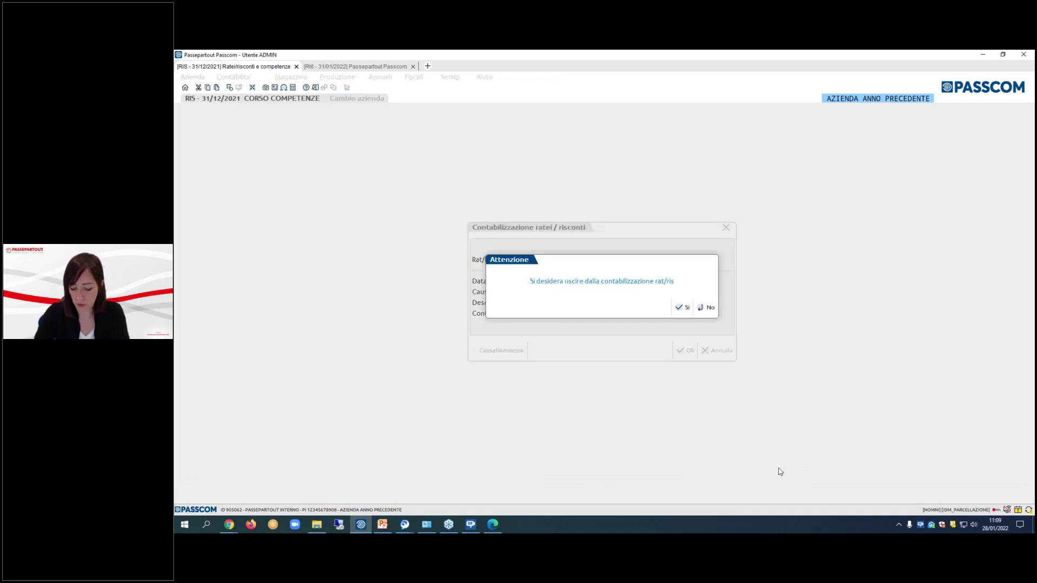
pyautogui.click(682, 308)
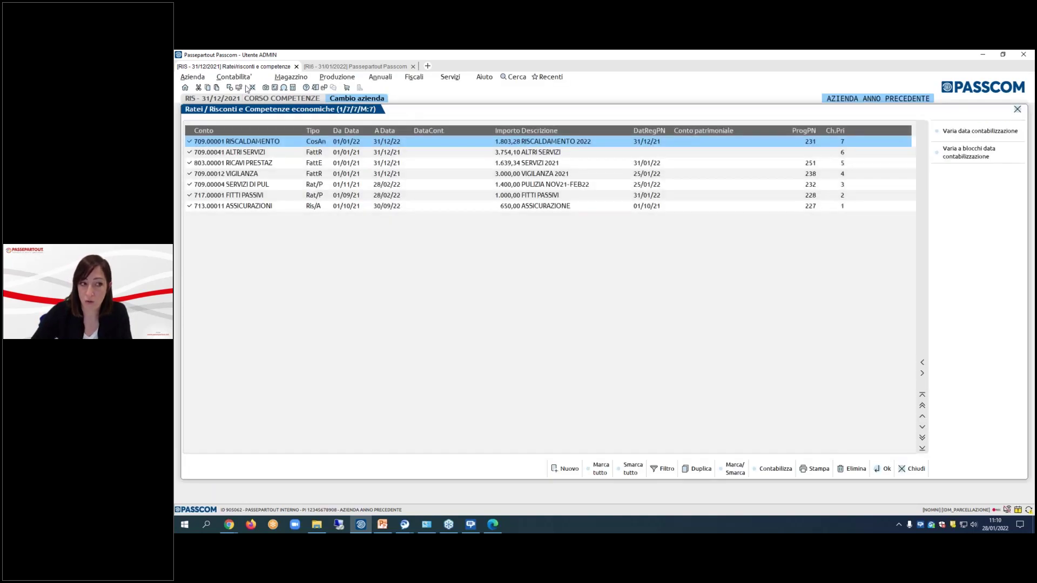
# - Leave the accruals list and delete the five 31/12/21 "scritture assestamento" entries from the journal revision list
pyautogui.click(912, 469)
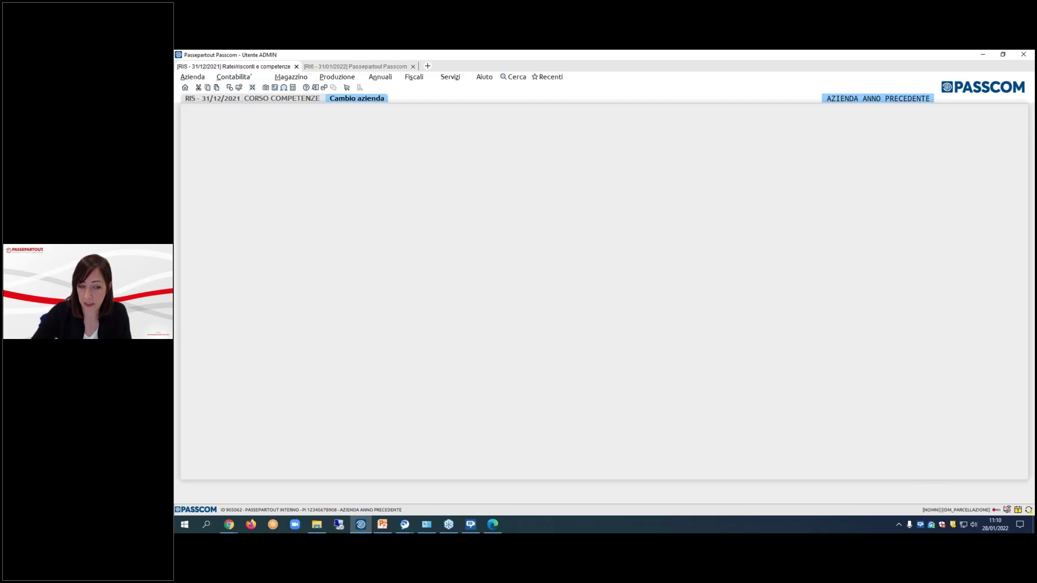
pyautogui.click(233, 76)
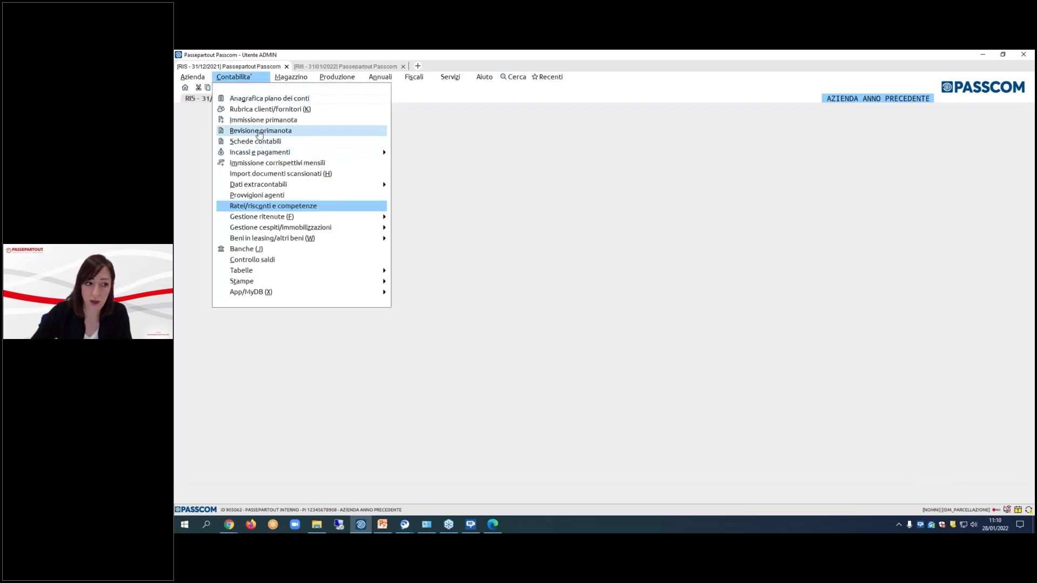
pyautogui.click(265, 131)
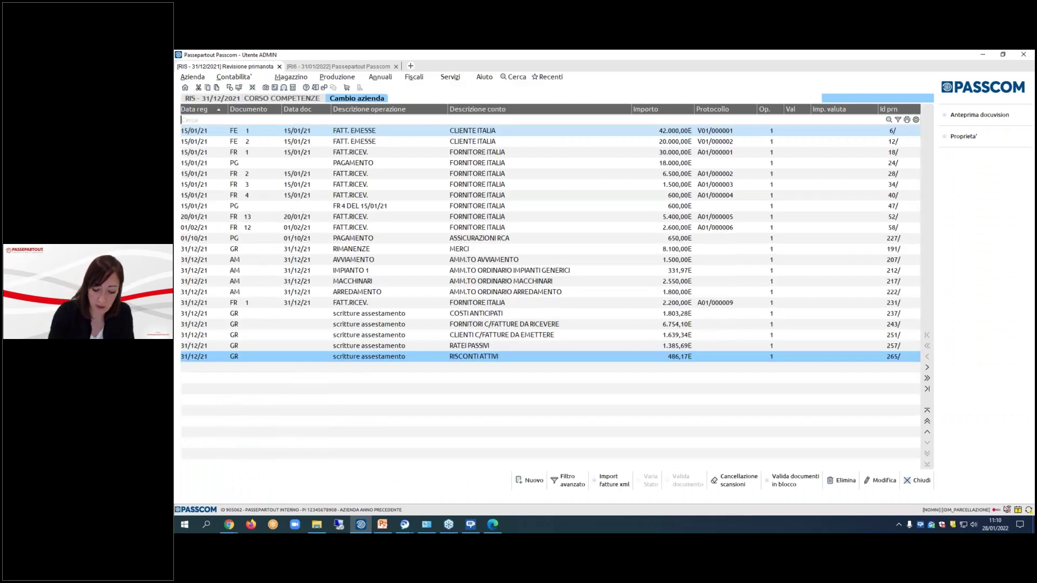
pyautogui.hotkey('shift', 'F3')
pyautogui.press('Return')
pyautogui.hotkey('shift', 'F3')
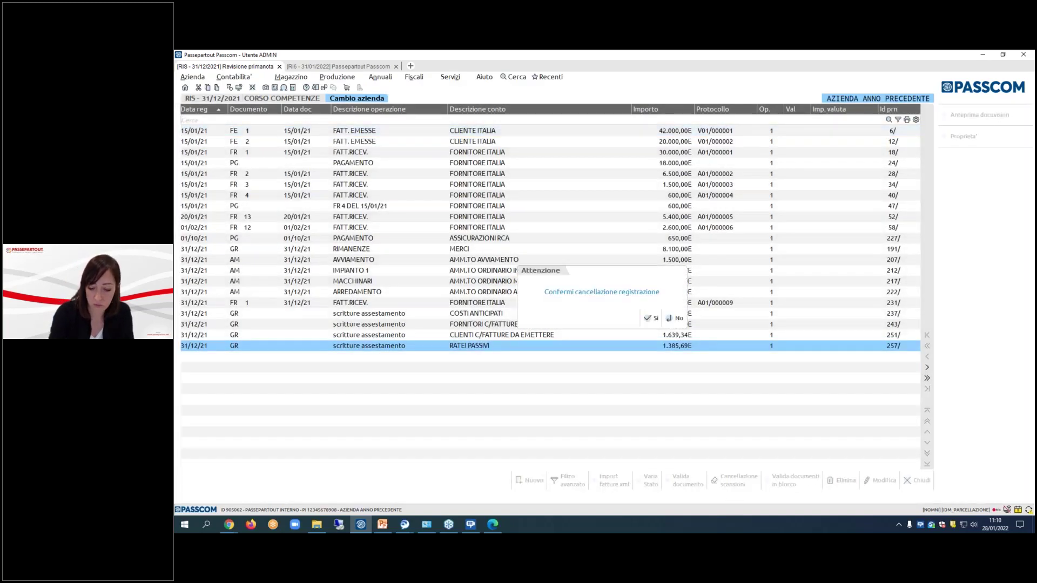
pyautogui.press('Return')
pyautogui.hotkey('shift', 'F3')
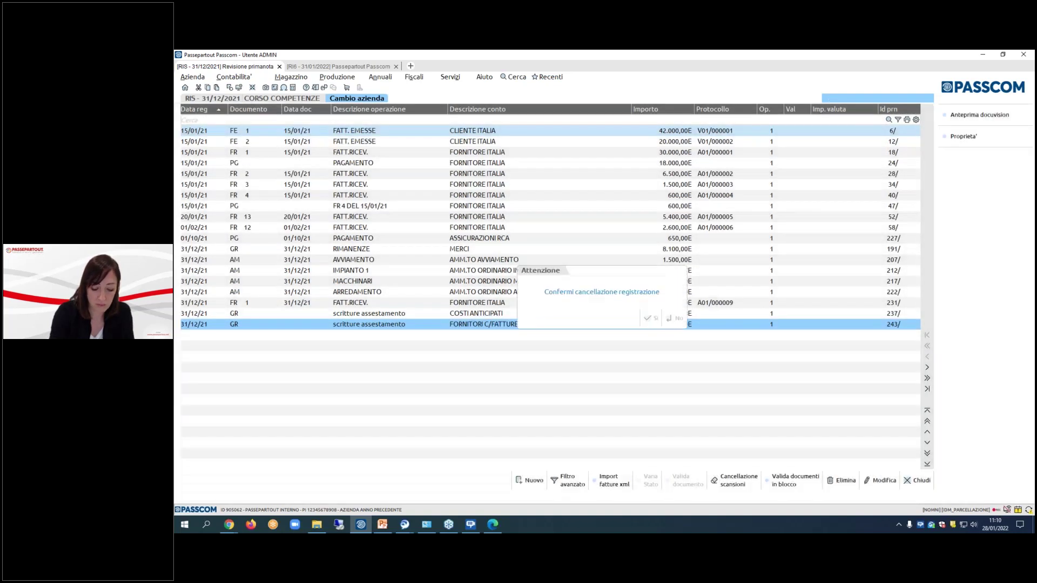
pyautogui.press('Return')
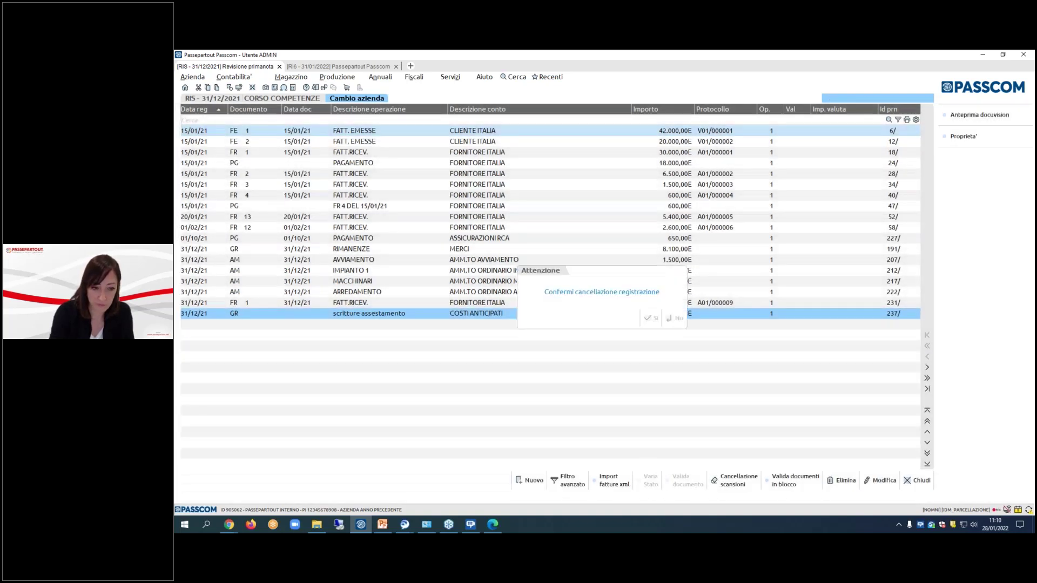
pyautogui.hotkey('shift', 'F3')
pyautogui.press('Return')
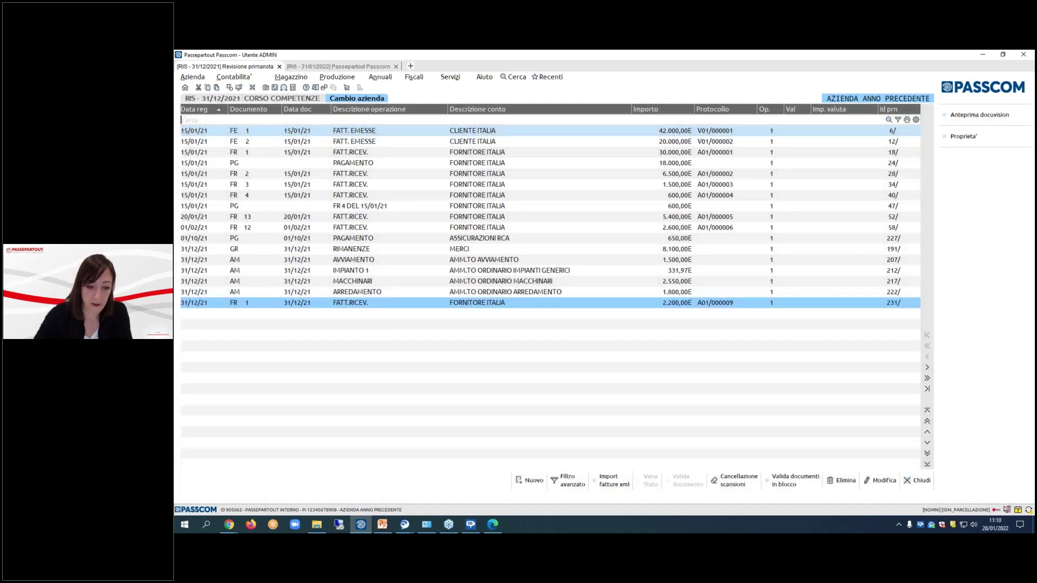
# - Mark all accrual and deferral entries and post them definitively at 31/12/2021 with causale GR and description "scritture assestamento"
pyautogui.click(244, 78)
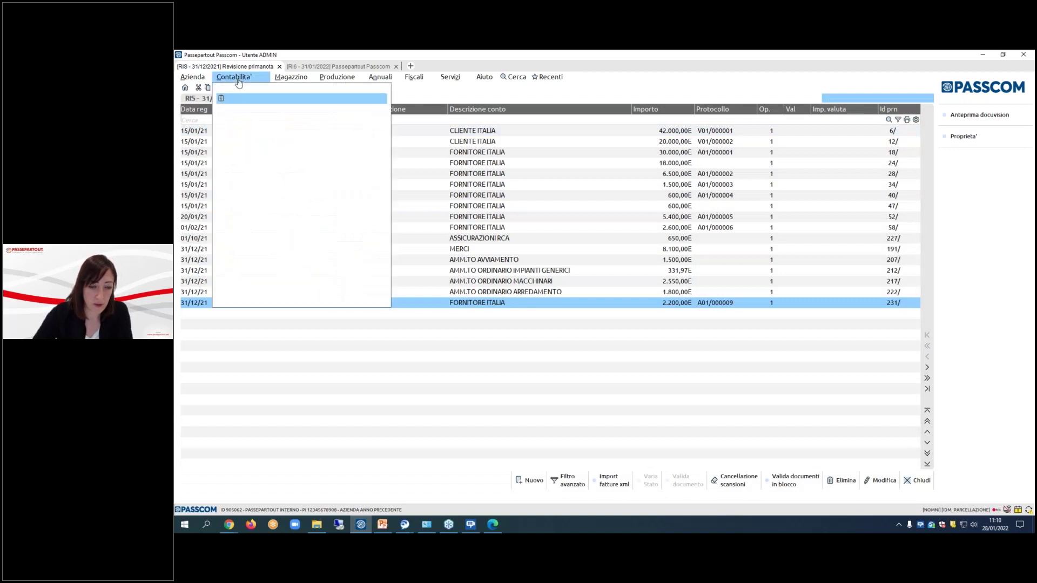
pyautogui.click(262, 209)
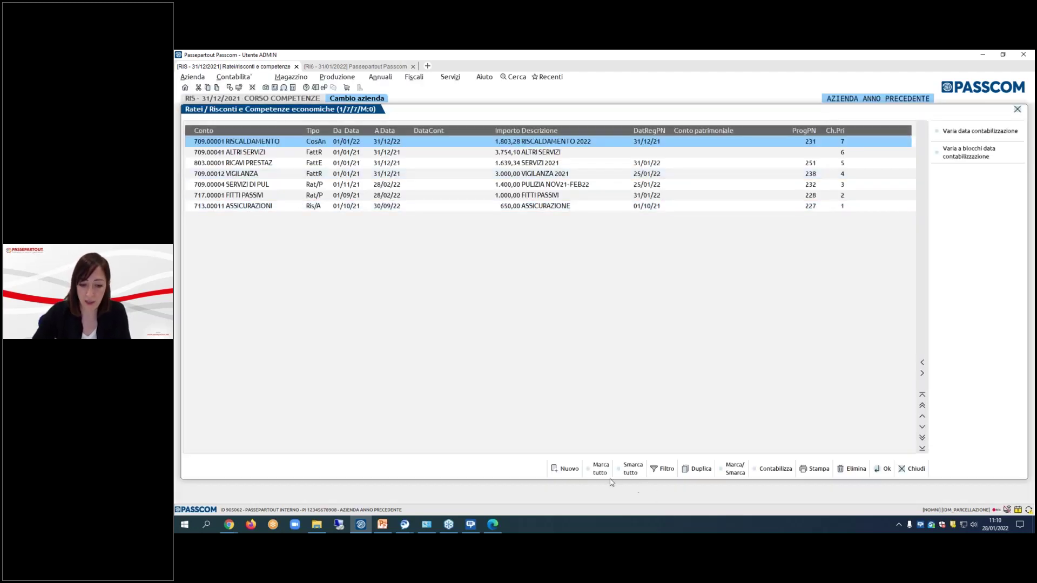
pyautogui.click(600, 469)
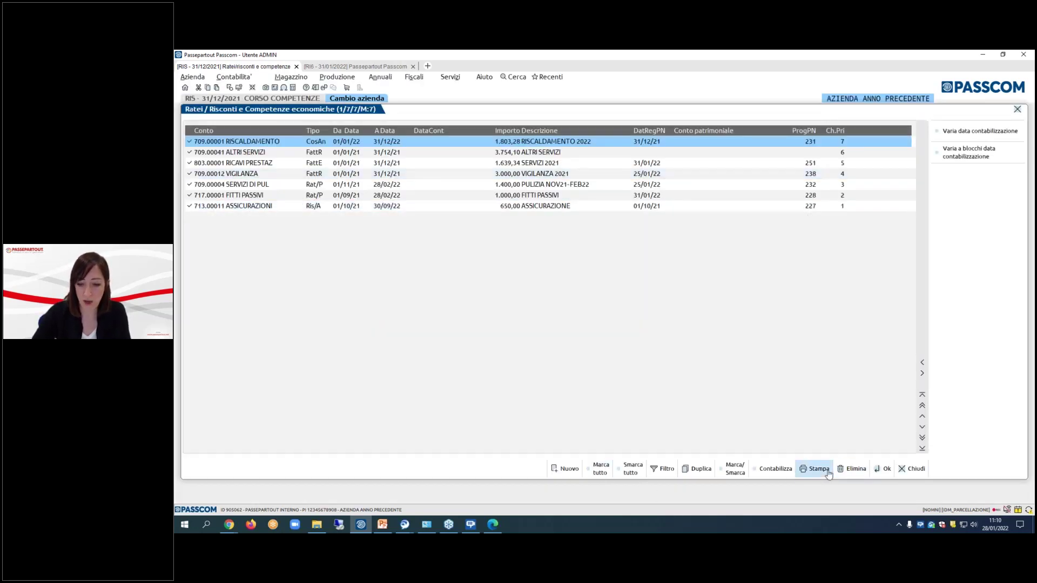
pyautogui.click(775, 469)
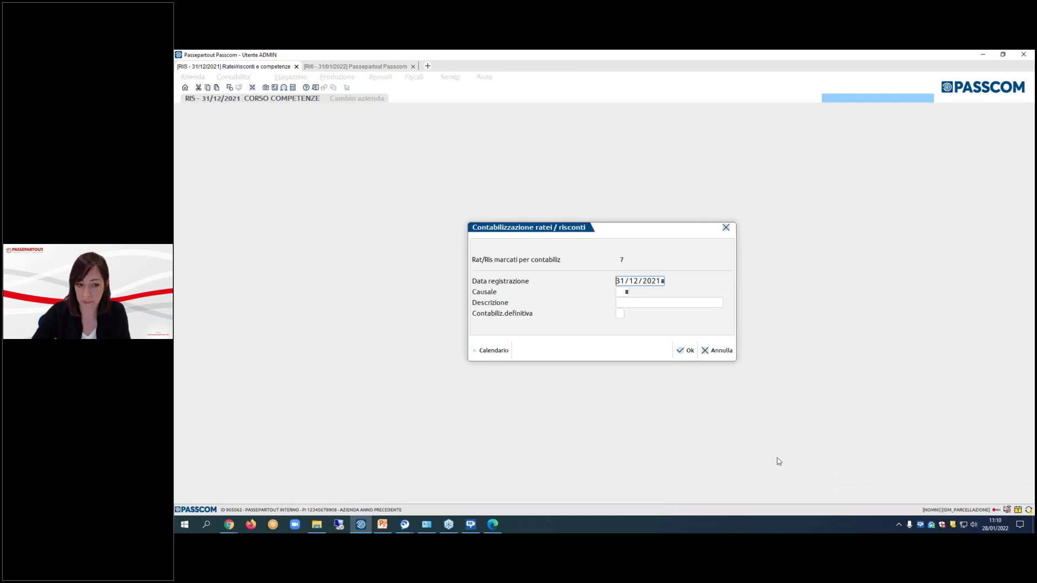
pyautogui.press('Return')
pyautogui.write('s')
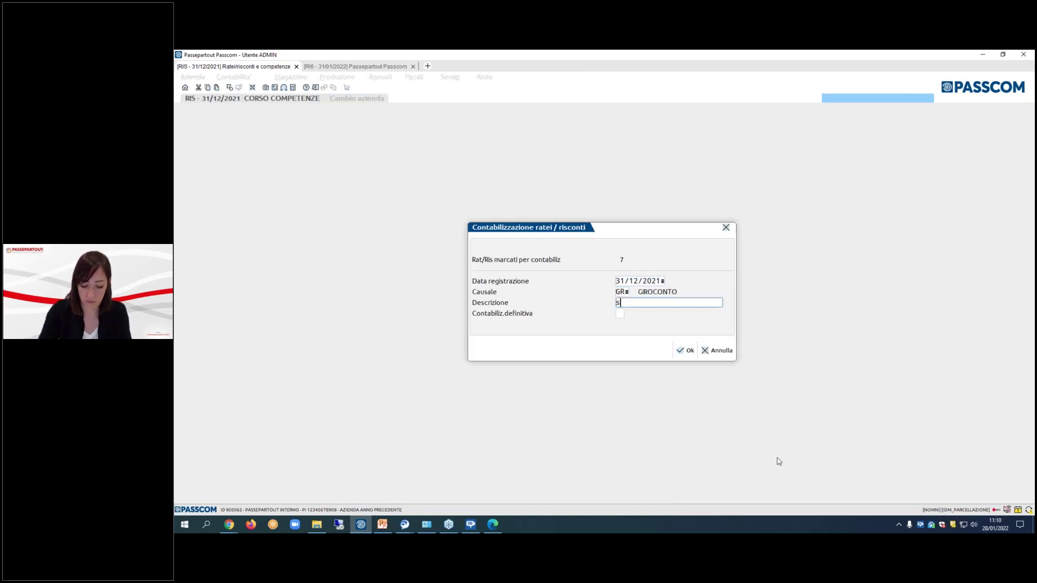
pyautogui.write('critture assestamento')
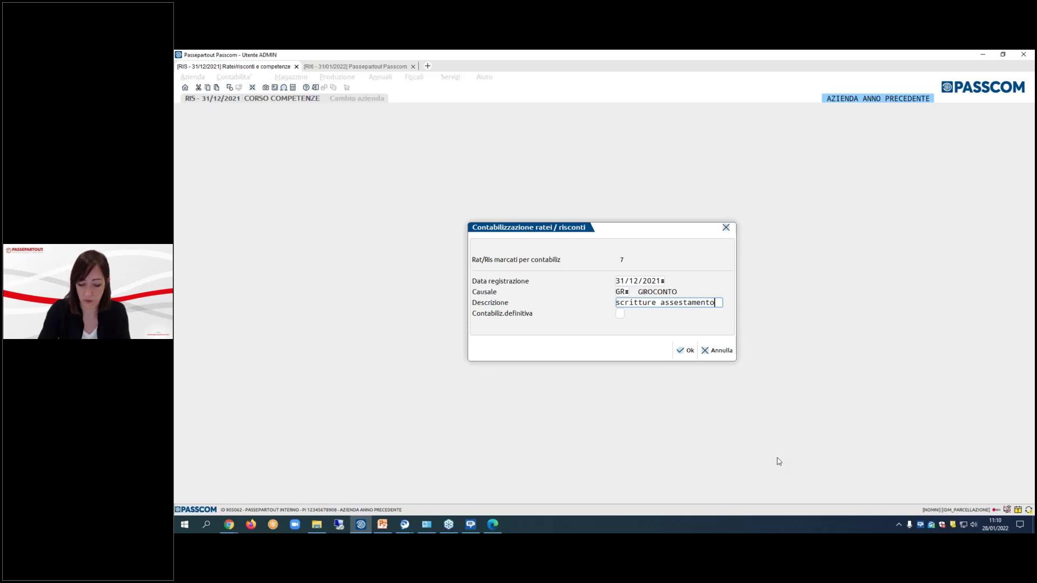
pyautogui.press('Return')
pyautogui.press('space')
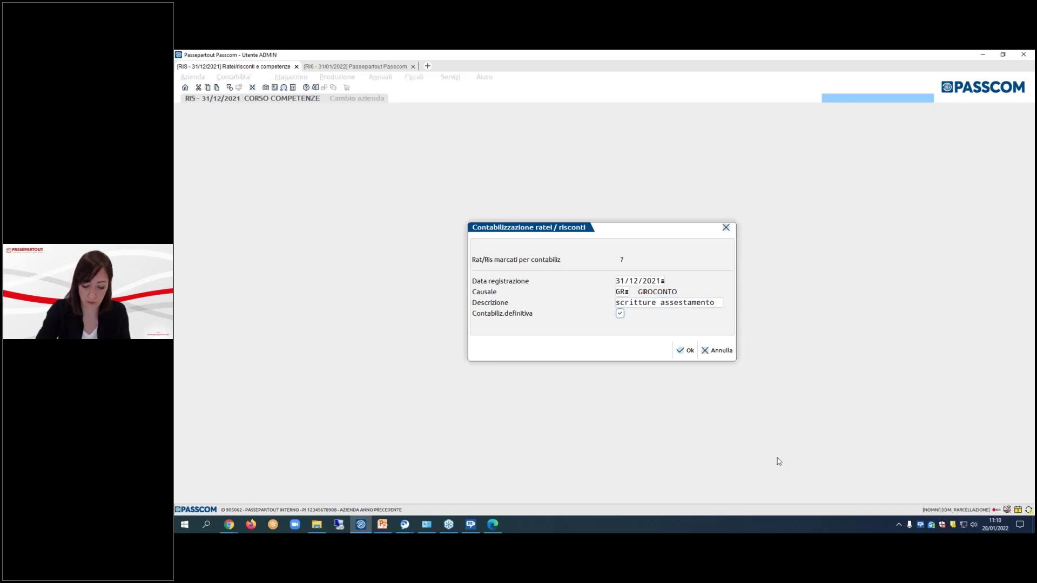
pyautogui.click(683, 352)
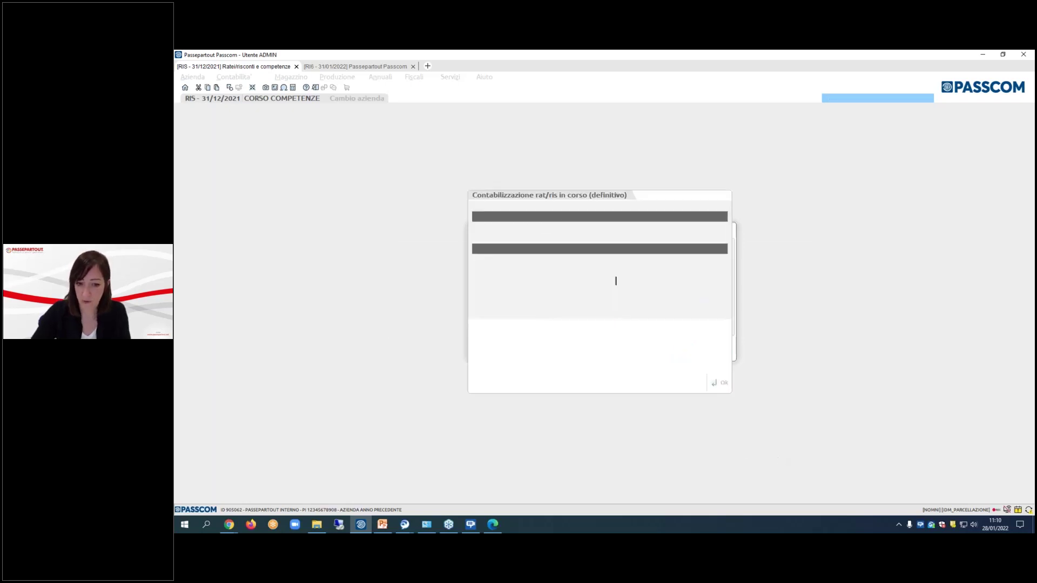
# - Produce the PDF journal report of the posting, switch back to Passcom and dismiss the final report
pyautogui.click(656, 330)
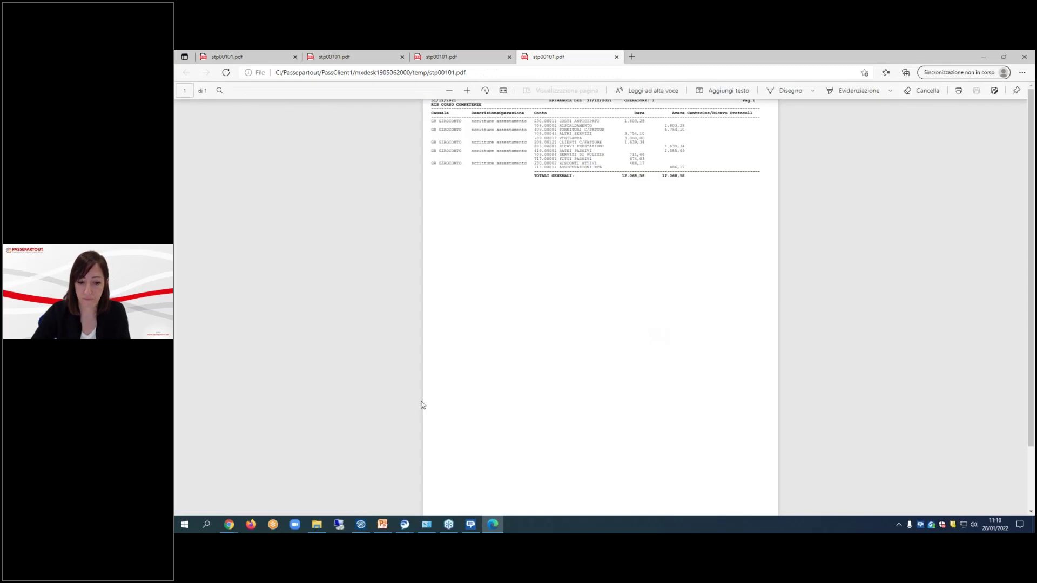
pyautogui.moveTo(360, 530)
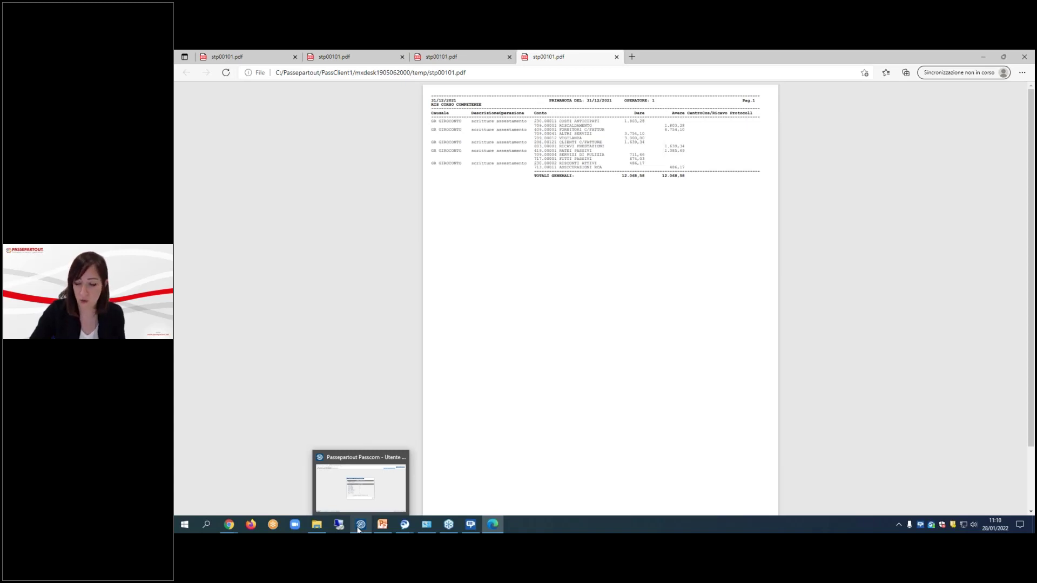
pyautogui.click(358, 530)
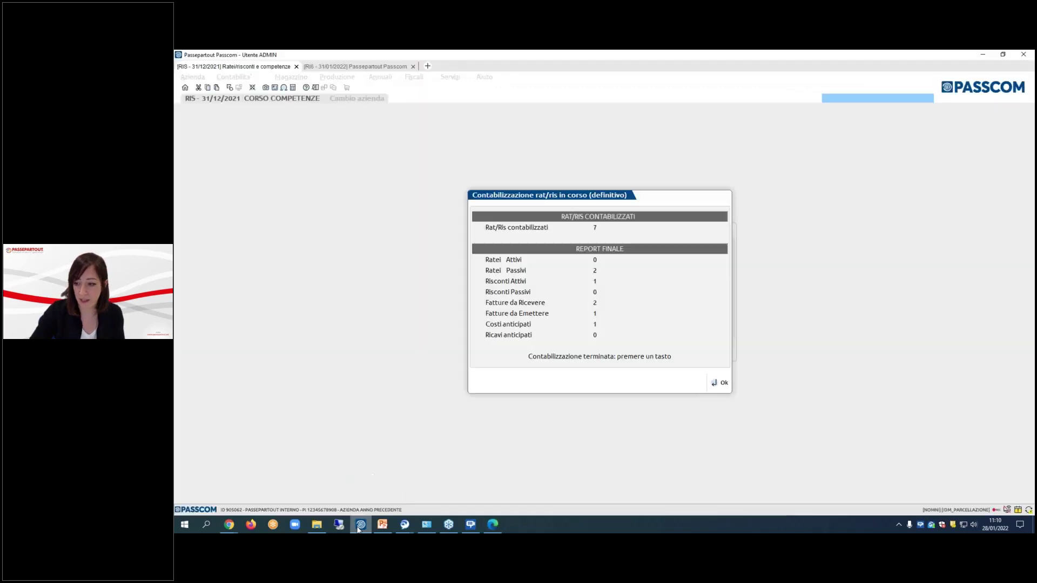
pyautogui.click(723, 384)
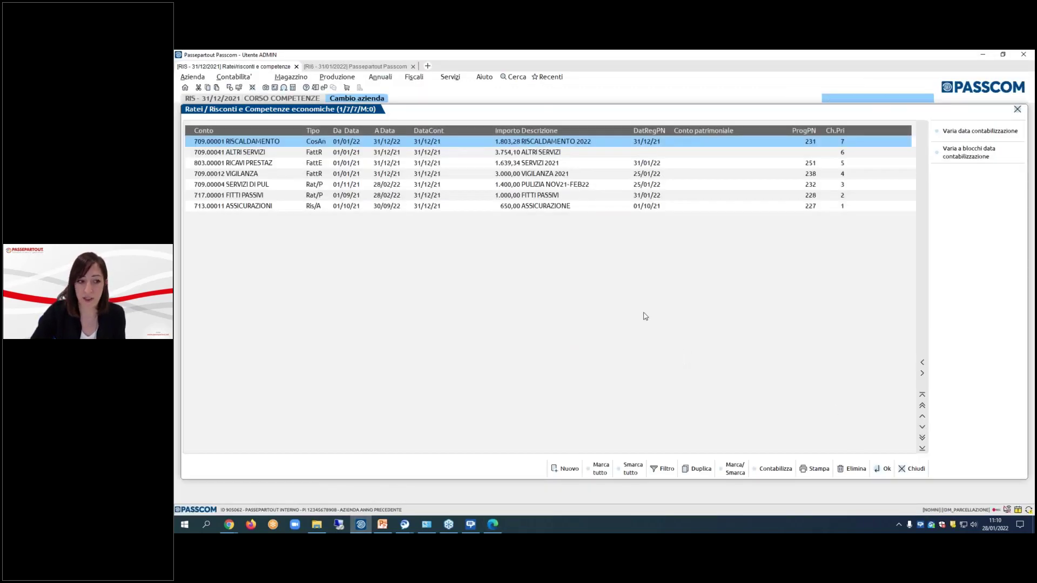
# - Close the accruals list and open the journal revision list (Revisione primanota)
pyautogui.click(913, 468)
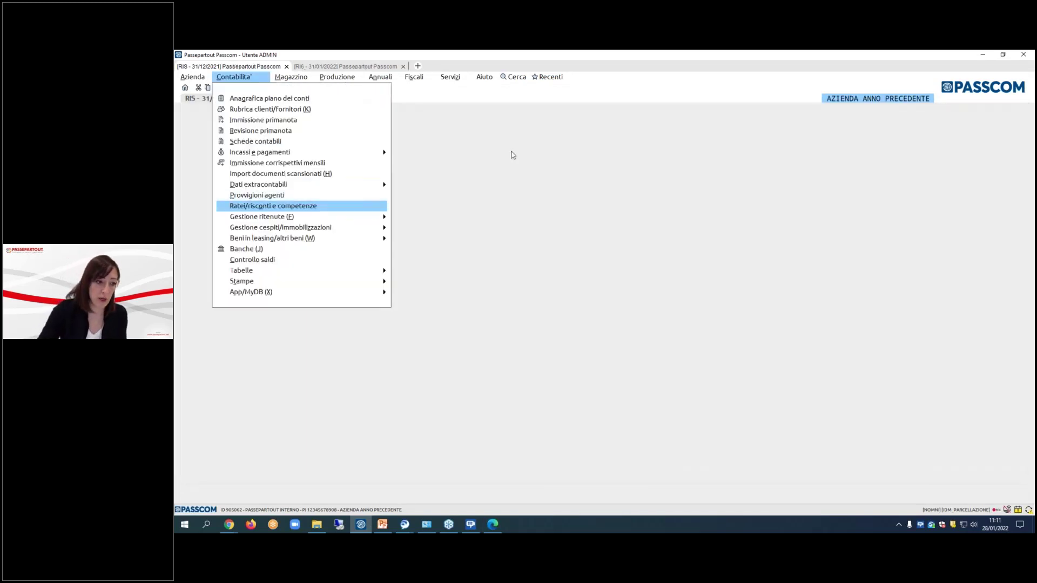
pyautogui.press('Up')
pyautogui.press('Up')
pyautogui.press('Up')
pyautogui.press('Up')
pyautogui.press('Up')
pyautogui.press('Up')
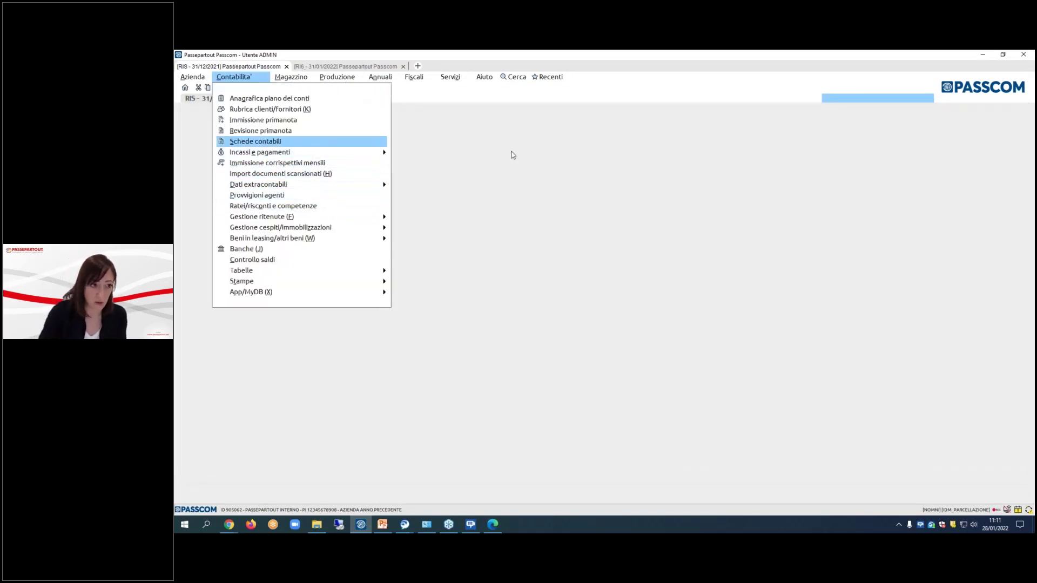
pyautogui.press('Up')
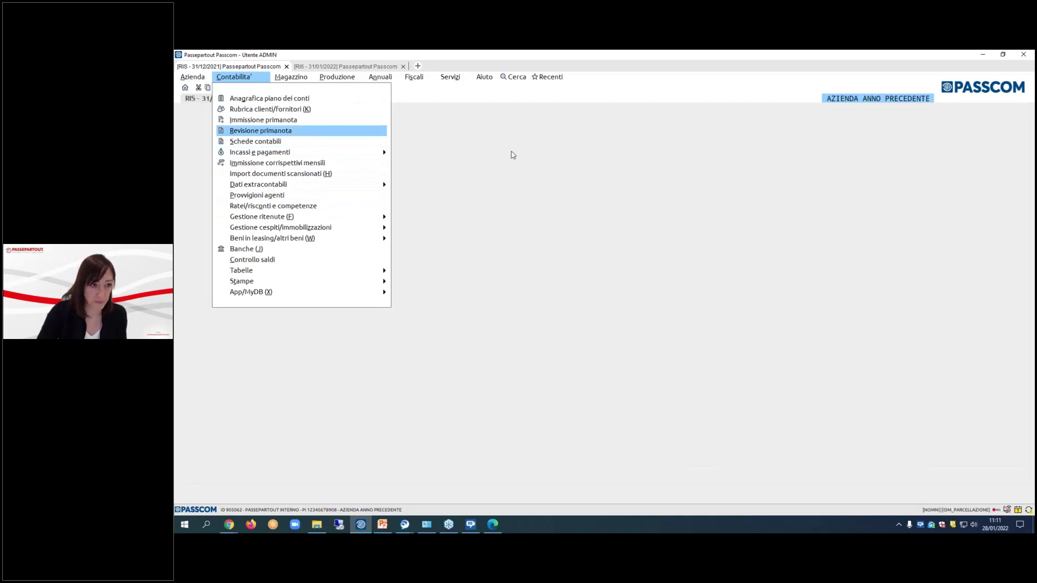
pyautogui.press('Return')
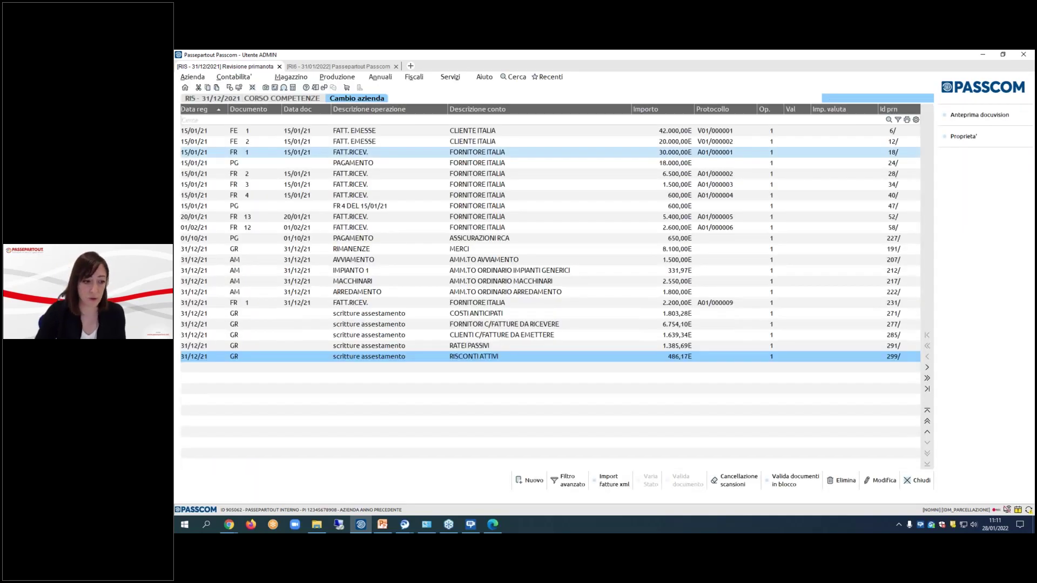
# - Open the 31/12/21 RIMANENZE giroconto entry from the journal revision list
pyautogui.press('Up')
pyautogui.press('Up')
pyautogui.press('Up')
pyautogui.press('Up')
pyautogui.press('Up')
pyautogui.press('Up')
pyautogui.press('Up')
pyautogui.press('Up')
pyautogui.press('Up')
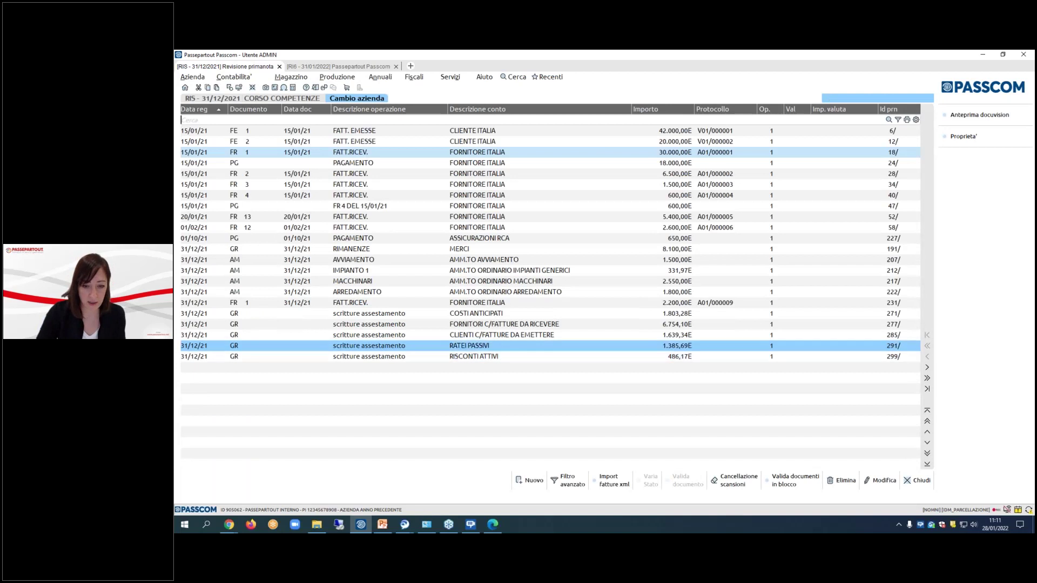
pyautogui.press('Up')
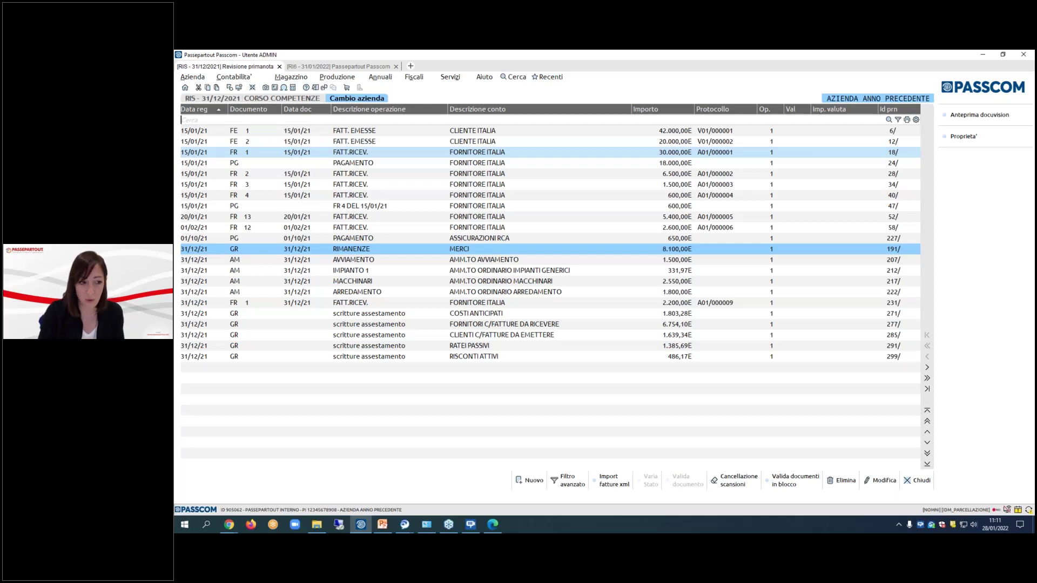
pyautogui.press('Return')
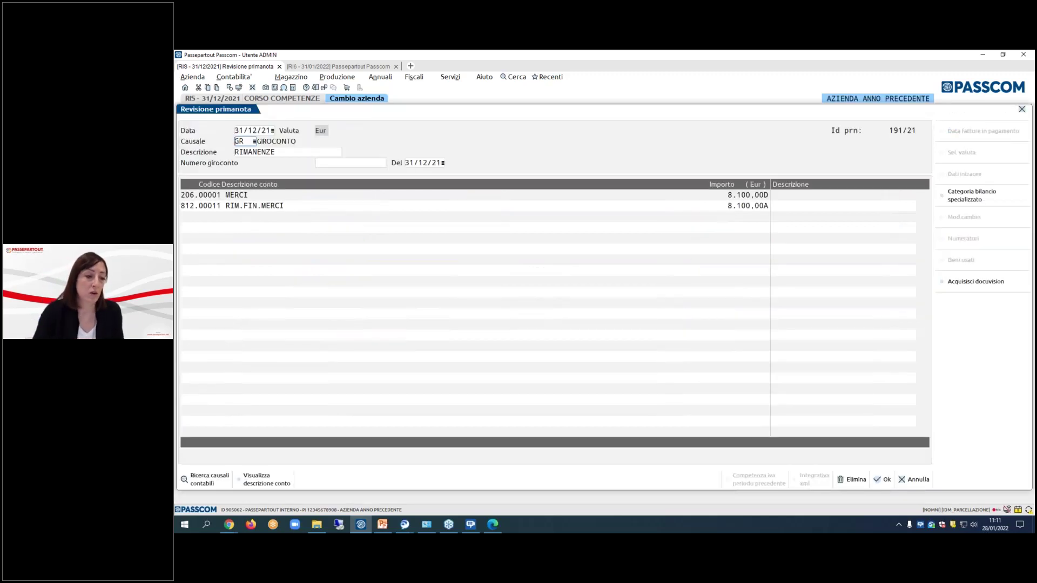
# - Clear the account on the RIM.FIN.MERCI line and look up the accounts of mastro 812 RIMANENZE FINALI
pyautogui.click(205, 195)
pyautogui.press('Down')
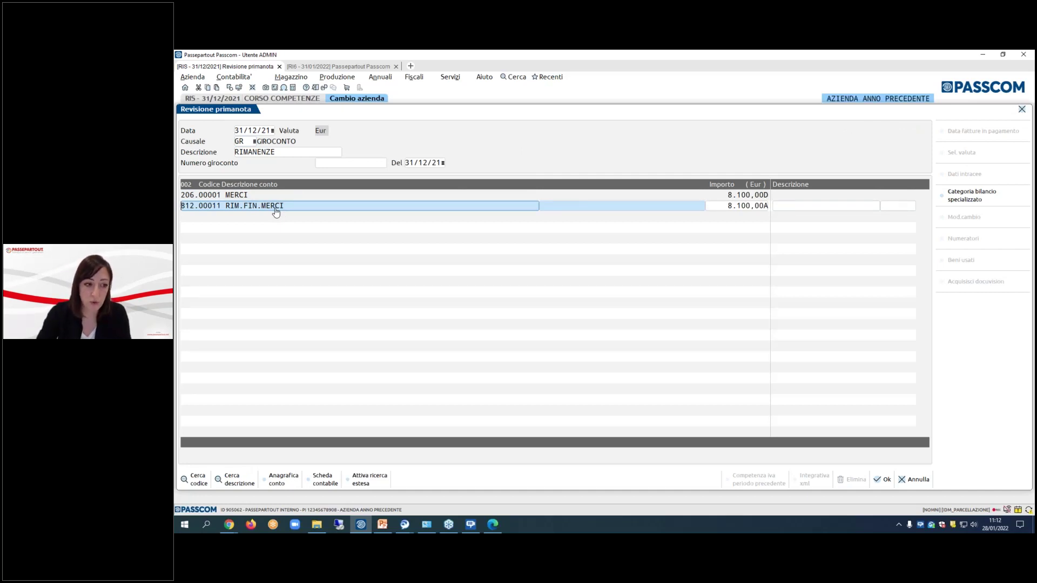
pyautogui.press('Delete')
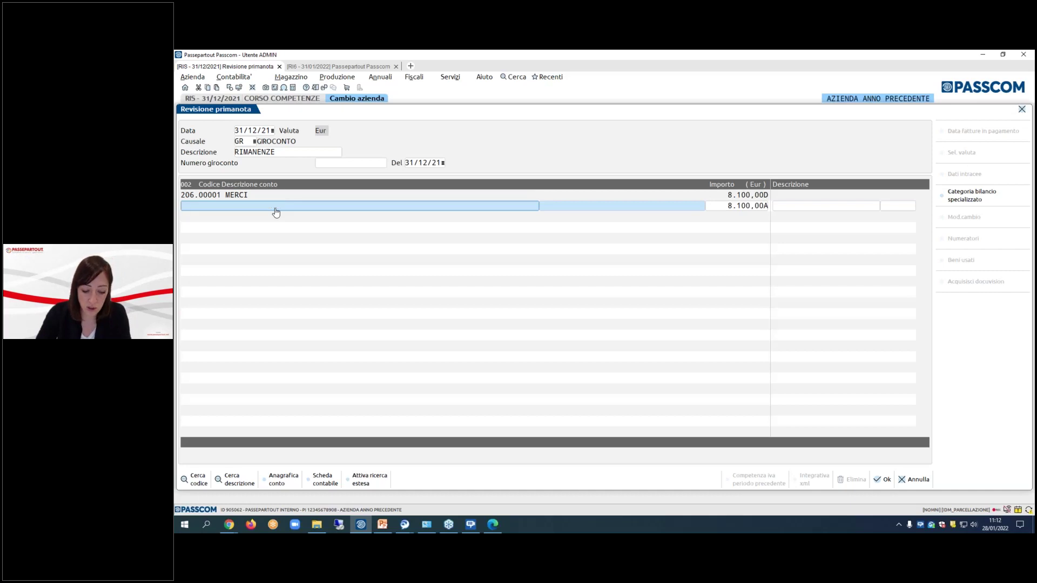
pyautogui.press('F2')
pyautogui.press('Down')
pyautogui.press('Down')
pyautogui.press('Down')
pyautogui.press('Down')
pyautogui.press('Return')
pyautogui.press('Down')
pyautogui.press('Down')
pyautogui.press('Down')
pyautogui.press('Down')
pyautogui.press('Down')
pyautogui.press('Down')
pyautogui.press('Down')
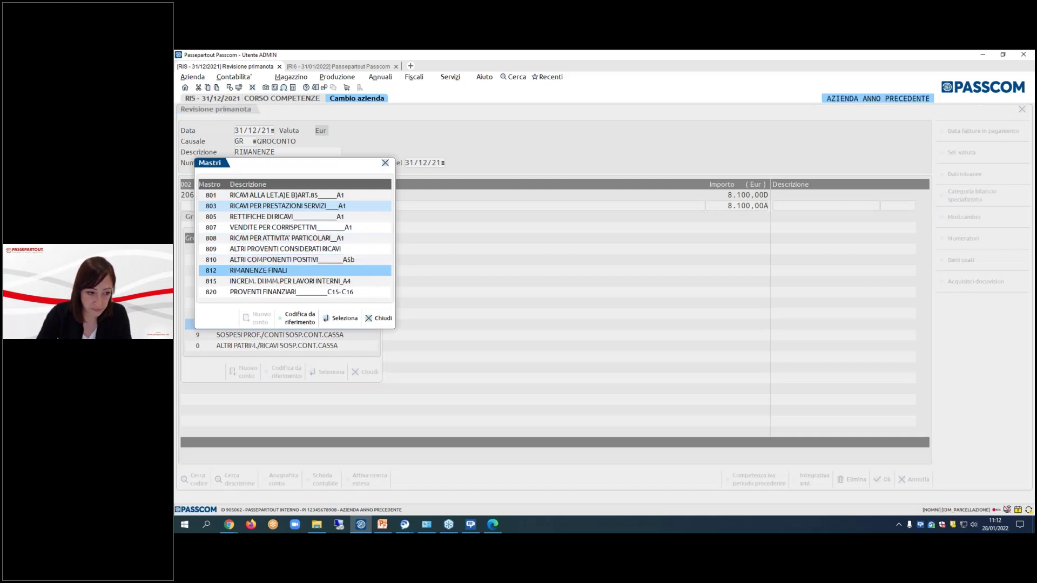
pyautogui.press('Return')
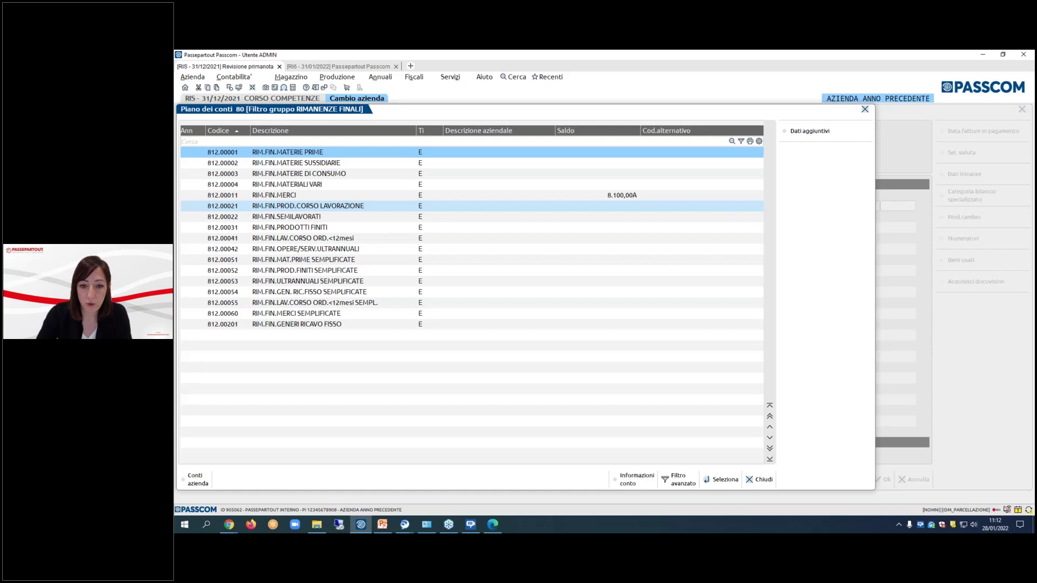
# - Assign account 812.00011 RIM.FIN.MERCI to the second line, keeping its amount of 8100
pyautogui.press('Down')
pyautogui.press('Down')
pyautogui.press('Down')
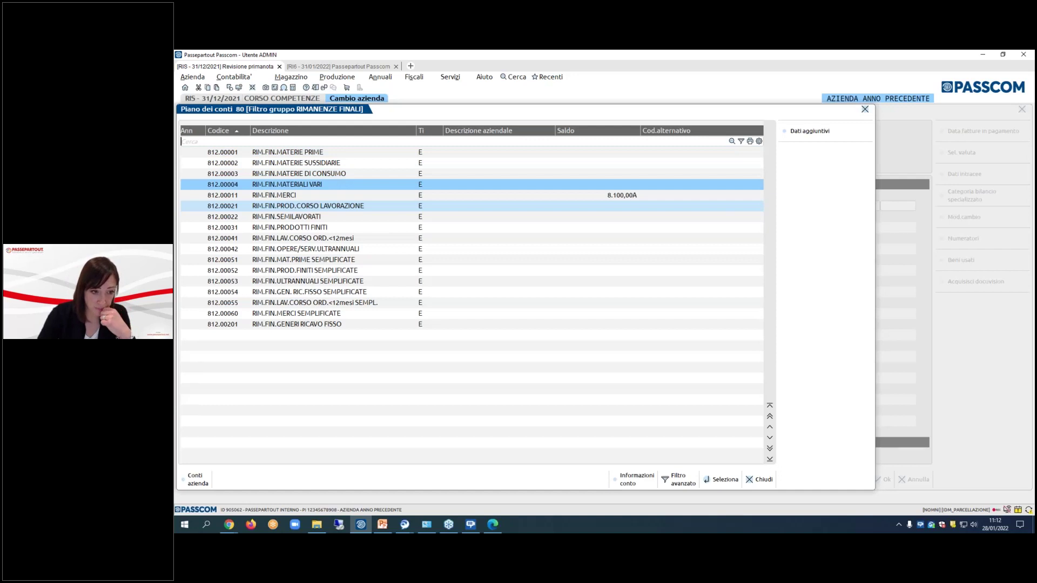
pyautogui.press('Down')
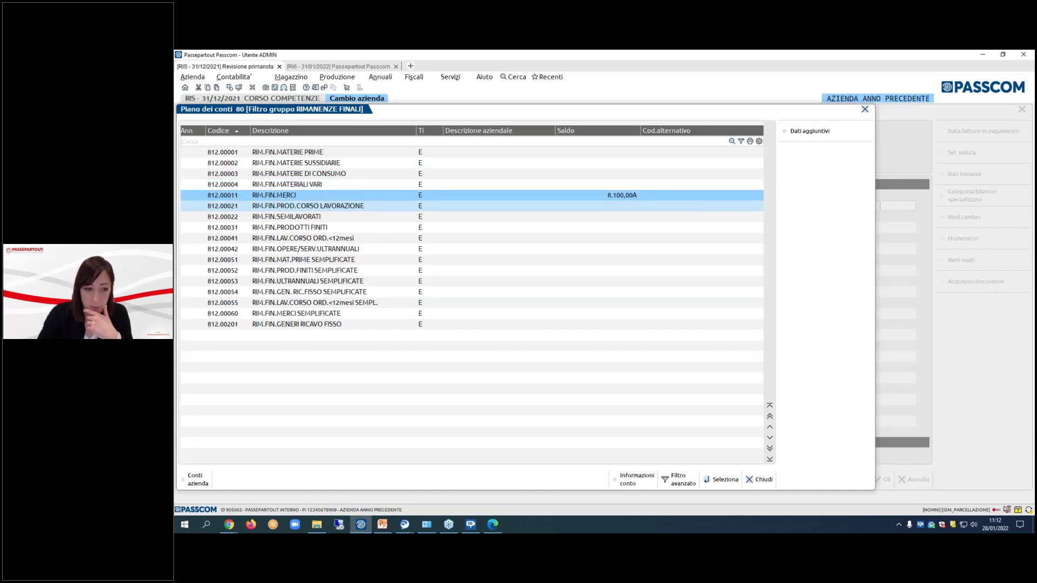
pyautogui.press('Return')
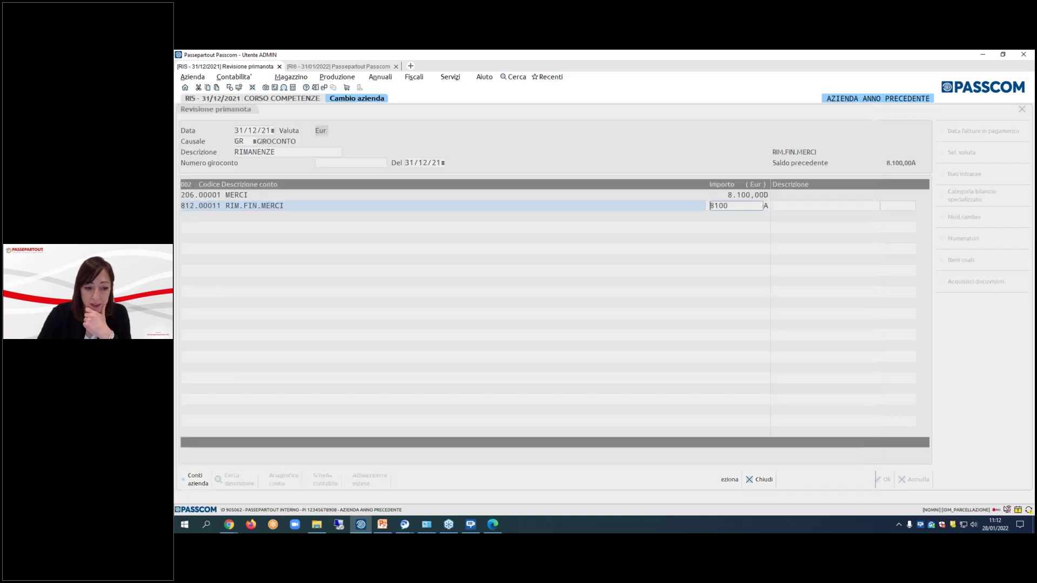
pyautogui.press('Return')
pyautogui.press('Return')
# - View the accounts of mastro 206 RIMANENZE PRODOTTI FINITI MERCI for the first line and clear that line's account
pyautogui.press('Up')
pyautogui.press('Up')
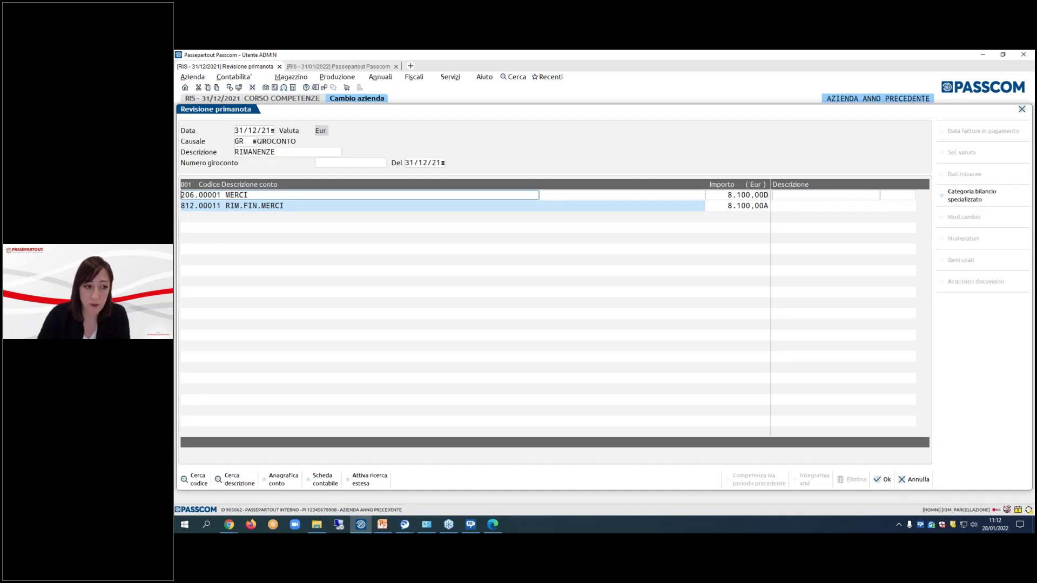
pyautogui.press('F2')
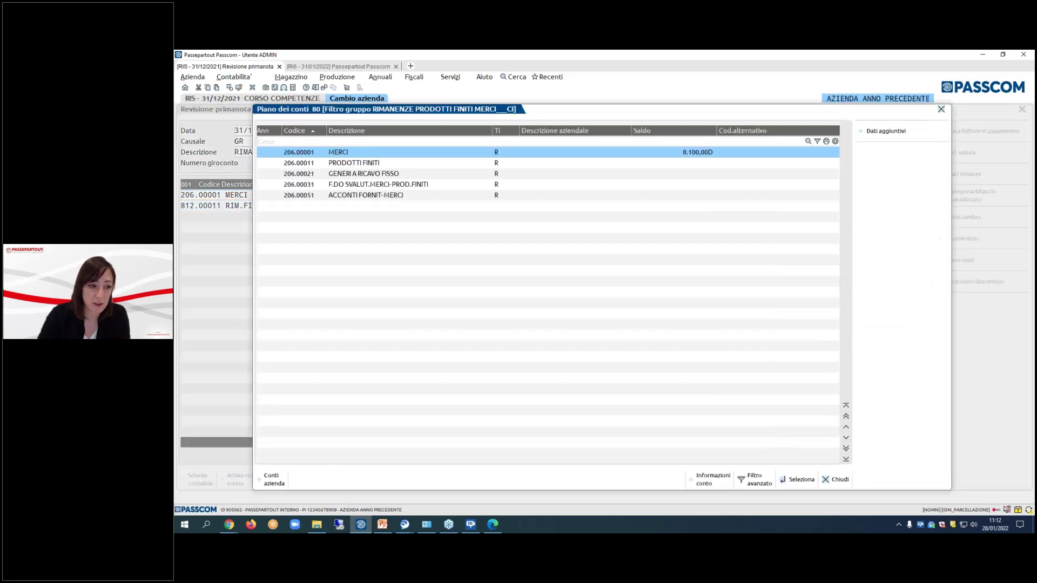
pyautogui.press('Escape')
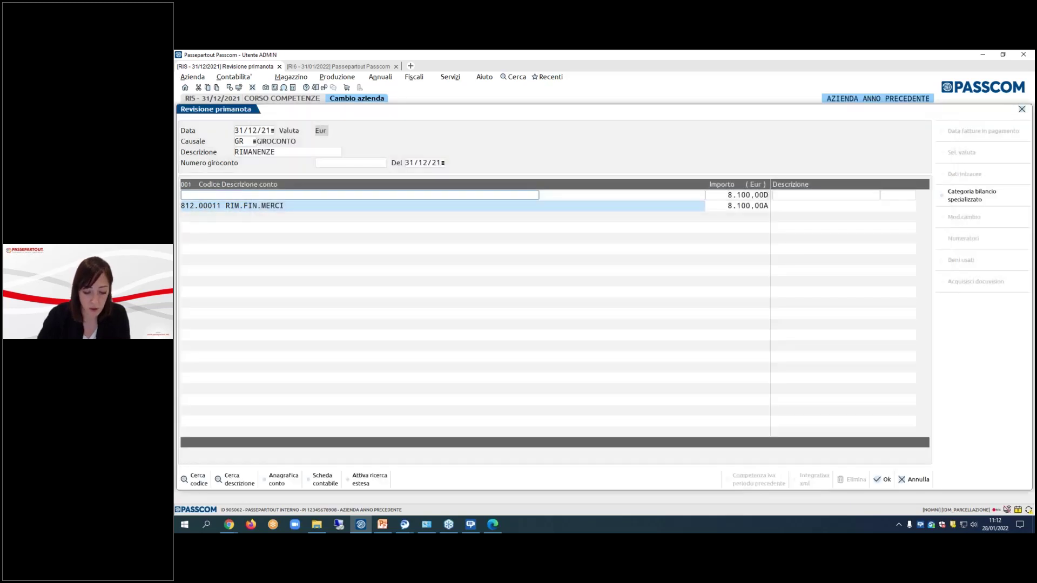
# - Browse the inventory mastri in group 2 ATTIVO CIRCOLANTE and list the accounts of mastro 204 RIMANENZE MAT.PRIME-SUSS-CONSUMO
pyautogui.press('F2')
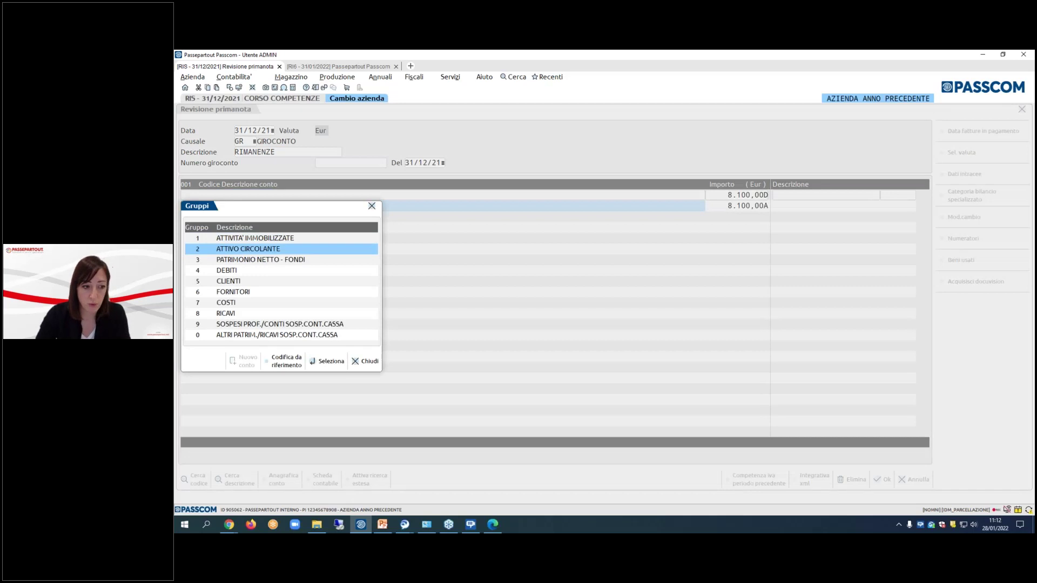
pyautogui.press('Return')
pyautogui.press('Down')
pyautogui.press('Down')
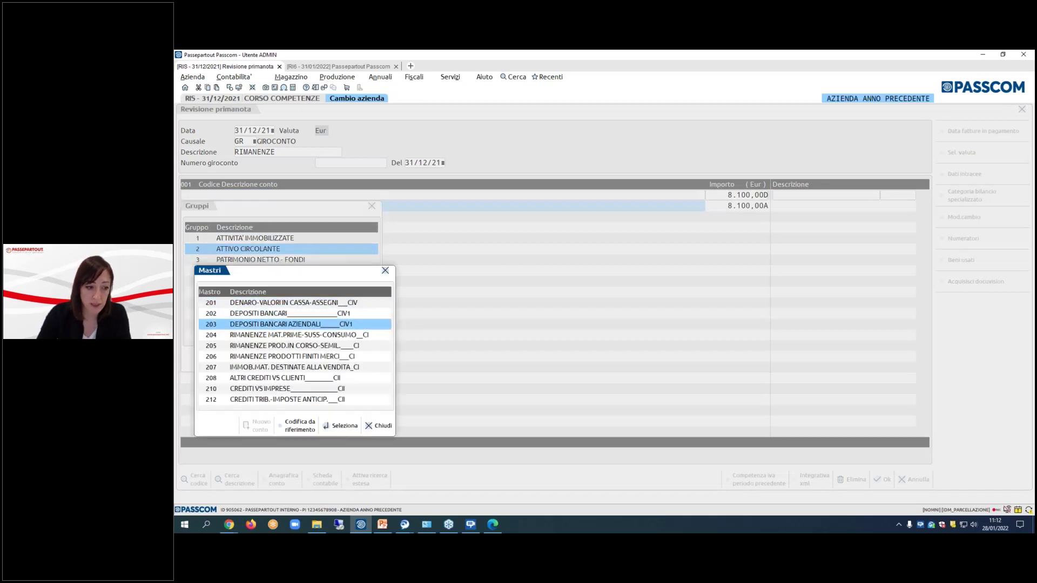
pyautogui.press('Down')
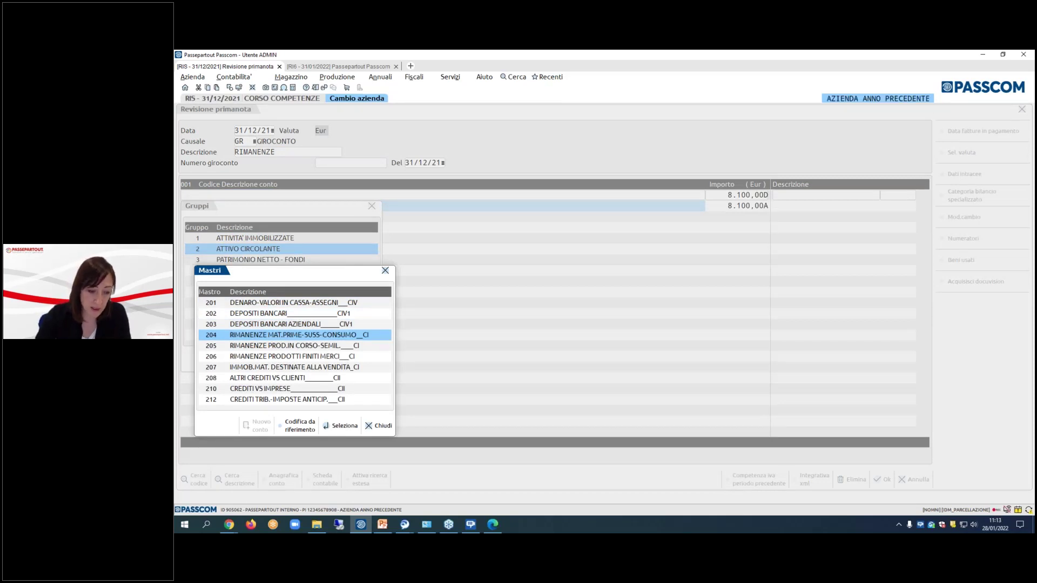
pyautogui.click(294, 345)
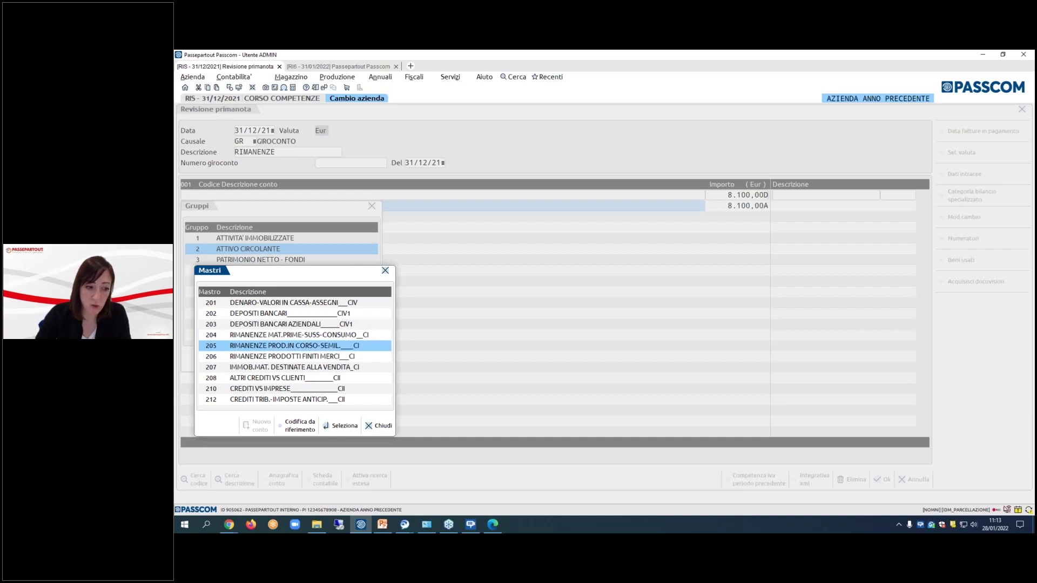
pyautogui.click(295, 356)
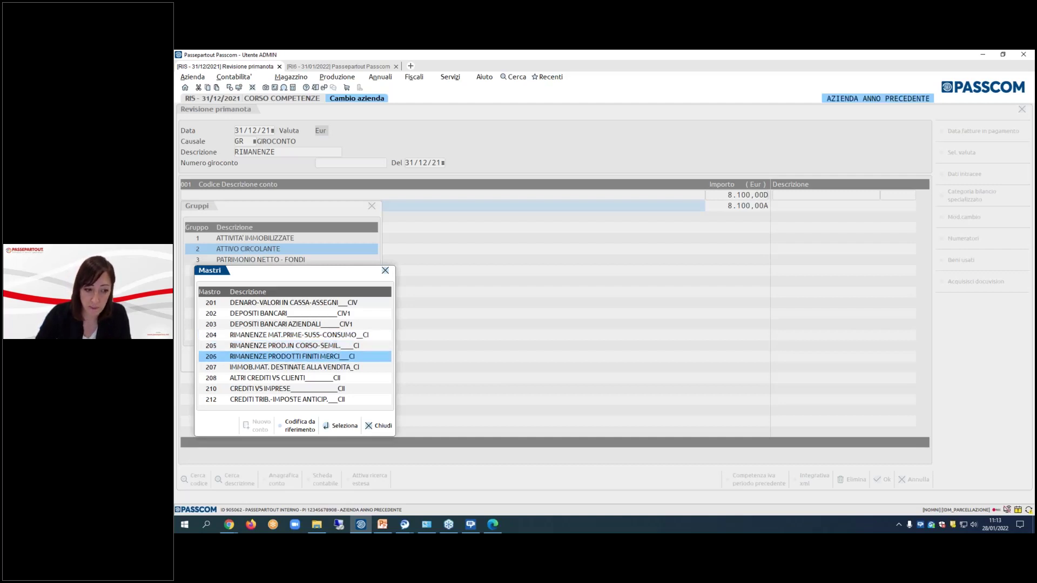
pyautogui.doubleClick(295, 335)
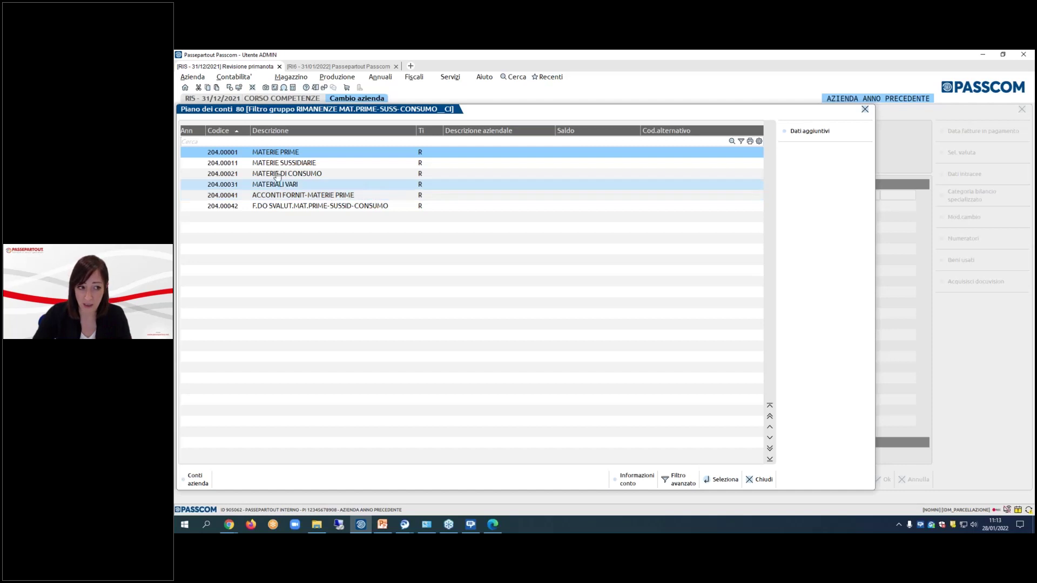
# - Assign account 206.00001 MERCI from mastro 206 to the first line and save the RIMANENZE entry
pyautogui.click(760, 479)
pyautogui.press('Down')
pyautogui.press('Down')
pyautogui.press('Return')
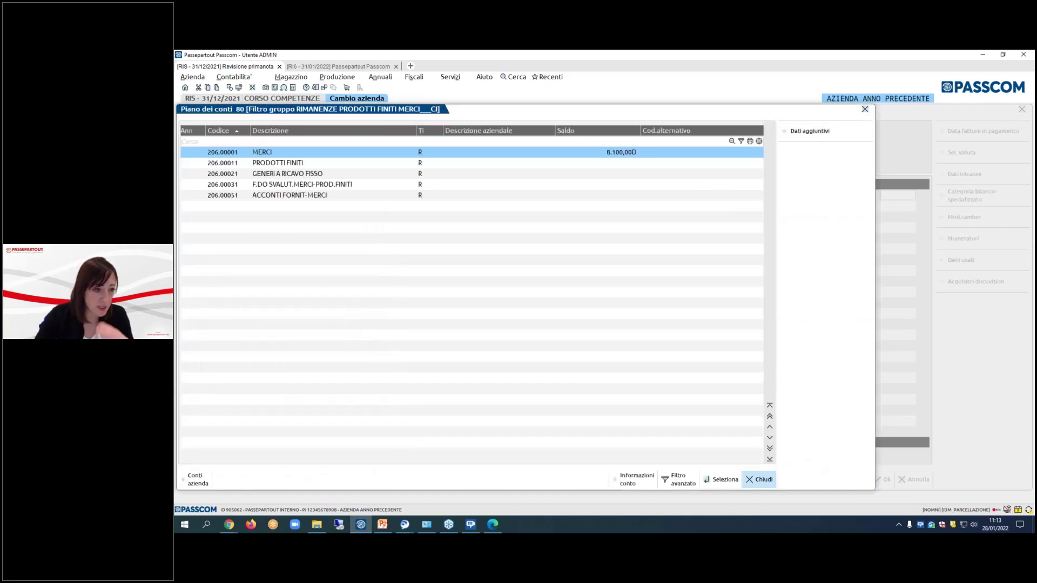
pyautogui.press('Down')
pyautogui.press('Up')
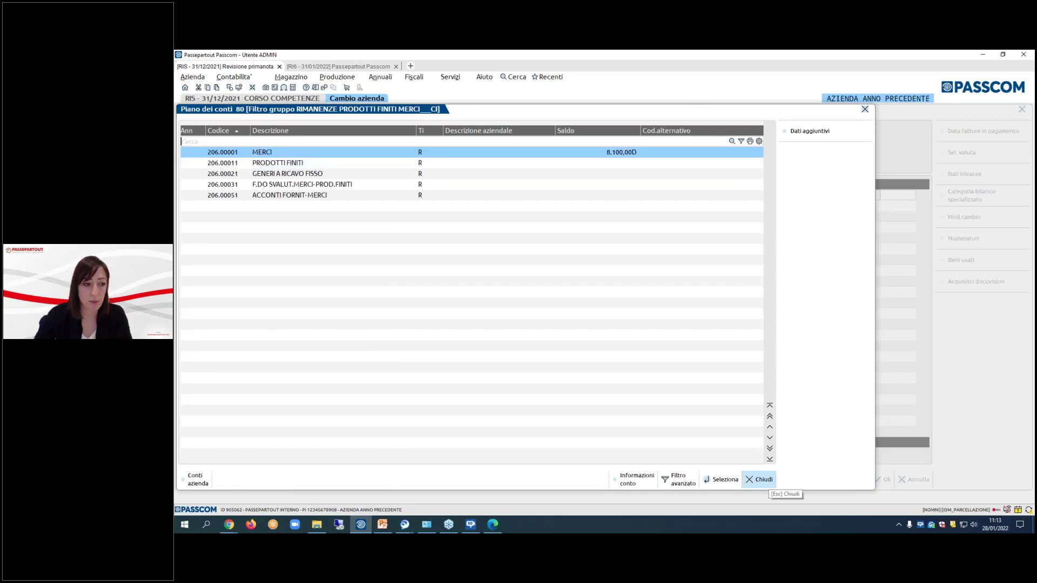
pyautogui.press('Return')
pyautogui.press('Return')
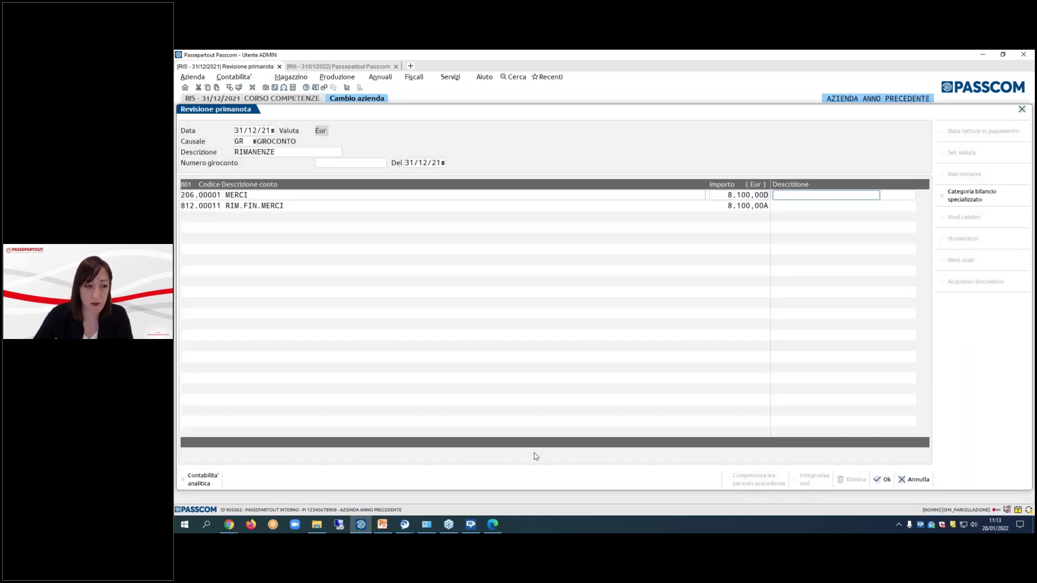
pyautogui.click(879, 480)
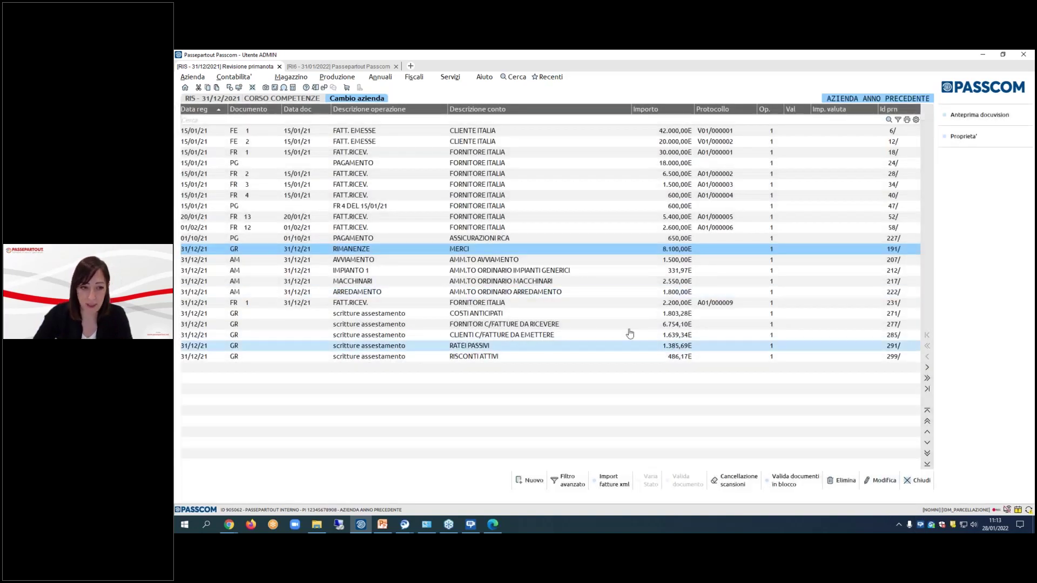
# - Run the definitive accounting closing and opening (Chiusura/apertura contabile) with closing date 31/12/2021 and opening date 01/01/2022
pyautogui.click(379, 79)
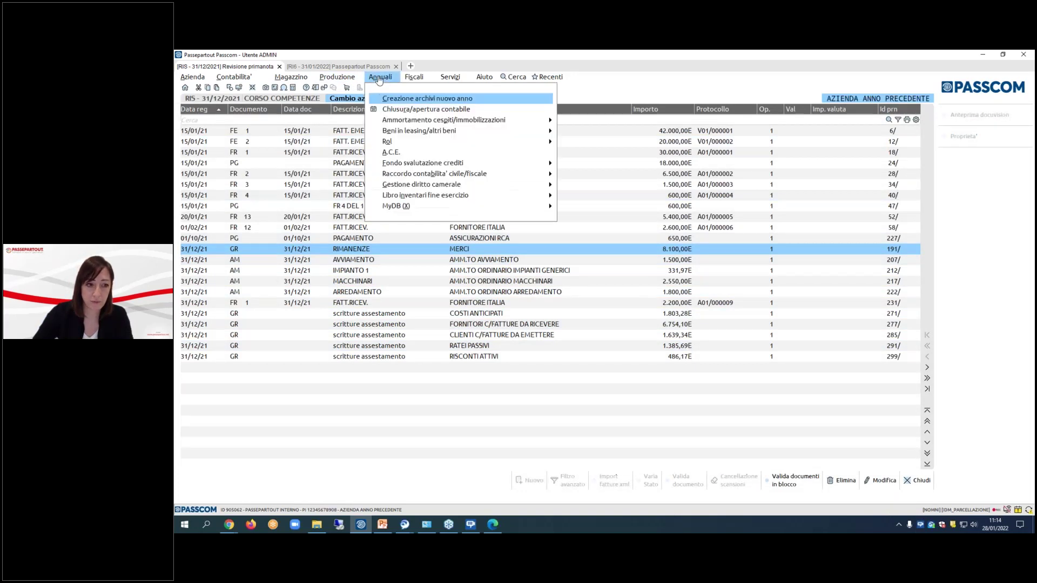
pyautogui.click(421, 110)
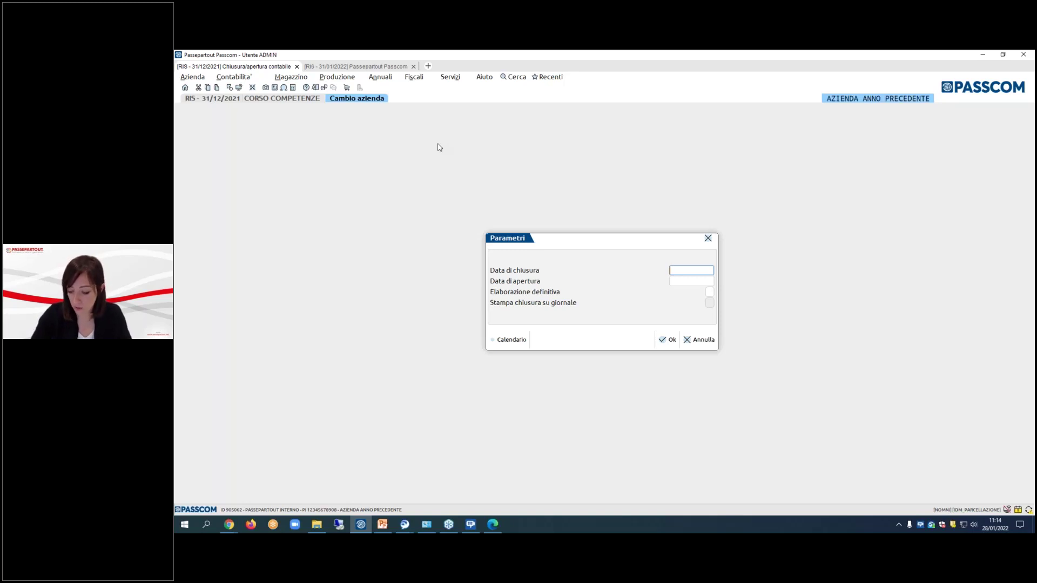
pyautogui.write('31/12')
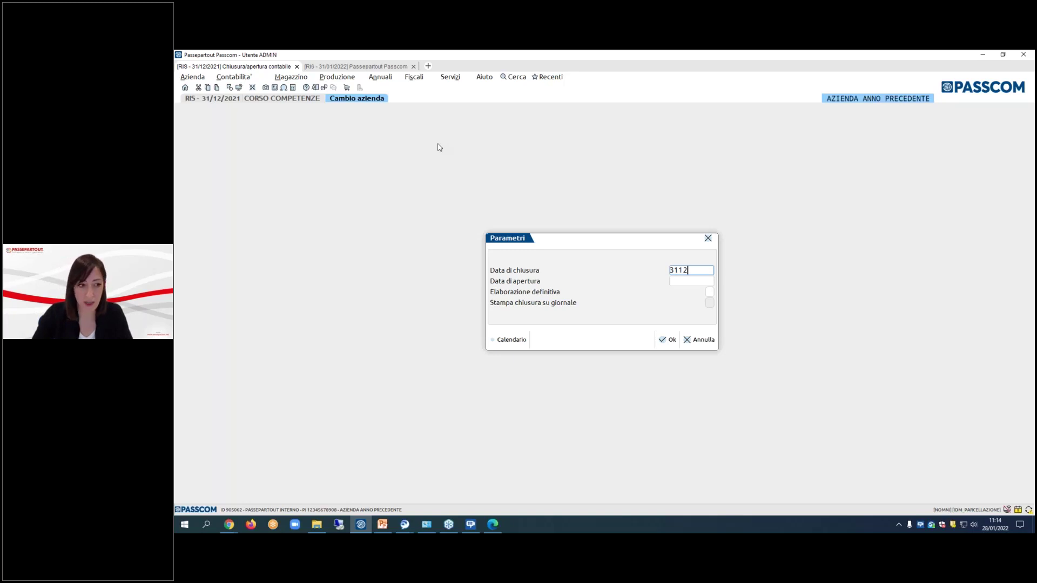
pyautogui.write('/202')
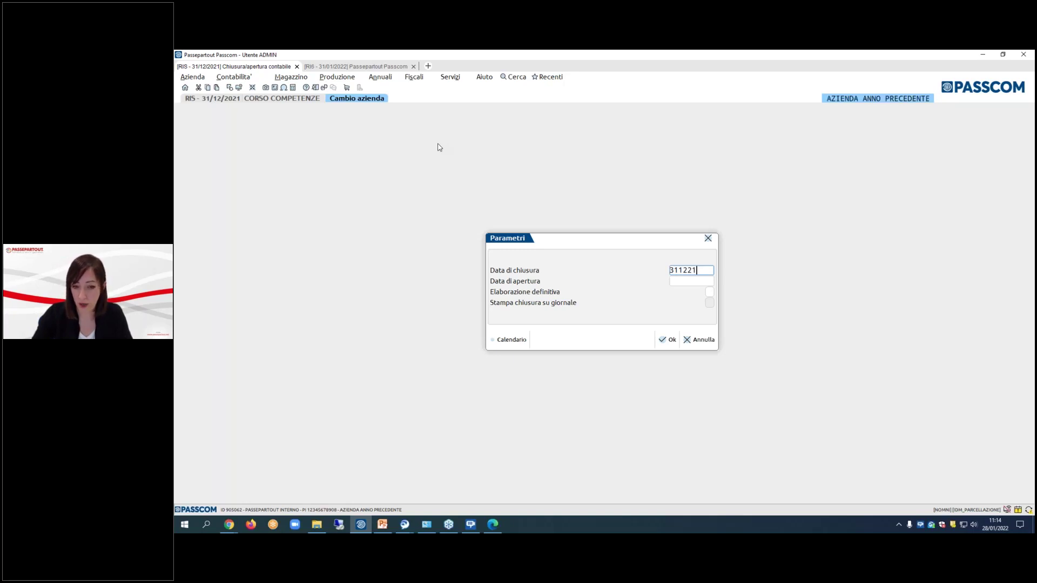
pyautogui.write('1')
pyautogui.press('Return')
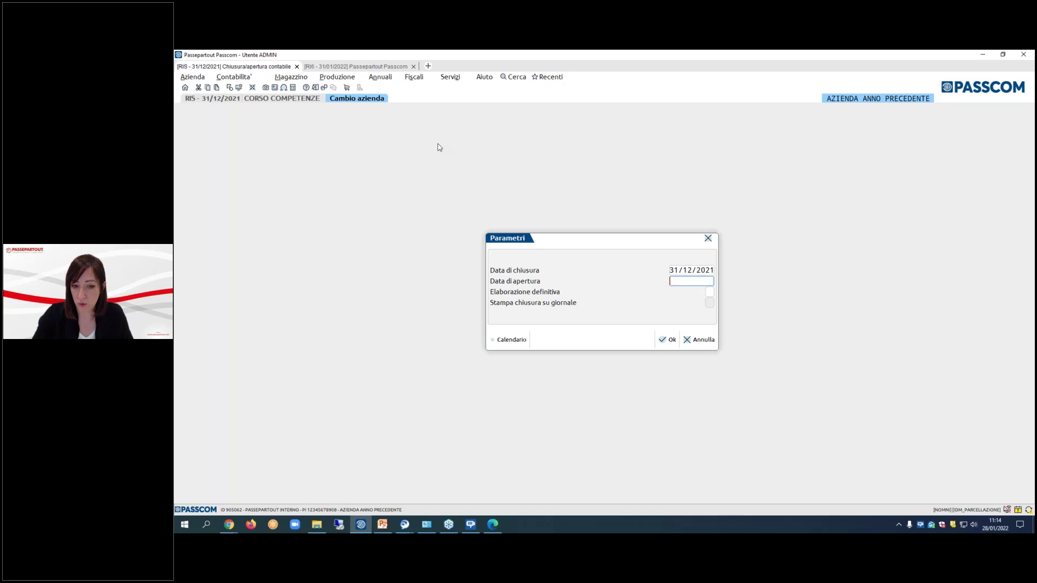
pyautogui.write('010122')
pyautogui.press('Return')
pyautogui.press('space')
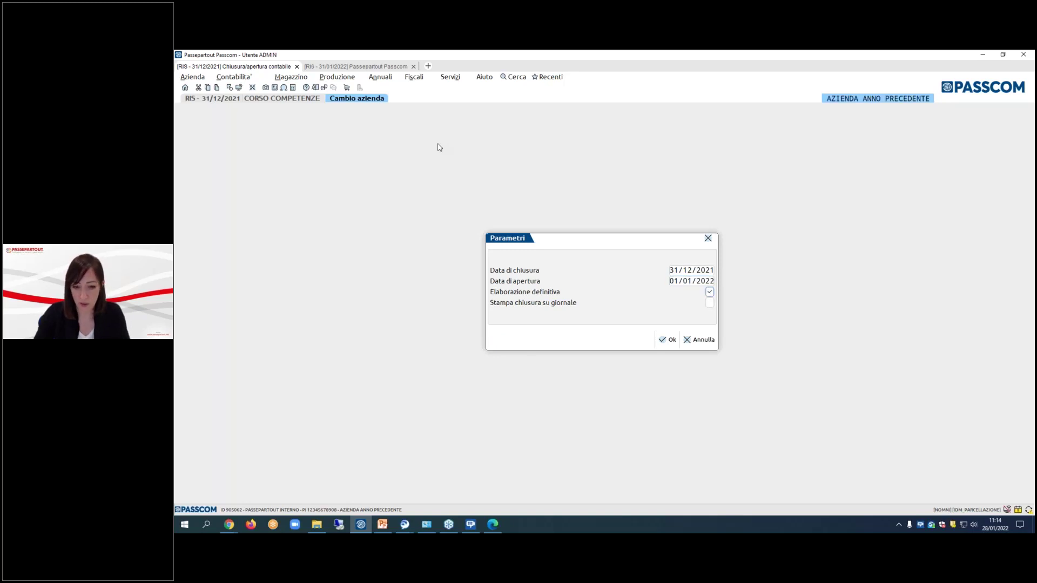
pyautogui.click(657, 348)
pyautogui.click(657, 320)
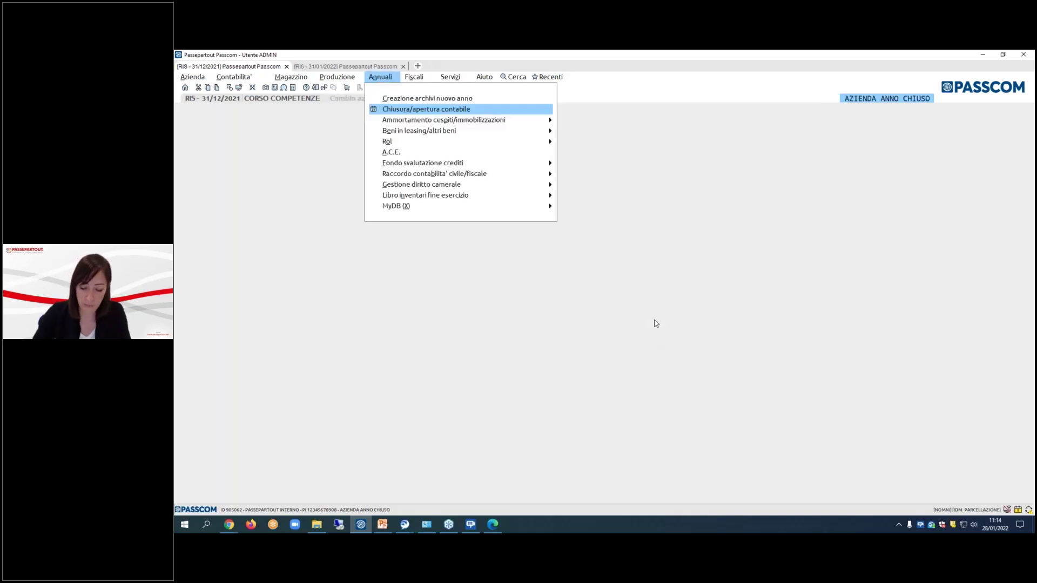
# - Reopen company RIS CORSO COMPETENZE with opening date 01/01/2022
pyautogui.press('Left')
pyautogui.press('Left')
pyautogui.press('Left')
pyautogui.press('Left')
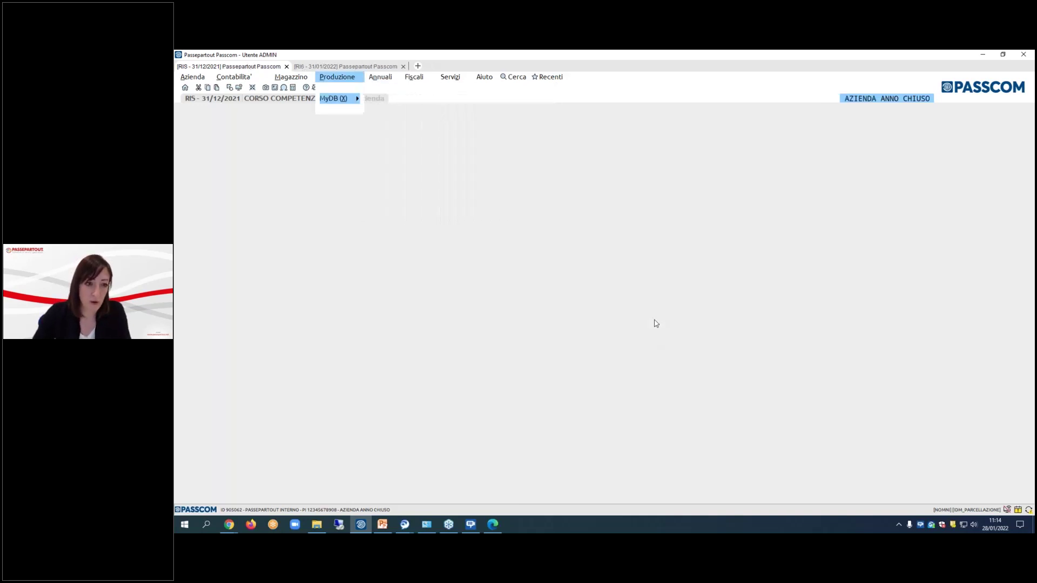
pyautogui.press('Return')
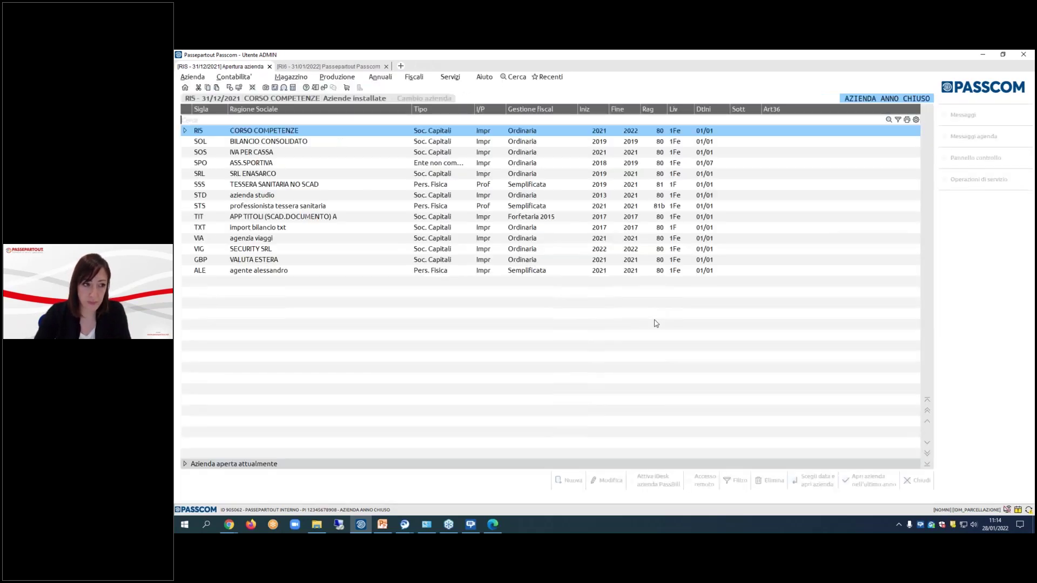
pyautogui.write('010122')
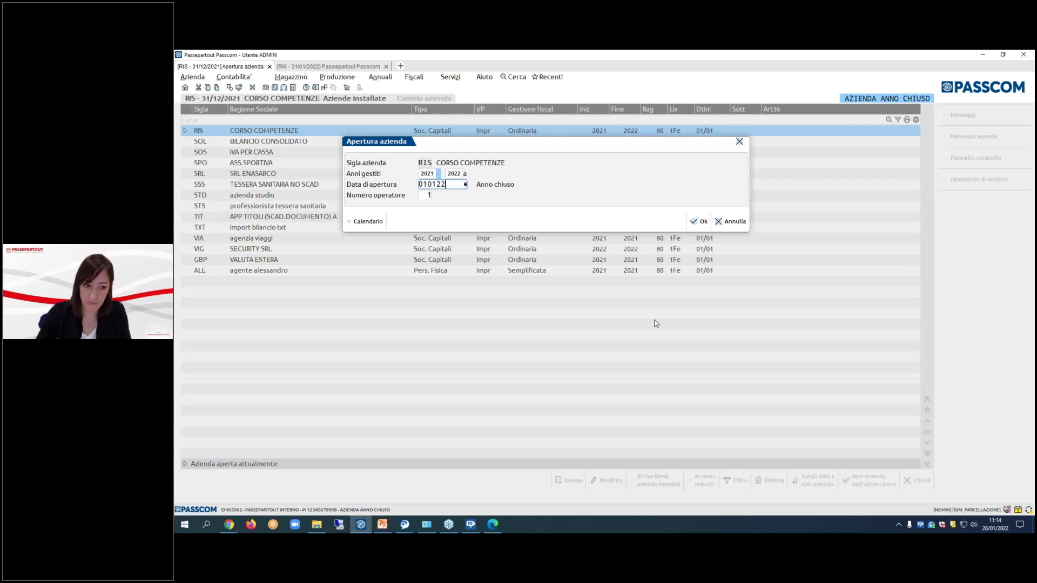
pyautogui.press('Return')
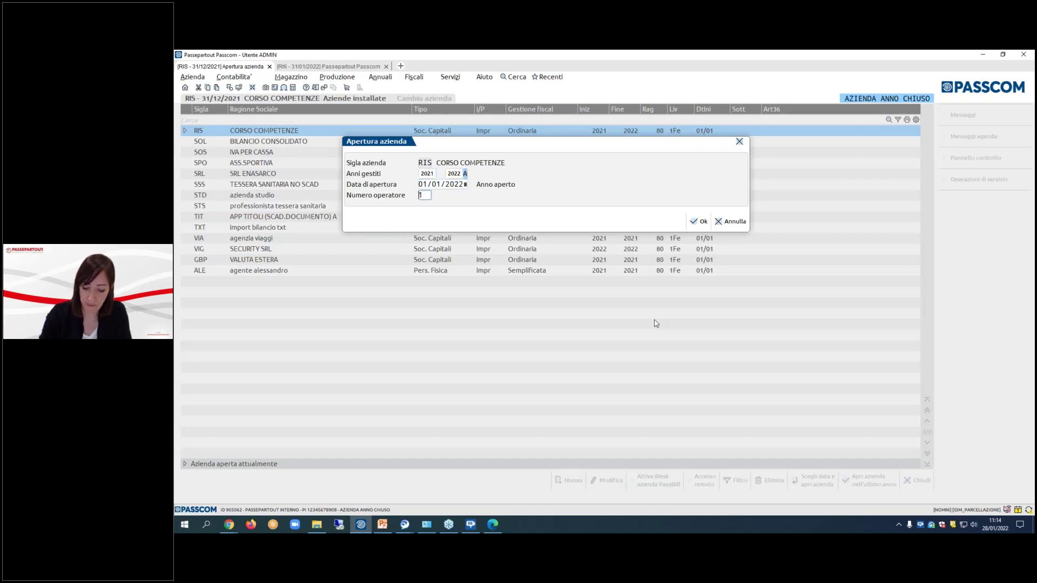
pyautogui.press('F10')
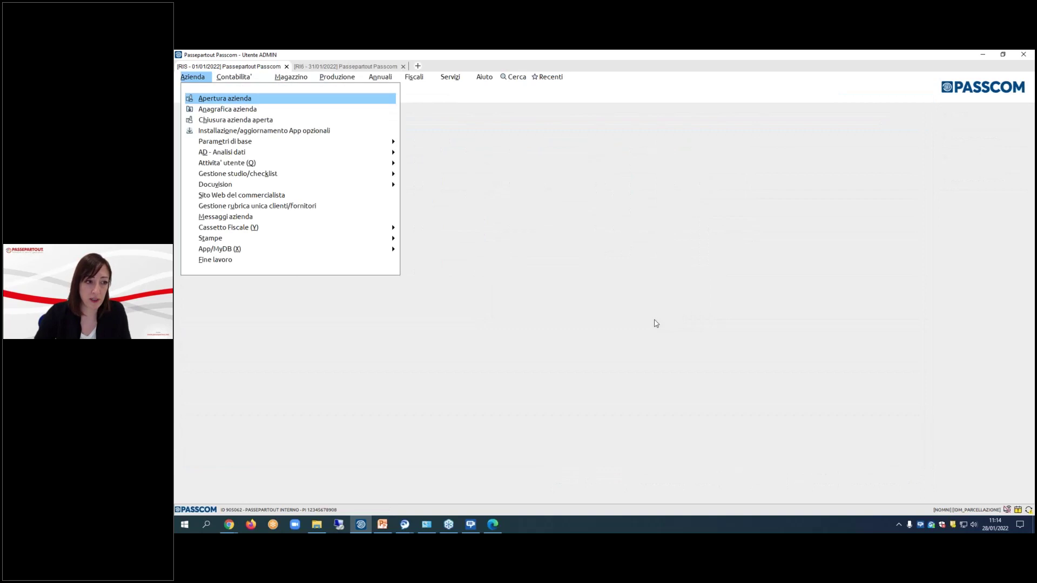
# - Open the journal revision list (Revisione primanota) for the 2022 year
pyautogui.press('Right')
pyautogui.press('Down')
pyautogui.press('Down')
pyautogui.press('Down')
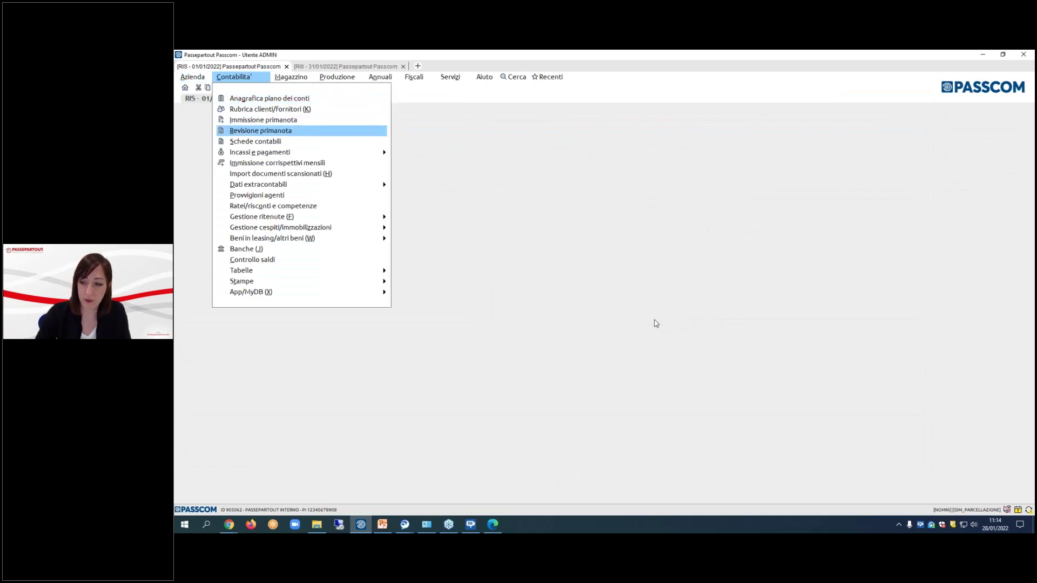
pyautogui.press('Return')
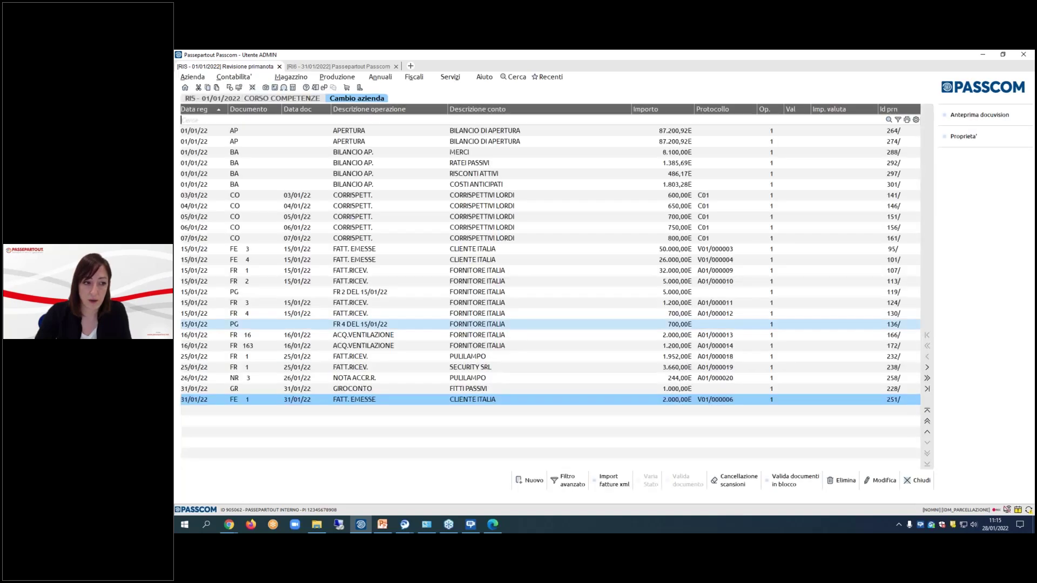
# - Examine the two APERTURA entries dated 01/01/22 at the start of the journal list
pyautogui.press('Up')
pyautogui.press('Up')
pyautogui.press('Up')
pyautogui.press('Up')
pyautogui.press('Up')
pyautogui.press('Up')
pyautogui.press('Up')
pyautogui.press('Up')
pyautogui.press('Up')
pyautogui.press('Up')
pyautogui.press('Up')
pyautogui.press('Up')
pyautogui.press('Up')
pyautogui.press('Up')
pyautogui.press('Up')
pyautogui.press('Up')
pyautogui.press('Up')
pyautogui.press('Up')
pyautogui.press('Up')
pyautogui.press('Up')
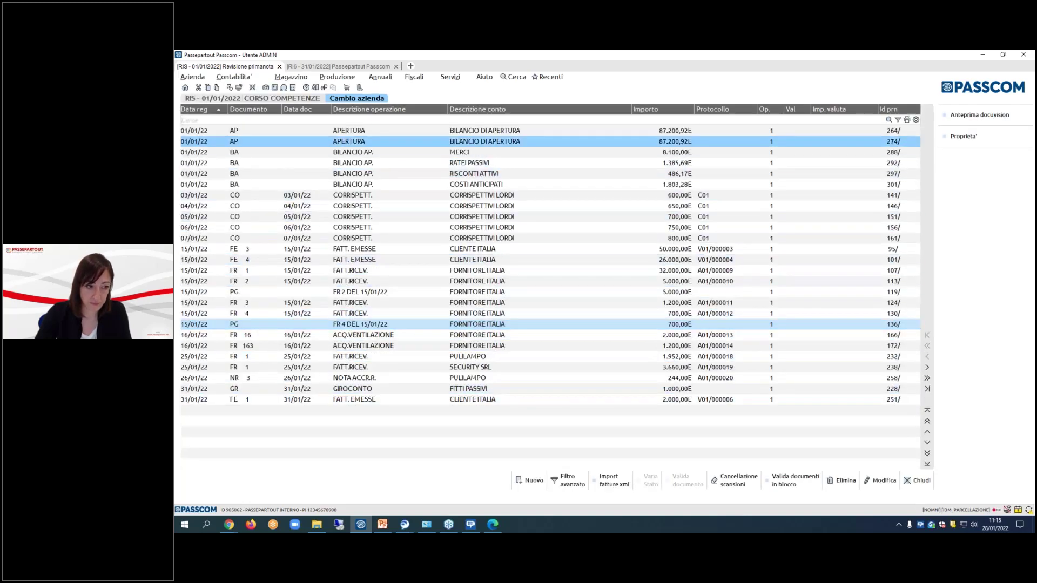
pyautogui.press('Up')
pyautogui.press('Down')
pyautogui.press('Up')
pyautogui.press('Down')
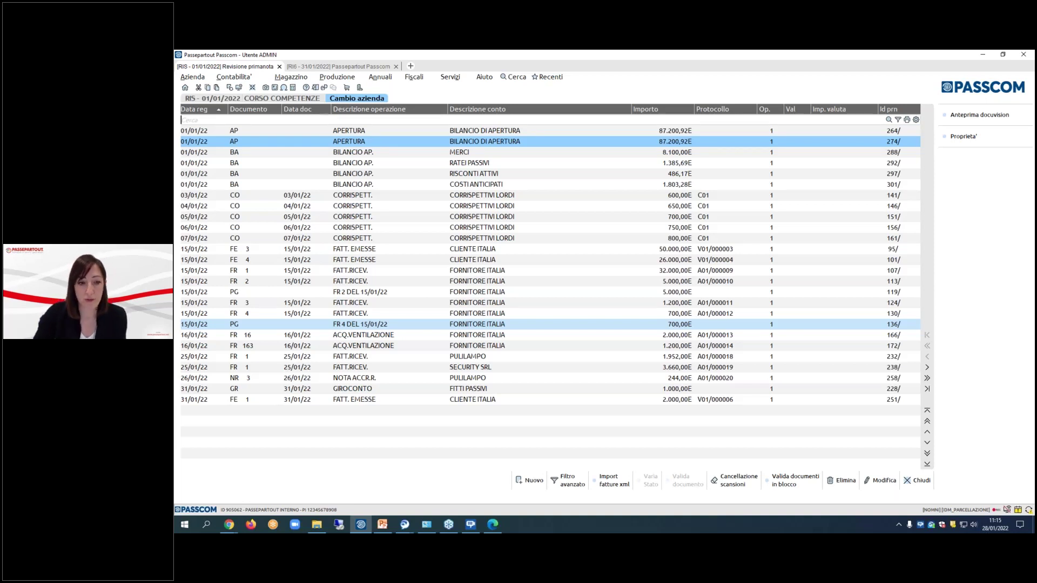
# - Open the 01/01/22 BILANCIO AP. entry for MERCI to review its accounts and amounts
pyautogui.click(378, 152)
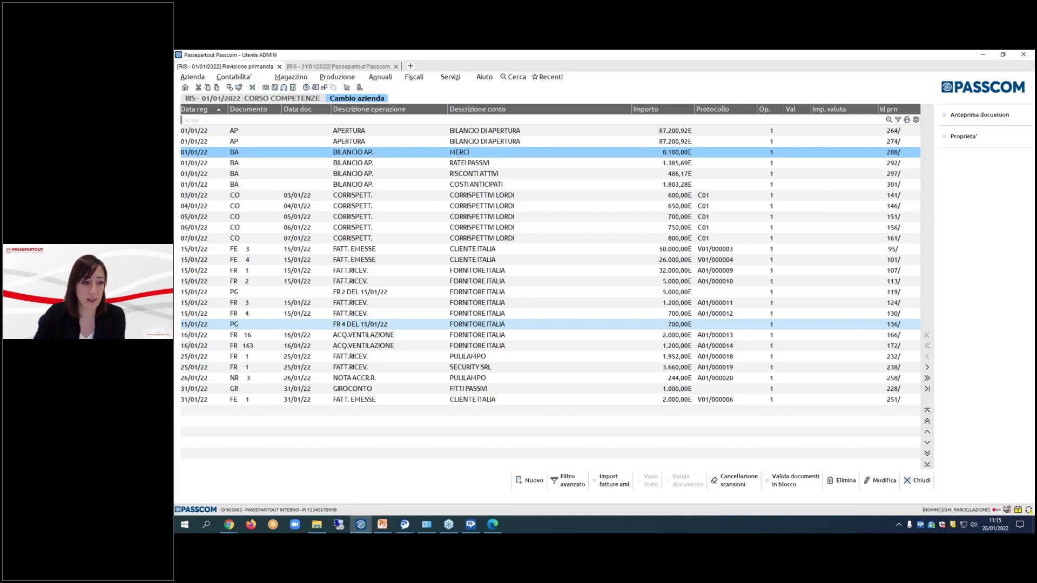
pyautogui.press('Return')
pyautogui.click(216, 195)
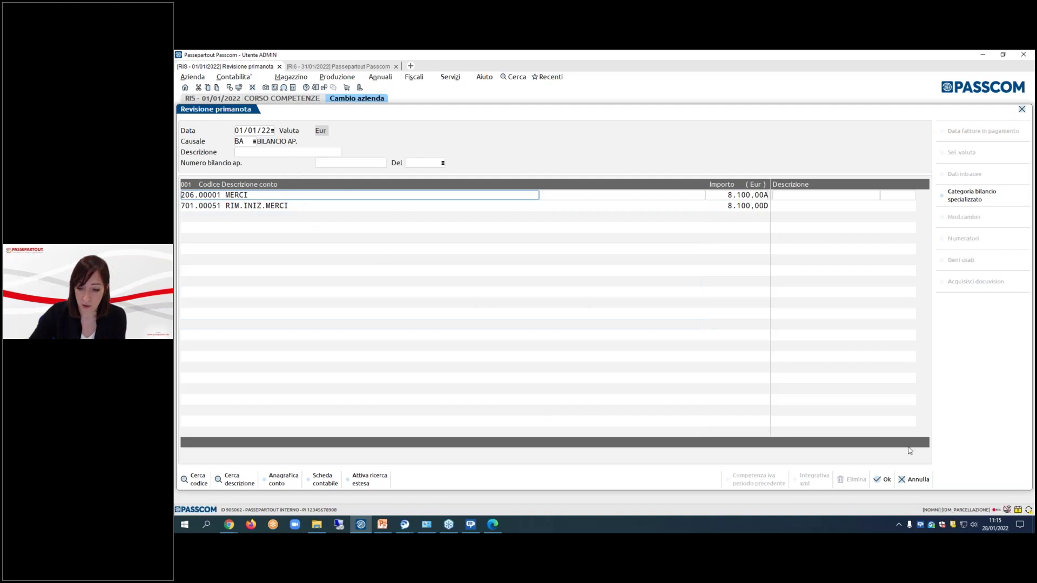
# - Open the accounting parameters (Parametri contabili) in the company data of the RIS master record (Anagrafica azienda)
pyautogui.click(193, 77)
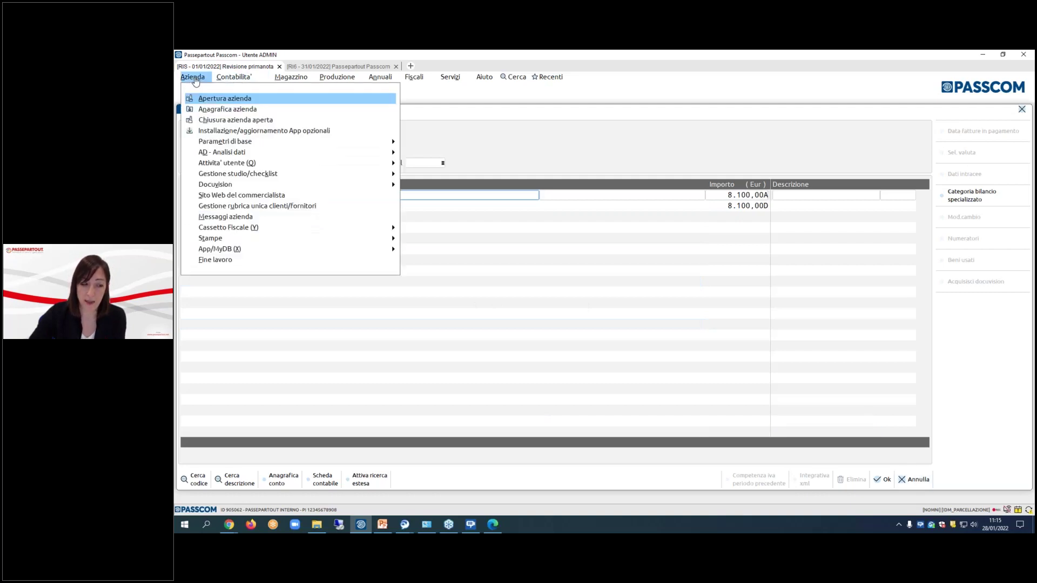
pyautogui.click(222, 97)
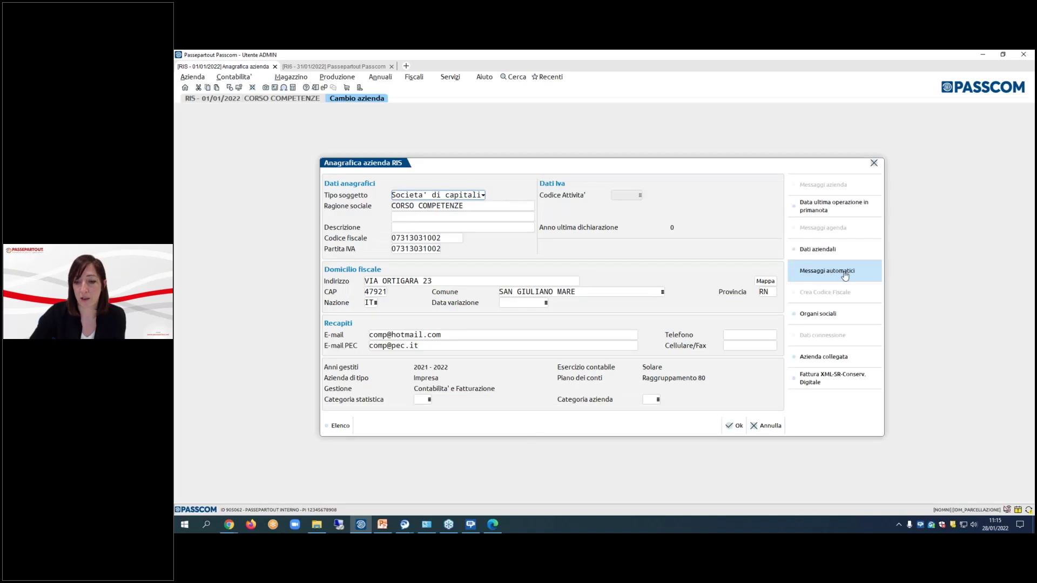
pyautogui.click(828, 254)
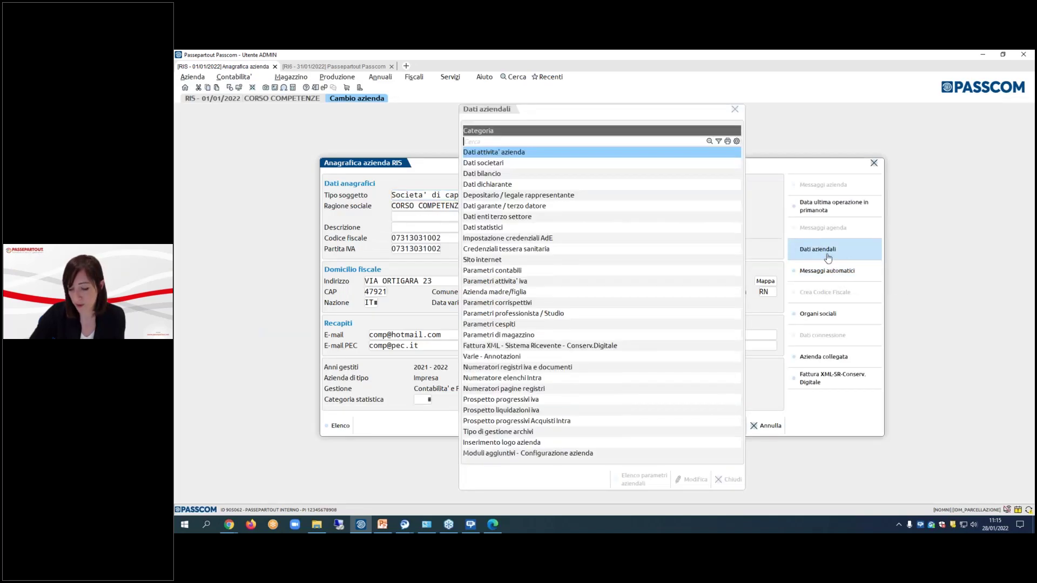
pyautogui.doubleClick(511, 271)
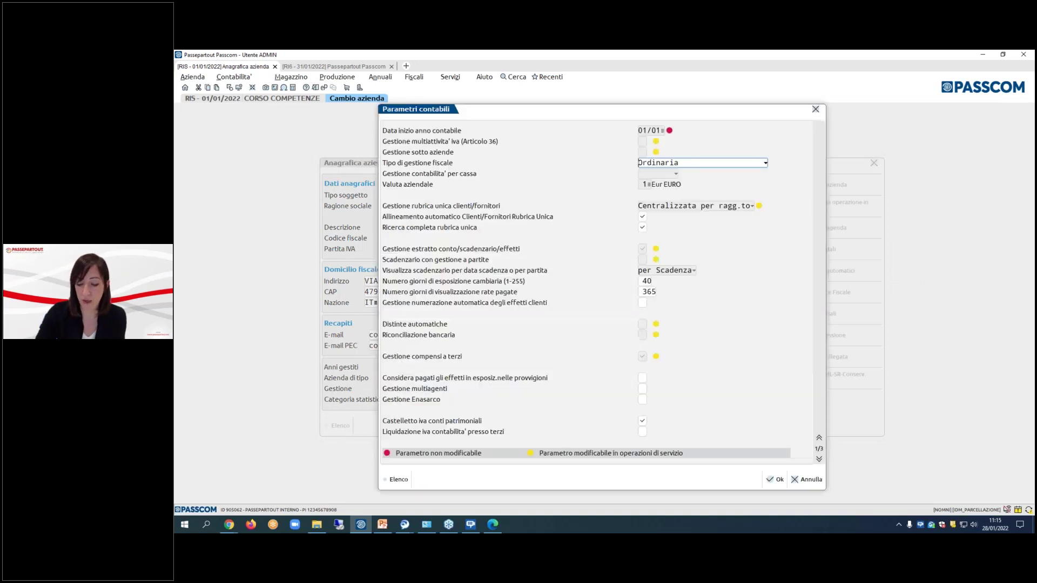
# - Review the second page of the accounting parameters, including automatic stock opening (Apertura automatica rimanenze), and close the company master record without changes
pyautogui.press('pagedown')
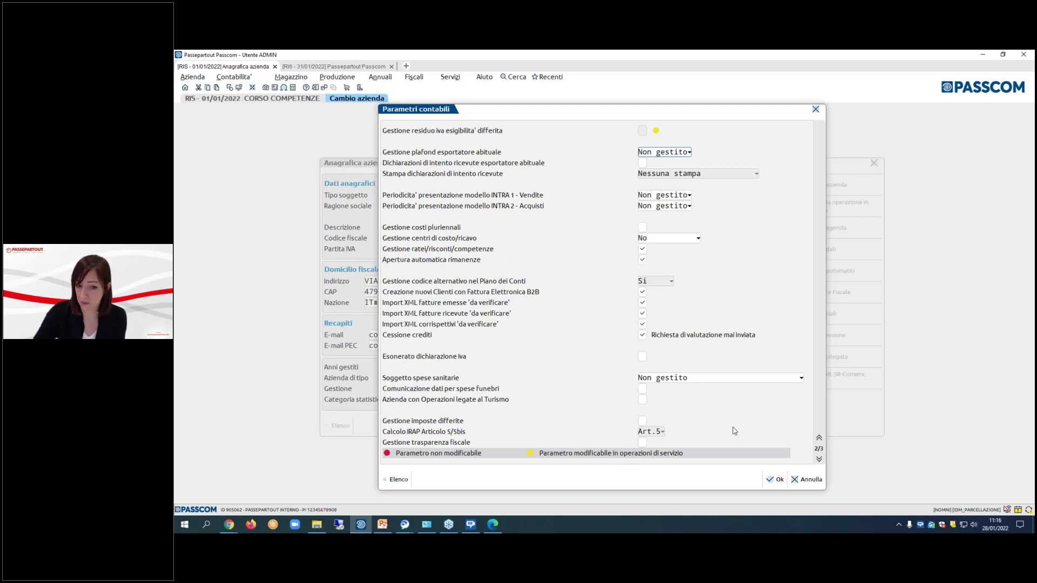
pyautogui.click(808, 479)
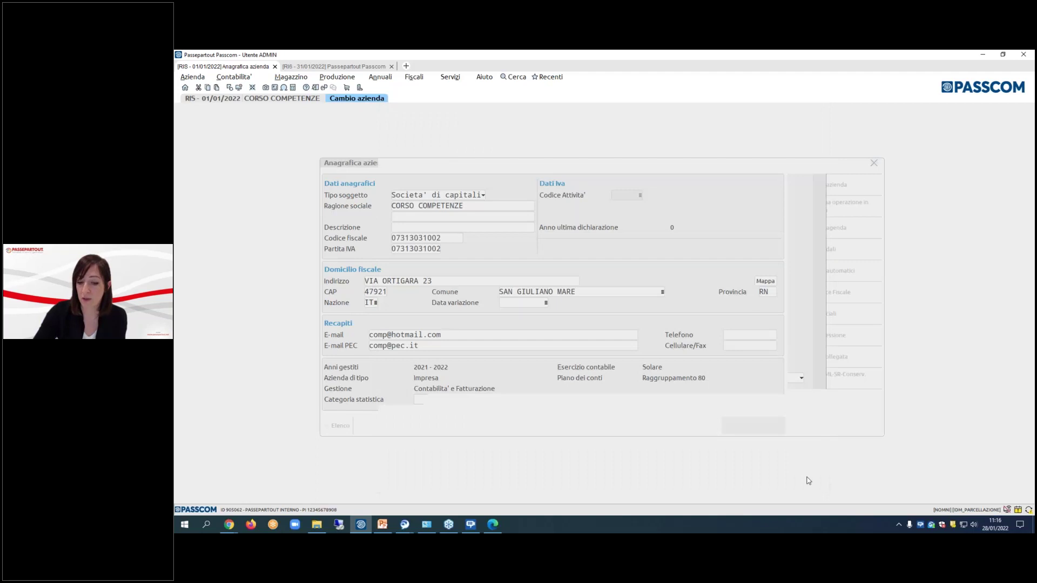
pyautogui.click(733, 481)
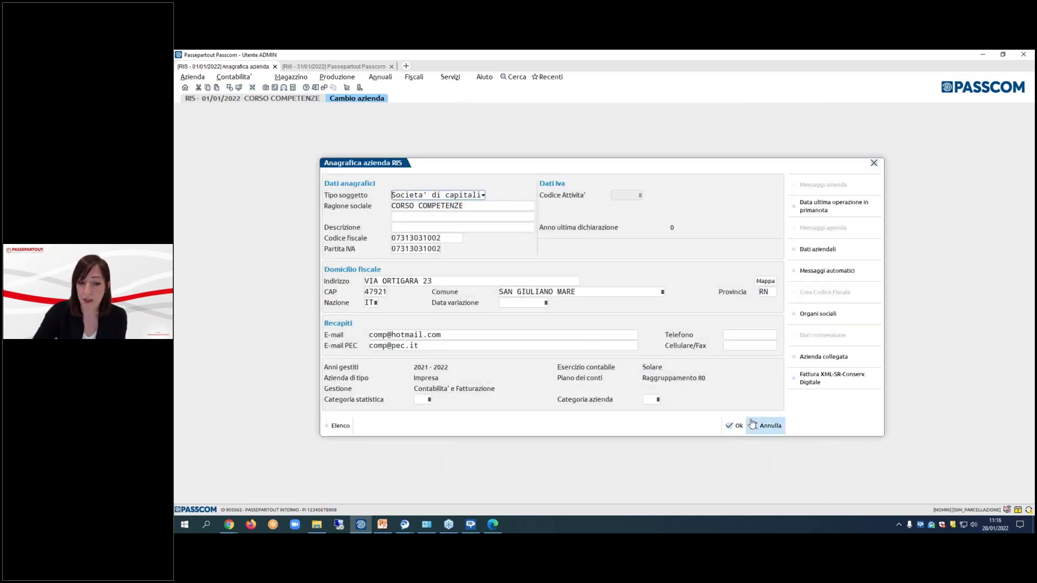
pyautogui.click(767, 425)
# - Open the automatic accounts (Conti automatici) among the company's base parameters
pyautogui.hotkey('alt', 'a')
pyautogui.press('Down')
pyautogui.press('Down')
pyautogui.press('Down')
pyautogui.press('Right')
pyautogui.press('Down')
pyautogui.press('Down')
pyautogui.press('Down')
pyautogui.press('Return')
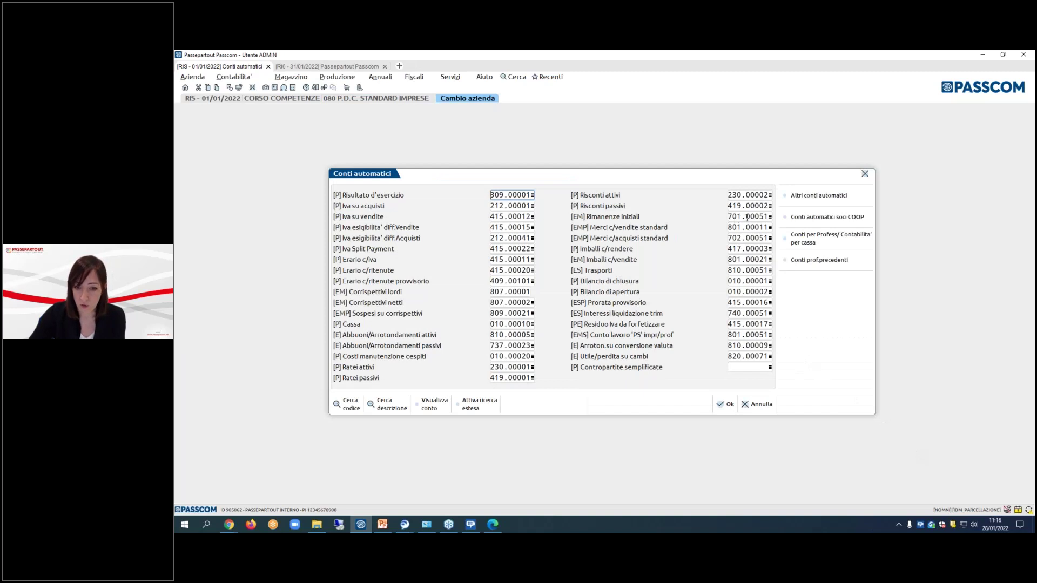
# - Look up the chart-of-accounts entries available for the Rimanenze iniziali automatic account, keep the current account and close the automatic accounts
pyautogui.click(753, 217)
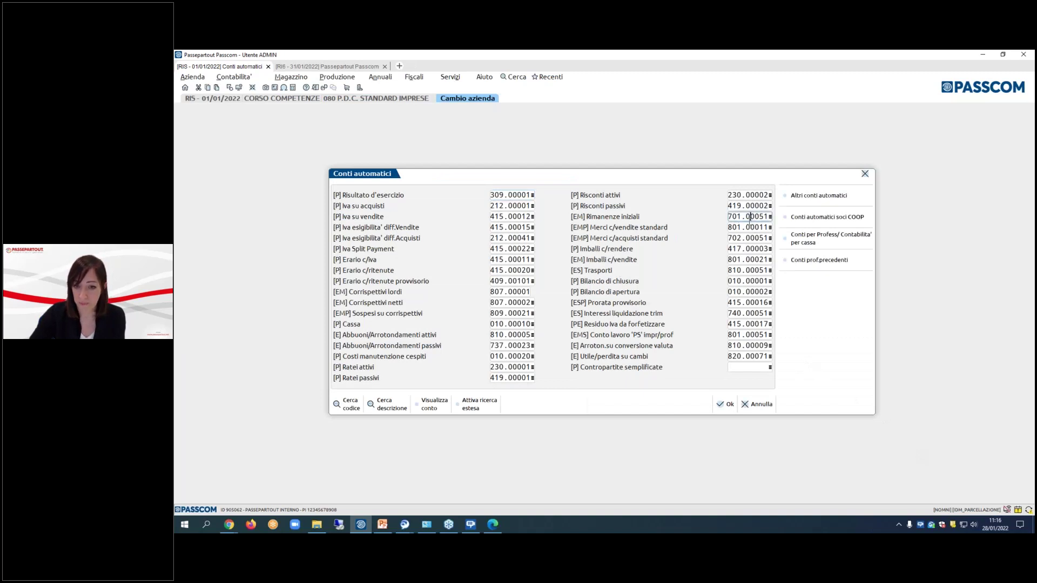
pyautogui.doubleClick(750, 219)
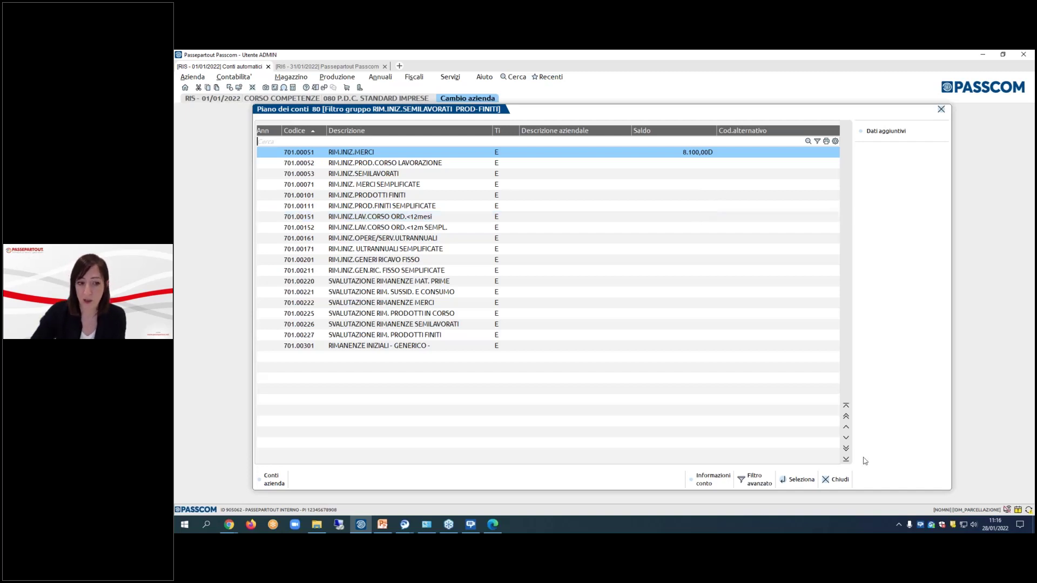
pyautogui.click(836, 480)
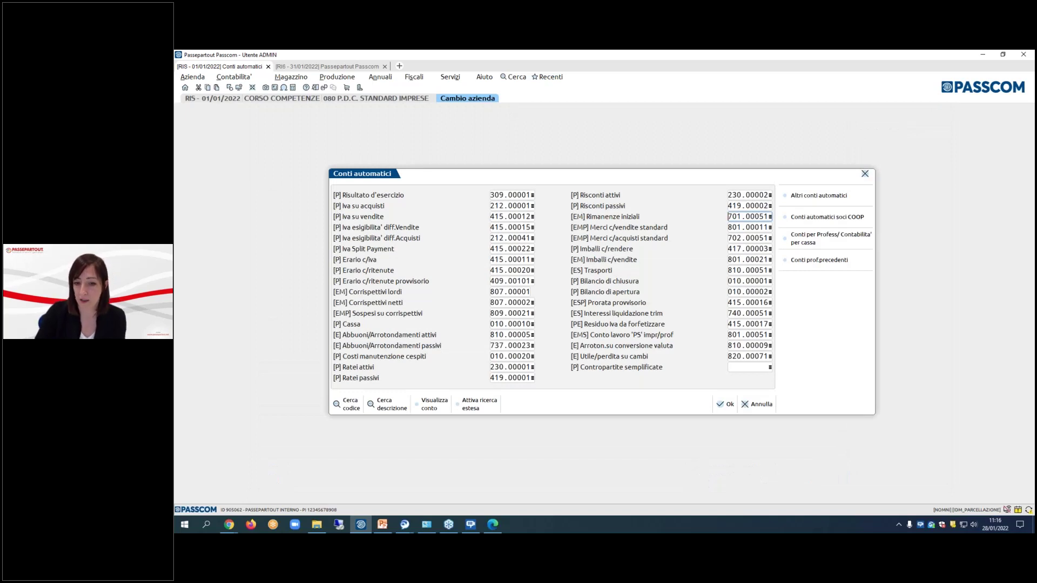
pyautogui.click(727, 405)
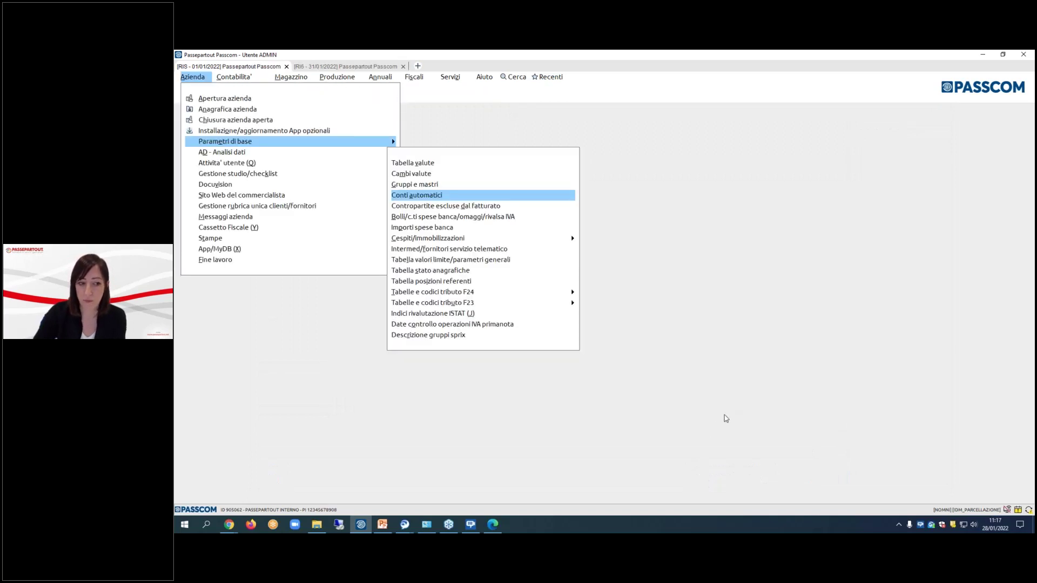
# - Open the archive management type (Tipo di gestione archivi) in the company data of the RIS master record
pyautogui.press('Escape')
pyautogui.press('Up')
pyautogui.press('Up')
pyautogui.press('Up')
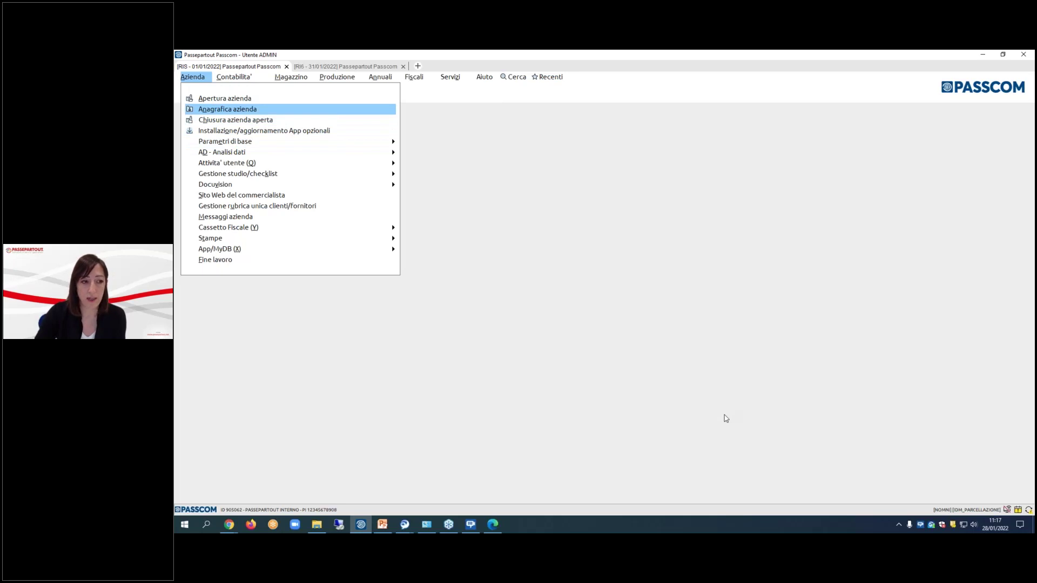
pyautogui.press('Return')
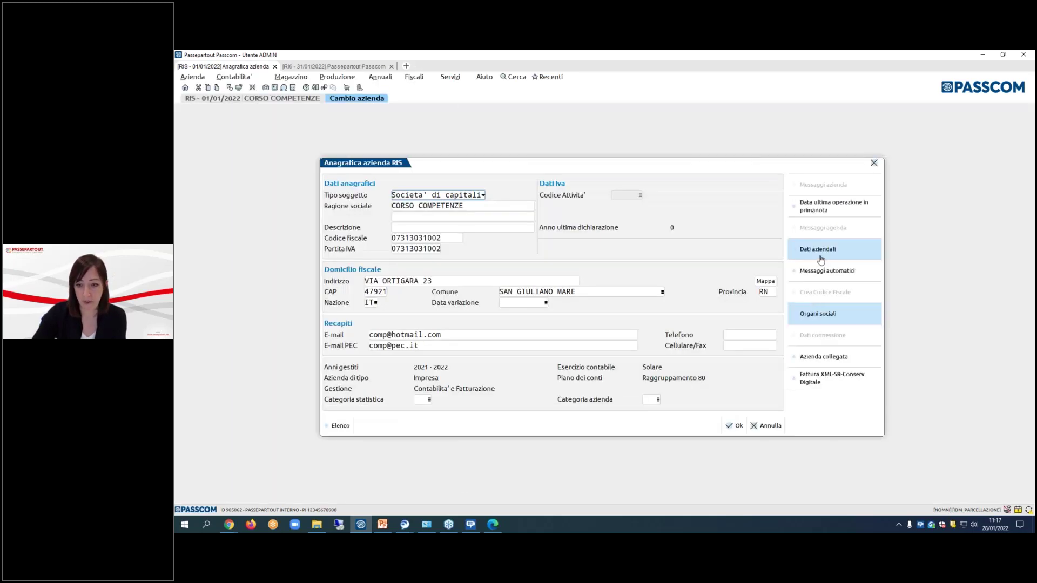
pyautogui.click(818, 250)
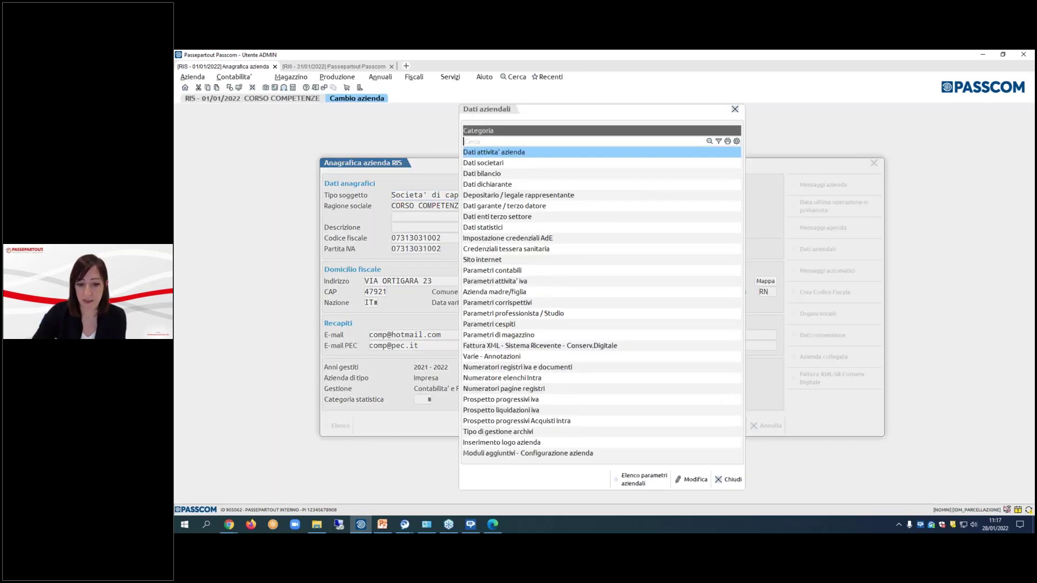
pyautogui.click(519, 432)
pyautogui.doubleClick(518, 433)
# - Check the management type set for Conti automatici and close the archive settings and the company master record
pyautogui.press('Return')
pyautogui.press('Return')
pyautogui.press('Return')
pyautogui.press('Return')
pyautogui.press('Return')
pyautogui.press('Return')
pyautogui.press('Return')
pyautogui.press('Return')
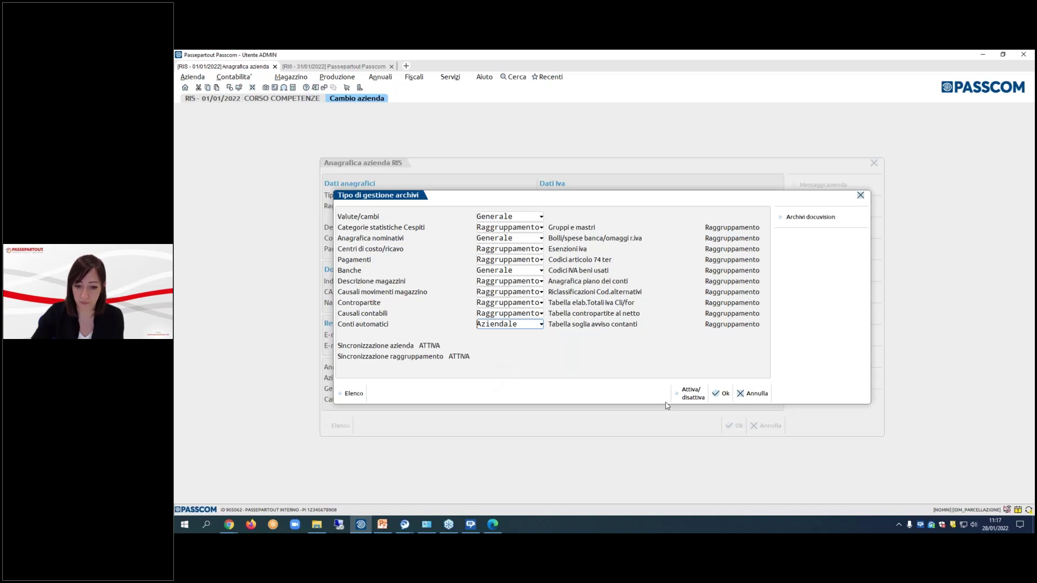
pyautogui.click(722, 393)
pyautogui.click(680, 319)
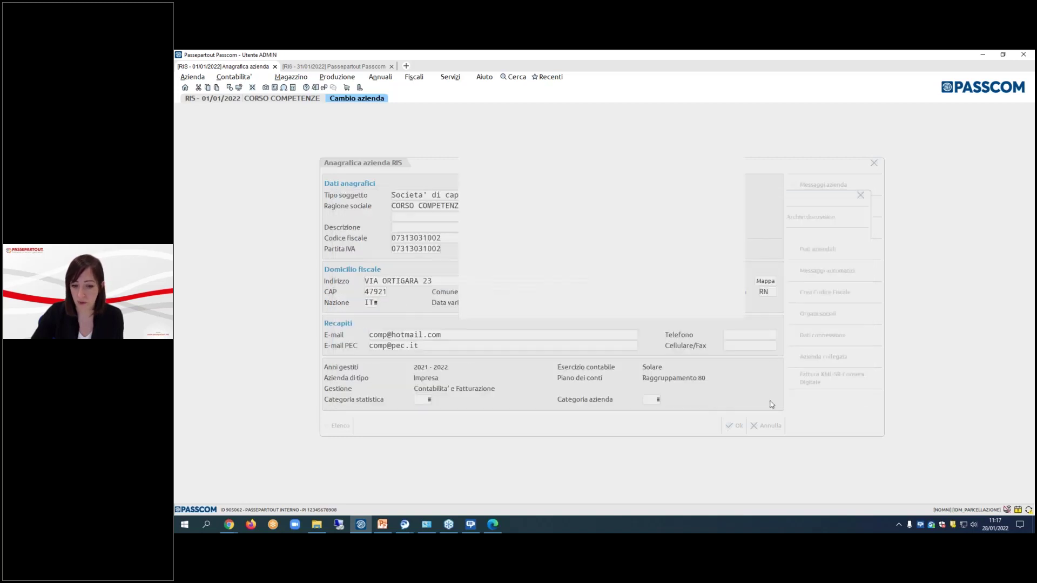
pyautogui.click(729, 479)
pyautogui.click(766, 425)
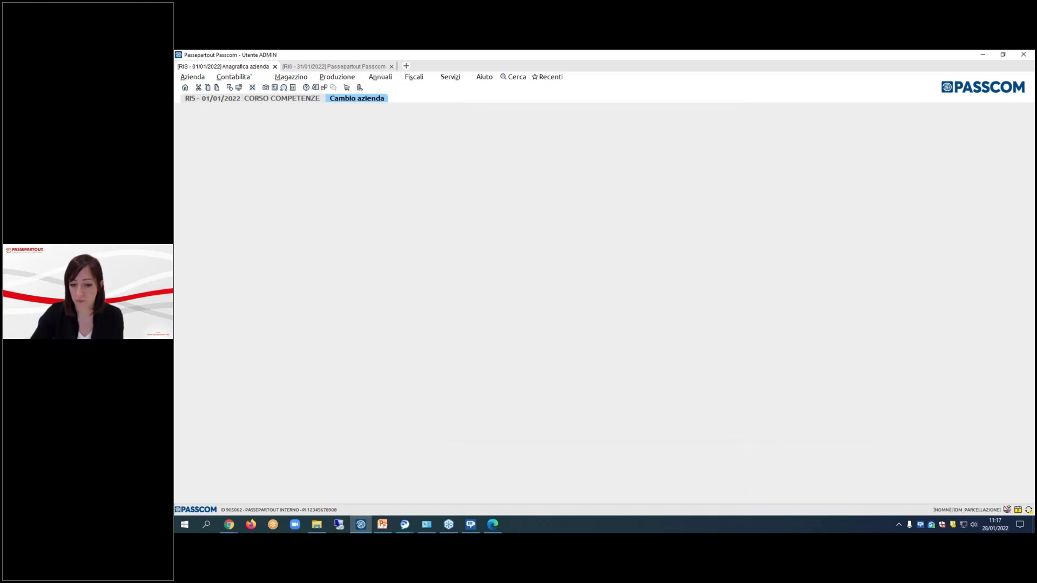
# - Open the journal revision list (Revisione primanota) for the company at 01/01/2022
pyautogui.hotkey('alt', 'a')
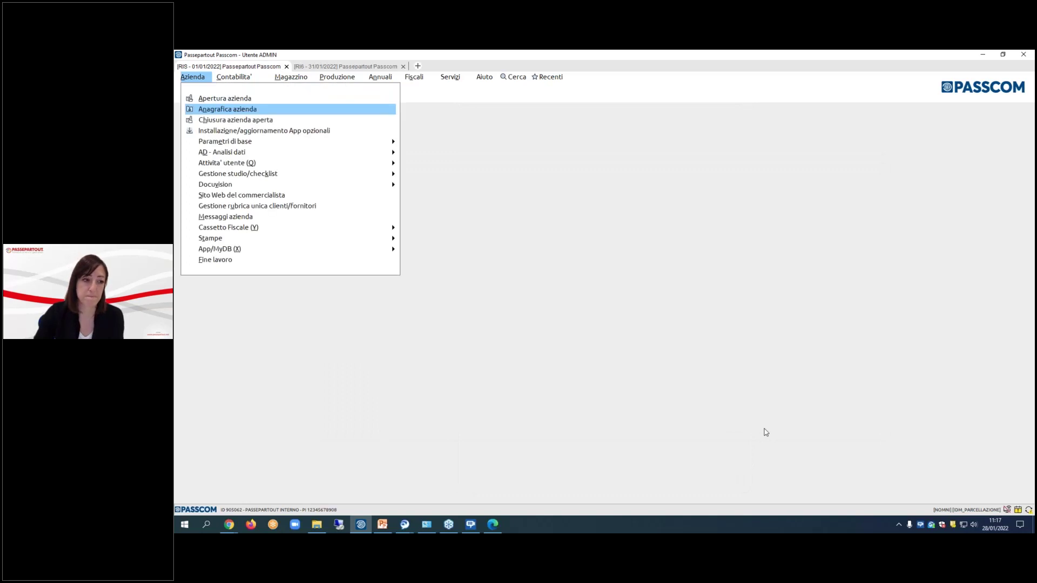
pyautogui.press('Right')
pyautogui.press('Down')
pyautogui.press('Down')
pyautogui.press('Down')
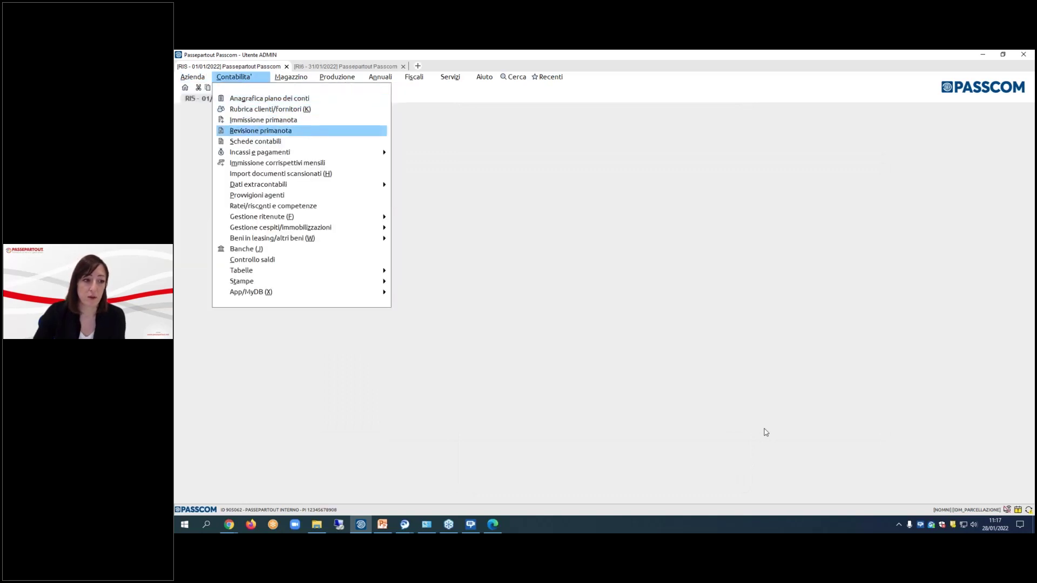
pyautogui.press('Return')
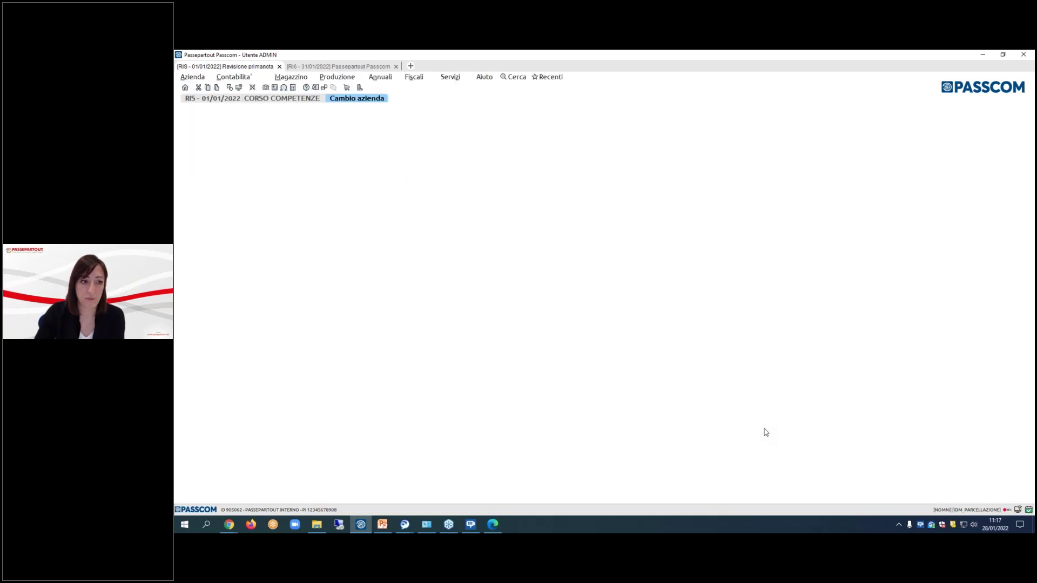
# - Open the 01/01/22 BILANCIO AP. entry for COSTI ANTICIPATI, review its accounts and amounts, and close it
pyautogui.press('Up')
pyautogui.press('Up')
pyautogui.press('Up')
pyautogui.press('Up')
pyautogui.press('Up')
pyautogui.press('Up')
pyautogui.press('Up')
pyautogui.press('Up')
pyautogui.press('Up')
pyautogui.press('Up')
pyautogui.press('Up')
pyautogui.press('Up')
pyautogui.press('Up')
pyautogui.press('Up')
pyautogui.press('Up')
pyautogui.press('Up')
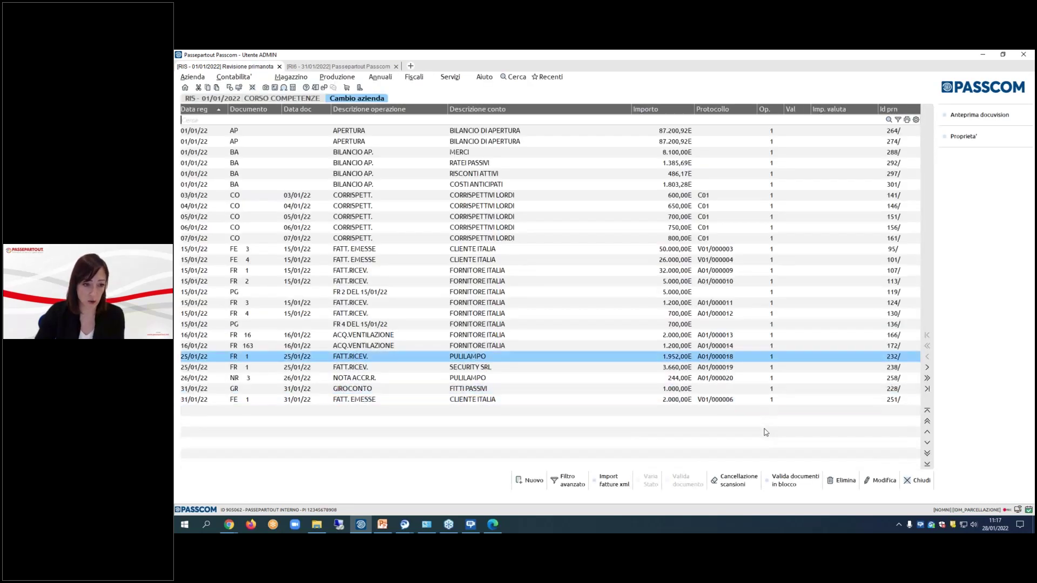
pyautogui.press('Up')
pyautogui.press('Up')
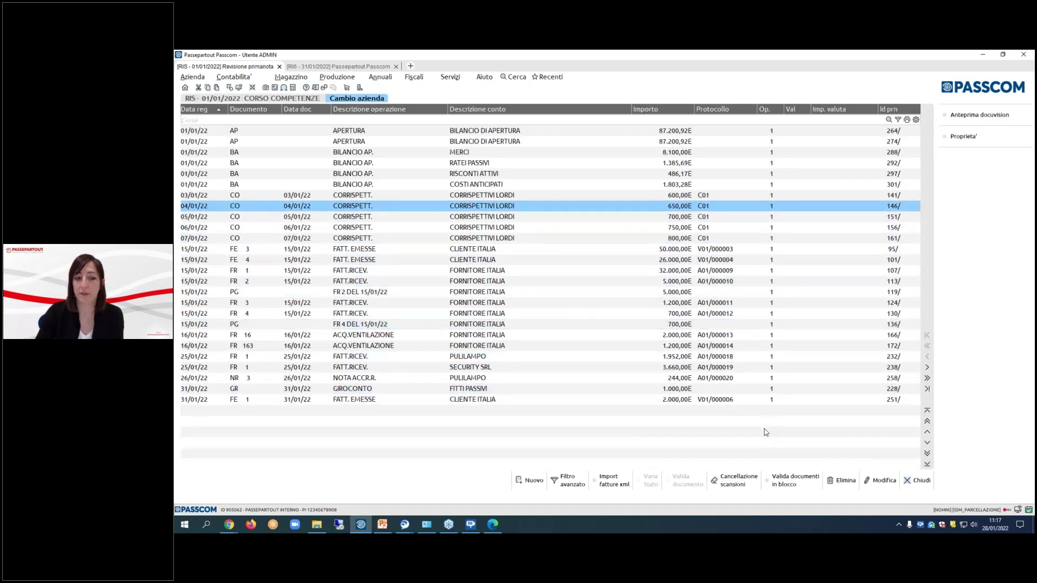
pyautogui.press('Up')
pyautogui.press('Up')
pyautogui.press('Up')
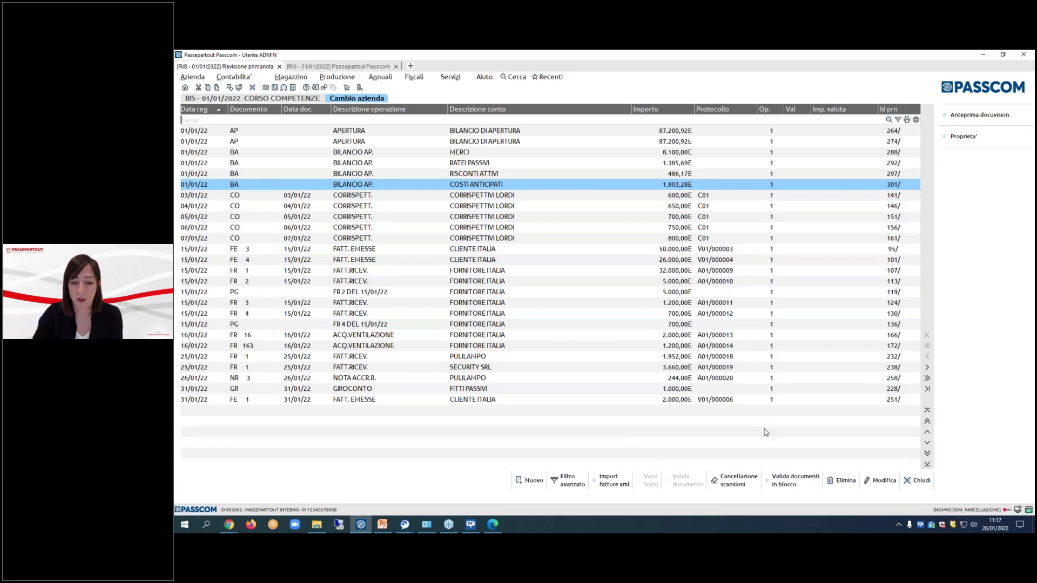
pyautogui.press('Return')
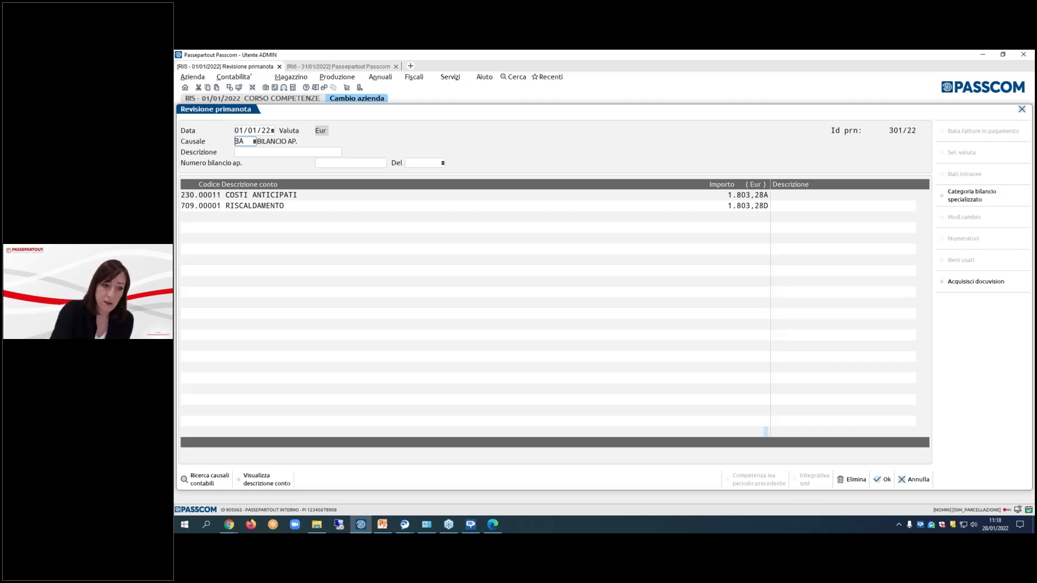
pyautogui.press('Escape')
# - Open the 01/01/22 BILANCIO AP. entry for RISCONTI ATTIVI, review its accounts and amounts, and close it
pyautogui.press('Up')
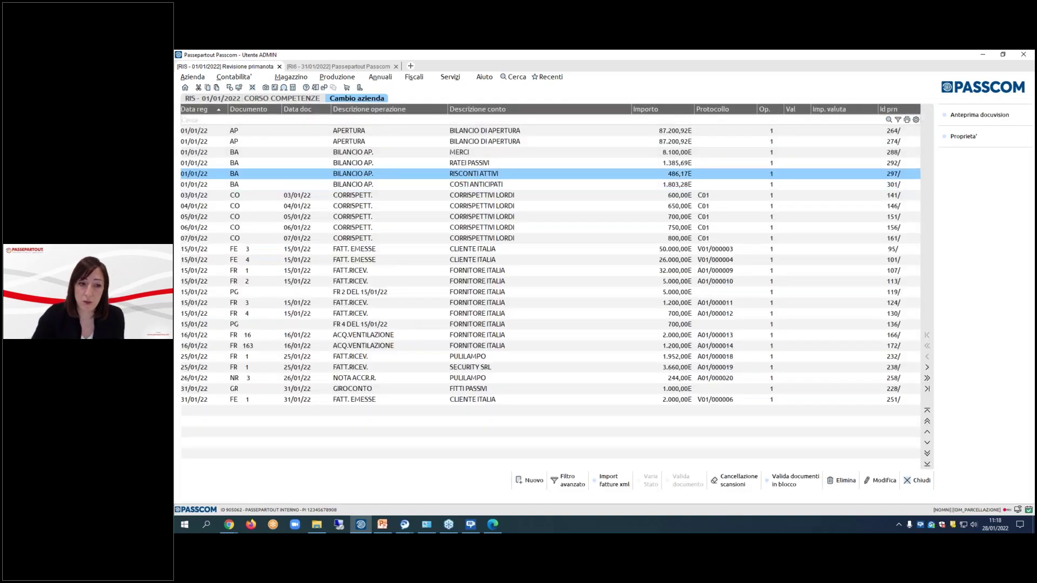
pyautogui.press('Return')
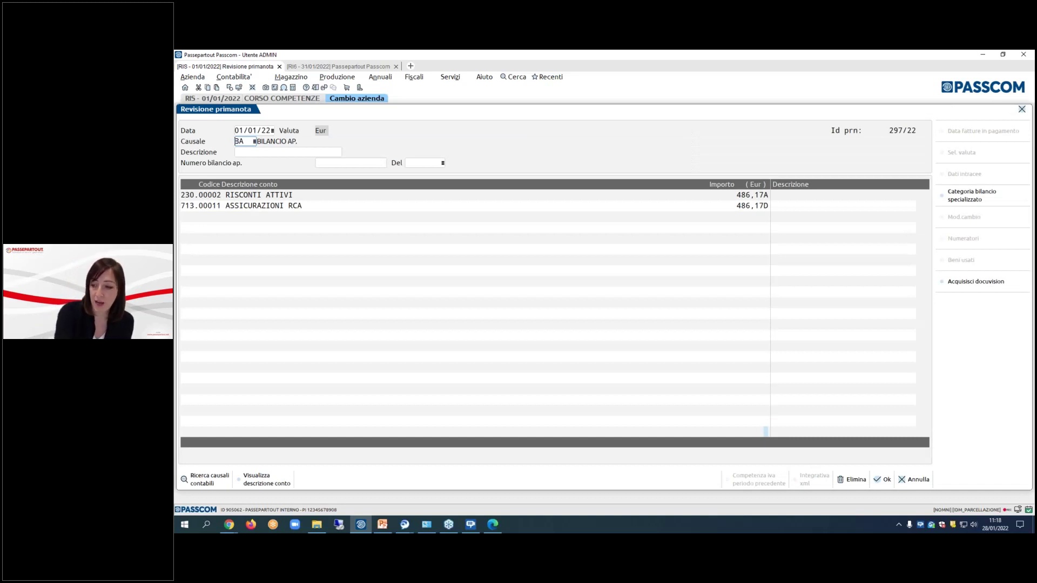
pyautogui.press('Escape')
# - Open the 01/01/22 BILANCIO AP. entry for RATEI PASSIVI, review its cost lines, including SERVIZI DI PULIZIA, and close it
pyautogui.press('Up')
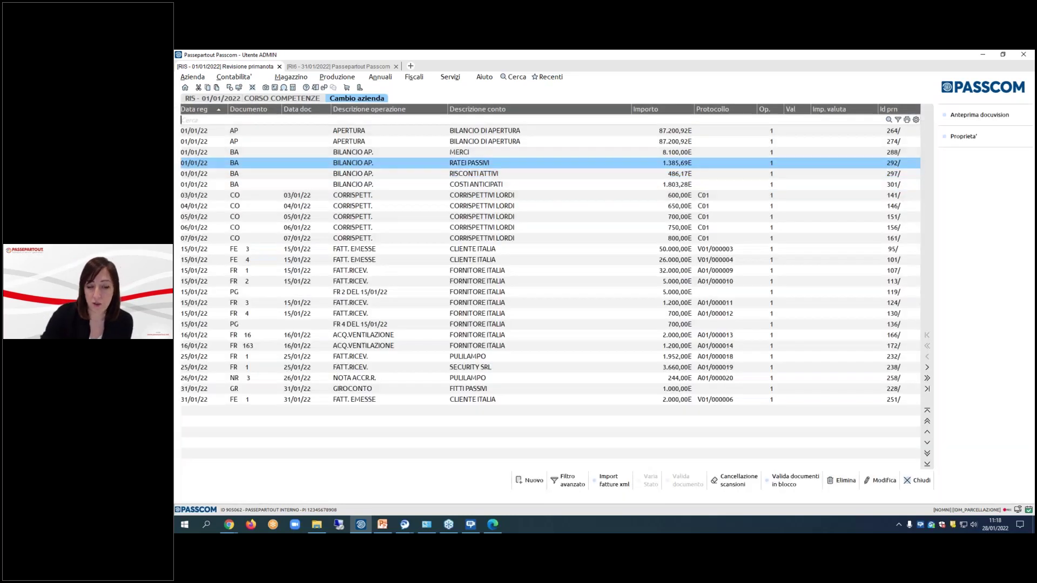
pyautogui.press('Return')
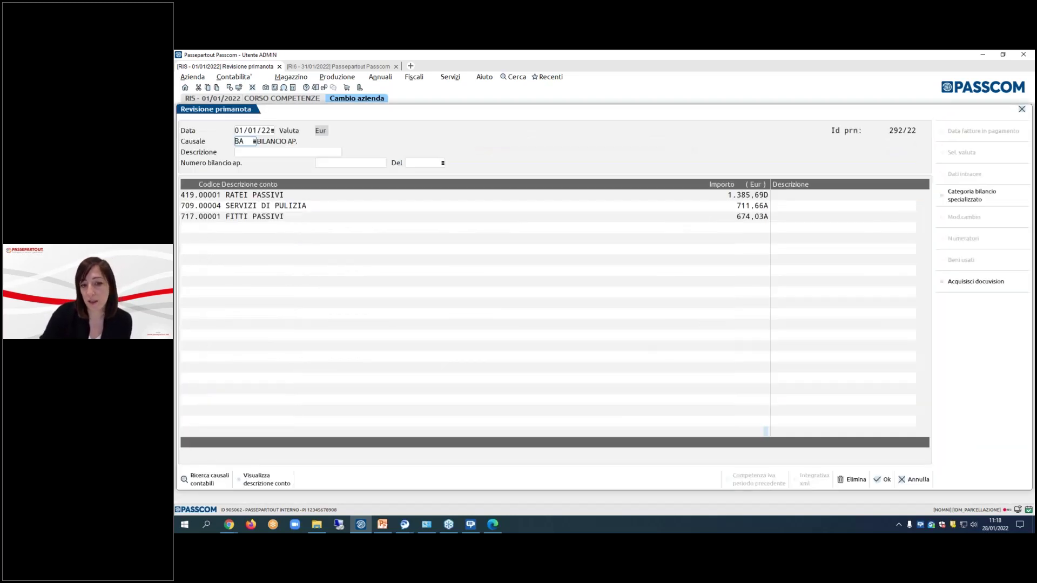
pyautogui.click(243, 205)
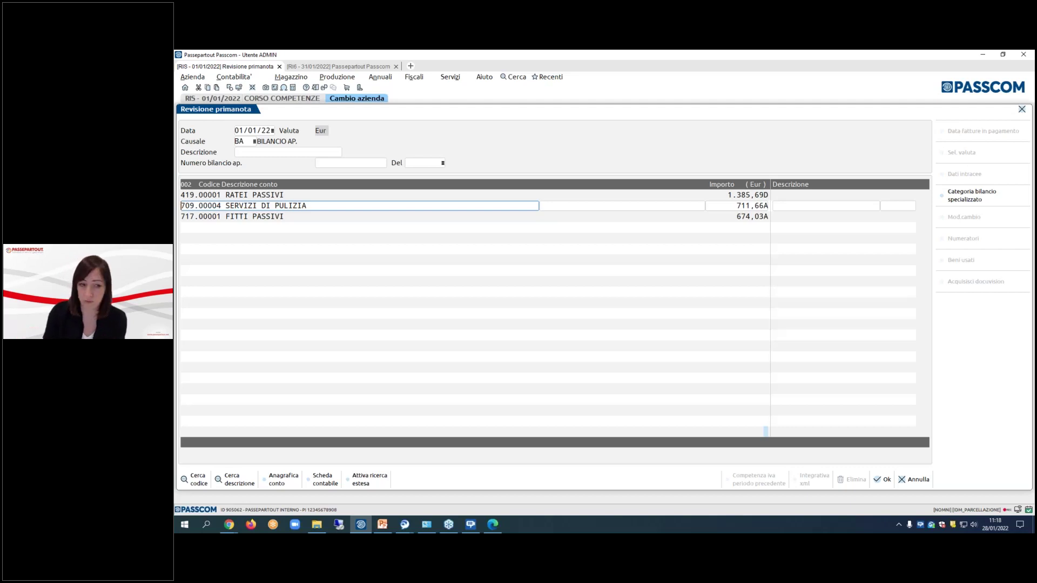
pyautogui.press('Escape')
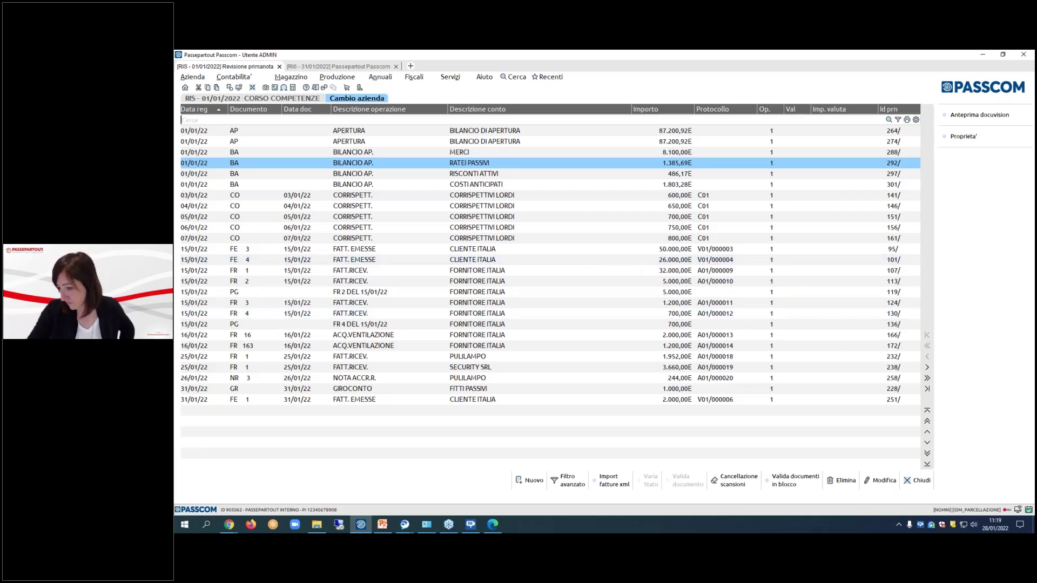
# - Reopen the 01/01/22 BILANCIO AP. entry for MERCI to check its accounts, and close it
pyautogui.press('Up')
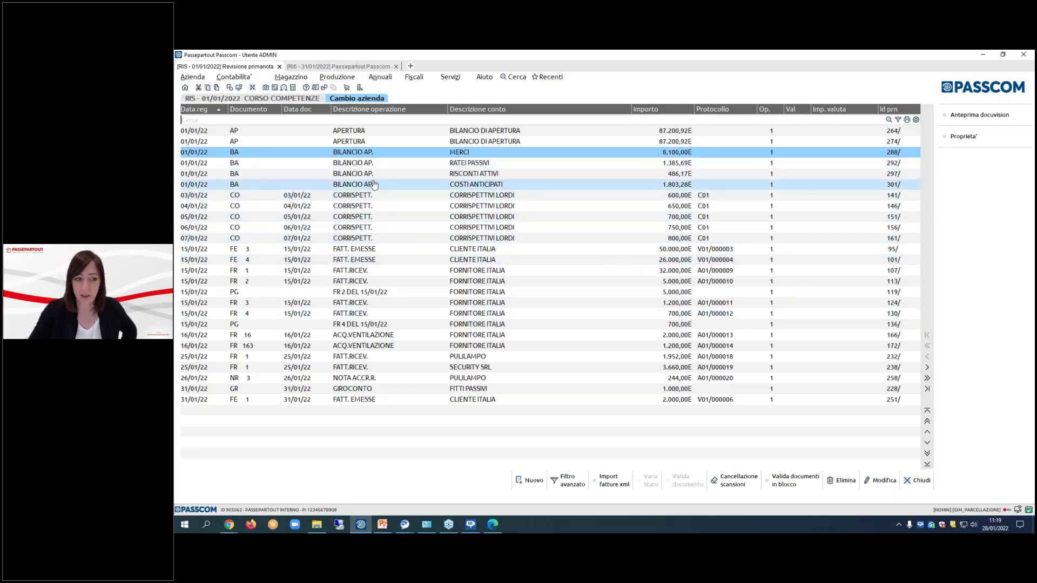
pyautogui.doubleClick(491, 154)
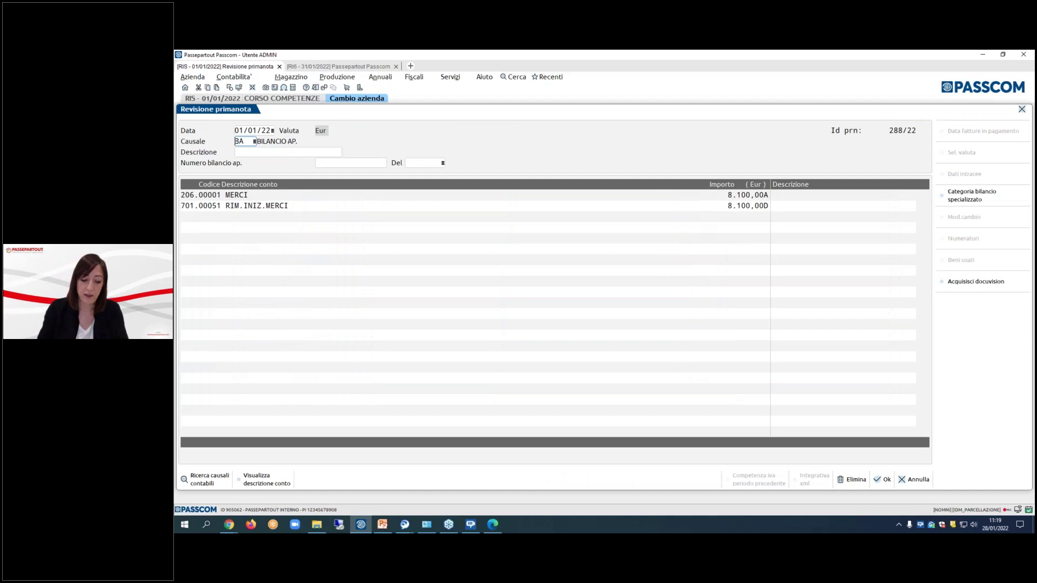
pyautogui.press('Escape')
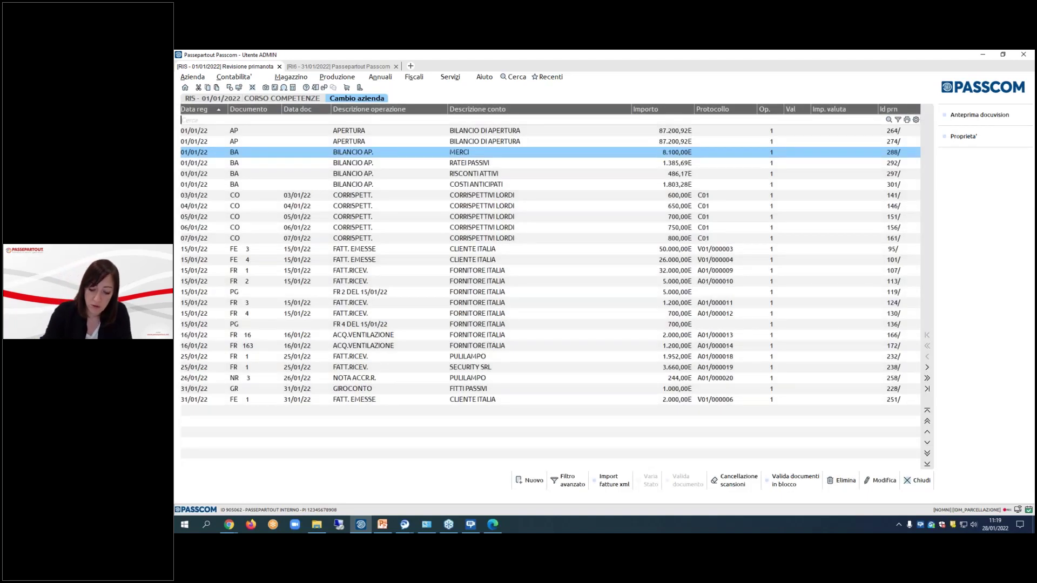
# - Reopen company RIS with opening date 31/12/2021, keeping operator number 1
pyautogui.hotkey('alt', 'c')
pyautogui.press('Left')
pyautogui.press('Return')
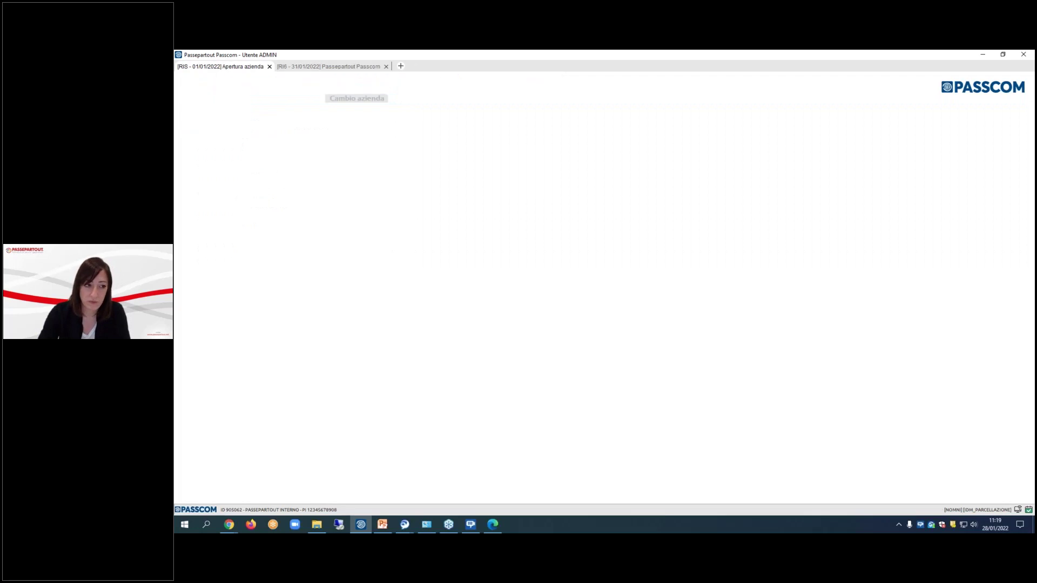
pyautogui.press('Return')
pyautogui.write('31/12/2021')
pyautogui.press('Return')
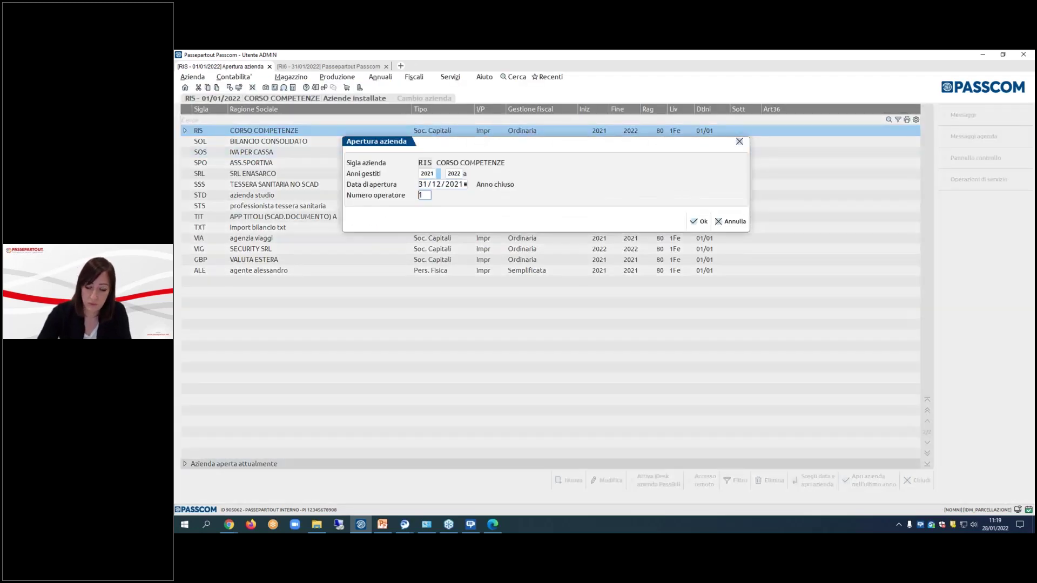
pyautogui.press('Return')
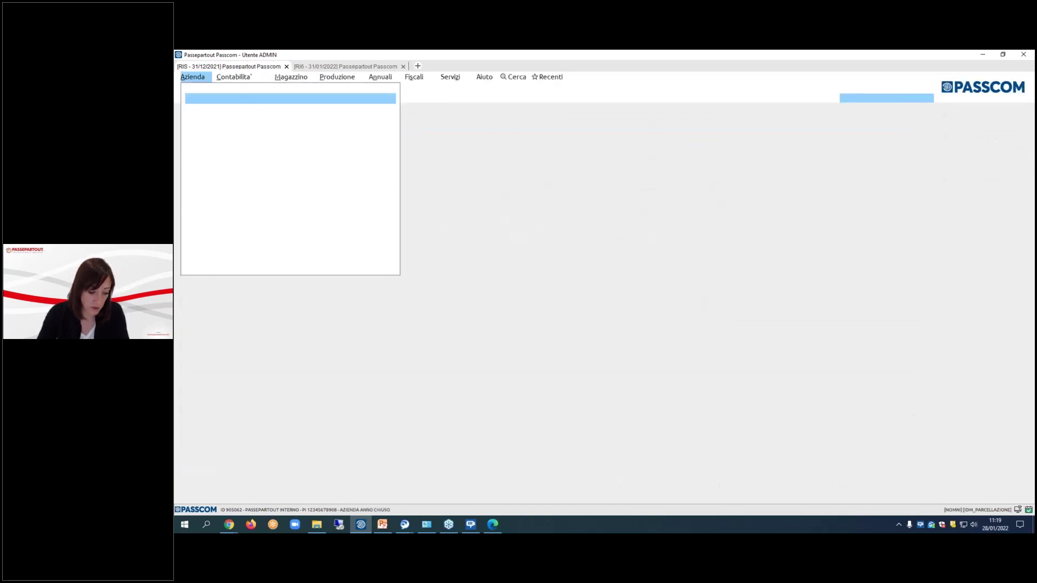
# - Open the journal revision list (Revisione primanota) for the closed 2021 year
pyautogui.press('Right')
pyautogui.press('Down')
pyautogui.press('Down')
pyautogui.press('Down')
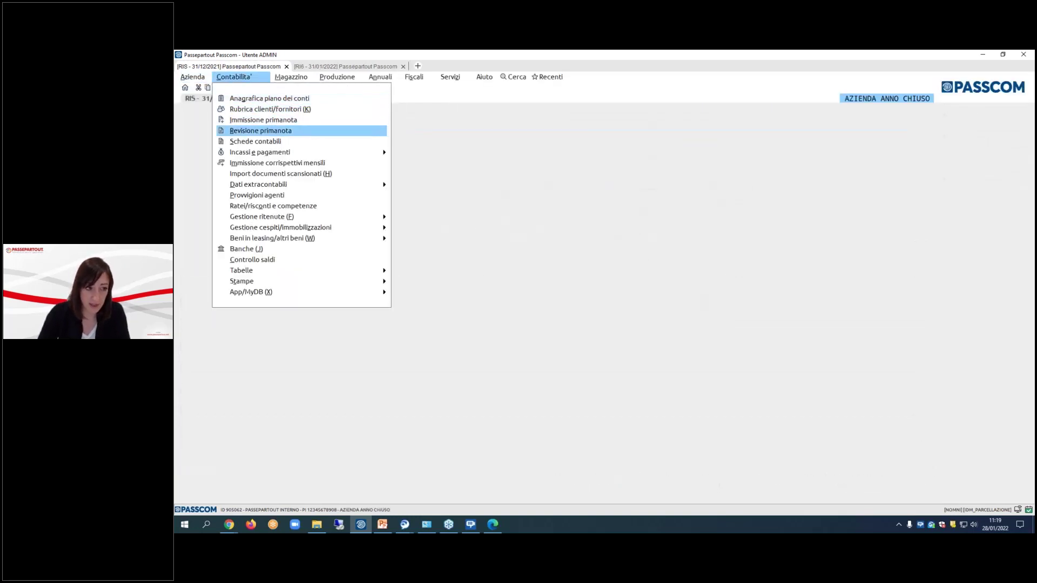
pyautogui.press('Return')
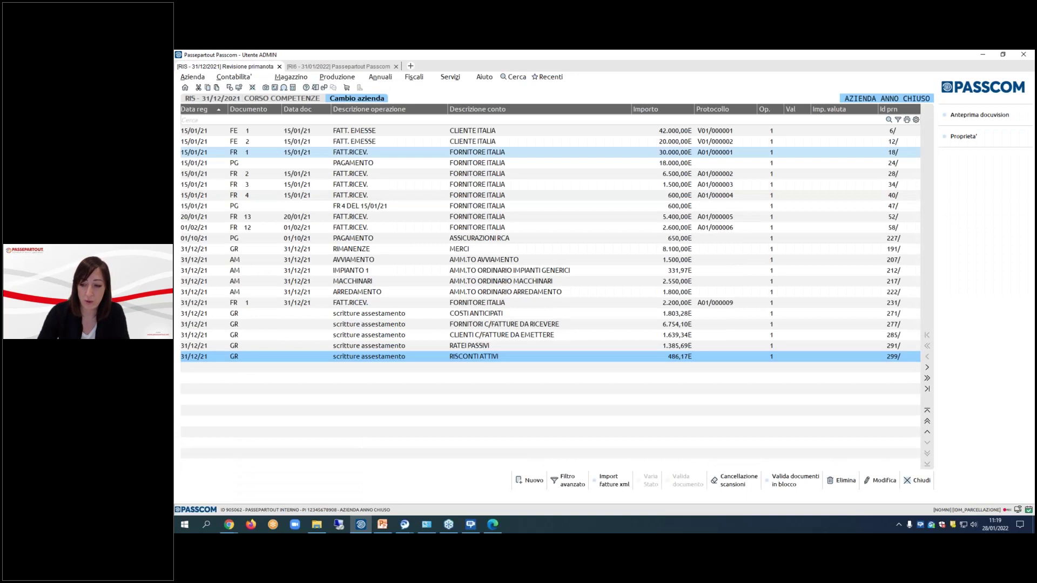
# - Open the 31/12/21 RIMANENZE giroconto entry from the closed 2021 journal
pyautogui.press('Up')
pyautogui.press('Up')
pyautogui.press('Up')
pyautogui.press('Up')
pyautogui.press('Up')
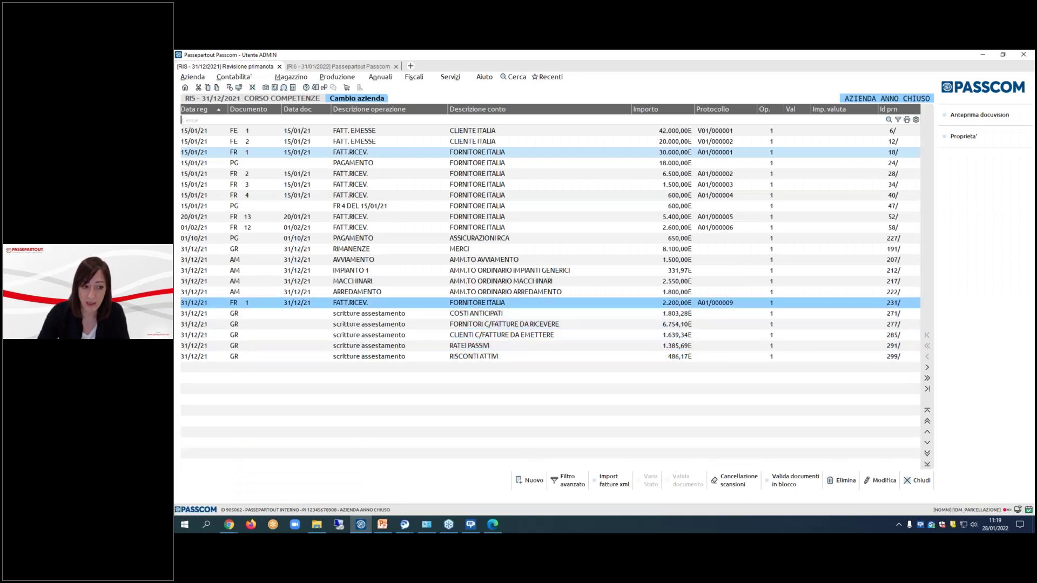
pyautogui.press('Up')
pyautogui.press('Up')
pyautogui.press('Up')
pyautogui.press('Up')
pyautogui.press('Up')
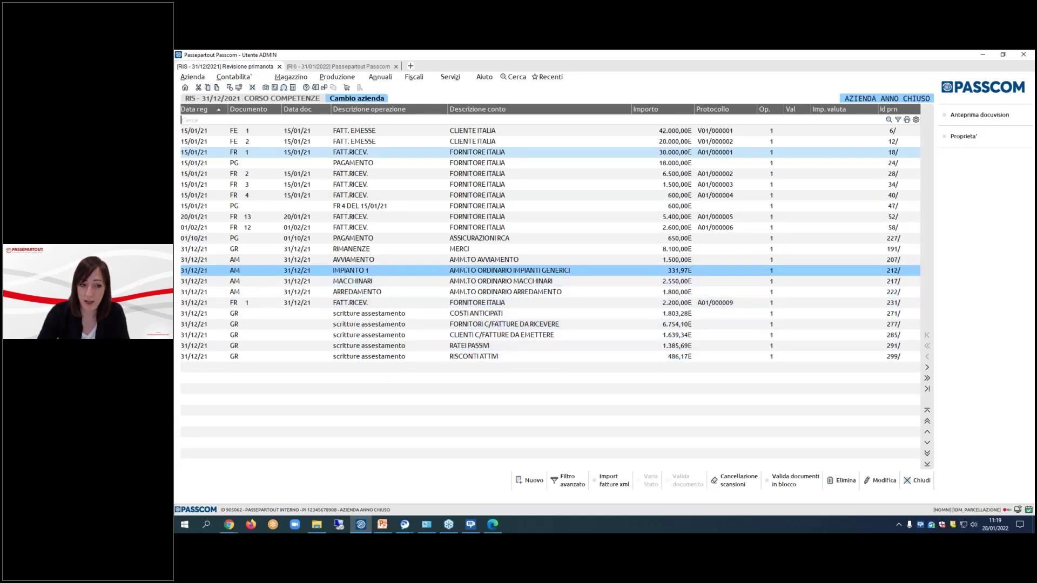
pyautogui.press('Return')
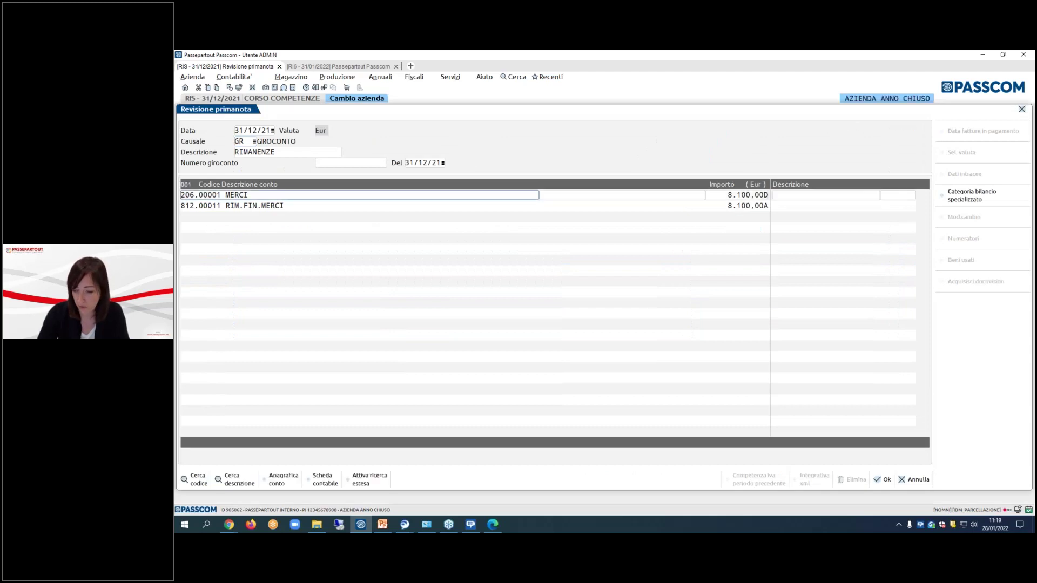
# - Look up the final inventory accounts (group 812) from the RIM.FIN.MERCI line, and close the entry without changes
pyautogui.click(360, 206)
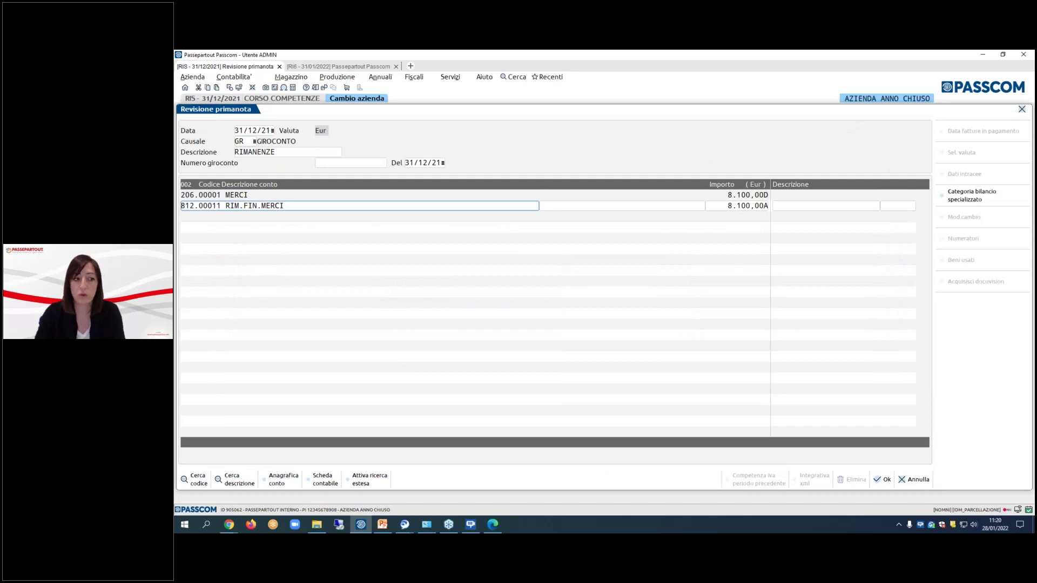
pyautogui.press('F2')
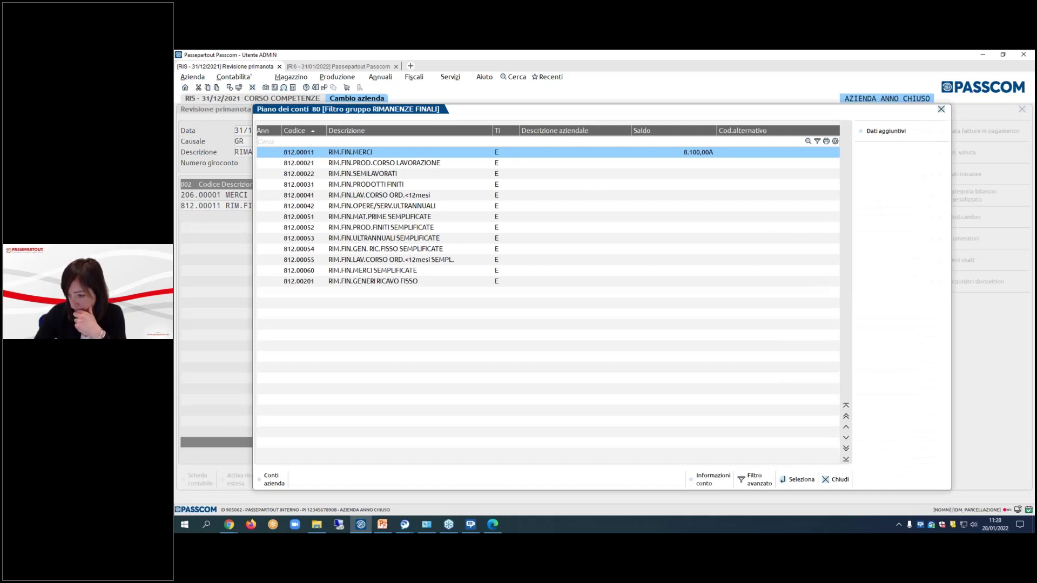
pyautogui.click(837, 480)
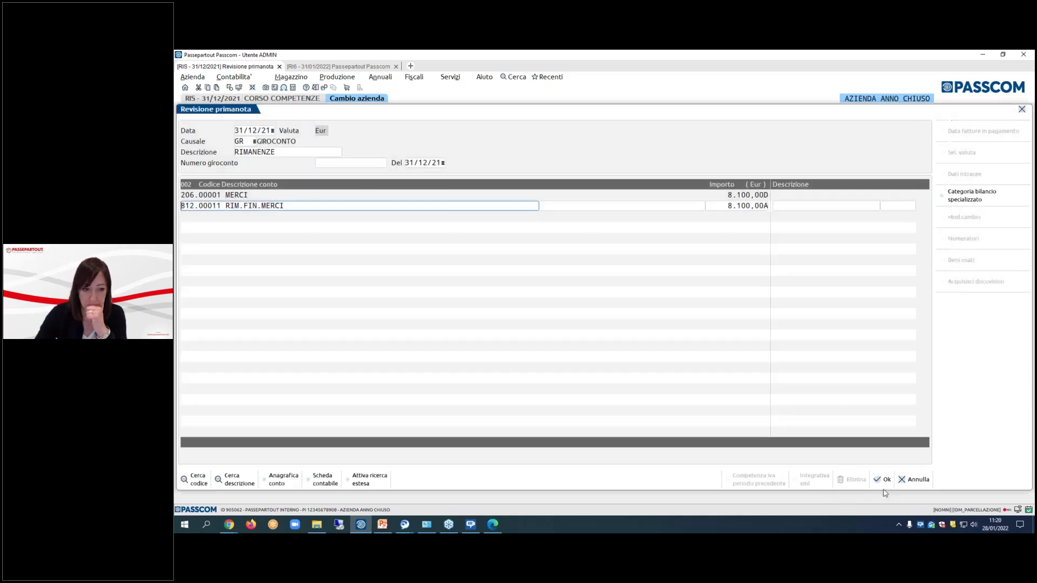
pyautogui.click(916, 479)
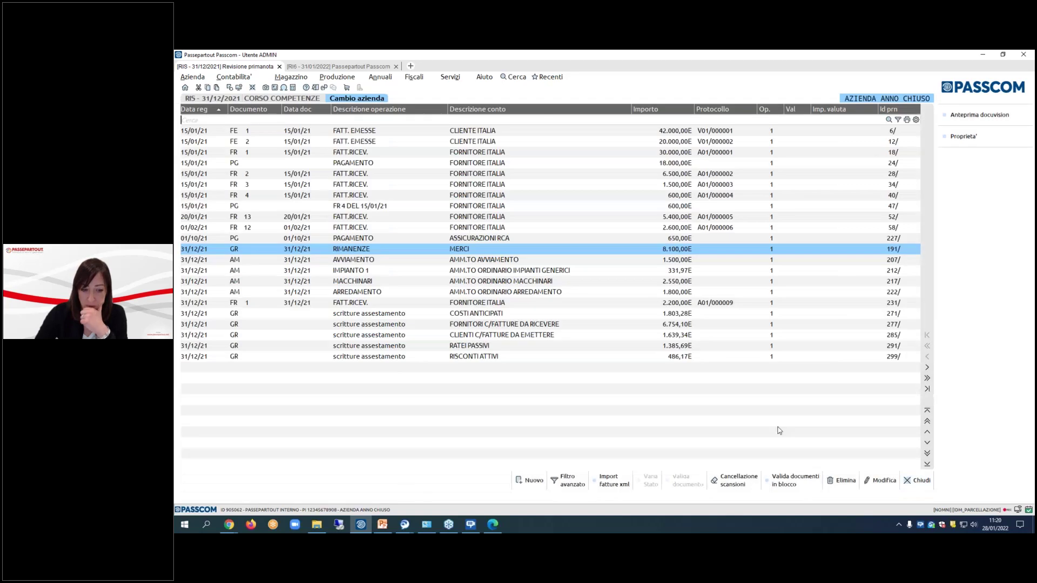
# - Switch to the Ratei e Risconti presentation in PowerPoint and review the slides on posting examples, Rimanenze and Chiusura contabile, up to STAMPA BILANCI
pyautogui.click(382, 524)
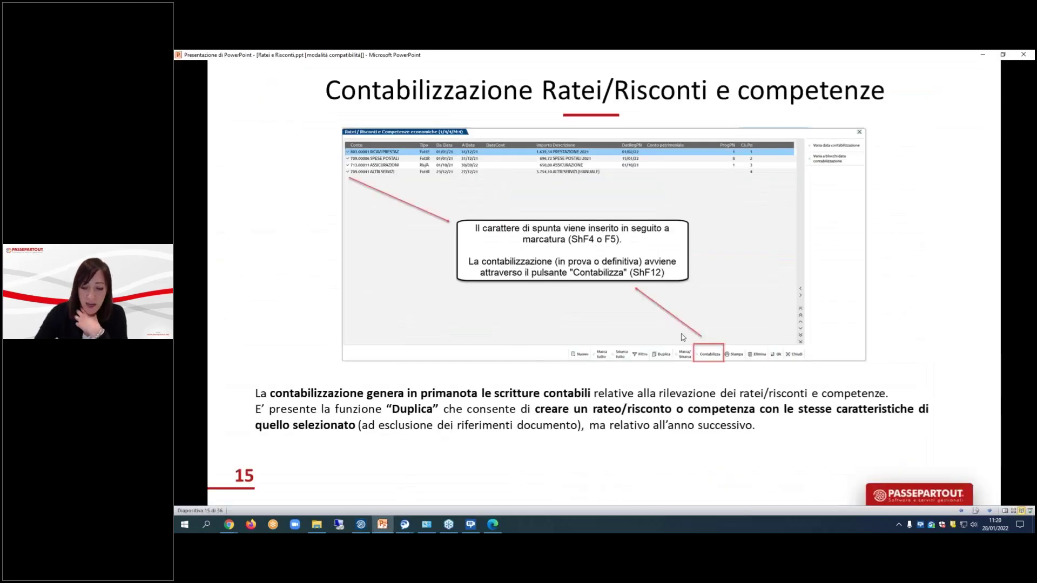
pyautogui.click(991, 510)
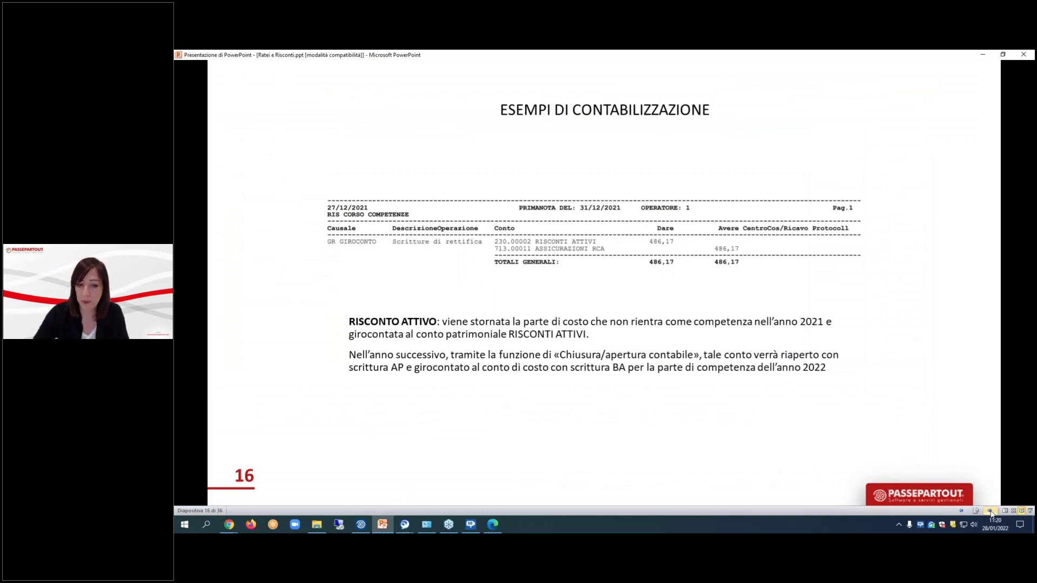
pyautogui.click(992, 511)
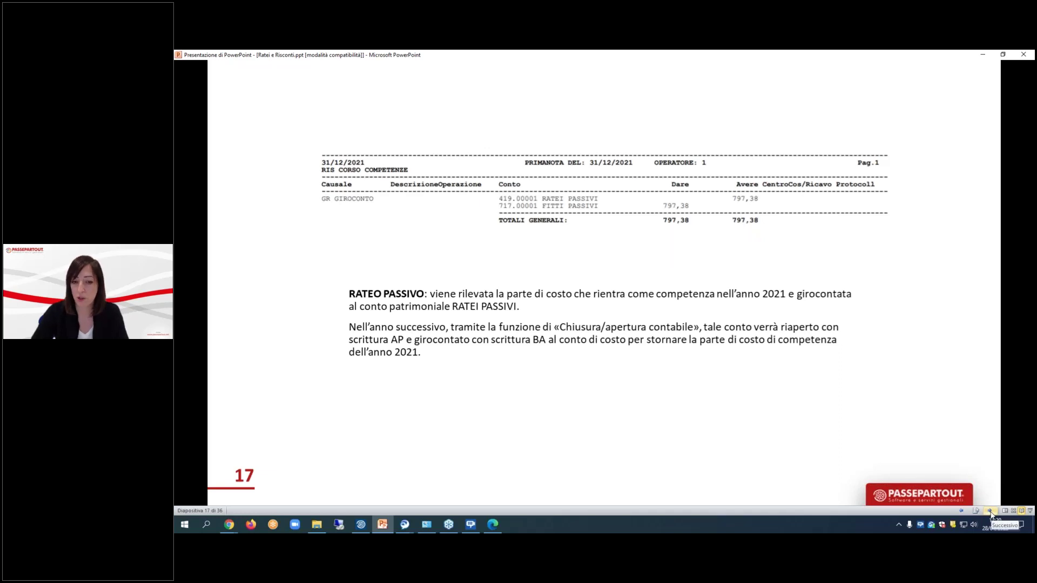
pyautogui.click(991, 512)
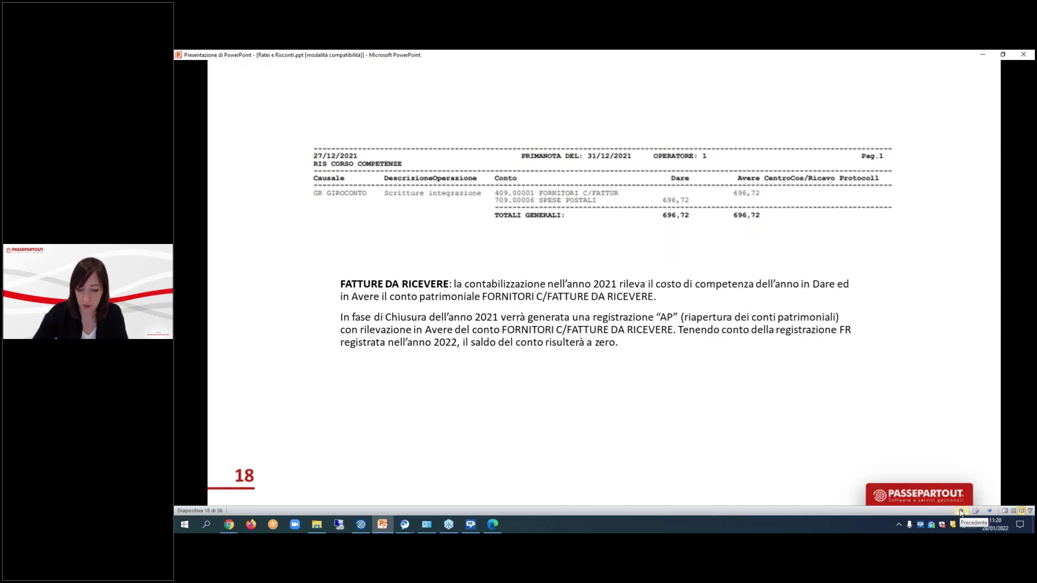
pyautogui.click(990, 512)
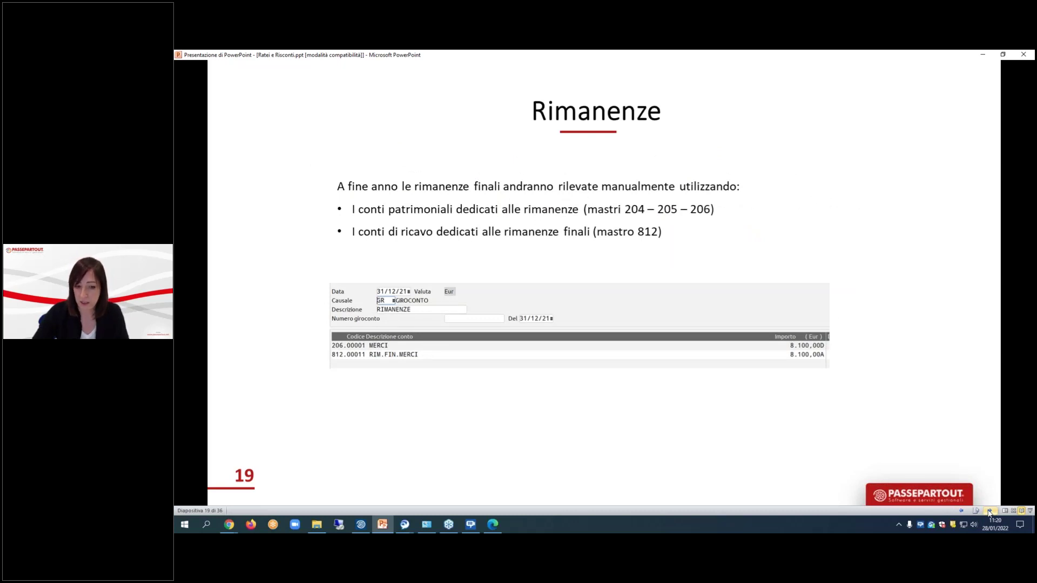
pyautogui.click(990, 512)
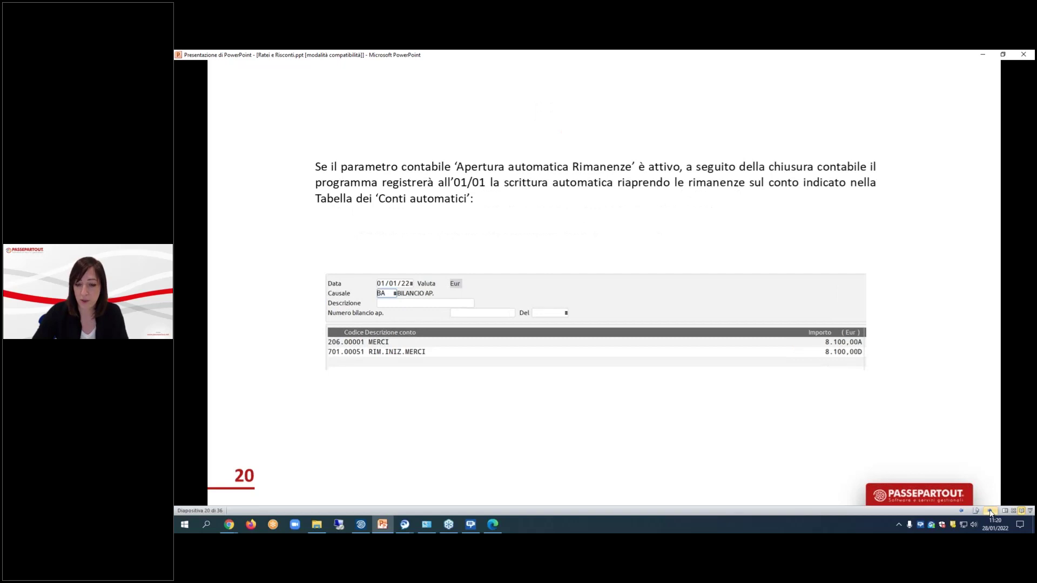
pyautogui.click(991, 512)
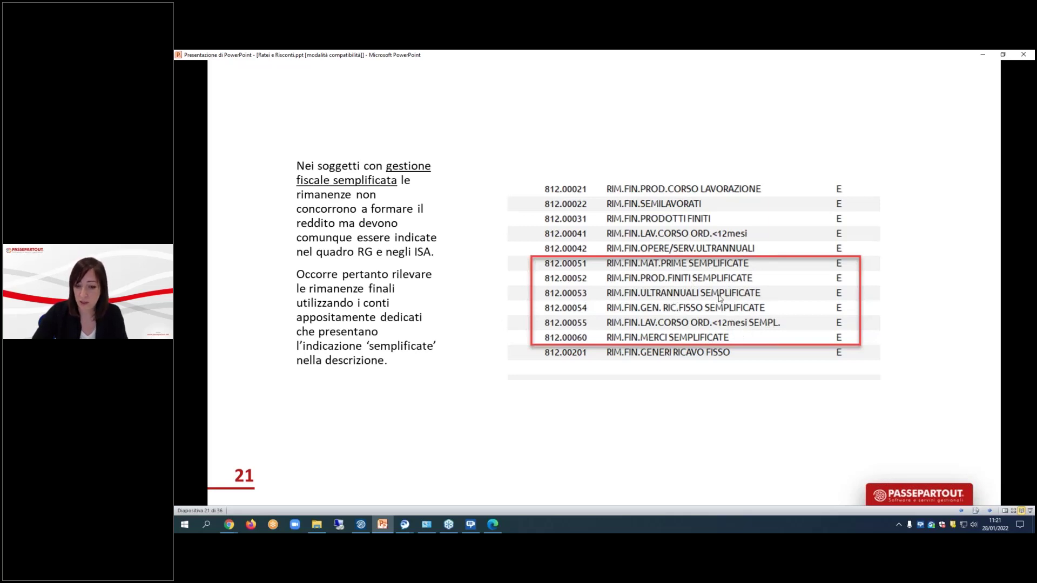
pyautogui.click(989, 511)
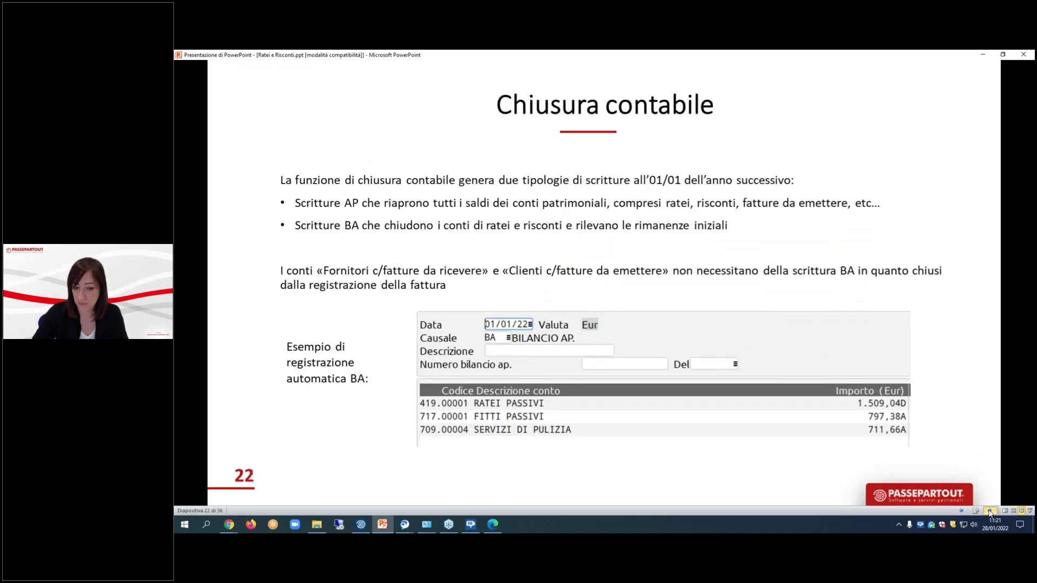
pyautogui.click(989, 511)
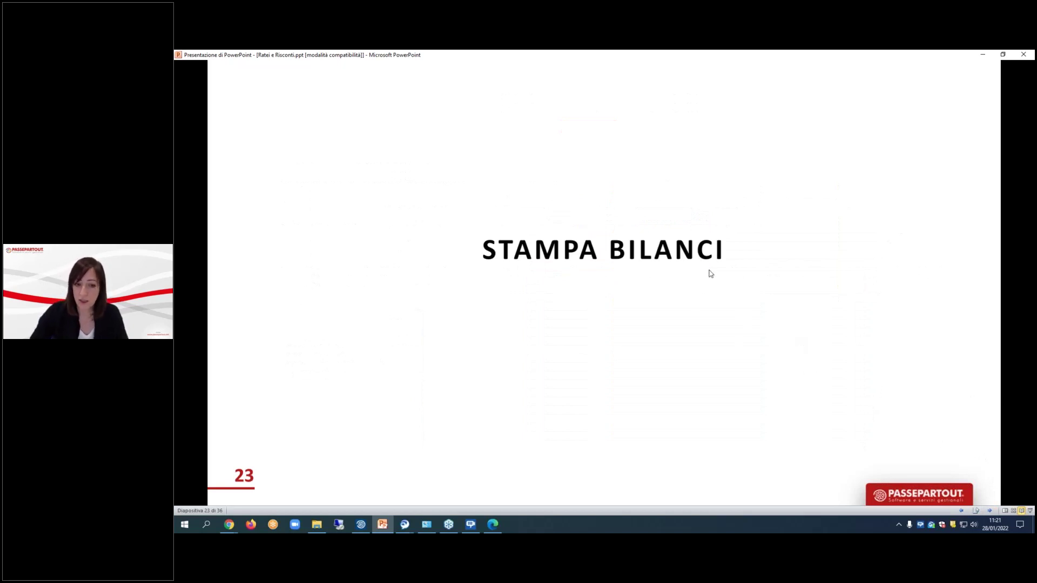
pyautogui.click(990, 512)
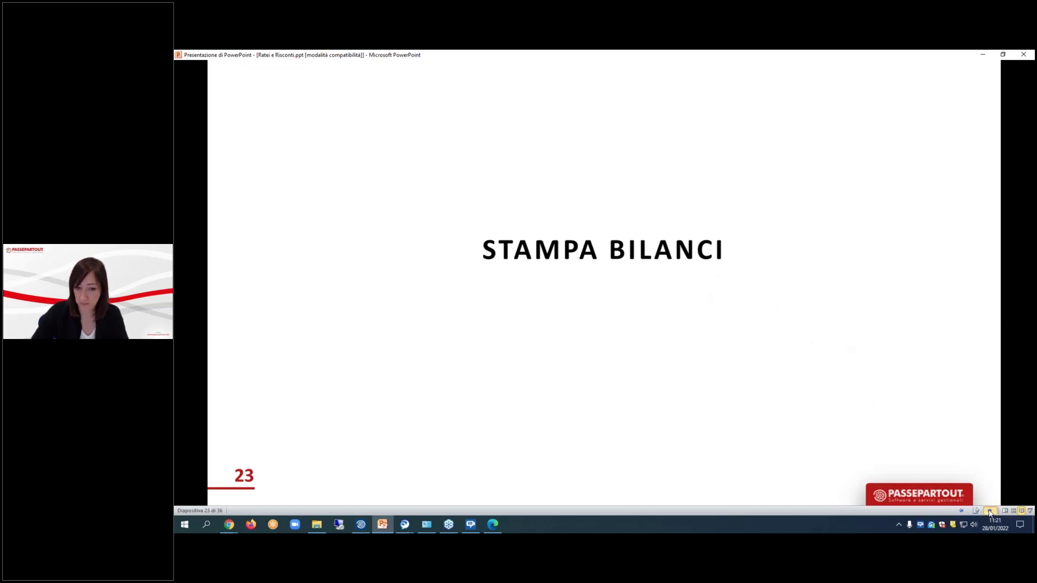
# - Switch back to Passcom's 31/01/2022 company session and open the trial balance print (Bilancio di verifica)
pyautogui.click(360, 527)
pyautogui.click(337, 77)
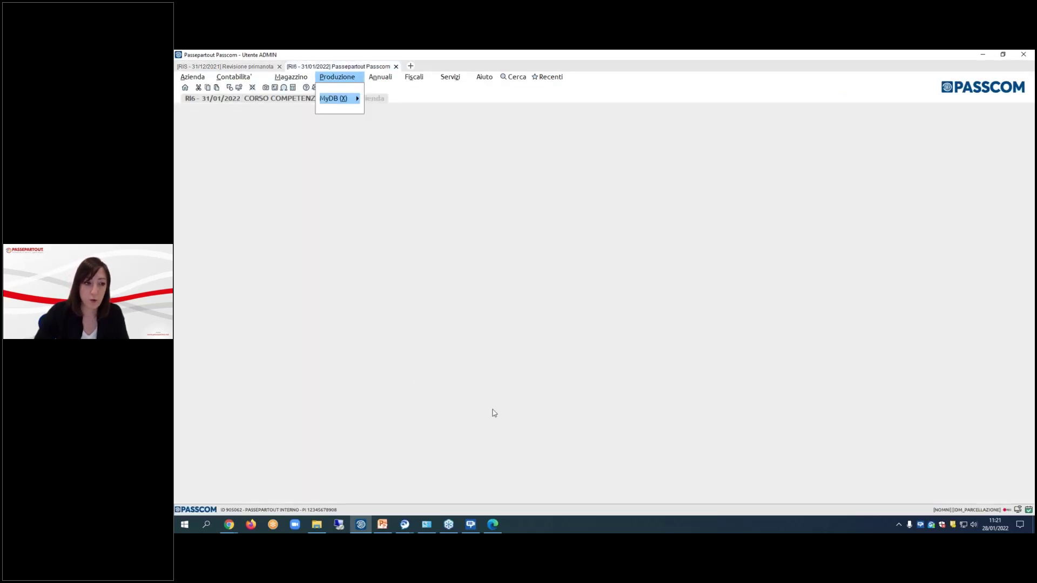
pyautogui.press('Left')
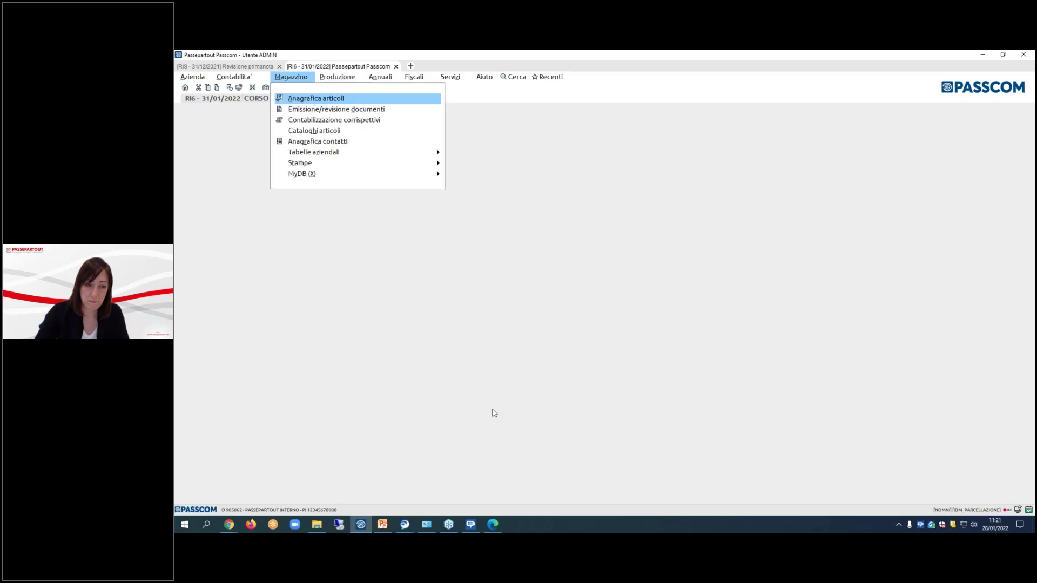
pyautogui.press('Left')
pyautogui.press('Left')
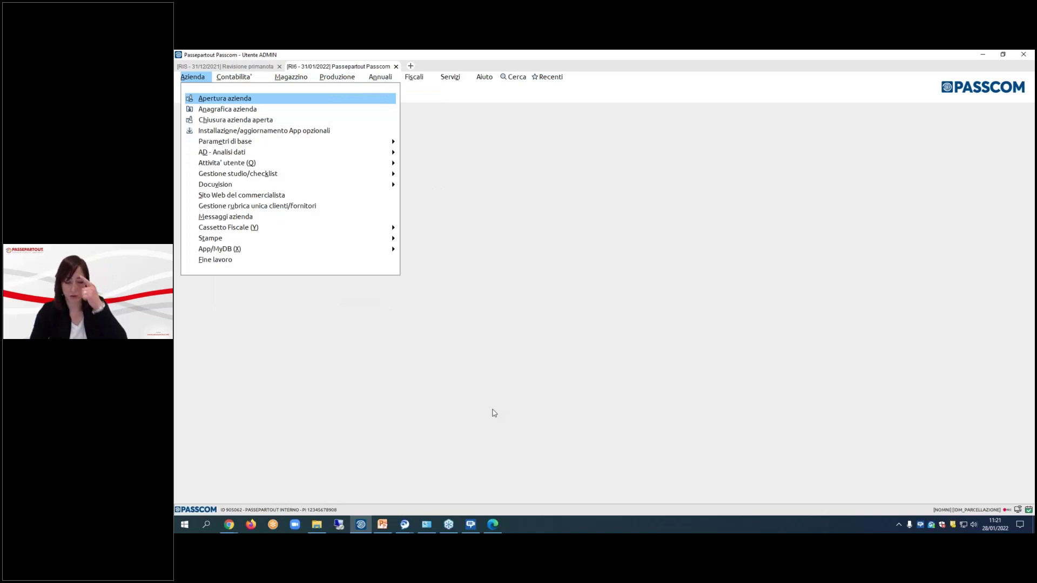
pyautogui.press('Right')
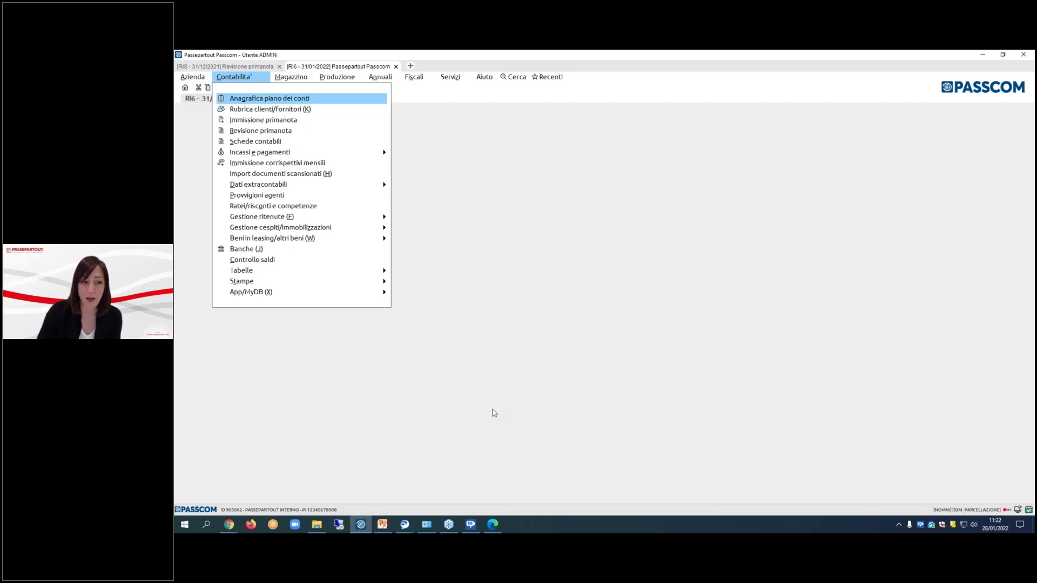
pyautogui.press('Down')
pyautogui.press('Down')
pyautogui.press('Down')
pyautogui.press('Down')
pyautogui.press('Down')
pyautogui.press('Down')
pyautogui.press('Down')
pyautogui.press('Down')
pyautogui.press('Down')
pyautogui.press('Down')
pyautogui.press('Down')
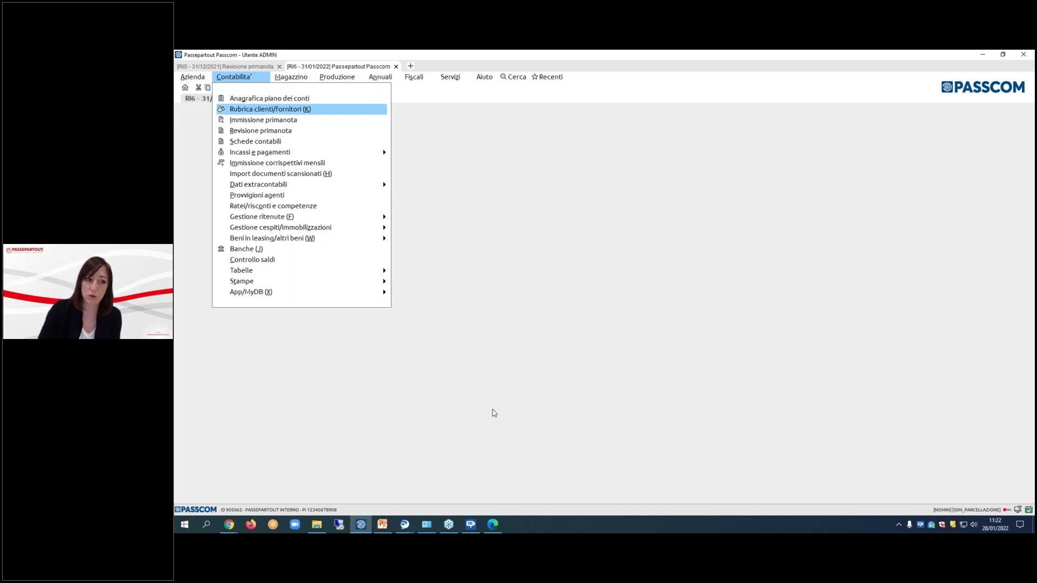
pyautogui.press('Down')
pyautogui.press('Down')
pyautogui.press('Down')
pyautogui.press('Down')
pyautogui.press('Down')
pyautogui.press('Down')
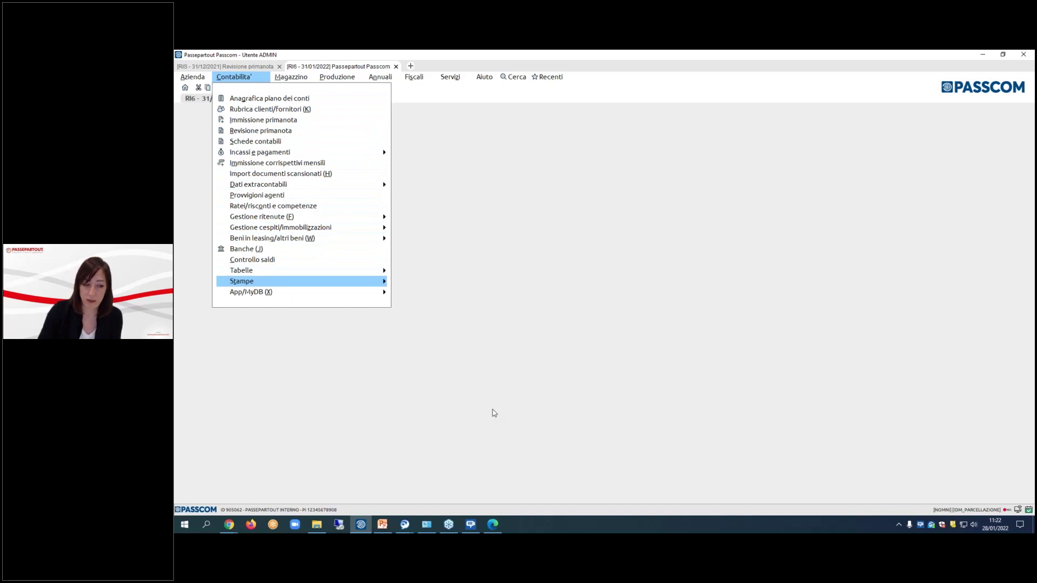
pyautogui.press('Right')
pyautogui.press('Down')
pyautogui.press('Down')
pyautogui.press('Down')
pyautogui.press('Down')
pyautogui.press('Down')
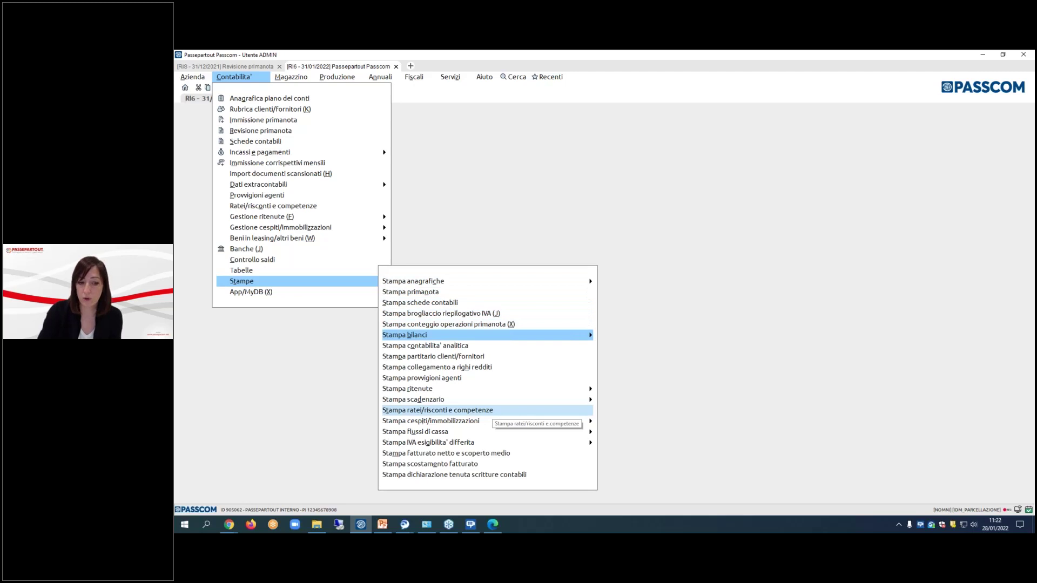
pyautogui.press('Right')
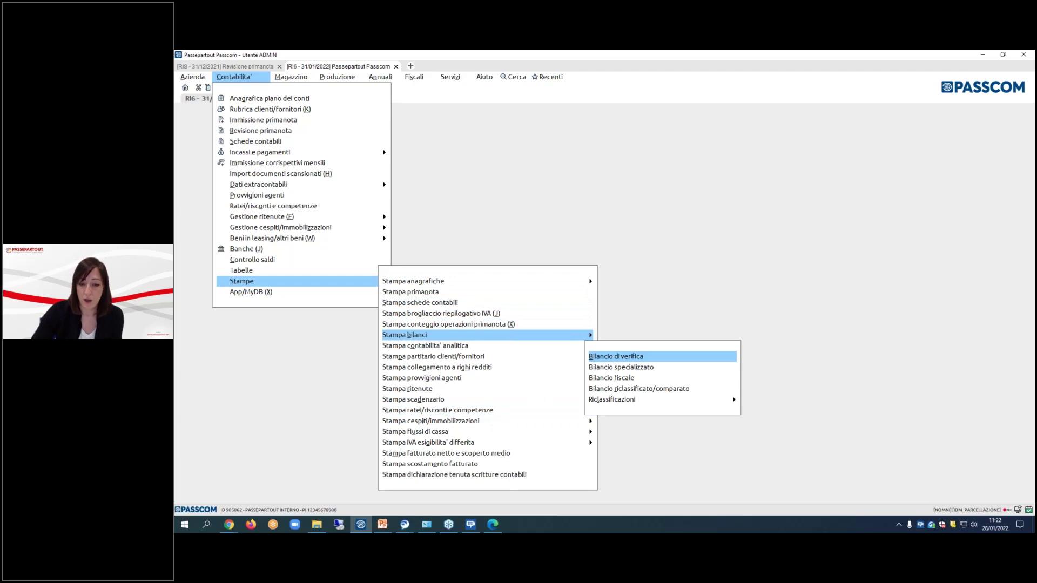
pyautogui.click(653, 360)
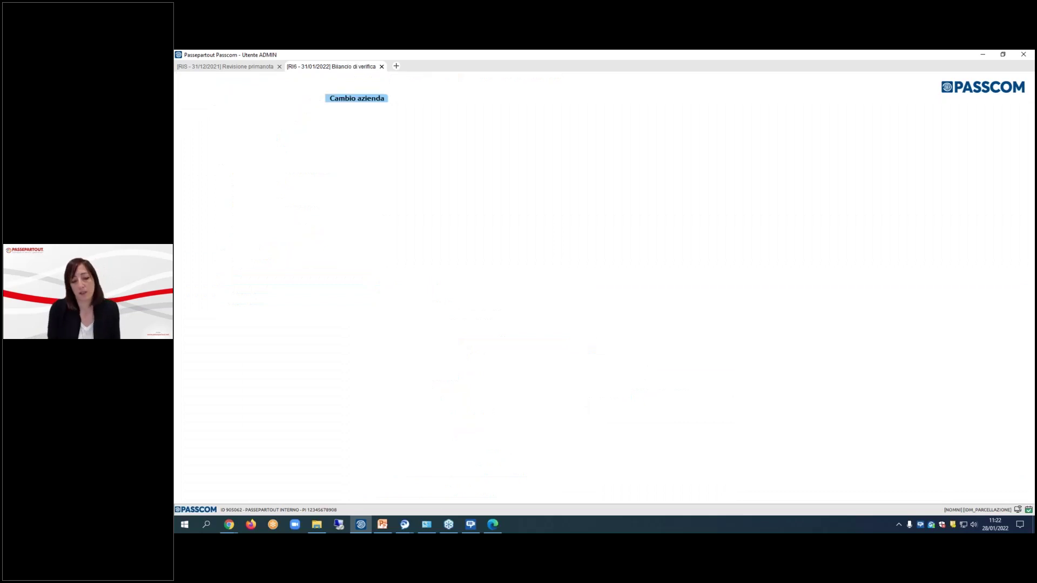
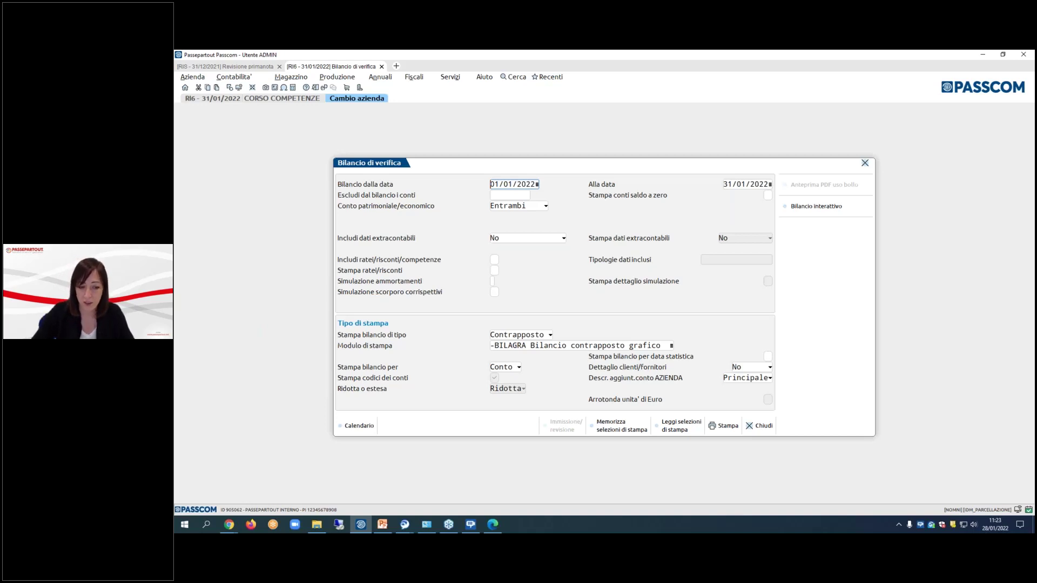
# - Include accruals, deferrals and competences in the trial balance, enable printing of their detail, and run the Contrapposto print to video
pyautogui.click(526, 238)
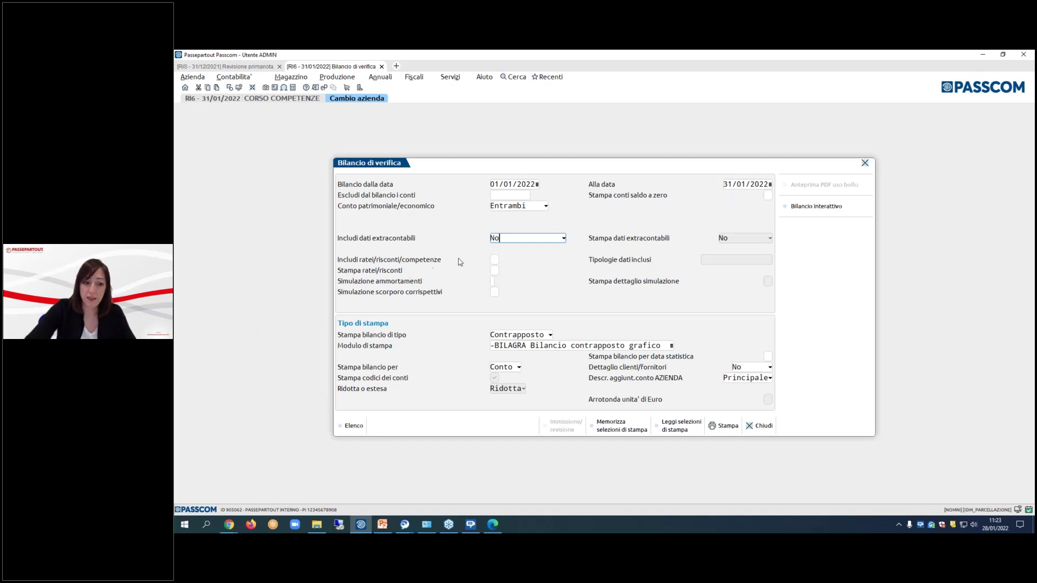
pyautogui.click(494, 262)
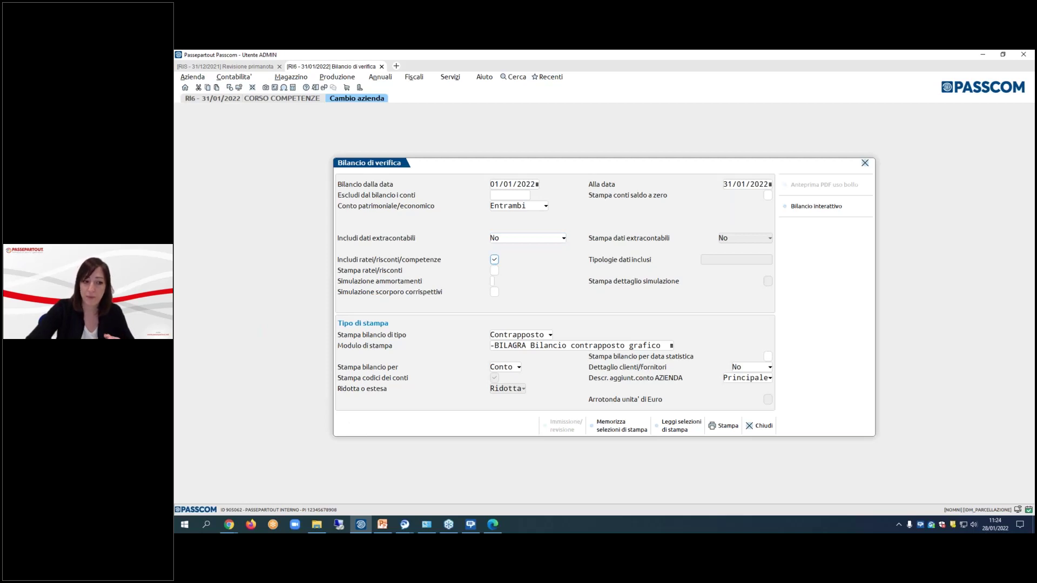
pyautogui.click(495, 272)
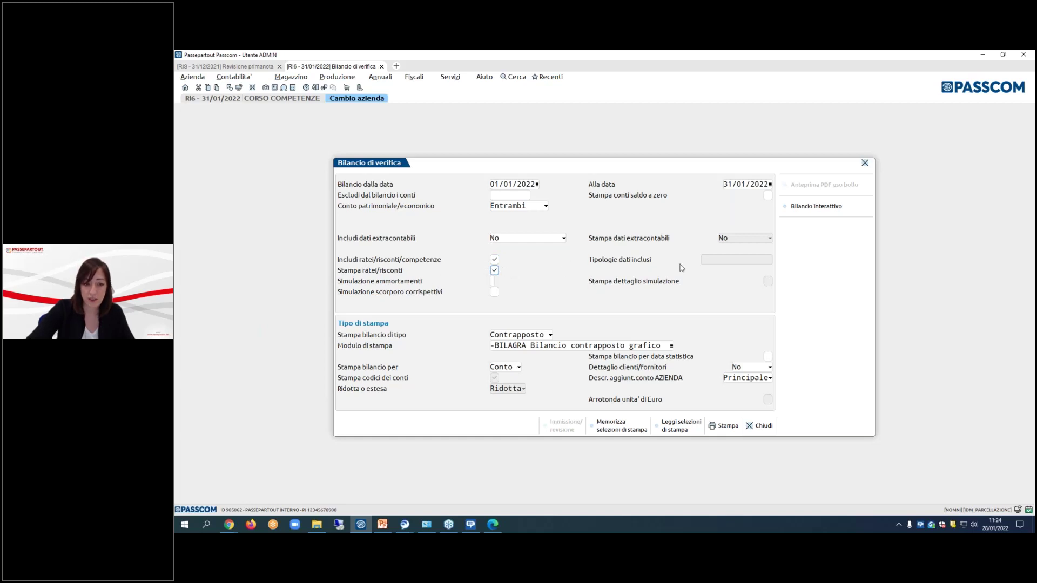
pyautogui.click(724, 426)
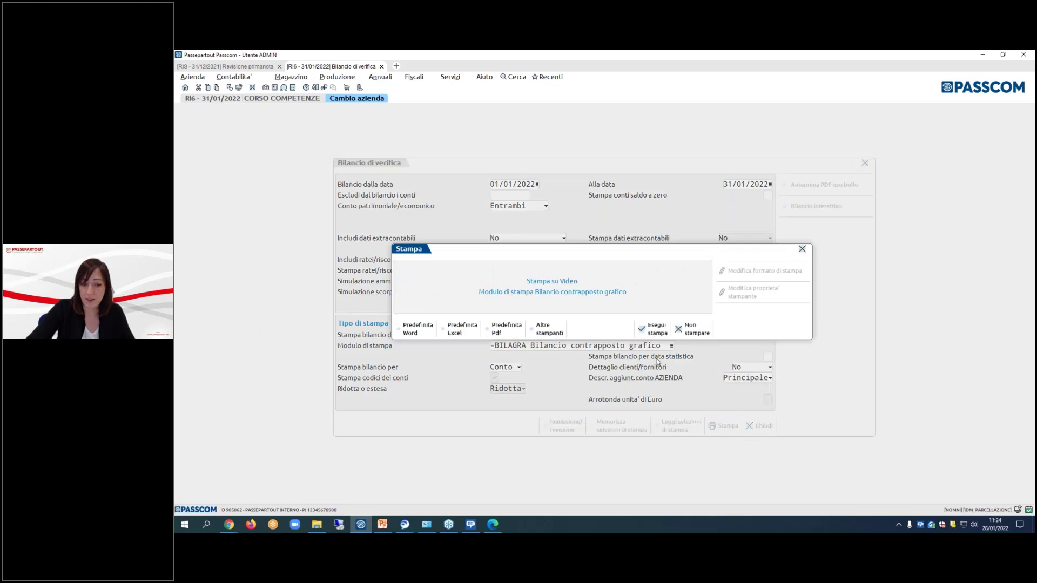
pyautogui.click(653, 328)
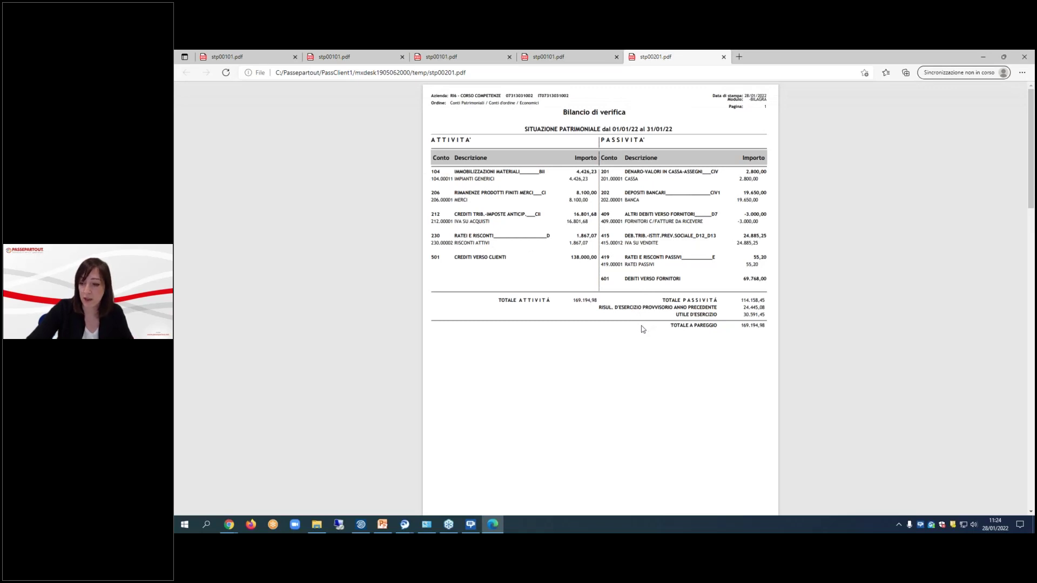
# - Examine the printed trial balance's Conto economico page and its detail page of ratei, risconti e competenze
pyautogui.scroll(-3, 642, 330)
pyautogui.scroll(-4, 634, 342)
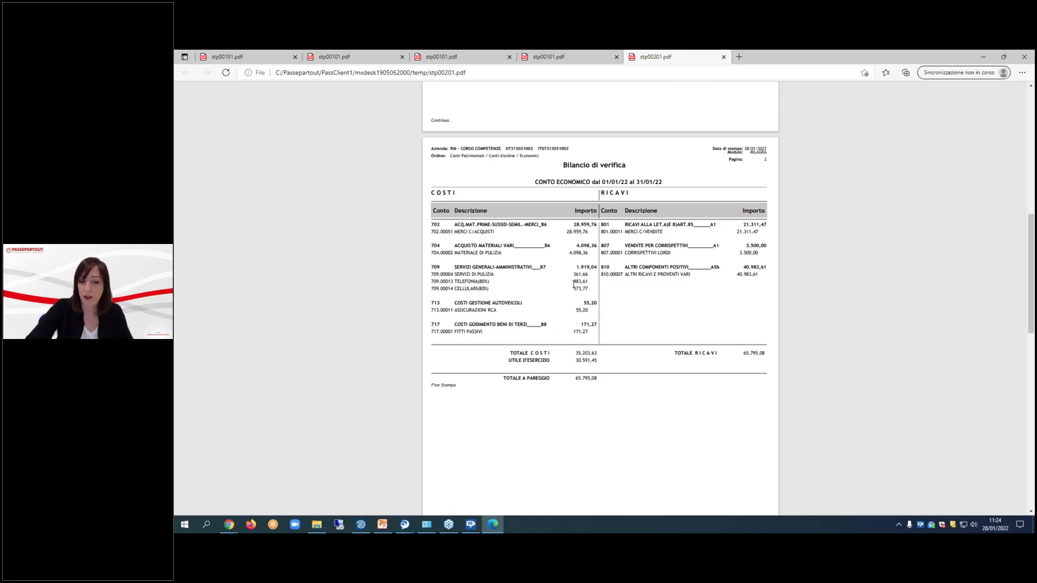
pyautogui.scroll(-10, 576, 285)
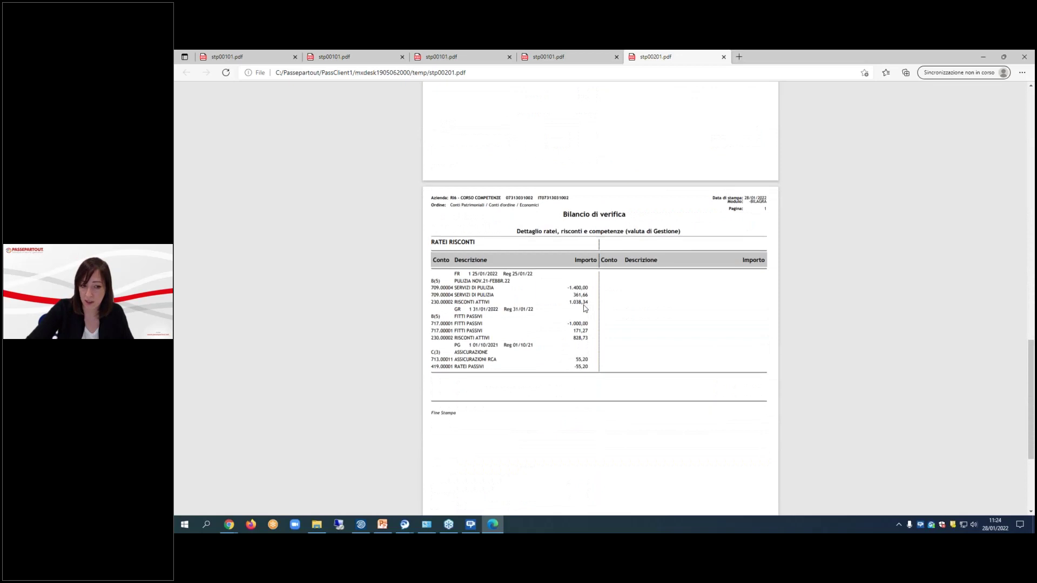
pyautogui.scroll(-3, 583, 306)
pyautogui.scroll(5, 590, 312)
pyautogui.scroll(-1, 591, 312)
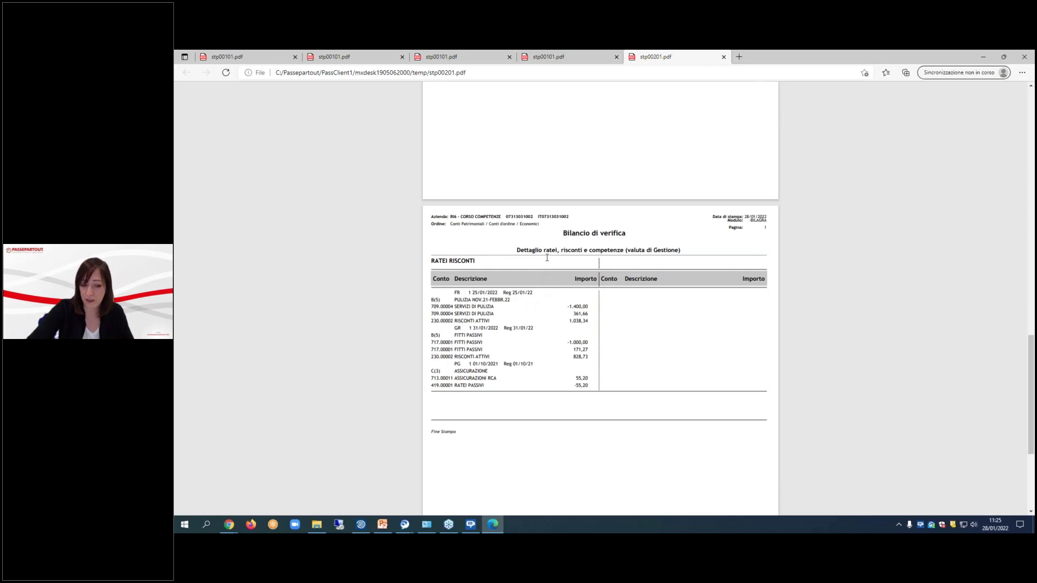
# - Switch back to Passcom's trial balance window and enable Stampa ratei/risconti and Simulazione scorporo corrispettivi
pyautogui.scroll(10, 563, 365)
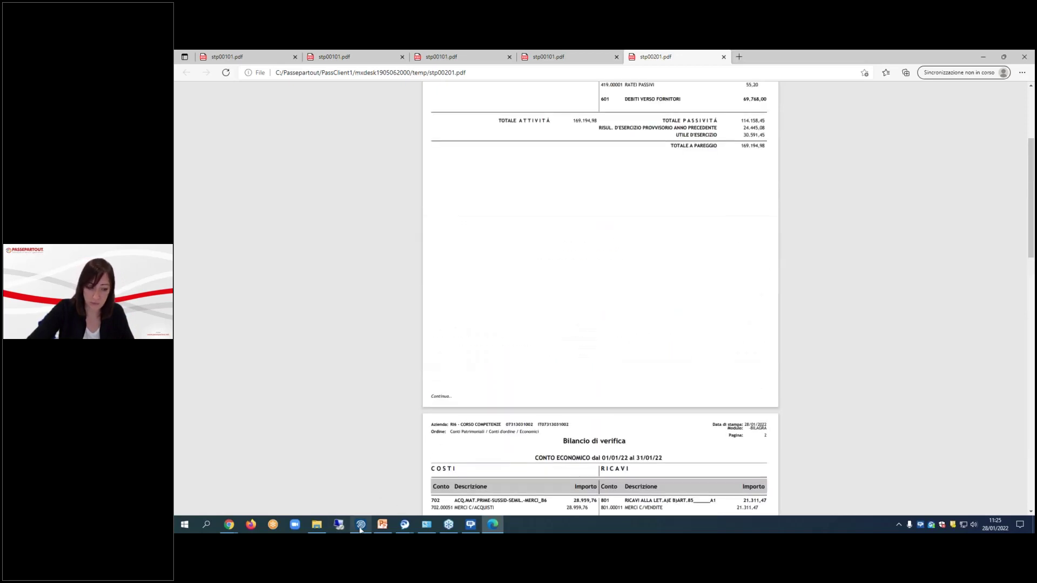
pyautogui.click(360, 527)
pyautogui.click(495, 272)
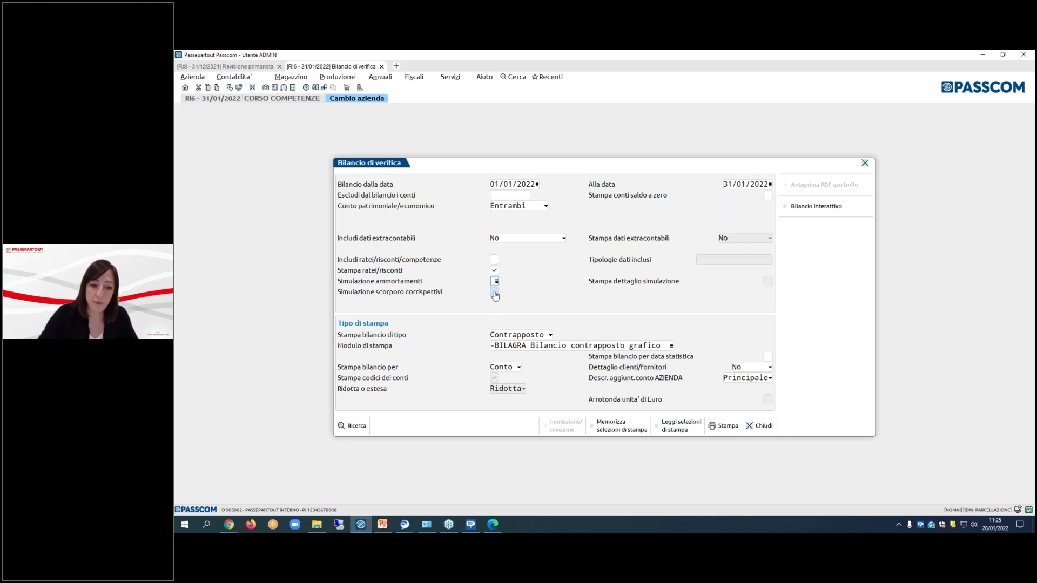
pyautogui.click(495, 294)
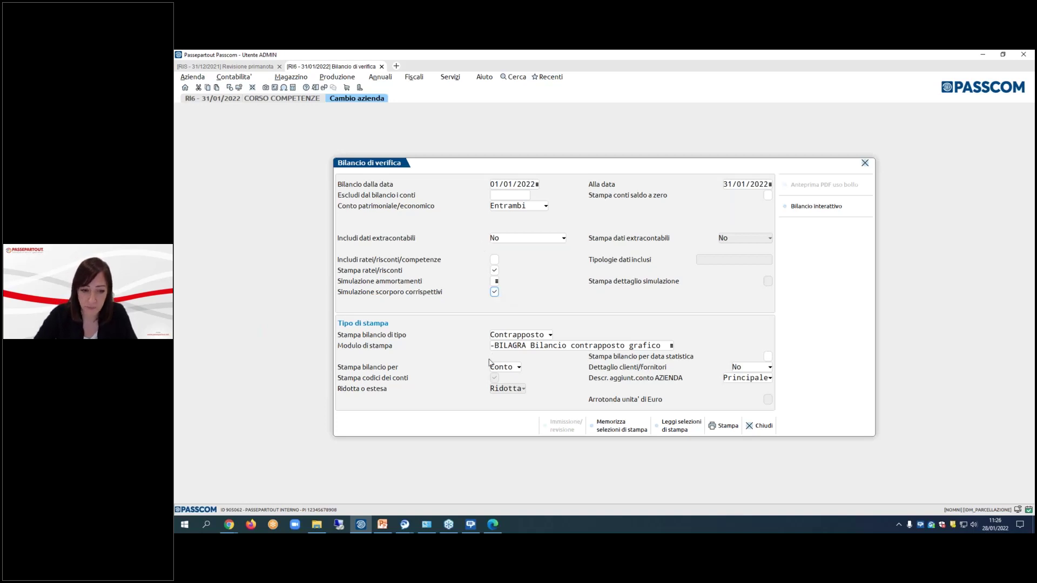
# - Set the trial balance type to Comparato and choose the -COMPARA Bilancio Comparato print module
pyautogui.click(515, 333)
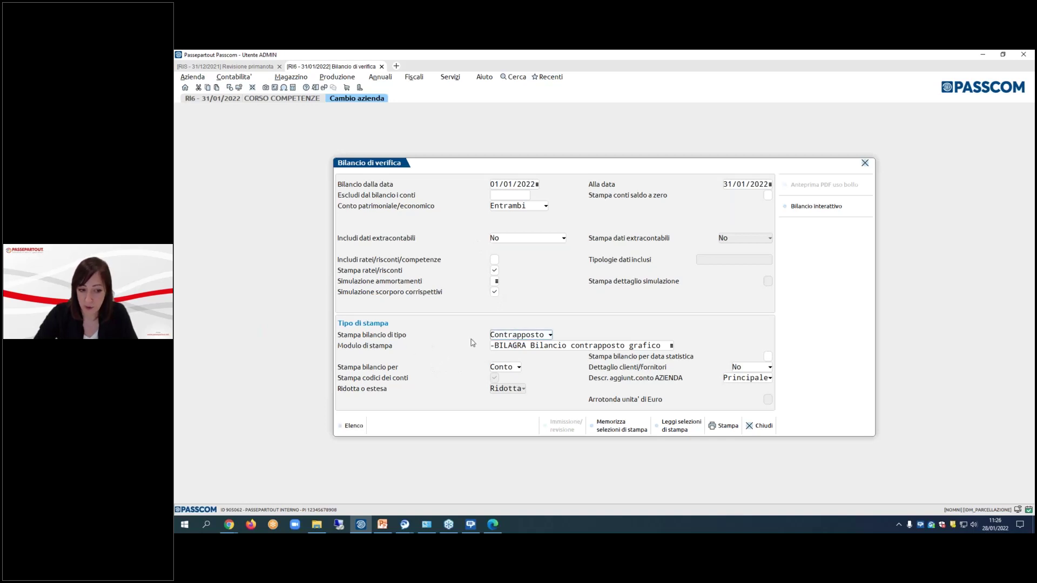
pyautogui.click(551, 335)
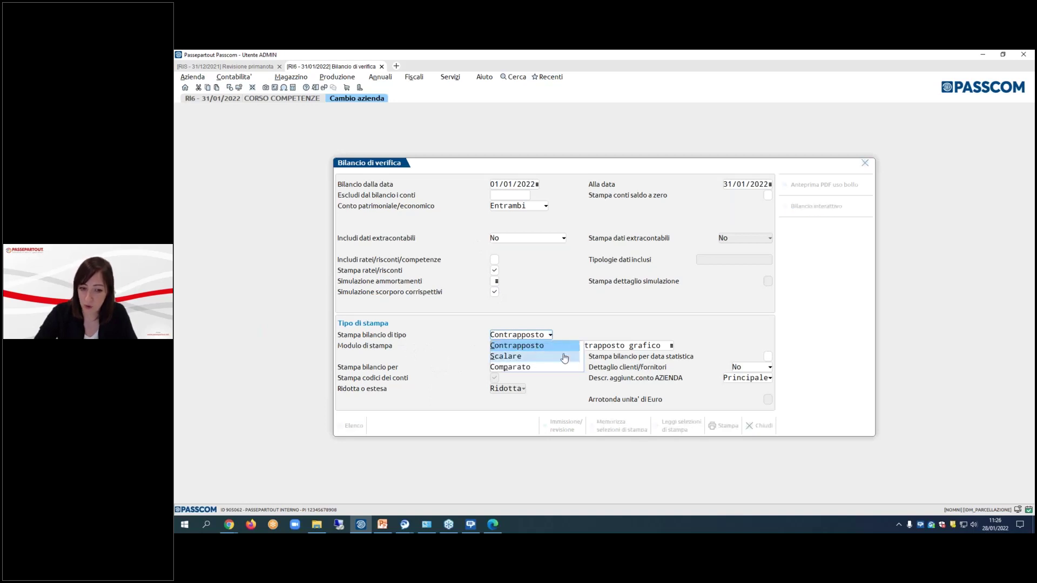
pyautogui.click(538, 368)
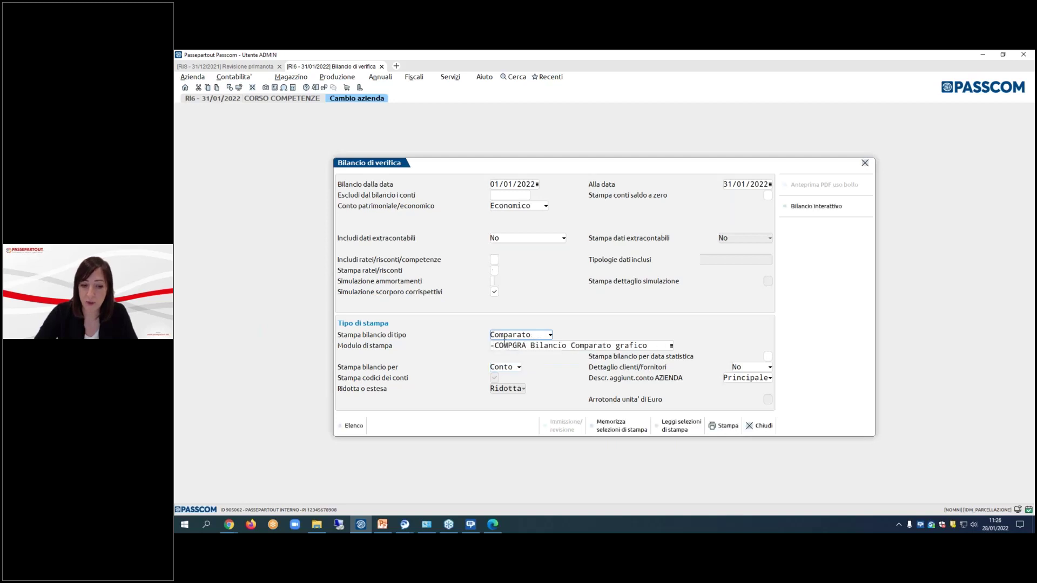
pyautogui.click(558, 345)
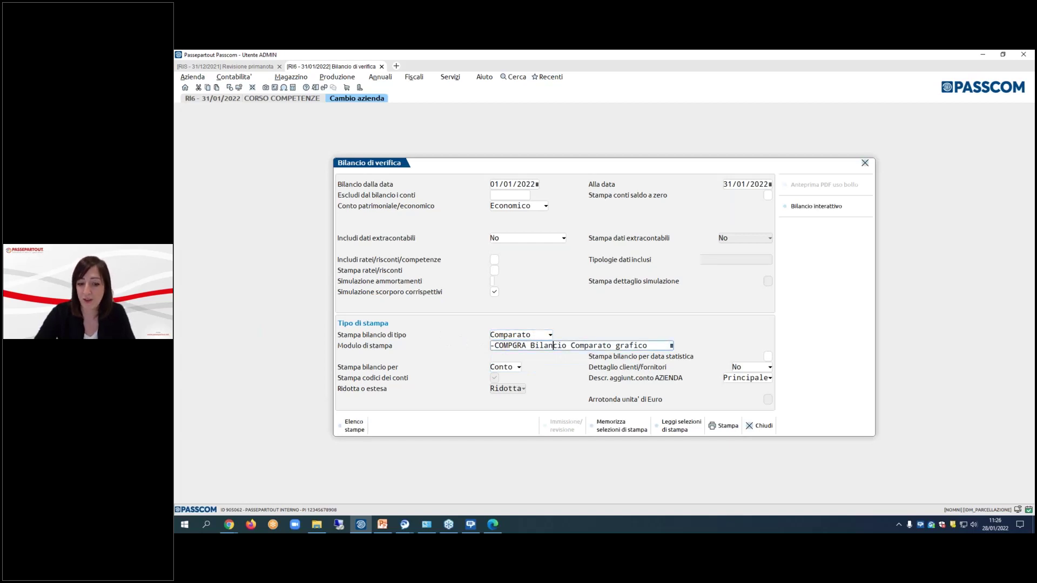
pyautogui.press('F2')
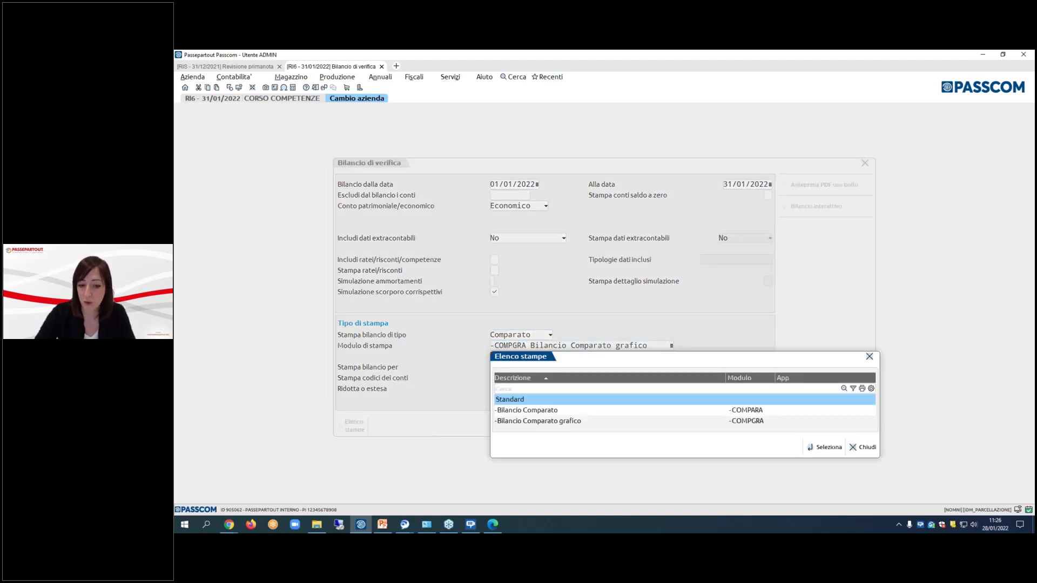
pyautogui.click(576, 414)
pyautogui.click(825, 447)
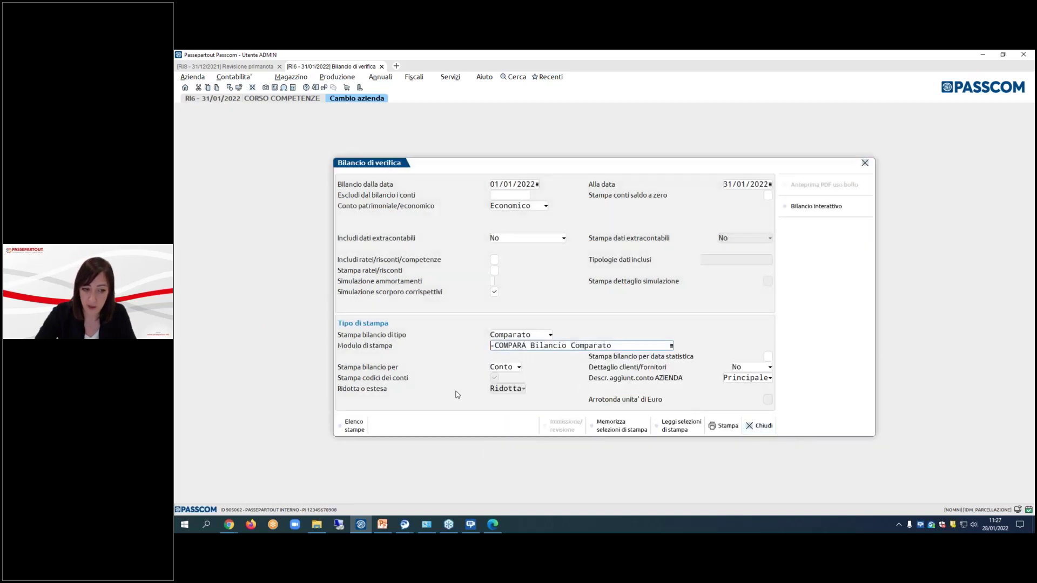
# - Keep Stampa bilancio per on Conto and the additional account description on Principale
pyautogui.click(513, 367)
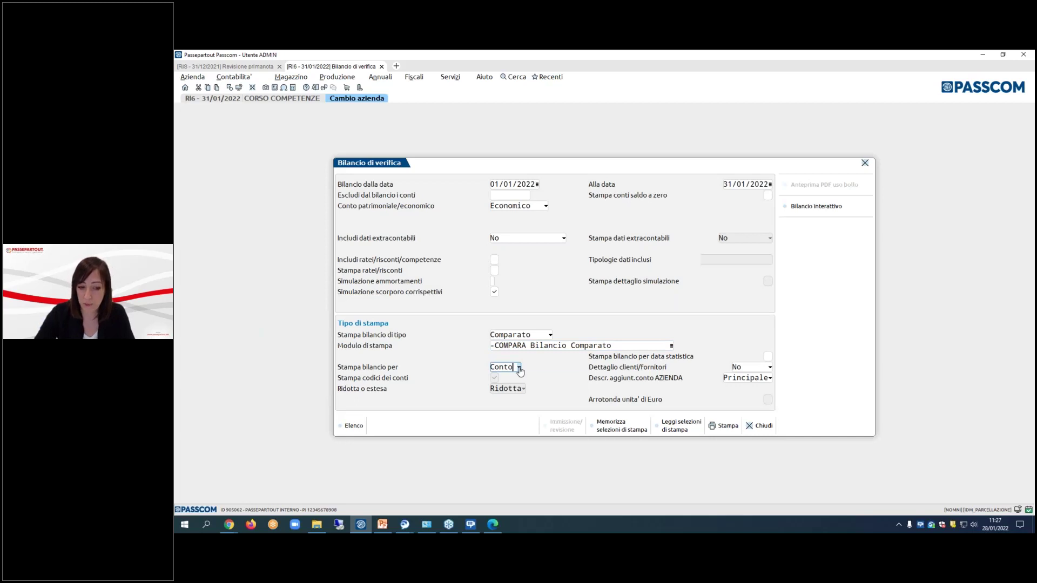
pyautogui.click(519, 369)
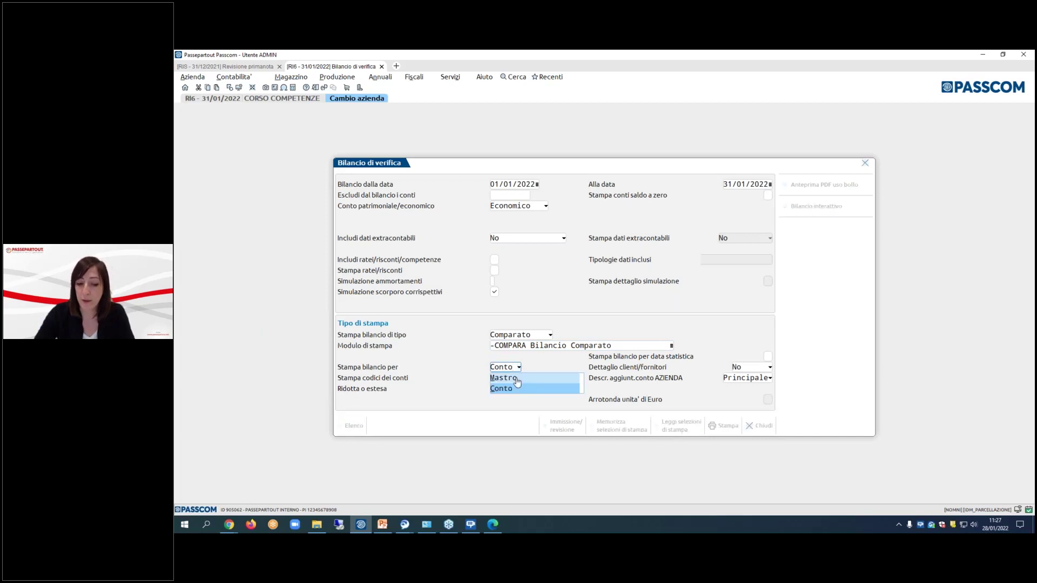
pyautogui.click(524, 389)
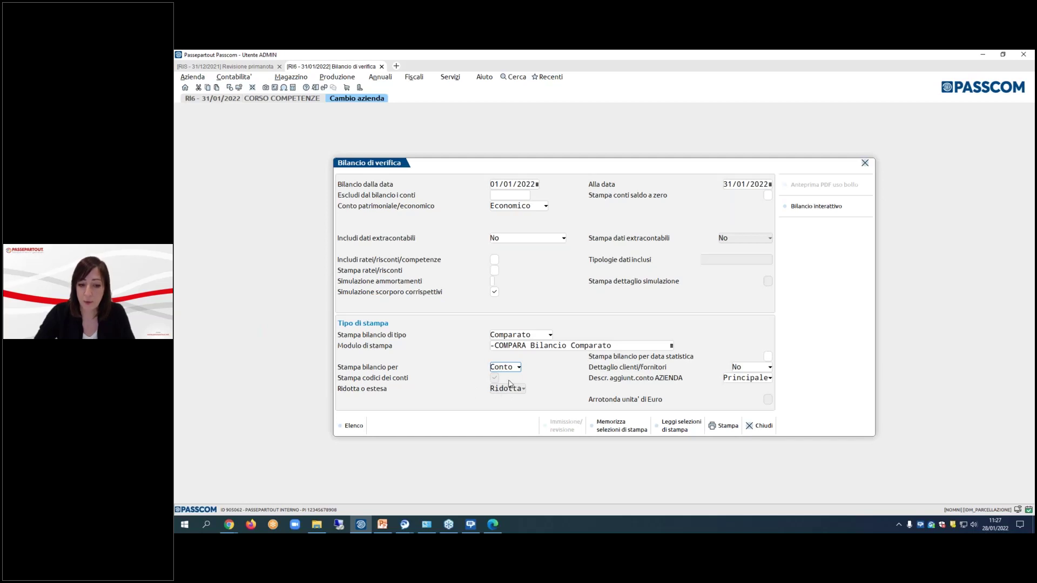
pyautogui.press('Tab')
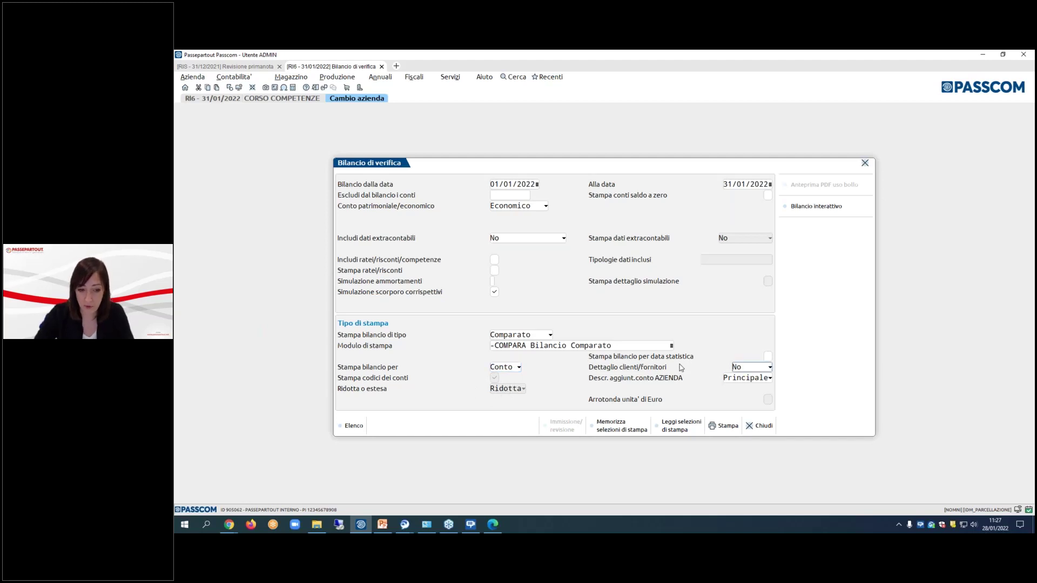
pyautogui.click(751, 379)
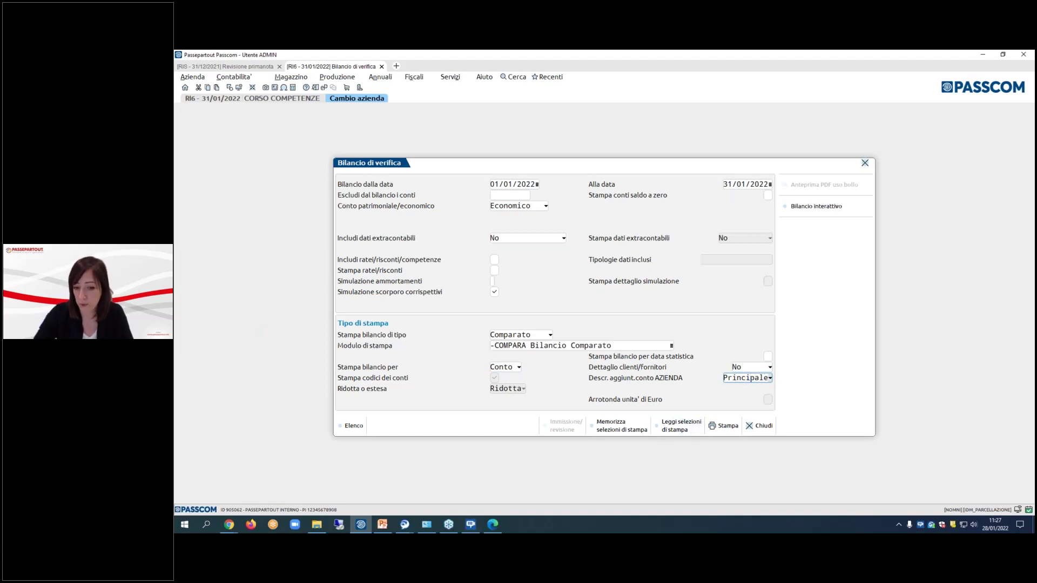
pyautogui.click(771, 378)
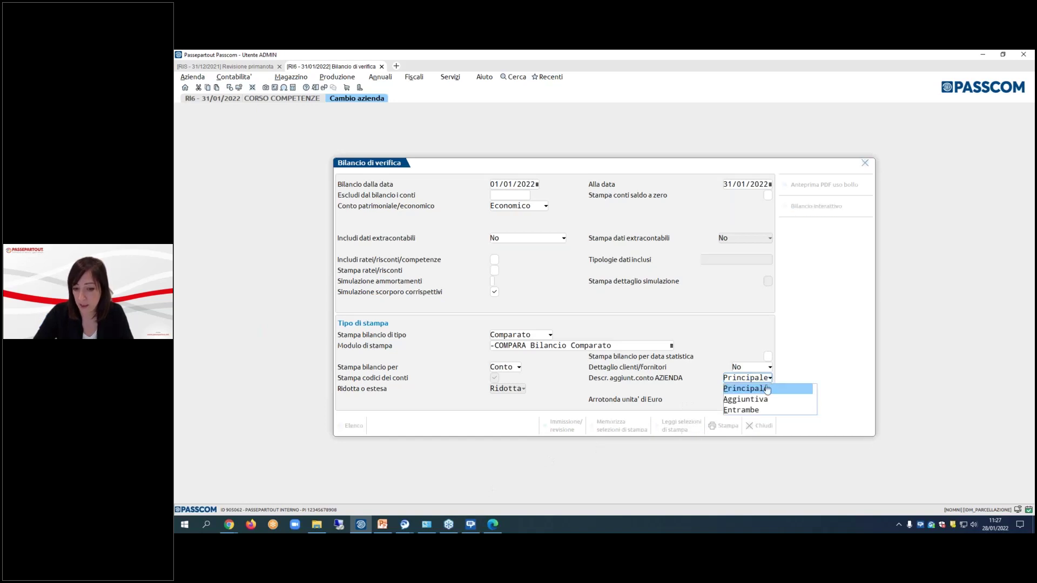
pyautogui.click(769, 390)
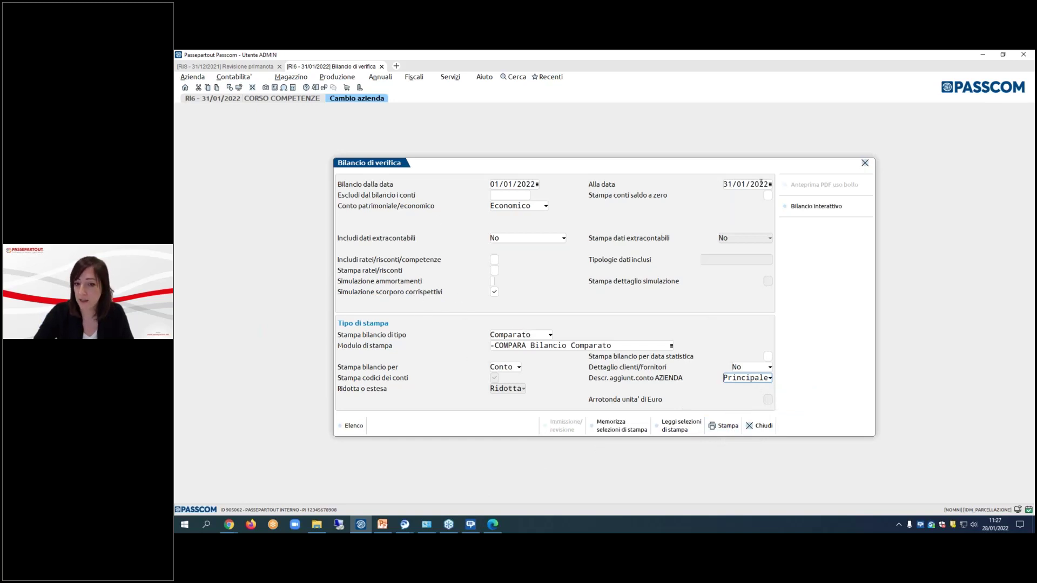
# - Print the comparative trial balance to video and enlarge the resulting PDF for reading
pyautogui.click(727, 427)
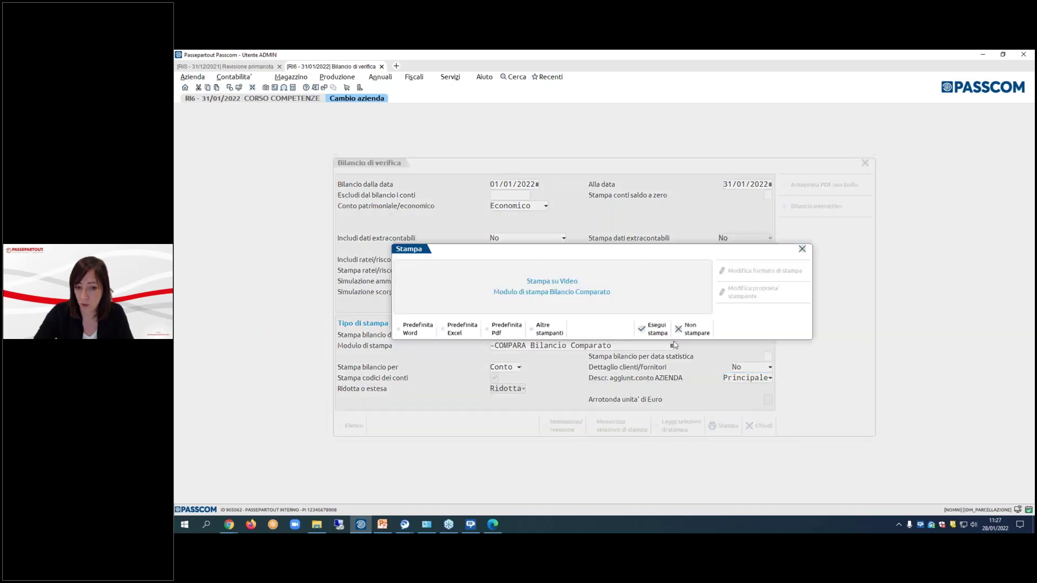
pyautogui.click(653, 330)
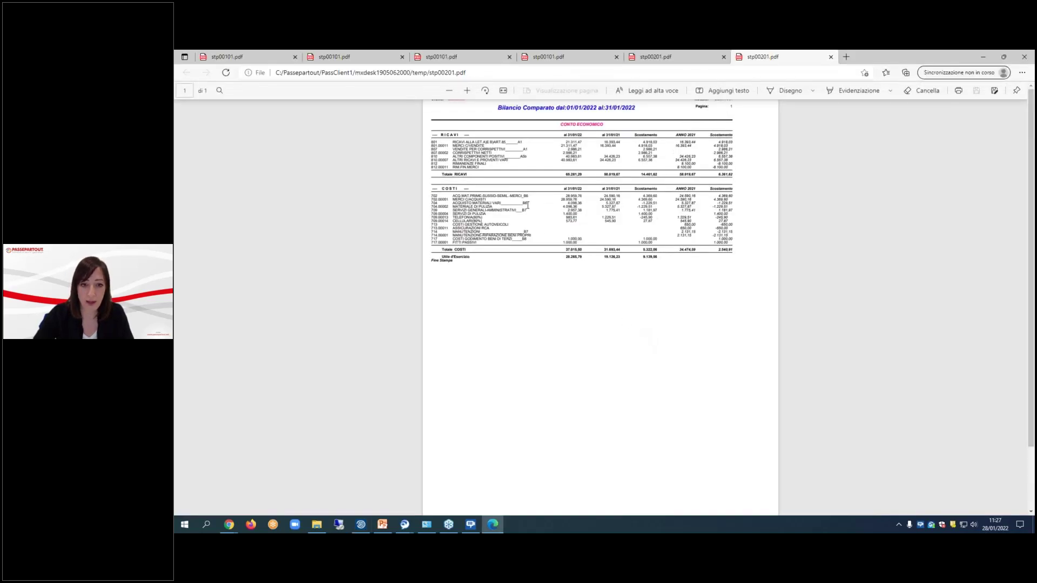
pyautogui.click(465, 91)
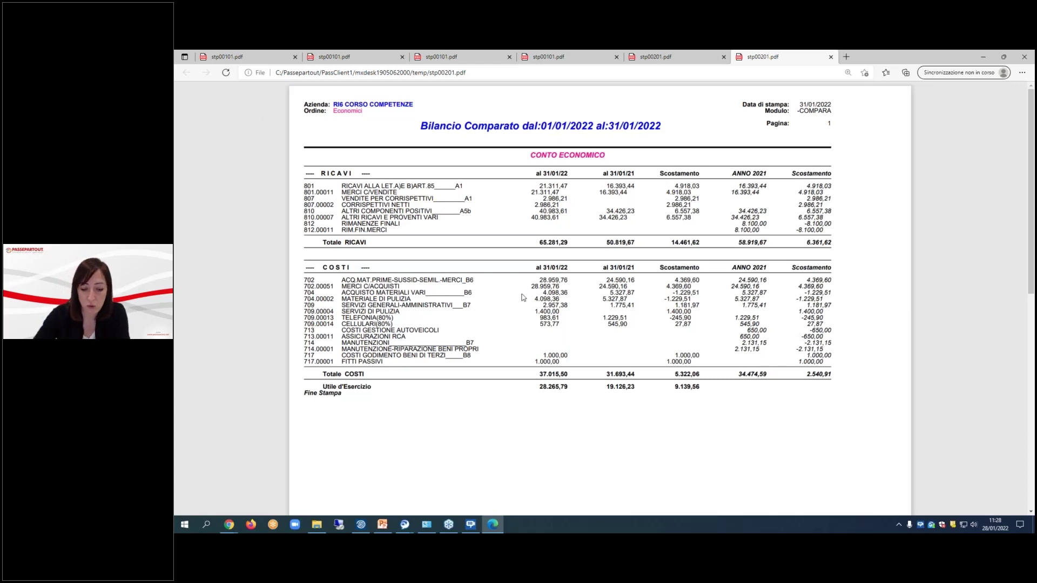
# - Switch back to Passcom's trial balance window, set Conto patrimoniale/economico to Entrambi, and view the print type options
pyautogui.click(362, 526)
pyautogui.click(531, 206)
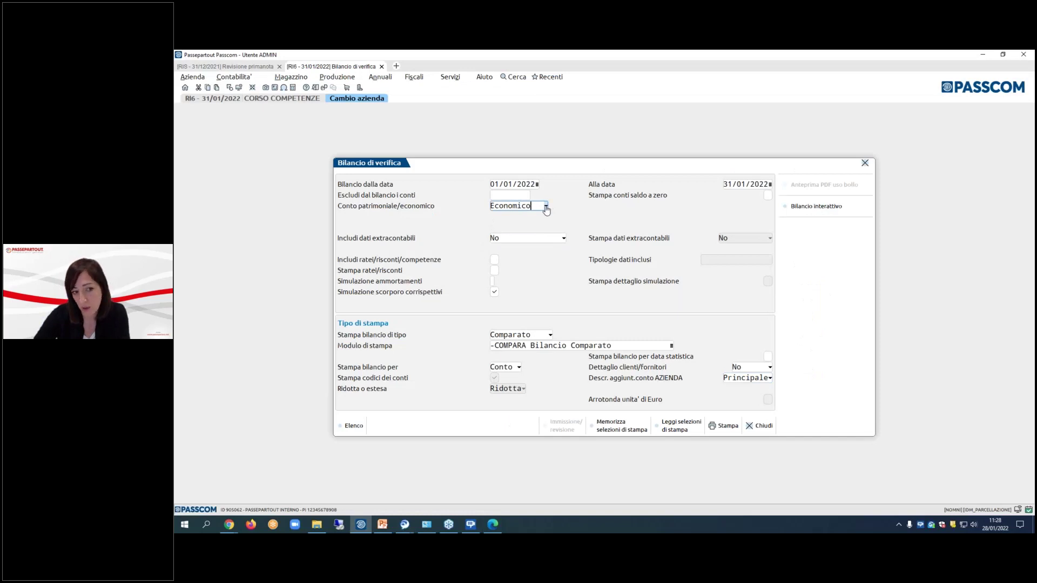
pyautogui.click(546, 207)
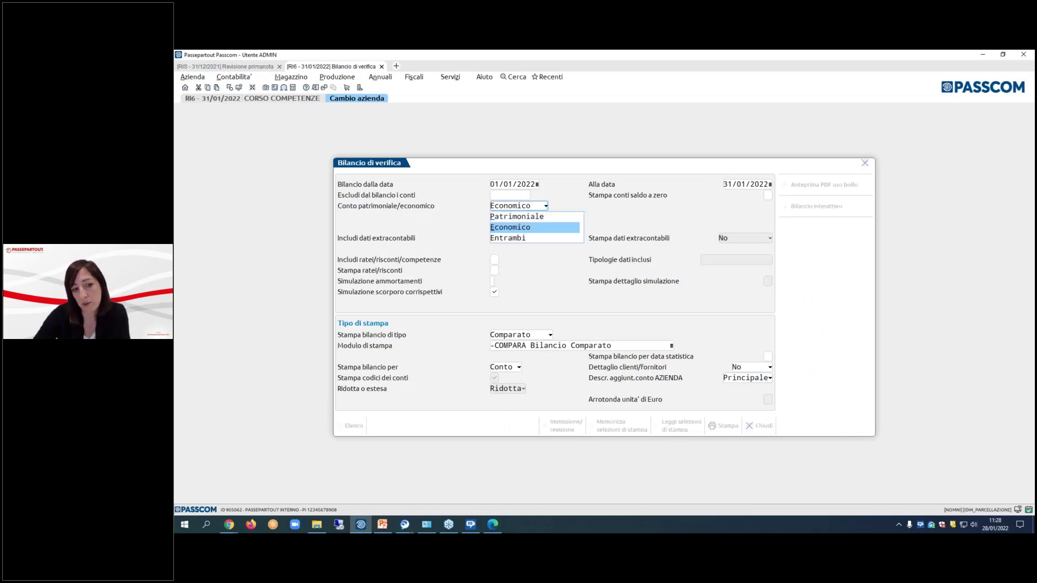
pyautogui.click(530, 240)
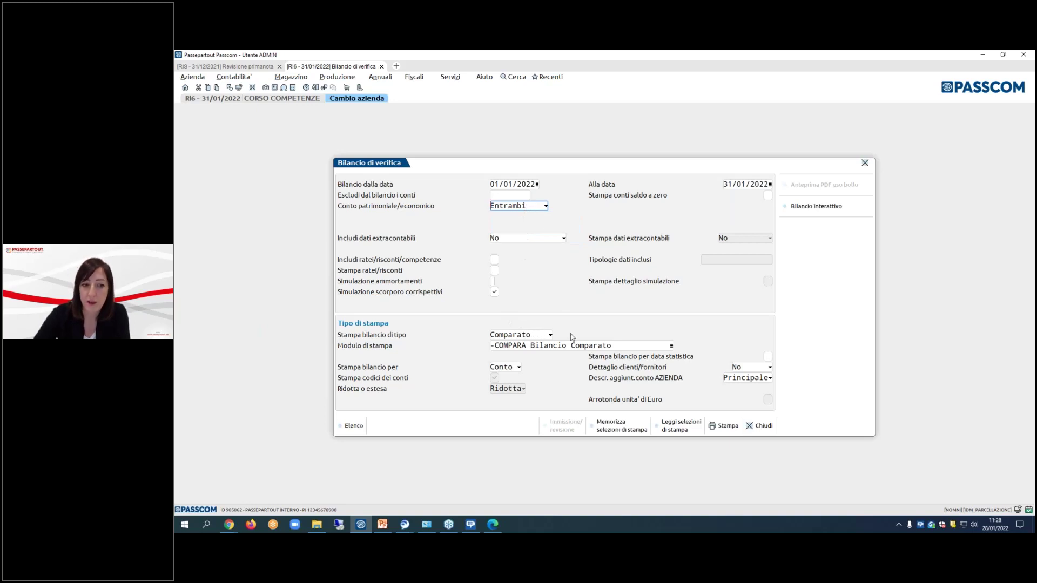
pyautogui.click(548, 335)
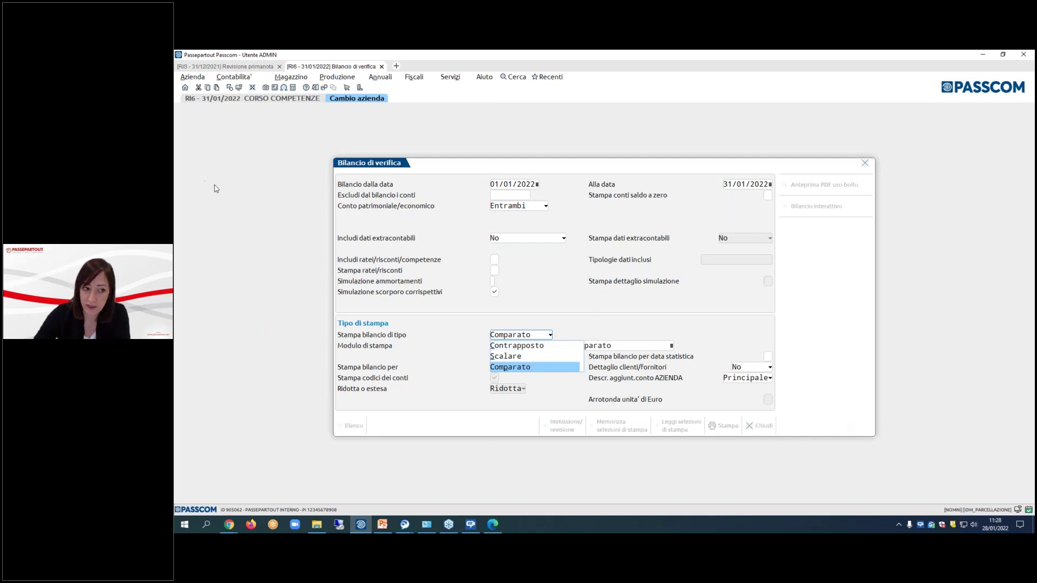
# - Open Ammortamento/registro cespiti and set the operation date to 31/01/2022
pyautogui.click(378, 80)
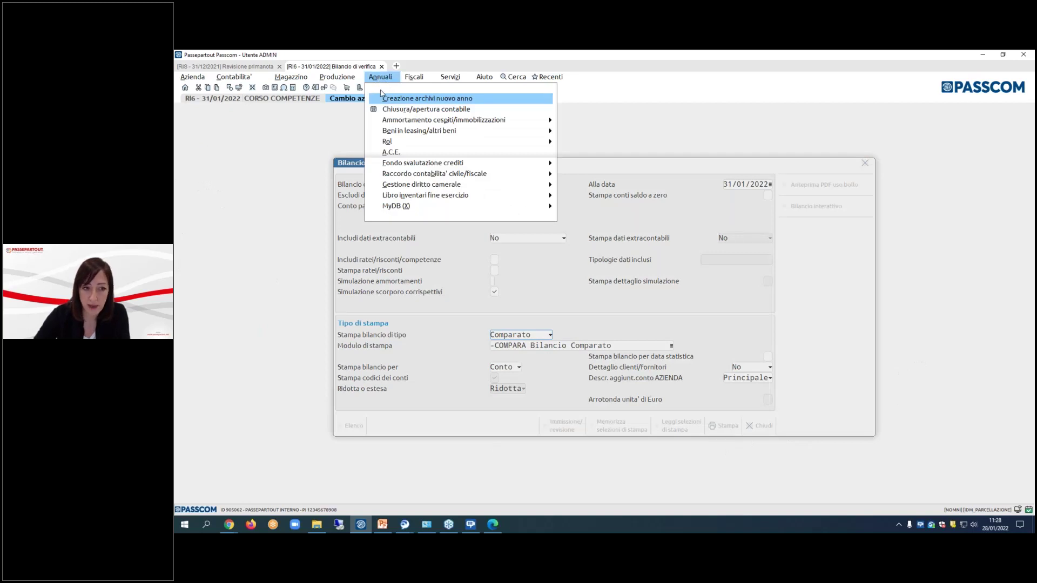
pyautogui.moveTo(402, 121)
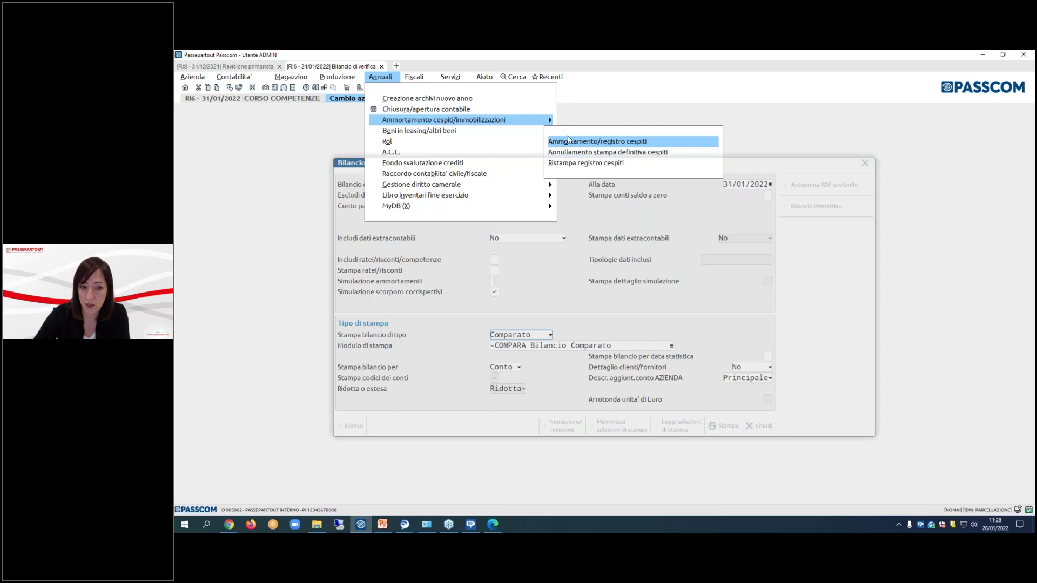
pyautogui.click(647, 143)
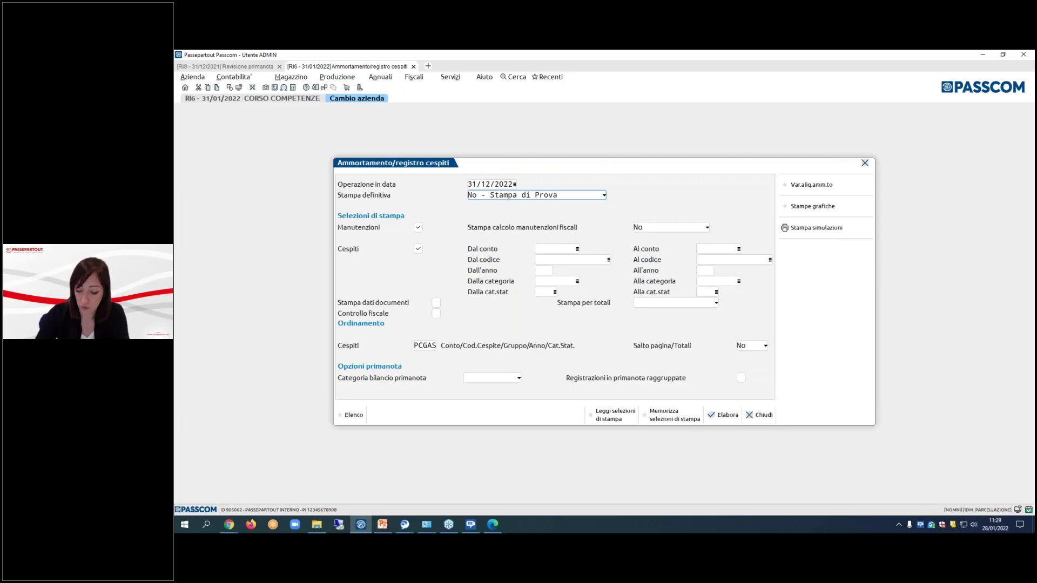
pyautogui.click(491, 184)
pyautogui.write('3101')
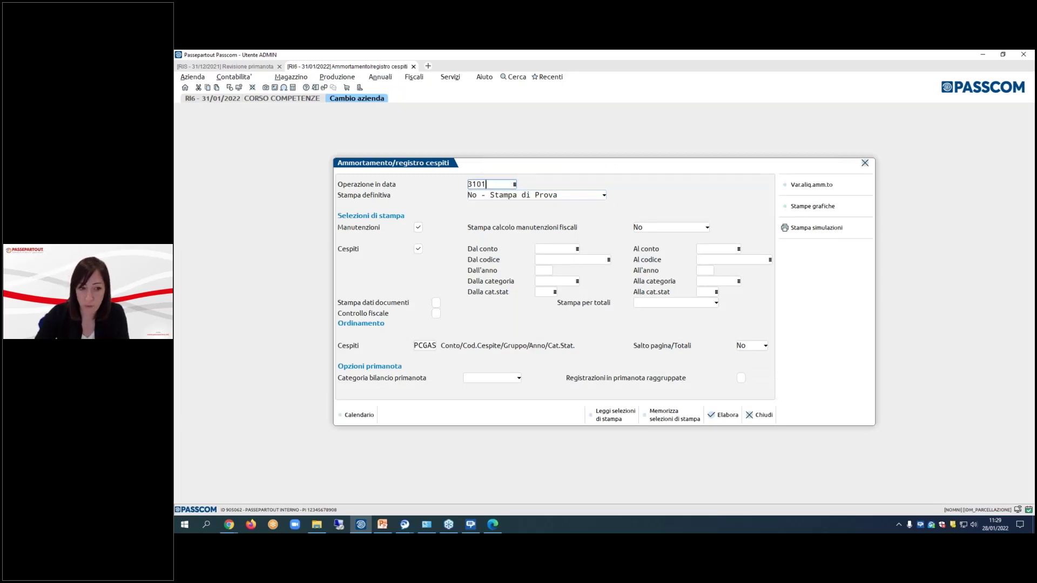
pyautogui.write('22')
pyautogui.press('Return')
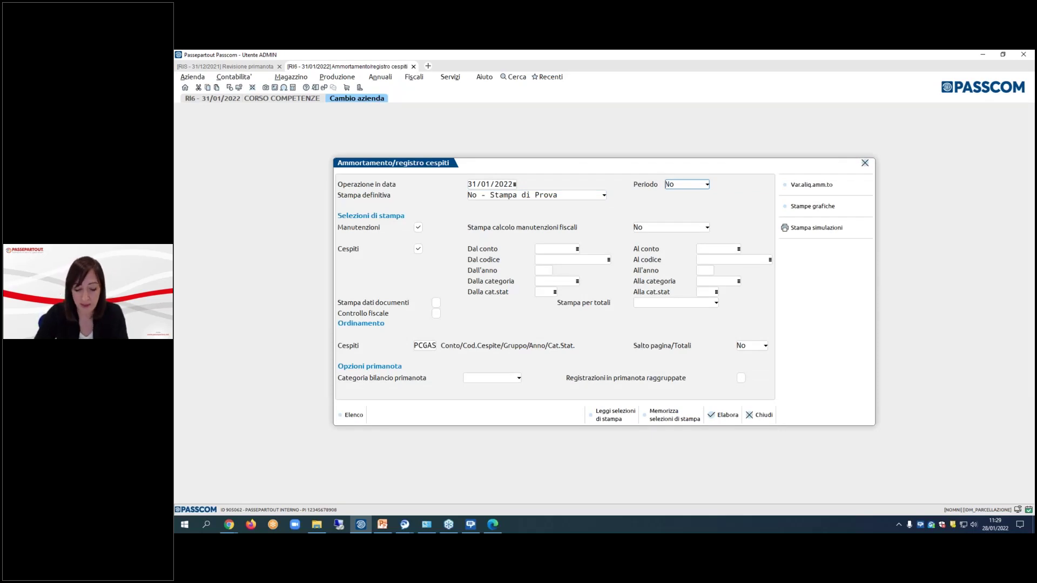
# - Set the depreciation Periodo to Tutti and accept processing intangible assets for the full quota
pyautogui.press('F4')
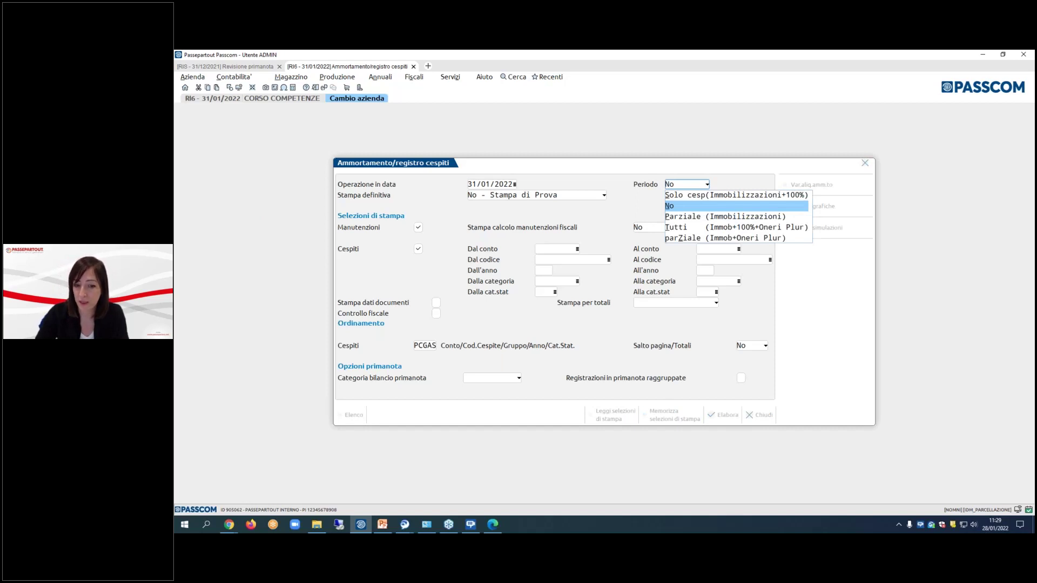
pyautogui.press('Down')
pyautogui.press('Down')
pyautogui.press('Return')
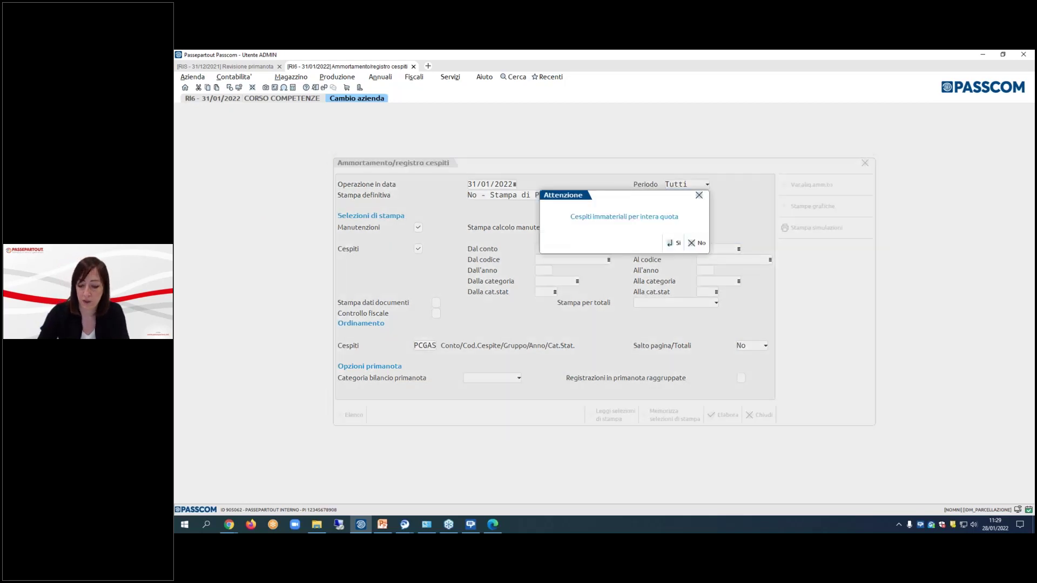
pyautogui.press('Return')
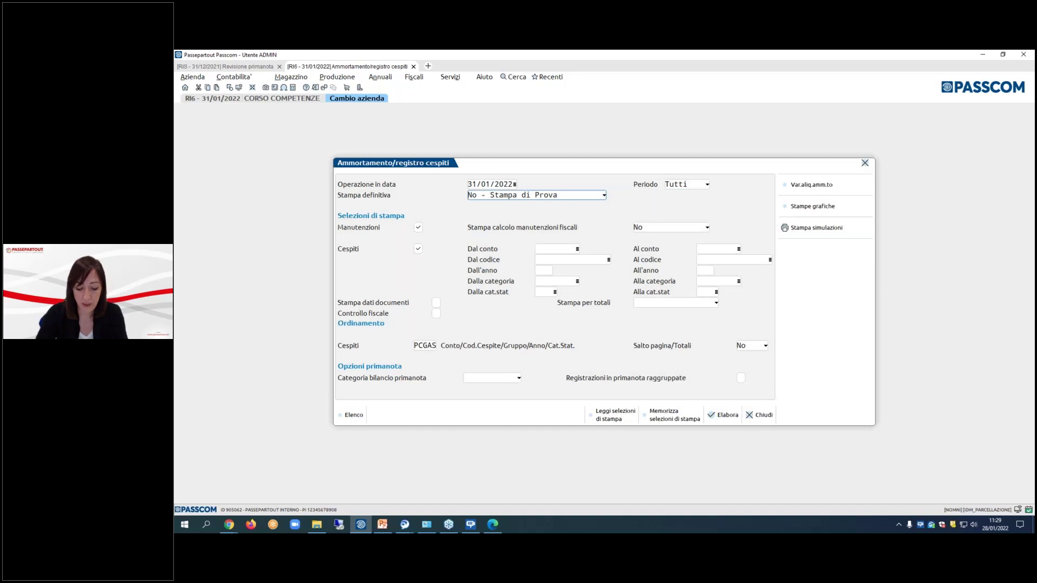
# - Set Stampa definitiva to Reg.primanota su file esterno for the asset depreciation run
pyautogui.hotkey('alt', 'Down')
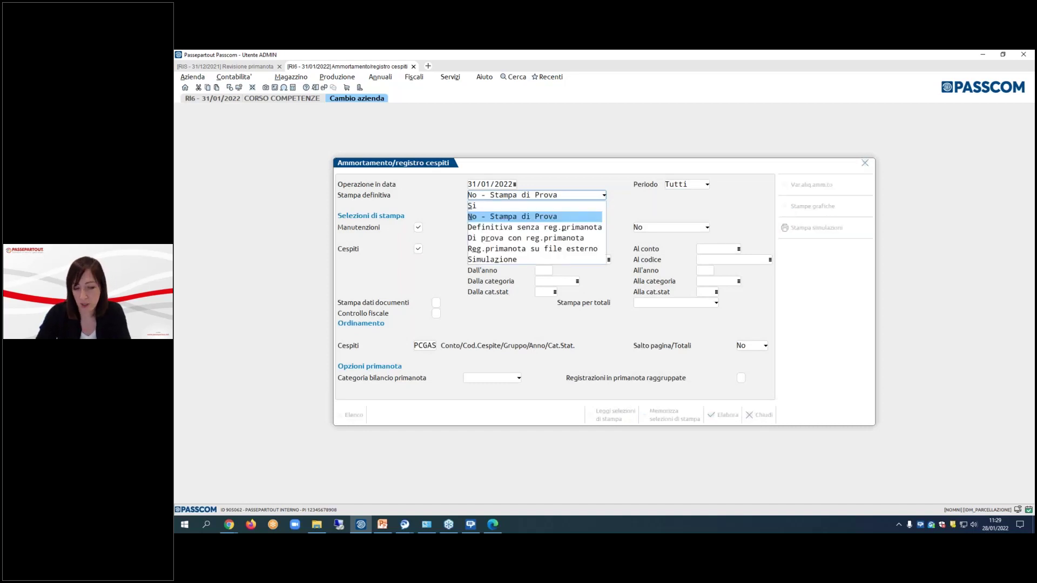
pyautogui.press('Down')
pyautogui.press('Down')
pyautogui.press('Down')
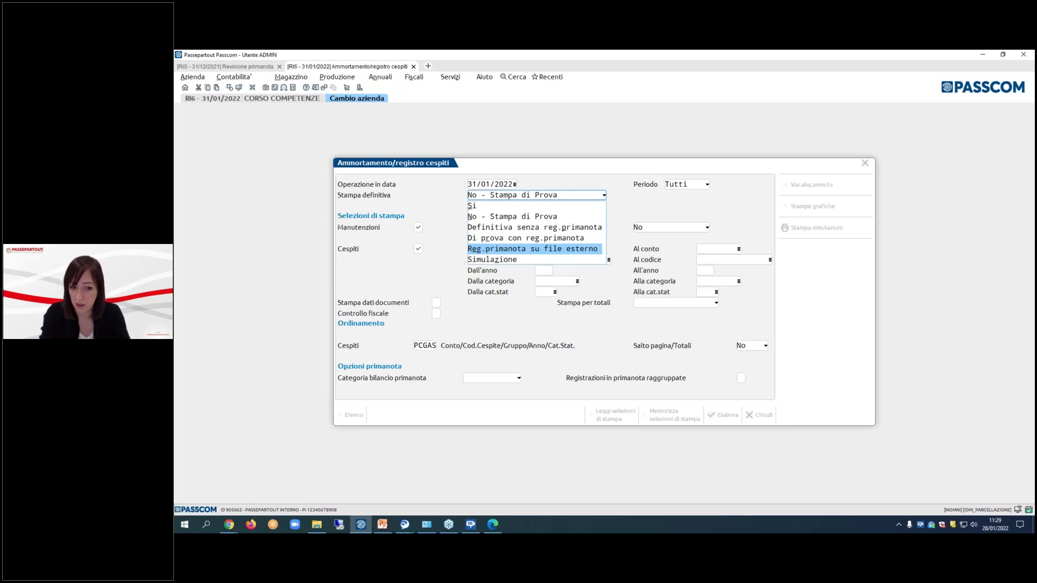
pyautogui.press('Down')
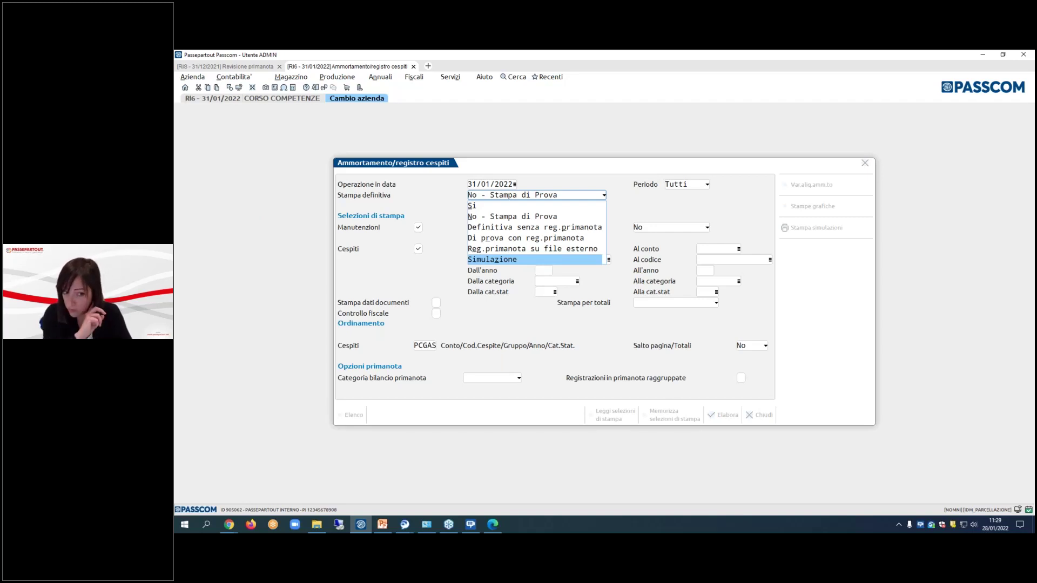
pyautogui.press('Up')
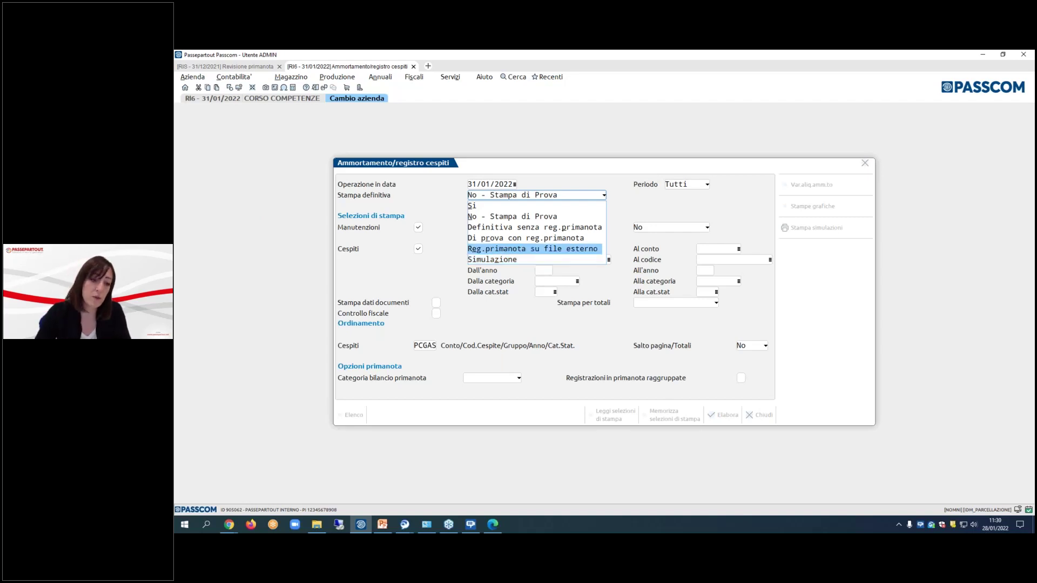
pyautogui.press('Return')
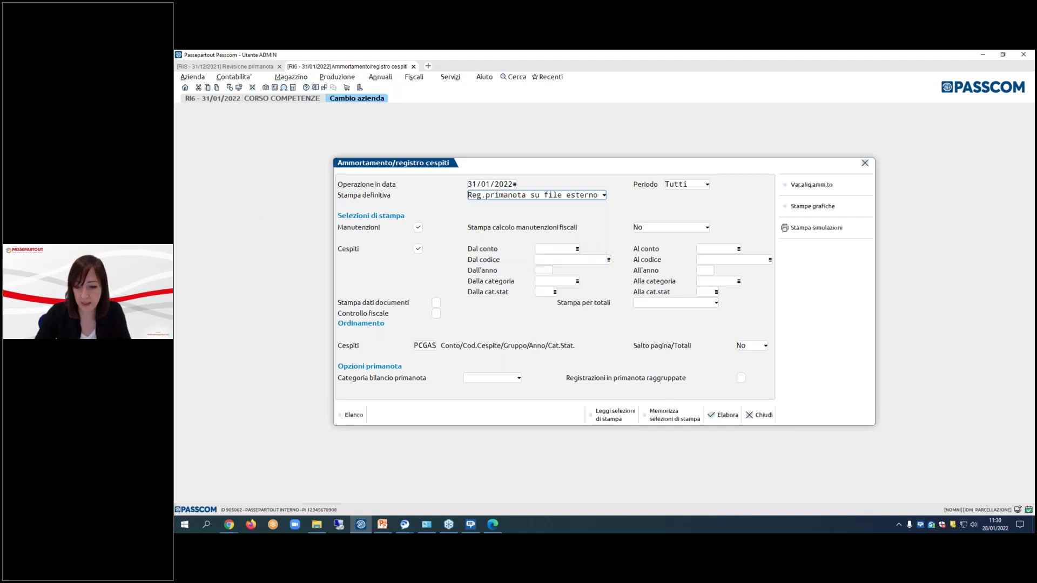
pyautogui.press('Return')
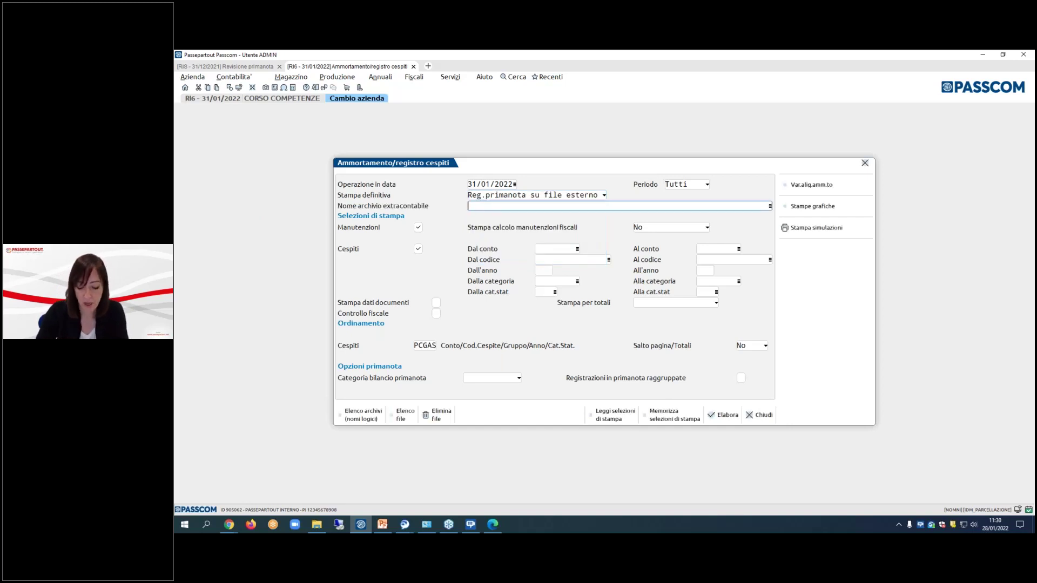
# - Name the off-book archive amm.31.01.22 and add it to the external archives table with logical name AMM.31.01.22
pyautogui.write('amm.')
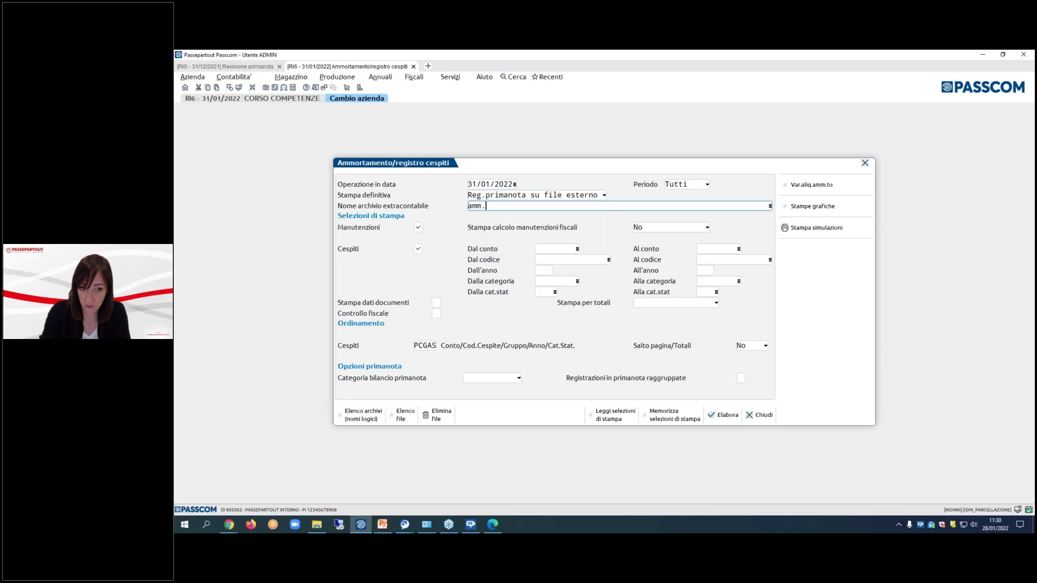
pyautogui.write('31.01')
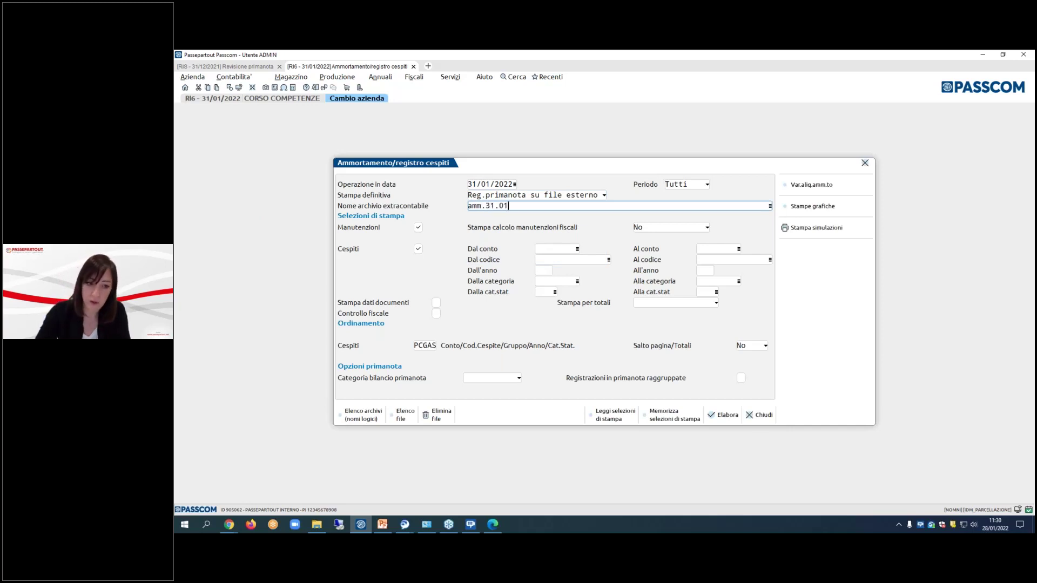
pyautogui.write('.22')
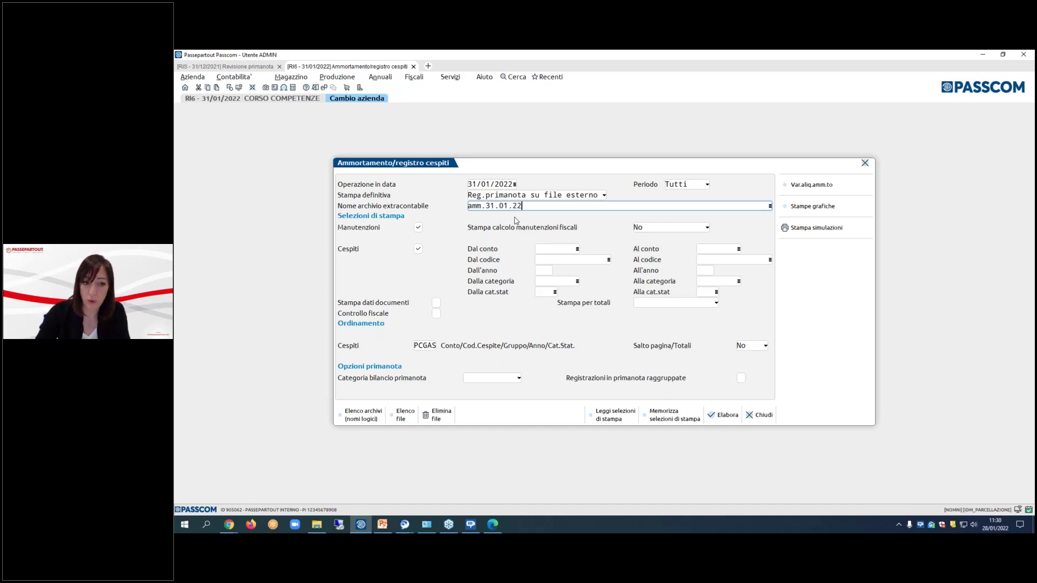
pyautogui.press('Return')
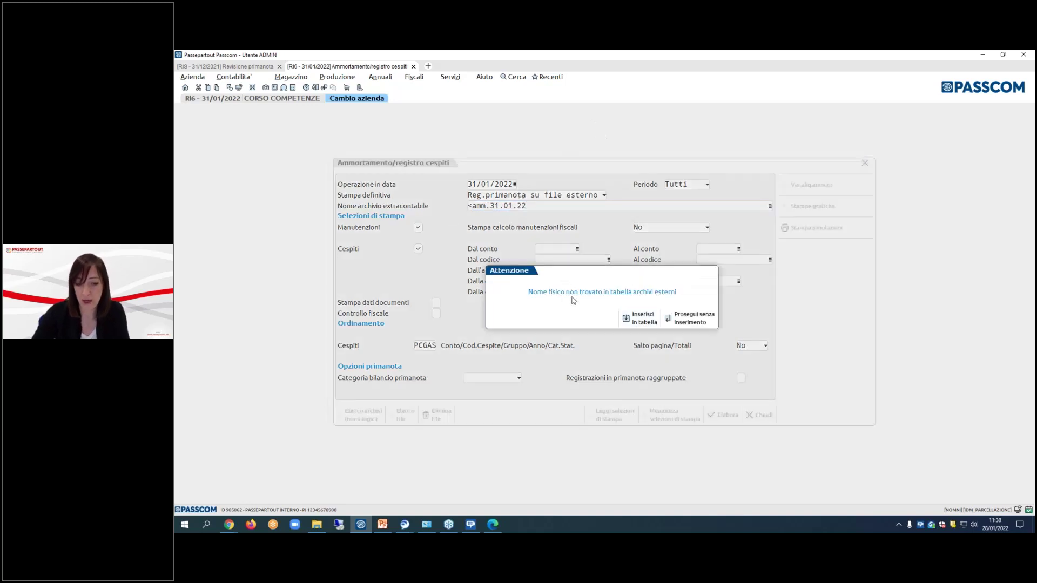
pyautogui.click(639, 323)
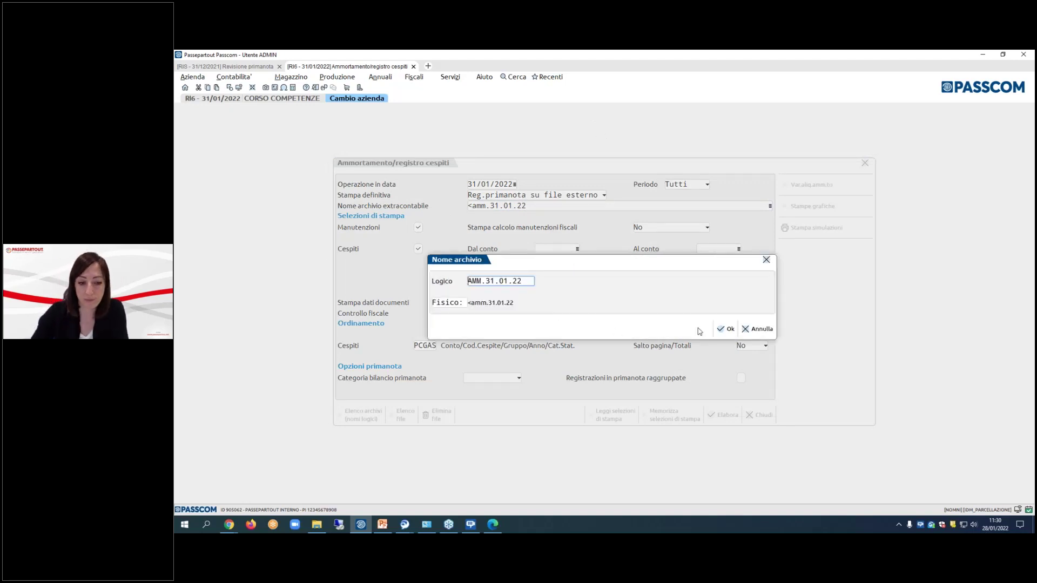
pyautogui.click(727, 332)
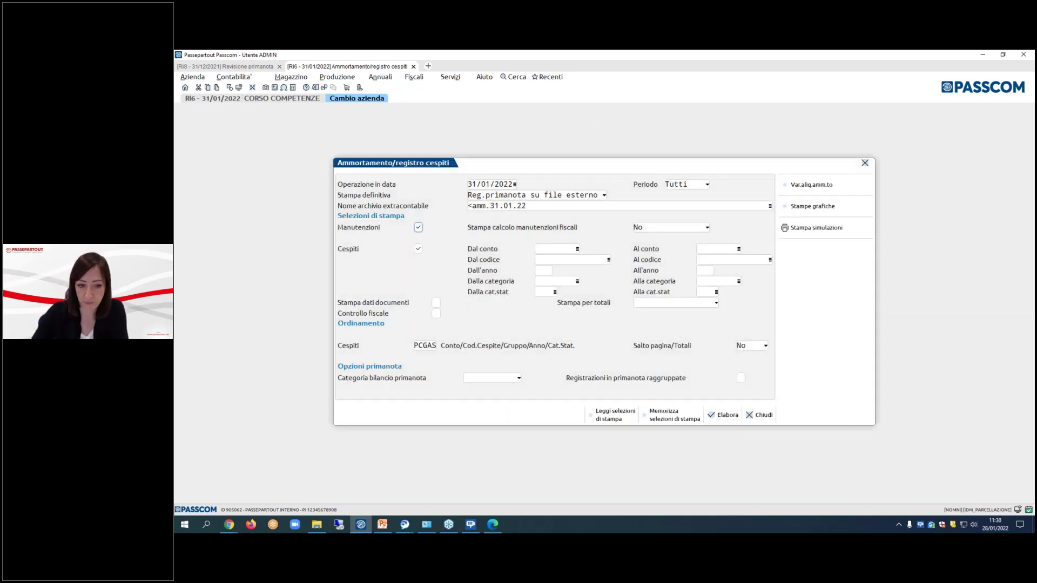
# - Process the depreciation, display the Registro dei cespiti as a PDF, and examine the depreciation amounts and legend
pyautogui.click(727, 416)
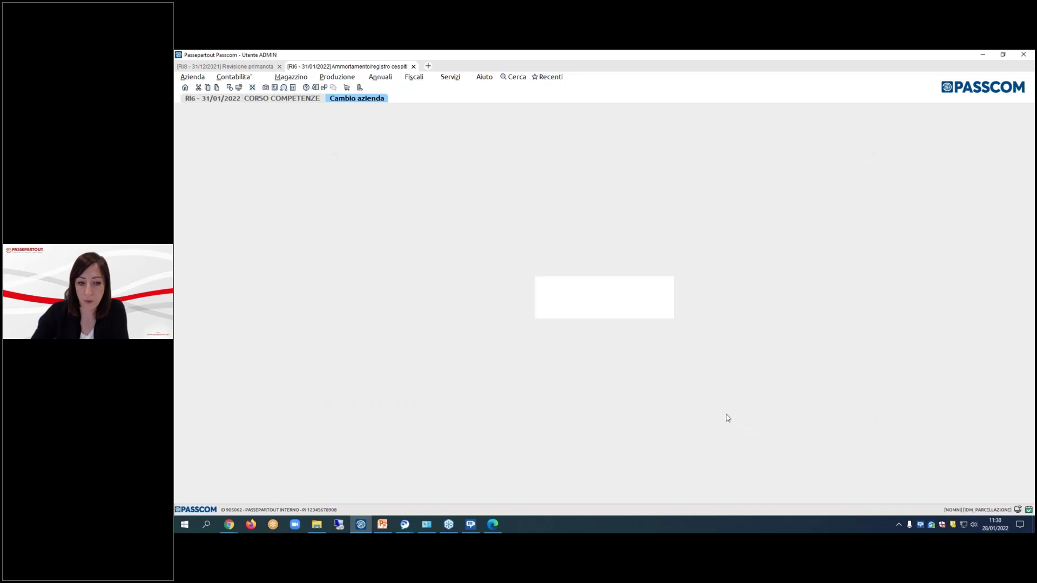
pyautogui.click(658, 334)
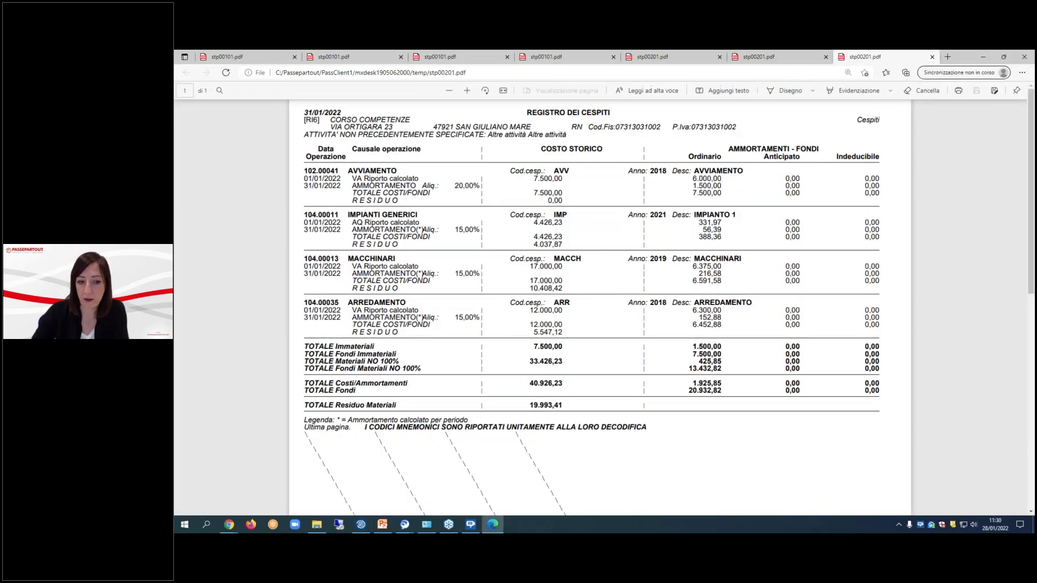
pyautogui.scroll(-3, 490, 294)
pyautogui.scroll(3, 410, 254)
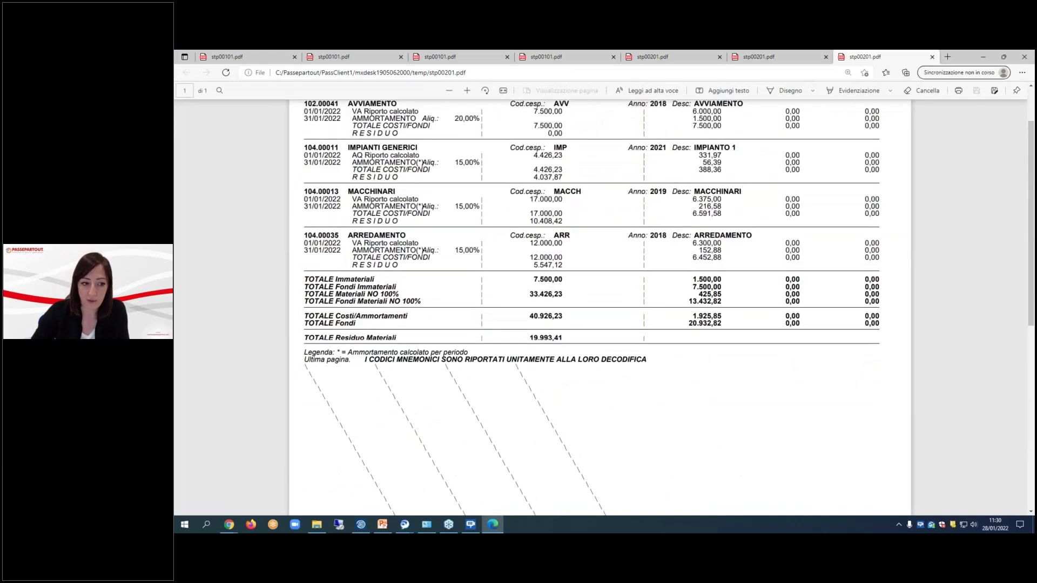
pyautogui.doubleClick(311, 210)
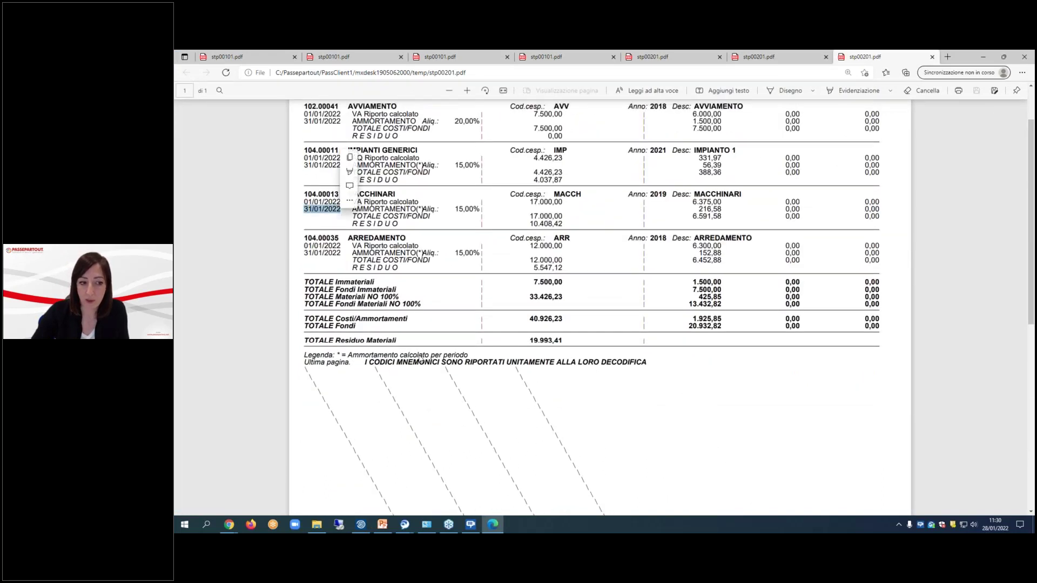
# - Switch back to Passcom and open Archivi extracontabili under the accounting off-book data
pyautogui.click(361, 525)
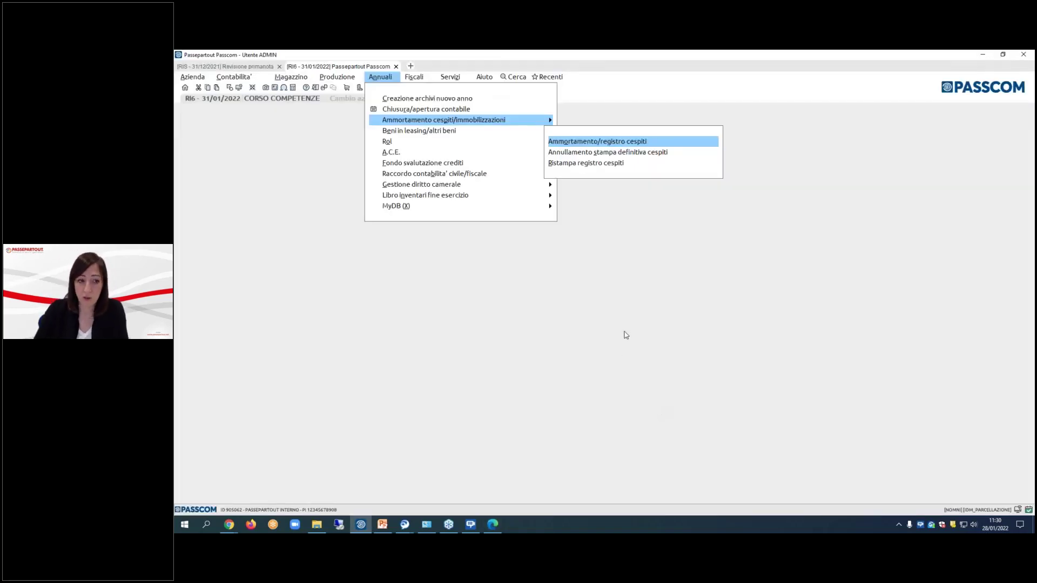
pyautogui.press('Left')
pyautogui.press('Left')
pyautogui.press('Left')
pyautogui.press('Left')
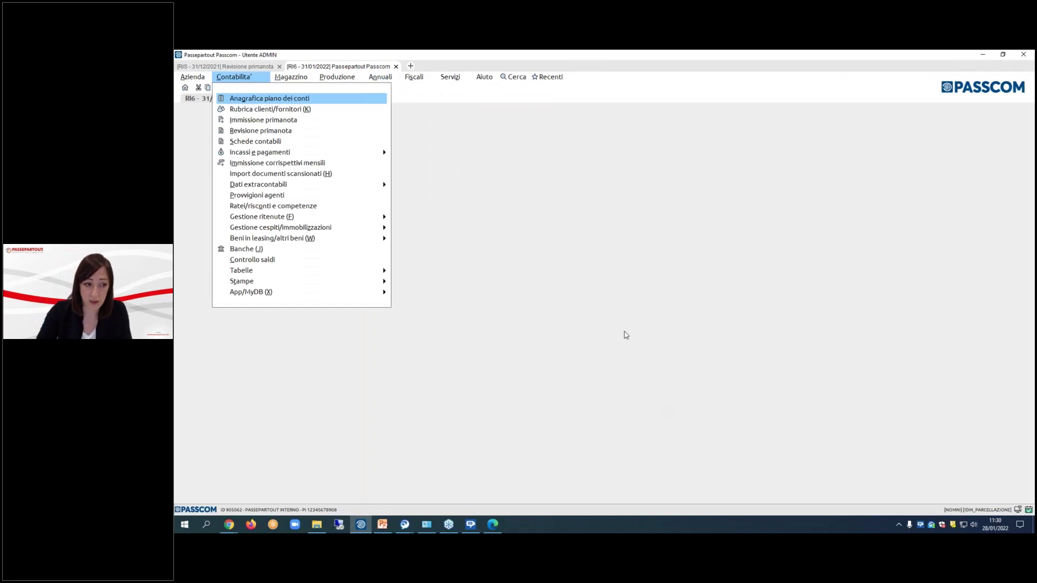
pyautogui.press('Down')
pyautogui.press('Down')
pyautogui.press('Down')
pyautogui.press('Down')
pyautogui.press('Down')
pyautogui.press('Down')
pyautogui.press('Down')
pyautogui.press('Down')
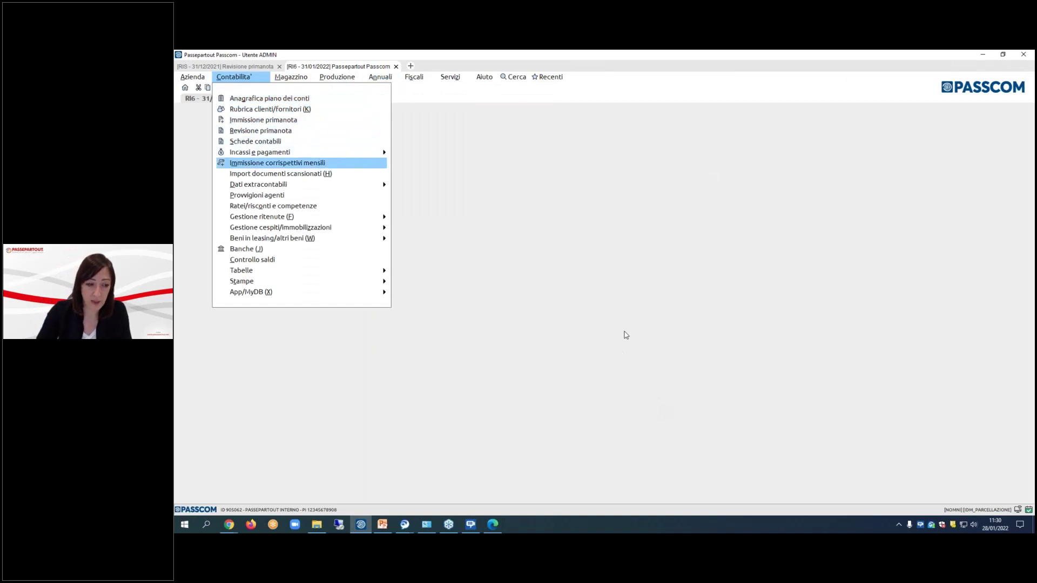
pyautogui.press('Right')
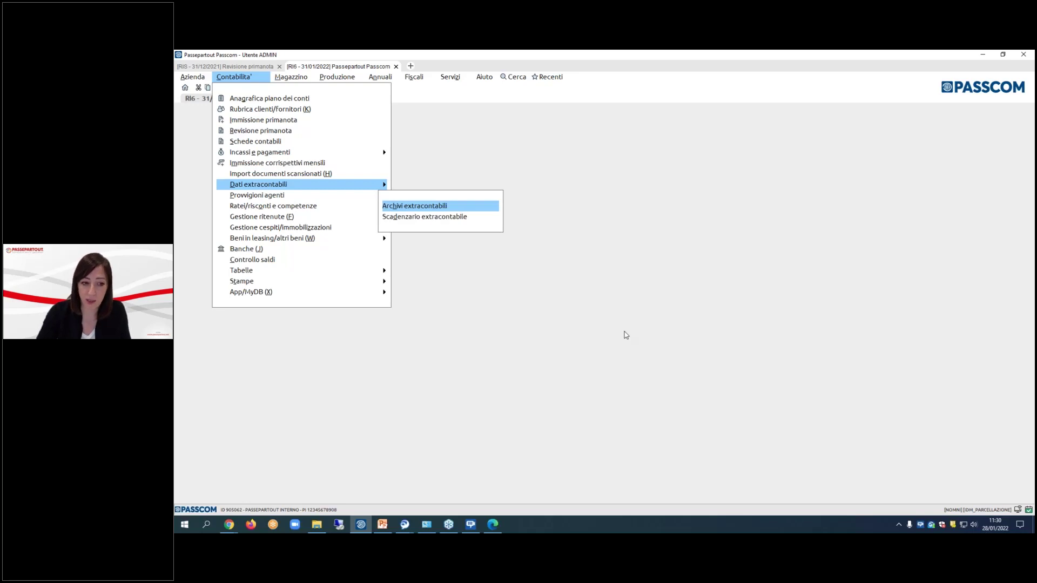
pyautogui.press('Return')
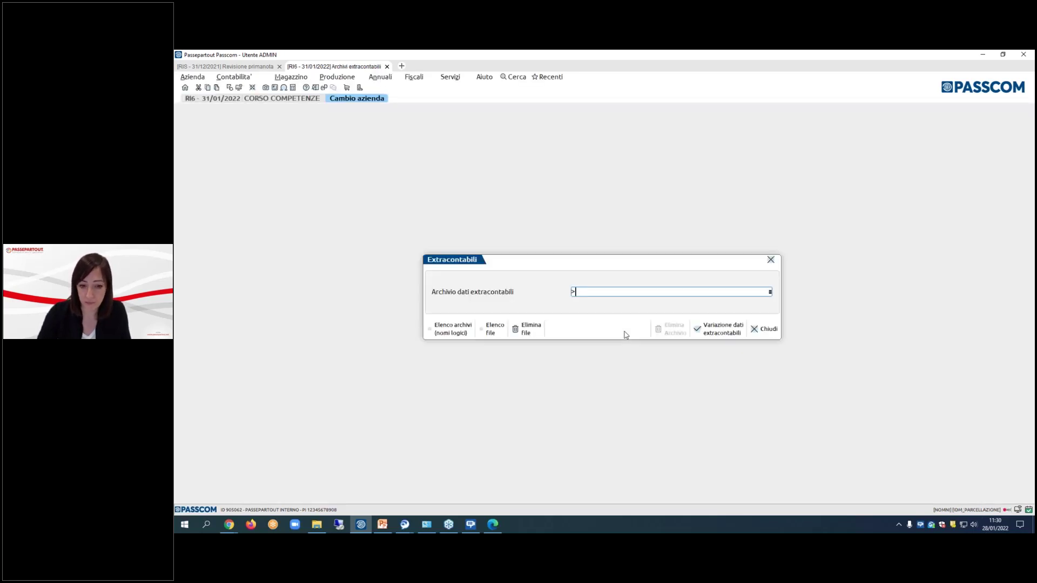
# - Select the AMM.31.01.22 archive, review its off-book depreciation entries, and close the archive
pyautogui.click(454, 331)
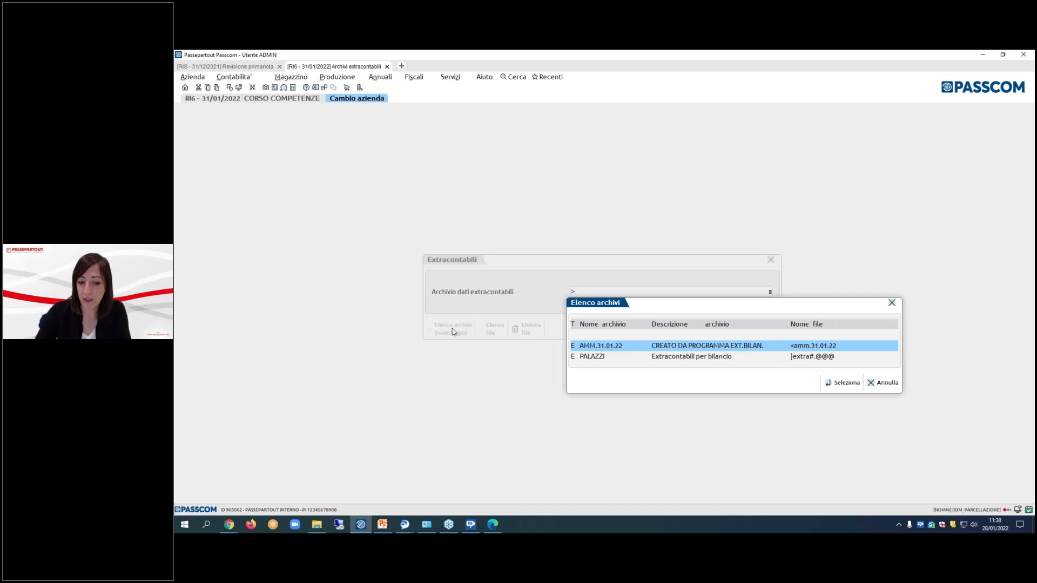
pyautogui.press('Return')
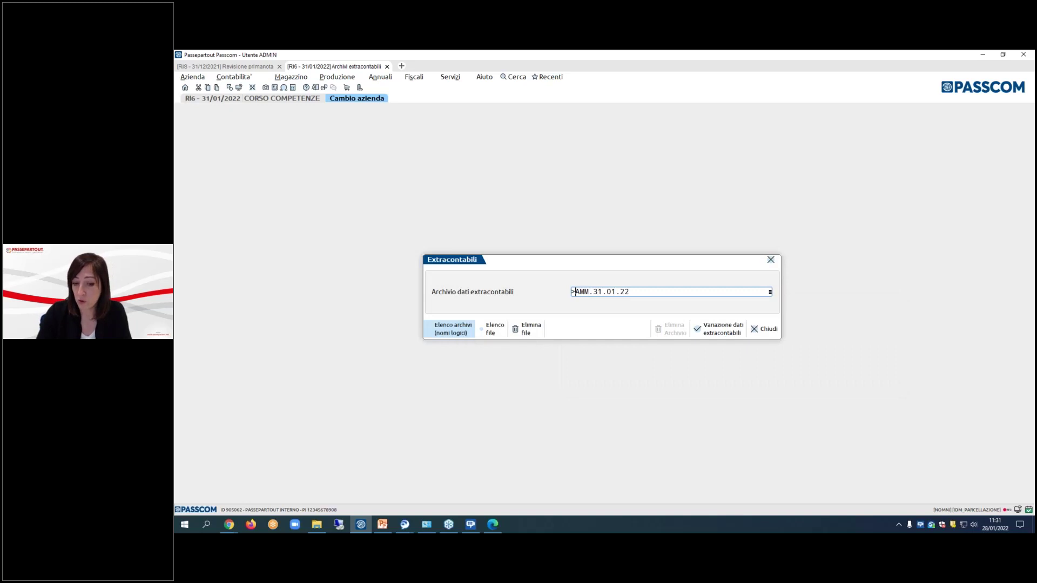
pyautogui.click(722, 331)
pyautogui.click(711, 369)
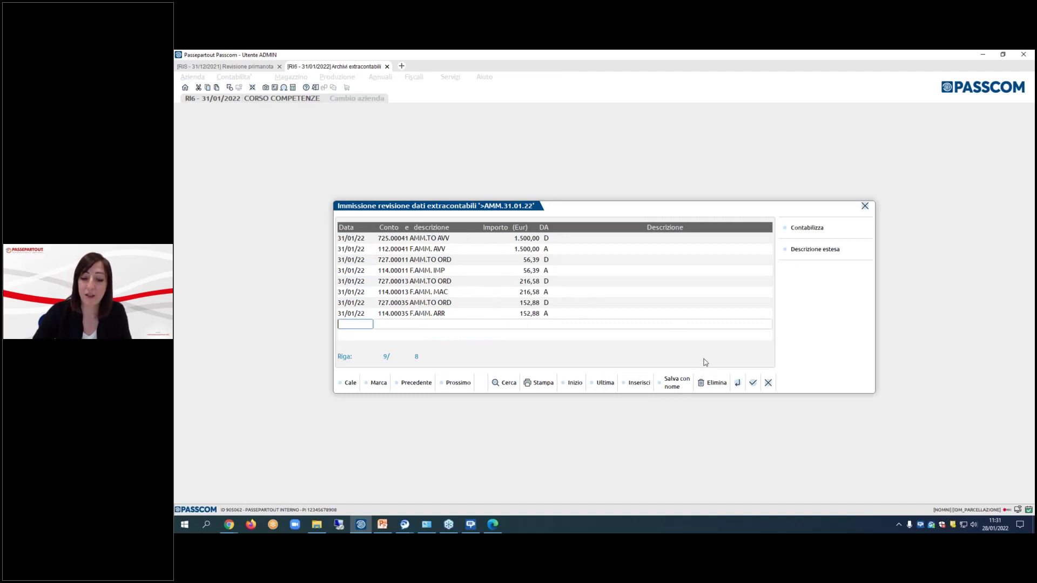
pyautogui.click(752, 382)
pyautogui.click(766, 331)
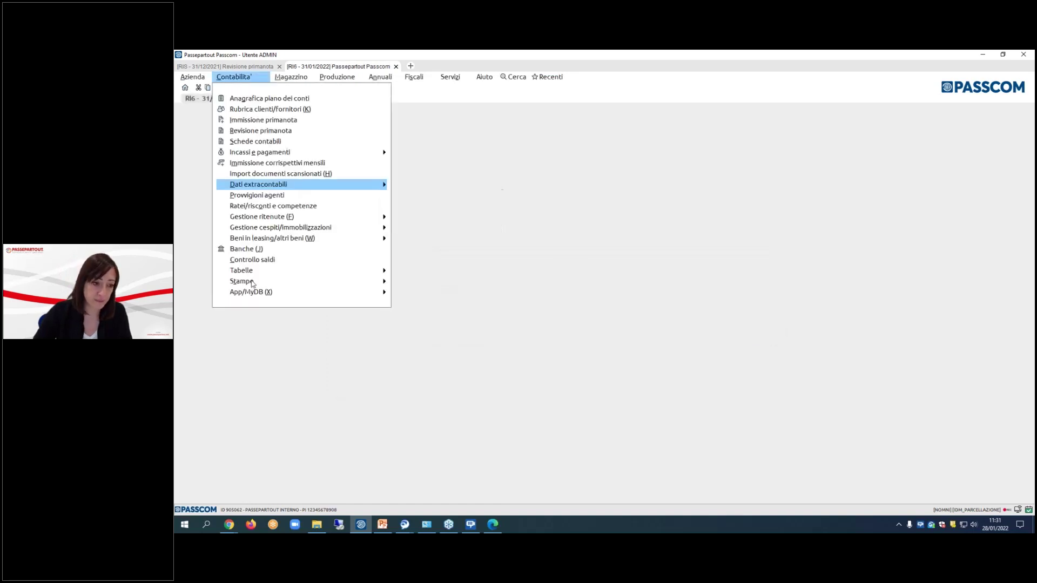
# - Open the Bilancio di verifica print and go through its date, account exclusion, zero-balance and Conto patrimoniale/economico settings
pyautogui.moveTo(253, 283)
pyautogui.moveTo(436, 341)
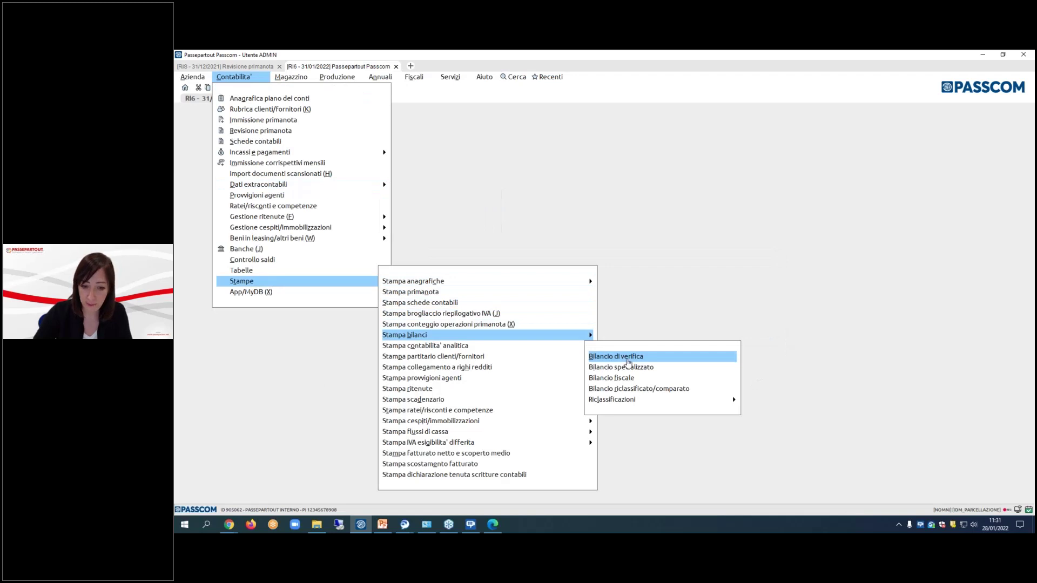
pyautogui.press('Return')
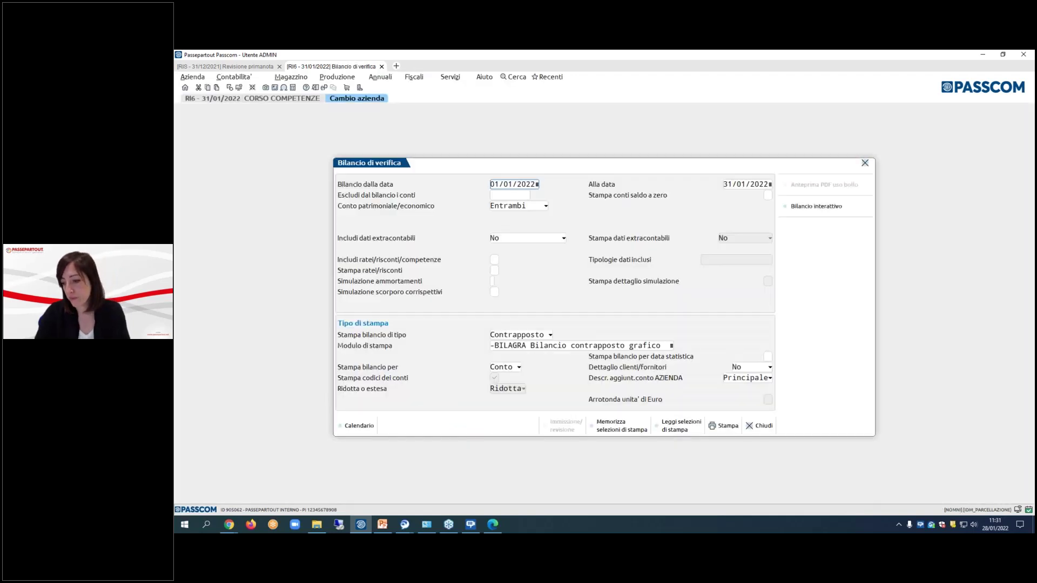
pyautogui.click(747, 184)
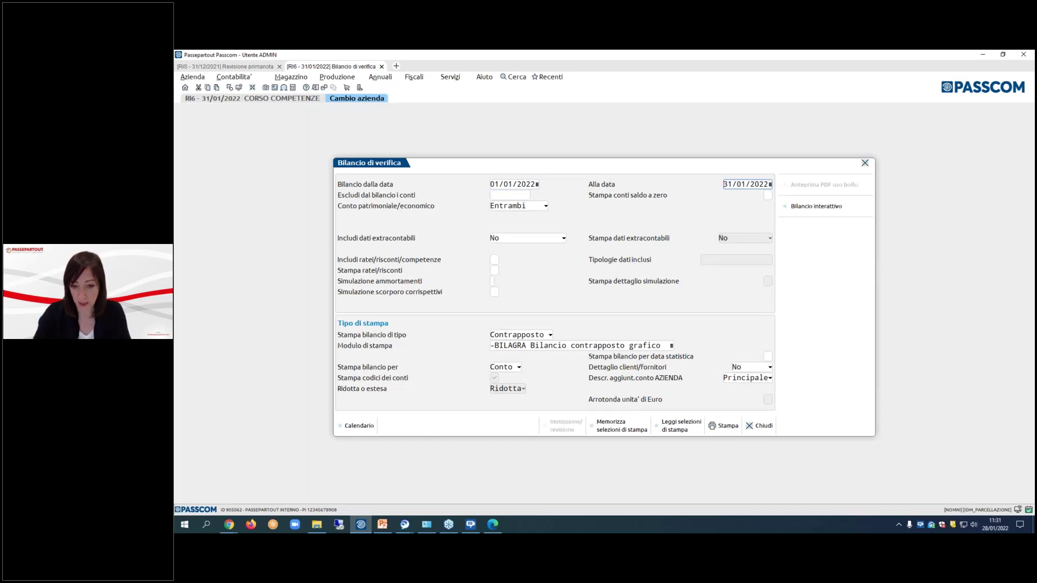
pyautogui.click(510, 195)
pyautogui.click(767, 195)
pyautogui.click(507, 206)
# - Set Includi dati extracontabili to Si and choose the AMM.31.01.22 archive for the trial balance
pyautogui.click(526, 239)
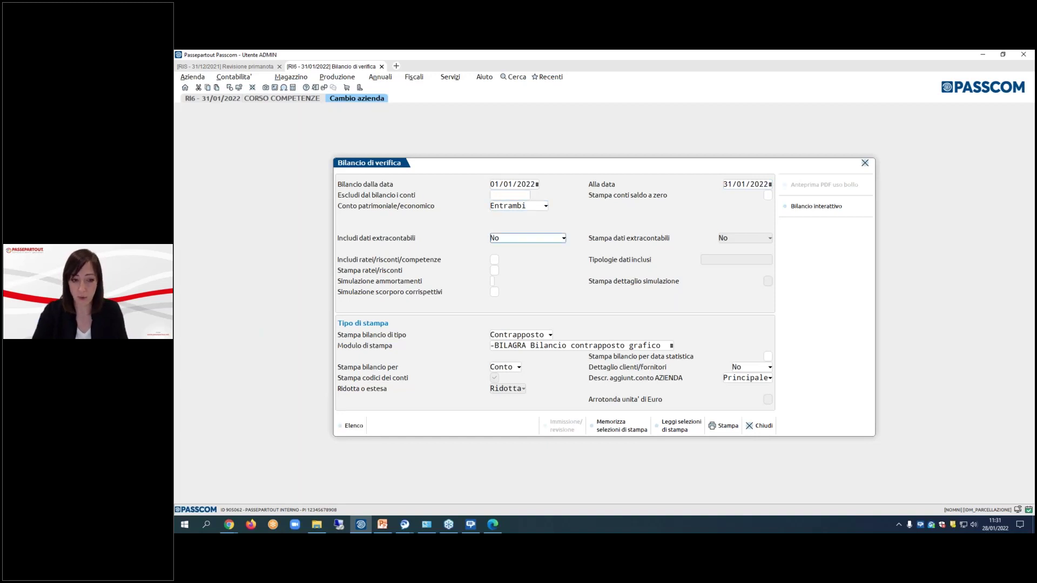
pyautogui.press('F2')
pyautogui.press('Up')
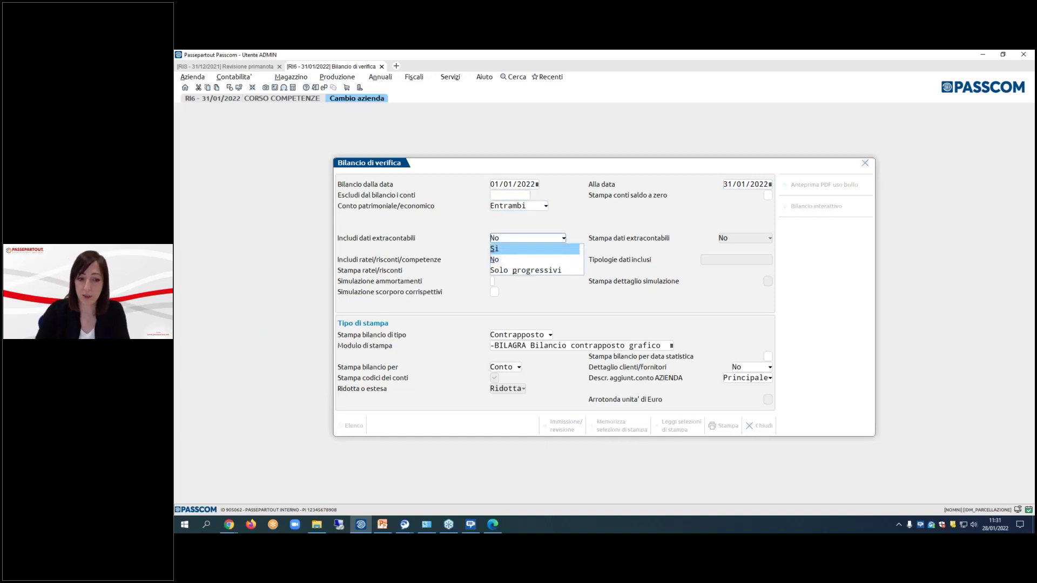
pyautogui.press('Return')
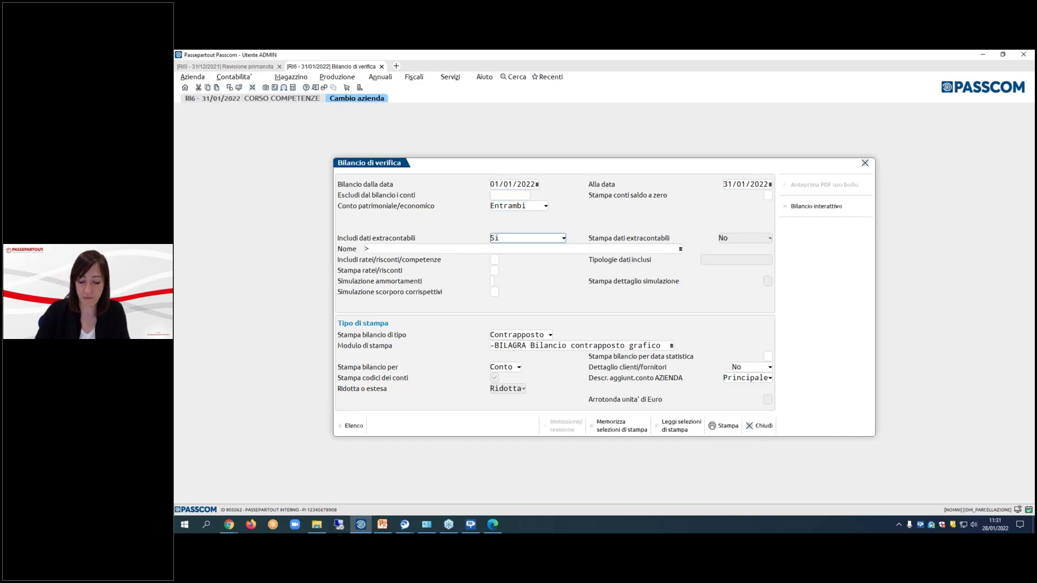
pyautogui.click(395, 250)
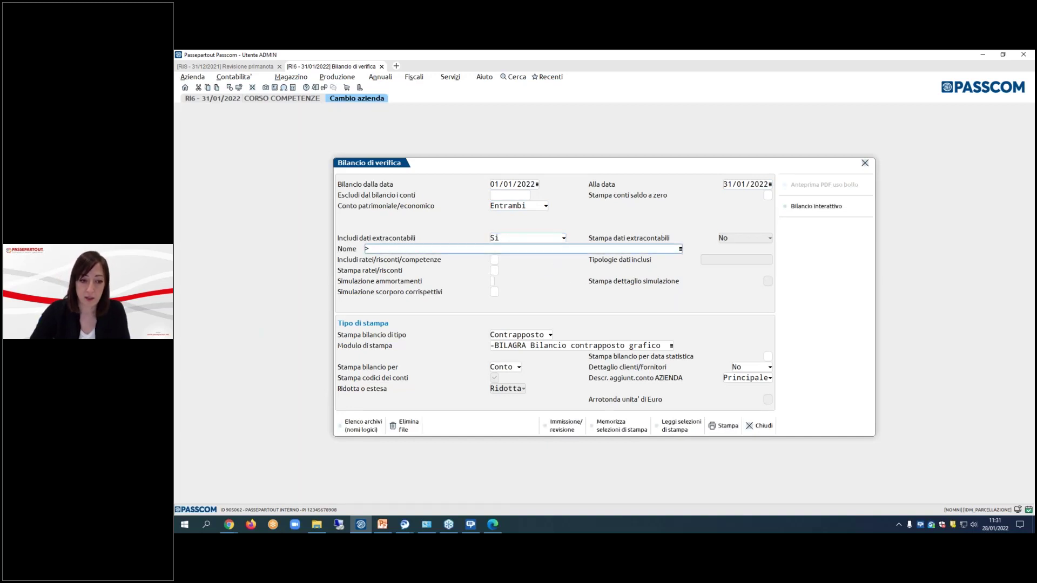
pyautogui.click(362, 429)
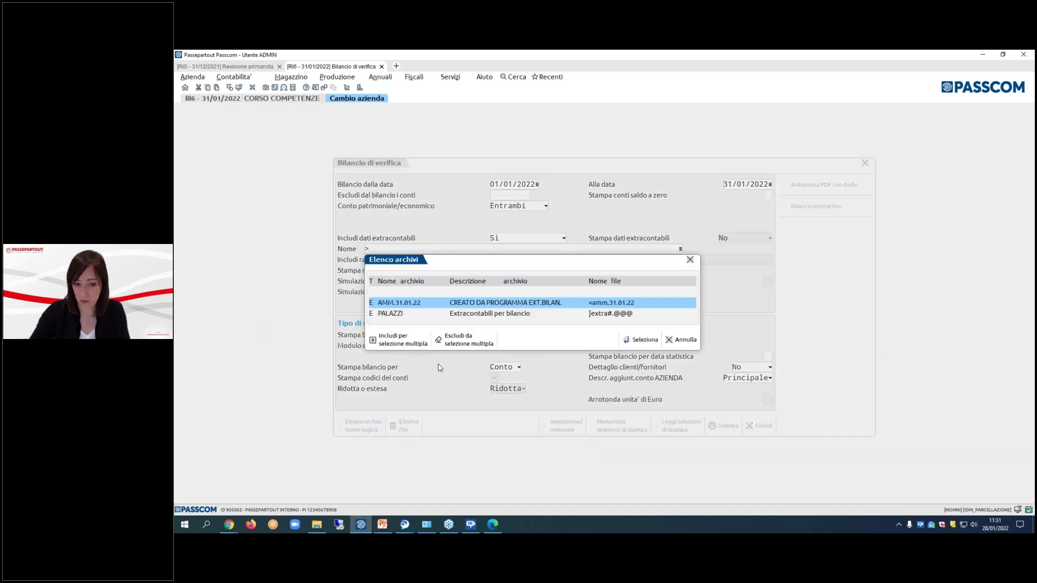
pyautogui.click(639, 340)
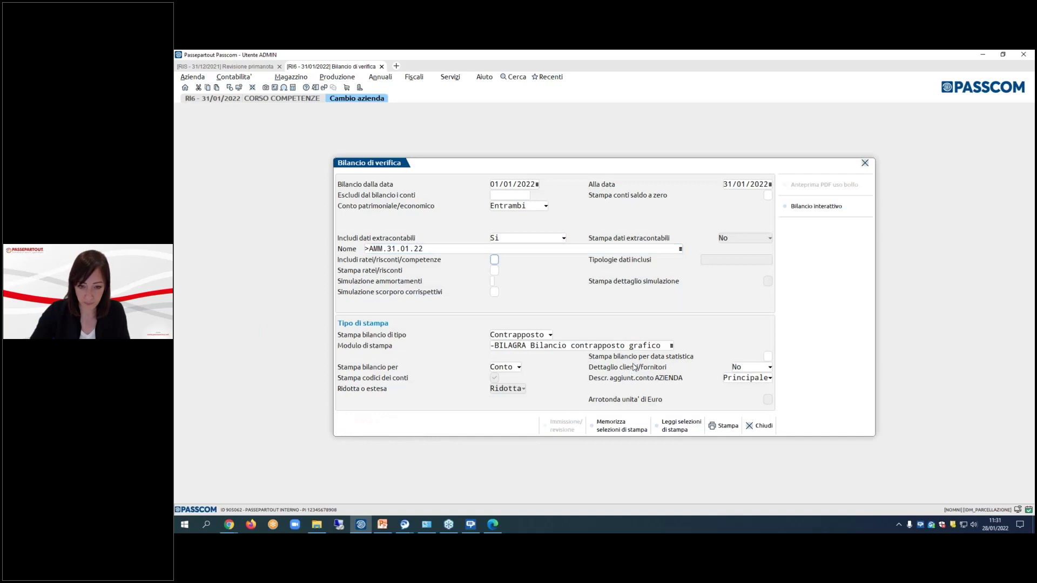
pyautogui.click(529, 241)
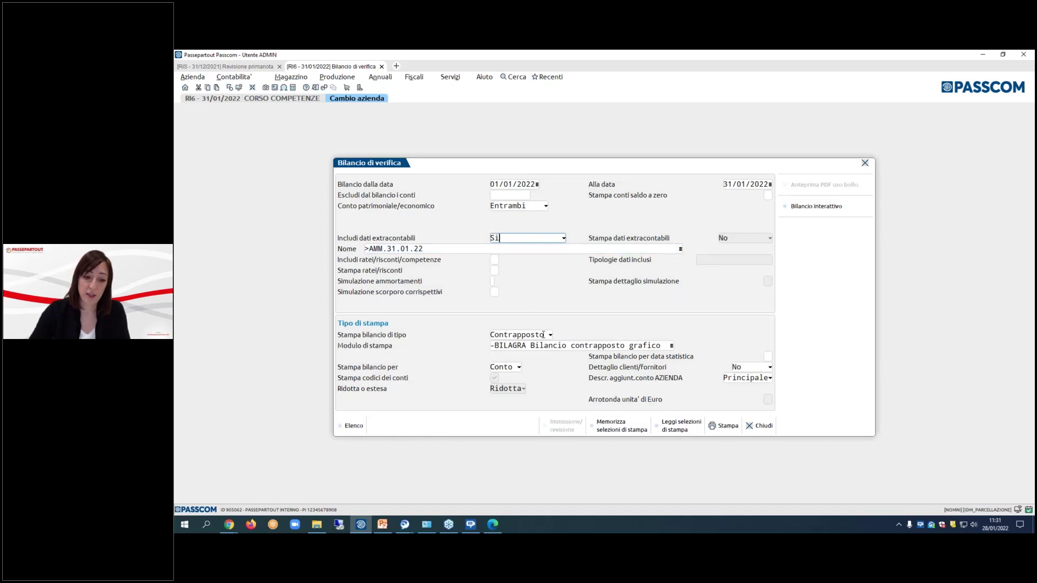
# - Change the trial balance's Modulo di stampa to Standard and set Stampa dati extracontabili to Tutti
pyautogui.click(627, 345)
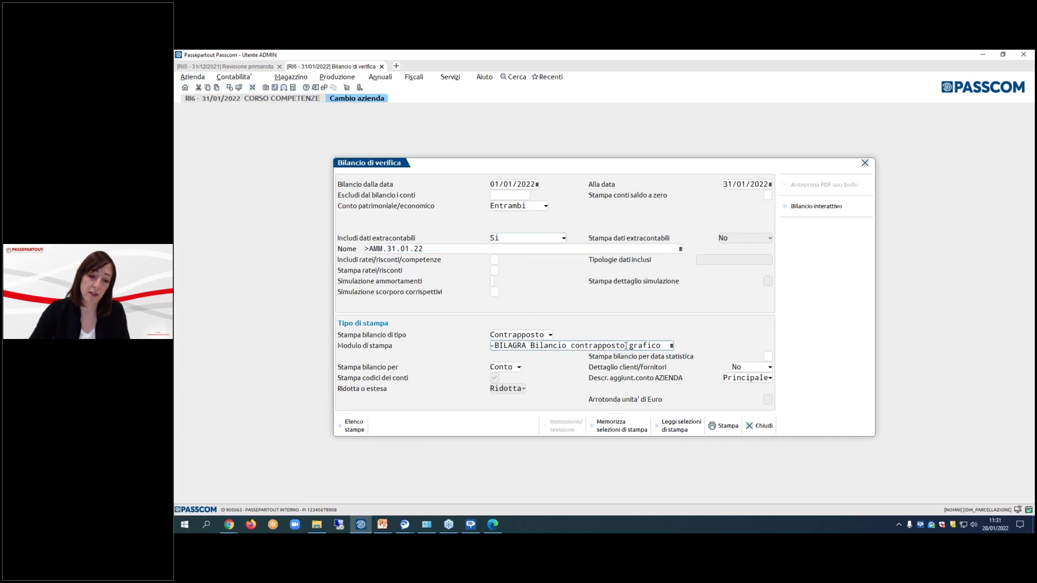
pyautogui.click(671, 348)
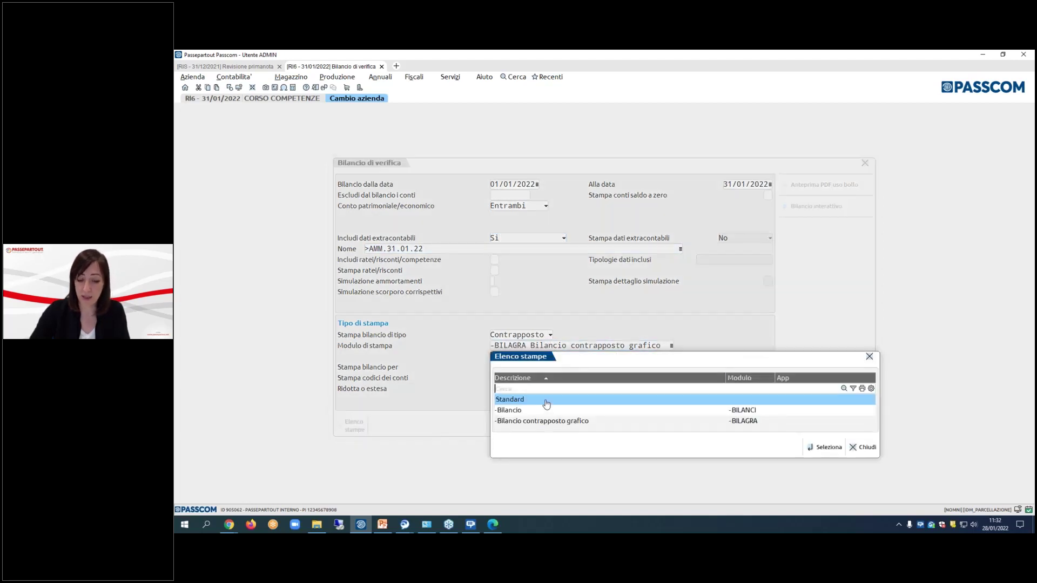
pyautogui.click(823, 447)
pyautogui.click(735, 238)
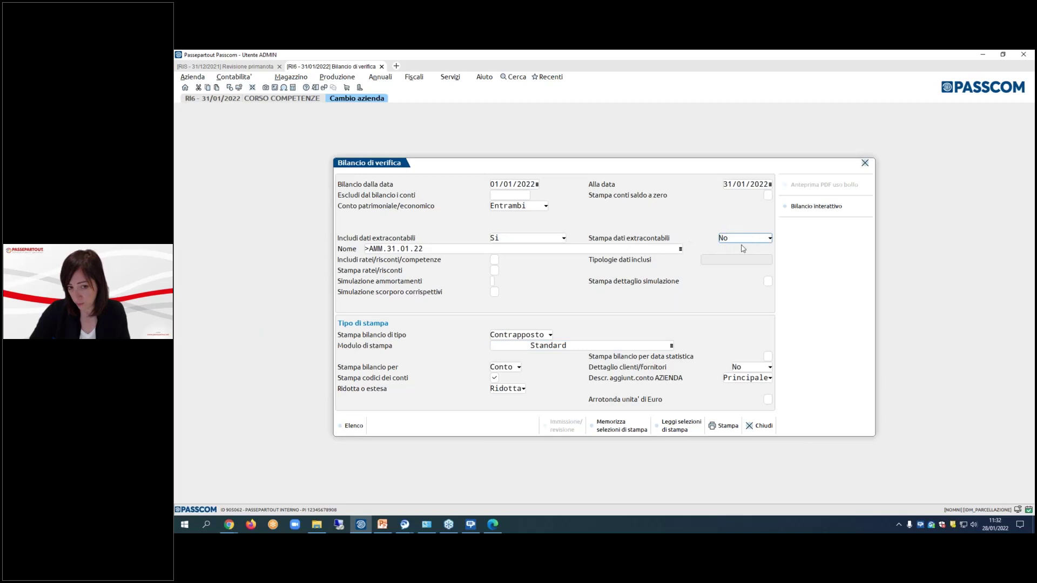
pyautogui.click(769, 238)
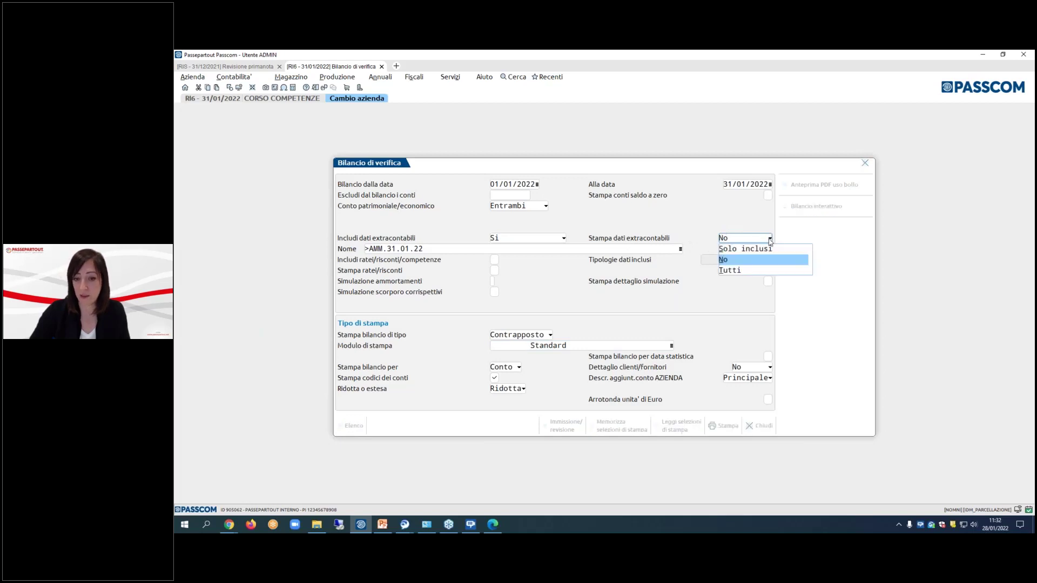
pyautogui.click(761, 273)
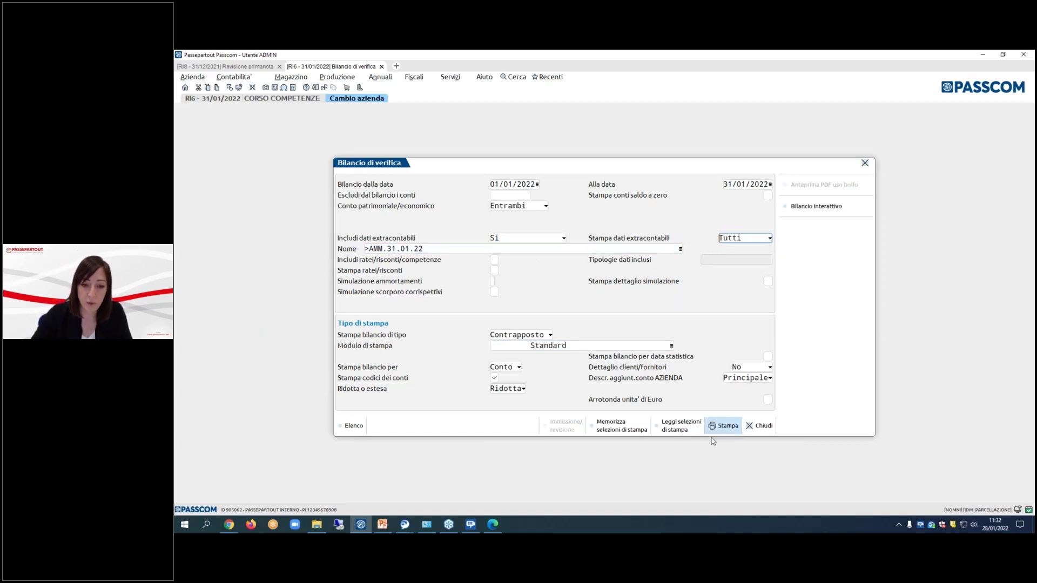
# - Print the trial balance to video and review its Situazione patrimoniale and the ordinary depreciation lines in the Conto economico
pyautogui.click(726, 426)
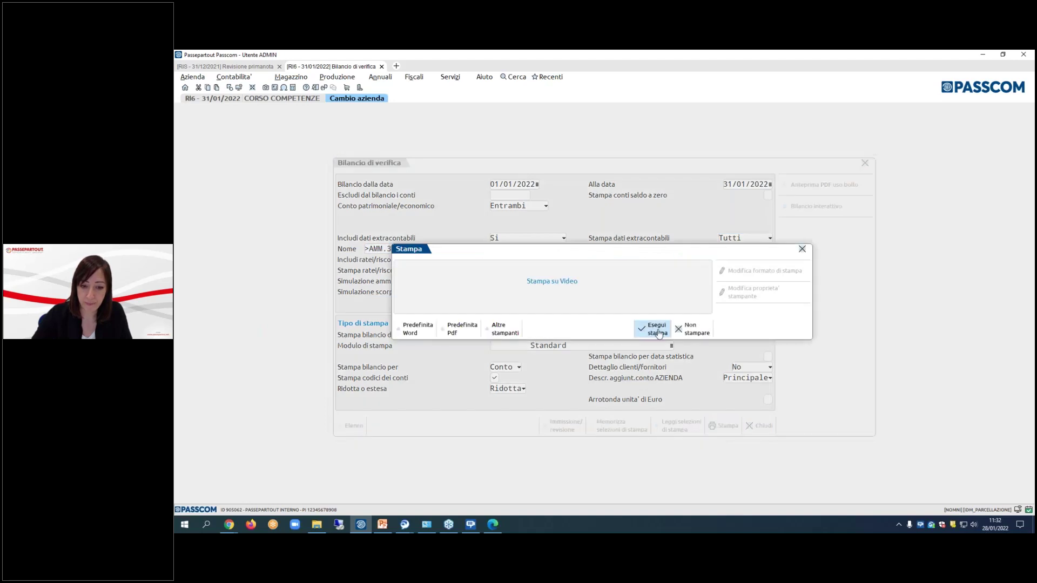
pyautogui.click(656, 329)
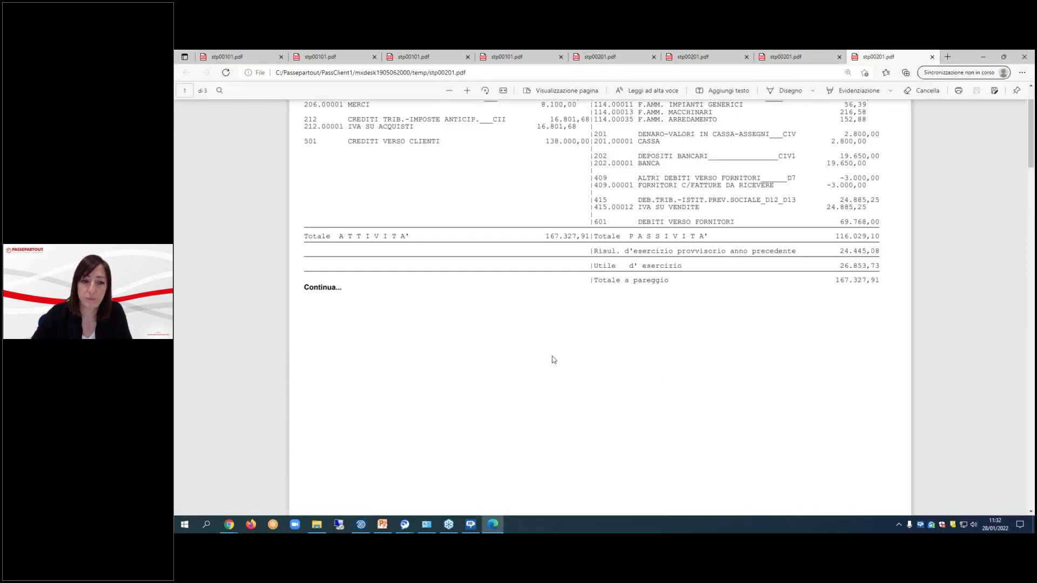
pyautogui.scroll(2, 553, 358)
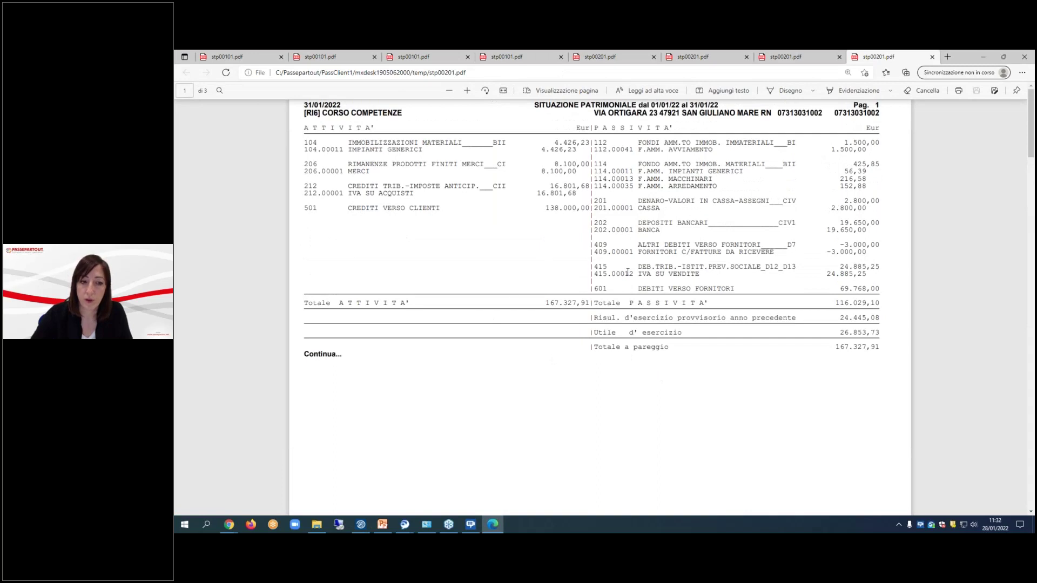
pyautogui.scroll(-15, 594, 297)
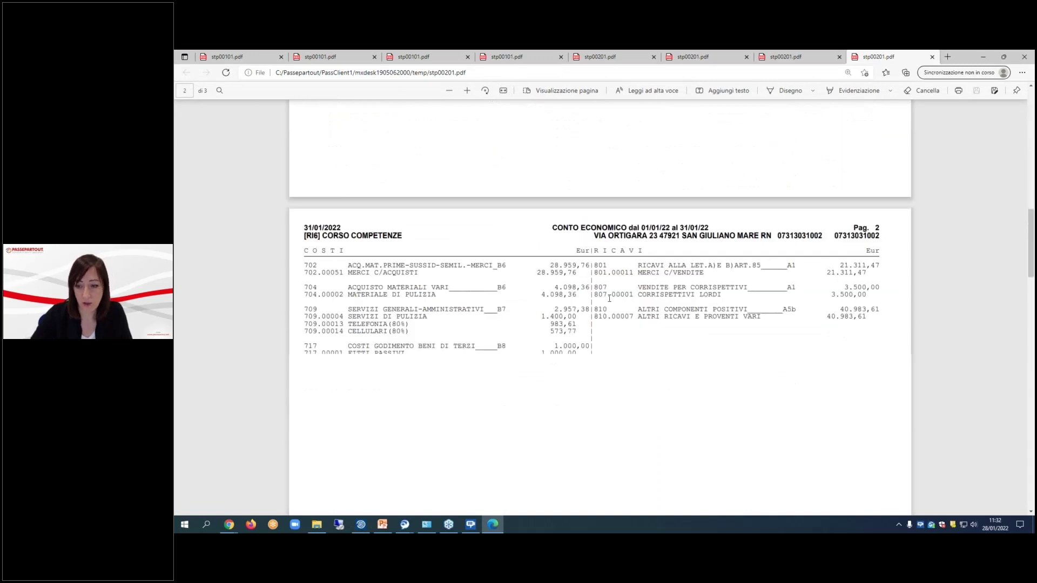
pyautogui.moveTo(348, 318); pyautogui.dragTo(469, 335)
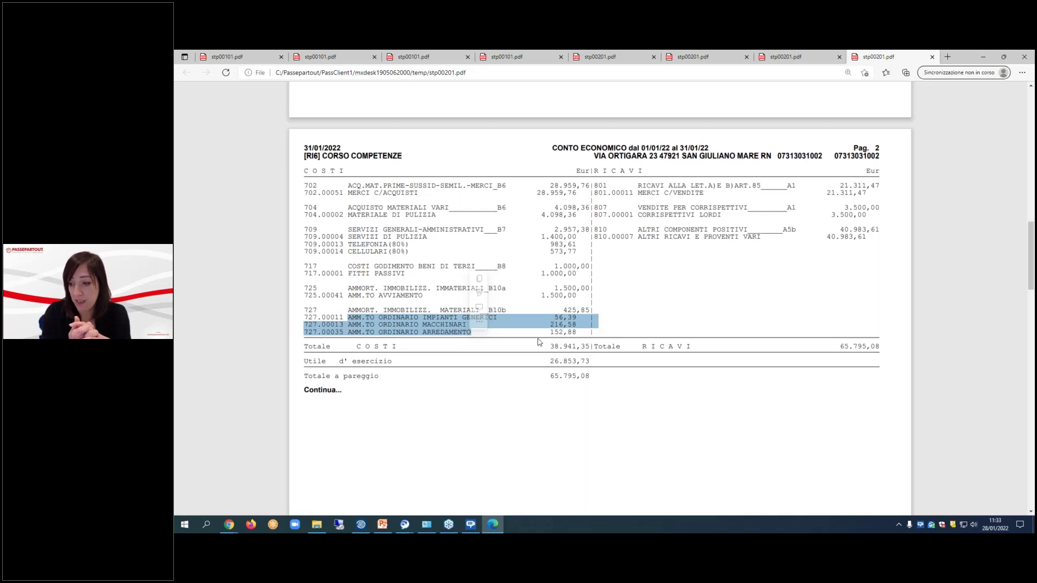
# - Switch back to Passcom and enable Includi ratei/risconti/competenze and Stampa ratei/risconti for the trial balance
pyautogui.click(362, 526)
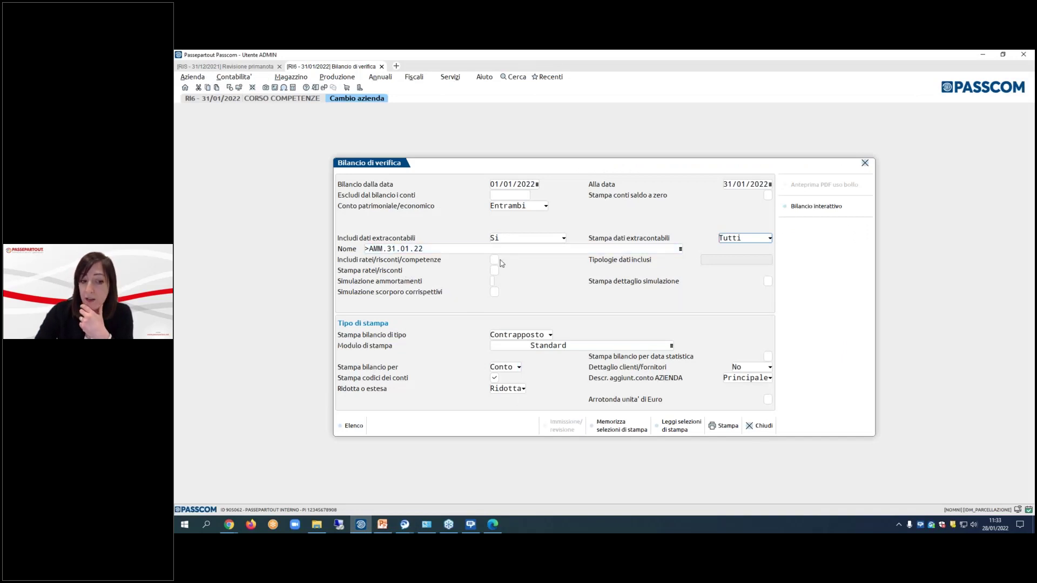
pyautogui.click(496, 277)
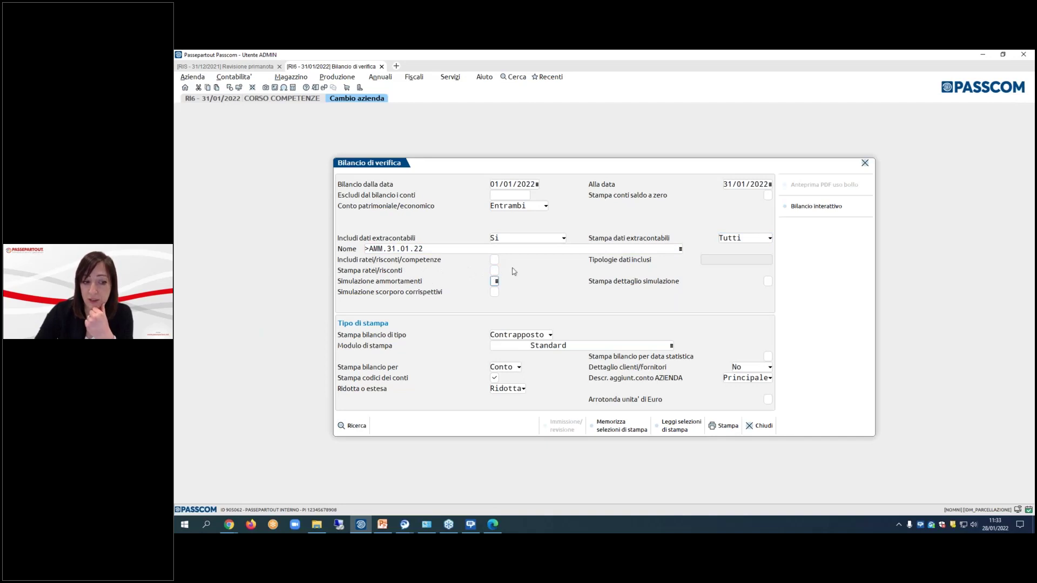
pyautogui.click(495, 263)
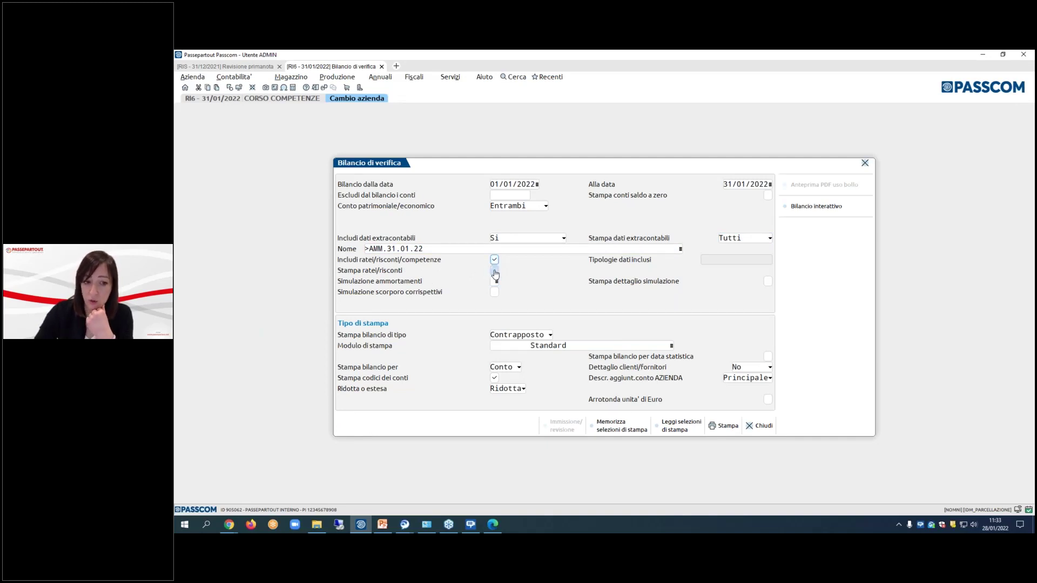
pyautogui.click(495, 273)
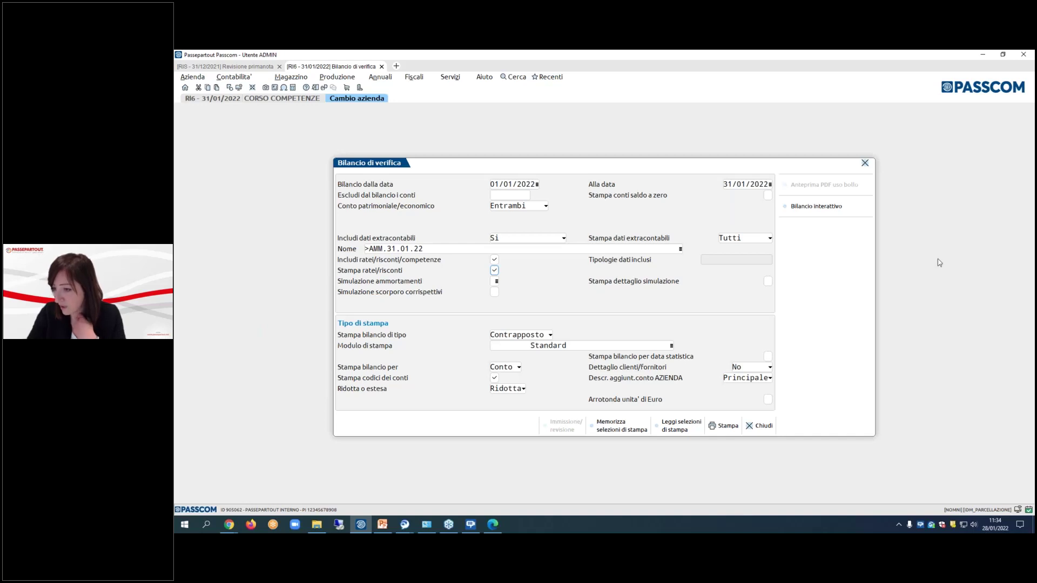
# - Open Tabella archivi esterni and add a new archive row of type Extracontabili
pyautogui.click(450, 81)
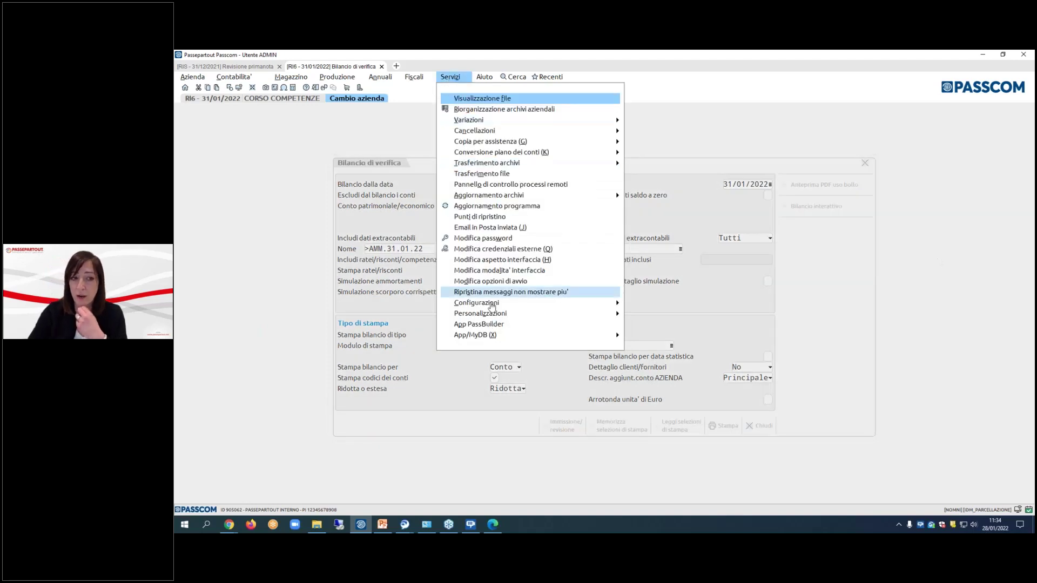
pyautogui.moveTo(485, 319)
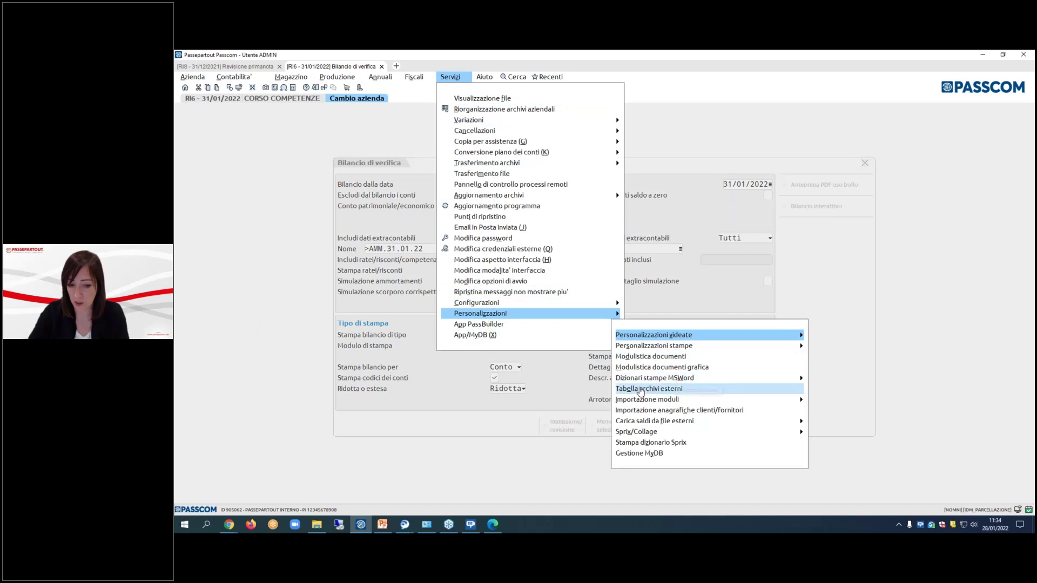
pyautogui.click(642, 390)
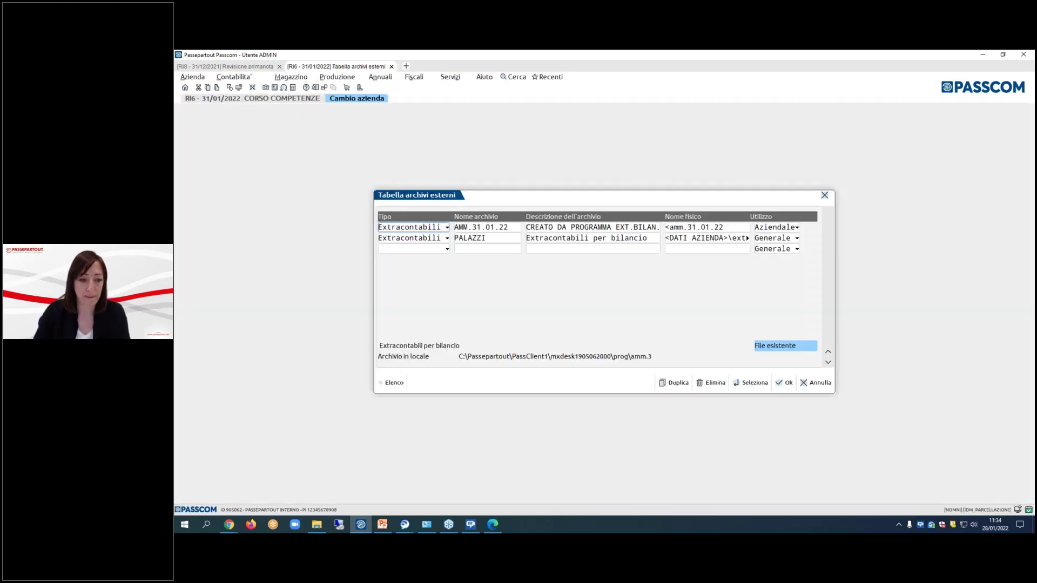
pyautogui.click(413, 249)
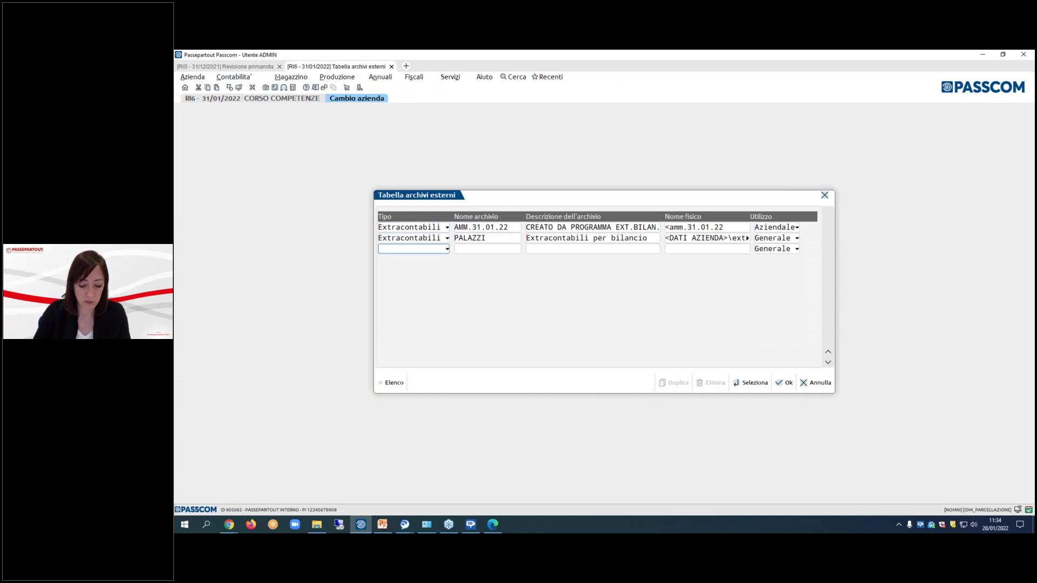
pyautogui.click(413, 249)
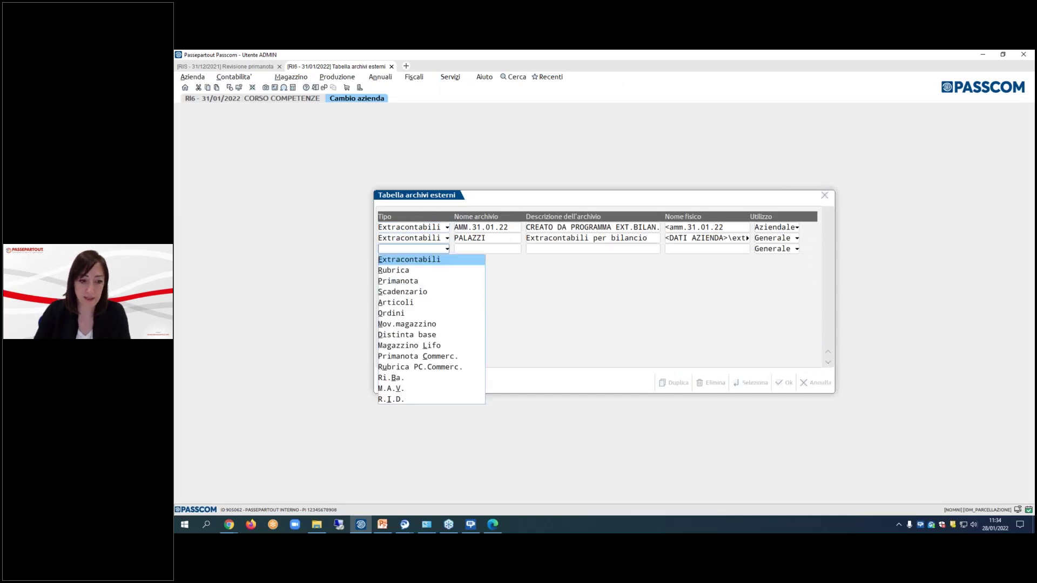
pyautogui.press('Return')
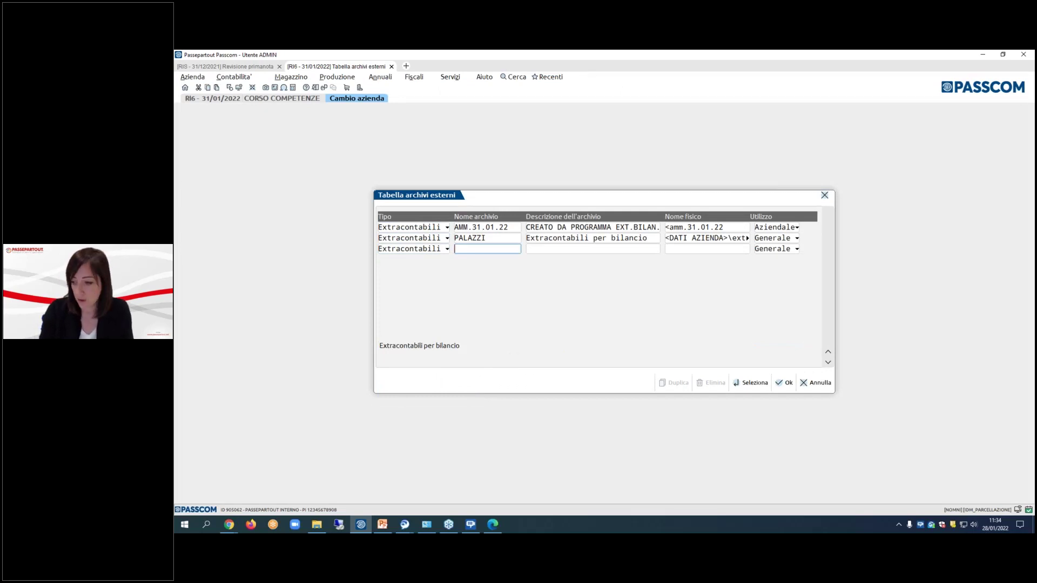
# - Name the new archive SCRITTURE EXTRA and accept its proposed description and physical file name
pyautogui.write('SCR')
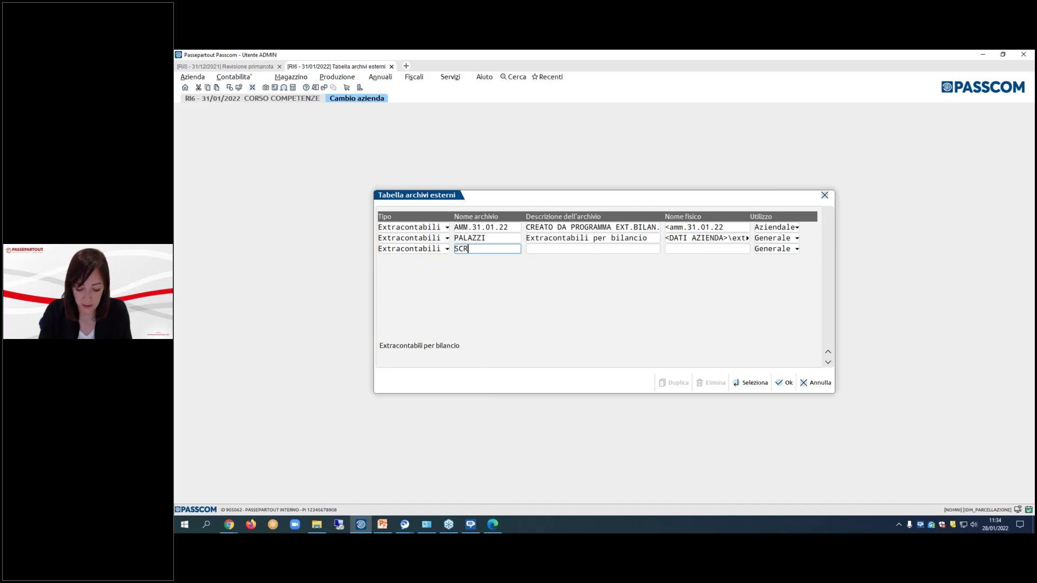
pyautogui.write('ITTURE')
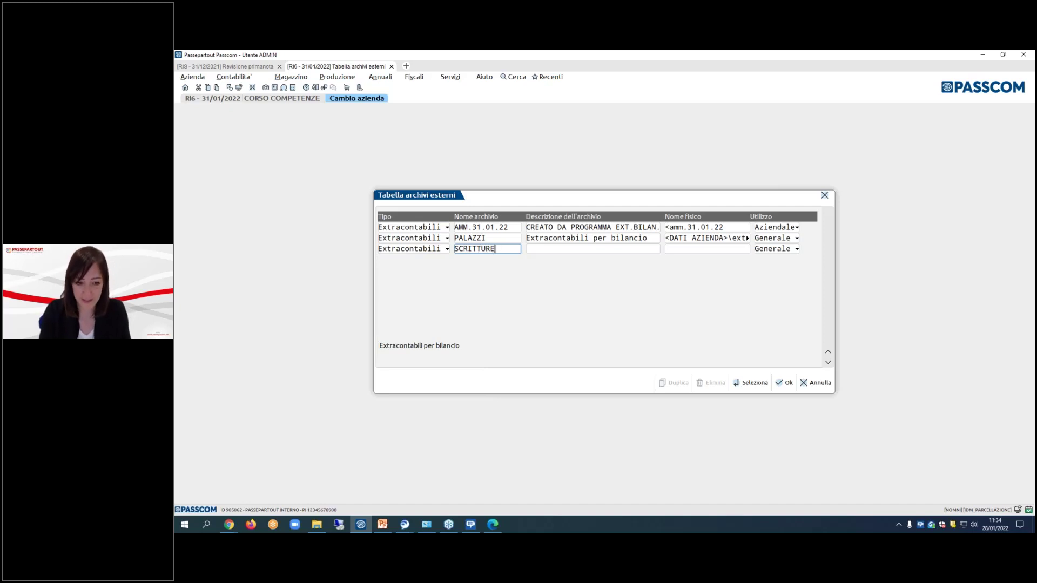
pyautogui.write(' EXTRA')
pyautogui.press('Tab')
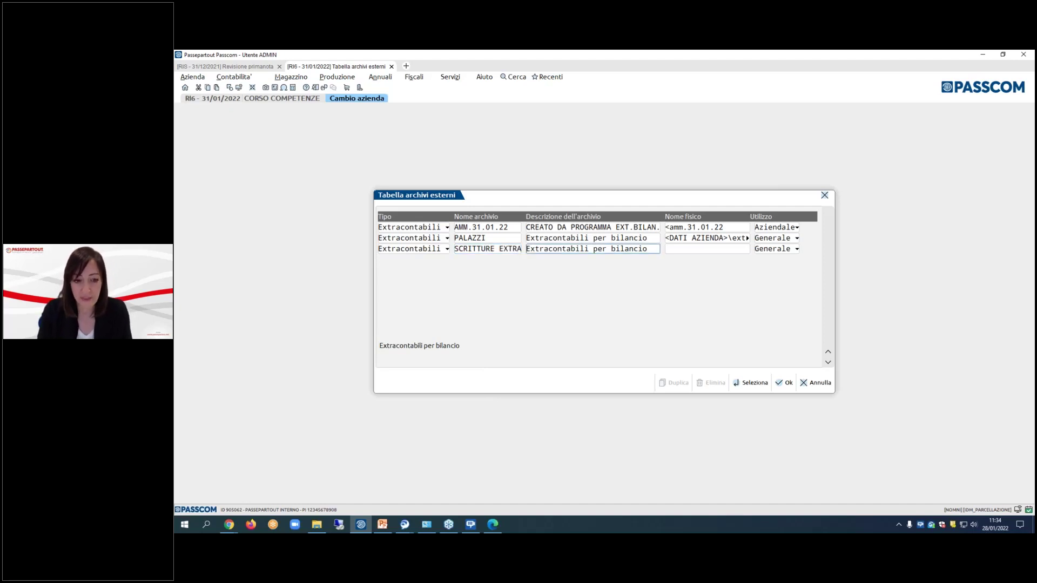
pyautogui.press('Tab')
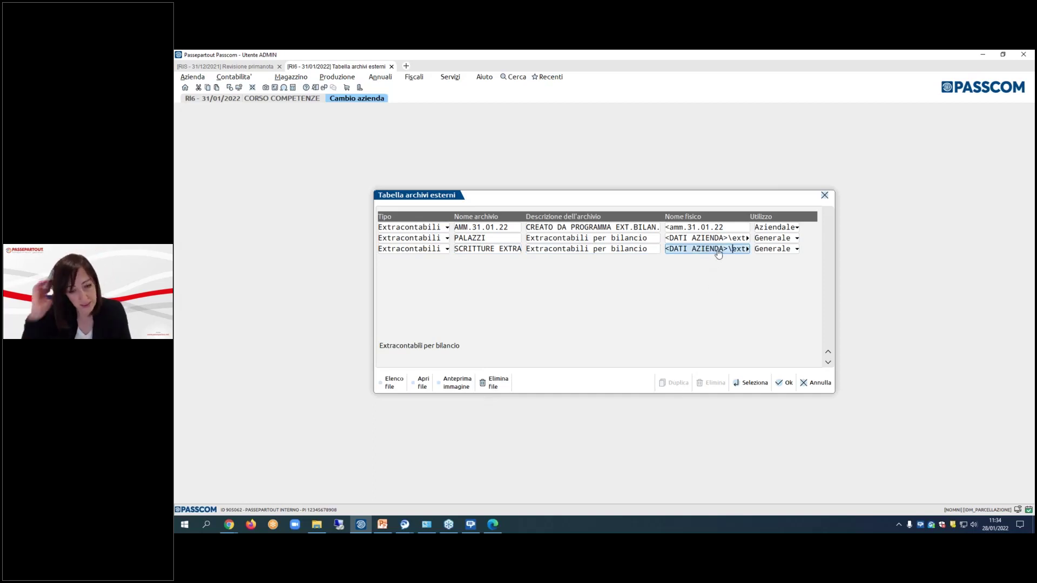
pyautogui.press('Tab')
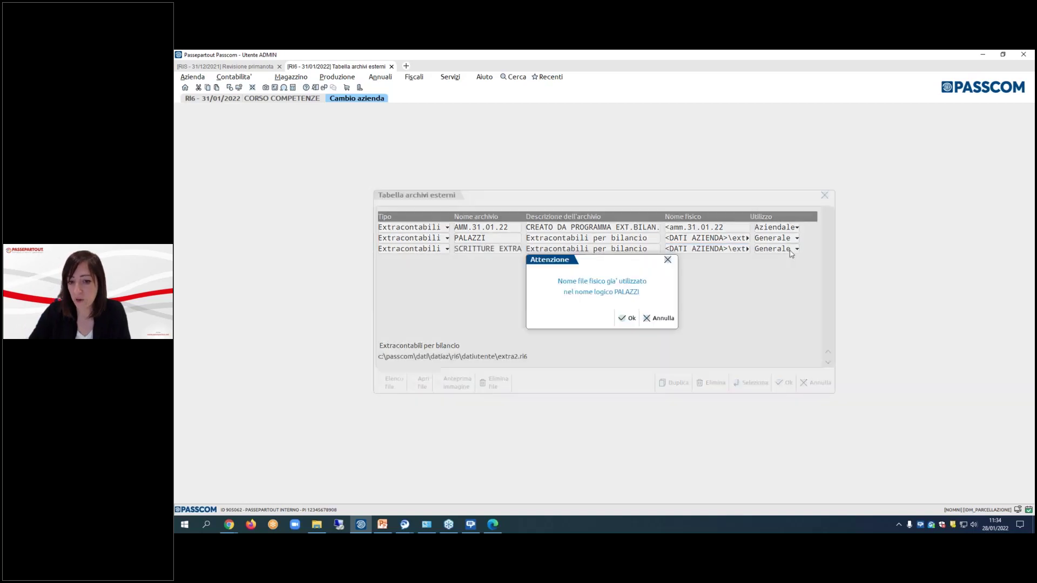
# - Accept the physical file name shared with PALAZZI, set the new archive's description to 1, and save the table
pyautogui.click(659, 319)
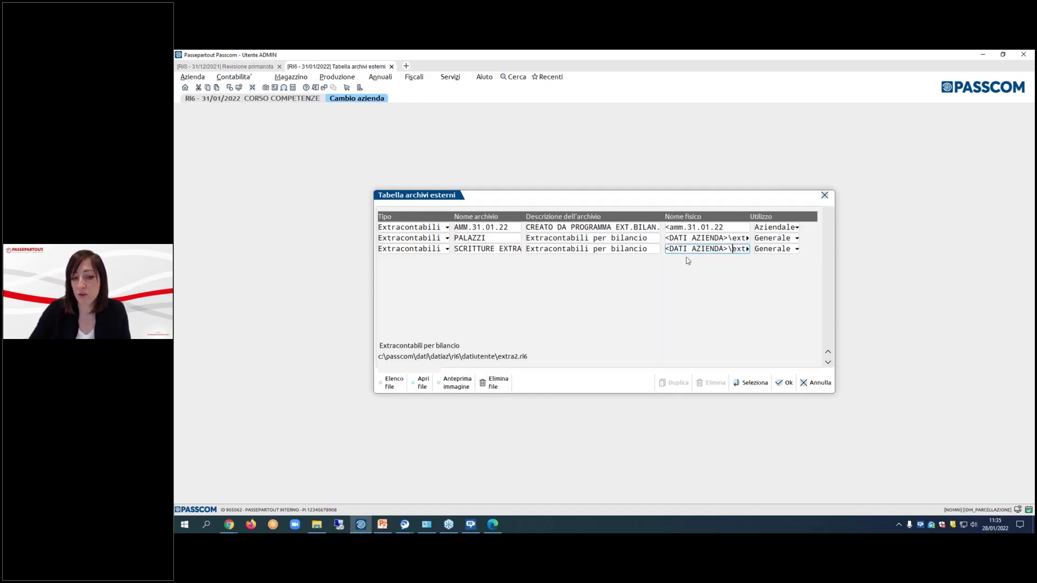
pyautogui.press('Return')
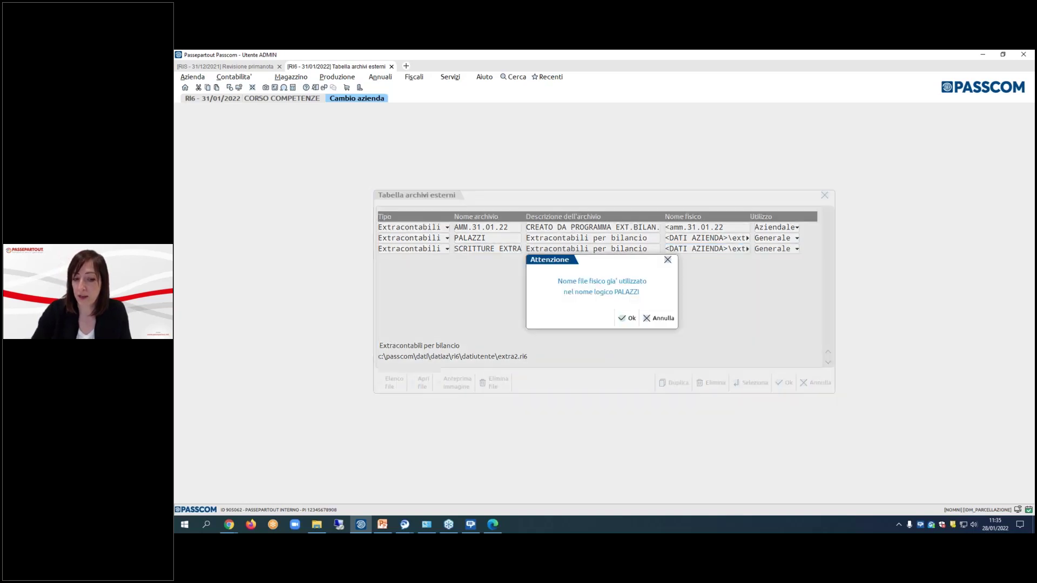
pyautogui.click(630, 320)
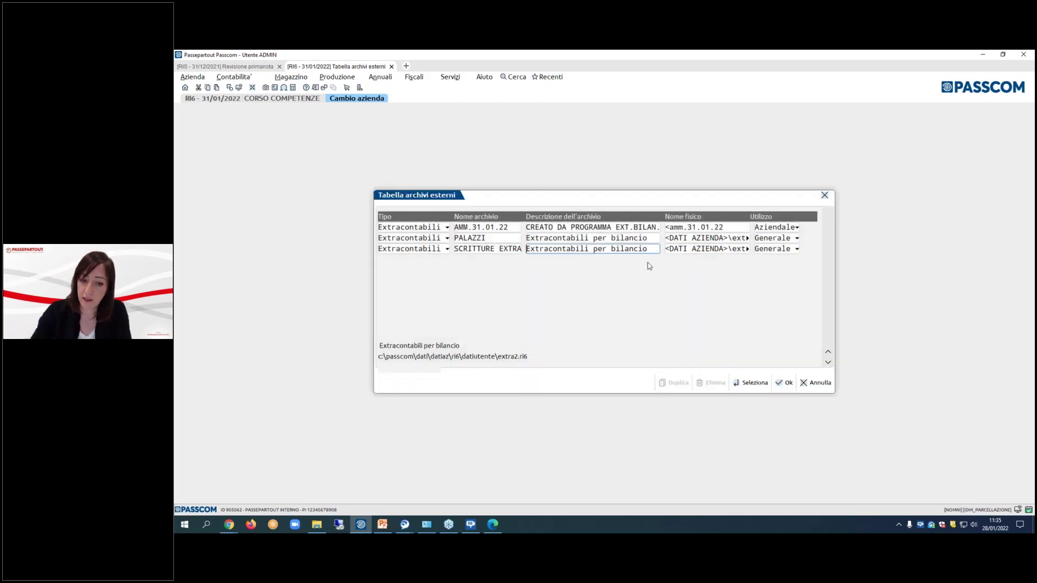
pyautogui.write('1')
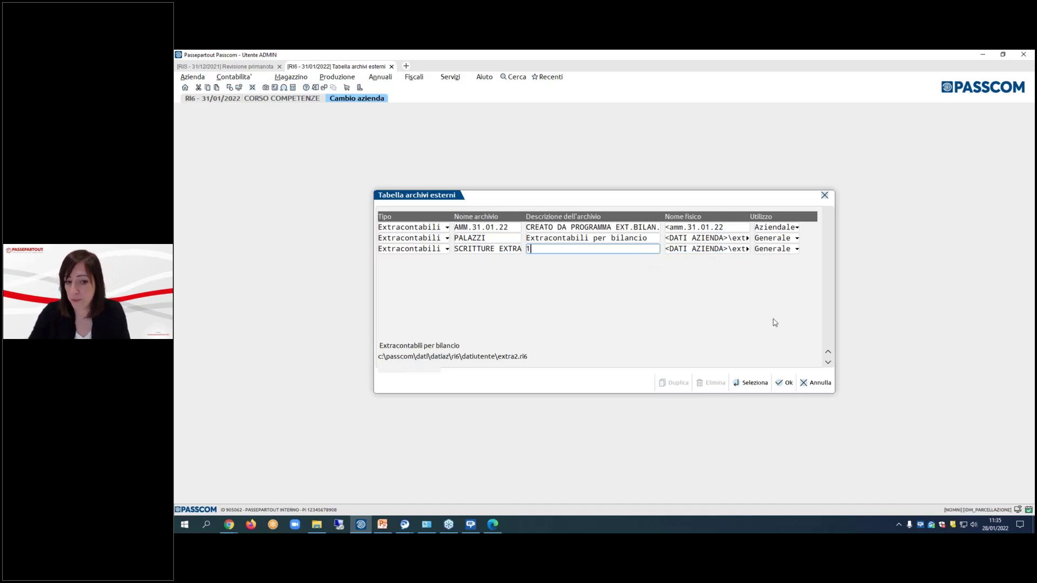
pyautogui.click(788, 384)
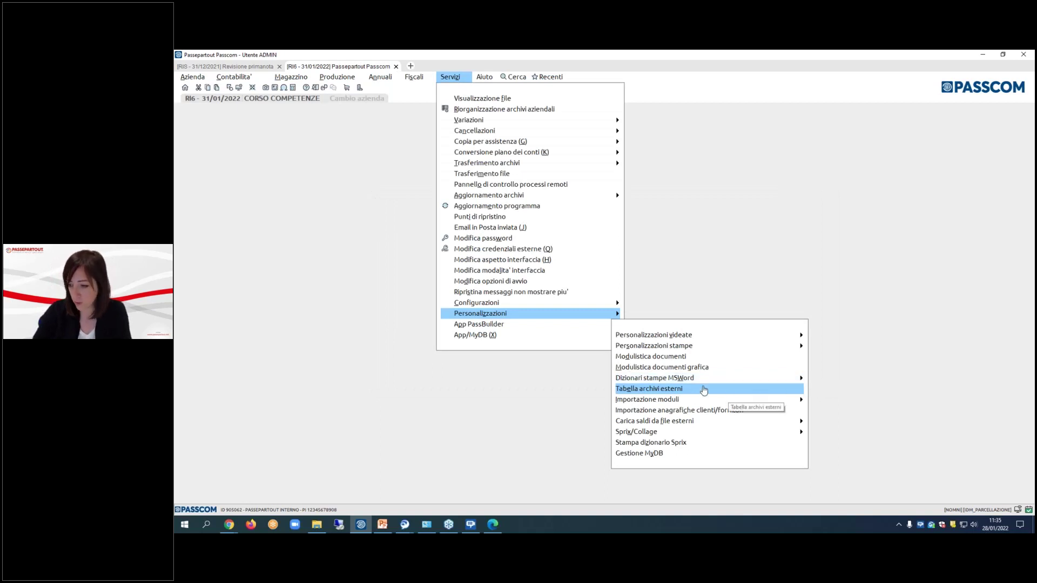
# - Open Archivi extracontabili, select the SCRITTURE EXTRA archive, and open its off-book data for entry
pyautogui.click(241, 81)
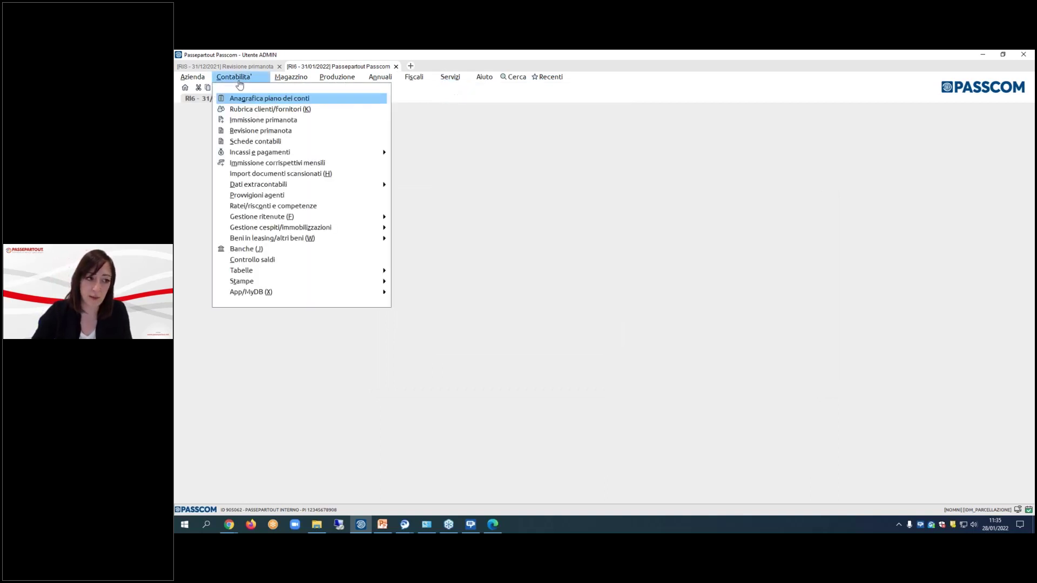
pyautogui.moveTo(248, 186)
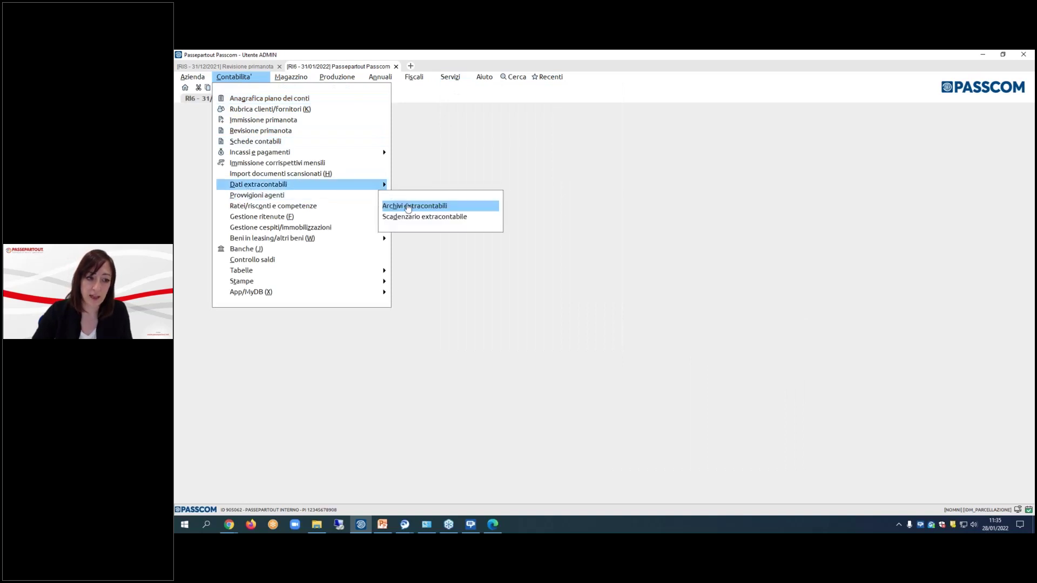
pyautogui.click(471, 210)
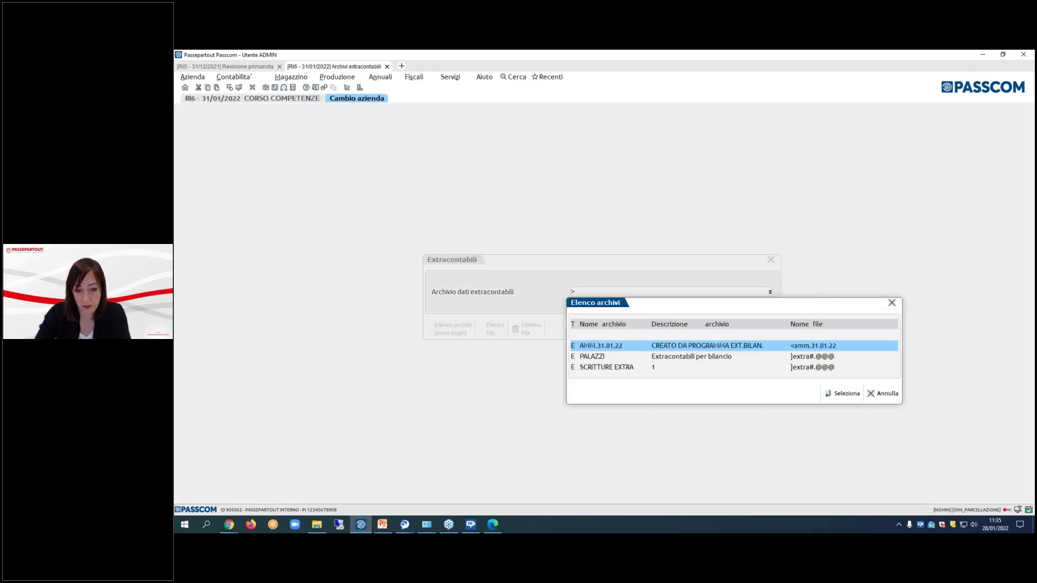
pyautogui.click(607, 367)
pyautogui.press('Return')
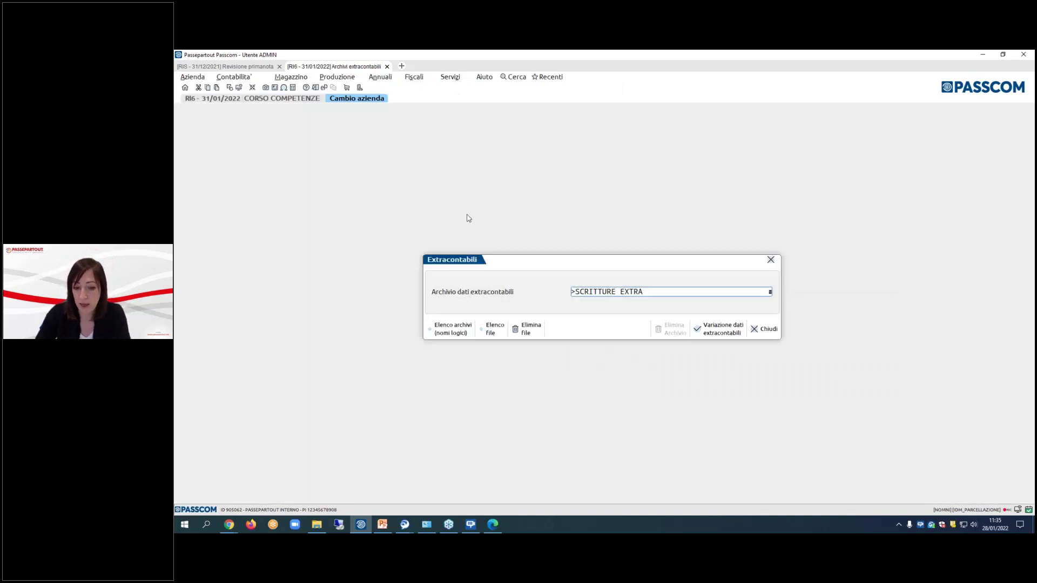
pyautogui.click(724, 330)
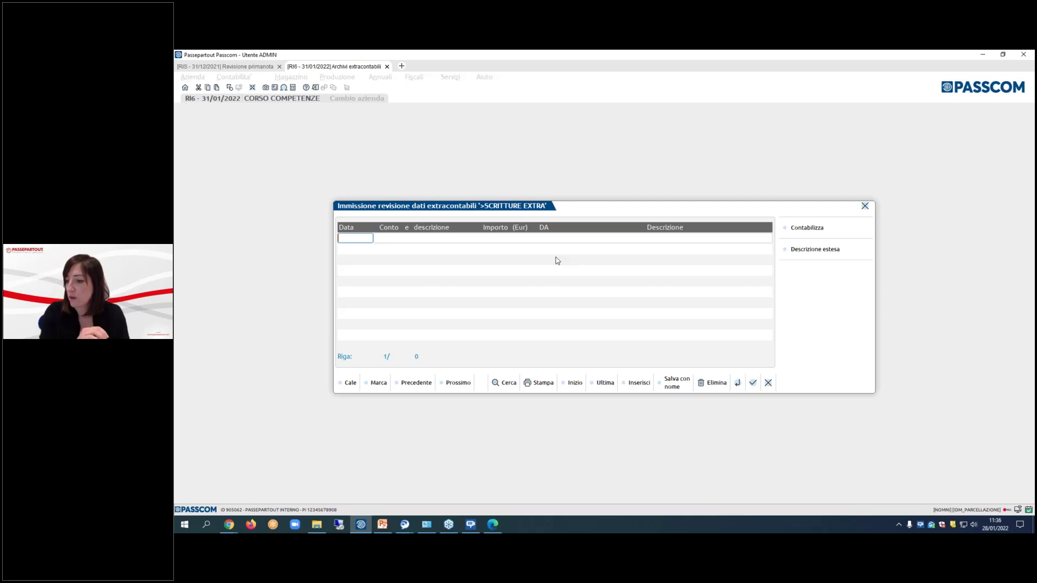
# - Close the off-book entry archive and open the interactive Bilancio di verifica for 01/01/2022 to 31/01/2022
pyautogui.click(866, 207)
pyautogui.click(767, 327)
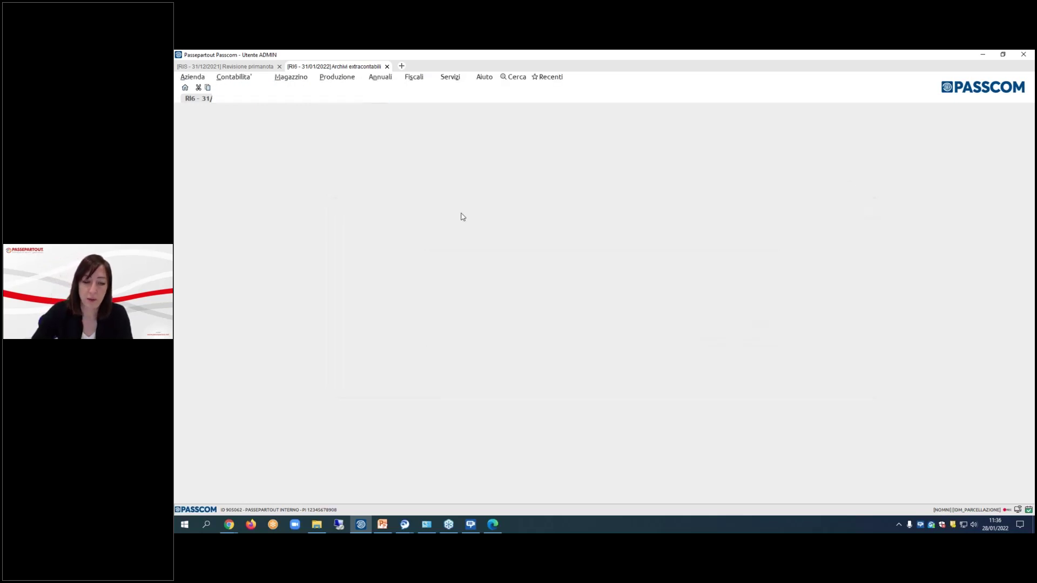
pyautogui.click(234, 76)
pyautogui.moveTo(298, 186)
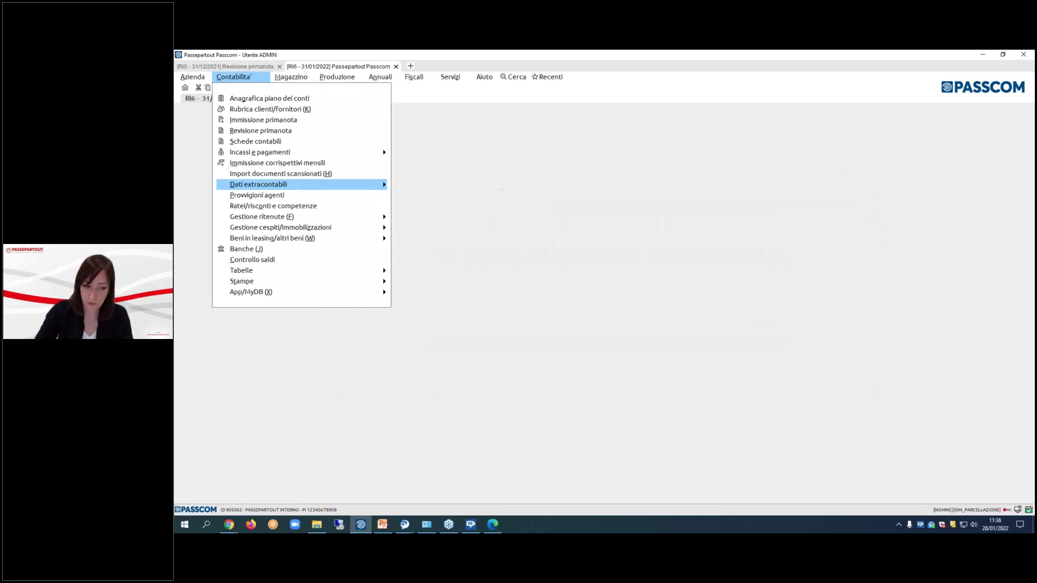
pyautogui.moveTo(303, 281)
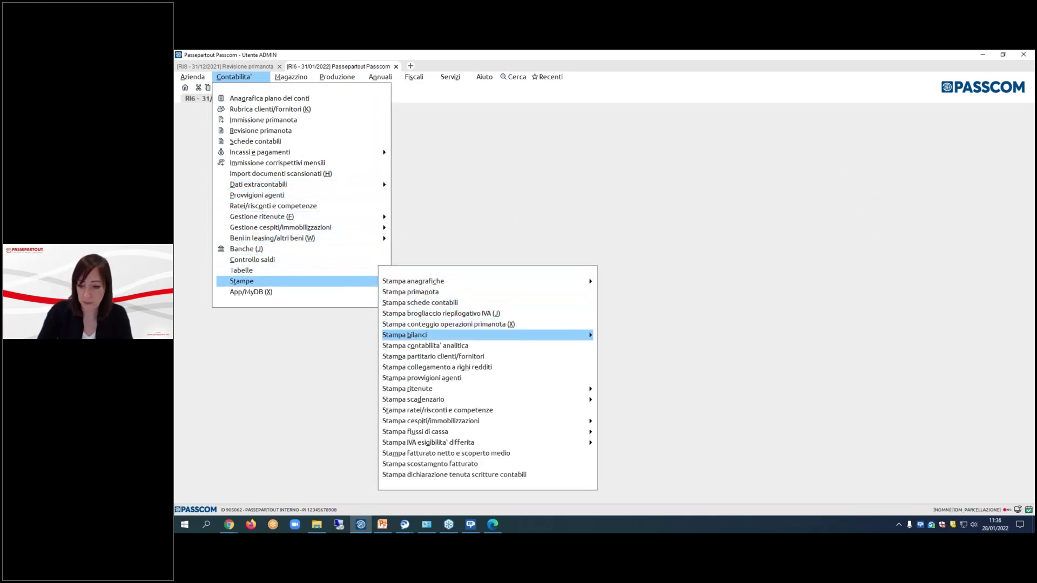
pyautogui.press('Right')
pyautogui.press('Return')
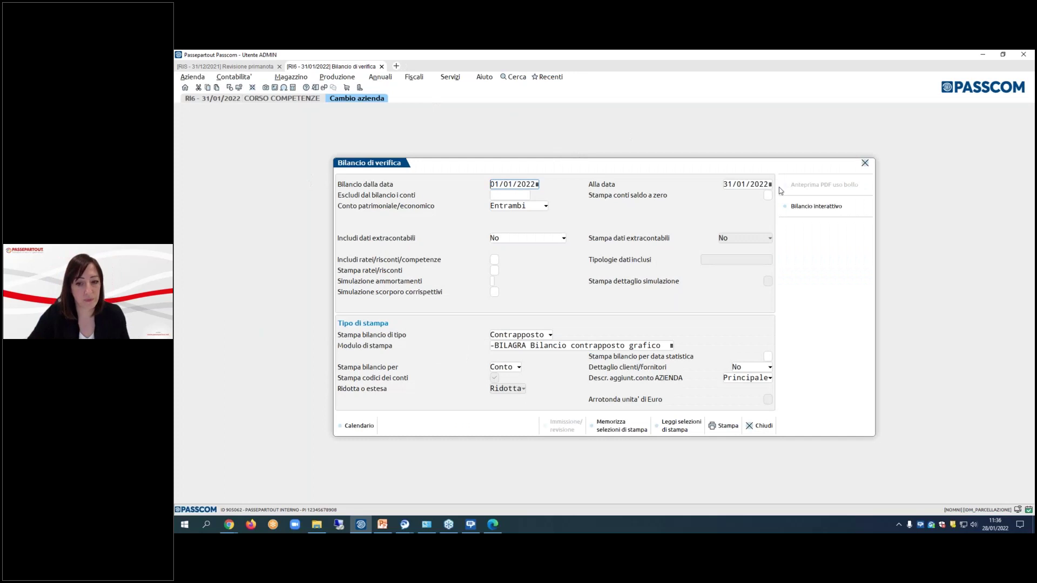
pyautogui.click(823, 210)
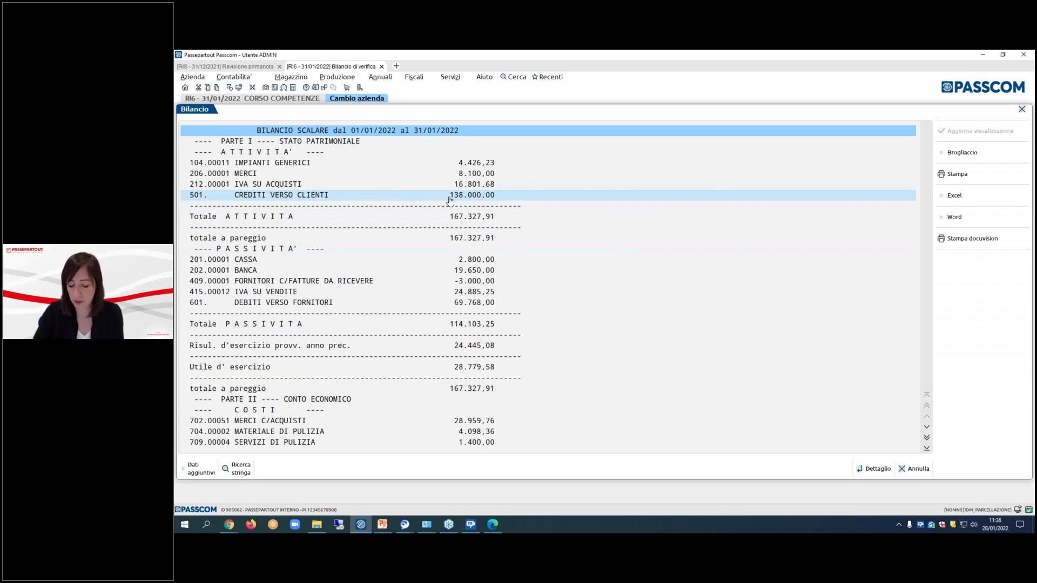
# - Select account 702.00051 MERCI C/ACQUISTI in the interactive balance and open its ledger card
pyautogui.press('Down')
pyautogui.press('Down')
pyautogui.press('Down')
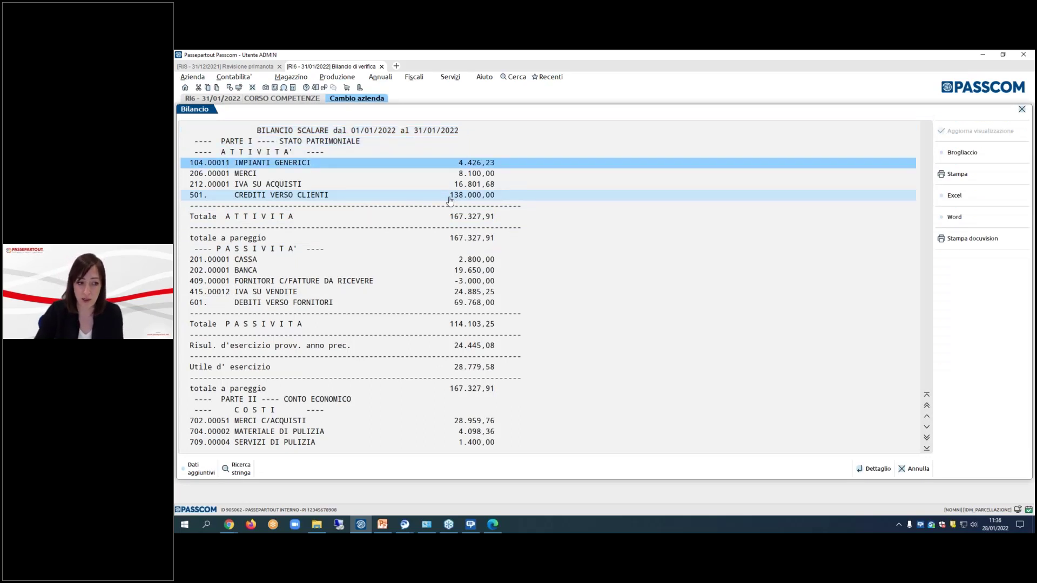
pyautogui.press('Down')
pyautogui.press('Down')
pyautogui.press('Down')
pyautogui.press('Down')
pyautogui.press('Down')
pyautogui.press('Down')
pyautogui.press('Down')
pyautogui.press('Down')
pyautogui.press('Down')
pyautogui.press('Down')
pyautogui.press('Down')
pyautogui.press('Down')
pyautogui.press('Down')
pyautogui.press('Down')
pyautogui.press('Down')
pyautogui.press('Down')
pyautogui.press('Down')
pyautogui.press('Down')
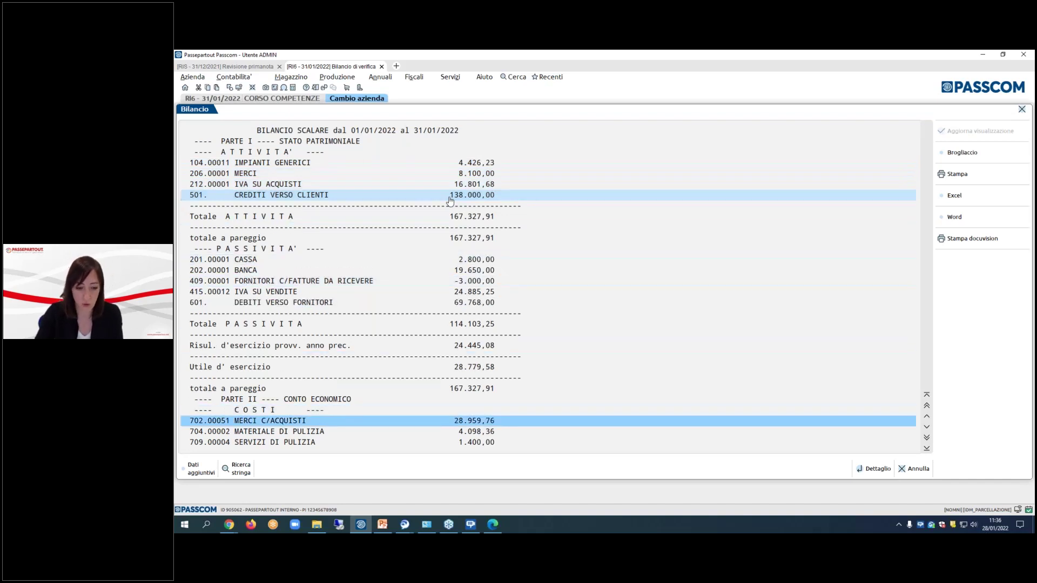
pyautogui.click(876, 468)
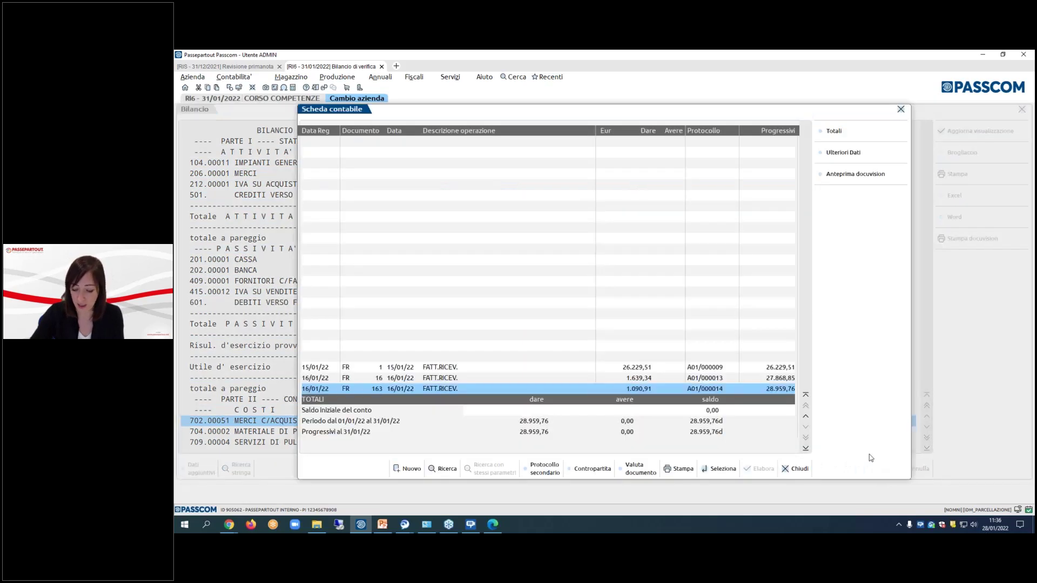
# - Open the last FR invoice entry dated 16/01/22, step through its lines and VAT, save it unmodified, and close the ledger card
pyautogui.press('Return')
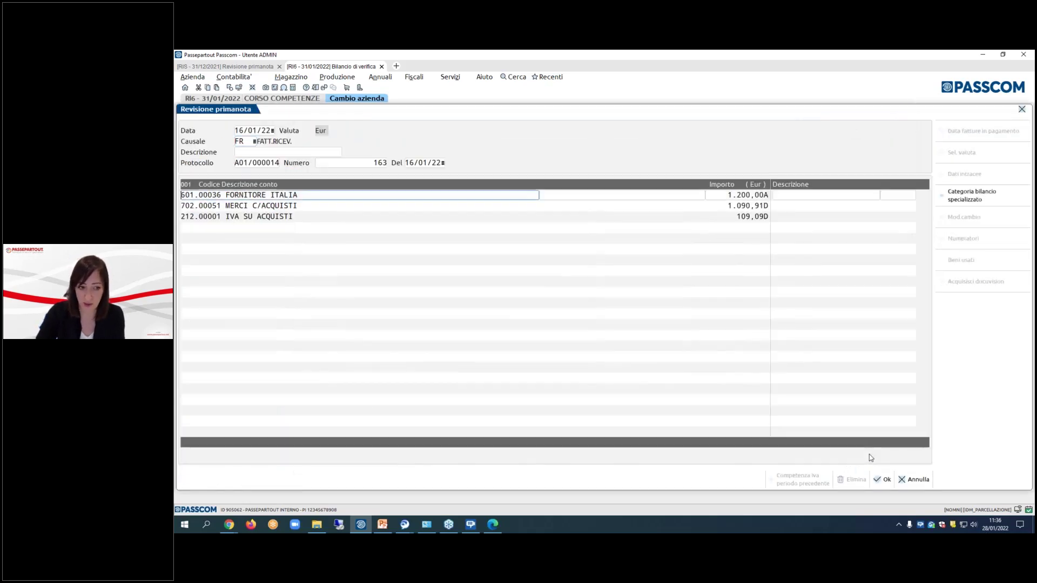
pyautogui.press('Return')
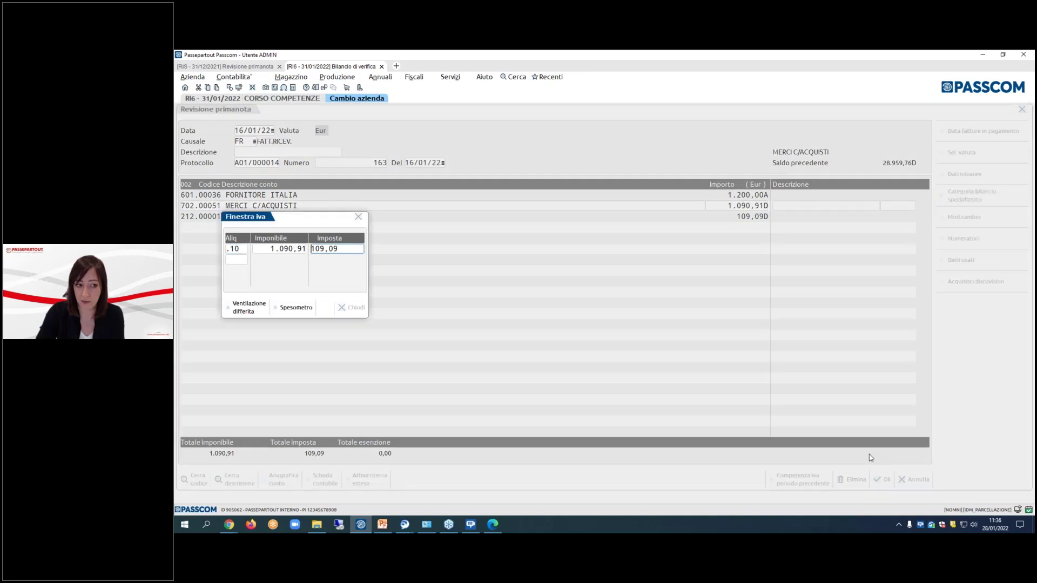
pyautogui.press('Escape')
pyautogui.press('Return')
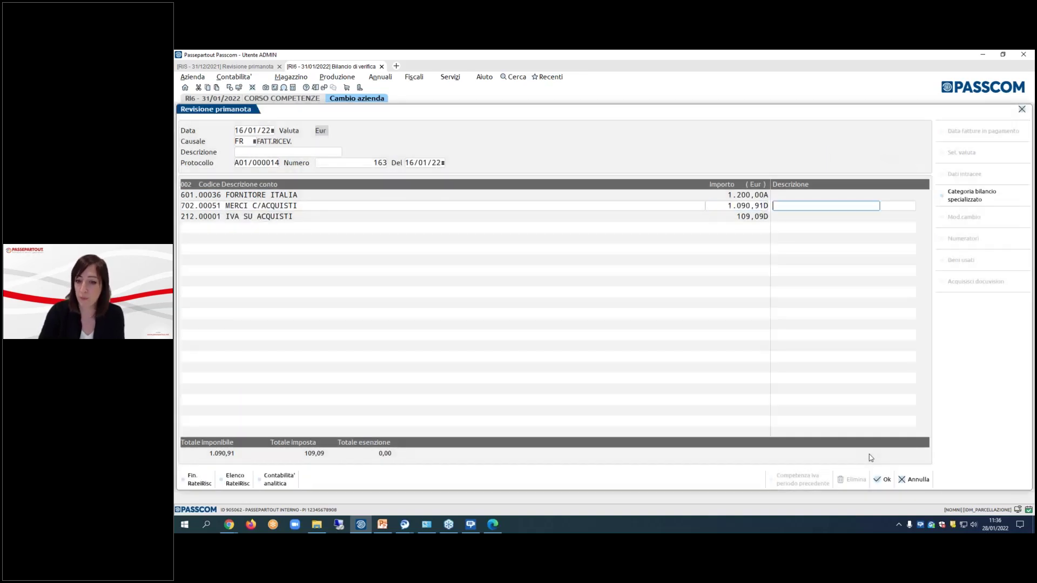
pyautogui.click(886, 479)
pyautogui.click(798, 471)
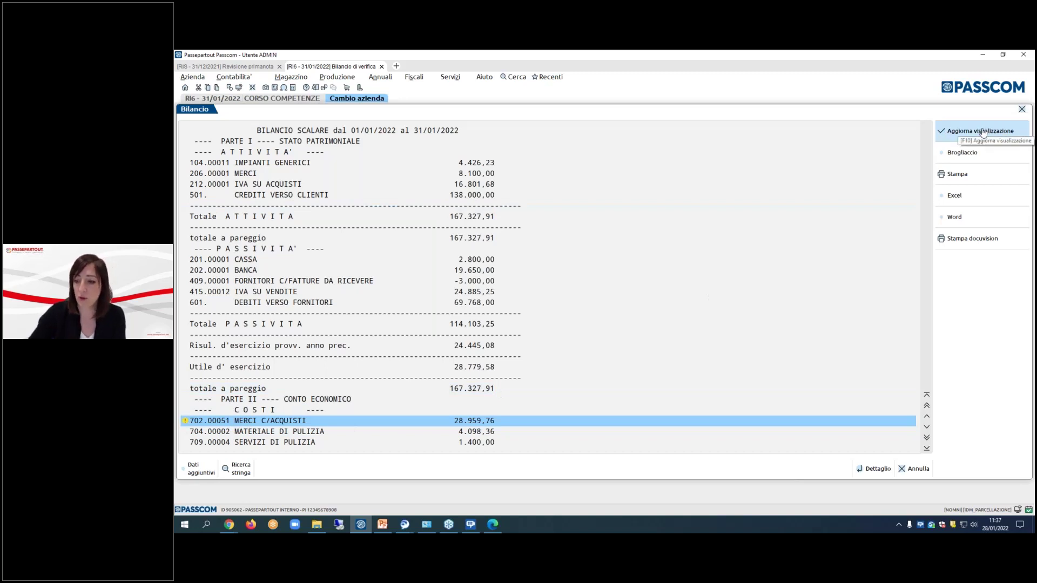
# - Refresh the interactive trial balance, confirm the recalculation, and close the Bilancio di verifica
pyautogui.click(983, 133)
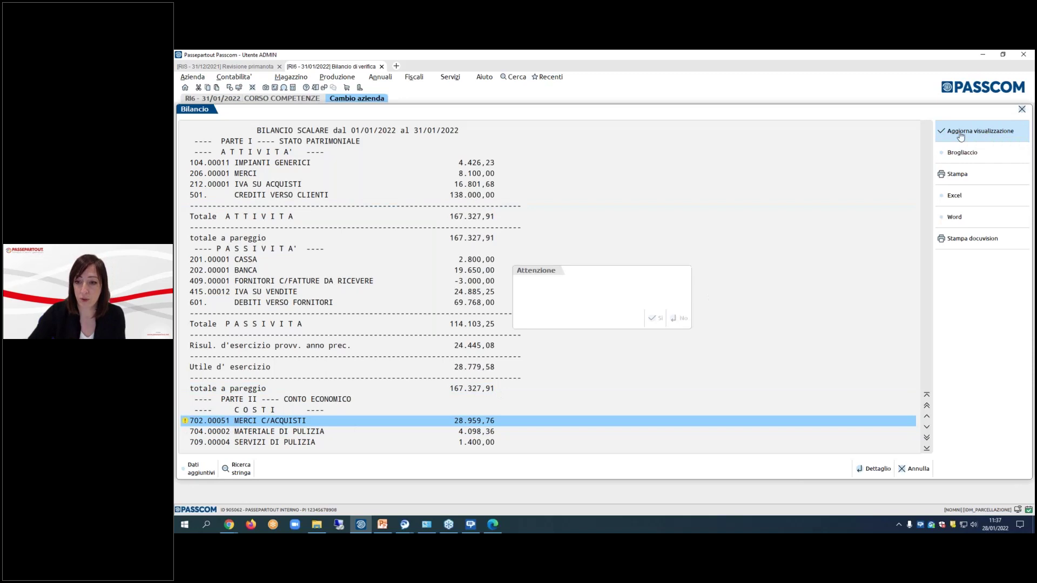
pyautogui.click(656, 320)
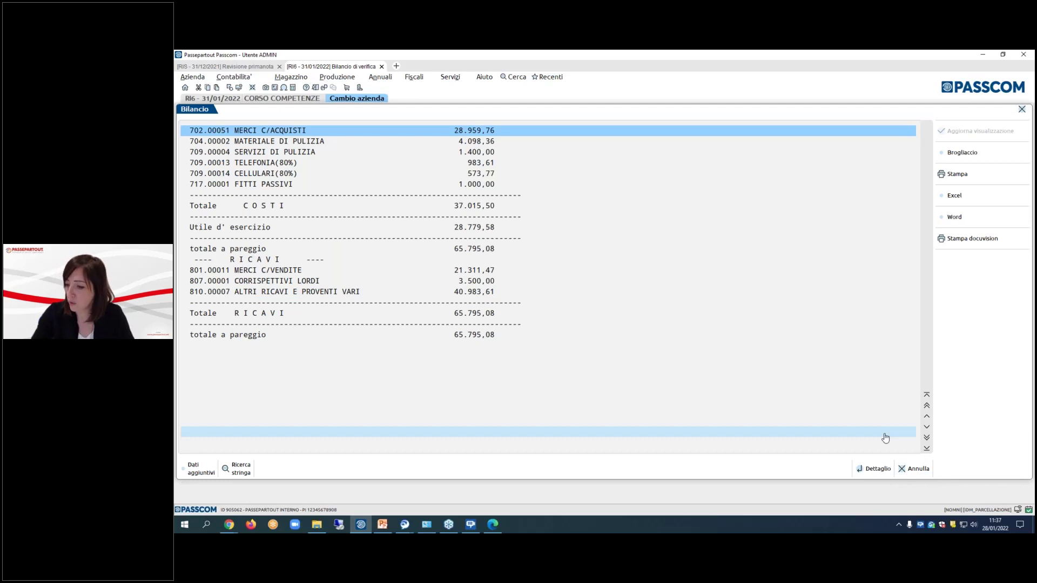
pyautogui.click(920, 471)
pyautogui.press('Return')
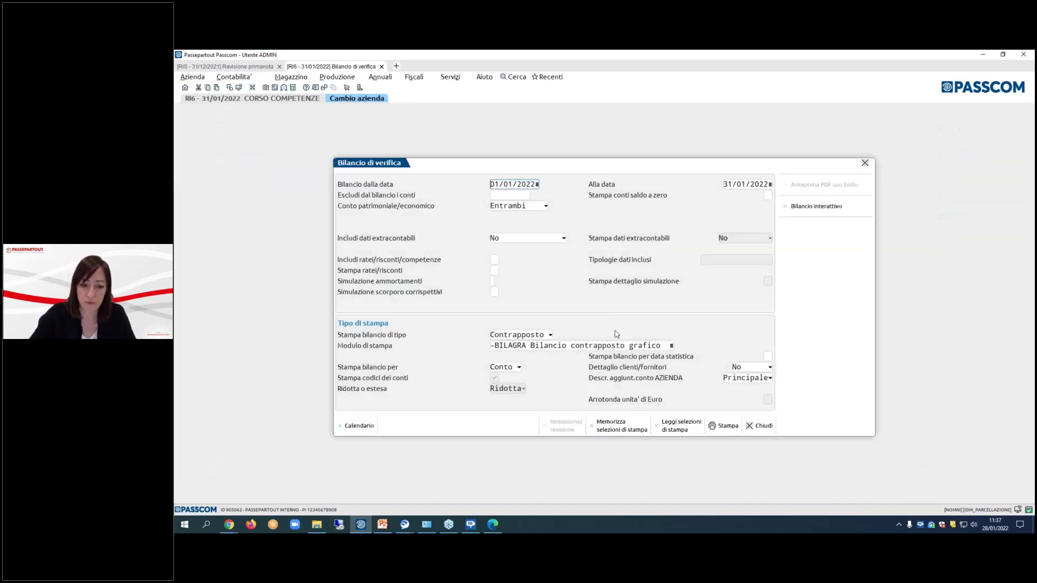
pyautogui.click(761, 427)
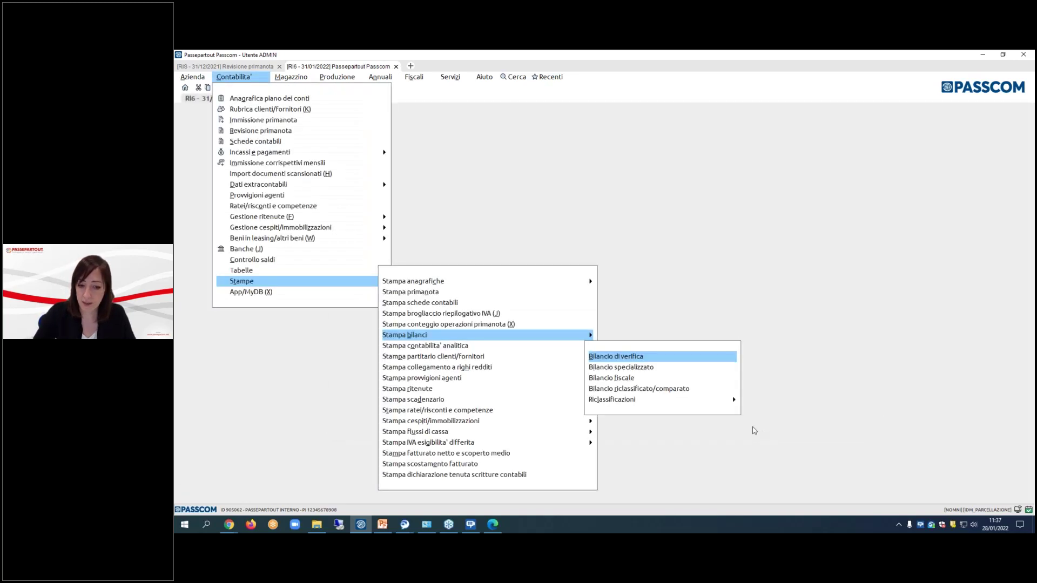
# - Open Bilancio specializzato, check the allowed values for including operations by category, and close it without selecting any
pyautogui.press('Down')
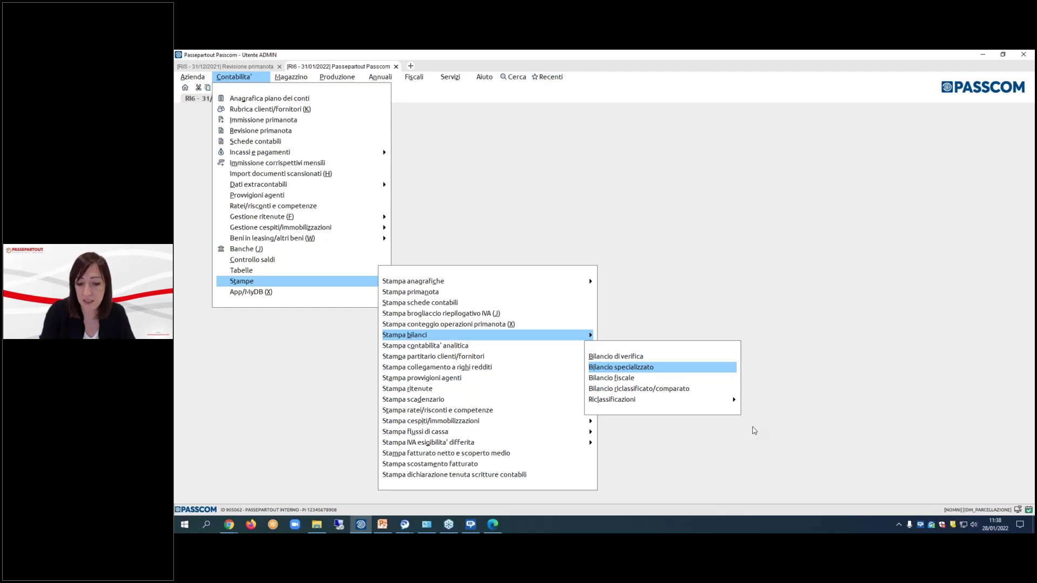
pyautogui.press('Return')
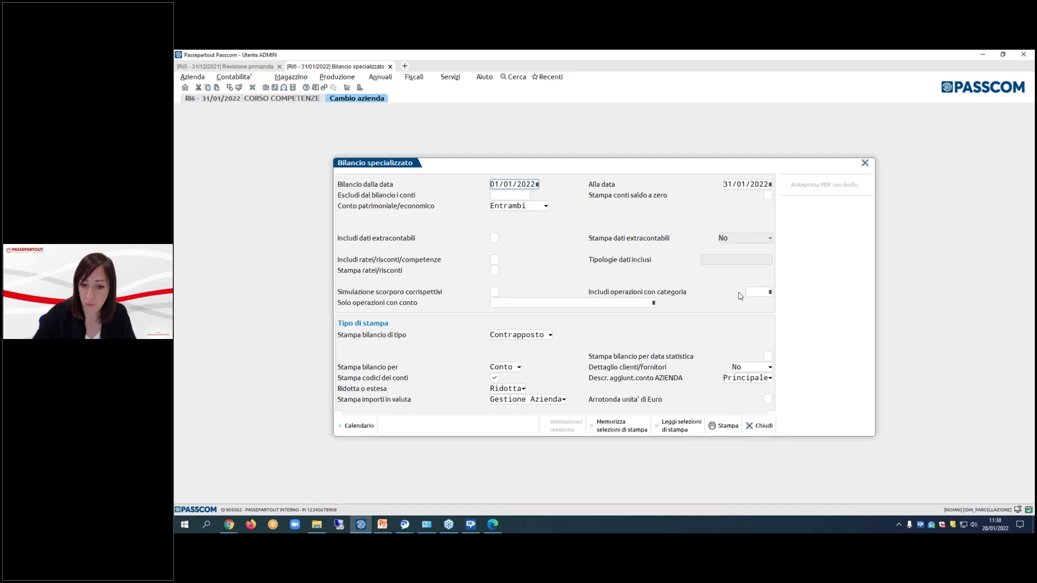
pyautogui.click(766, 293)
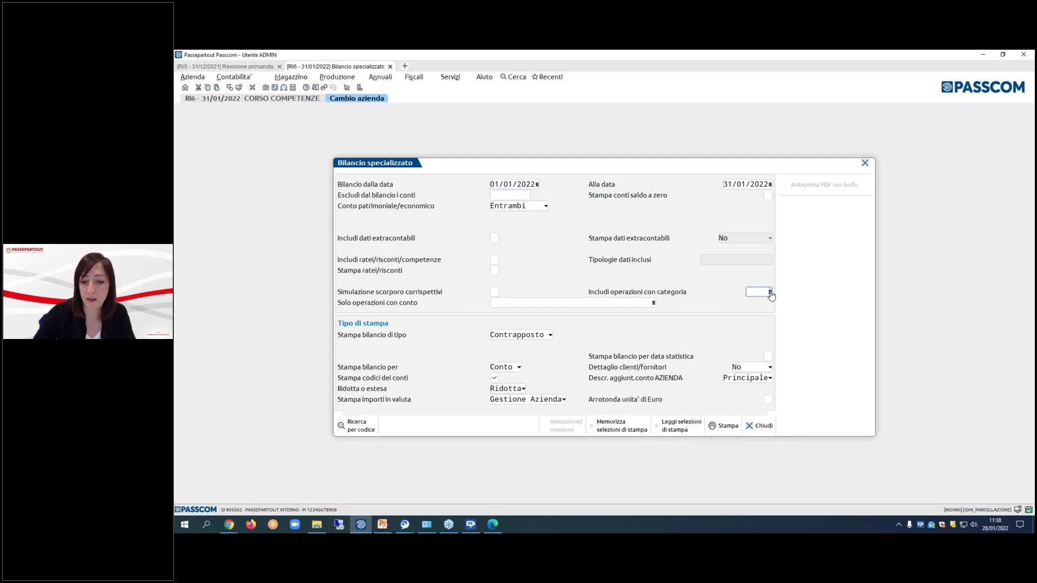
pyautogui.click(769, 293)
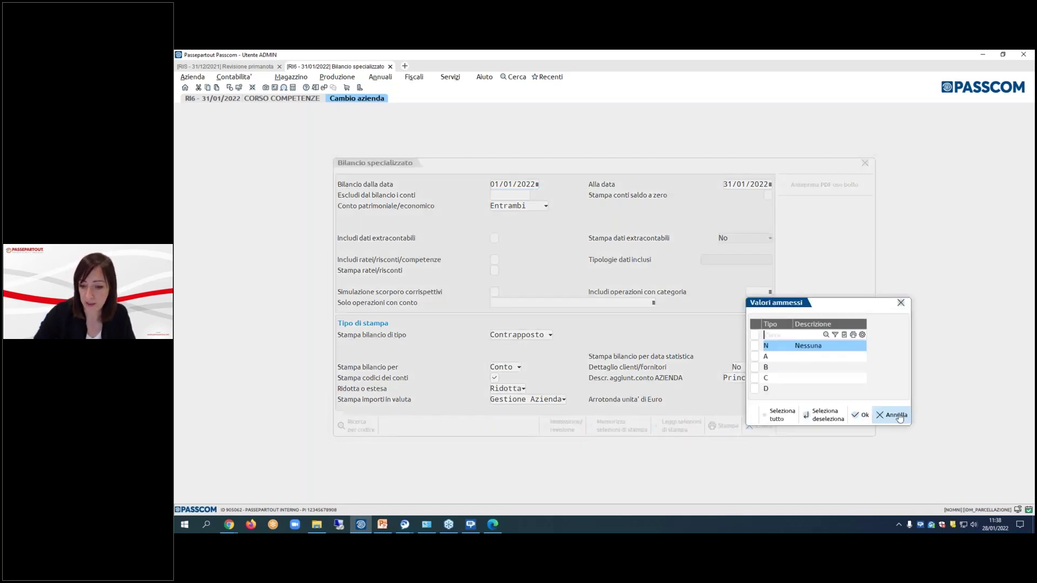
pyautogui.click(897, 416)
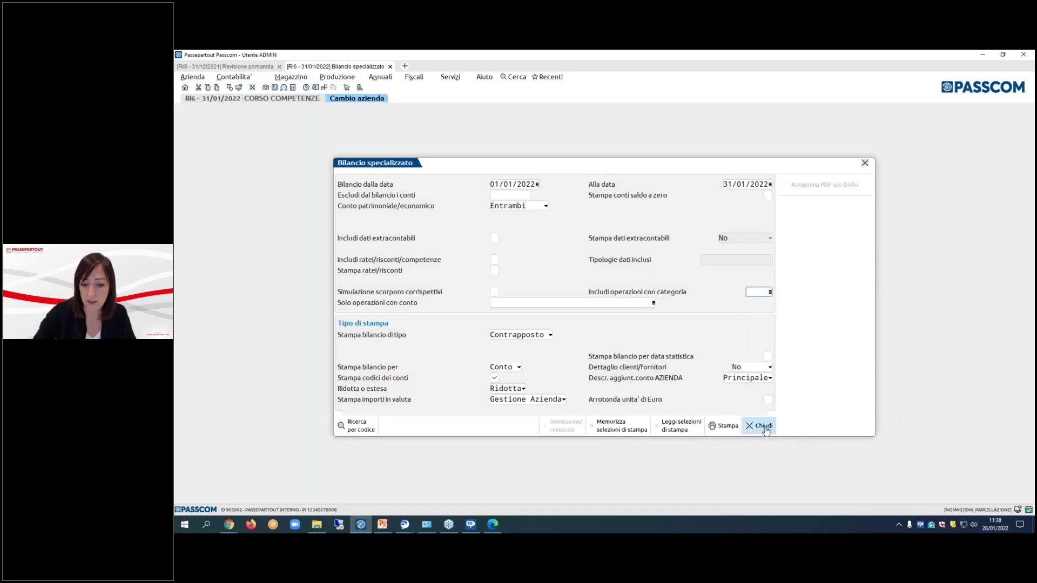
pyautogui.click(763, 427)
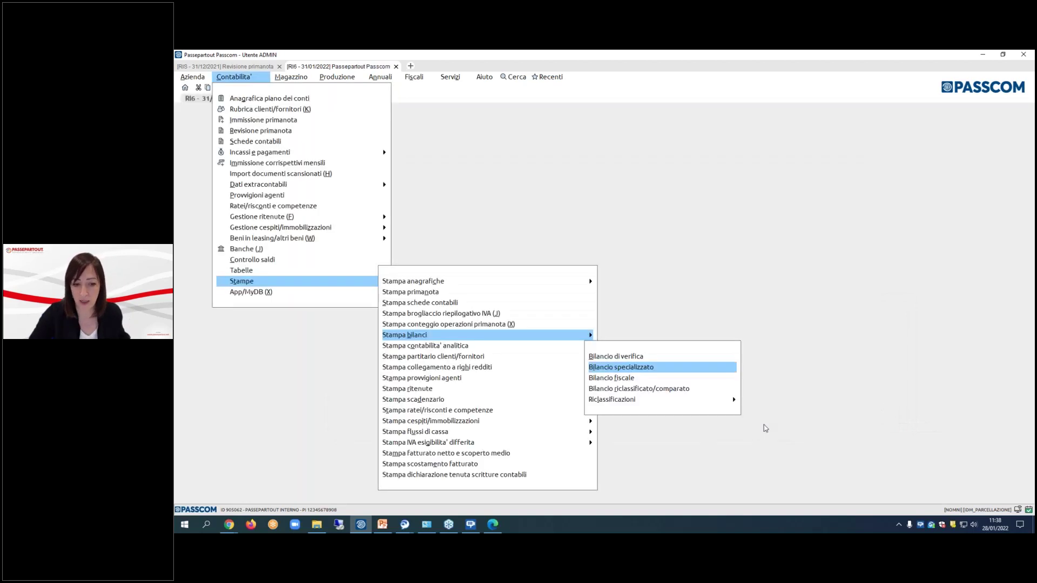
# - Print the Bilancio fiscale for 01/01/2022 to 31/12/2022 to the screen
pyautogui.click(692, 387)
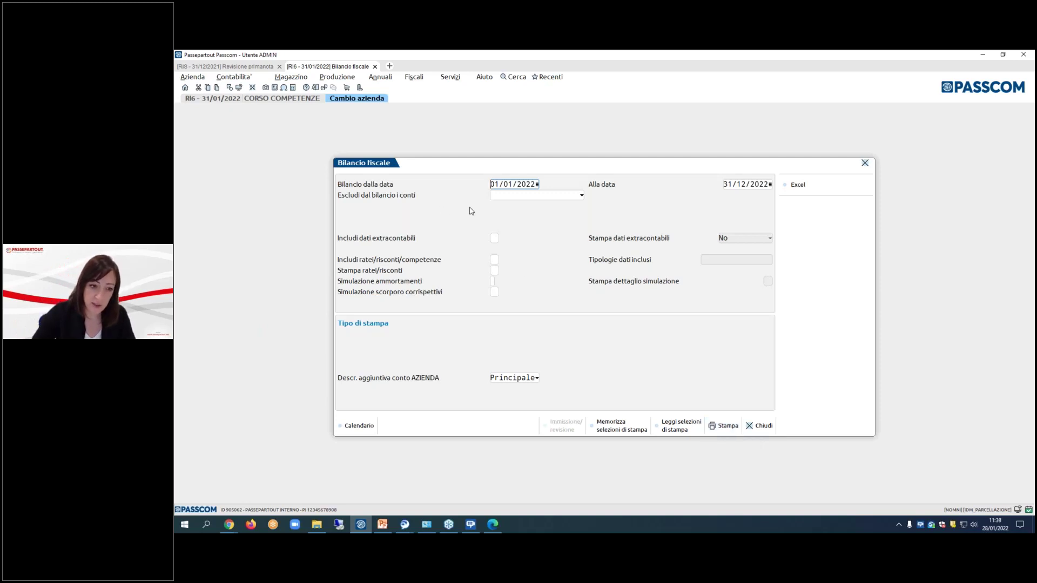
pyautogui.click(728, 428)
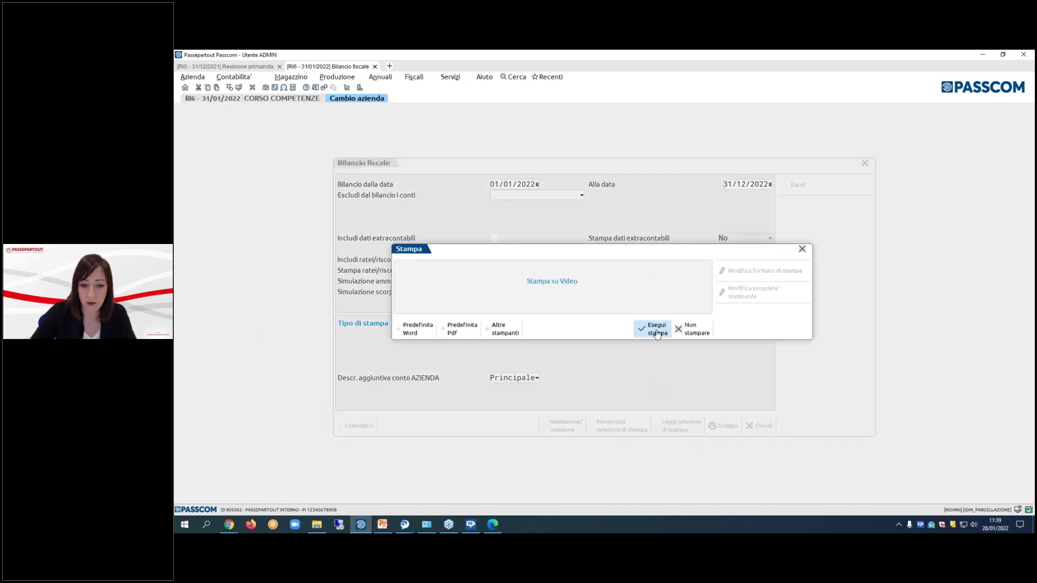
pyautogui.click(653, 330)
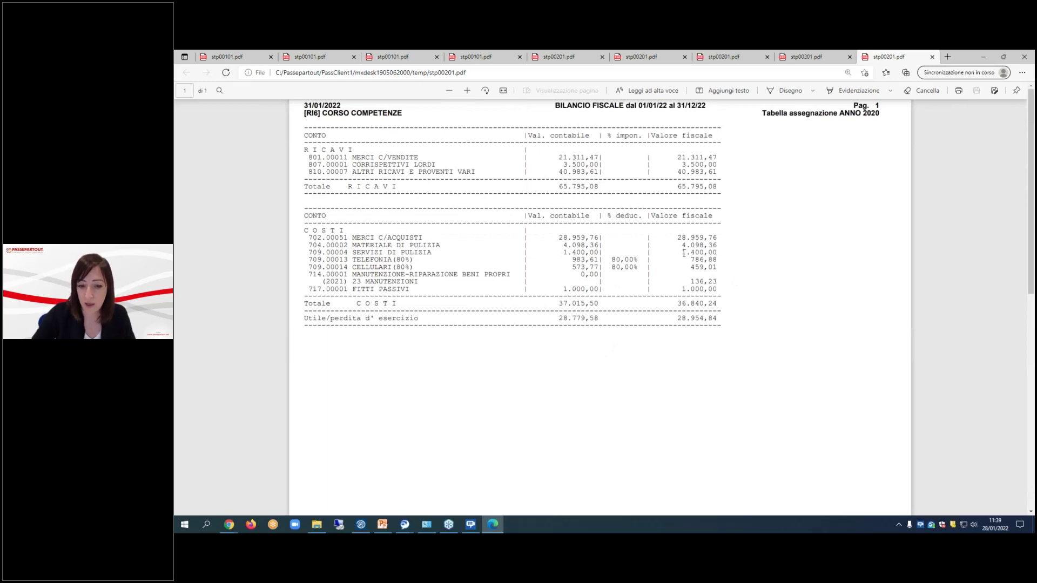
# - Examine the tax values of the TELEFONIA, CELLULARI and 2021 MANUTENZIONI rows in the printed Bilancio fiscale
pyautogui.doubleClick(699, 261)
pyautogui.click(692, 267)
pyautogui.doubleClick(693, 267)
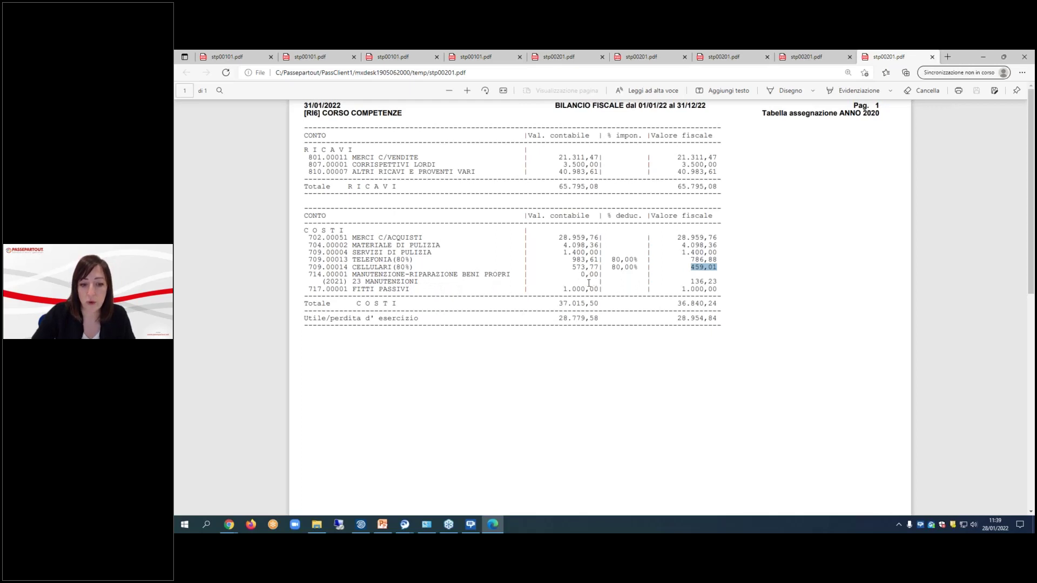
pyautogui.moveTo(691, 282); pyautogui.dragTo(717, 282)
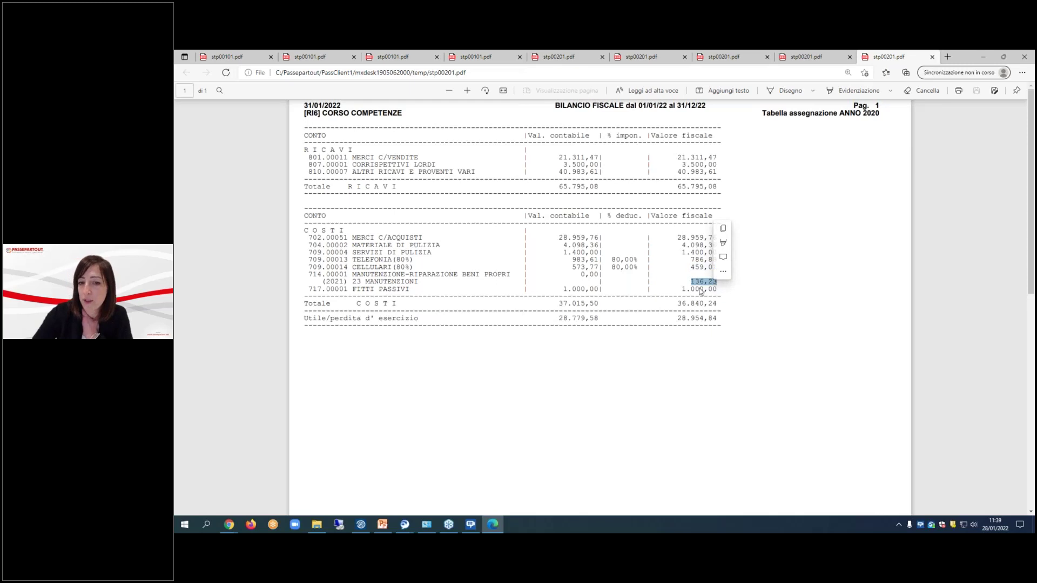
pyautogui.click(569, 281)
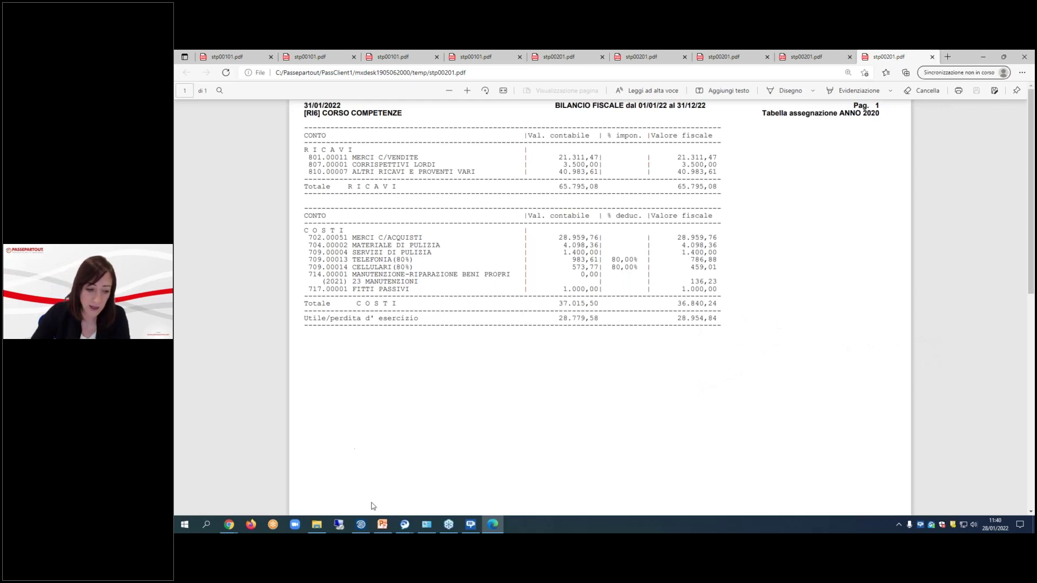
# - Switch back to Passcom and bring up the list of accounting reports
pyautogui.click(361, 525)
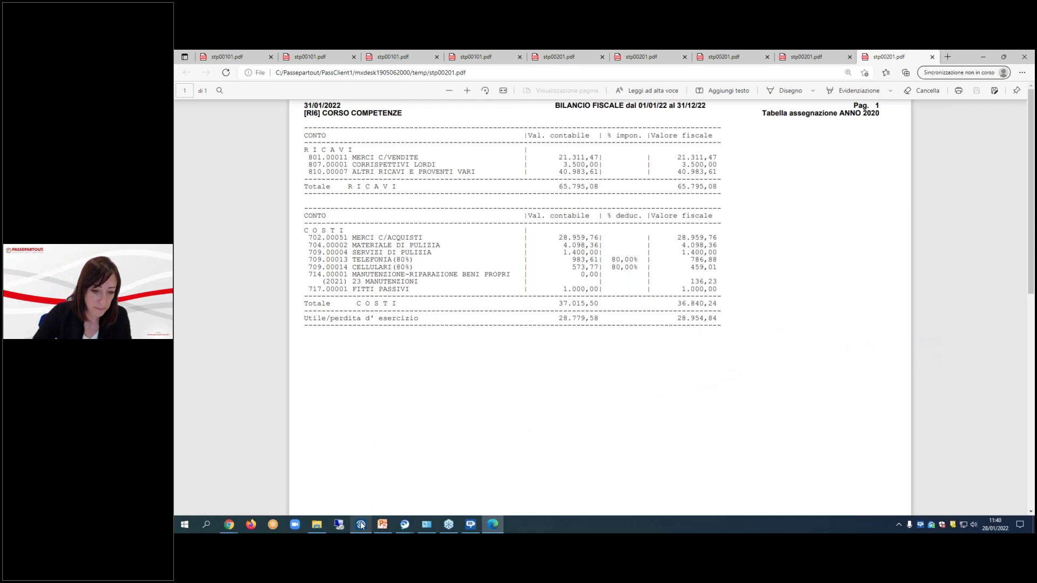
pyautogui.click(234, 76)
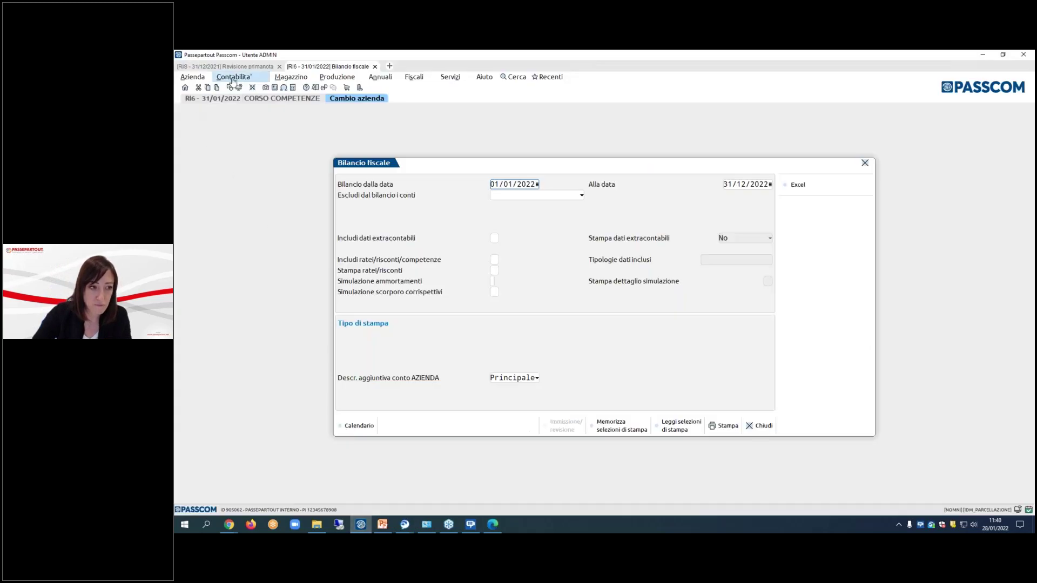
pyautogui.moveTo(261, 281)
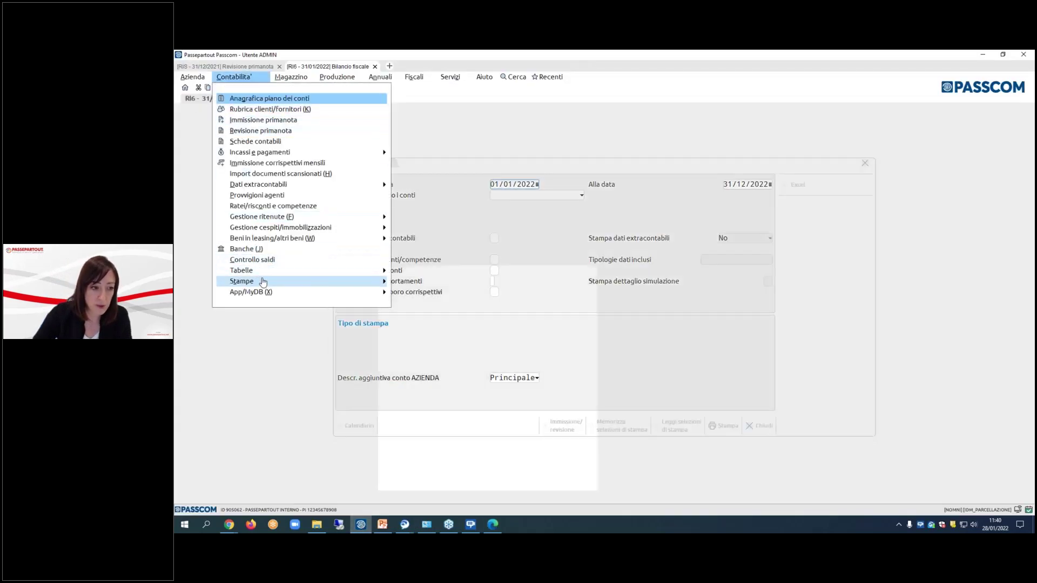